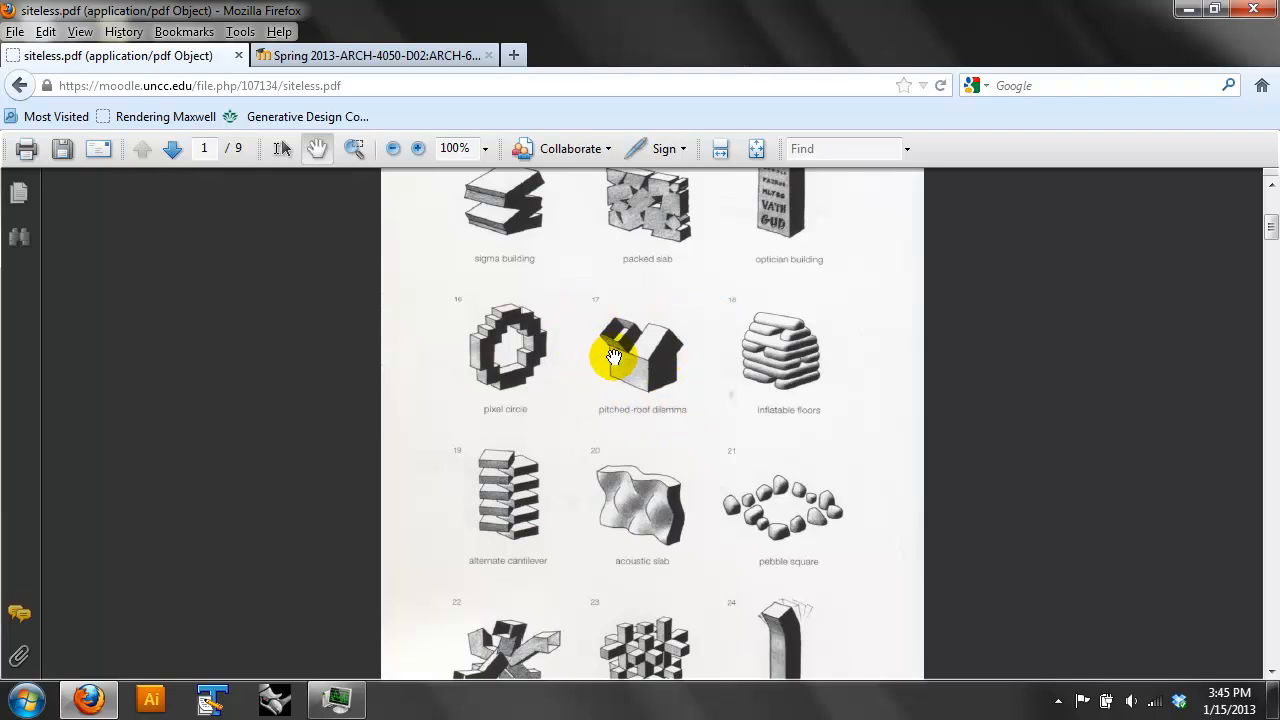
- Launch 3ds Max Design 2013 and dismiss its splash screen to reach an empty scene
{"action": "left_click", "coordinate": [27, 700]}
{"action": "left_click", "coordinate": [137, 457]}
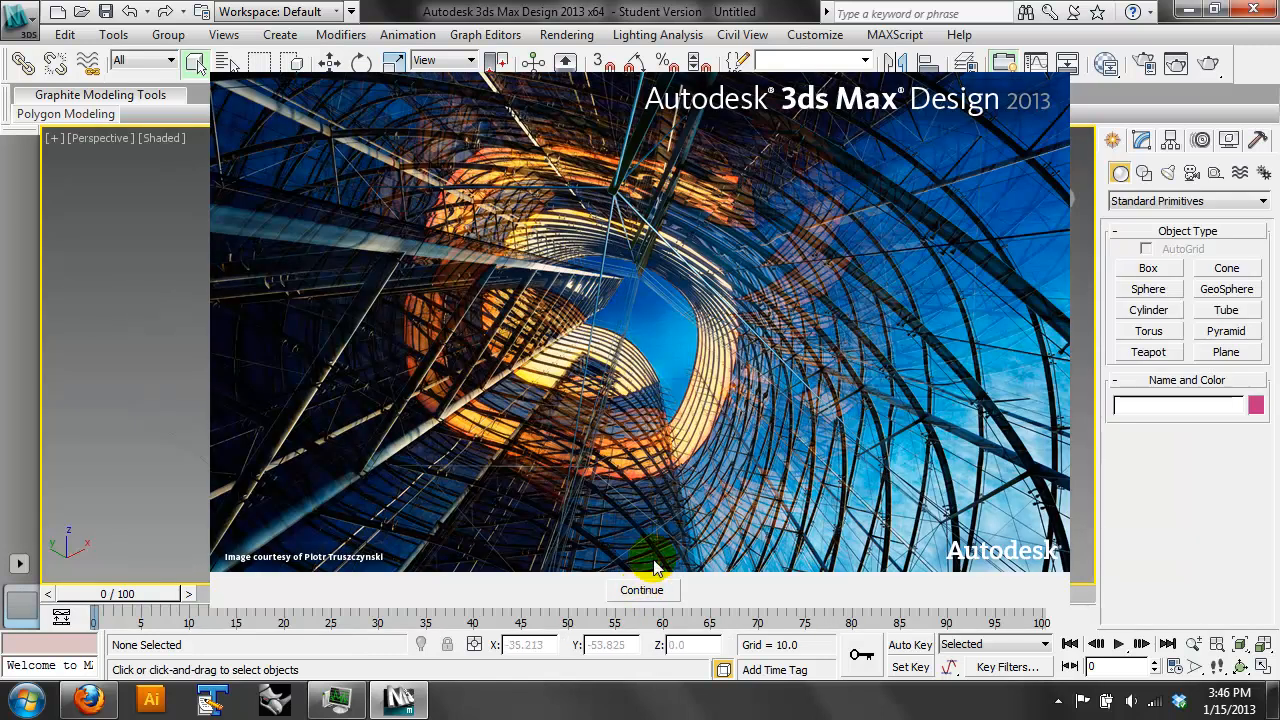
{"action": "left_click", "coordinate": [643, 589]}
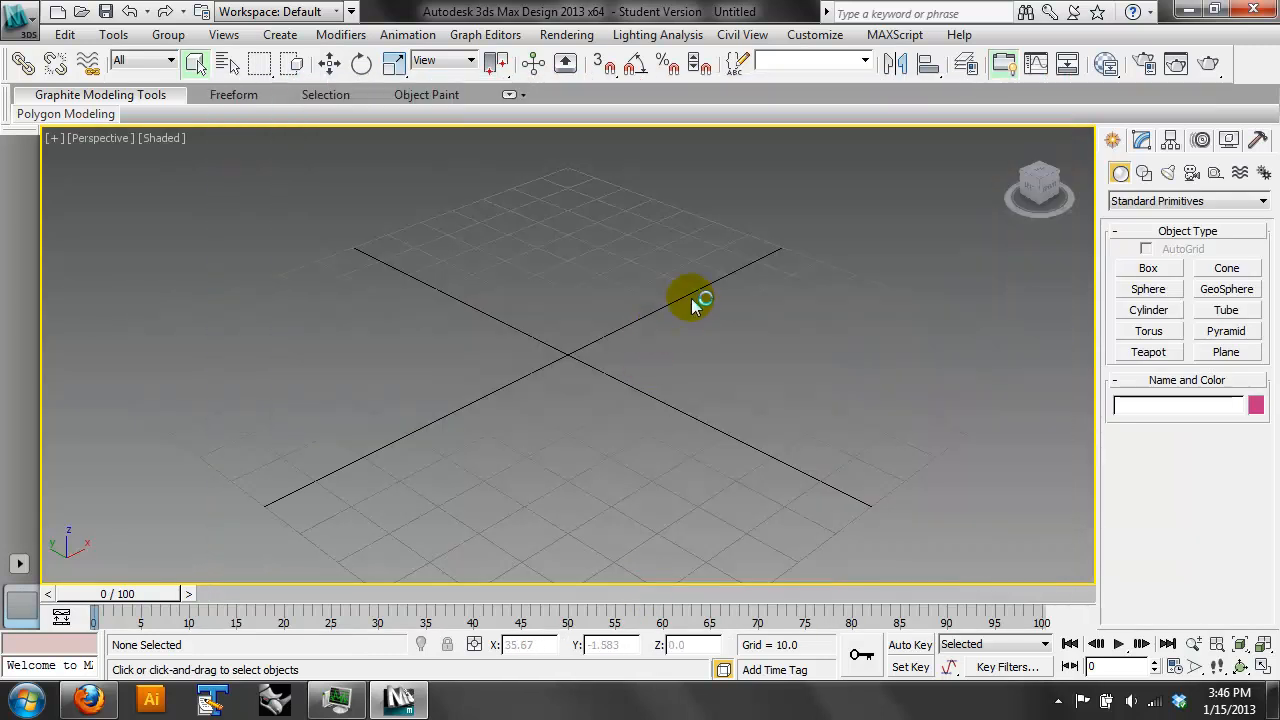
- Create a box about 99 long, 43 wide and 21 high in the perspective view
{"action": "left_click", "coordinate": [1148, 268]}
{"action": "left_click_drag", "start_coordinate": [517, 251], "coordinate": [742, 526]}
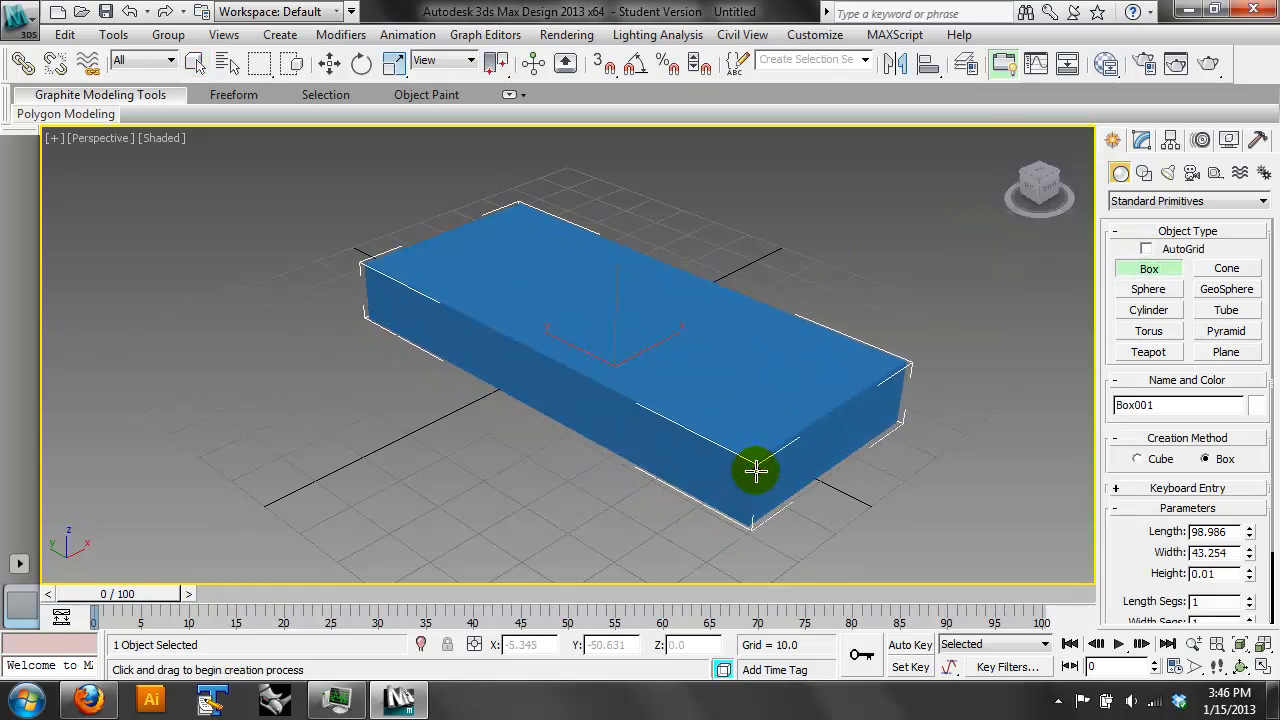
{"action": "left_click", "coordinate": [766, 434]}
- Set the box's width segments to 4 and display edged faces in the perspective view
{"action": "left_click", "coordinate": [1137, 134]}
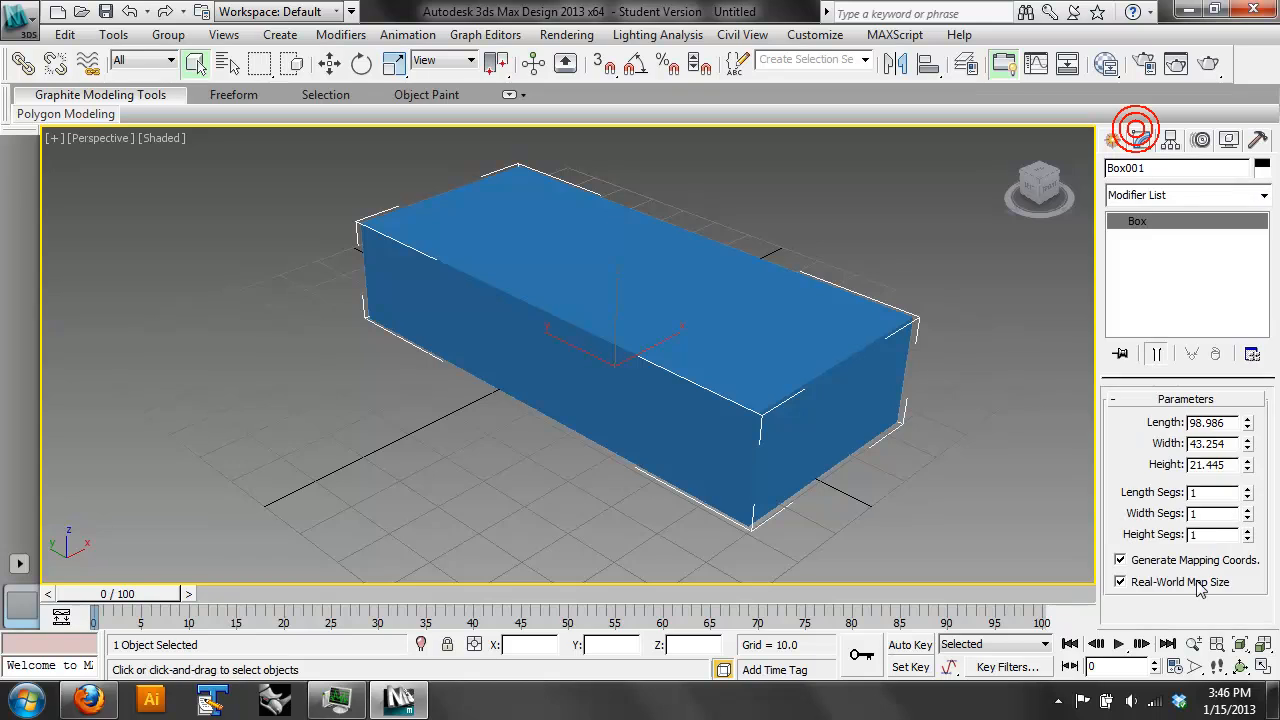
{"action": "left_click", "coordinate": [1247, 510]}
{"action": "left_click", "coordinate": [1247, 510]}
{"action": "left_click", "coordinate": [1247, 510]}
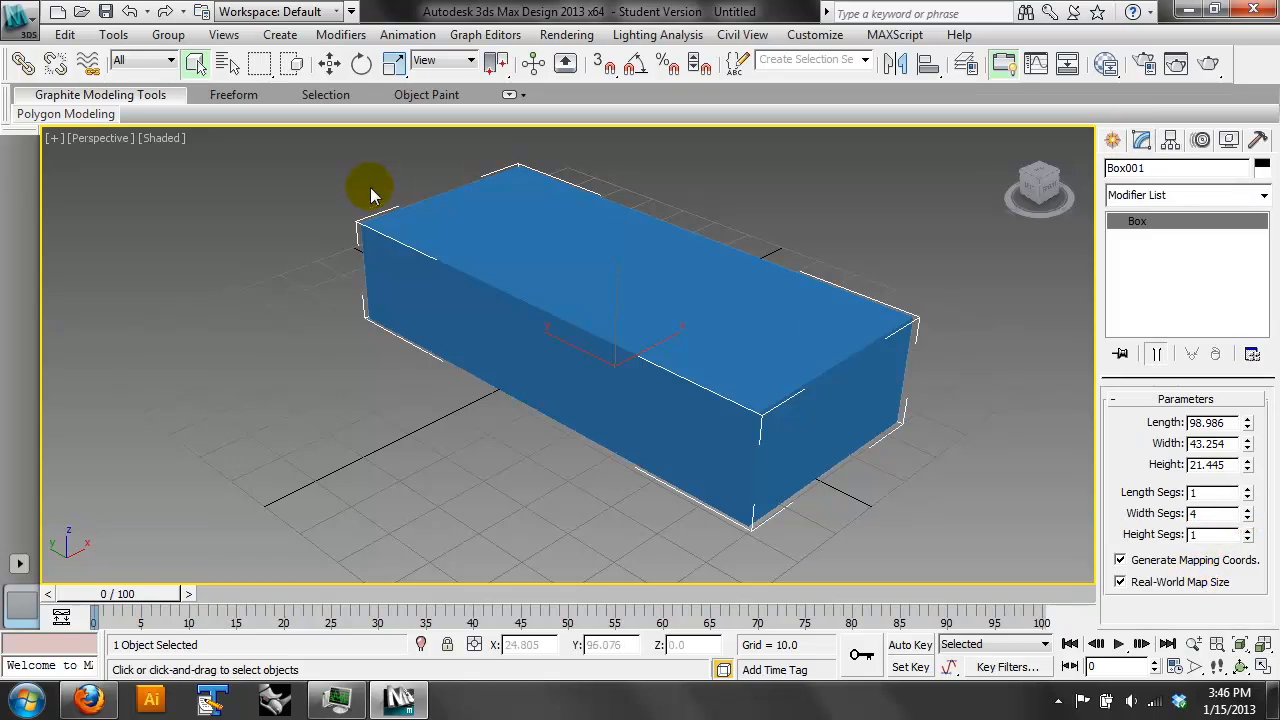
{"action": "left_click", "coordinate": [163, 138]}
{"action": "left_click", "coordinate": [227, 228]}
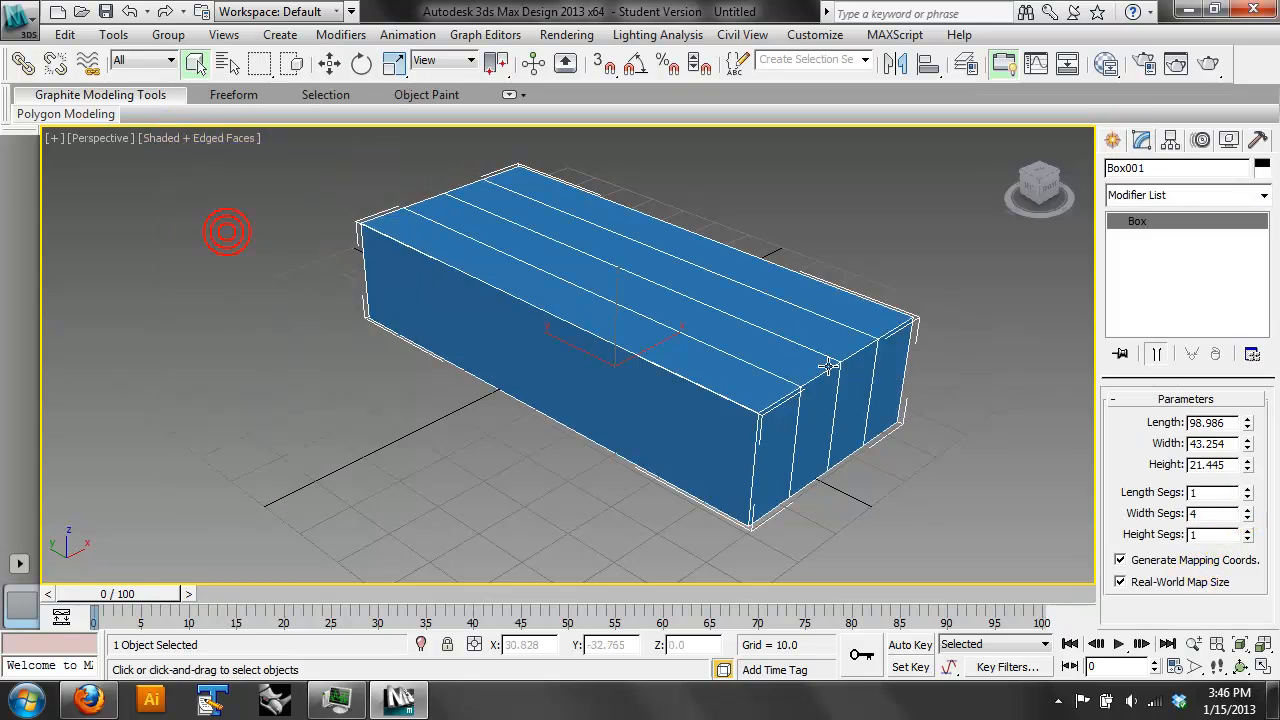
- Set the box's height segments to 4 and its length segments to 11
{"action": "left_click", "coordinate": [1247, 530]}
{"action": "left_click", "coordinate": [1247, 530]}
{"action": "left_click", "coordinate": [1247, 530]}
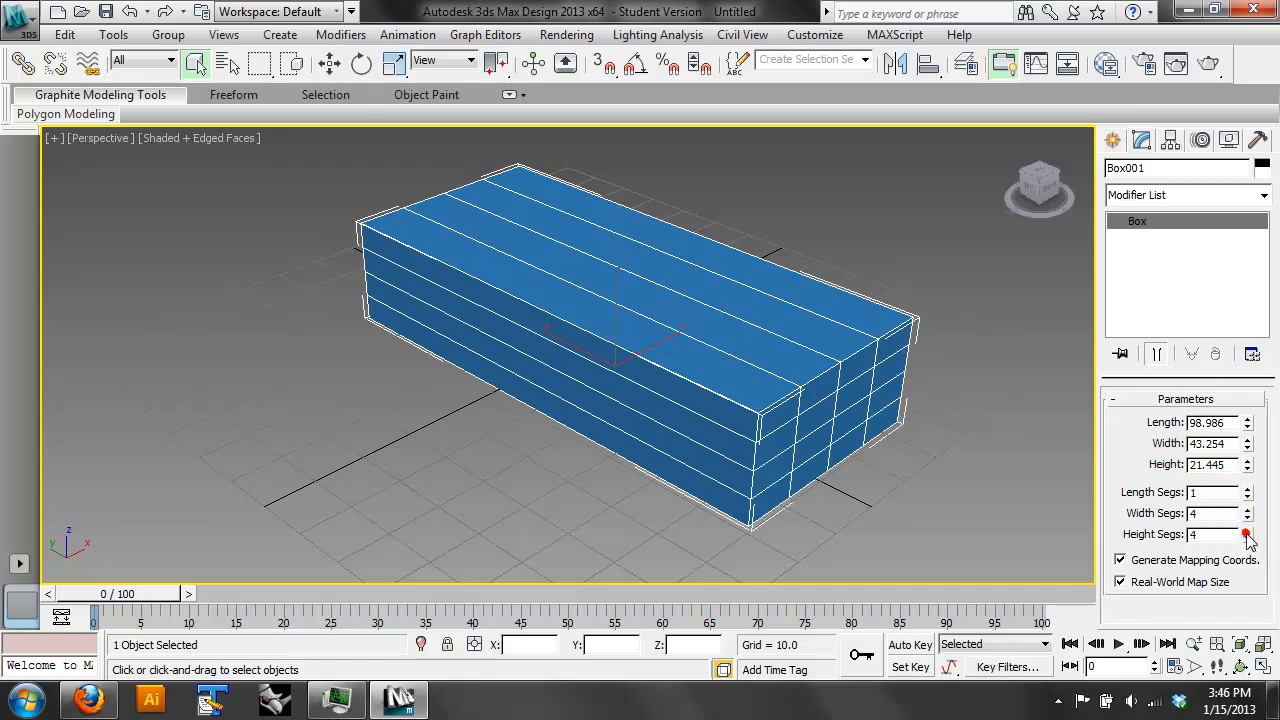
{"action": "left_click", "coordinate": [1247, 489]}
{"action": "left_click", "coordinate": [1247, 489]}
{"action": "left_click", "coordinate": [1247, 489]}
{"action": "left_click", "coordinate": [1247, 489]}
{"action": "left_click", "coordinate": [1247, 489]}
{"action": "left_click", "coordinate": [1247, 489]}
{"action": "left_click", "coordinate": [1247, 489]}
{"action": "left_click", "coordinate": [1247, 489]}
{"action": "left_click", "coordinate": [1247, 489]}
{"action": "left_click", "coordinate": [1247, 489]}
- Add an Edit Mesh modifier to the box and select five alternating polygons in the second row of its long front side
{"action": "left_click", "coordinate": [1230, 195]}
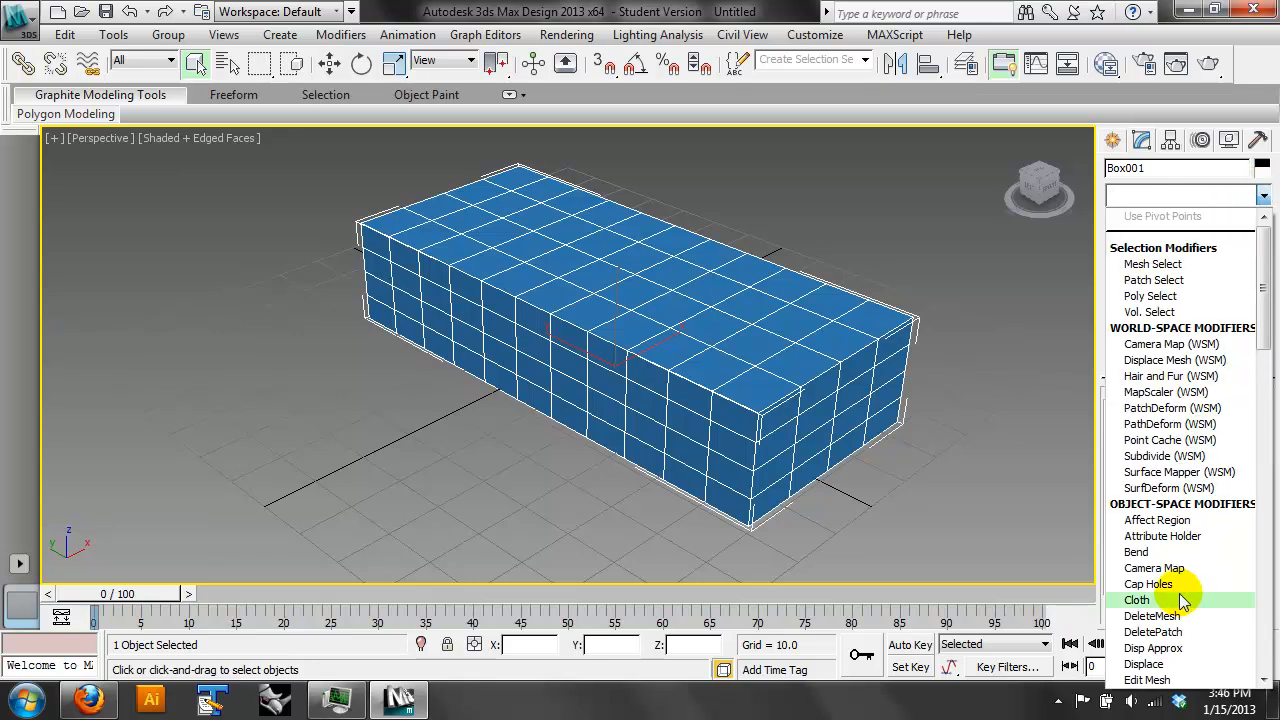
{"action": "left_click", "coordinate": [1150, 680]}
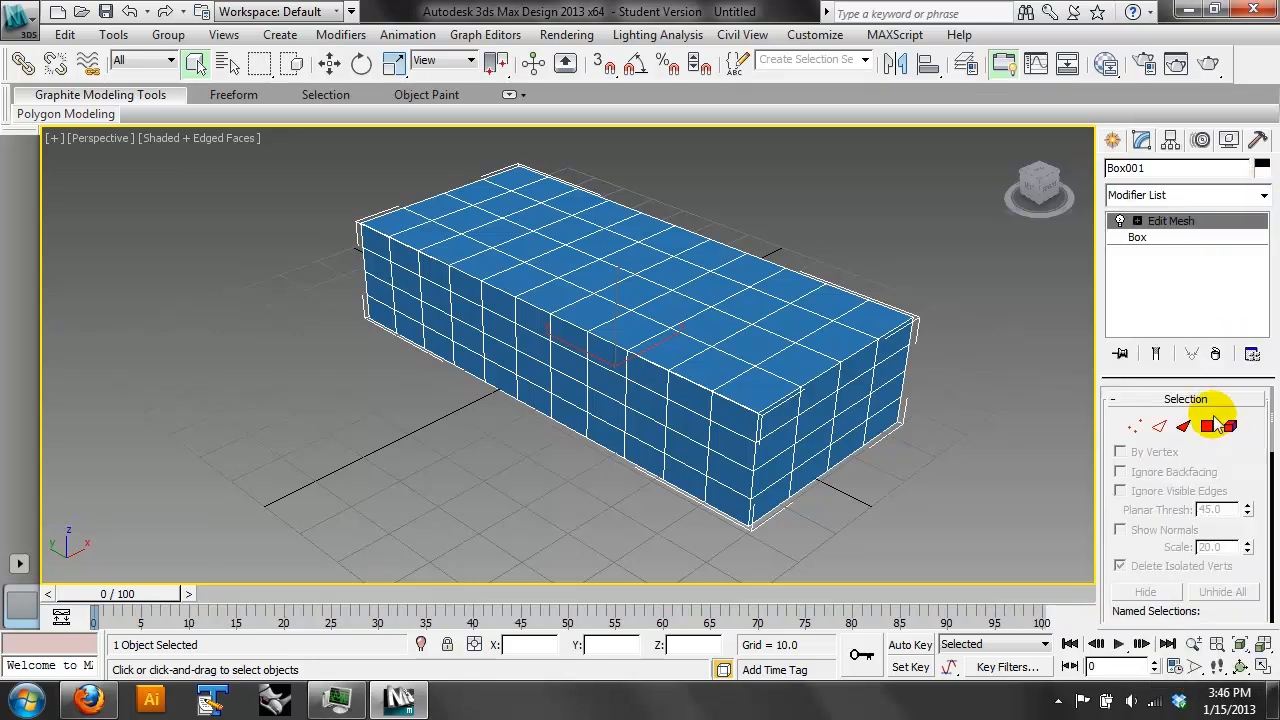
{"action": "left_click", "coordinate": [1206, 427]}
{"action": "left_click", "coordinate": [685, 420]}
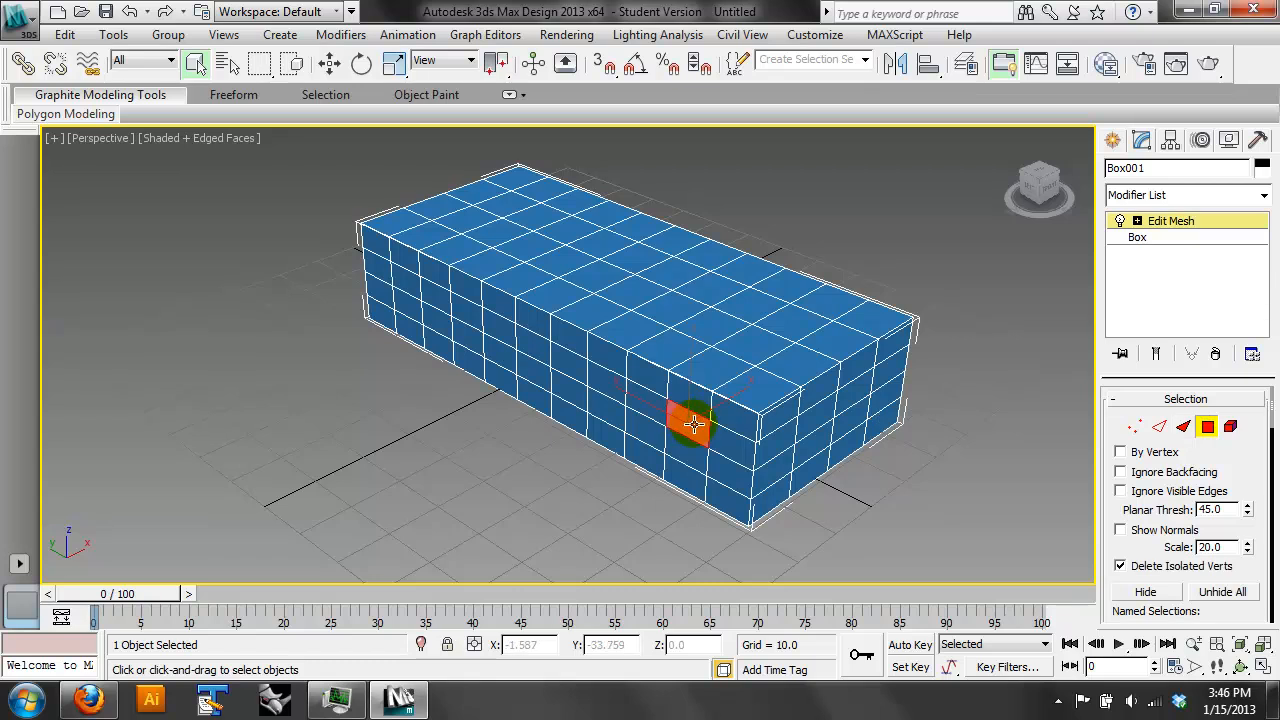
{"action": "left_click", "coordinate": [606, 382], "text": "ctrl"}
{"action": "left_click", "coordinate": [524, 340], "text": "ctrl"}
{"action": "left_click", "coordinate": [466, 310], "text": "ctrl"}
{"action": "left_click", "coordinate": [407, 280], "text": "ctrl"}
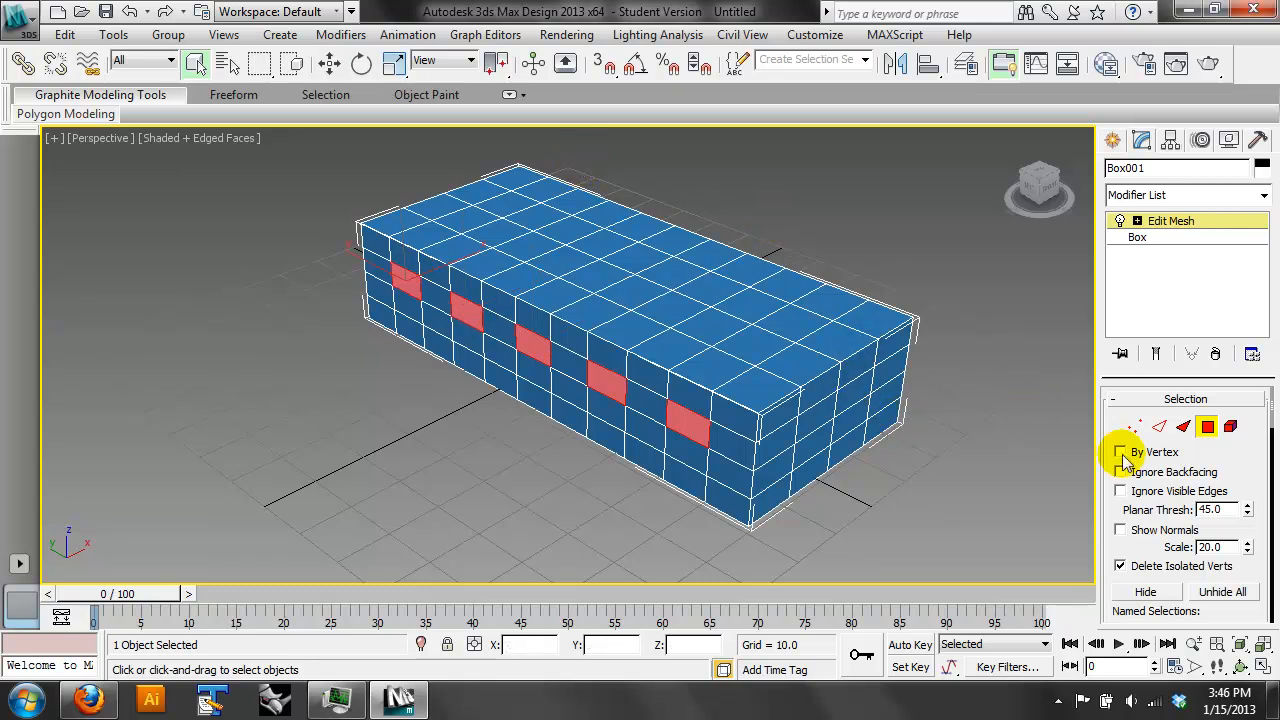
- Add an Edit Poly modifier above Edit Mesh and switch it to polygon selection
{"action": "left_click_drag", "start_coordinate": [1257, 484], "coordinate": [1275, 82]}
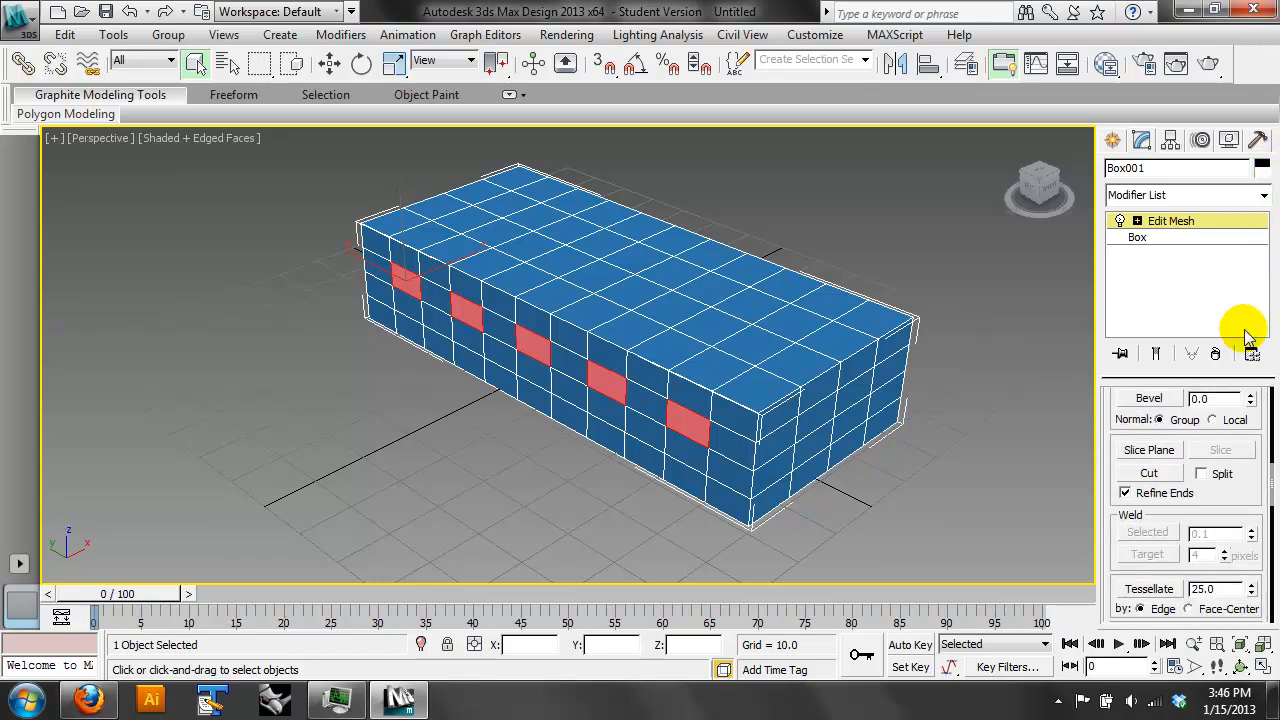
{"action": "scroll", "coordinate": [1244, 505], "scroll_direction": "down", "scroll_amount": 5}
{"action": "scroll", "coordinate": [1220, 386], "scroll_direction": "down", "scroll_amount": 2}
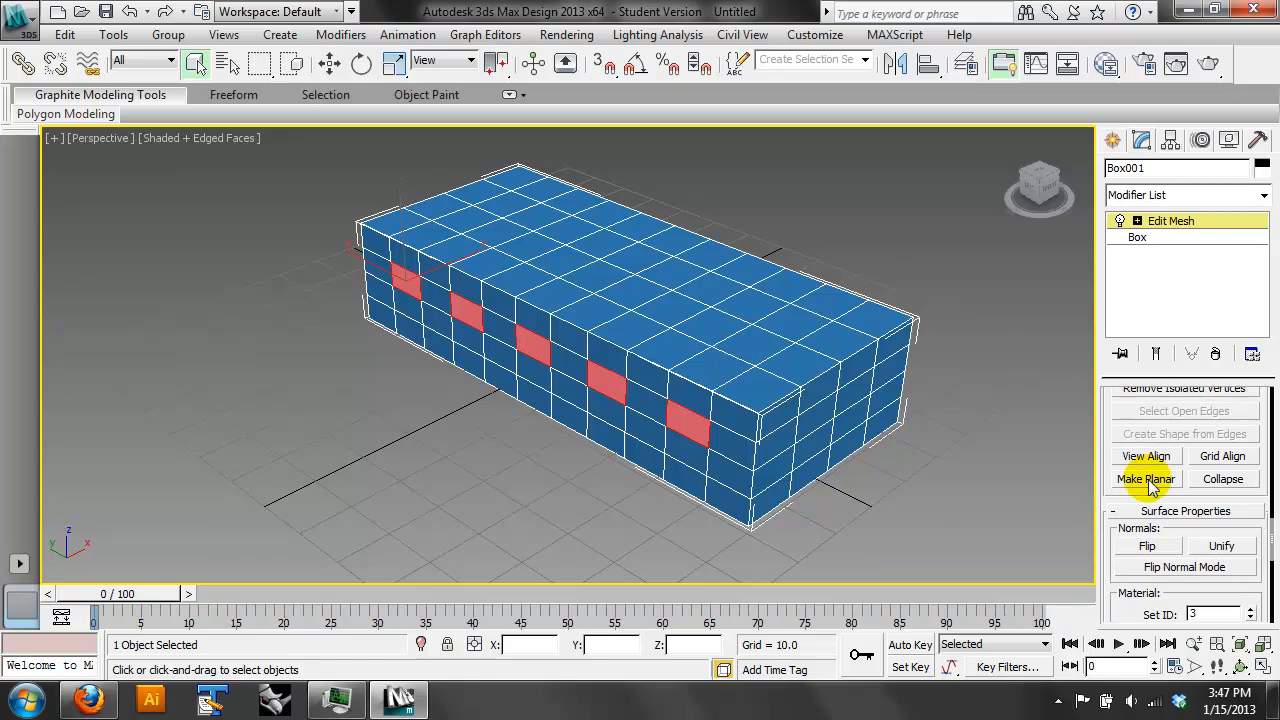
{"action": "scroll", "coordinate": [1151, 500], "scroll_direction": "down", "scroll_amount": 6}
{"action": "left_click_drag", "start_coordinate": [1237, 218], "coordinate": [1224, 711]}
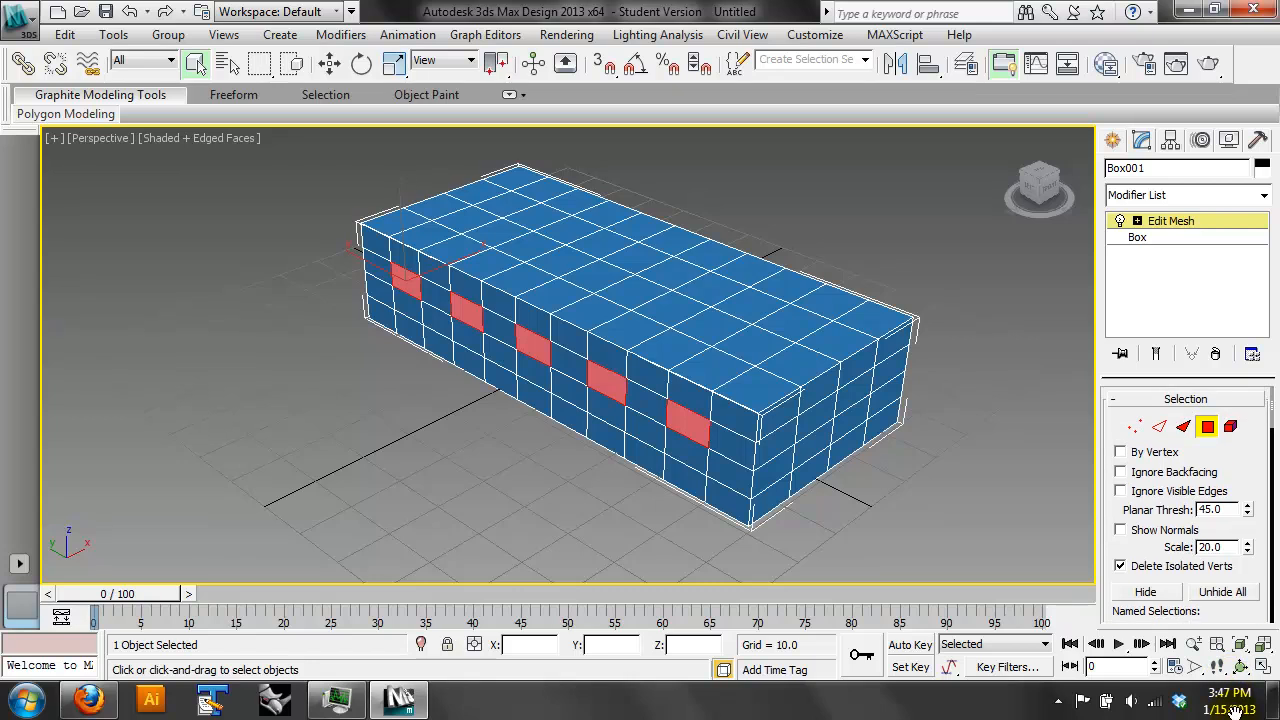
{"action": "left_click", "coordinate": [1263, 195]}
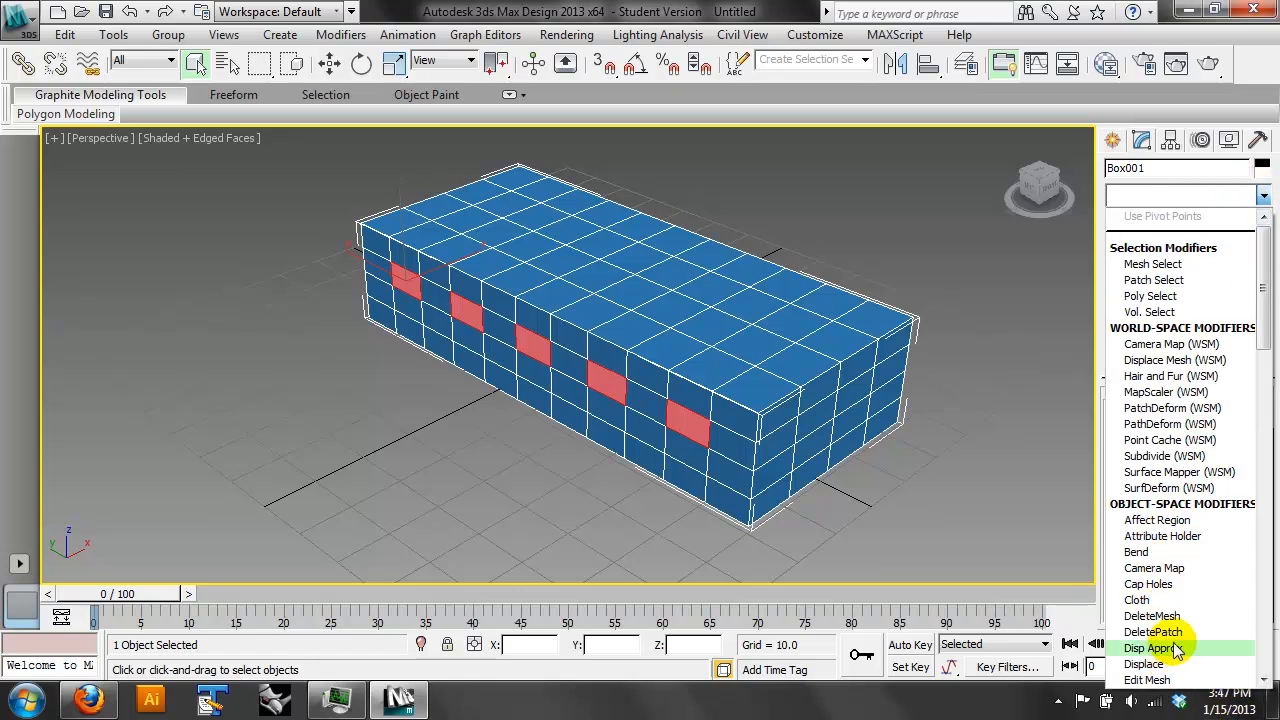
{"action": "scroll", "coordinate": [1160, 672], "scroll_direction": "down", "scroll_amount": 1}
{"action": "left_click", "coordinate": [1160, 680]}
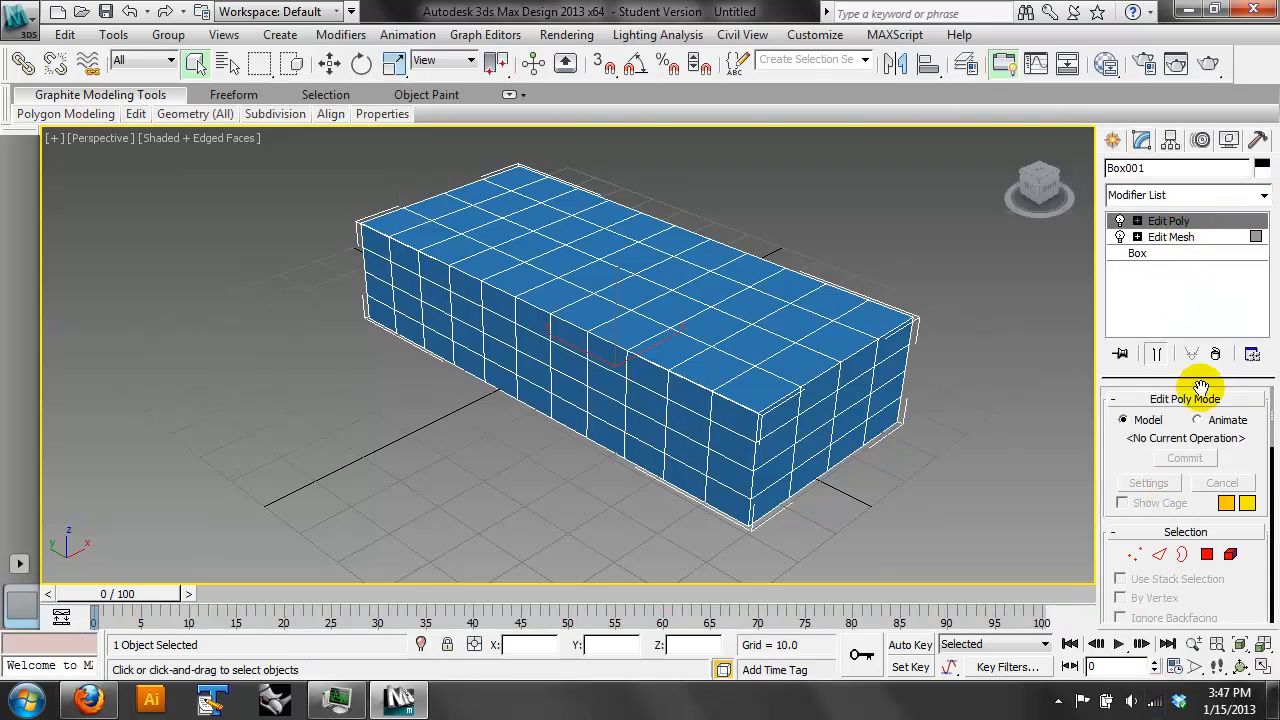
{"action": "left_click", "coordinate": [1207, 554]}
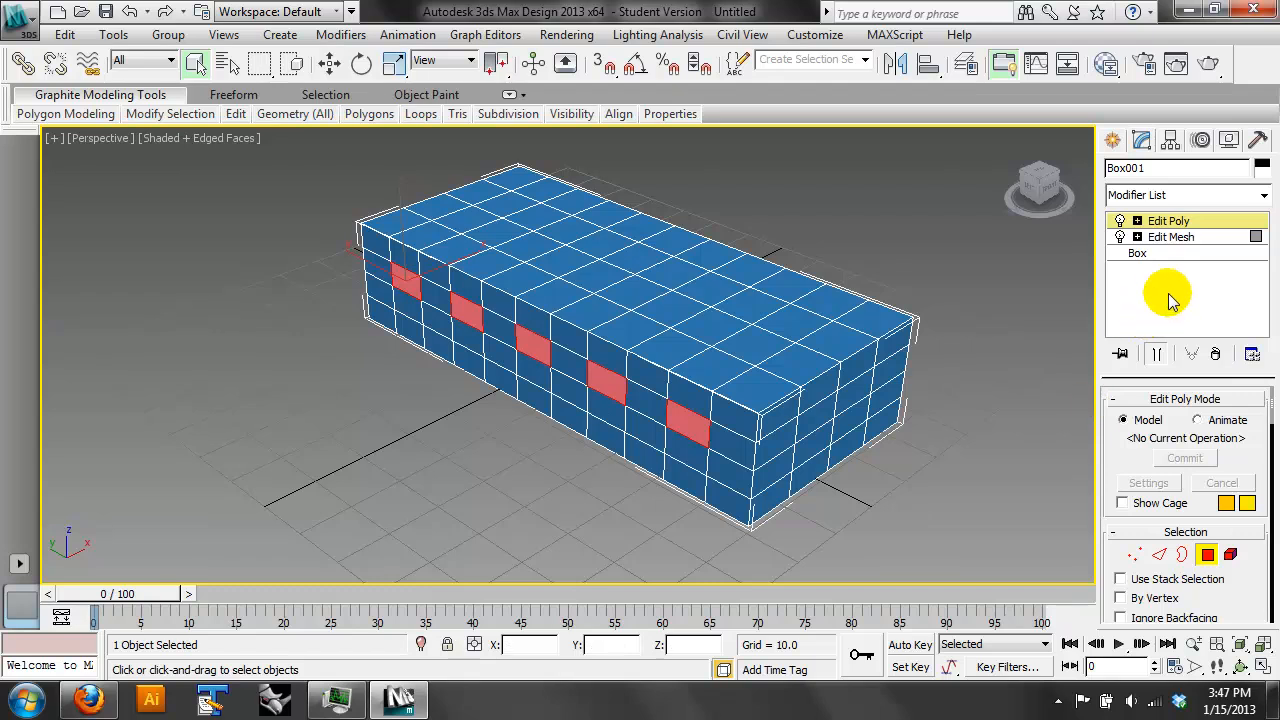
- Inset the five selected polygons slightly to form window frames on the long side
{"action": "scroll", "coordinate": [1243, 593], "scroll_direction": "down", "scroll_amount": 5}
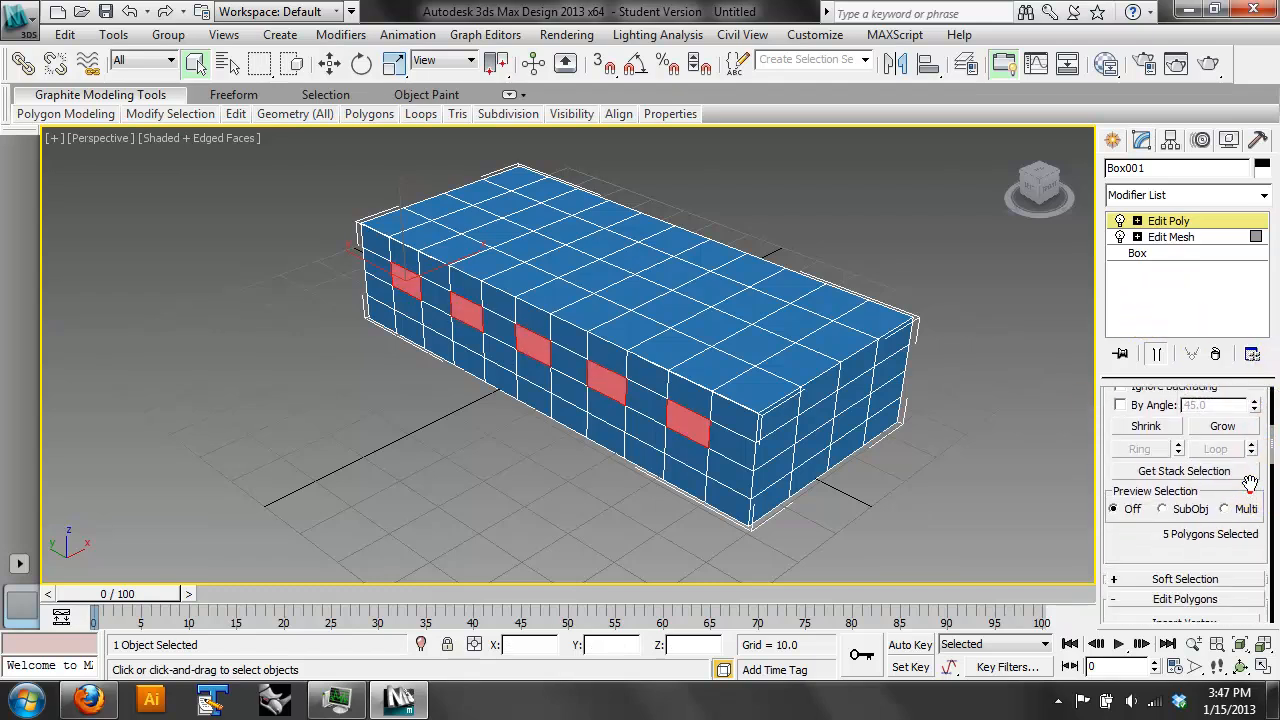
{"action": "scroll", "coordinate": [1266, 398], "scroll_direction": "down", "scroll_amount": 3}
{"action": "scroll", "coordinate": [1255, 380], "scroll_direction": "down", "scroll_amount": 1}
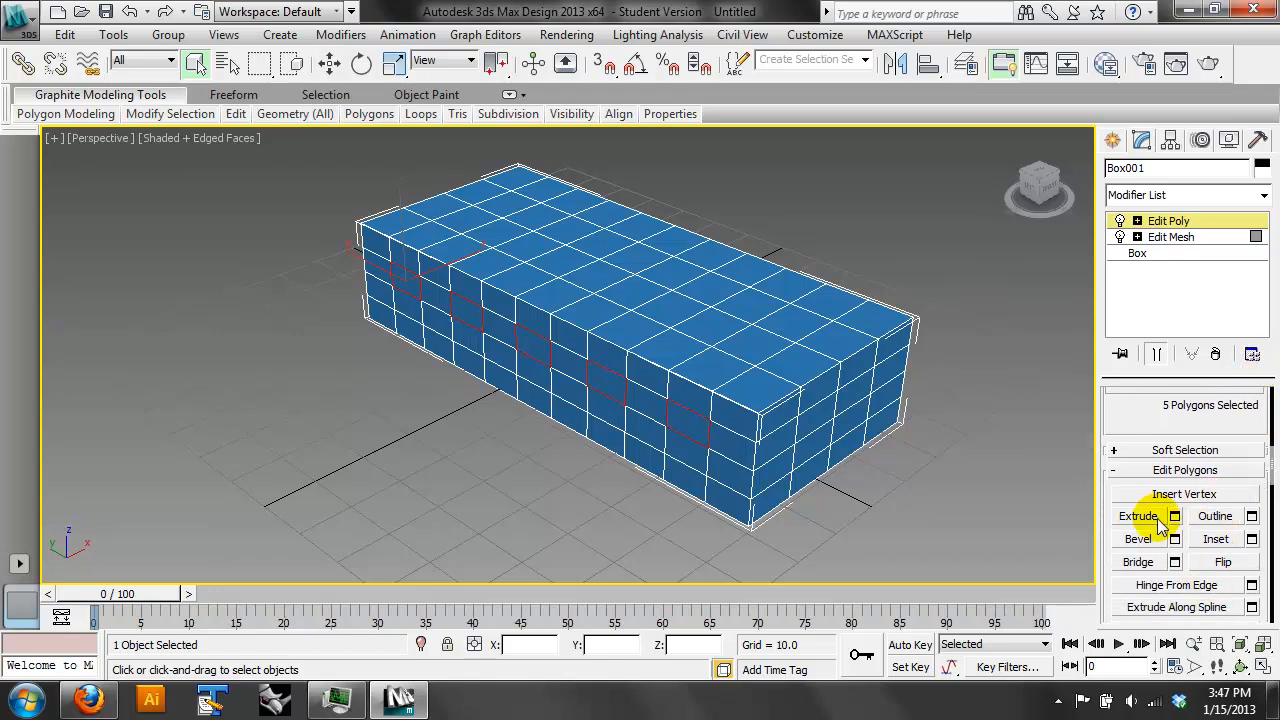
{"action": "left_click", "coordinate": [1216, 540]}
{"action": "left_click_drag", "start_coordinate": [680, 417], "coordinate": [771, 525]}
{"action": "left_click", "coordinate": [330, 63]}
{"action": "mouse_move", "coordinate": [459, 259]}
{"action": "left_mouse_down"}
{"action": "mouse_move", "coordinate": [438, 261]}
{"action": "mouse_move", "coordinate": [448, 265]}
{"action": "left_mouse_up"}
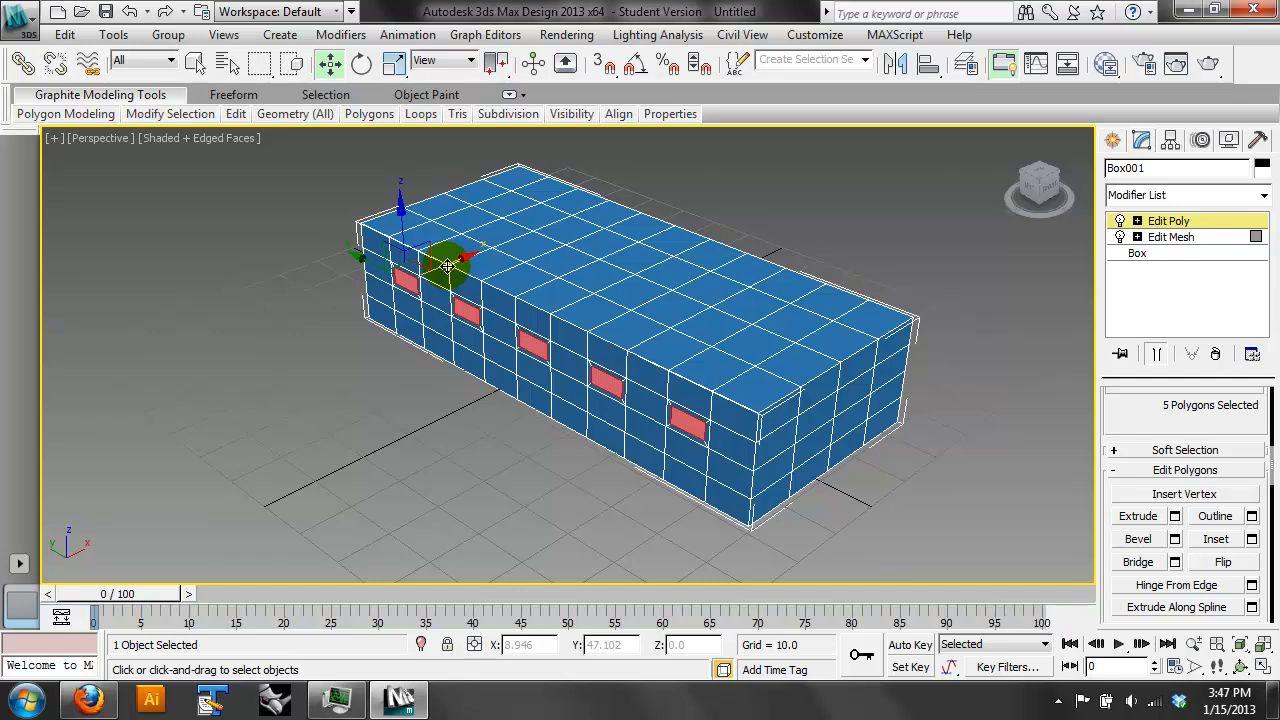
- Extrude the five inset polygons inward as recessed window openings and inspect them up close
{"action": "left_click", "coordinate": [1150, 516]}
{"action": "mouse_move", "coordinate": [697, 422]}
{"action": "left_mouse_down"}
{"action": "mouse_move", "coordinate": [706, 410]}
{"action": "mouse_move", "coordinate": [673, 427]}
{"action": "left_mouse_up"}
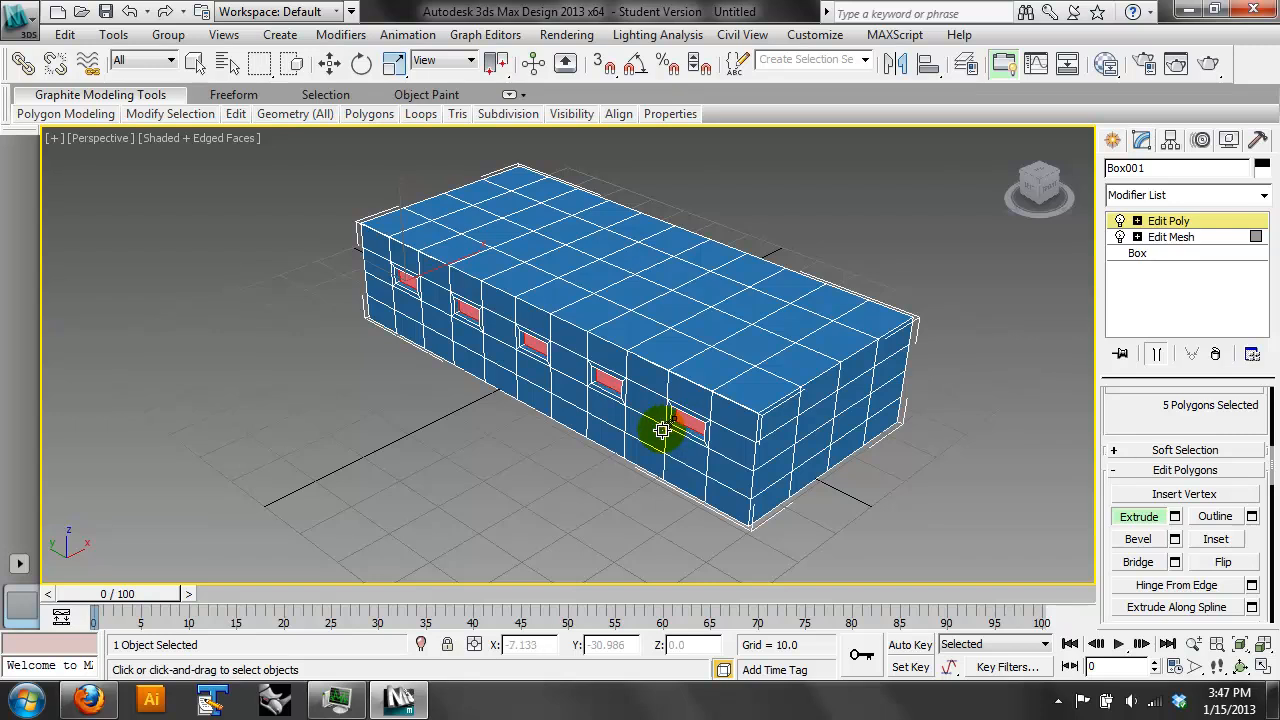
{"action": "left_click_drag", "start_coordinate": [666, 432], "coordinate": [712, 450]}
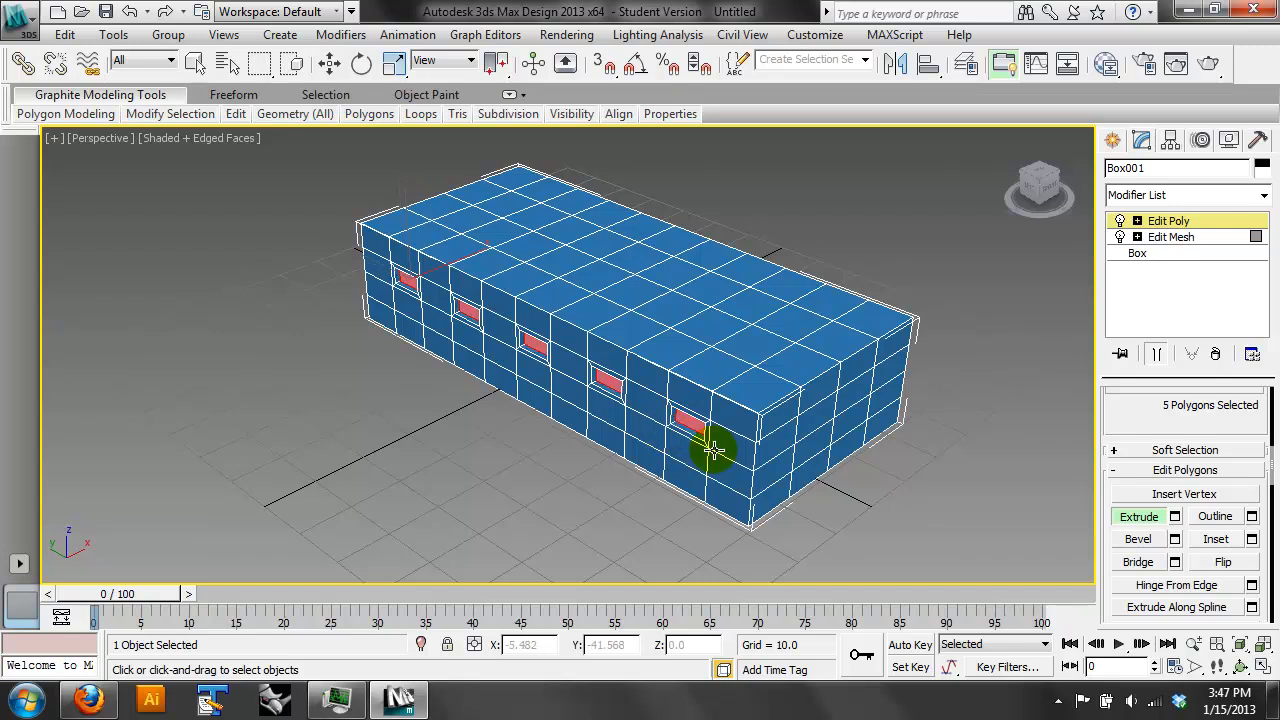
{"action": "left_click", "coordinate": [713, 450]}
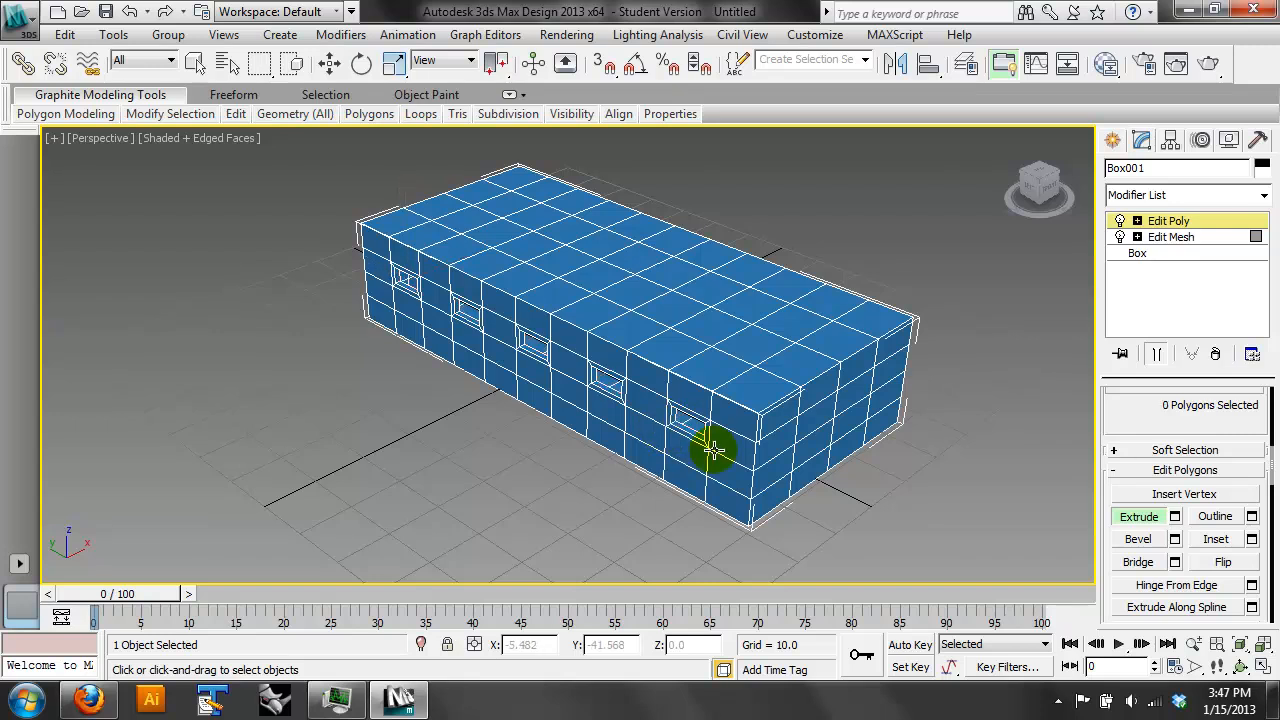
{"action": "left_click", "coordinate": [1242, 668]}
{"action": "left_click_drag", "start_coordinate": [690, 404], "coordinate": [607, 357]}
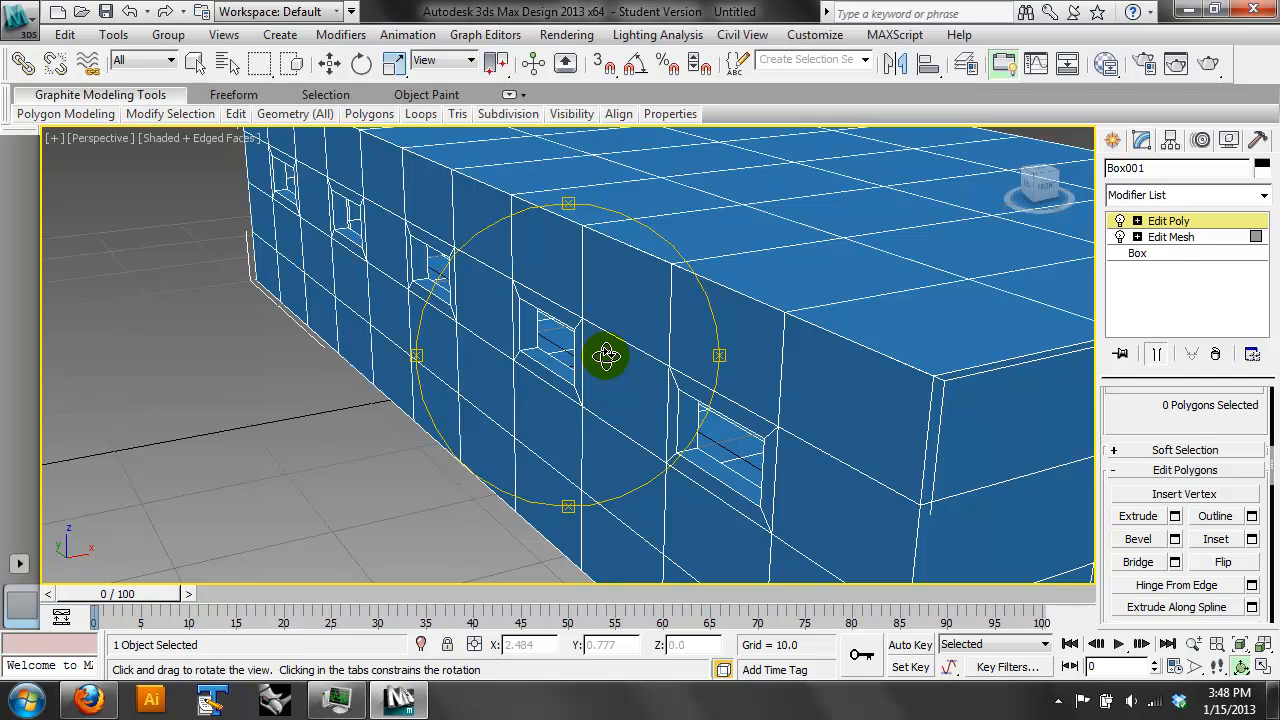
{"action": "left_click_drag", "start_coordinate": [607, 356], "coordinate": [670, 344]}
- Switch to Firefox to review the building sketches in siteless.pdf, and return to 3ds Max
{"action": "left_click", "coordinate": [399, 699]}
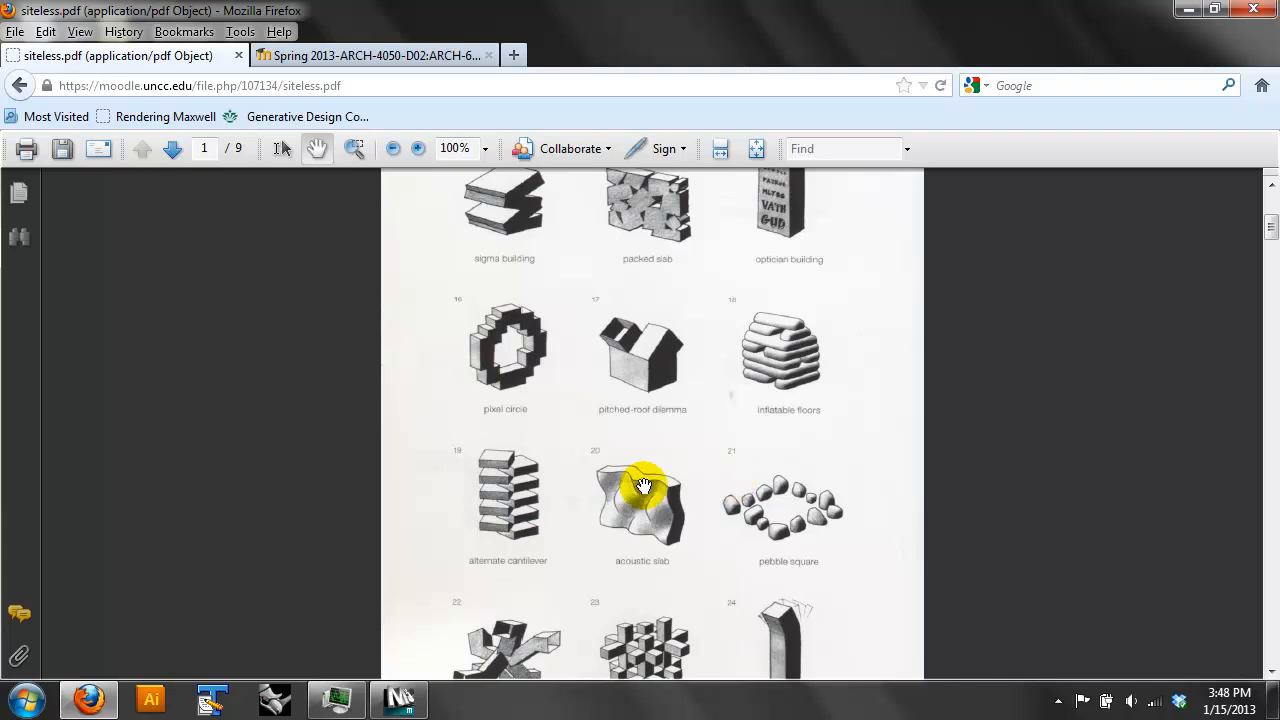
{"action": "scroll", "coordinate": [643, 510], "scroll_direction": "down", "scroll_amount": 3}
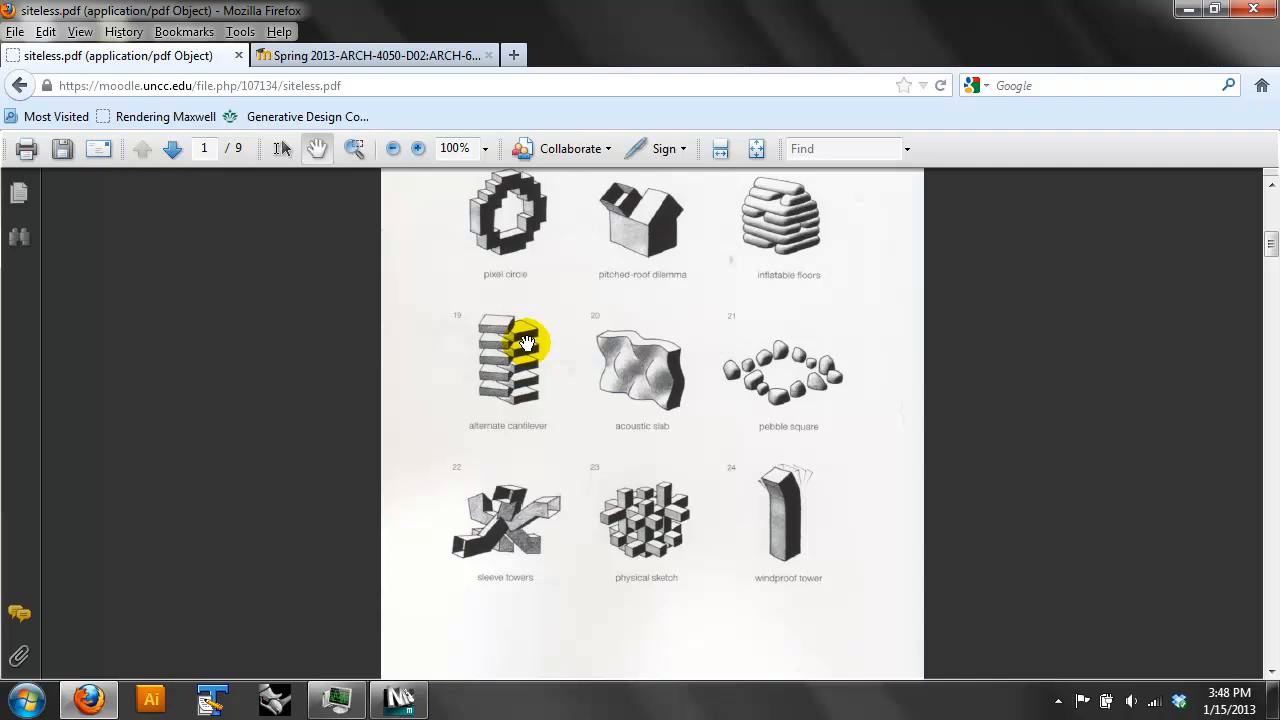
{"action": "left_click", "coordinate": [385, 703]}
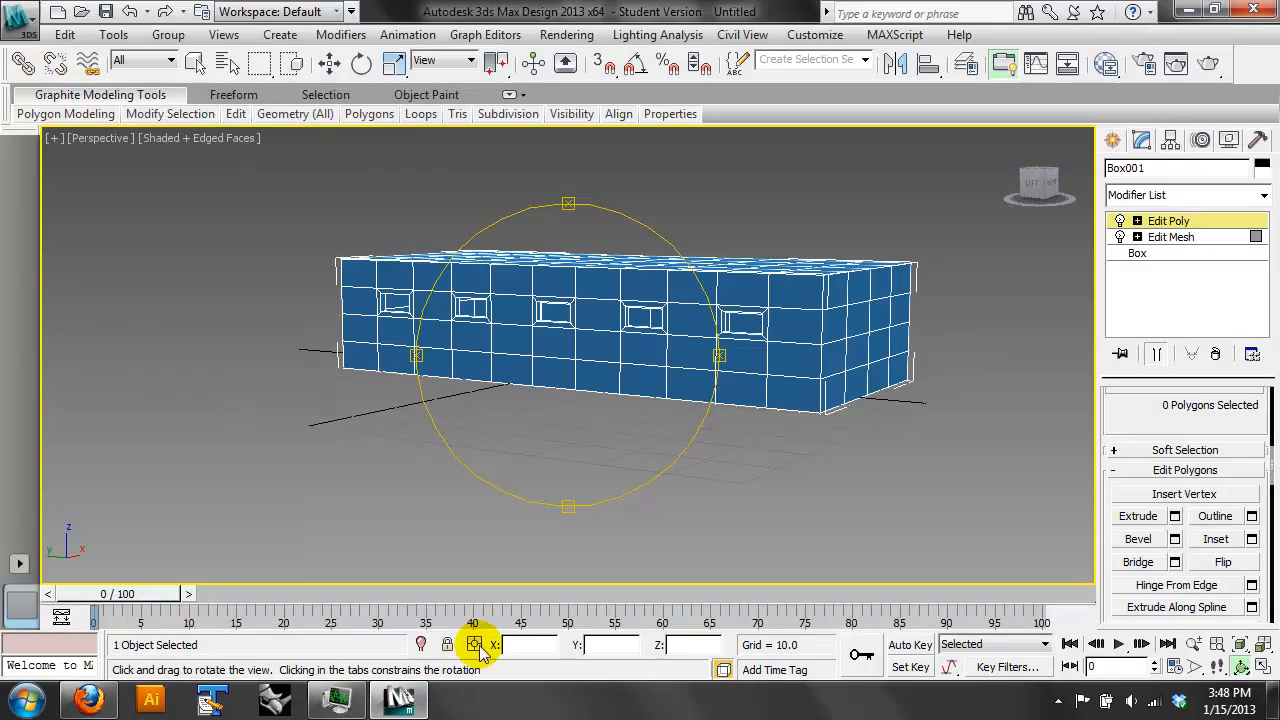
- Remove the Edit Poly and Edit Mesh modifiers and delete the box
{"action": "left_click_drag", "start_coordinate": [666, 324], "coordinate": [660, 345]}
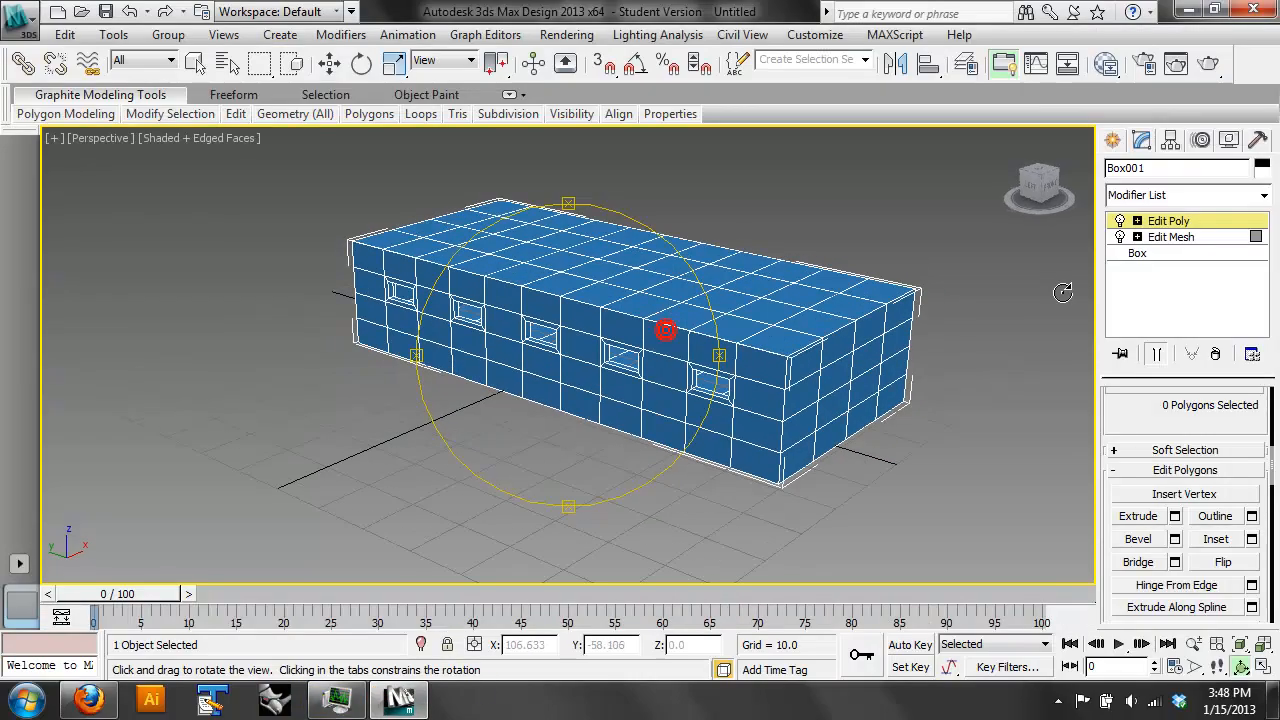
{"action": "left_click", "coordinate": [1217, 355]}
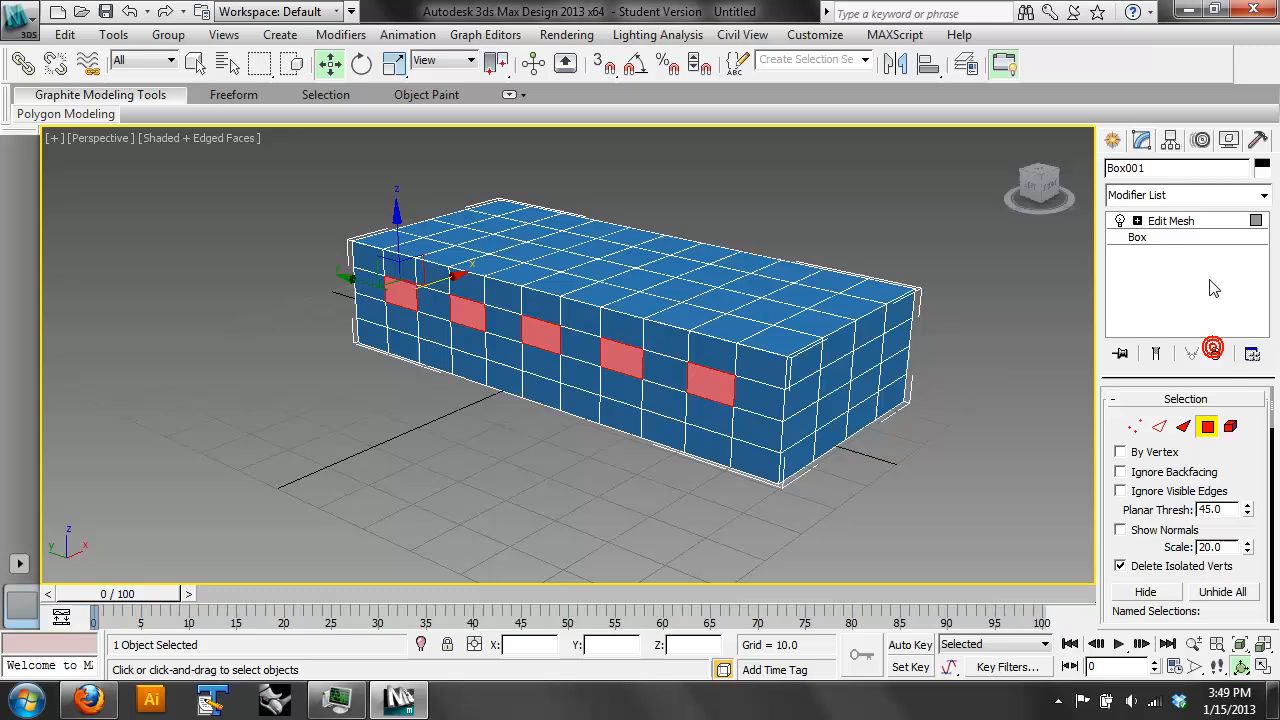
{"action": "left_click", "coordinate": [1219, 355]}
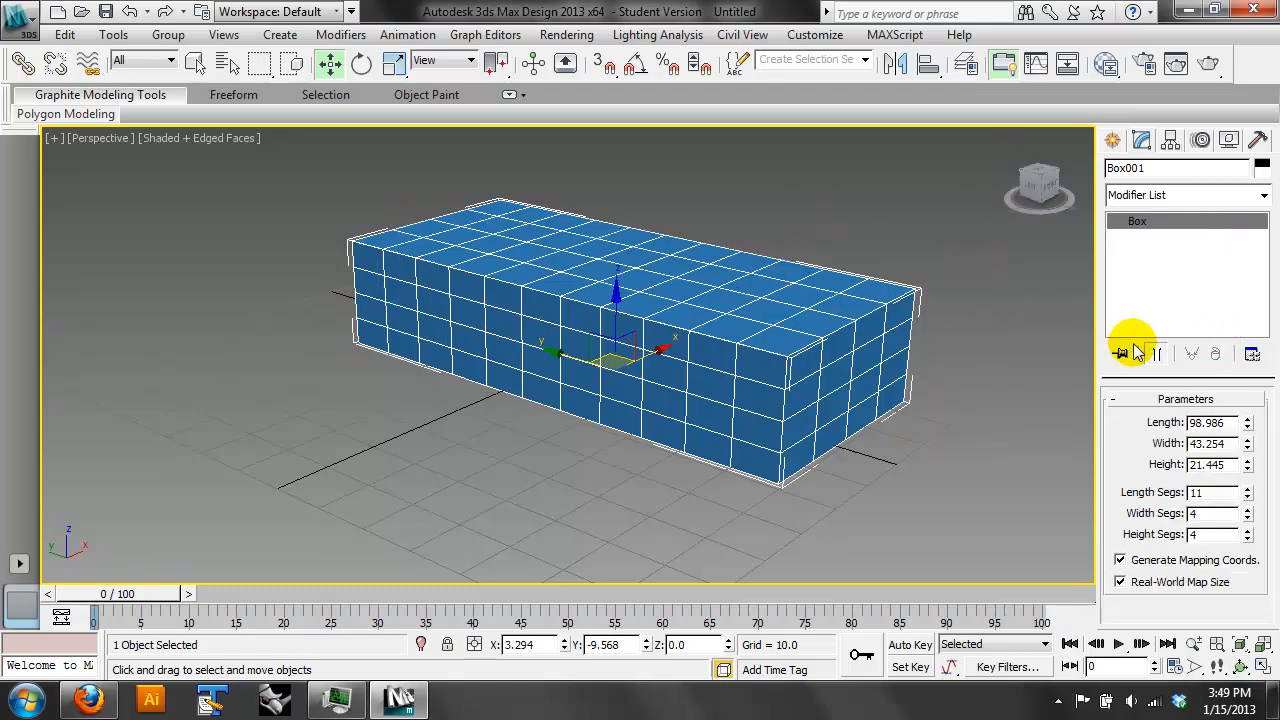
{"action": "key", "text": "Delete"}
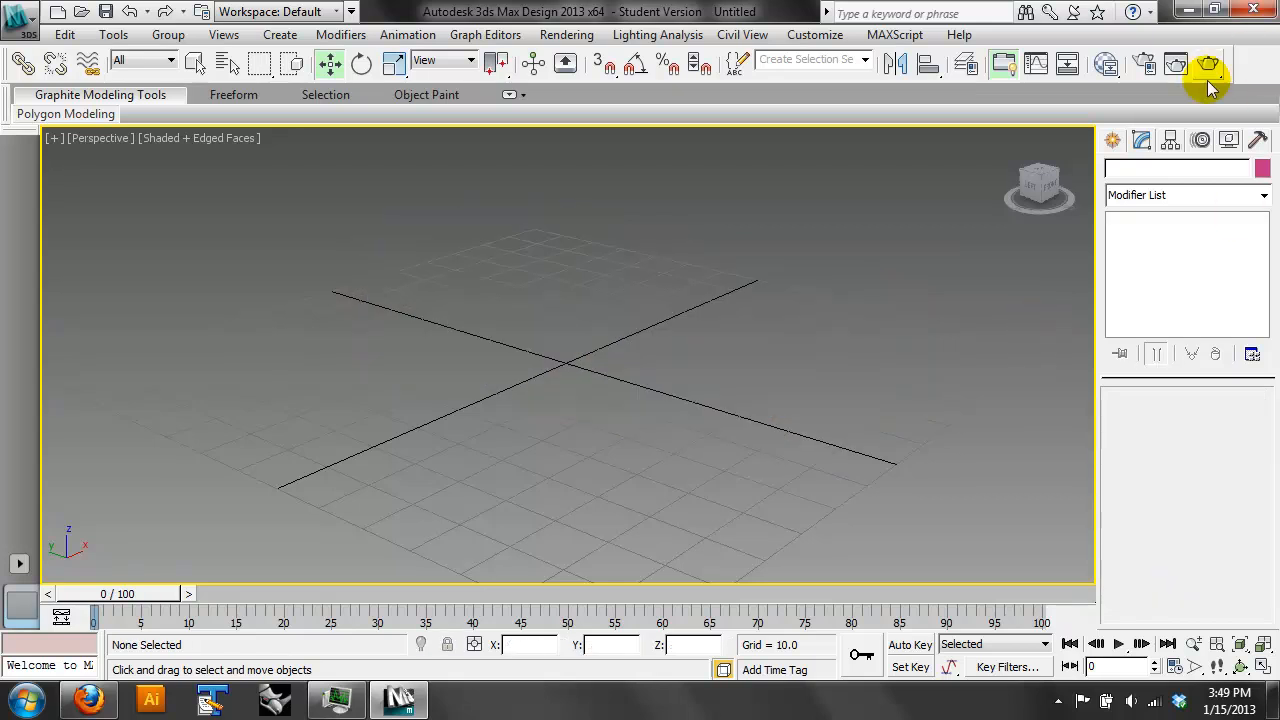
- Create a flat cylinder with a radius of about 20 and a height of about 2 near the grid centre
{"action": "left_click", "coordinate": [1113, 140]}
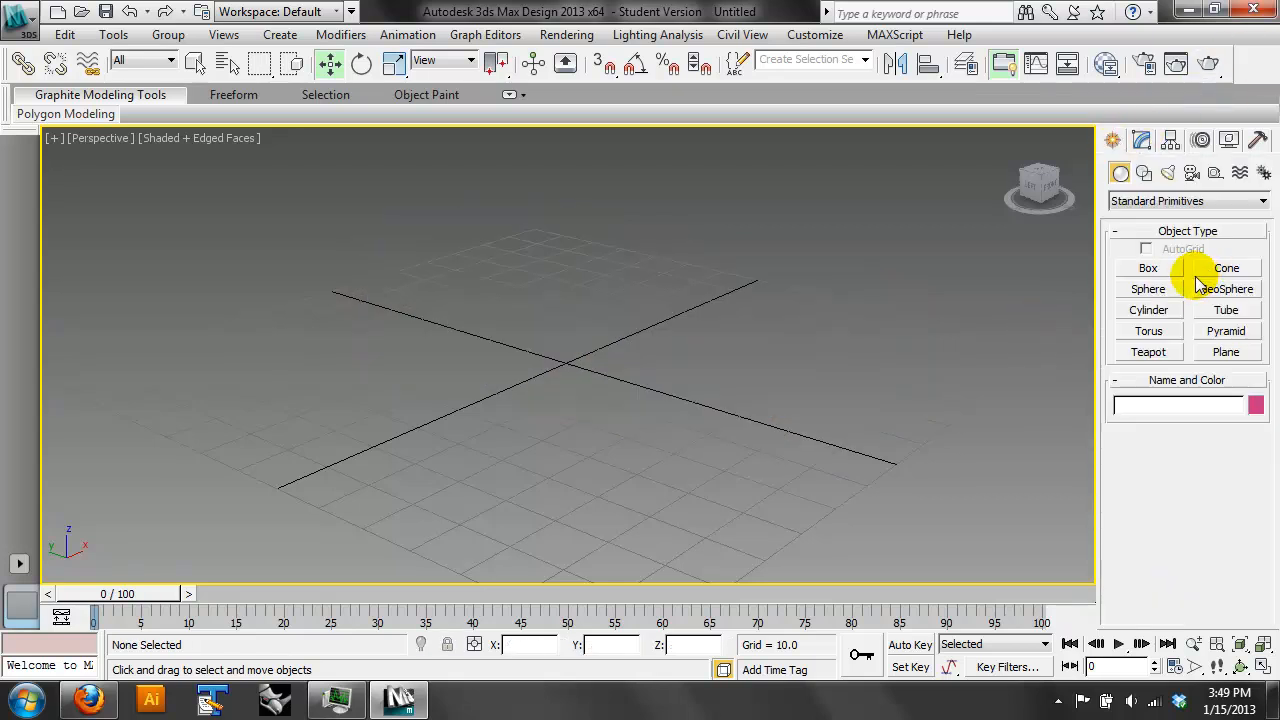
{"action": "left_click", "coordinate": [1149, 311]}
{"action": "left_click_drag", "start_coordinate": [649, 380], "coordinate": [657, 408]}
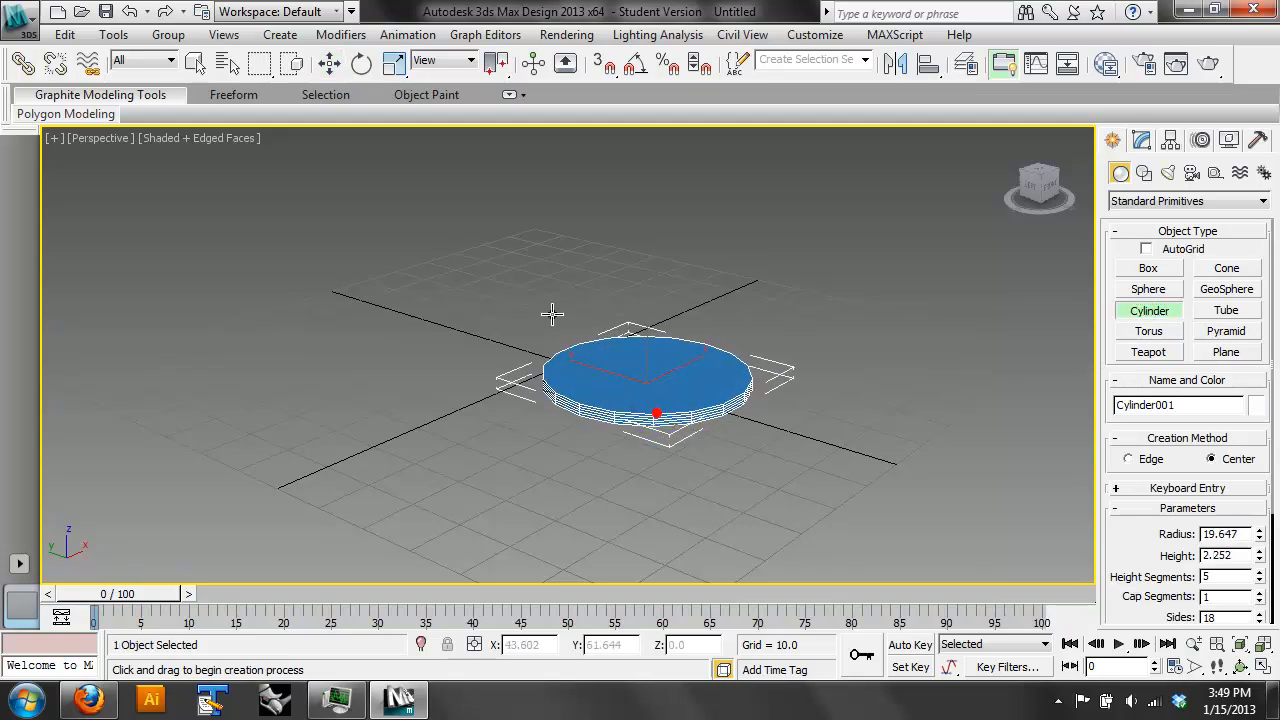
- Clone the flat cylinder upward twice as copies to form a stack of three spaced slabs
{"action": "left_click", "coordinate": [329, 63]}
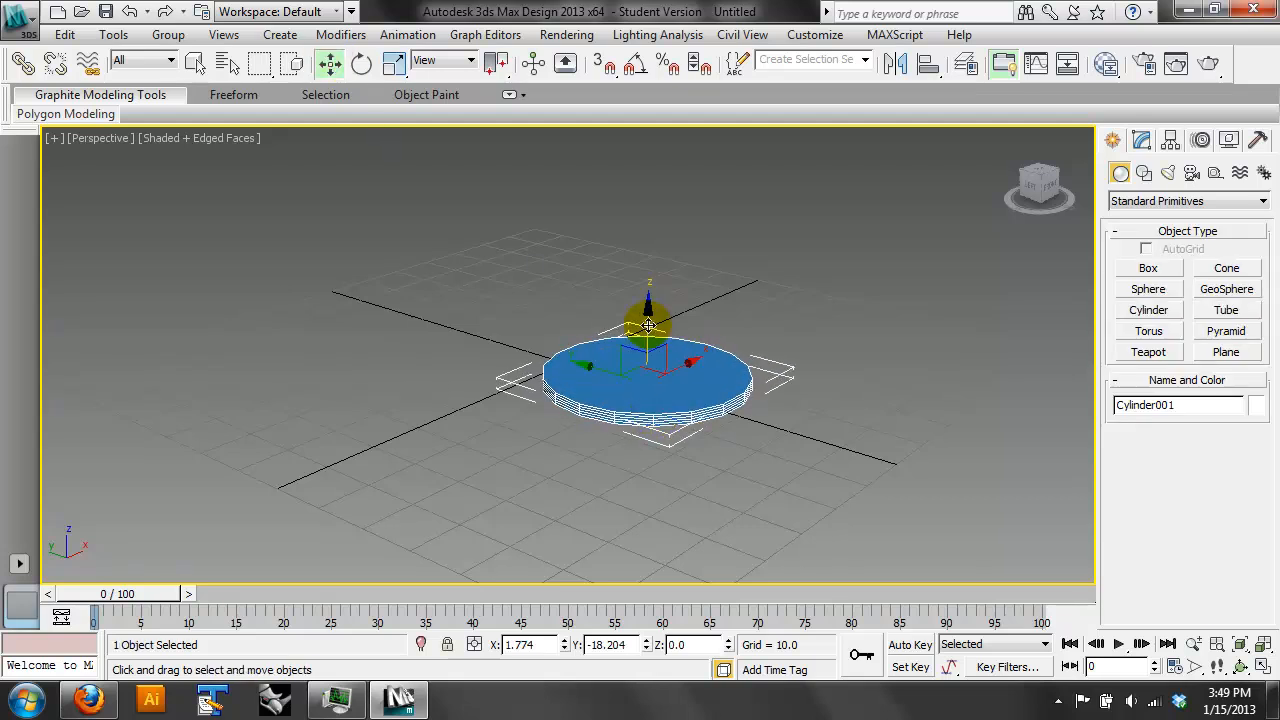
{"action": "left_click_drag", "start_coordinate": [649, 325], "coordinate": [650, 212], "text": "shift"}
{"action": "left_click", "coordinate": [553, 288]}
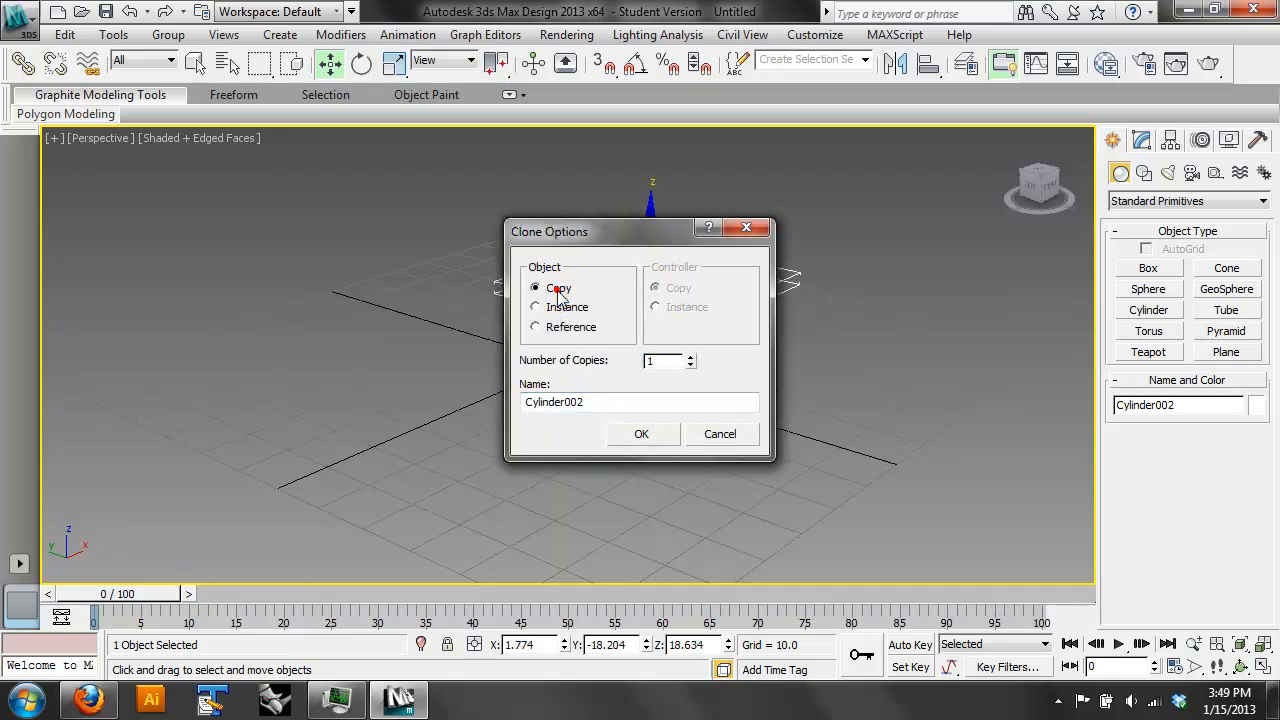
{"action": "left_click", "coordinate": [641, 433]}
{"action": "left_click_drag", "start_coordinate": [649, 230], "coordinate": [650, 268], "text": "shift"}
{"action": "left_click", "coordinate": [643, 433]}
- Select all three stacked cylinders, clone them as copies to form a second stack beside the first, and deselect
{"action": "left_click_drag", "start_coordinate": [779, 255], "coordinate": [714, 466]}
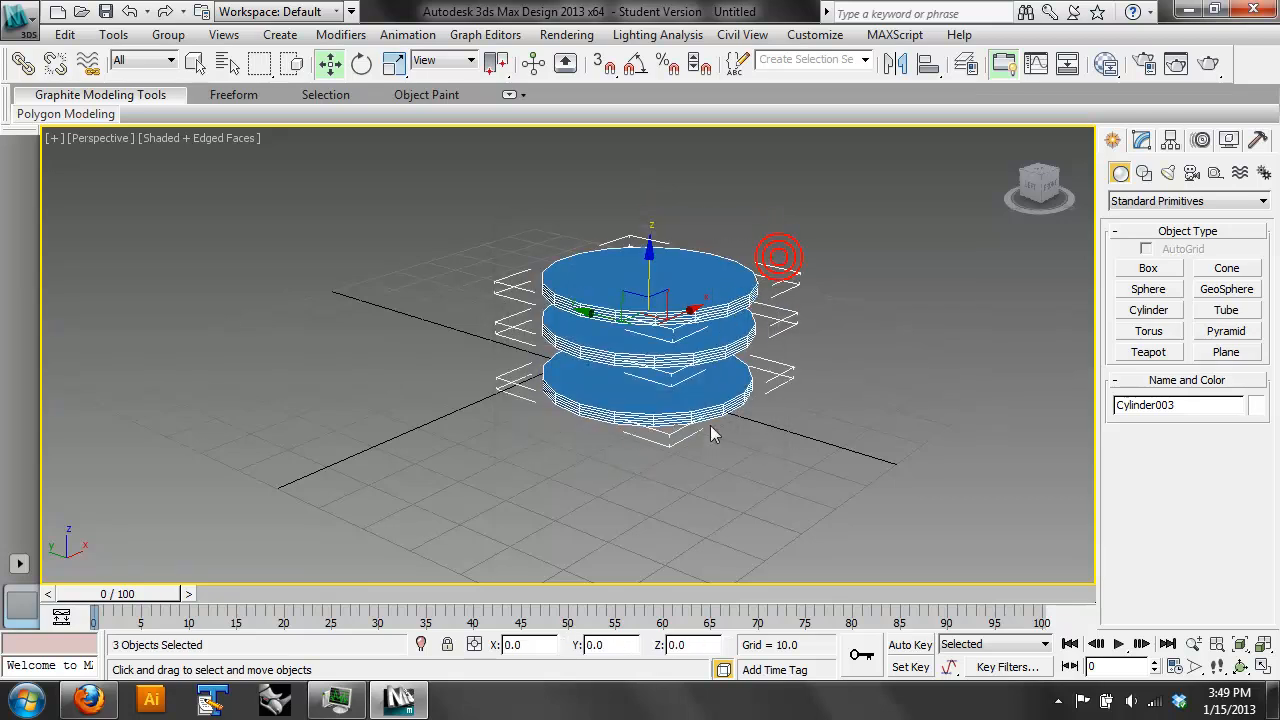
{"action": "mouse_move", "coordinate": [686, 294]}
{"action": "left_mouse_down", "text": "shift"}
{"action": "mouse_move", "coordinate": [571, 371]}
{"action": "mouse_move", "coordinate": [487, 457]}
{"action": "left_mouse_up", "text": "shift"}
{"action": "left_click", "coordinate": [641, 433]}
{"action": "left_click", "coordinate": [729, 437]}
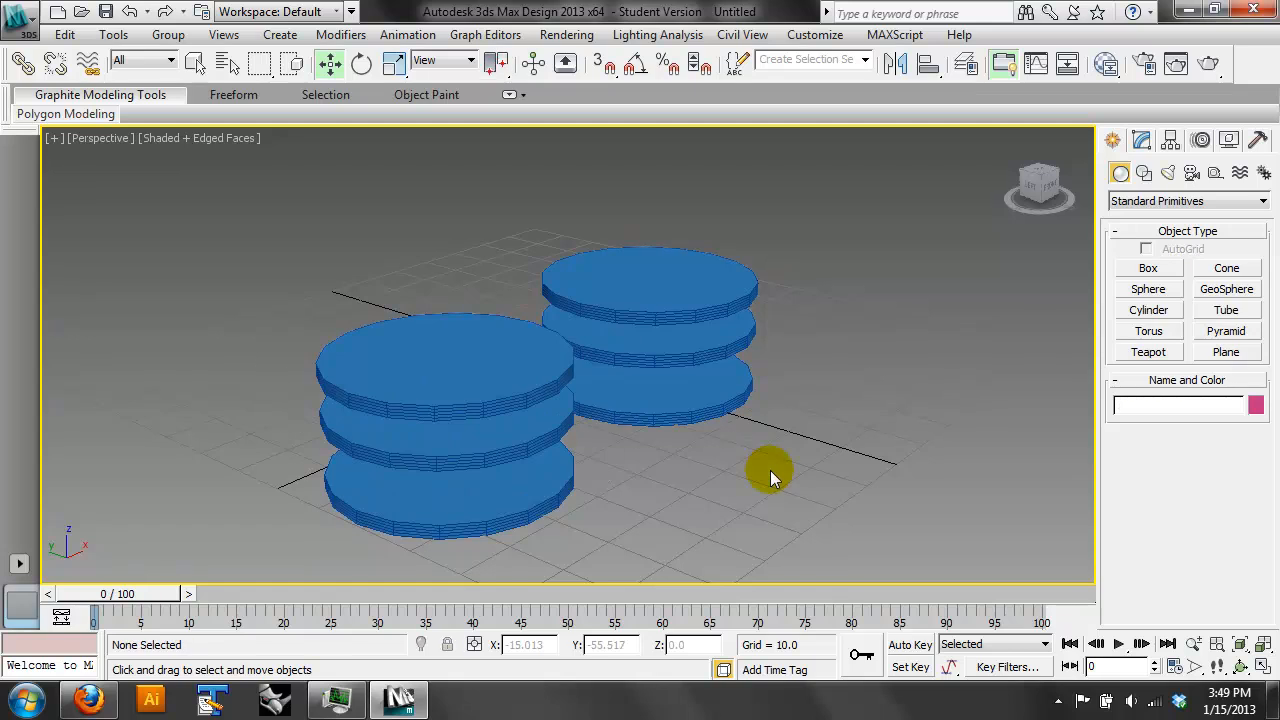
- Switch to Firefox to check the alternate cantilever sketch in siteless.pdf, and return to 3ds Max
{"action": "left_click", "coordinate": [88, 700]}
{"action": "left_click", "coordinate": [498, 391]}
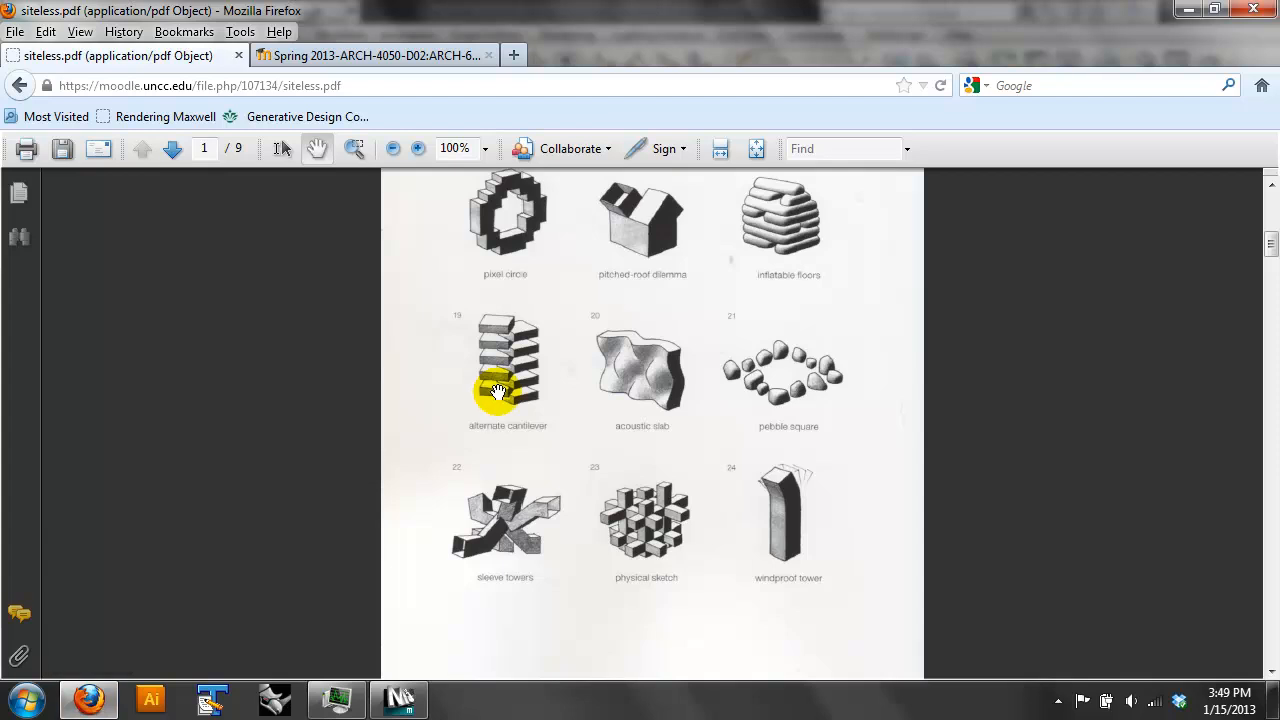
{"action": "left_click", "coordinate": [276, 700]}
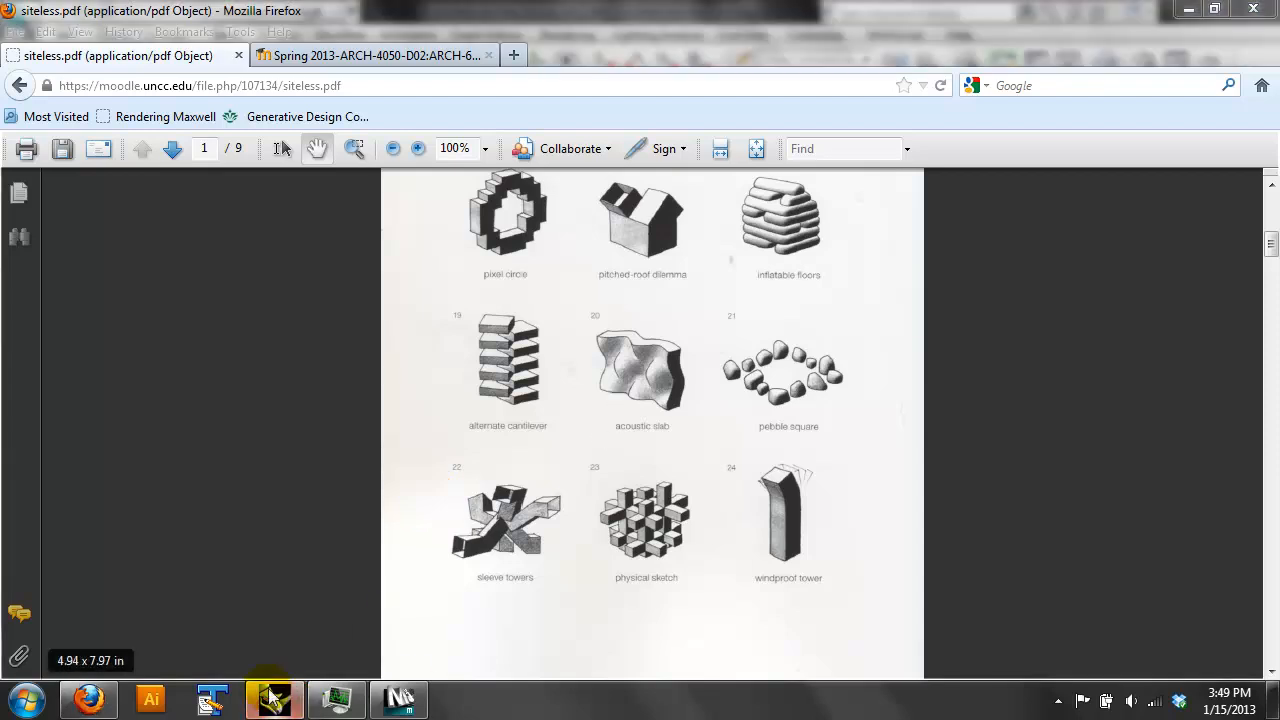
{"action": "left_click", "coordinate": [400, 700]}
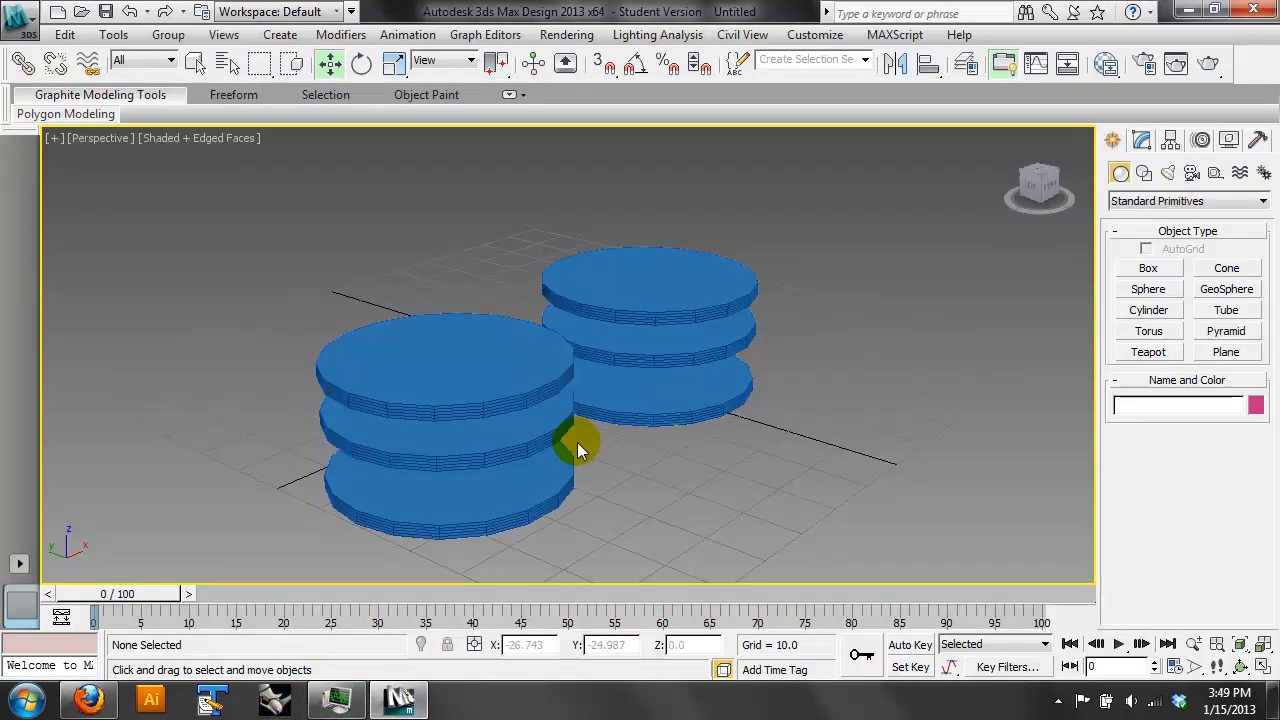
- Select the three cylinders of the original stack and apply a Mirror modifier to them
{"action": "left_click_drag", "start_coordinate": [671, 441], "coordinate": [671, 441]}
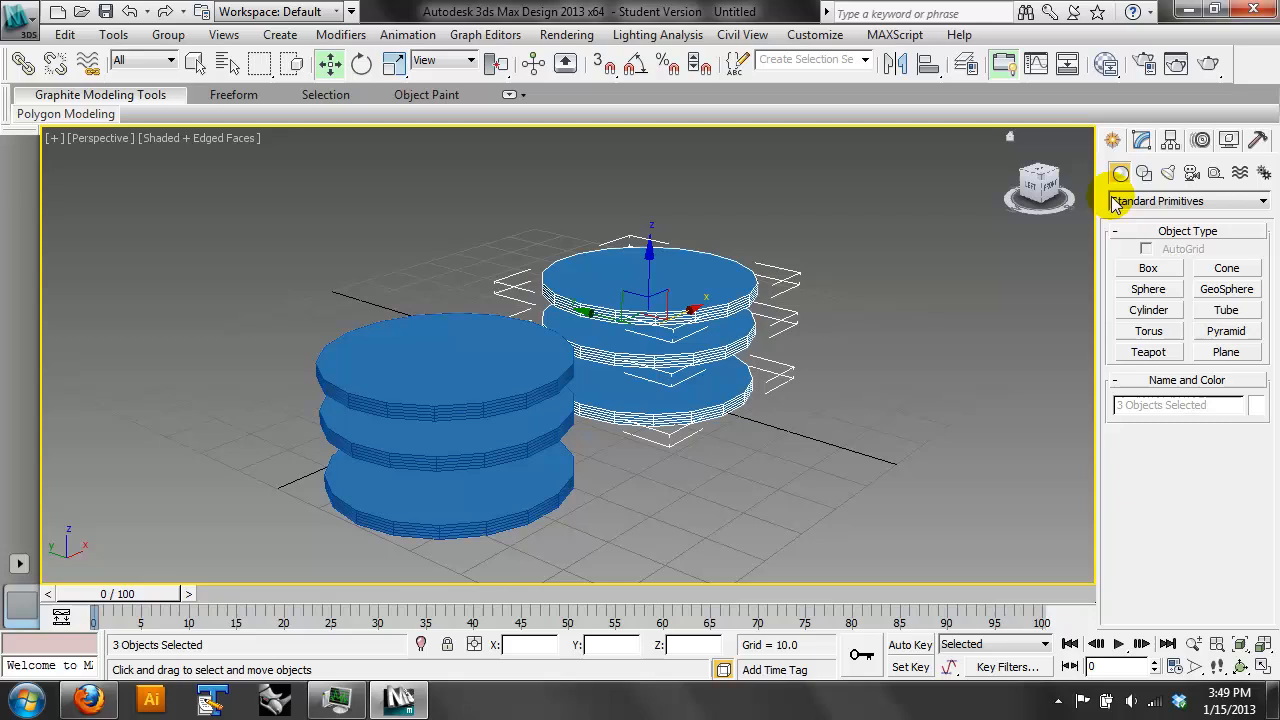
{"action": "left_click", "coordinate": [1257, 201]}
{"action": "left_click", "coordinate": [1257, 201]}
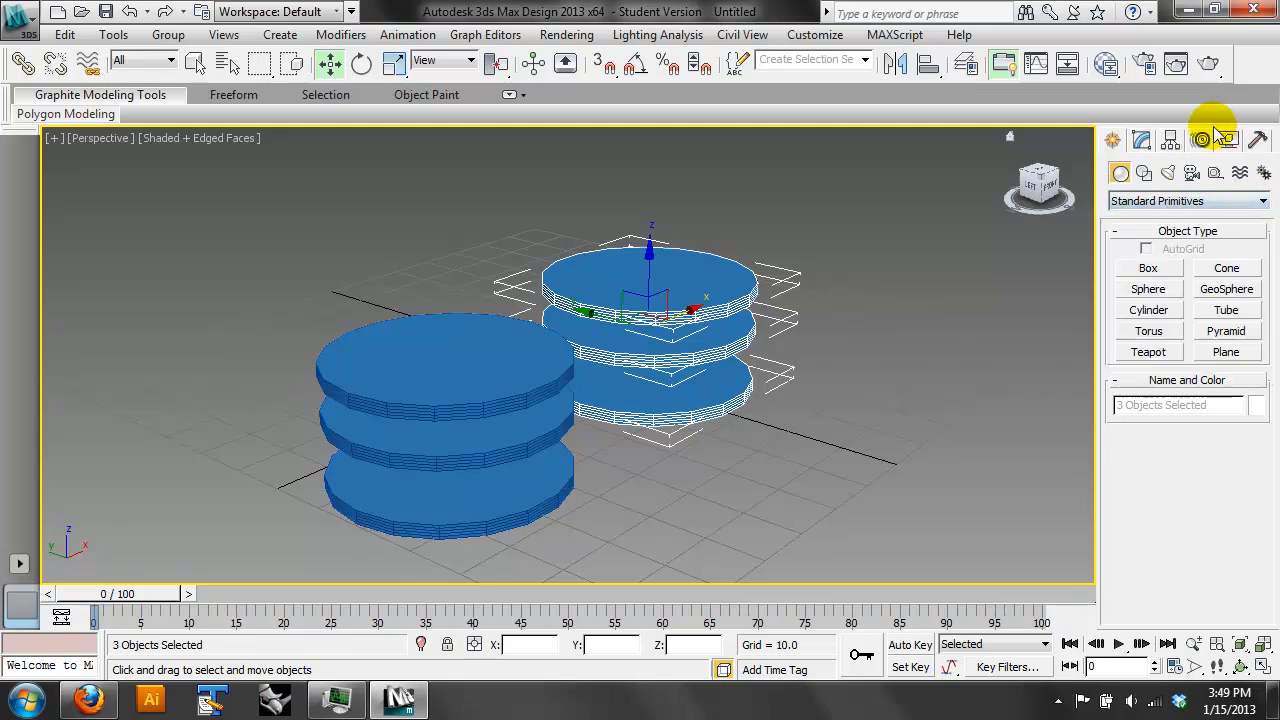
{"action": "left_click", "coordinate": [1170, 142]}
{"action": "left_click", "coordinate": [1263, 196]}
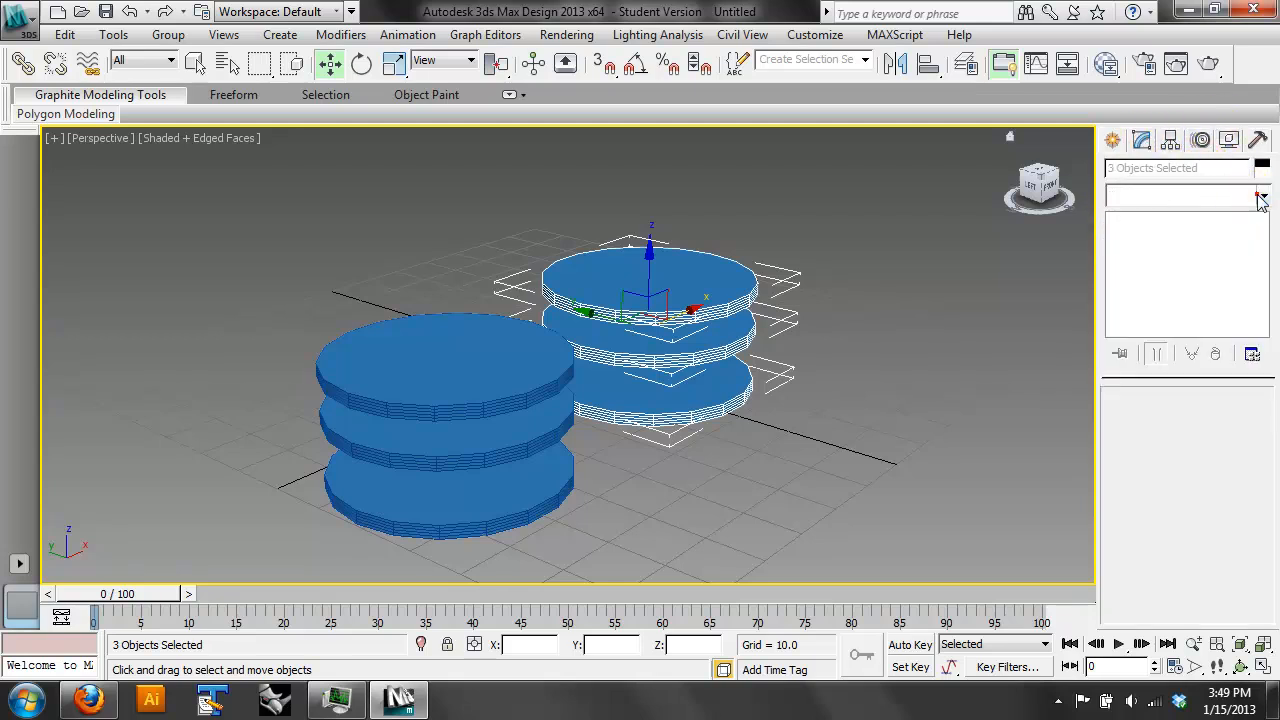
{"action": "left_click_drag", "start_coordinate": [1262, 339], "coordinate": [1264, 455]}
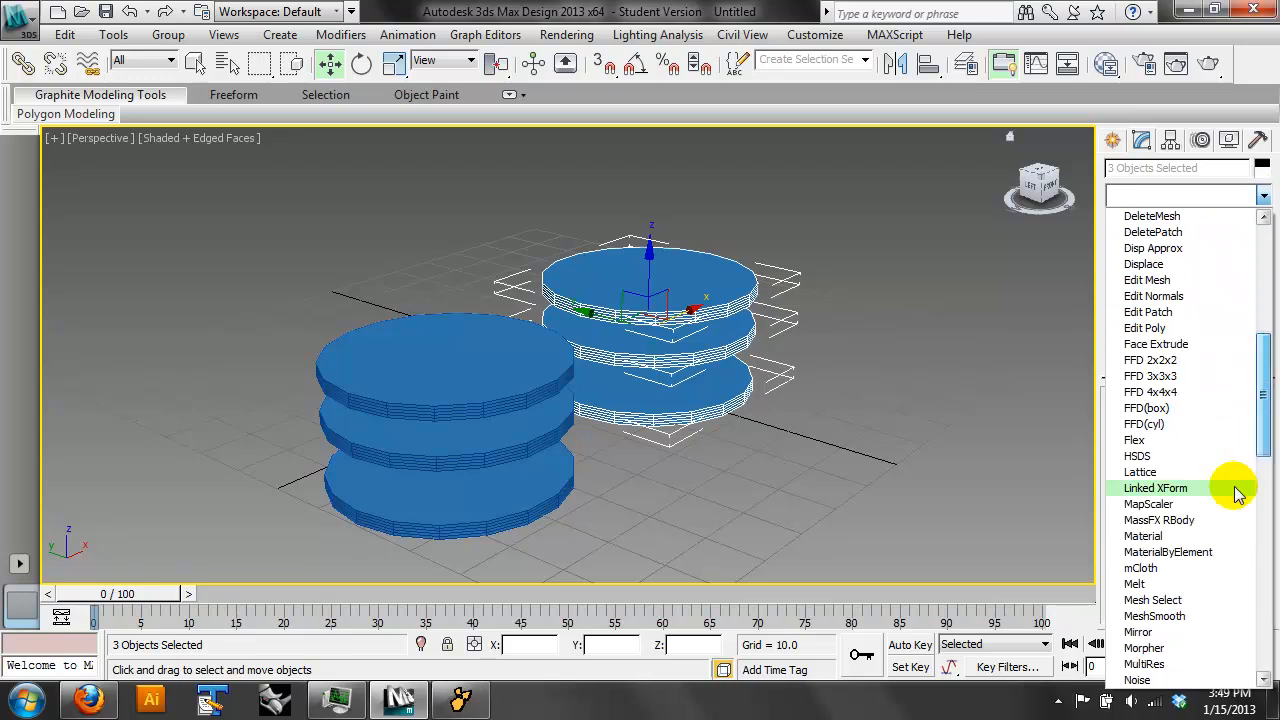
{"action": "left_click", "coordinate": [1180, 634]}
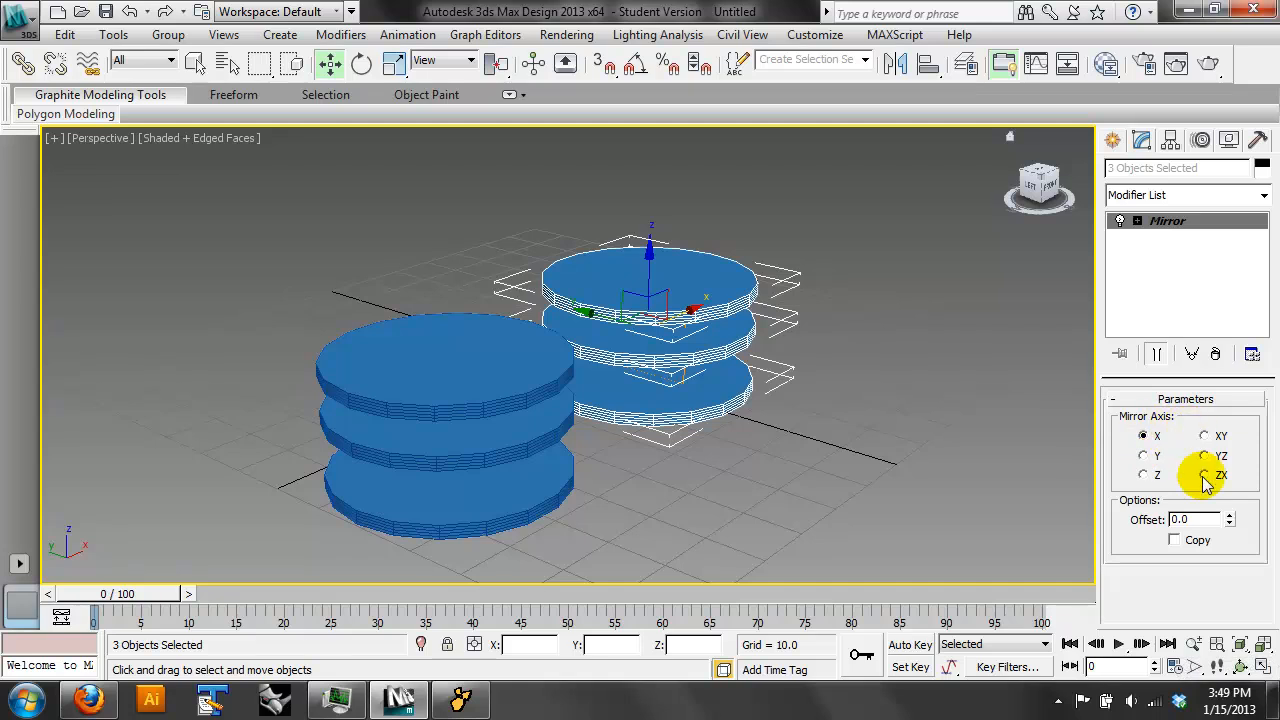
- Keep a copy in the Mirror modifier and set its offset to about 33.5 along X
{"action": "left_click_drag", "start_coordinate": [1230, 519], "coordinate": [1245, 222]}
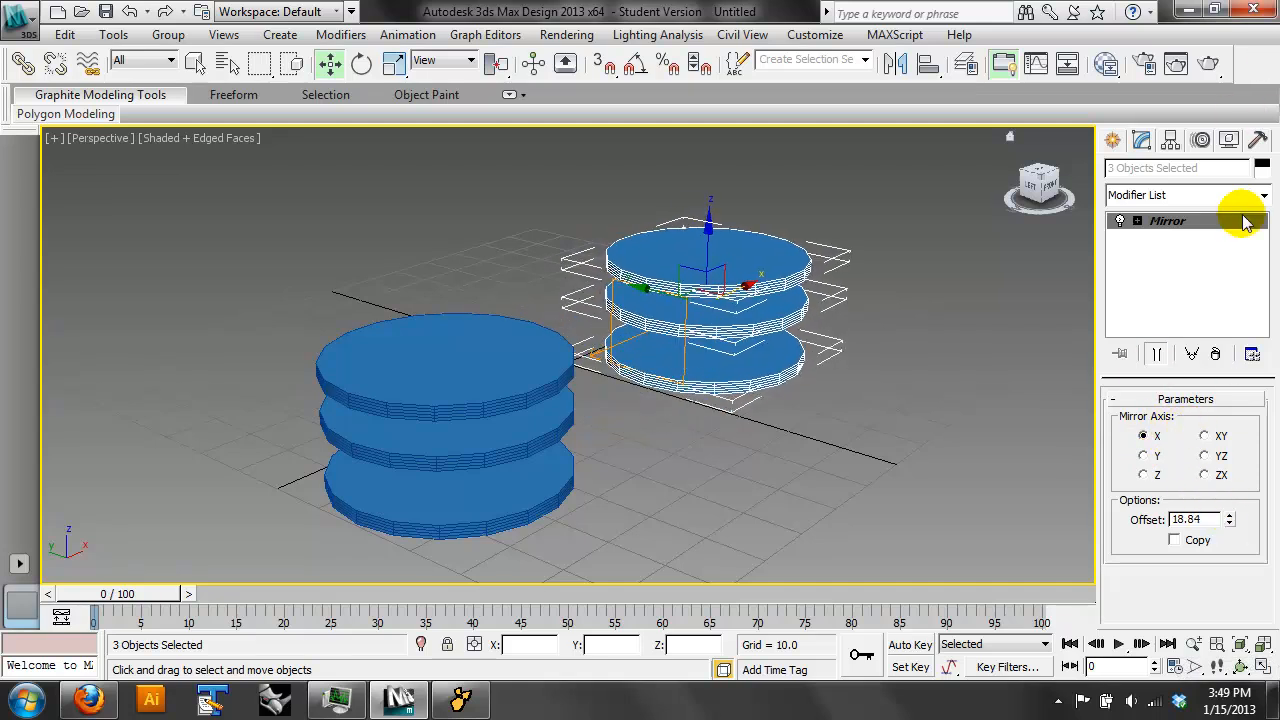
{"action": "left_click", "coordinate": [1192, 540]}
{"action": "left_click_drag", "start_coordinate": [1229, 519], "coordinate": [1240, 433]}
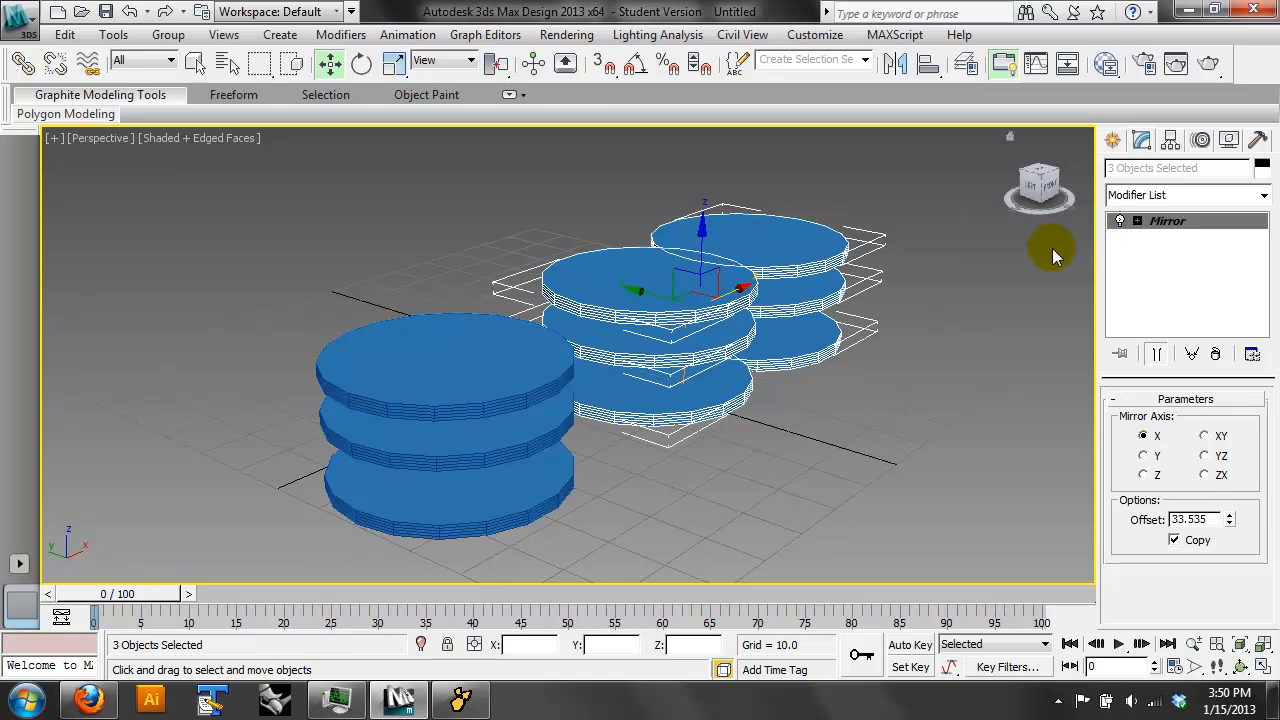
- Show the original bottom cylinder's base parameters beneath its Mirror modifier, and select all the cylinders in the scene
{"action": "left_click", "coordinate": [745, 397]}
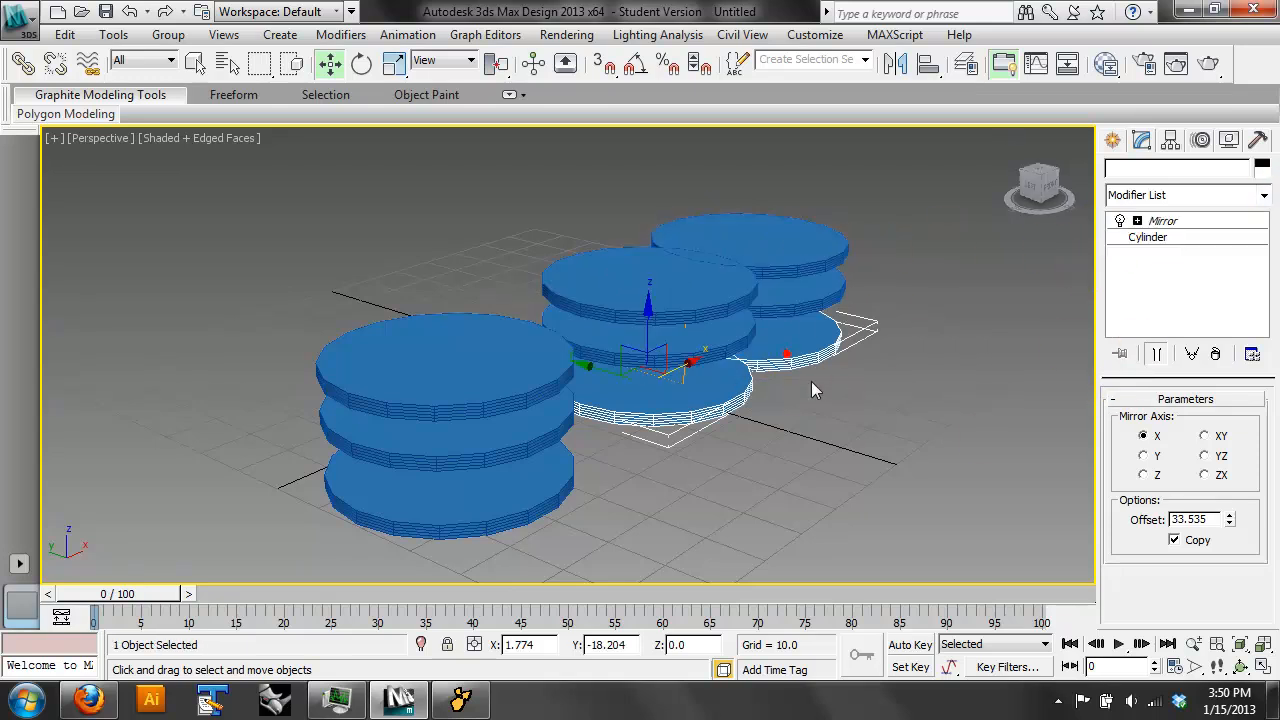
{"action": "left_click", "coordinate": [1145, 239]}
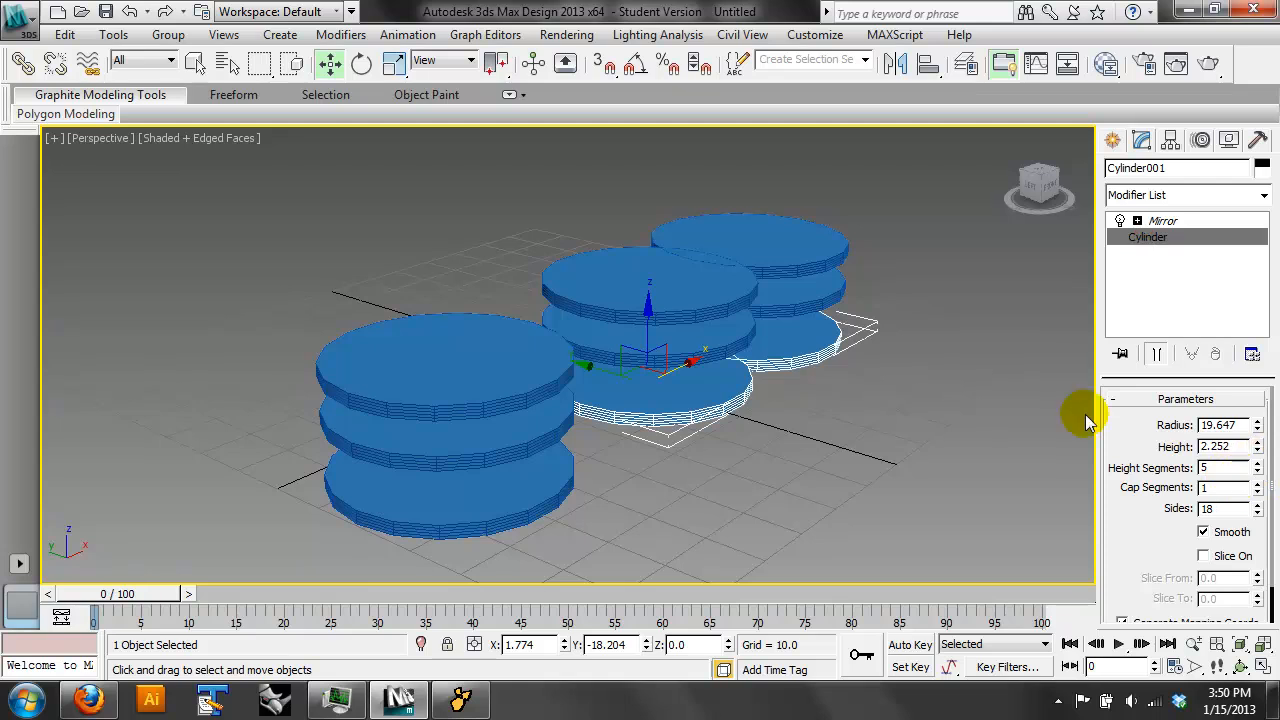
{"action": "left_click", "coordinate": [931, 458]}
{"action": "left_click_drag", "start_coordinate": [906, 191], "coordinate": [435, 553]}
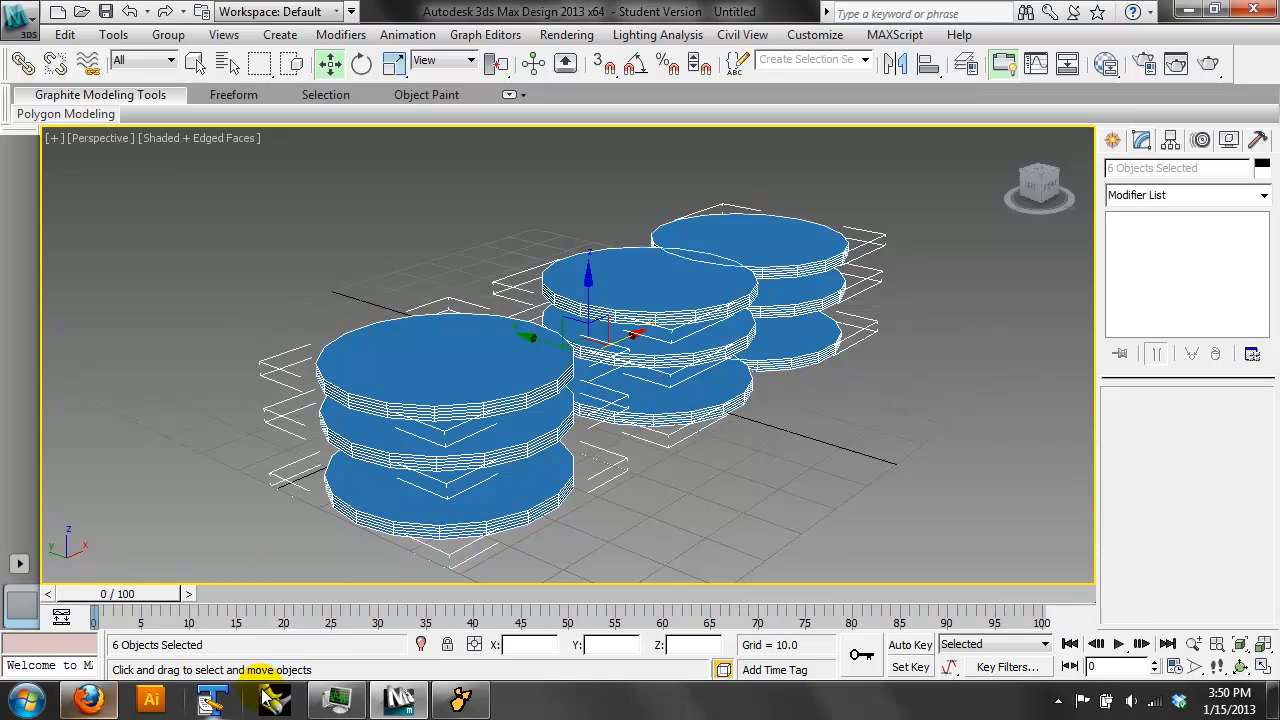
- Switch to Firefox and review the first page of siteless.pdf, including the acoustic slab and pixel circle sketches
{"action": "left_click", "coordinate": [404, 704]}
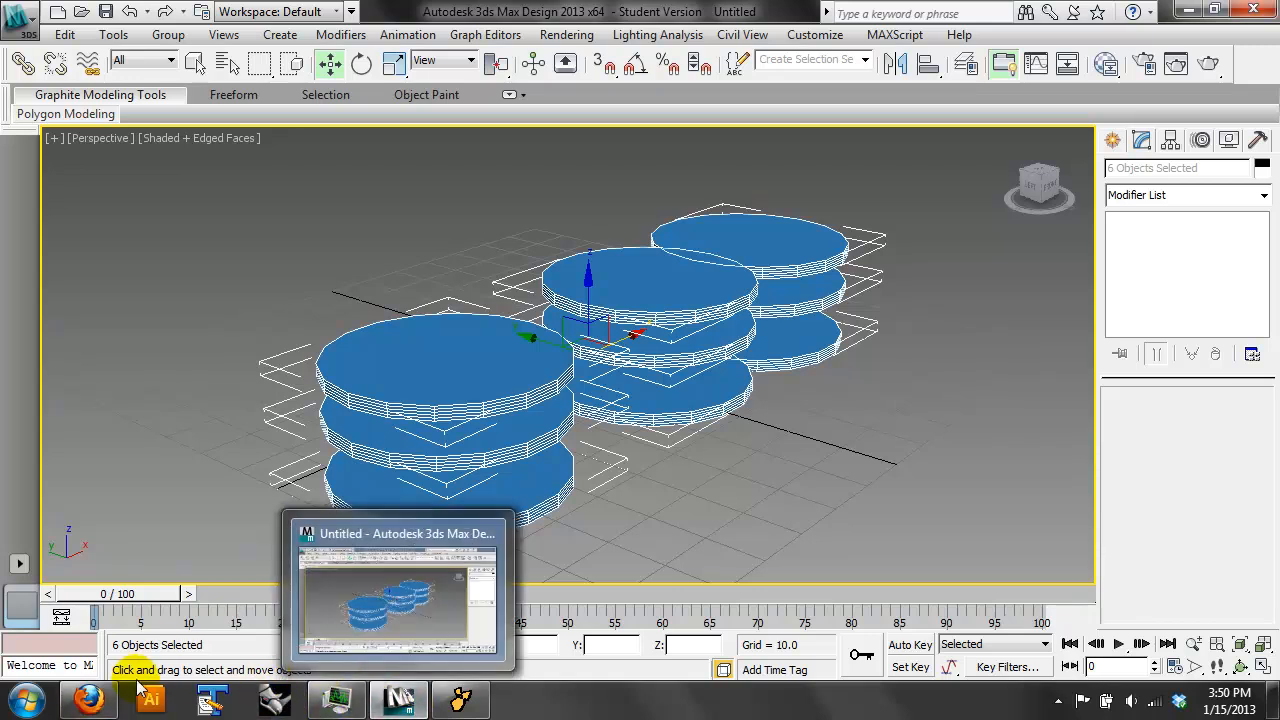
{"action": "left_click", "coordinate": [88, 700]}
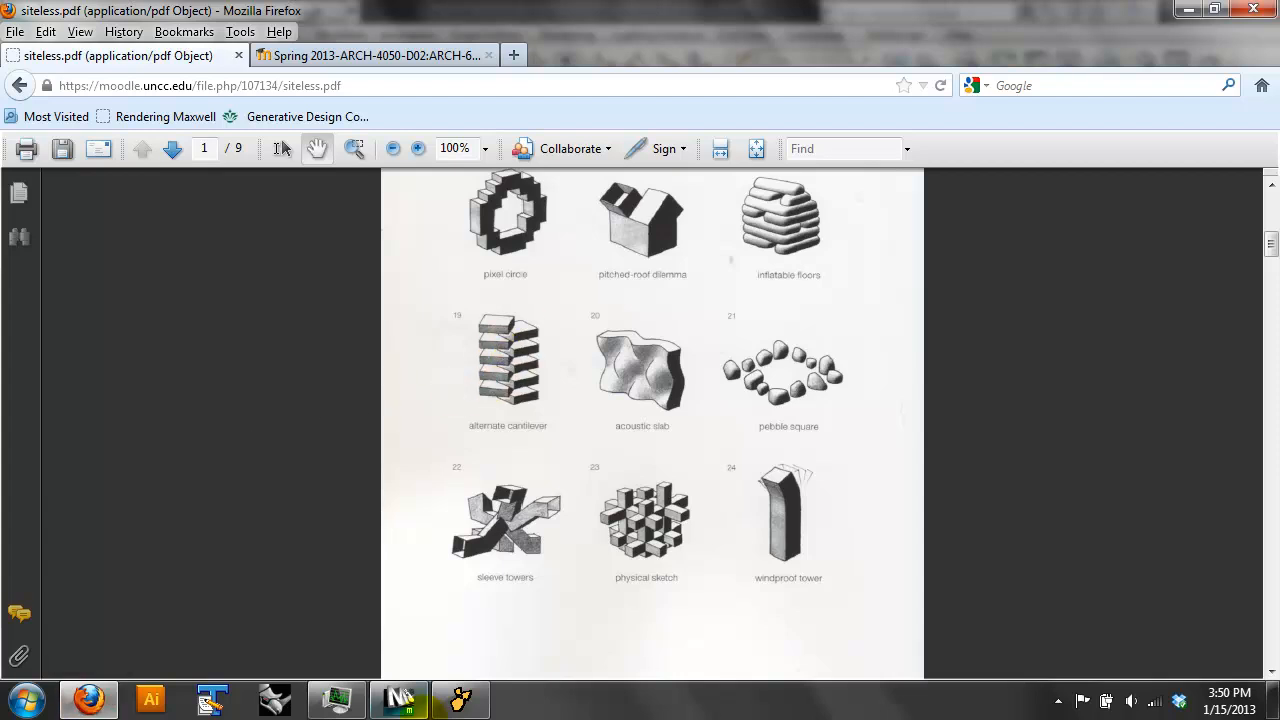
{"action": "left_click", "coordinate": [461, 700]}
{"action": "left_click", "coordinate": [659, 309]}
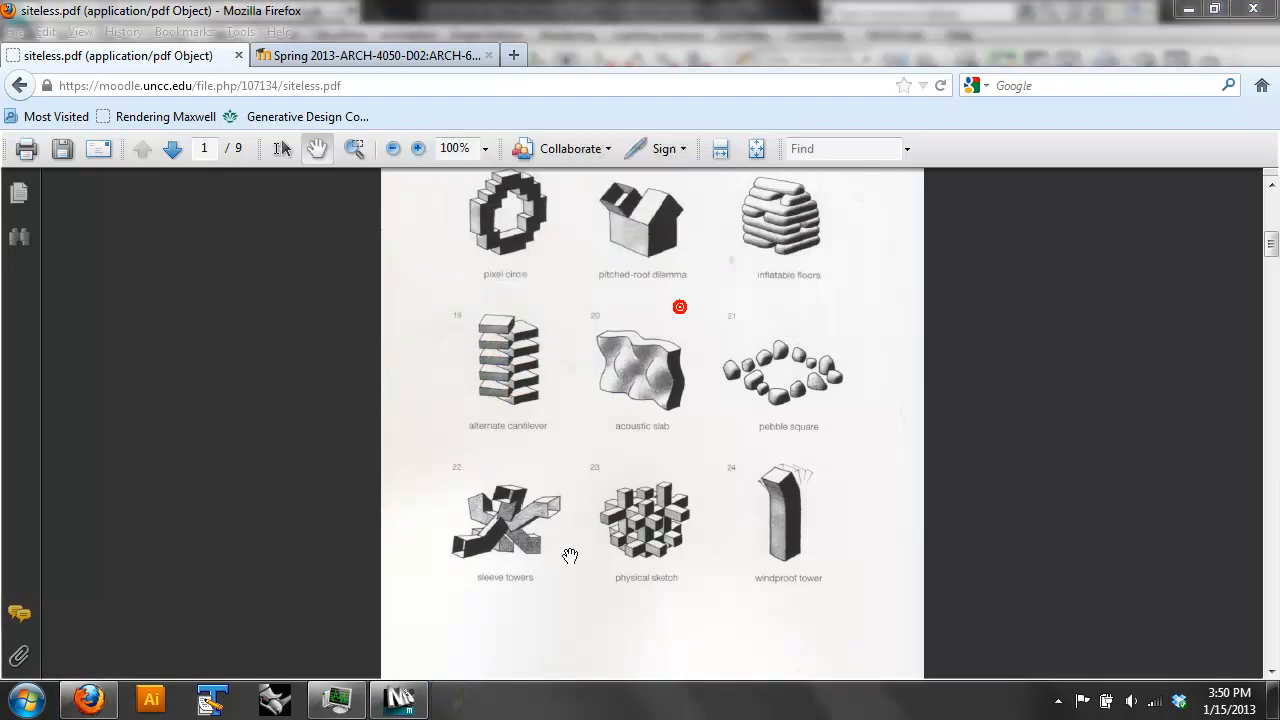
{"action": "right_click", "coordinate": [400, 700]}
{"action": "left_click", "coordinate": [405, 700]}
{"action": "left_click", "coordinate": [657, 365]}
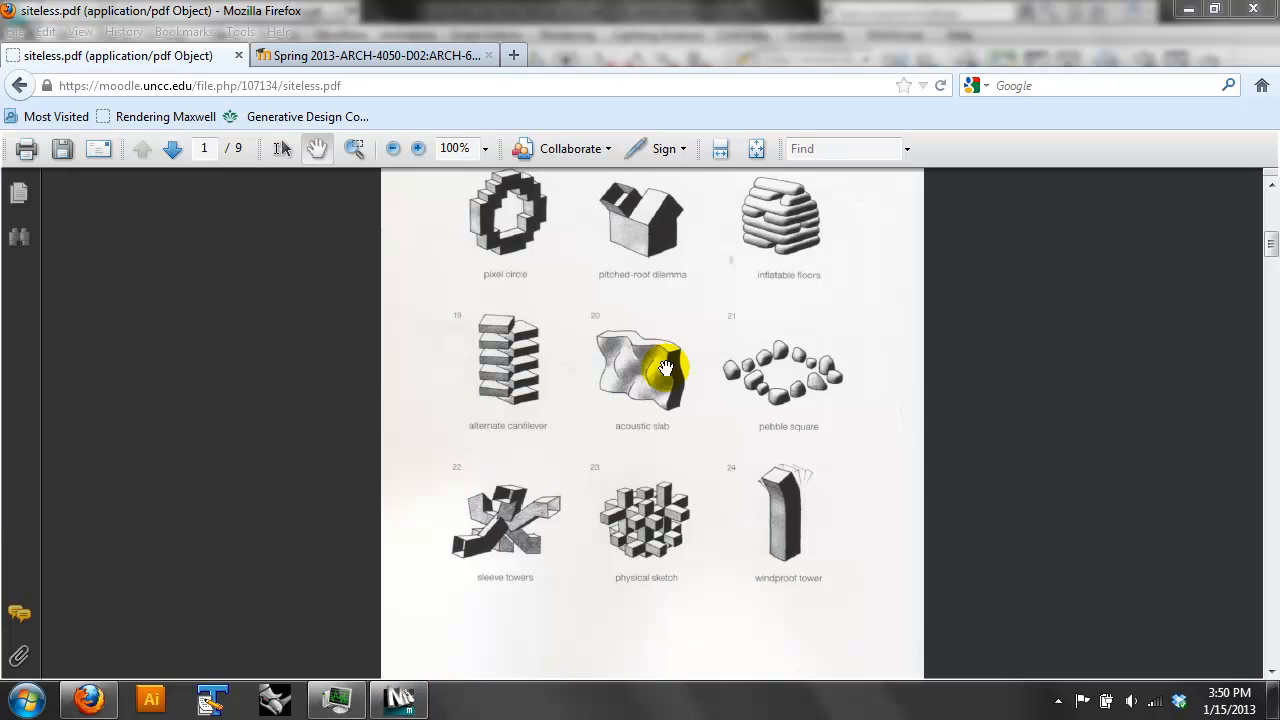
{"action": "left_click", "coordinate": [516, 274]}
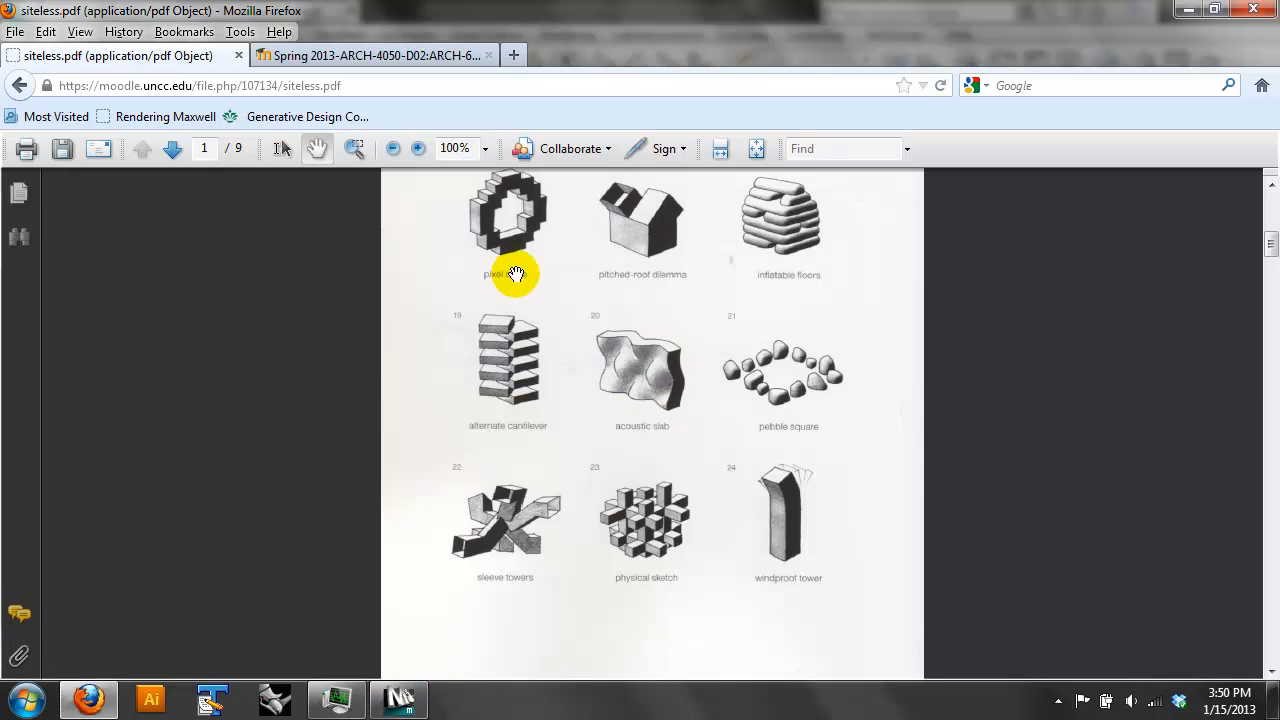
- Go to page 2 of siteless.pdf and examine its building sketches, from limp corridors down to checkered arch and floor stretch
{"action": "left_click", "coordinate": [188, 150]}
{"action": "left_click", "coordinate": [836, 433]}
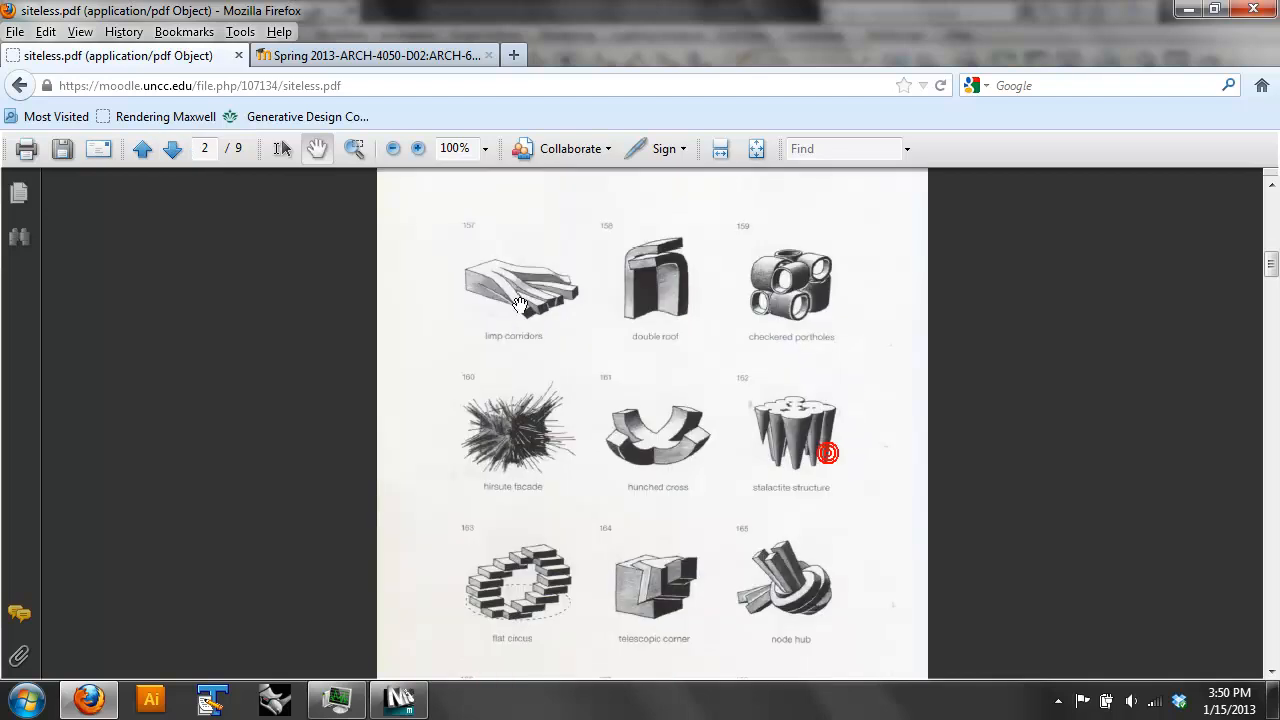
{"action": "left_click_drag", "start_coordinate": [559, 382], "coordinate": [570, 316]}
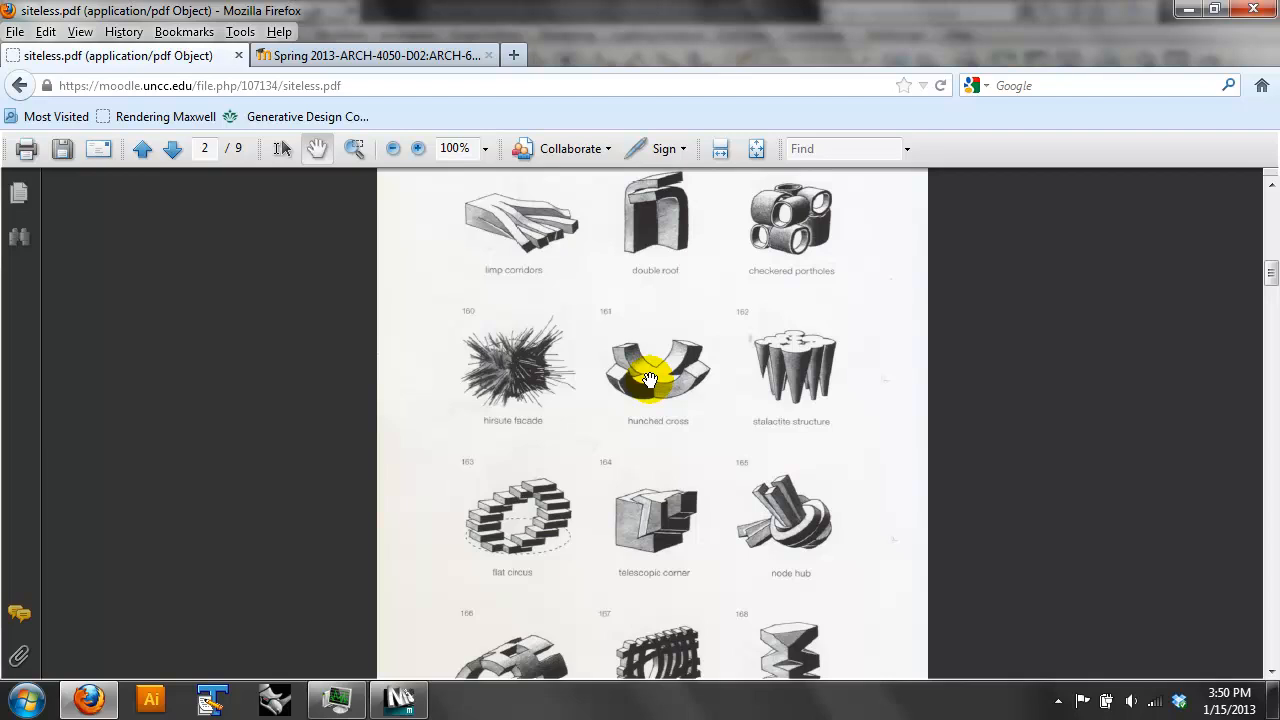
{"action": "mouse_move", "coordinate": [792, 375]}
{"action": "left_mouse_down"}
{"action": "mouse_move", "coordinate": [791, 357]}
{"action": "mouse_move", "coordinate": [789, 370]}
{"action": "left_mouse_up"}
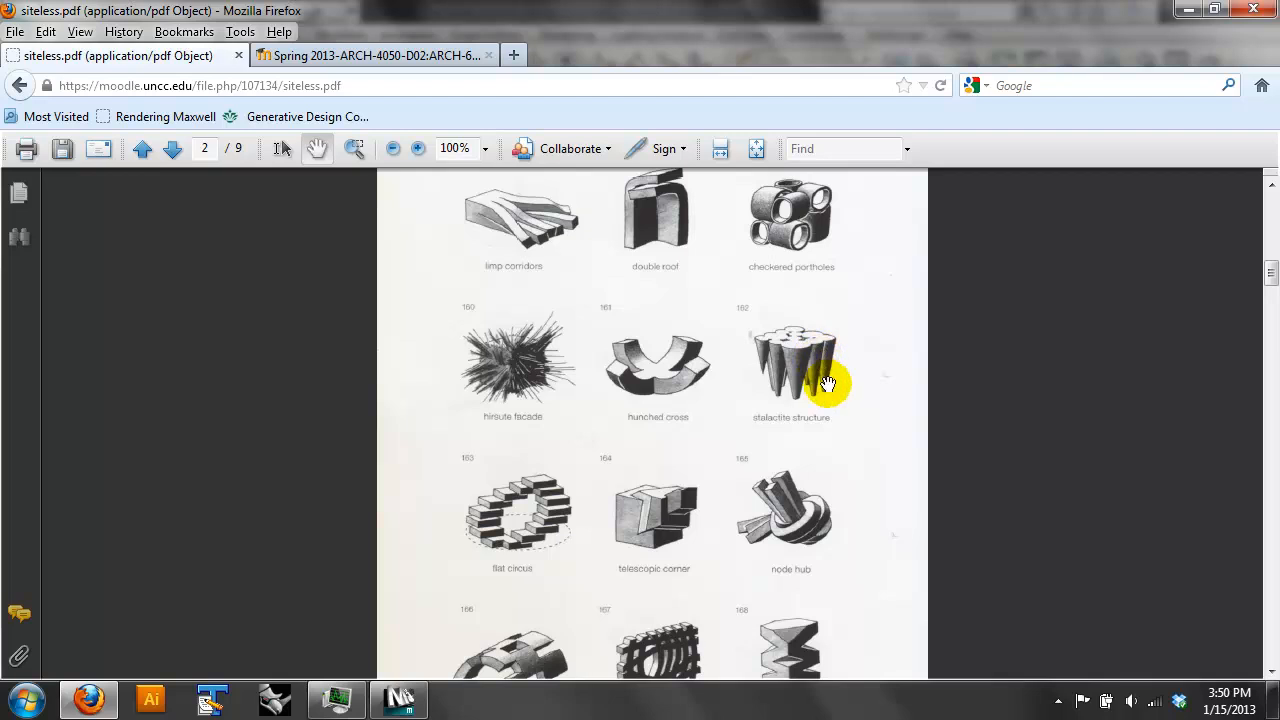
{"action": "scroll", "coordinate": [828, 397], "scroll_direction": "down", "scroll_amount": 3}
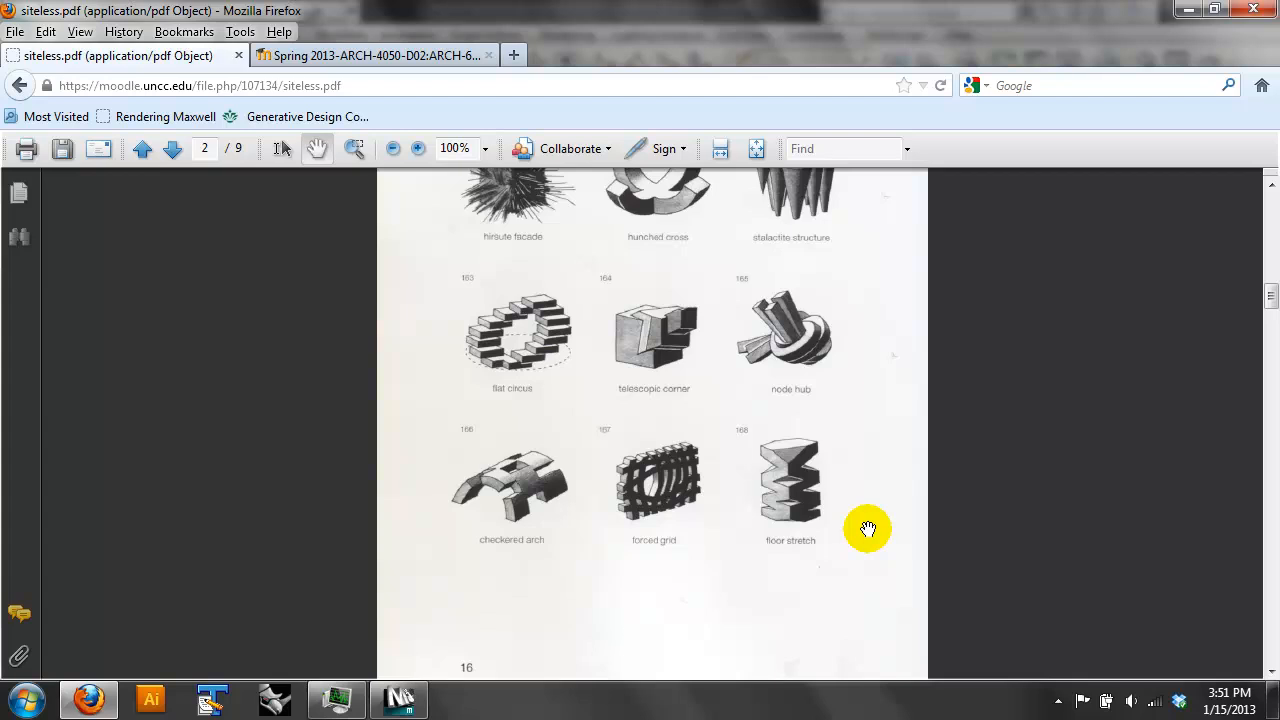
{"action": "left_click_drag", "start_coordinate": [507, 505], "coordinate": [510, 487]}
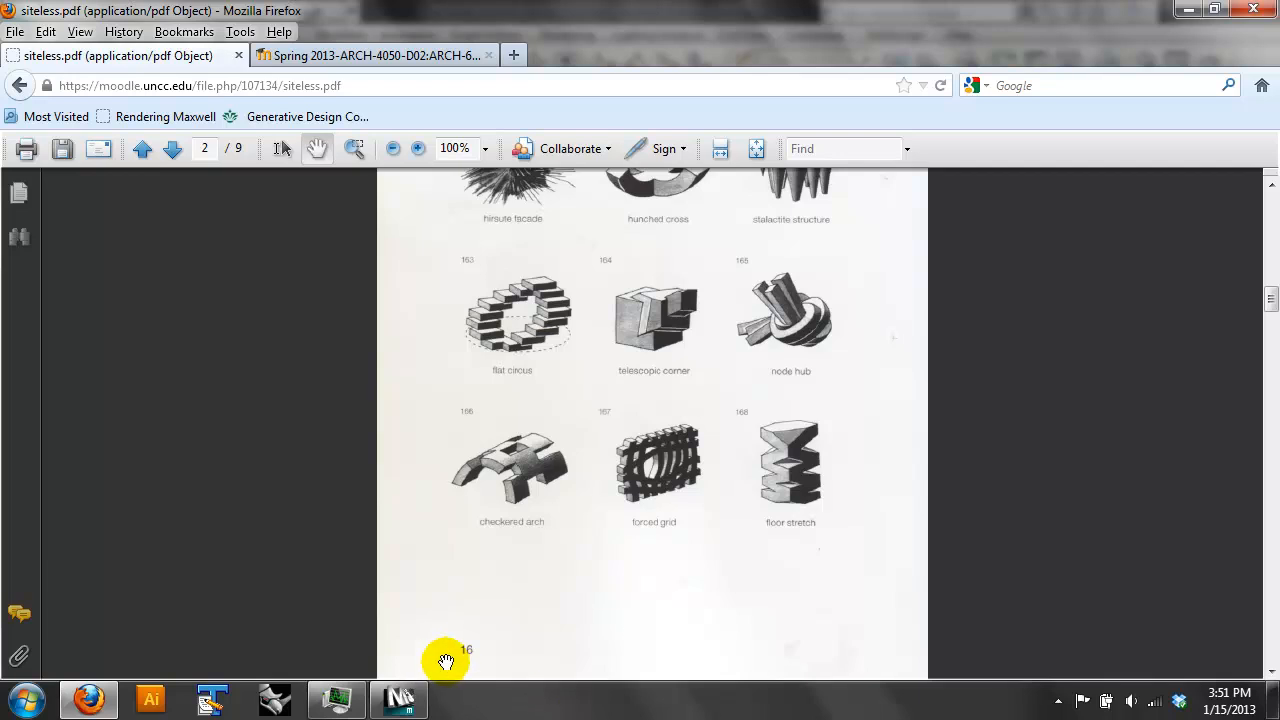
- Return to 3ds Max and delete all the selected cylinders
{"action": "left_click", "coordinate": [400, 698]}
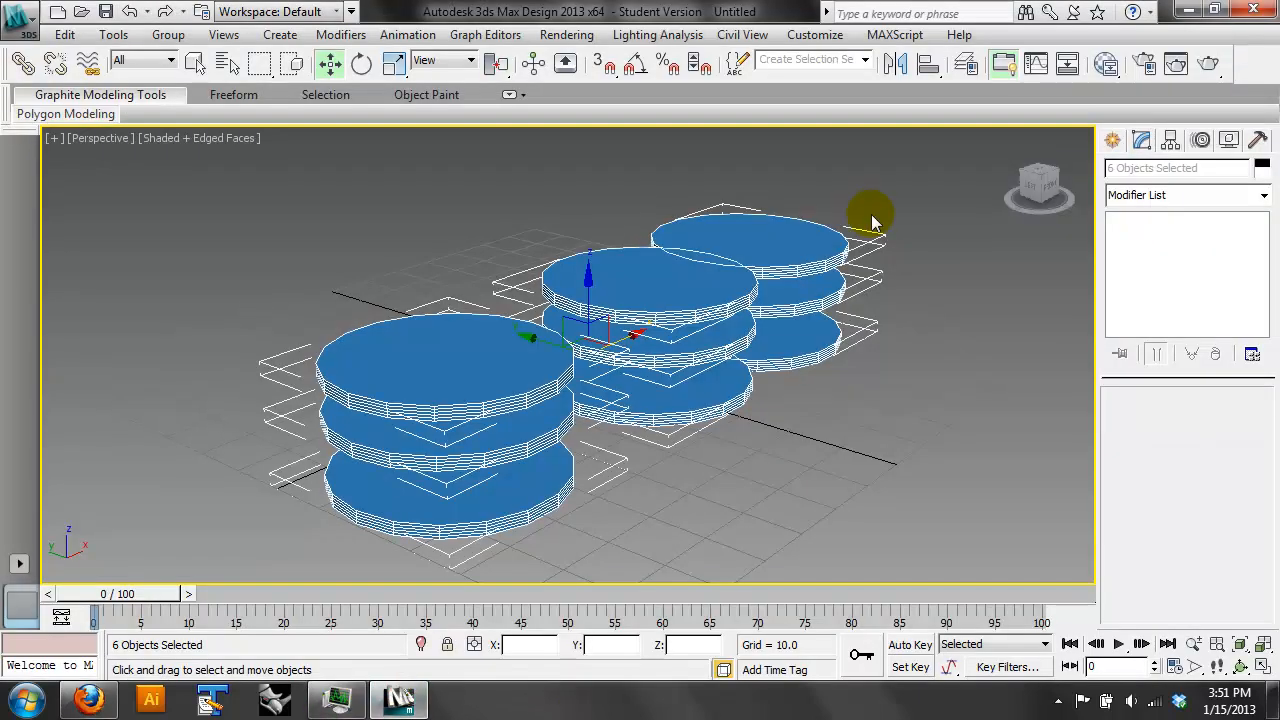
{"action": "key", "text": "Delete"}
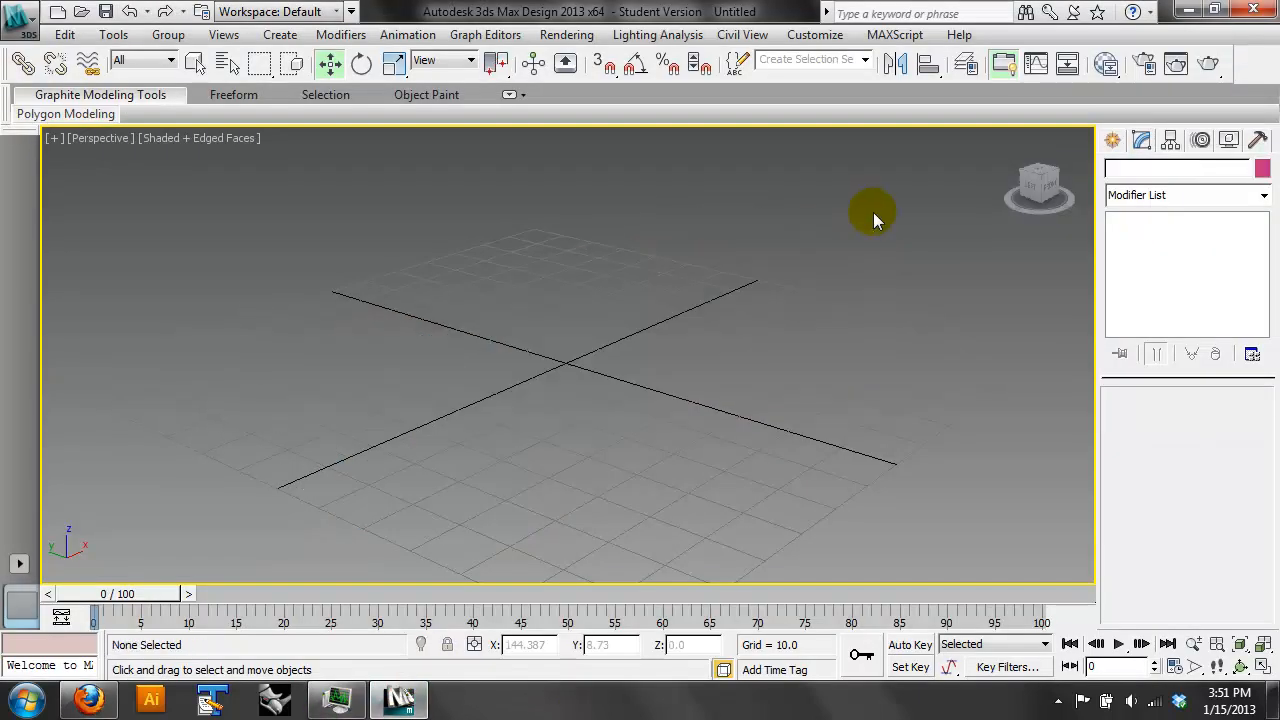
- Create a box about 72 long, 58 wide and 13.5 high on the grid
{"action": "left_click", "coordinate": [1113, 141]}
{"action": "left_click", "coordinate": [1148, 268]}
{"action": "left_click_drag", "start_coordinate": [640, 300], "coordinate": [777, 477]}
{"action": "left_click", "coordinate": [810, 422]}
- Set the box's length segments to 5 and its width segments to 4
{"action": "left_click_drag", "start_coordinate": [1156, 556], "coordinate": [1156, 477]}
{"action": "left_click", "coordinate": [1250, 569]}
{"action": "left_click", "coordinate": [1250, 569]}
{"action": "left_click", "coordinate": [1250, 569]}
{"action": "left_click", "coordinate": [1249, 527]}
{"action": "left_click", "coordinate": [1249, 527]}
{"action": "left_click", "coordinate": [1249, 527]}
{"action": "left_click", "coordinate": [1249, 527]}
{"action": "left_click", "coordinate": [1249, 527]}
{"action": "left_click", "coordinate": [1249, 527]}
{"action": "left_click", "coordinate": [1249, 527]}
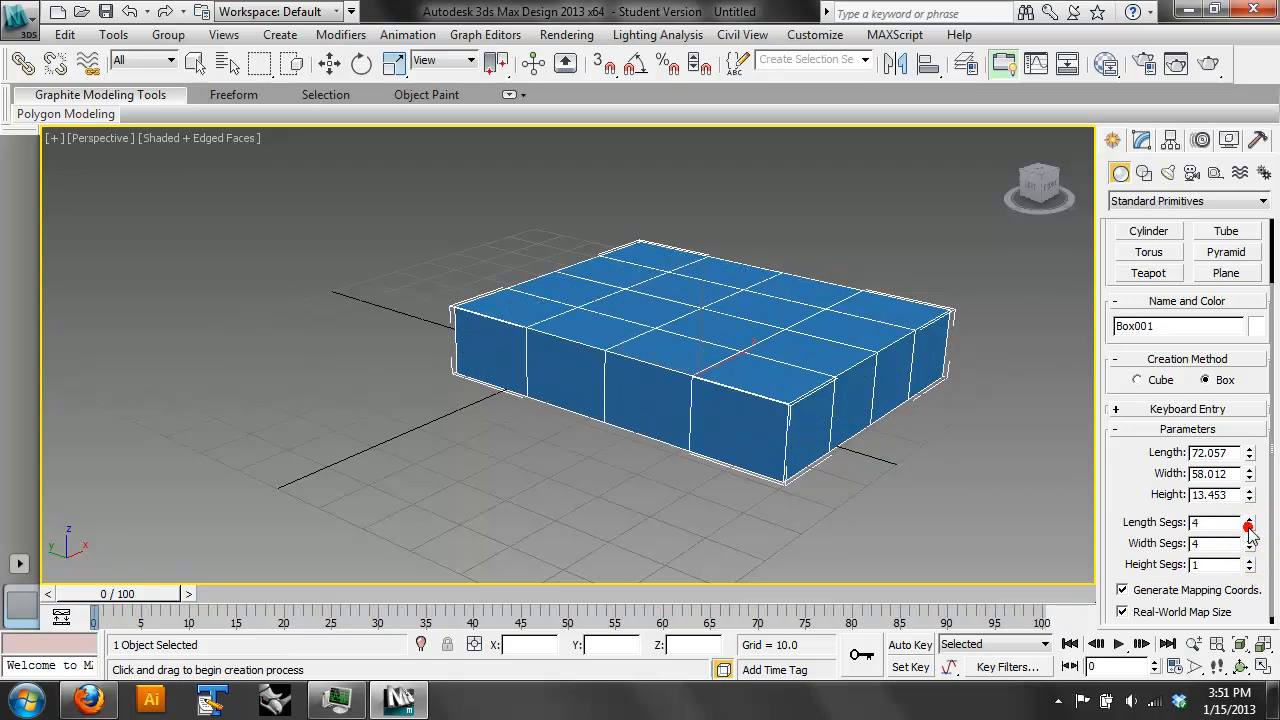
{"action": "left_click", "coordinate": [1249, 519]}
- Apply an Edit Mesh modifier to the segmented box
{"action": "left_click", "coordinate": [1240, 665]}
{"action": "left_click_drag", "start_coordinate": [640, 400], "coordinate": [652, 383]}
{"action": "left_click", "coordinate": [1140, 133]}
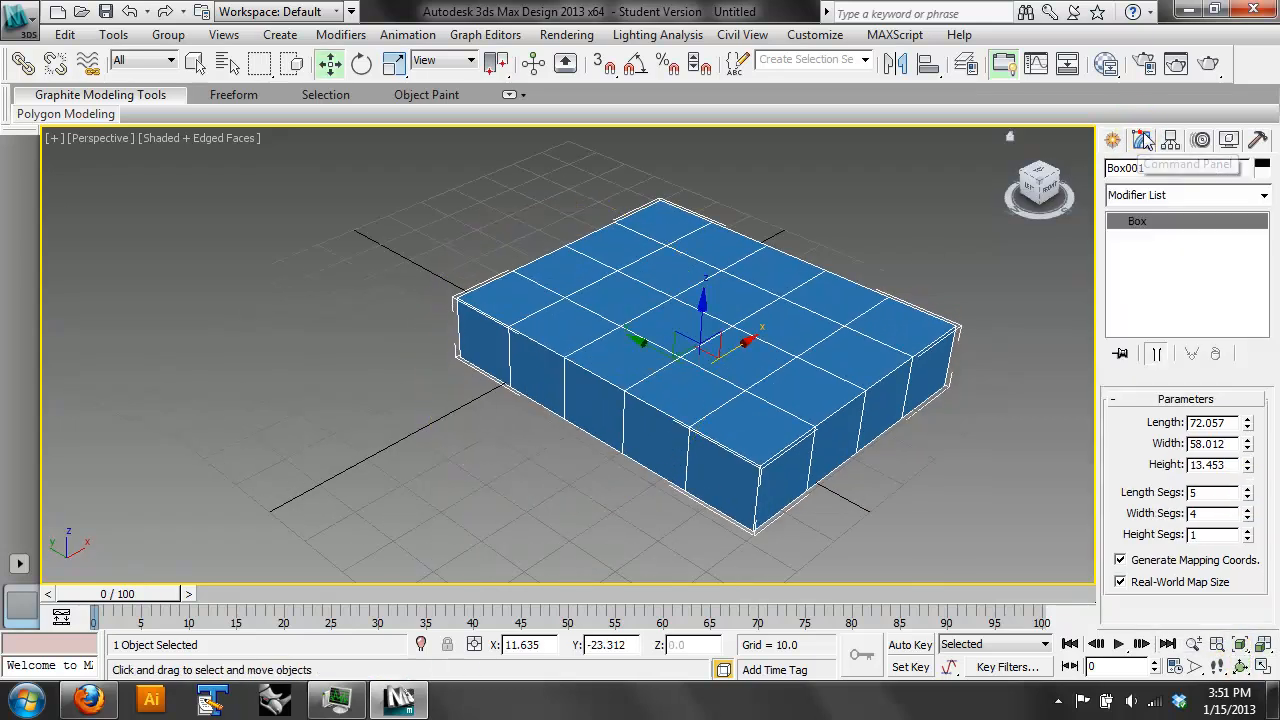
{"action": "left_click", "coordinate": [1265, 191]}
{"action": "left_click_drag", "start_coordinate": [1272, 258], "coordinate": [1268, 325]}
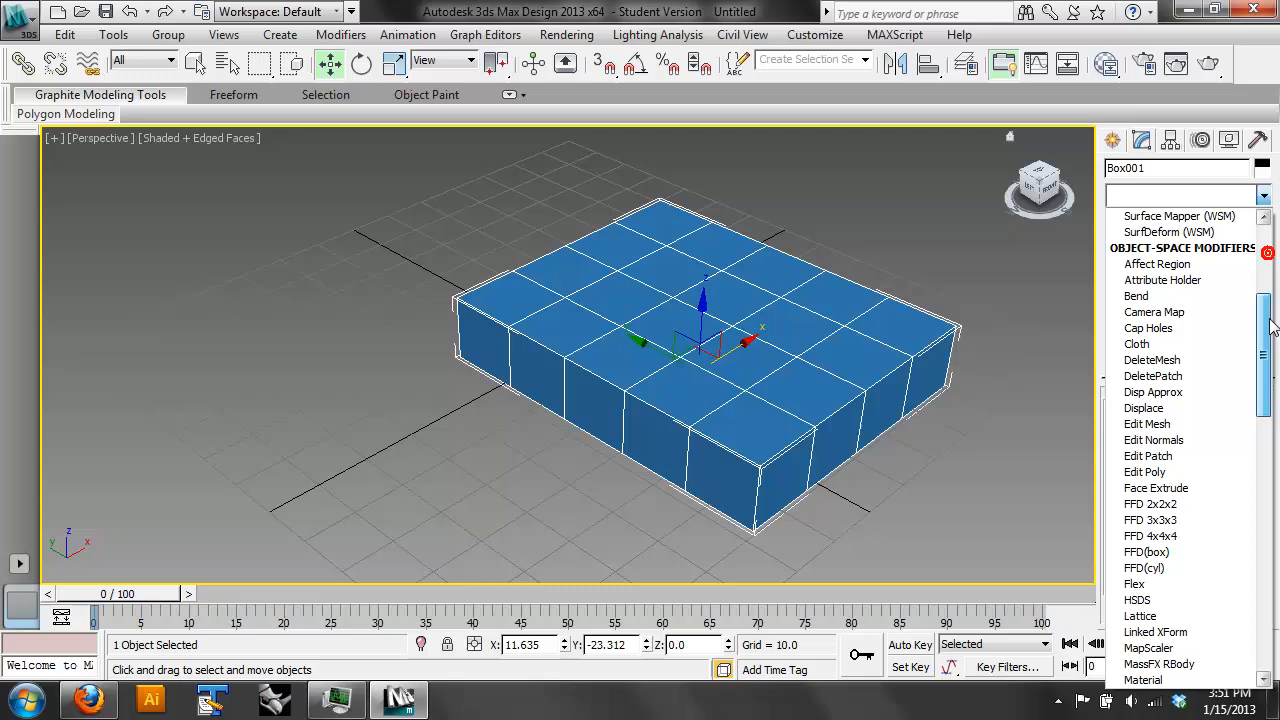
{"action": "left_click", "coordinate": [1180, 428]}
- Try selecting a single polygon on the box's top face in Polygon mode, clear the selection and leave that mode
{"action": "left_click", "coordinate": [1210, 427]}
{"action": "left_click", "coordinate": [730, 365]}
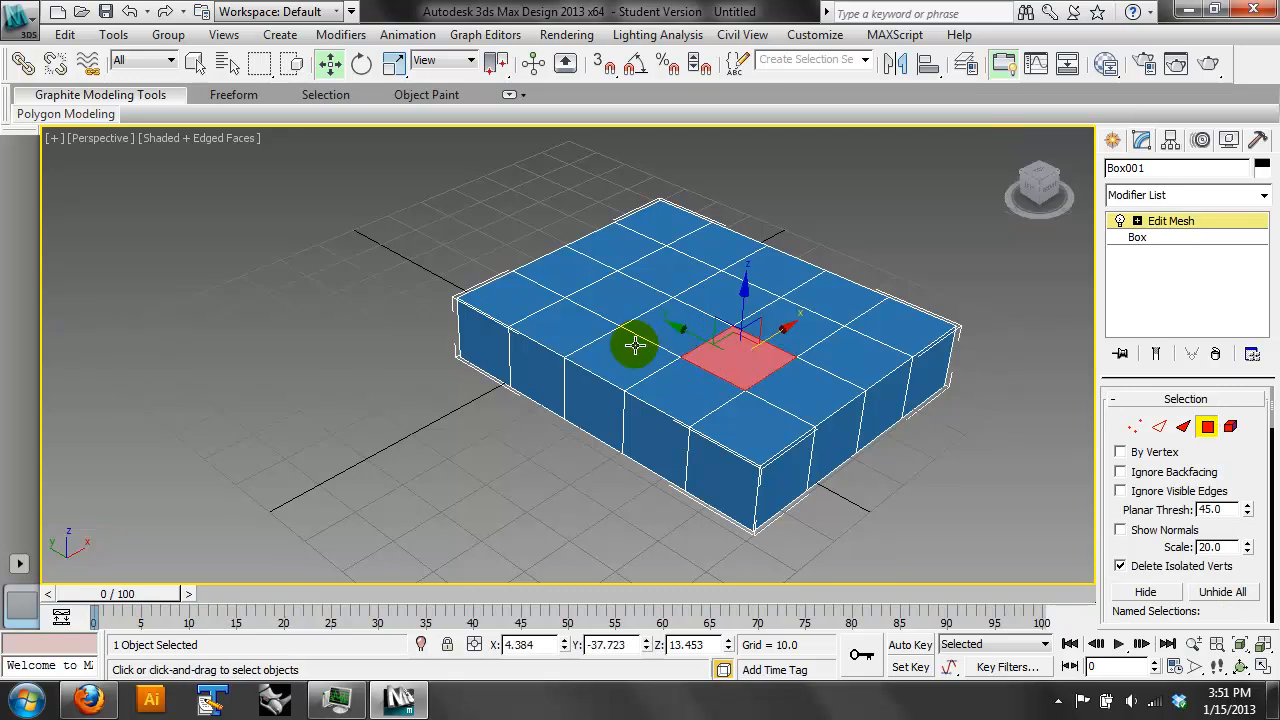
{"action": "left_click", "coordinate": [960, 448]}
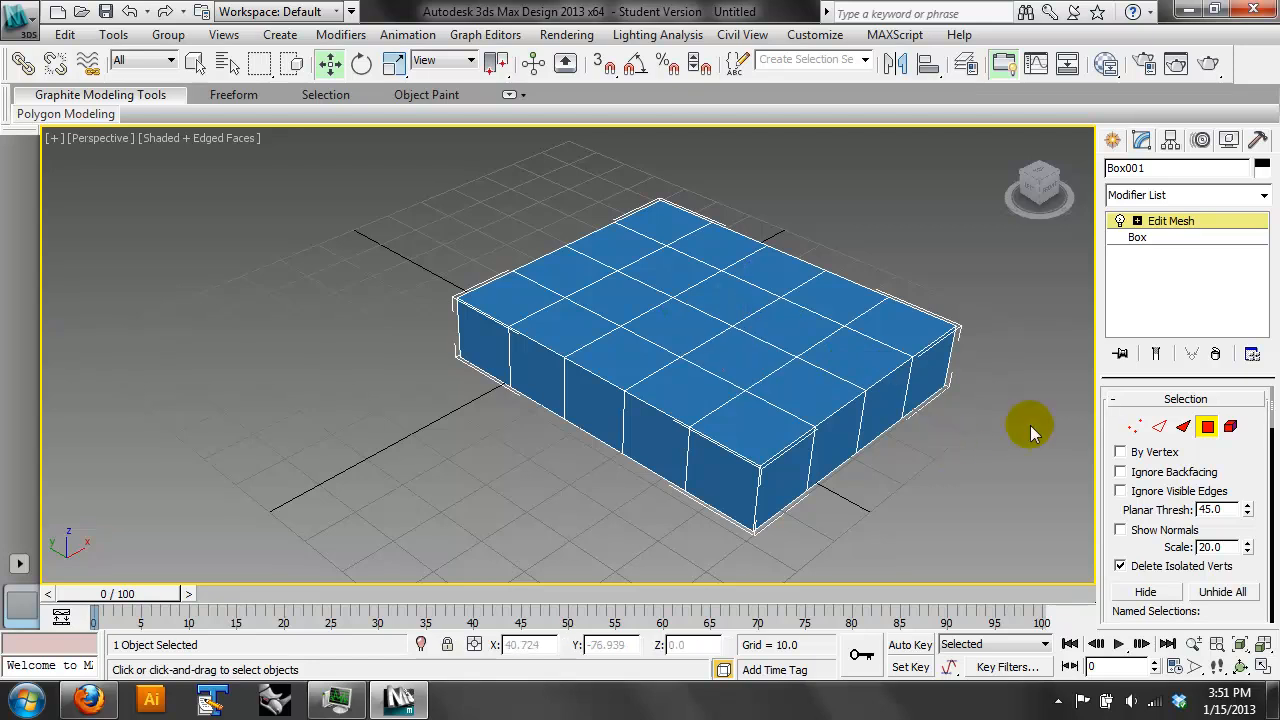
{"action": "left_click", "coordinate": [1208, 426]}
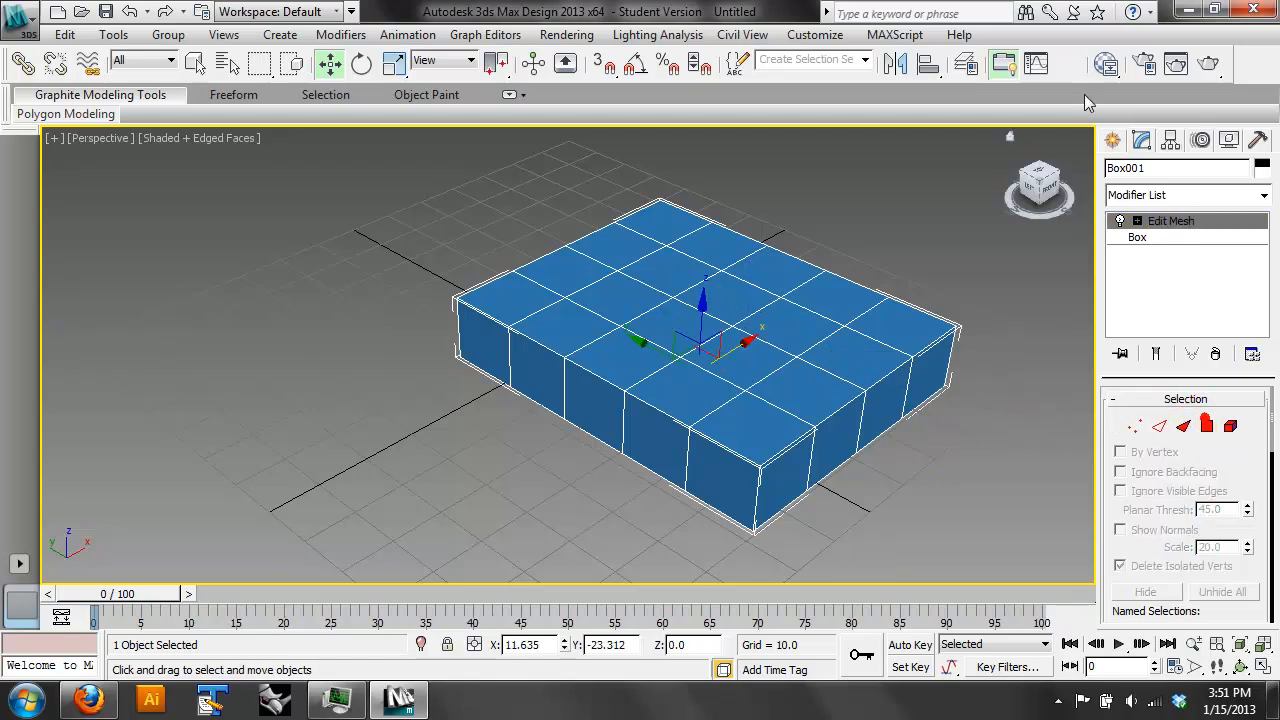
- Create a smaller box about 20.2 long, 17.3 wide and 14.4 high beside the large segmented box
{"action": "left_click", "coordinate": [1112, 140]}
{"action": "left_click", "coordinate": [1150, 268]}
{"action": "left_click_drag", "start_coordinate": [180, 455], "coordinate": [303, 440]}
{"action": "left_click", "coordinate": [298, 368]}
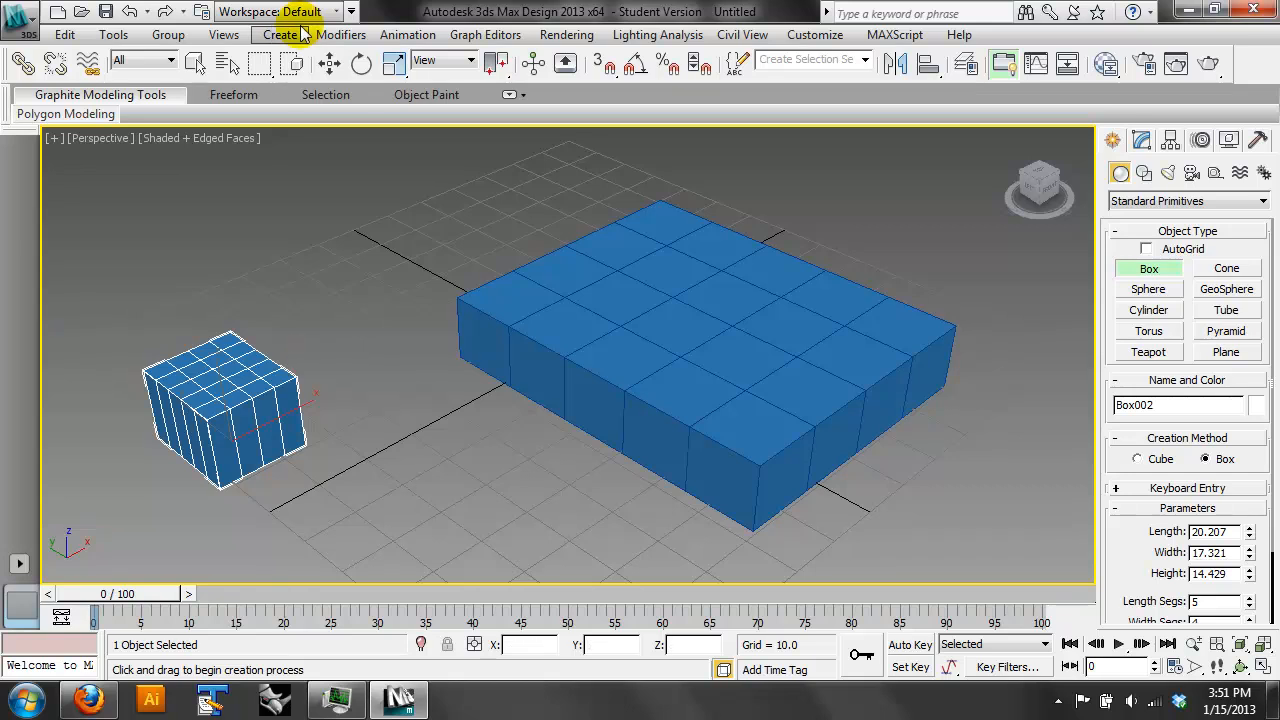
- Delete the large segmented box with the Edit Mesh modifier
{"action": "left_click", "coordinate": [331, 66]}
{"action": "left_click", "coordinate": [574, 319]}
{"action": "key", "text": "Delete"}
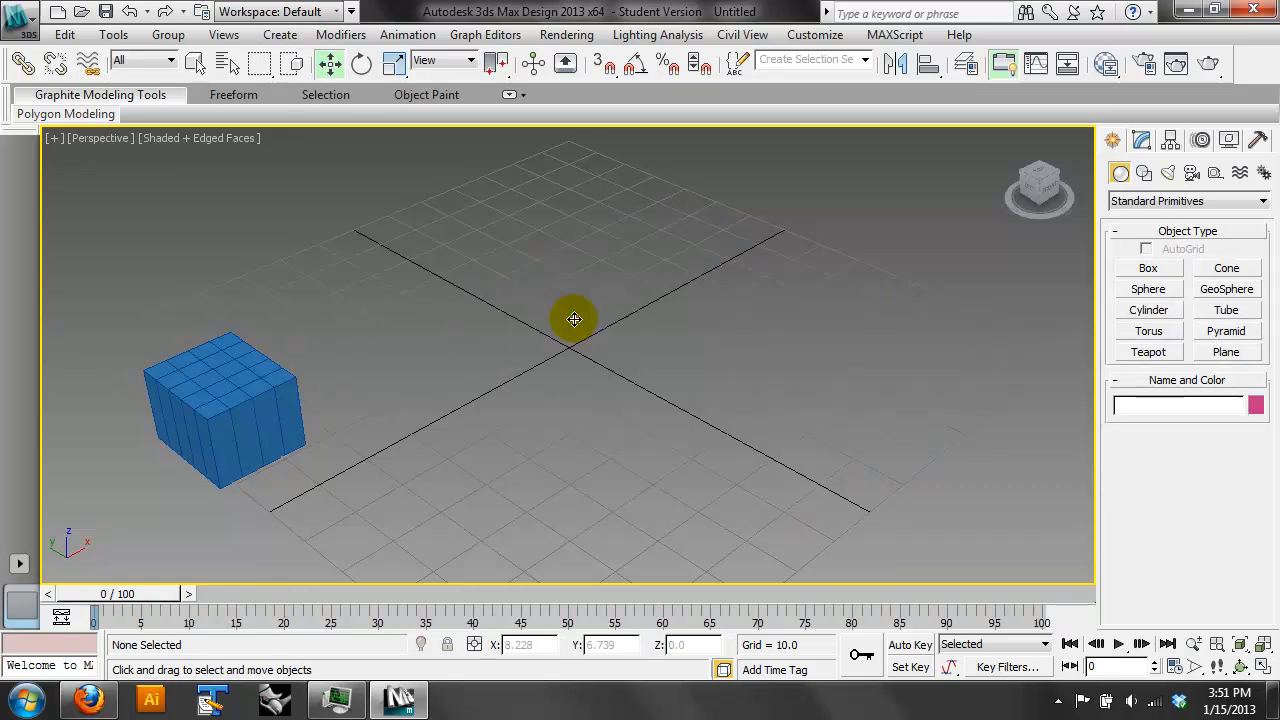
- Set the small box's length, width and height segments to 1
{"action": "left_click", "coordinate": [258, 360]}
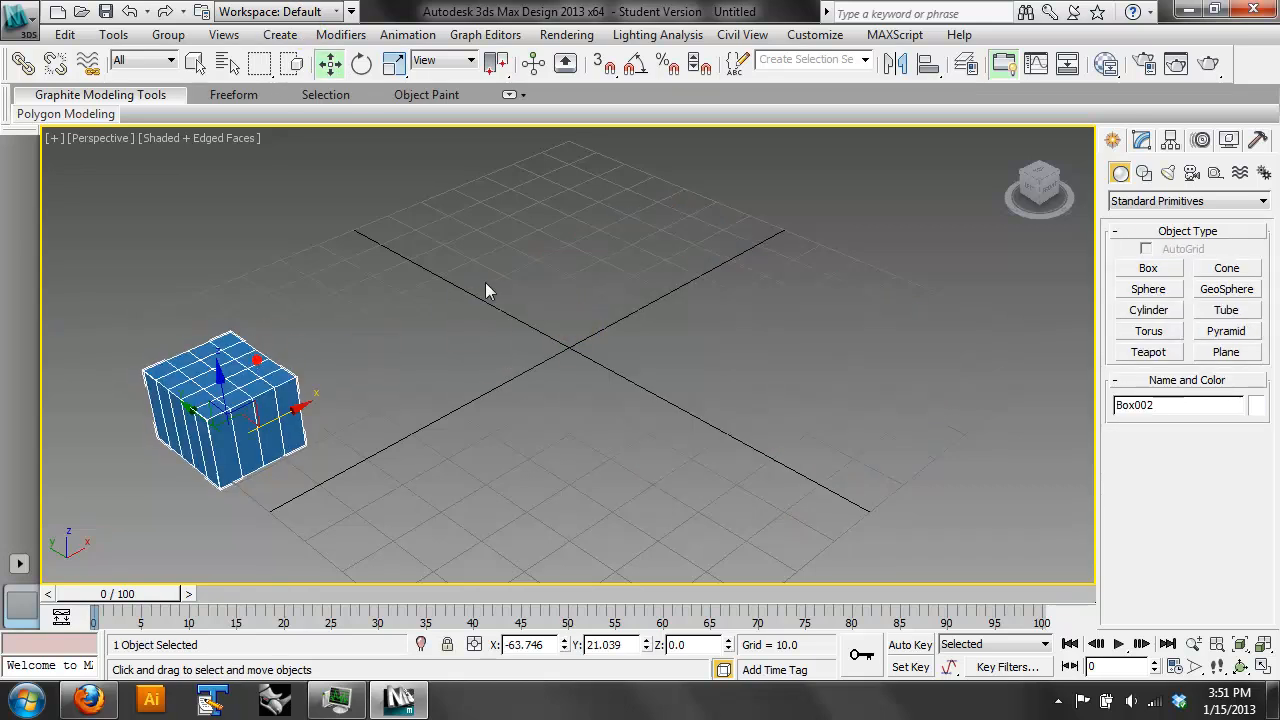
{"action": "left_click", "coordinate": [1141, 140]}
{"action": "left_click_drag", "start_coordinate": [1246, 496], "coordinate": [1252, 525]}
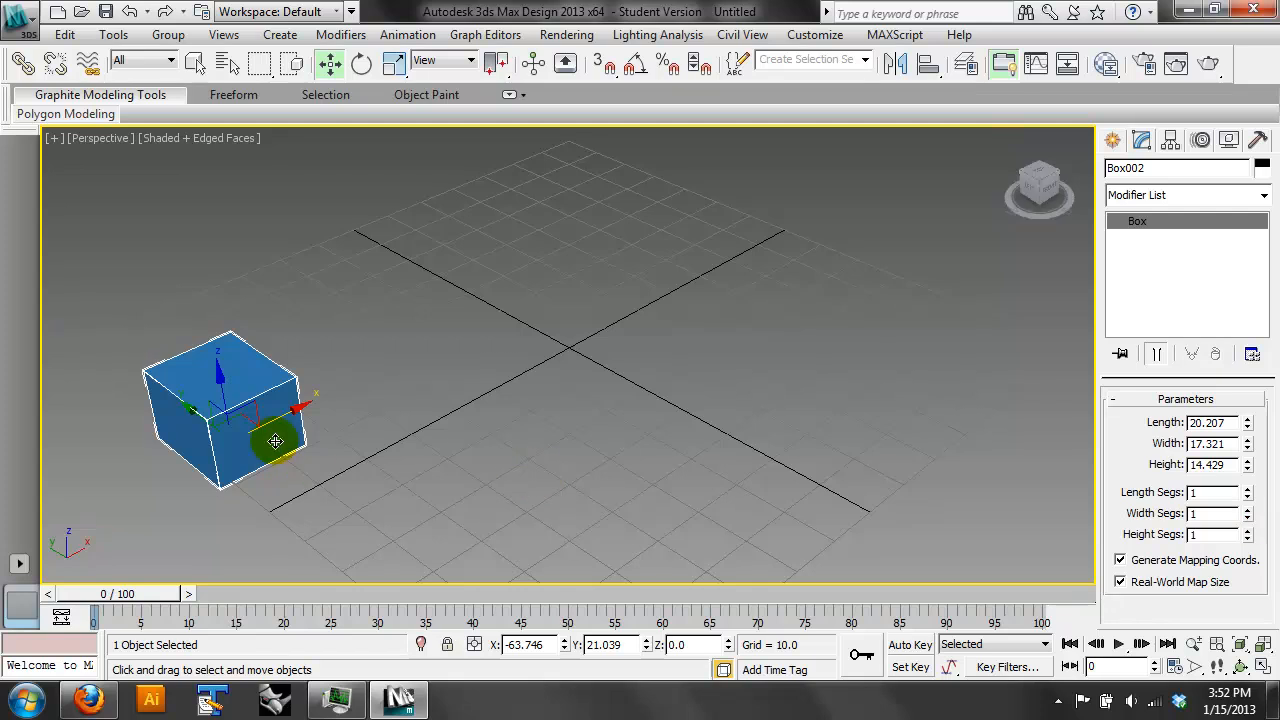
- Copy the small box twice along the X axis to form a spaced row of three
{"action": "left_click_drag", "start_coordinate": [275, 415], "coordinate": [429, 390], "text": "shift"}
{"action": "left_click", "coordinate": [614, 441]}
{"action": "mouse_move", "coordinate": [434, 323]}
{"action": "left_mouse_down", "text": "shift"}
{"action": "mouse_move", "coordinate": [491, 277]}
{"action": "mouse_move", "coordinate": [590, 285]}
{"action": "left_mouse_up", "text": "shift"}
{"action": "left_click", "coordinate": [652, 358]}
{"action": "left_click", "coordinate": [645, 430]}
- In the Top view, copy the end box diagonally into a second row and slide the end box over to meet the copy's corner
{"action": "key", "text": "t"}
{"action": "left_click", "coordinate": [580, 352]}
{"action": "left_click", "coordinate": [595, 321]}
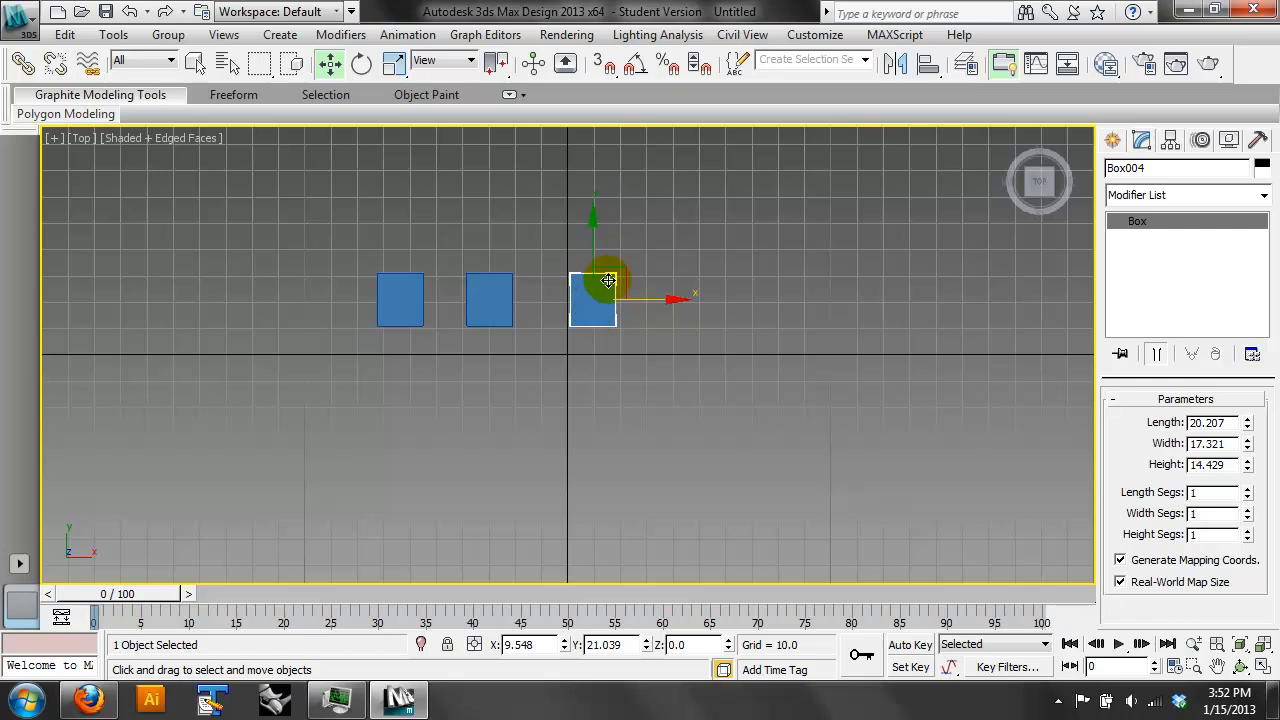
{"action": "left_click_drag", "start_coordinate": [624, 270], "coordinate": [567, 219], "text": "shift"}
{"action": "left_click", "coordinate": [625, 432]}
{"action": "left_click", "coordinate": [610, 316]}
{"action": "left_click_drag", "start_coordinate": [643, 298], "coordinate": [631, 298]}
- Copy the second-row box along the row to sit corner to corner between the first two boxes of the row below
{"action": "left_click", "coordinate": [637, 317]}
{"action": "mouse_move", "coordinate": [632, 358]}
{"action": "left_mouse_down"}
{"action": "mouse_move", "coordinate": [517, 243]}
{"action": "mouse_move", "coordinate": [489, 237]}
{"action": "left_mouse_up"}
{"action": "left_click", "coordinate": [630, 293]}
{"action": "left_click", "coordinate": [534, 243]}
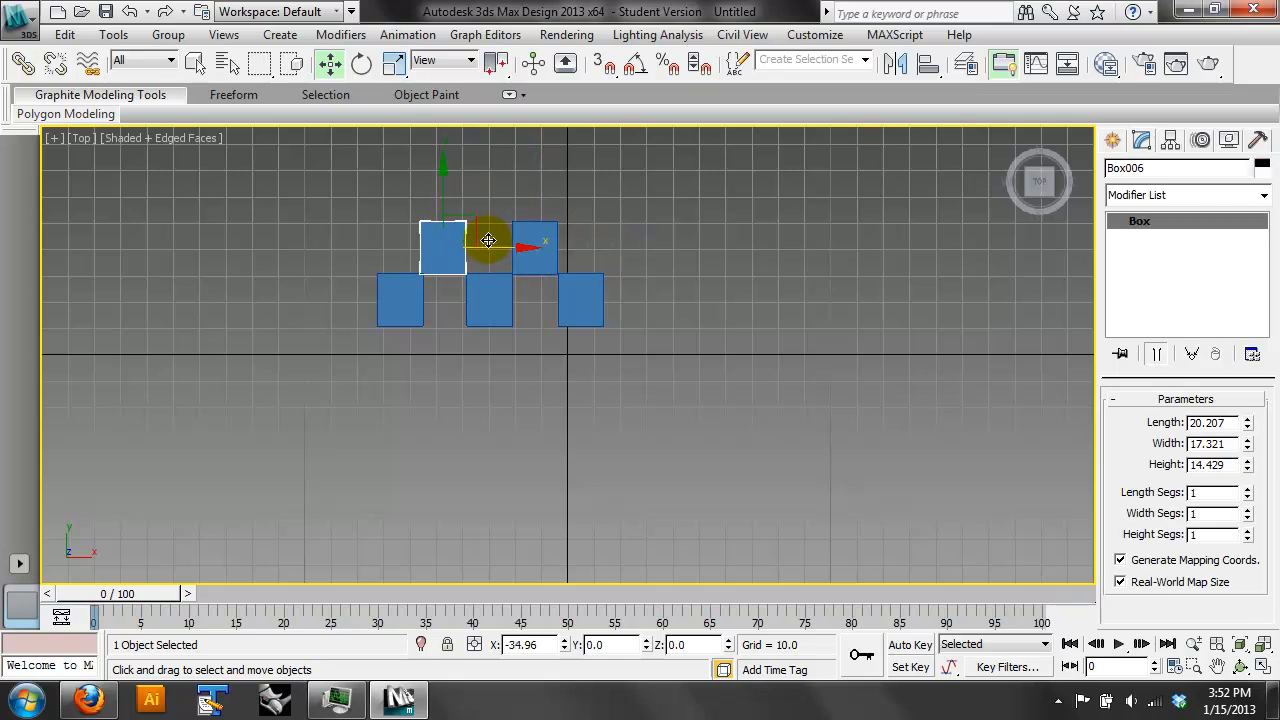
{"action": "left_click", "coordinate": [659, 432]}
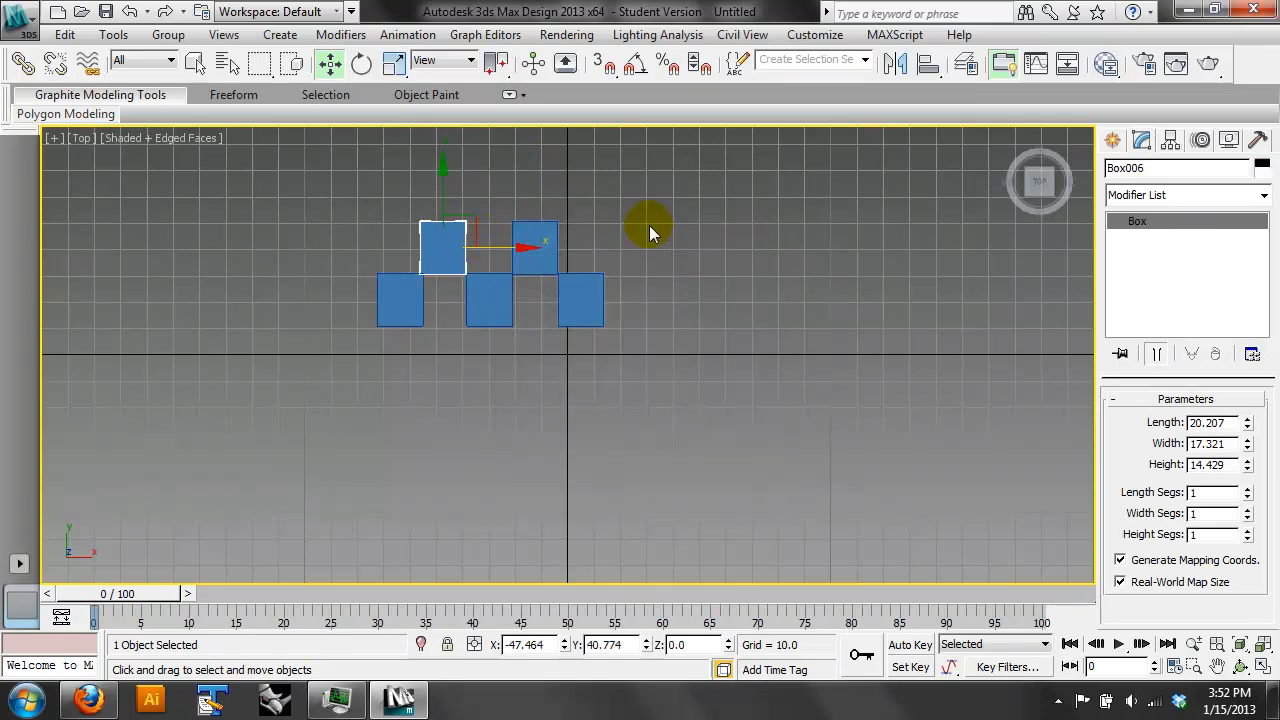
- Copy the staggered rows upward into a five-row checkerboard of 13 boxes and delete the surplus pair above it
{"action": "left_click", "coordinate": [651, 227]}
{"action": "left_click_drag", "start_coordinate": [645, 305], "coordinate": [405, 282]}
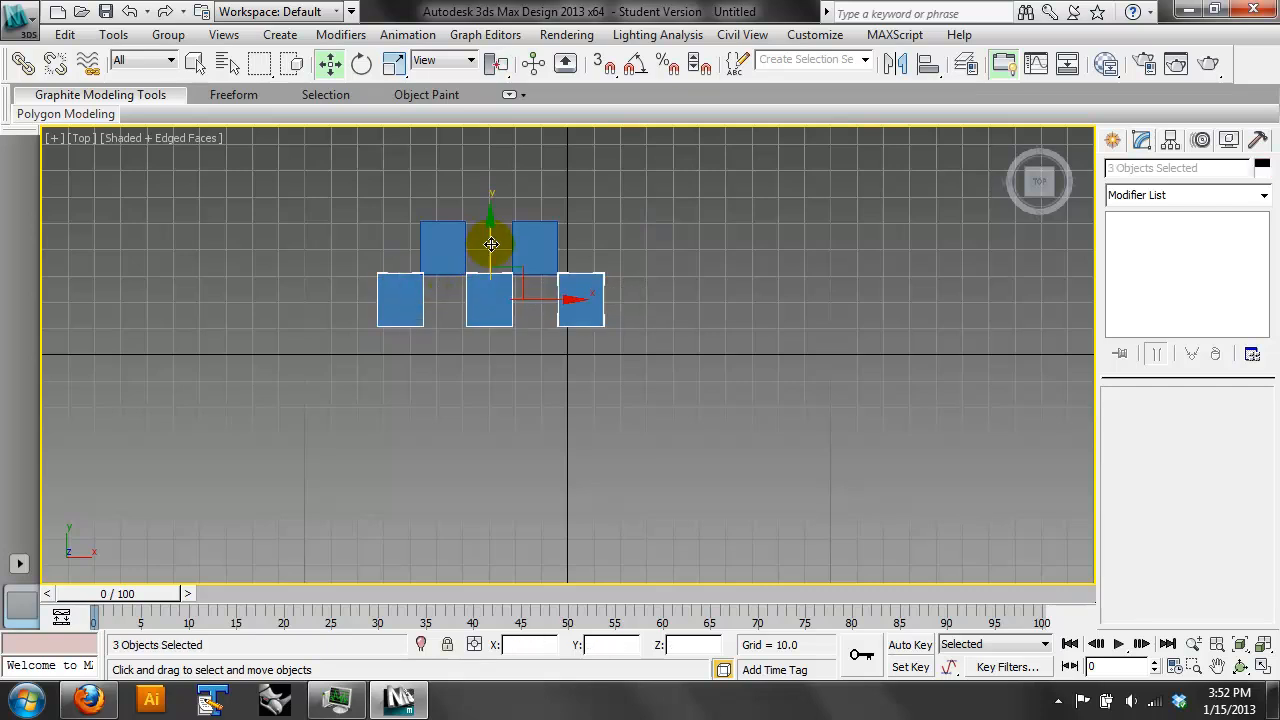
{"action": "left_click", "coordinate": [593, 252]}
{"action": "left_click_drag", "start_coordinate": [649, 337], "coordinate": [386, 262]}
{"action": "middle_click_drag", "start_coordinate": [602, 189], "coordinate": [626, 311]}
{"action": "mouse_move", "coordinate": [524, 228]}
{"action": "left_mouse_down", "text": "shift"}
{"action": "mouse_move", "coordinate": [514, 127]}
{"action": "mouse_move", "coordinate": [514, 140]}
{"action": "left_mouse_up", "text": "shift"}
{"action": "left_click", "coordinate": [636, 434]}
{"action": "left_click", "coordinate": [636, 434]}
{"action": "left_click_drag", "start_coordinate": [640, 133], "coordinate": [445, 170]}
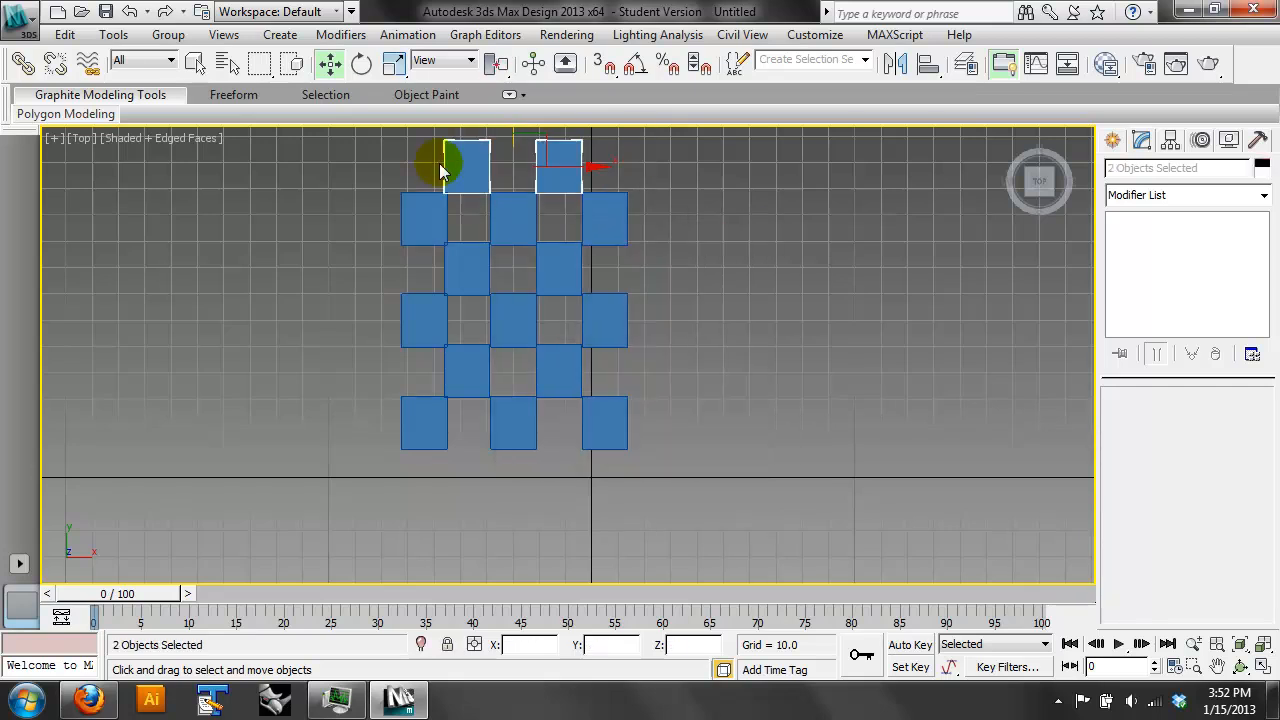
{"action": "key", "text": "Delete"}
- Apply a Bend modifier to all 13 boxes and view them from an angle
{"action": "left_click_drag", "start_coordinate": [737, 187], "coordinate": [297, 470]}
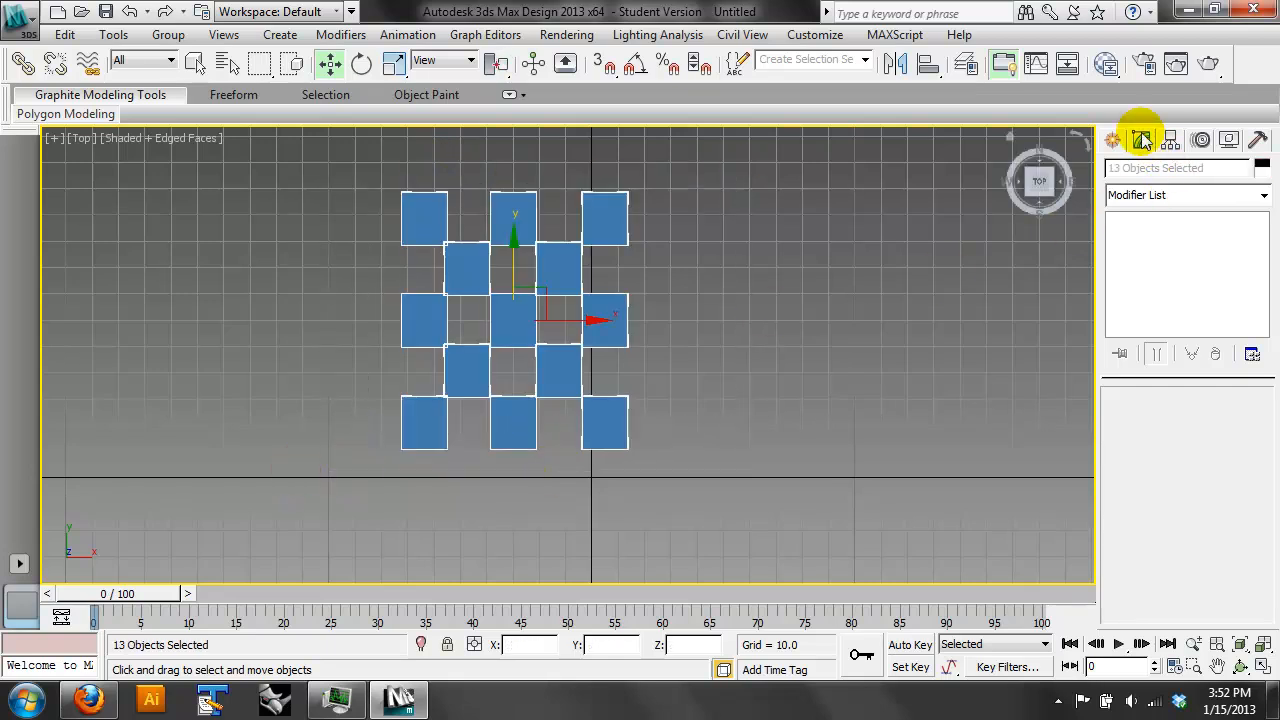
{"action": "left_click", "coordinate": [1263, 196]}
{"action": "left_click_drag", "start_coordinate": [1262, 229], "coordinate": [1270, 284]}
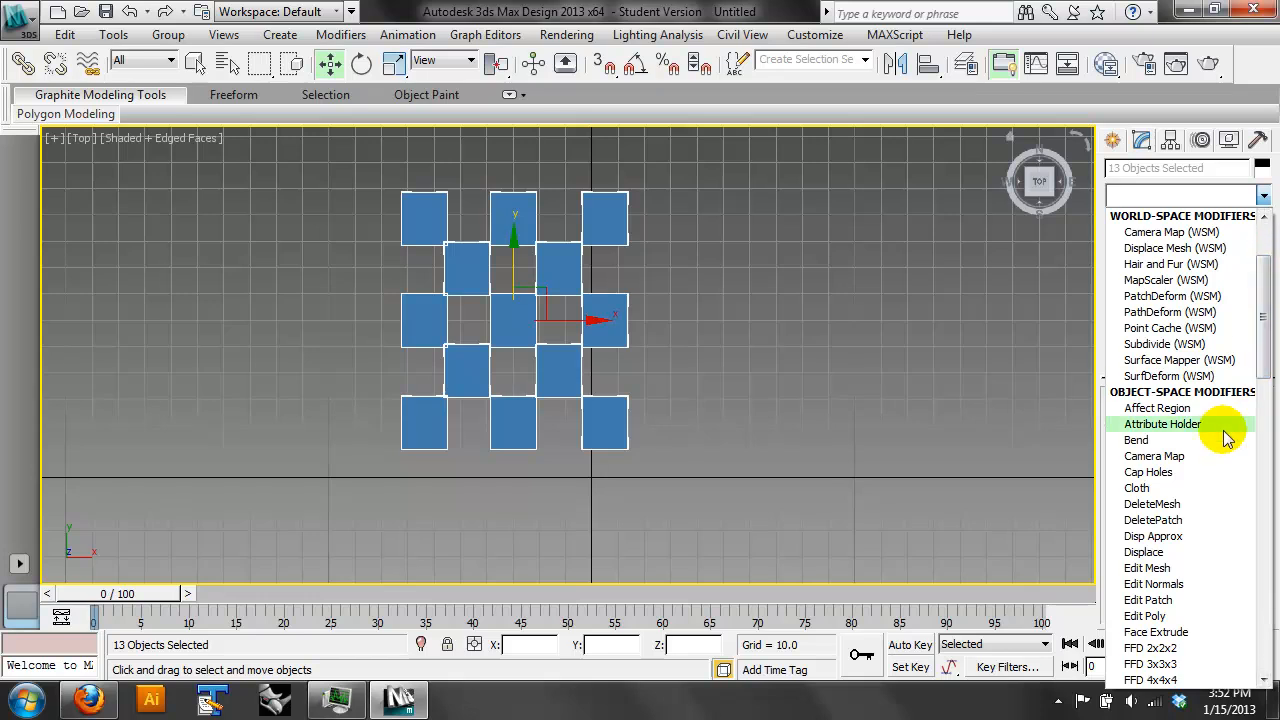
{"action": "left_click", "coordinate": [1223, 440]}
{"action": "left_click", "coordinate": [1240, 644]}
{"action": "left_click", "coordinate": [1240, 666]}
{"action": "mouse_move", "coordinate": [605, 339]}
{"action": "left_mouse_down"}
{"action": "mouse_move", "coordinate": [551, 279]}
{"action": "mouse_move", "coordinate": [600, 337]}
{"action": "left_mouse_up"}
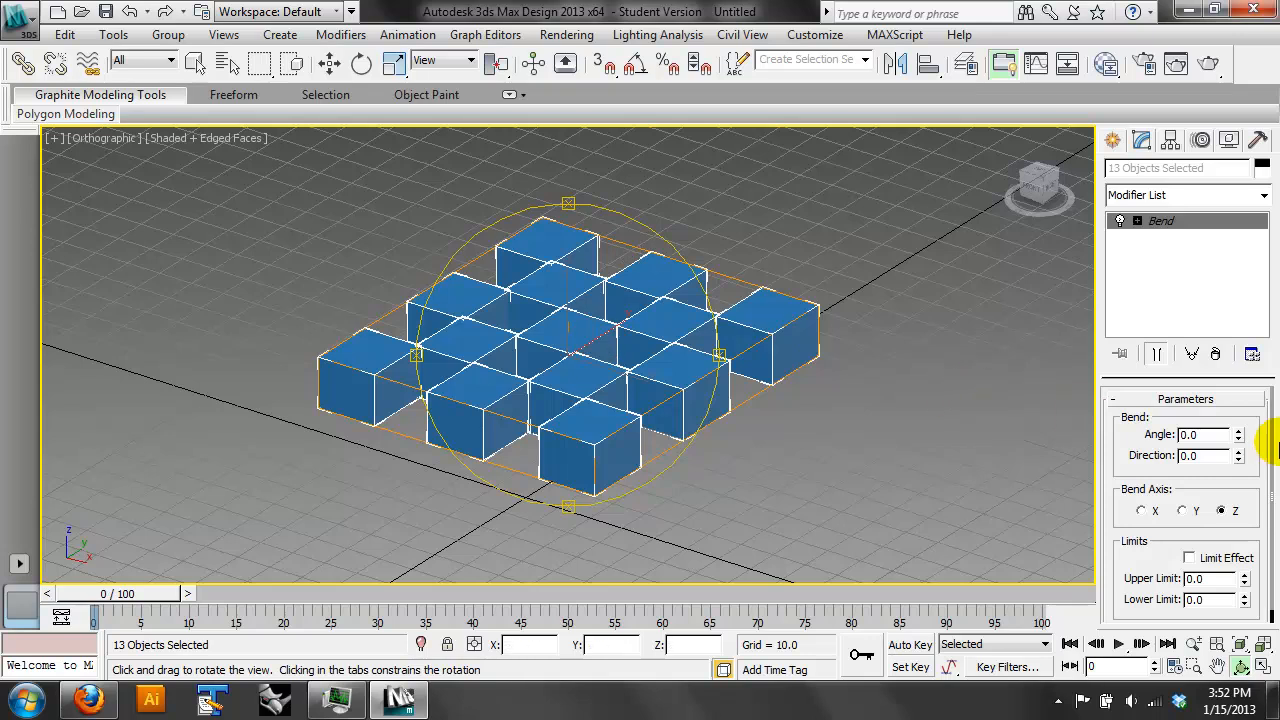
- Try a 20 degree bend on the Z axis, test the Y axis, and bend the boxes 77.5 degrees on the X axis
{"action": "left_click_drag", "start_coordinate": [1240, 436], "coordinate": [1234, 391]}
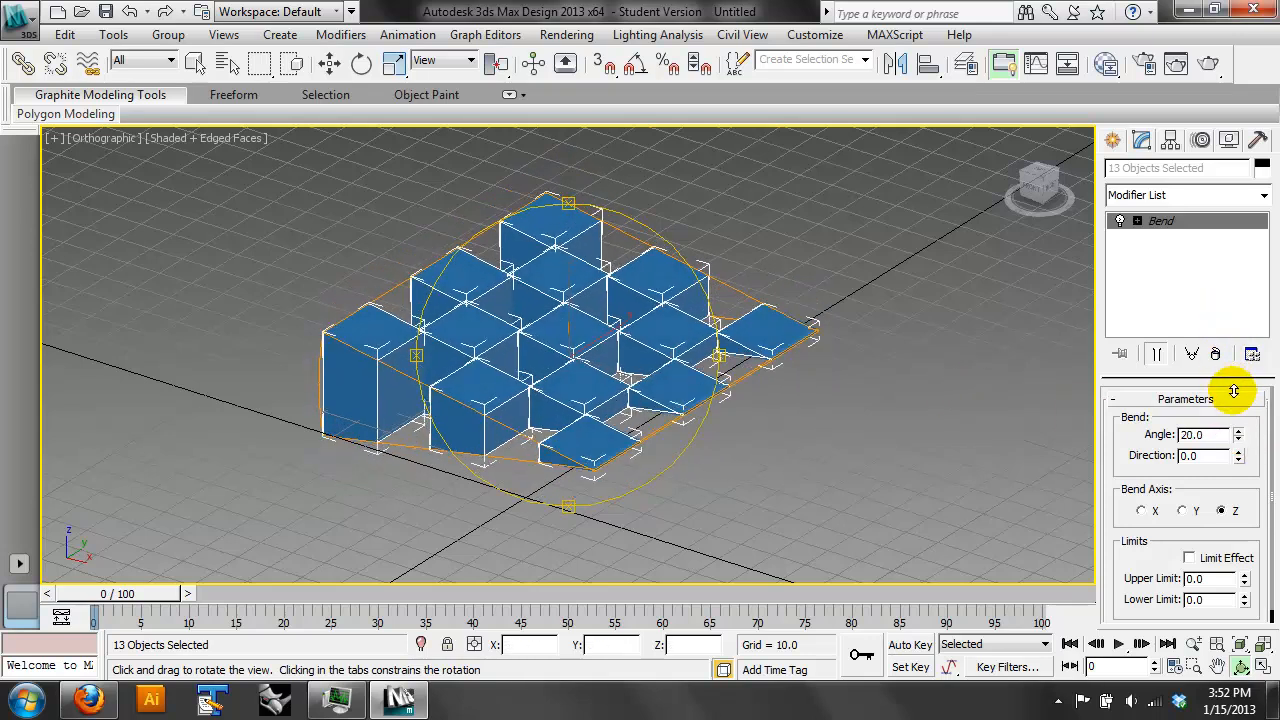
{"action": "left_click", "coordinate": [1183, 511]}
{"action": "left_click_drag", "start_coordinate": [1236, 443], "coordinate": [1243, 364]}
{"action": "left_click", "coordinate": [1156, 510]}
{"action": "left_click_drag", "start_coordinate": [450, 350], "coordinate": [586, 340]}
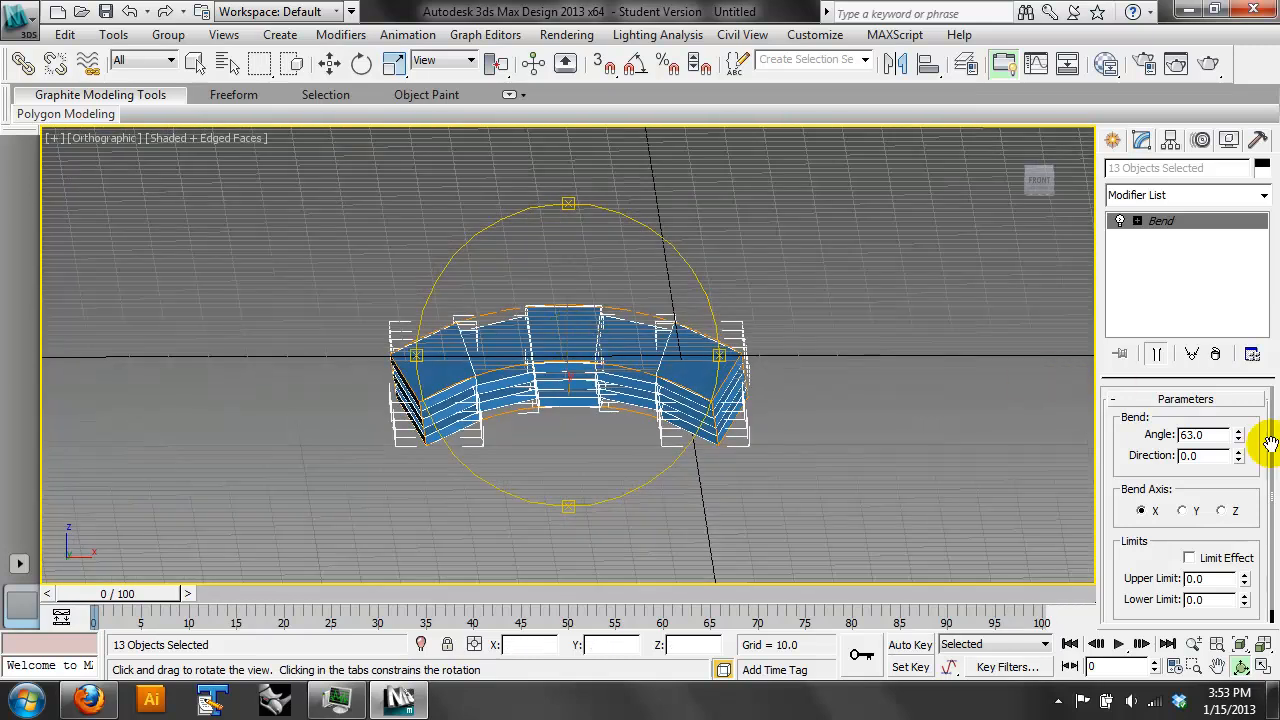
{"action": "left_click_drag", "start_coordinate": [1236, 434], "coordinate": [1243, 397]}
- Examine the bent boxes in the Front and Perspective views and remove the Bend modifier from all of them
{"action": "left_click_drag", "start_coordinate": [614, 386], "coordinate": [562, 425]}
{"action": "key", "text": "f"}
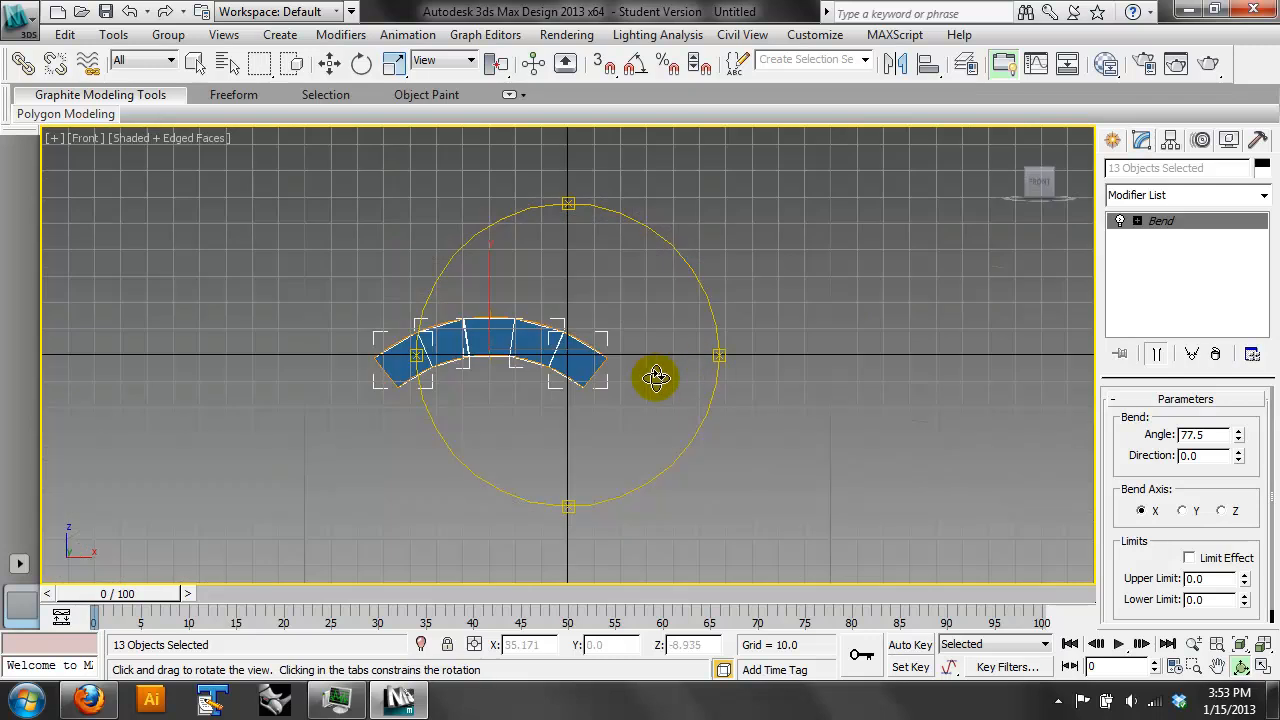
{"action": "left_click_drag", "start_coordinate": [565, 377], "coordinate": [502, 372]}
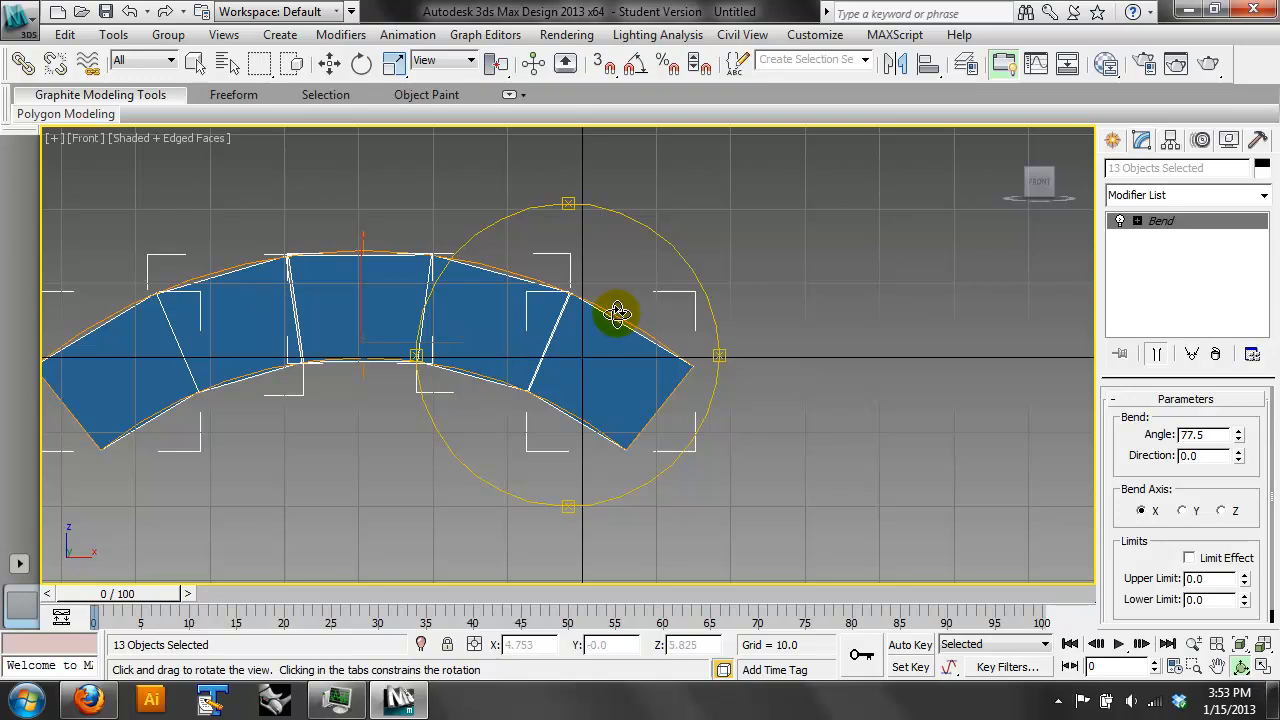
{"action": "left_click_drag", "start_coordinate": [614, 309], "coordinate": [545, 335]}
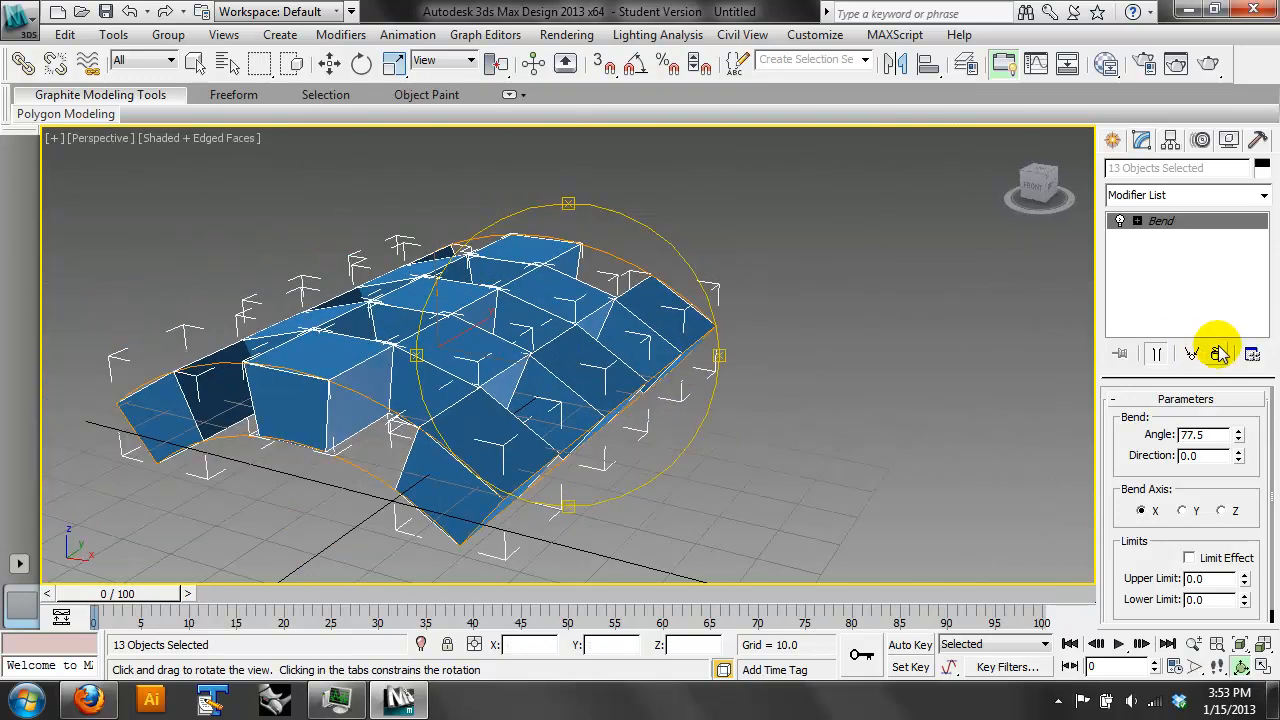
{"action": "left_click", "coordinate": [1215, 353]}
{"action": "left_click", "coordinate": [330, 63]}
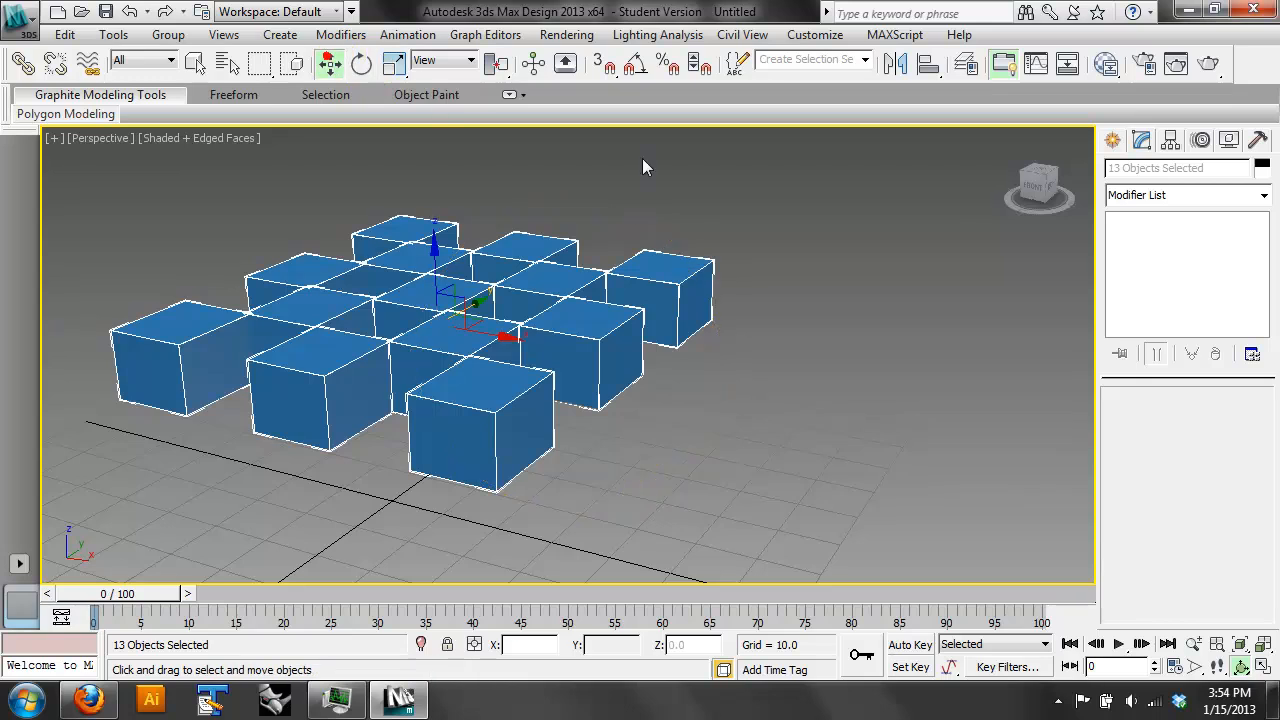
- Clone the front corner box as a Copy along the X axis, clear of the checkerboard
{"action": "left_click", "coordinate": [823, 443]}
{"action": "left_click", "coordinate": [539, 418]}
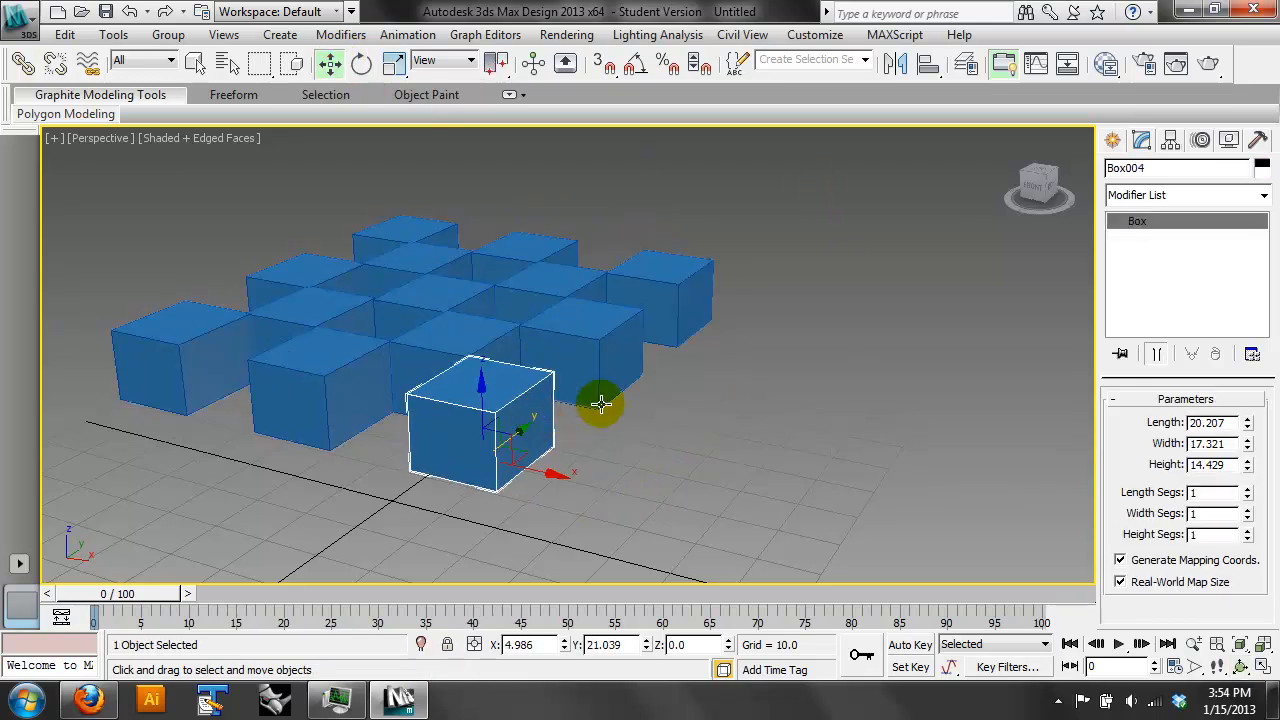
{"action": "middle_click_drag", "start_coordinate": [695, 447], "coordinate": [670, 419]}
{"action": "scroll", "coordinate": [661, 429], "scroll_direction": "down", "scroll_amount": 3}
{"action": "left_click", "coordinate": [654, 437]}
{"action": "left_click", "coordinate": [509, 391]}
{"action": "mouse_move", "coordinate": [551, 414]}
{"action": "left_mouse_down"}
{"action": "mouse_move", "coordinate": [586, 429]}
{"action": "mouse_move", "coordinate": [566, 434]}
{"action": "mouse_move", "coordinate": [790, 472]}
{"action": "left_mouse_up"}
{"action": "left_click", "coordinate": [660, 430]}
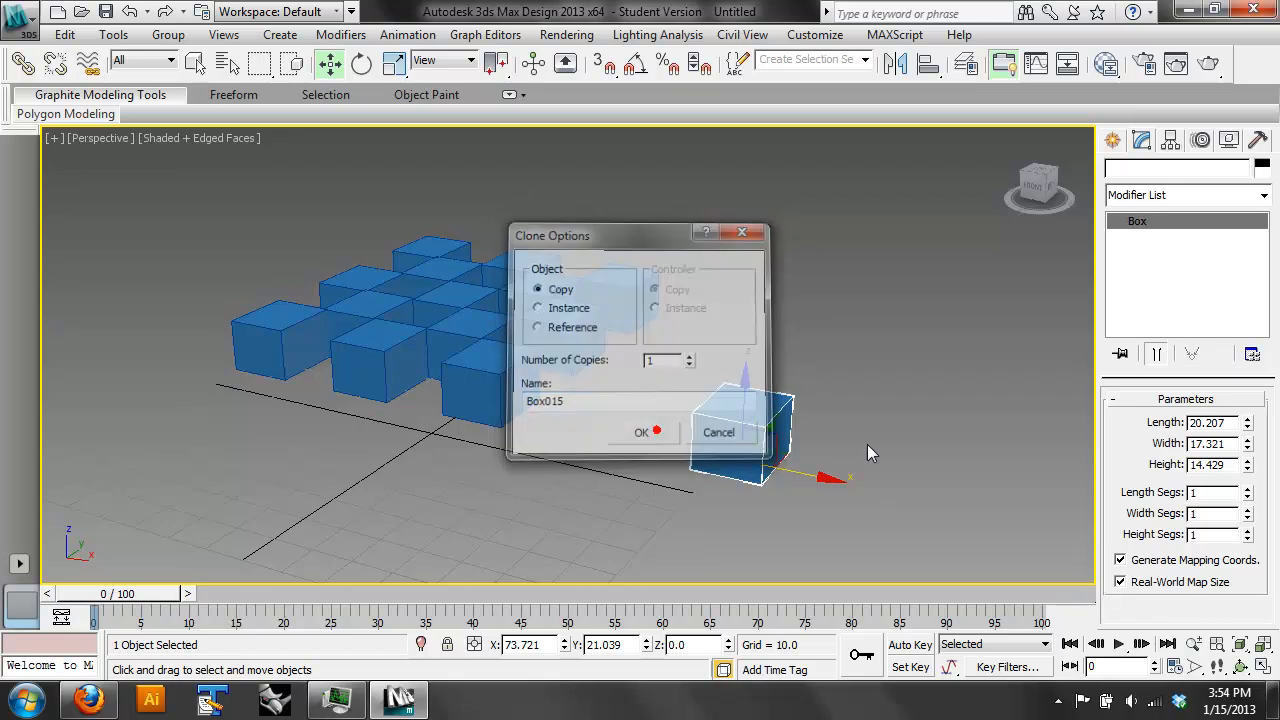
- Clone the separate box as an Instance farther along the X axis
{"action": "middle_click_drag", "start_coordinate": [925, 446], "coordinate": [800, 416]}
{"action": "mouse_move", "coordinate": [691, 464]}
{"action": "left_mouse_down", "text": "shift"}
{"action": "mouse_move", "coordinate": [851, 494]}
{"action": "mouse_move", "coordinate": [812, 490]}
{"action": "left_mouse_up", "text": "shift"}
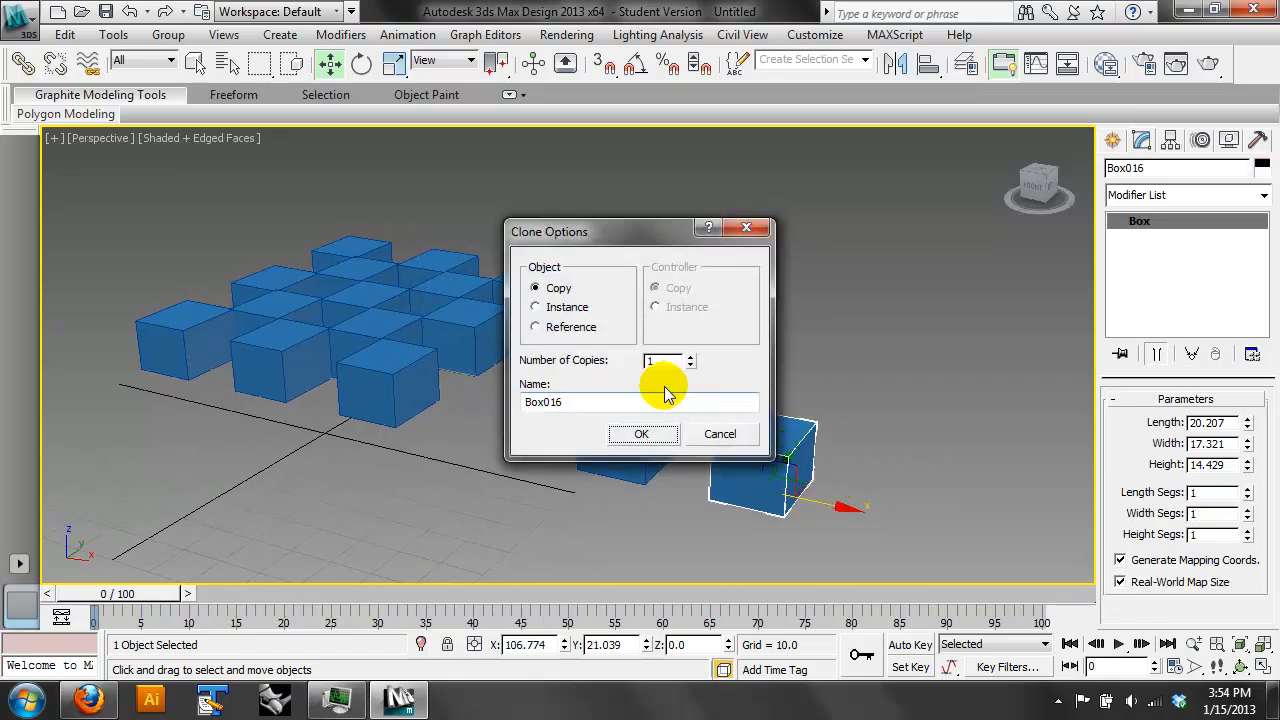
{"action": "left_click", "coordinate": [566, 306]}
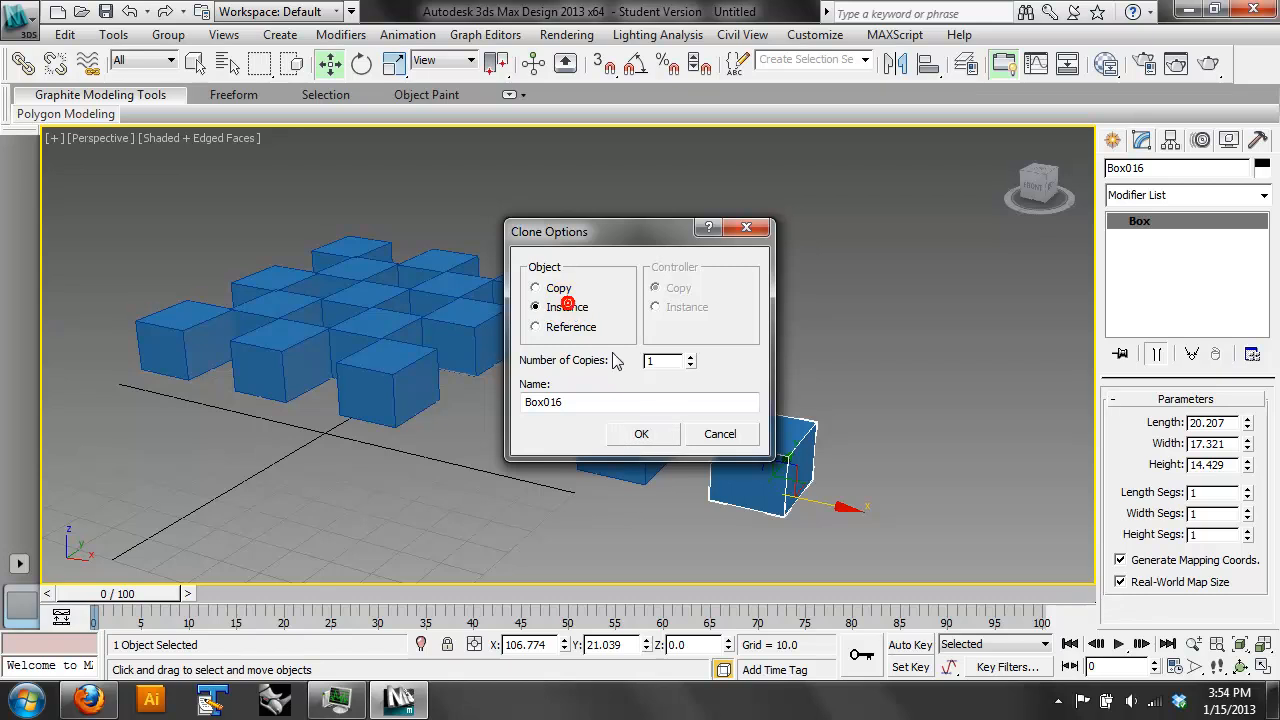
{"action": "left_click", "coordinate": [648, 432]}
- Set the first separate box's length segments to 3 and its length to about 40.6
{"action": "left_click", "coordinate": [663, 437]}
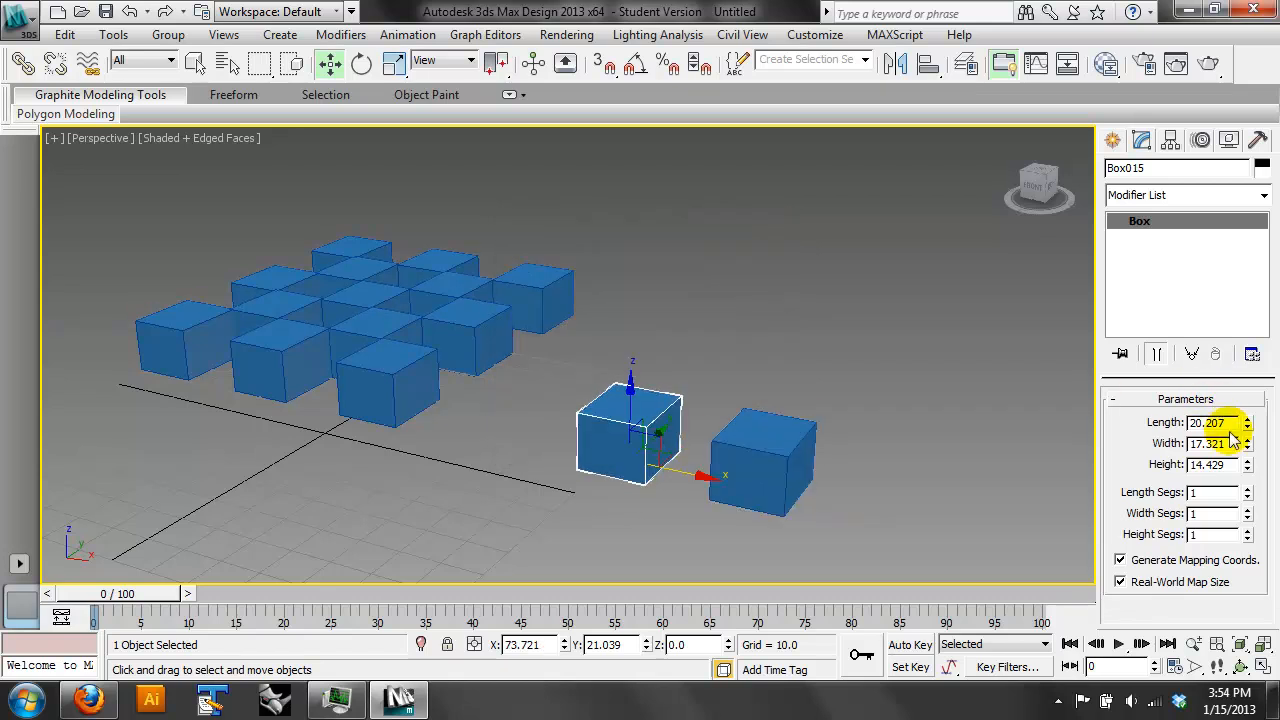
{"action": "left_click", "coordinate": [1248, 487]}
{"action": "left_click", "coordinate": [1248, 487]}
{"action": "left_click_drag", "start_coordinate": [1247, 422], "coordinate": [1249, 177]}
{"action": "left_click_drag", "start_coordinate": [1252, 356], "coordinate": [1257, 323]}
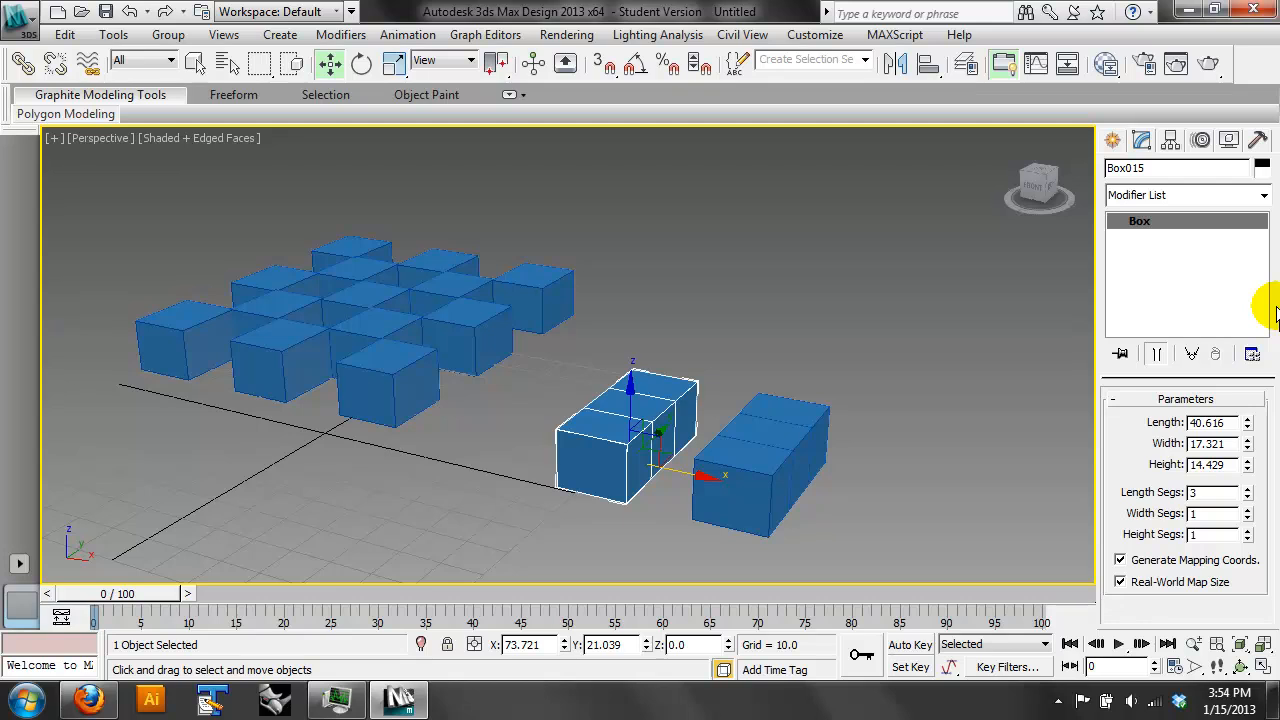
- Make the outer instanced box unique and set its length to about 13.8
{"action": "left_click", "coordinate": [764, 425]}
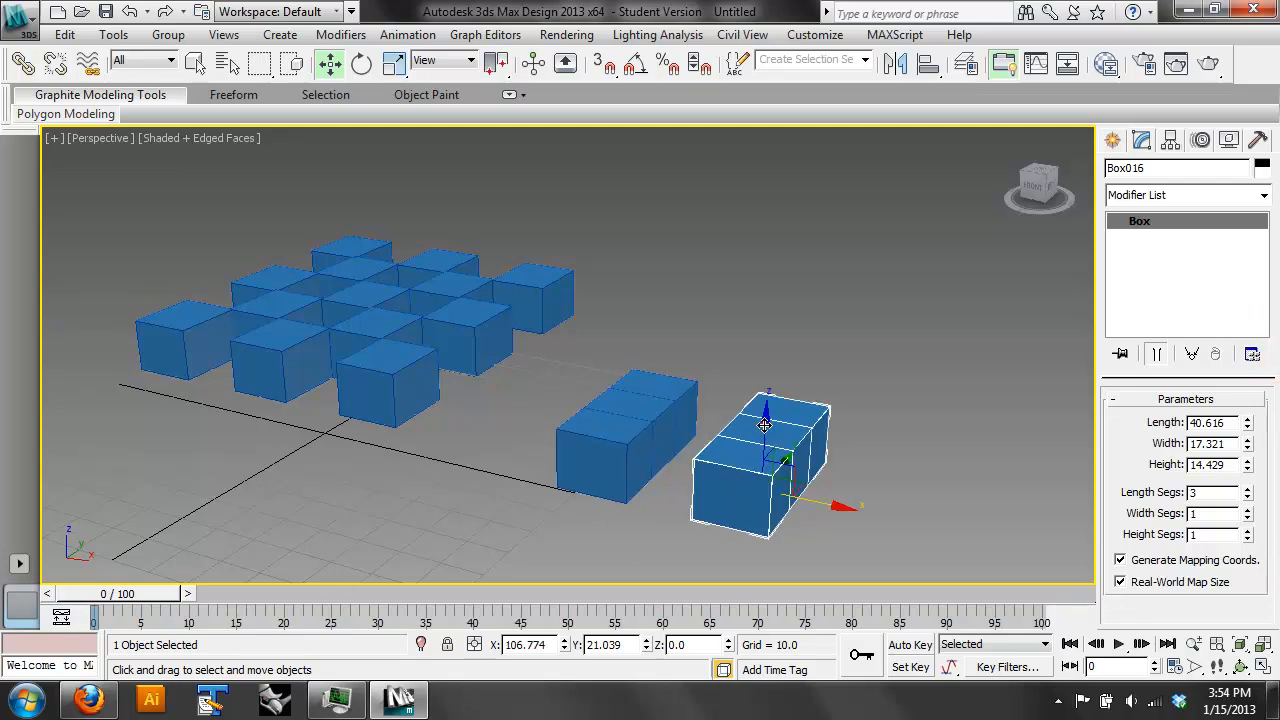
{"action": "left_click", "coordinate": [1247, 427]}
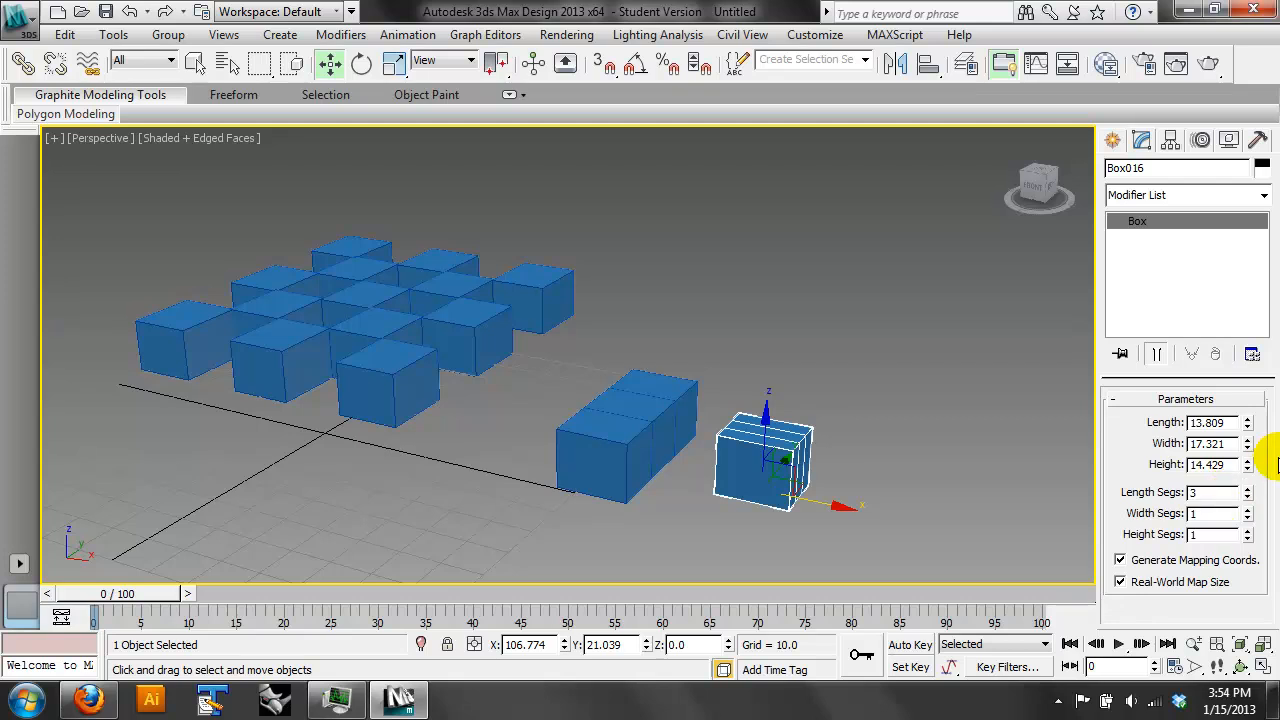
- Select the 13 checkerboard boxes and apply a Tessellate modifier to them
{"action": "left_click_drag", "start_coordinate": [560, 225], "coordinate": [143, 406]}
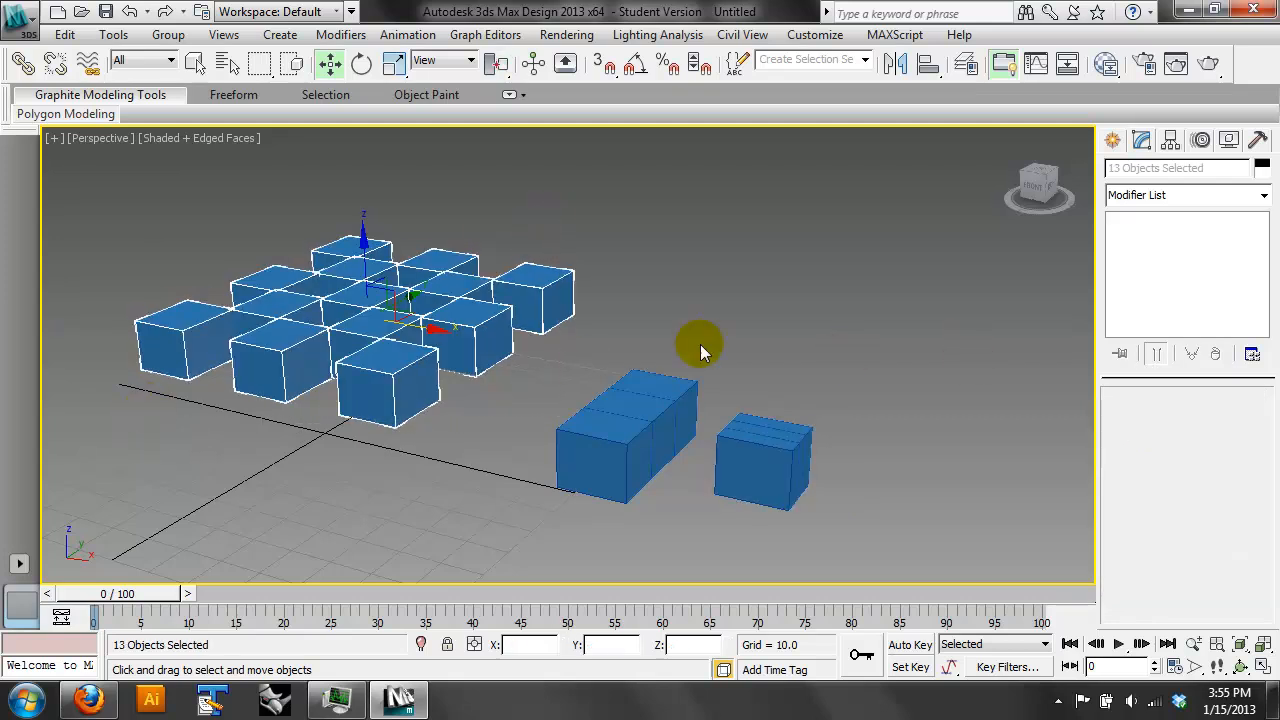
{"action": "left_click", "coordinate": [1264, 196]}
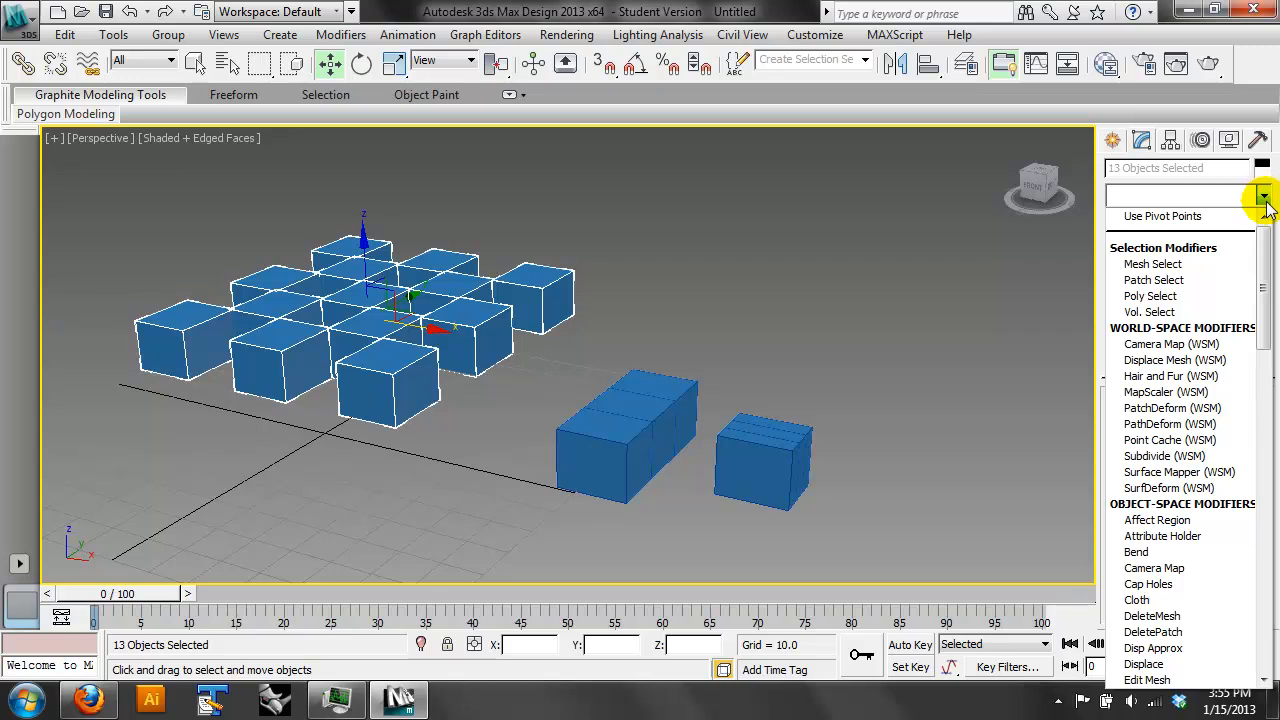
{"action": "left_click_drag", "start_coordinate": [1260, 266], "coordinate": [1268, 557]}
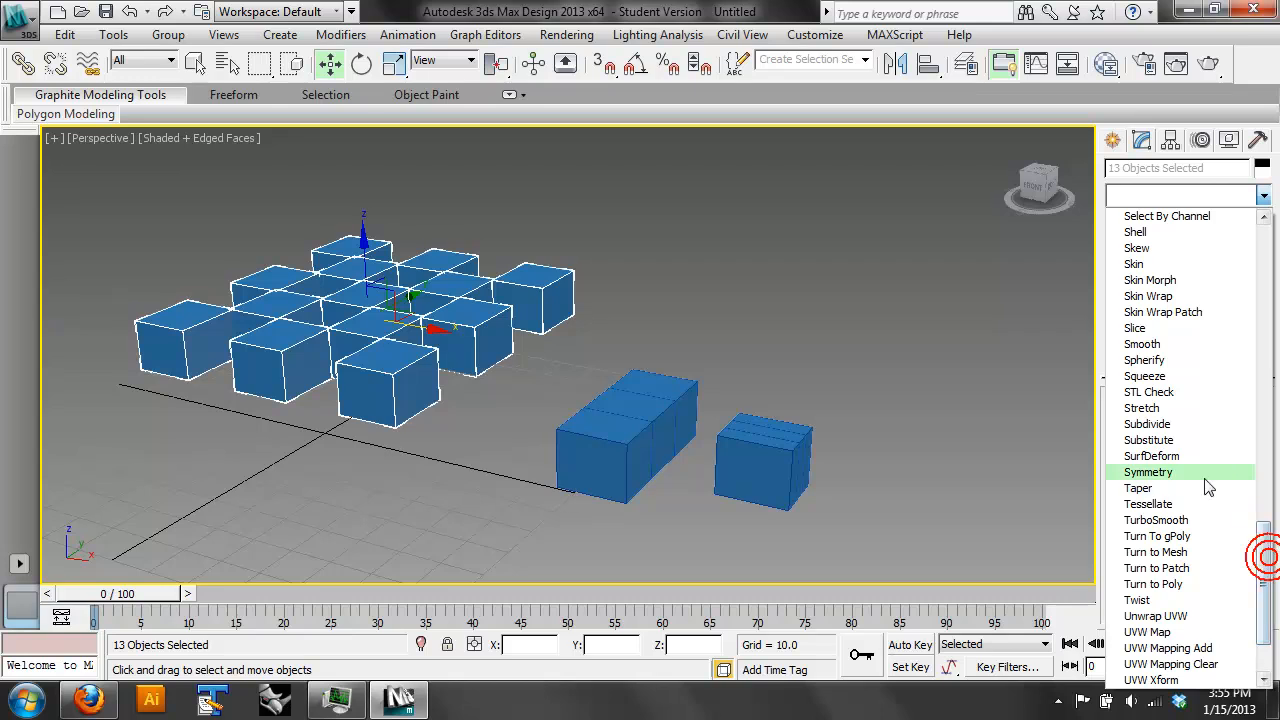
{"action": "left_click", "coordinate": [1200, 506]}
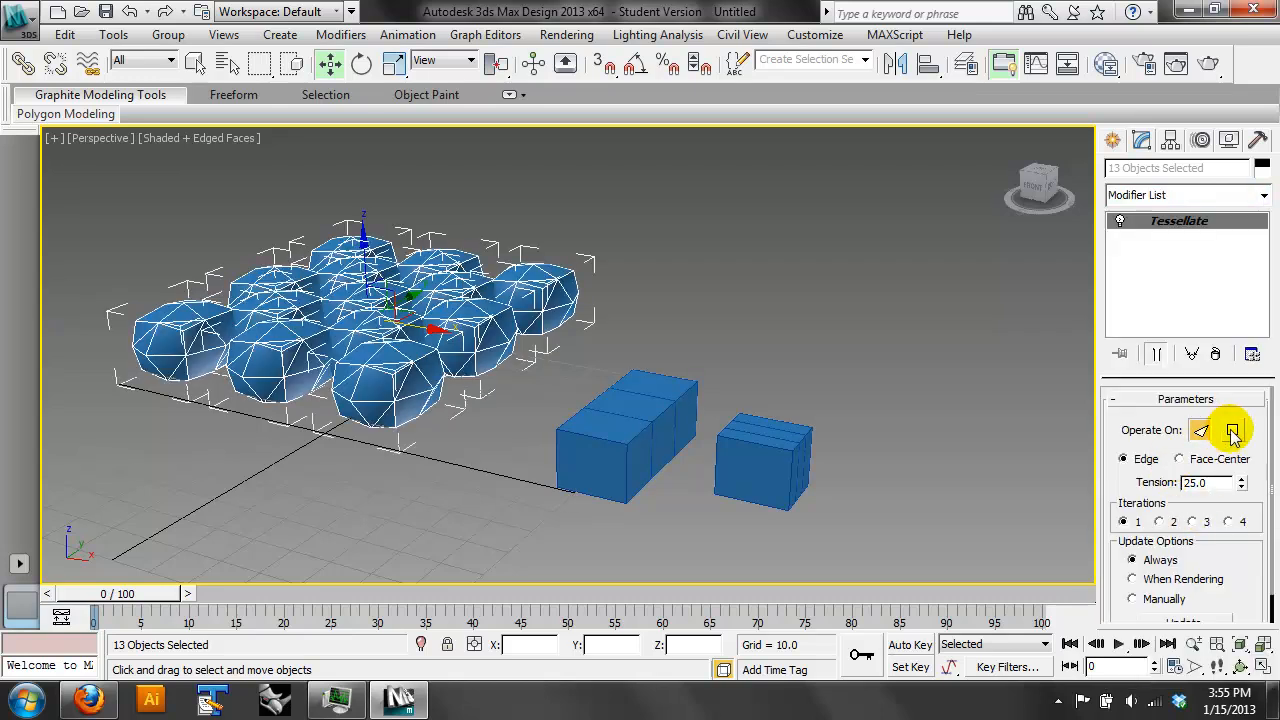
- Try Tessellate on polygons with Face-Center and Edge at 2 iterations, and set it to faces, Face-Center and 3 iterations
{"action": "left_click", "coordinate": [1210, 458]}
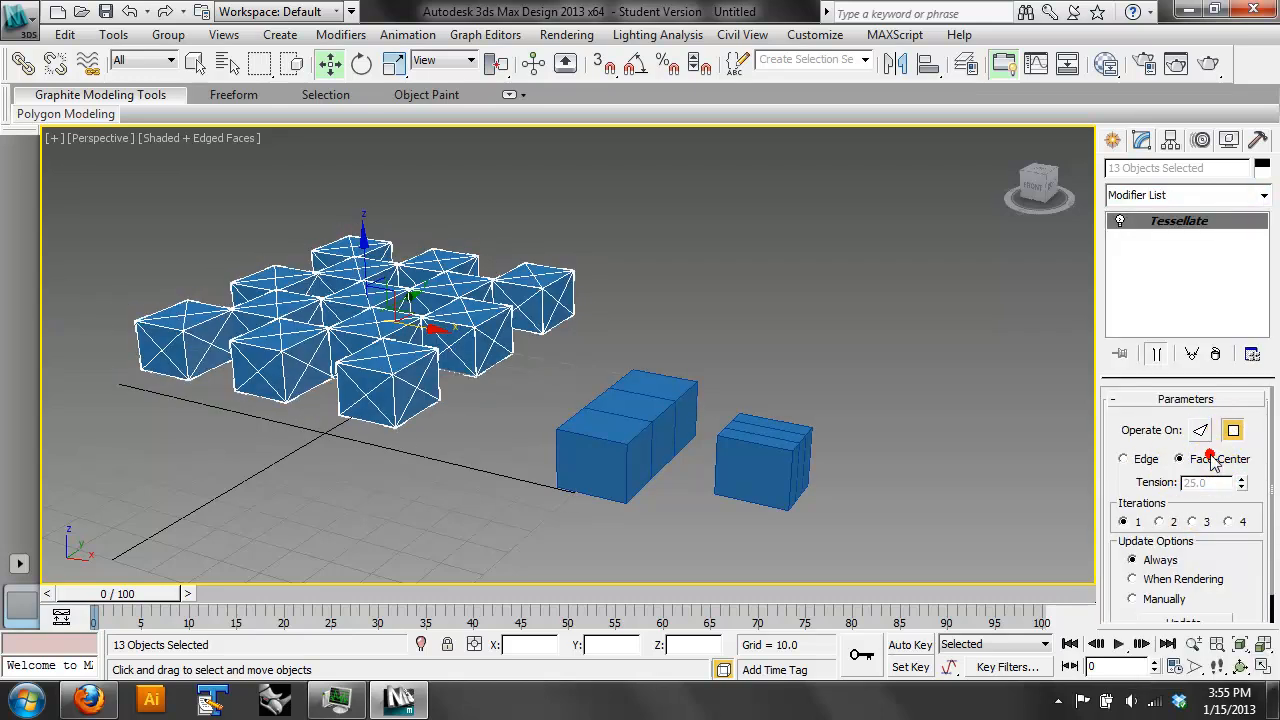
{"action": "left_click", "coordinate": [1172, 521]}
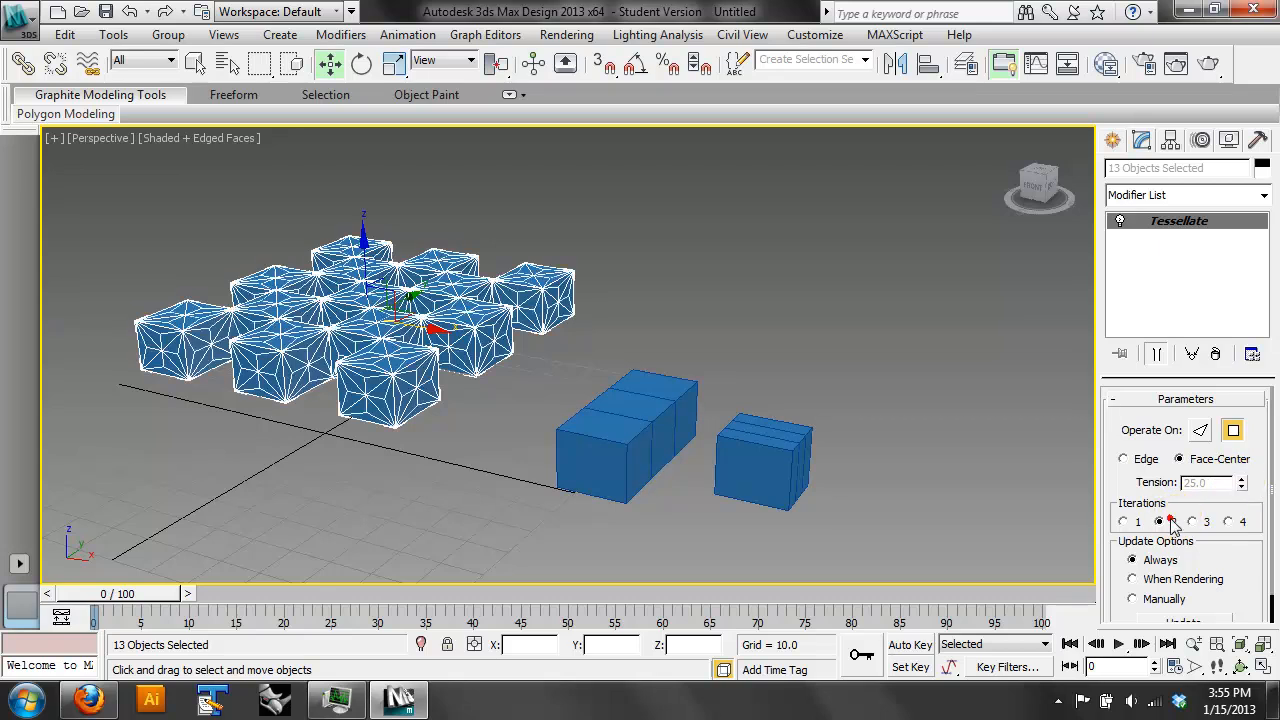
{"action": "left_click", "coordinate": [1147, 459]}
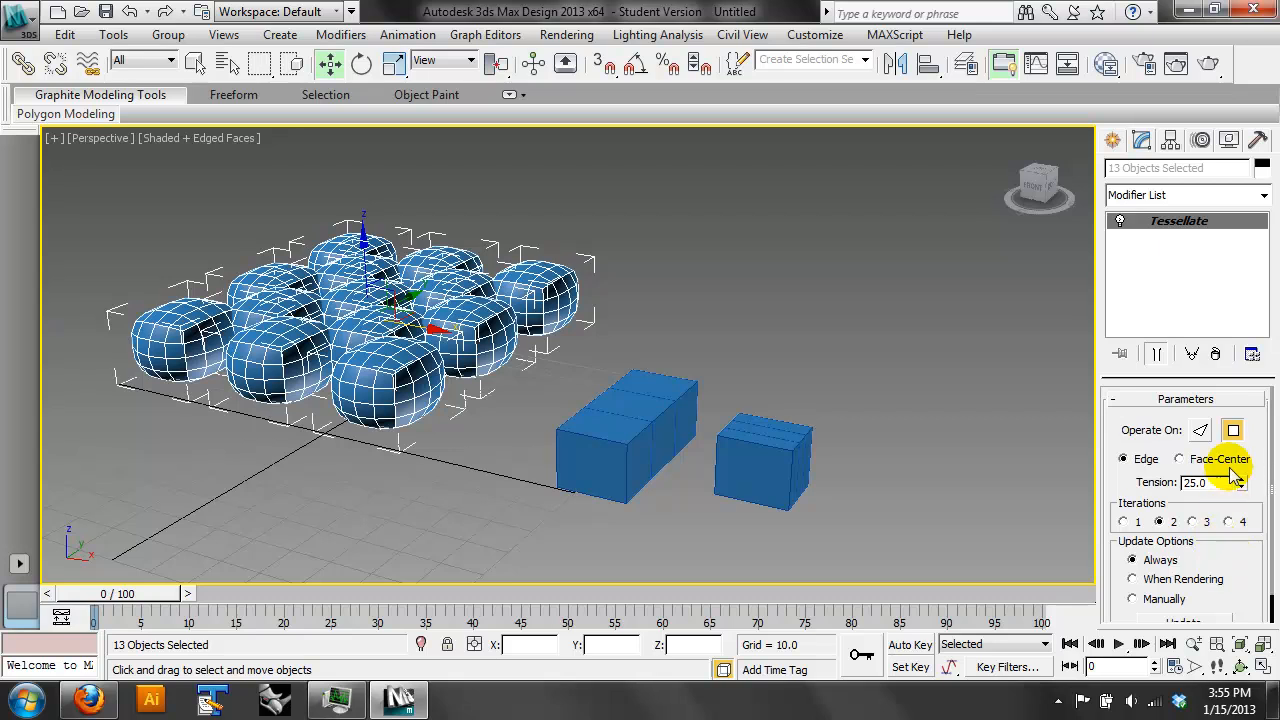
{"action": "left_click", "coordinate": [1200, 430]}
{"action": "left_click", "coordinate": [1179, 459]}
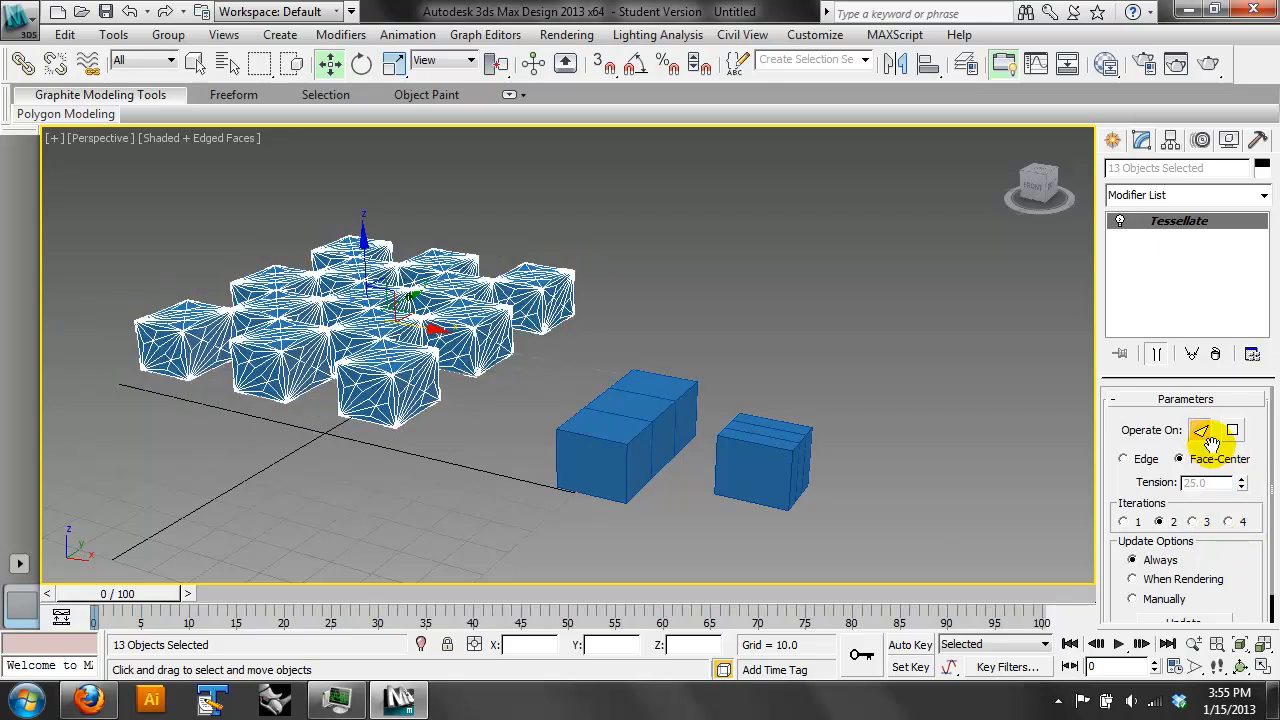
{"action": "left_click", "coordinate": [1192, 521]}
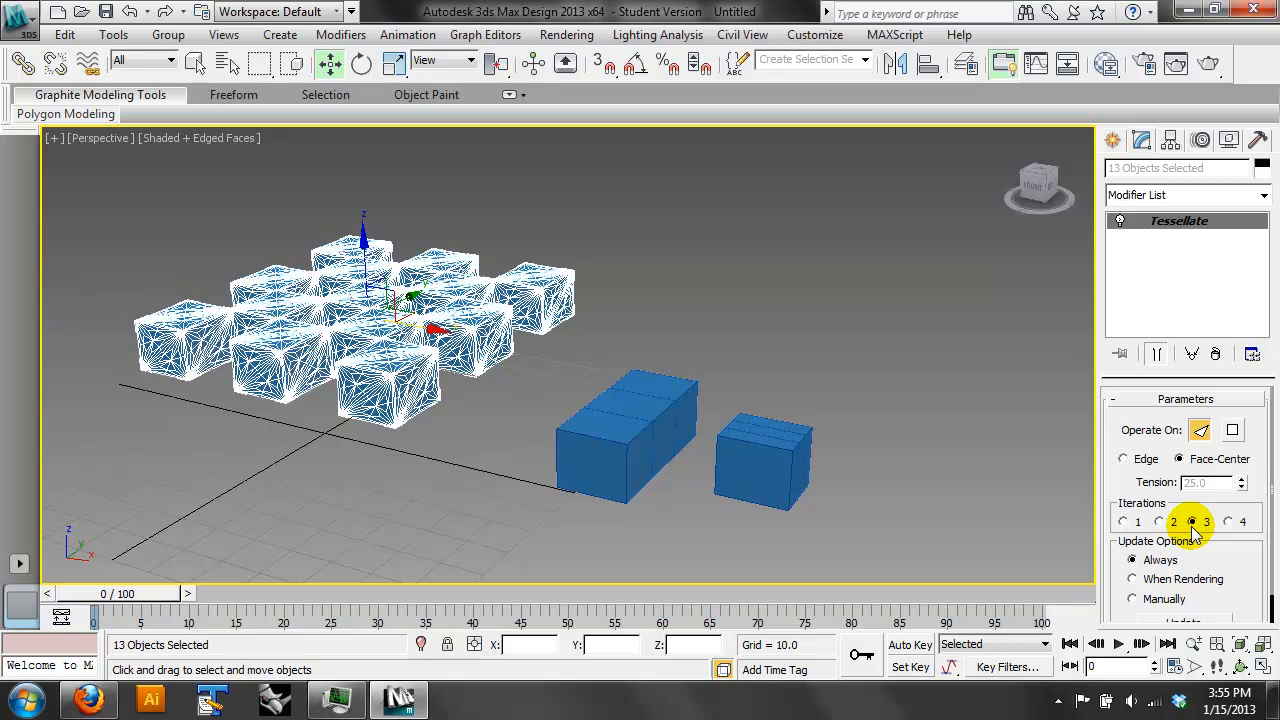
- Select all the boxes in the scene and delete them
{"action": "mouse_move", "coordinate": [1247, 570]}
{"action": "left_mouse_down"}
{"action": "mouse_move", "coordinate": [1248, 456]}
{"action": "mouse_move", "coordinate": [1249, 571]}
{"action": "left_mouse_up"}
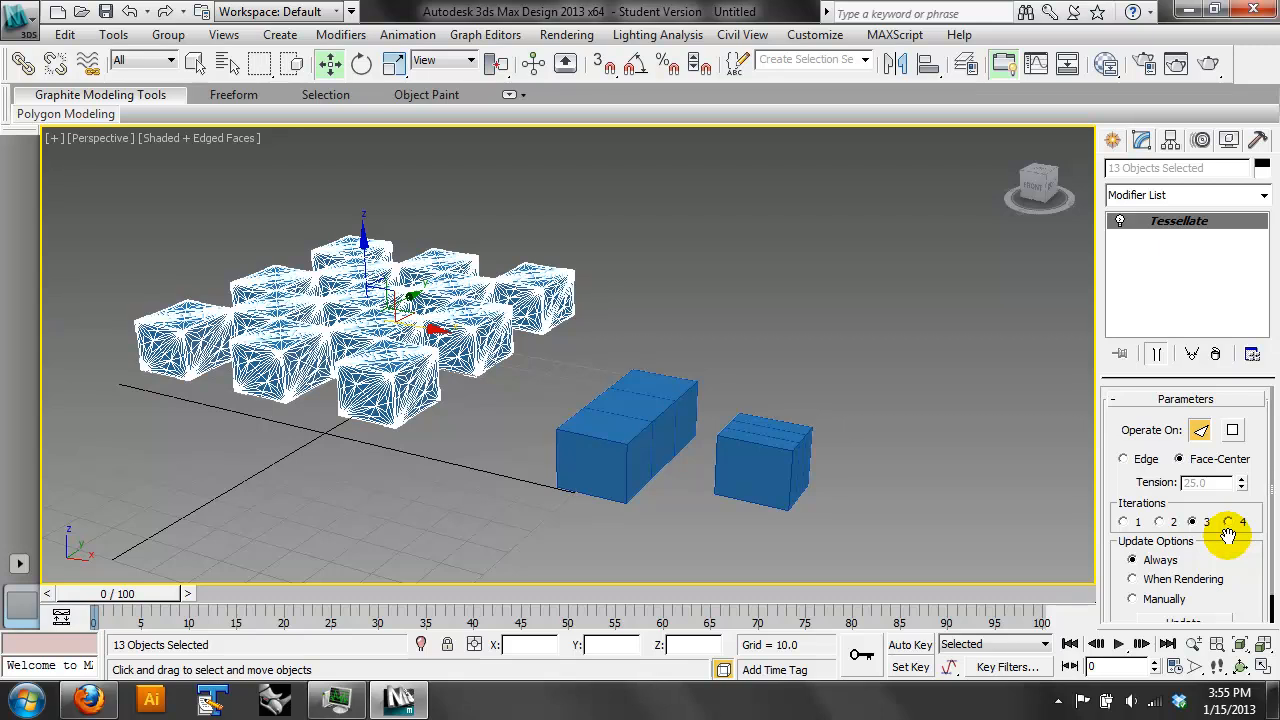
{"action": "left_click_drag", "start_coordinate": [931, 194], "coordinate": [138, 563]}
{"action": "key", "text": "Delete"}
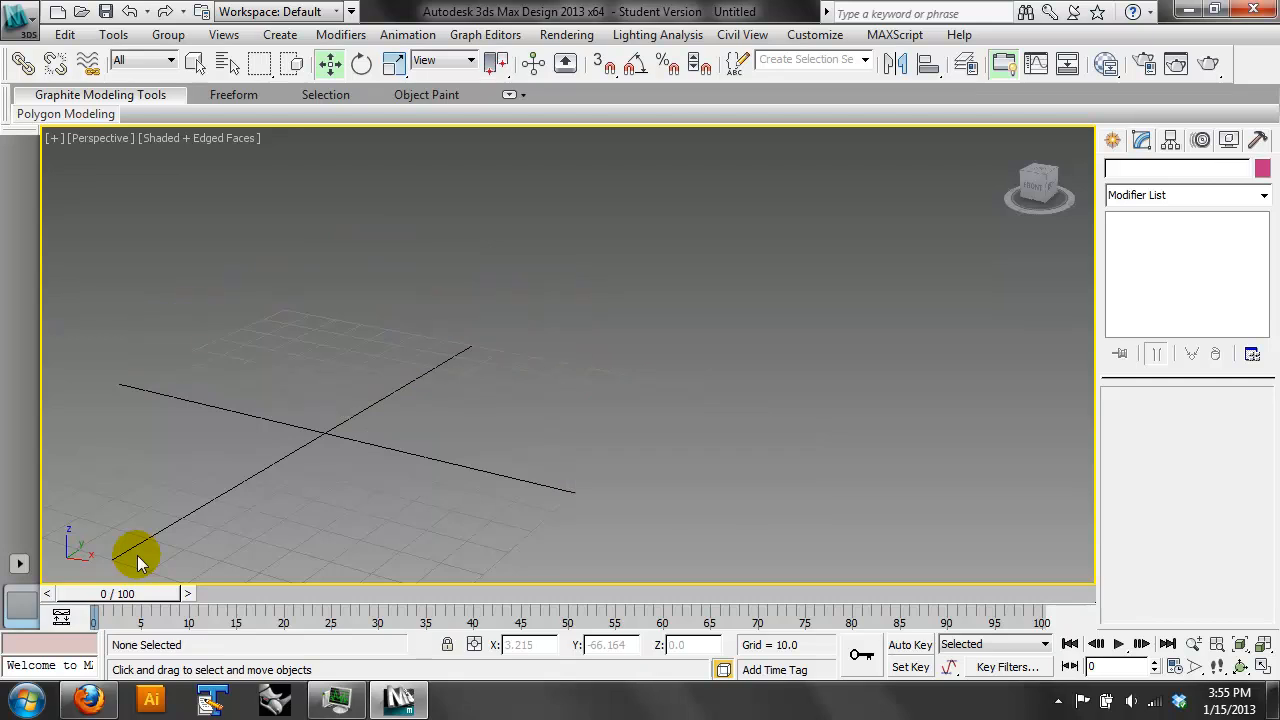
- Switch to Firefox and examine the drawings of architectural forms on pages 2 to 4 of siteless.pdf
{"action": "left_click", "coordinate": [89, 698]}
{"action": "left_click", "coordinate": [514, 479]}
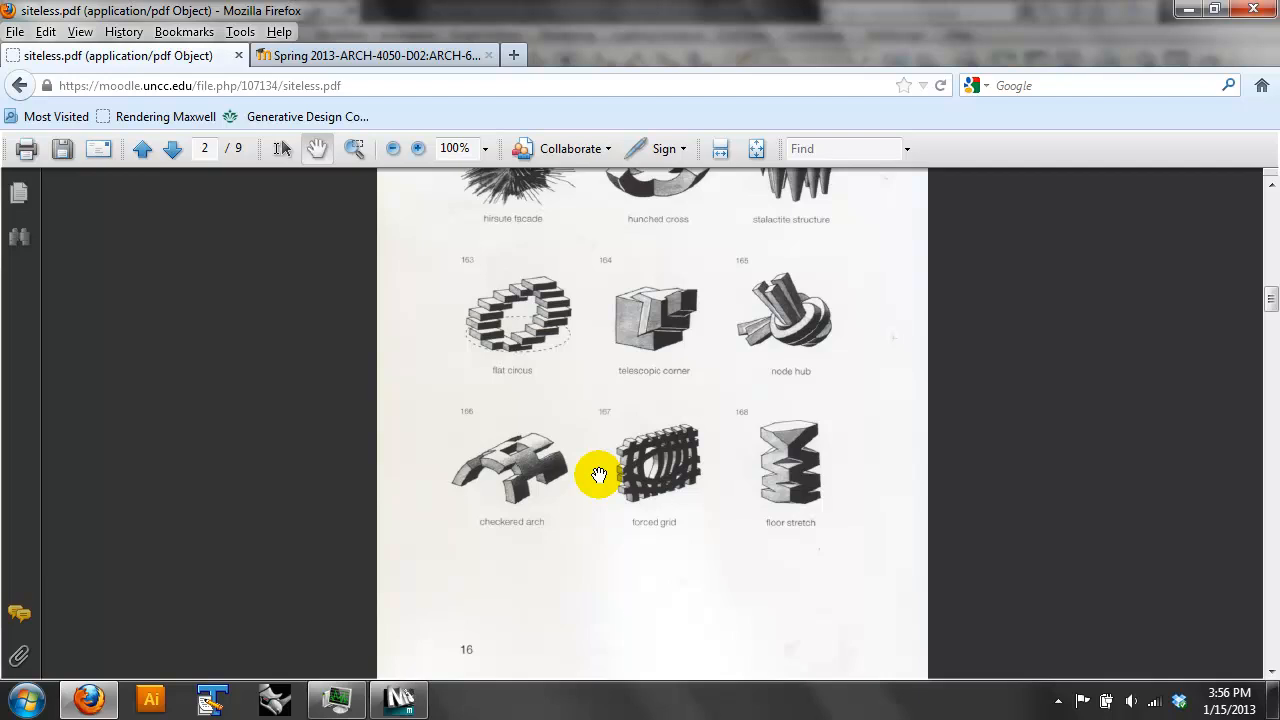
{"action": "scroll", "coordinate": [598, 474], "scroll_direction": "up", "scroll_amount": 3}
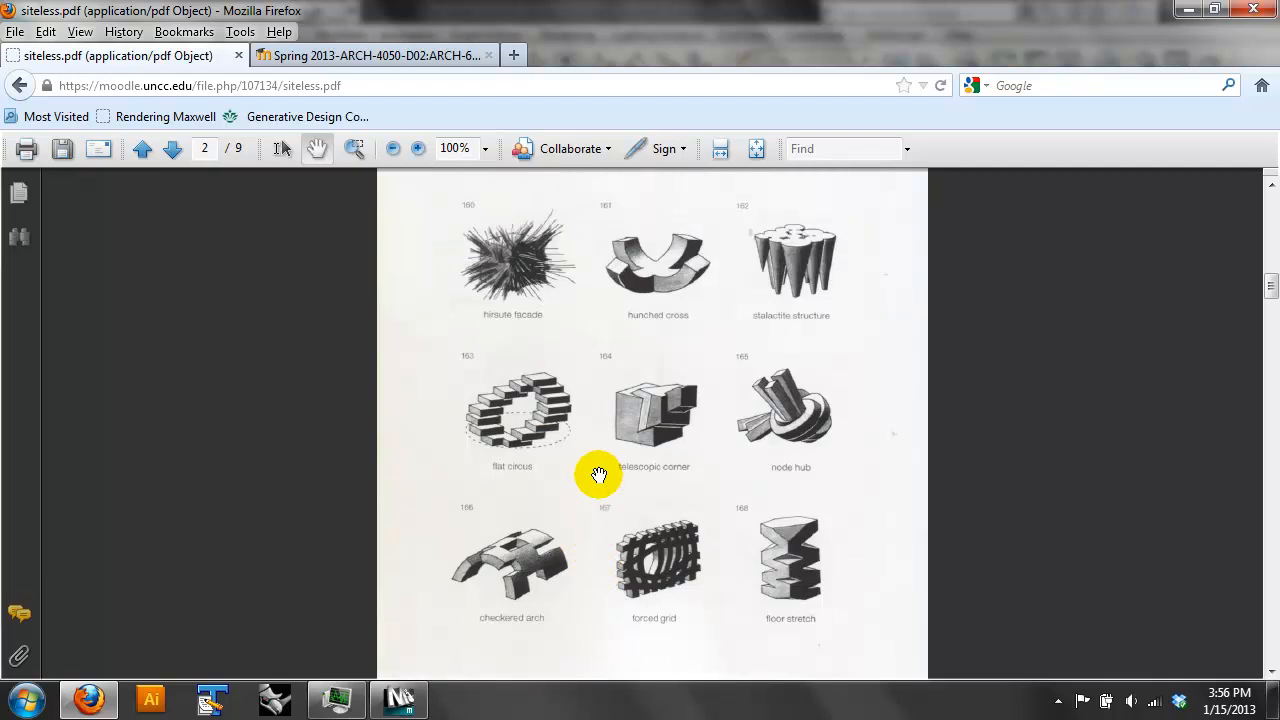
{"action": "scroll", "coordinate": [651, 286], "scroll_direction": "down", "scroll_amount": 1}
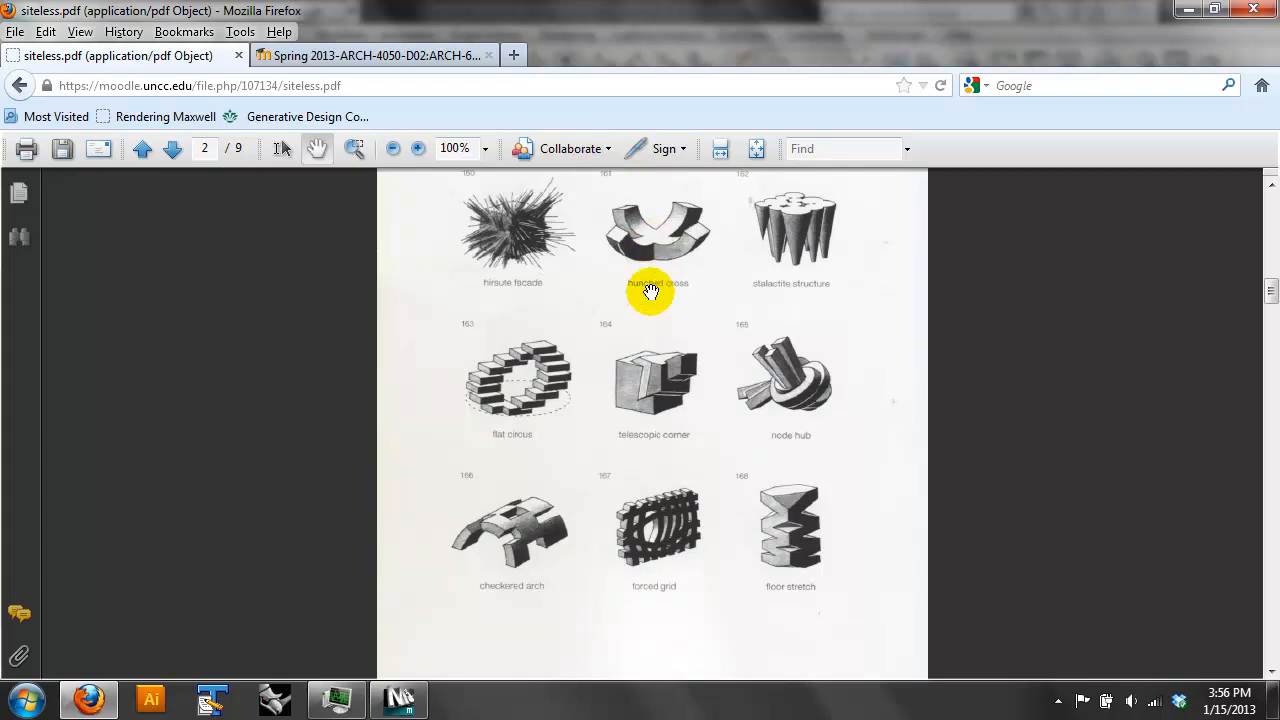
{"action": "left_click", "coordinate": [171, 149]}
{"action": "left_click_drag", "start_coordinate": [773, 434], "coordinate": [798, 299]}
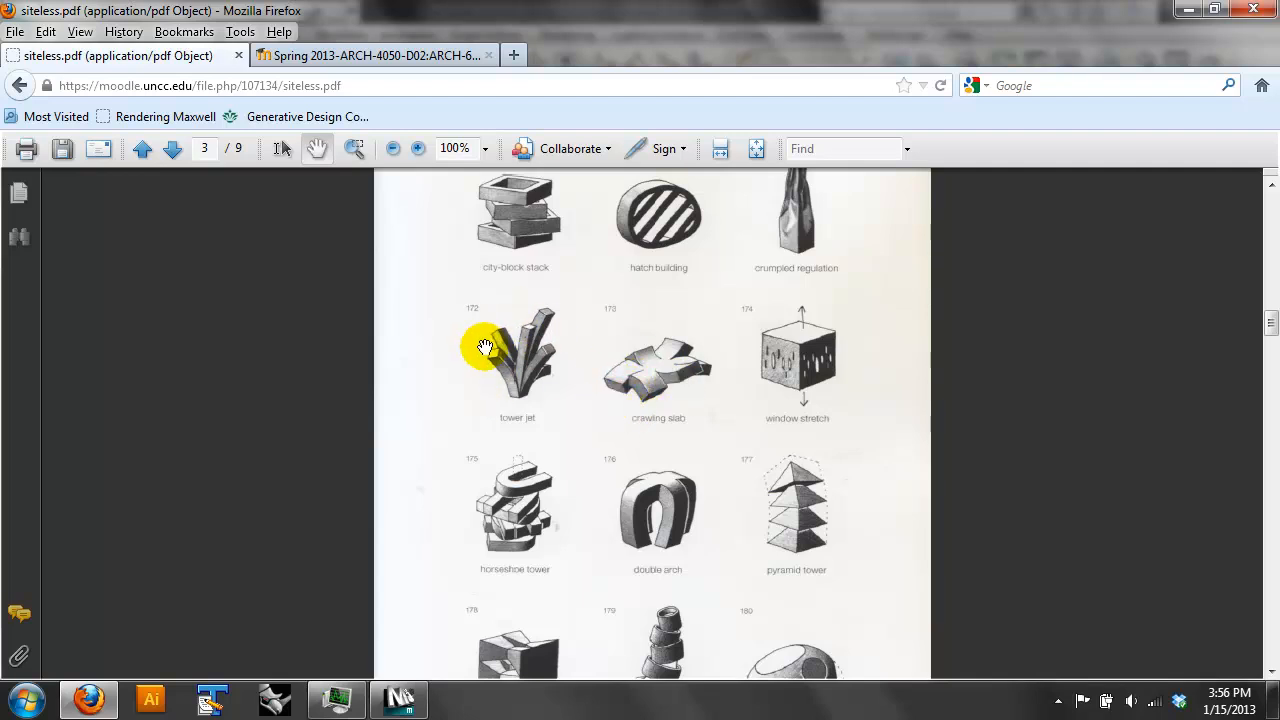
{"action": "scroll", "coordinate": [560, 366], "scroll_direction": "down", "scroll_amount": 1}
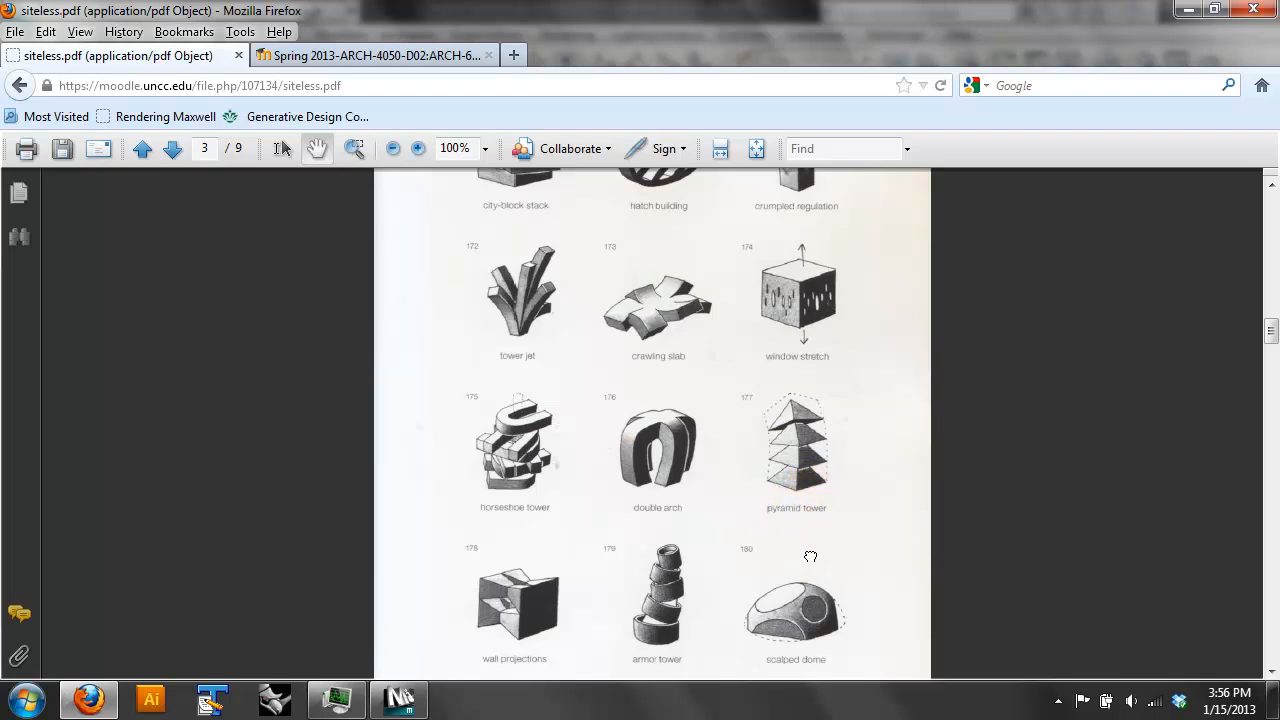
{"action": "scroll", "coordinate": [809, 551], "scroll_direction": "down", "scroll_amount": 1}
{"action": "scroll", "coordinate": [866, 465], "scroll_direction": "down", "scroll_amount": 1}
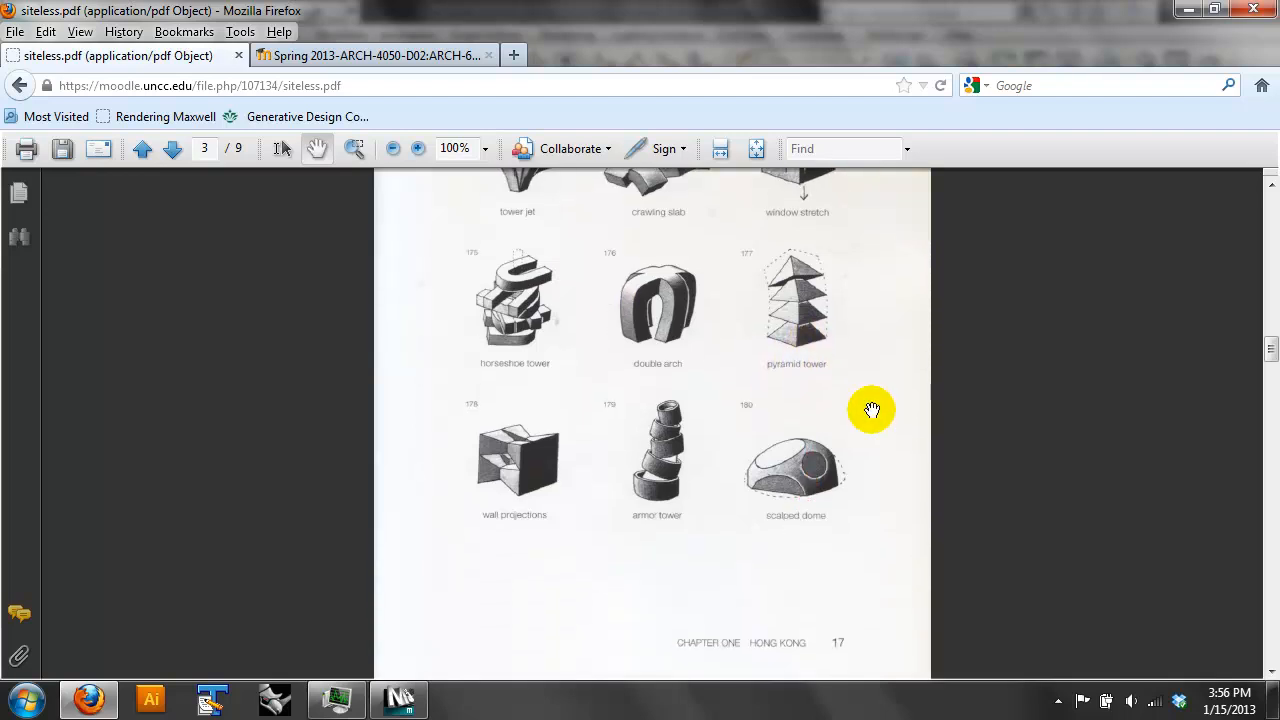
{"action": "left_click", "coordinate": [172, 148]}
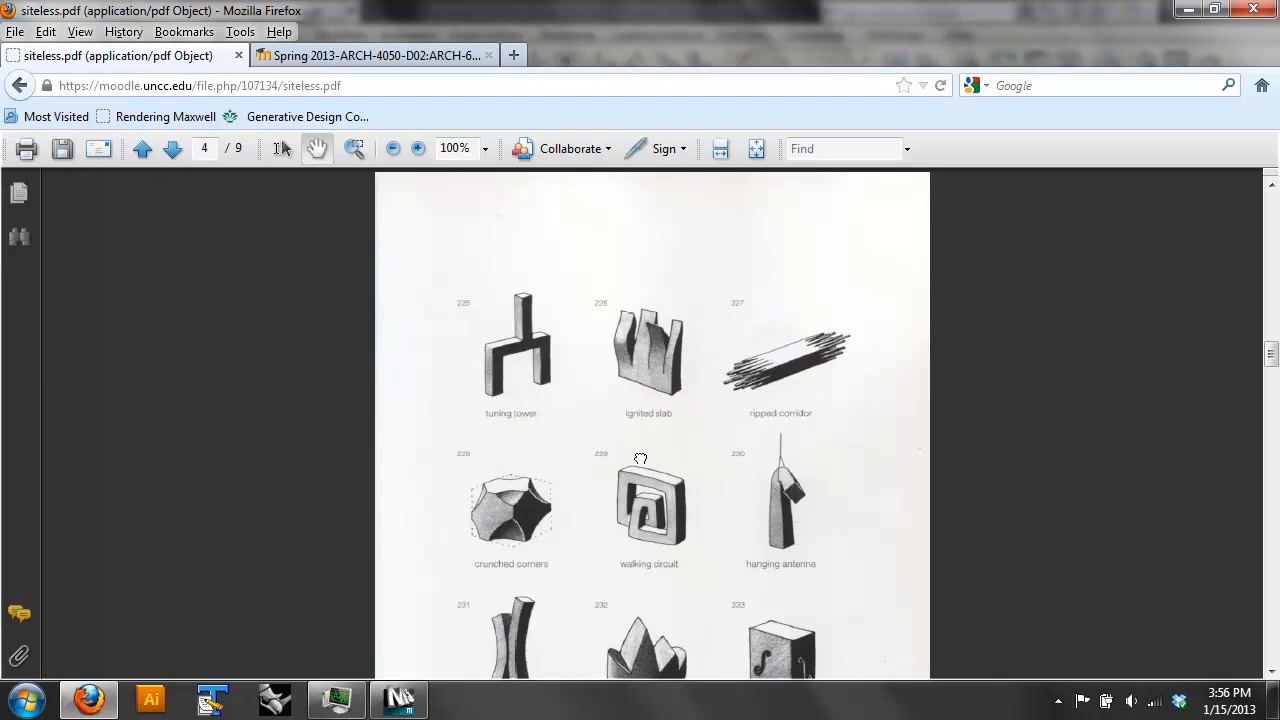
{"action": "left_click_drag", "start_coordinate": [640, 456], "coordinate": [668, 385]}
- Switch back to 3ds Max and create a sphere with a radius of about 30.6 near the grid origin
{"action": "left_click", "coordinate": [400, 698]}
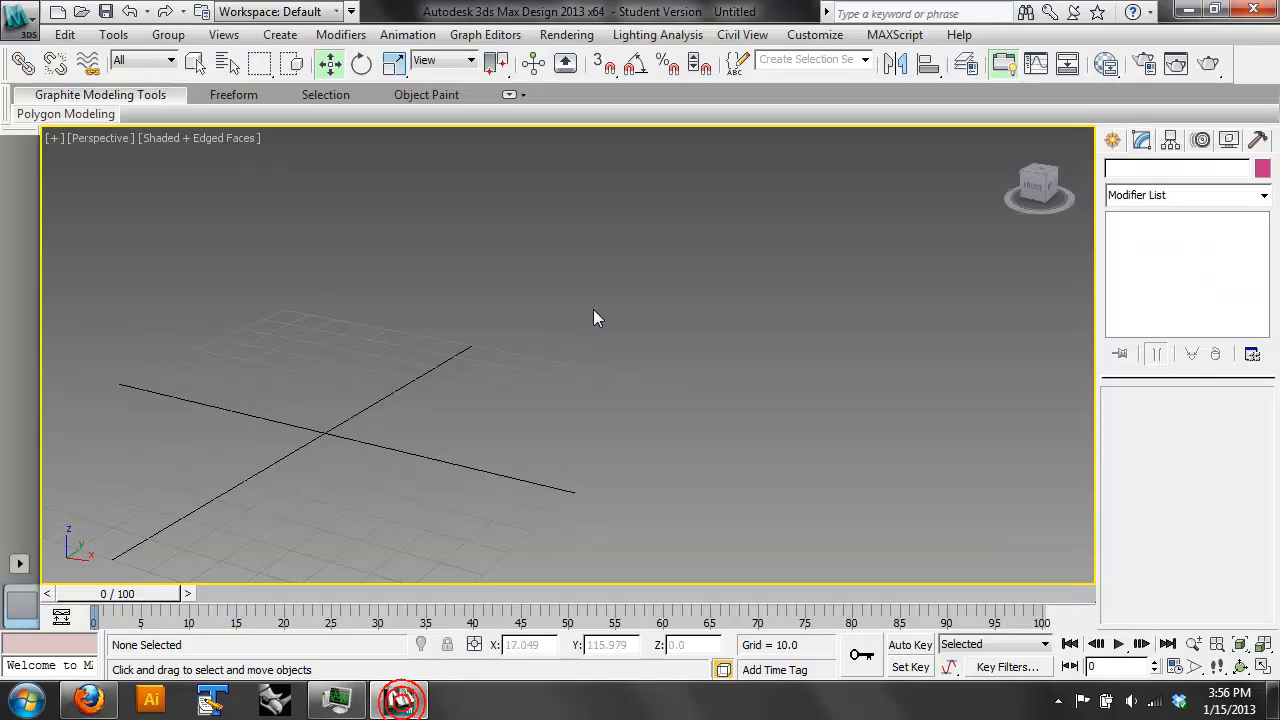
{"action": "left_click", "coordinate": [1112, 140]}
{"action": "left_click", "coordinate": [1150, 289]}
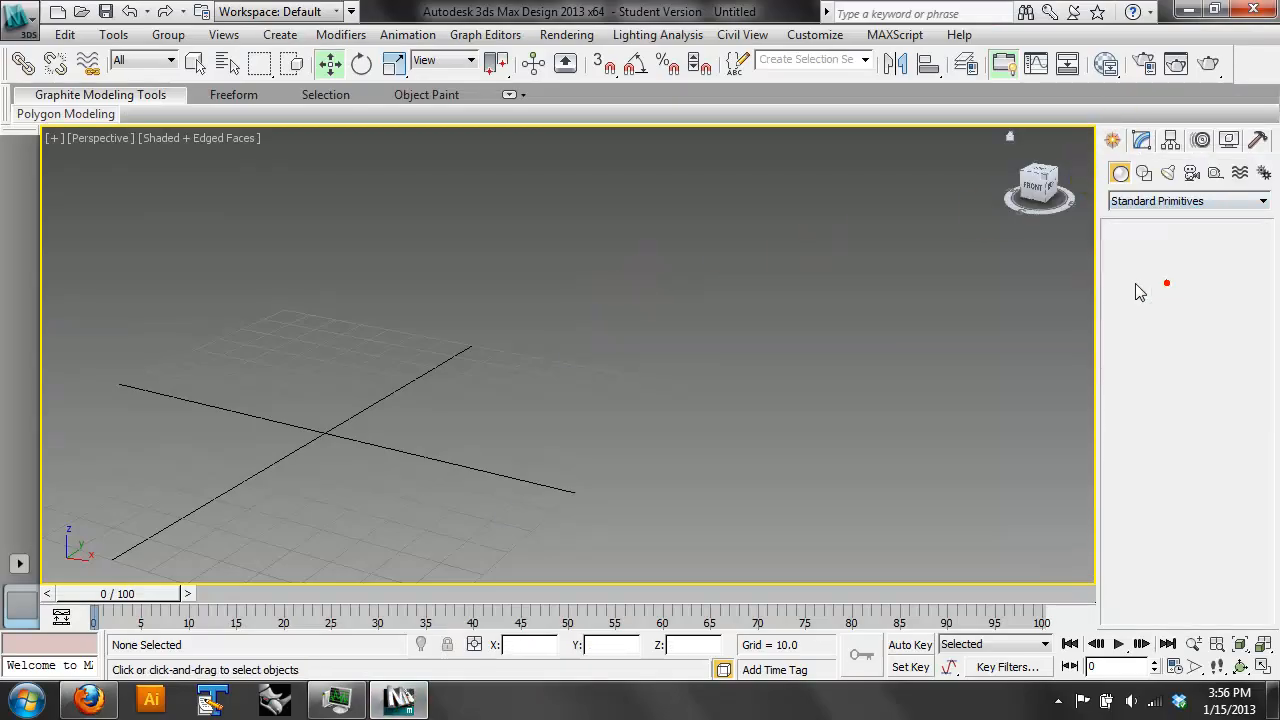
{"action": "left_click_drag", "start_coordinate": [318, 431], "coordinate": [325, 485]}
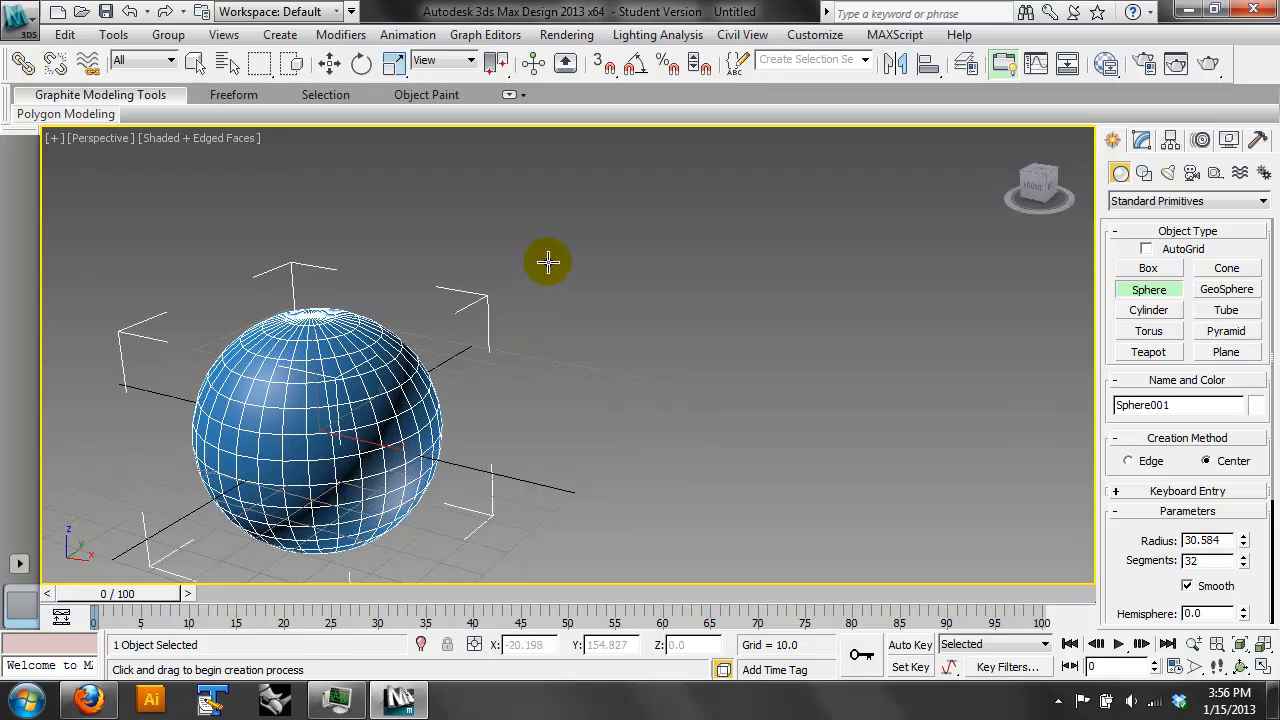
{"action": "left_click", "coordinate": [331, 62]}
{"action": "left_click", "coordinate": [529, 218]}
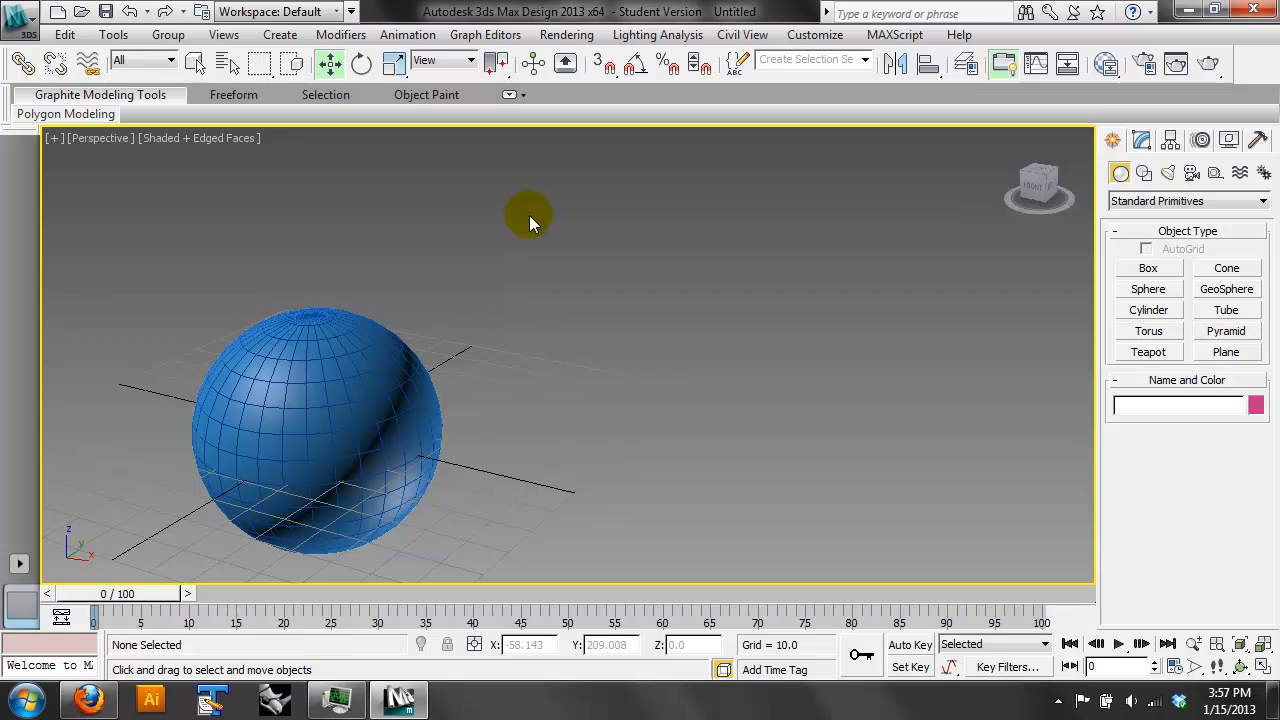
- In the front view, create a second sphere of about 23.6 radius overlapping the first one's upper right side
{"action": "left_click", "coordinate": [1148, 289]}
{"action": "key", "text": "f"}
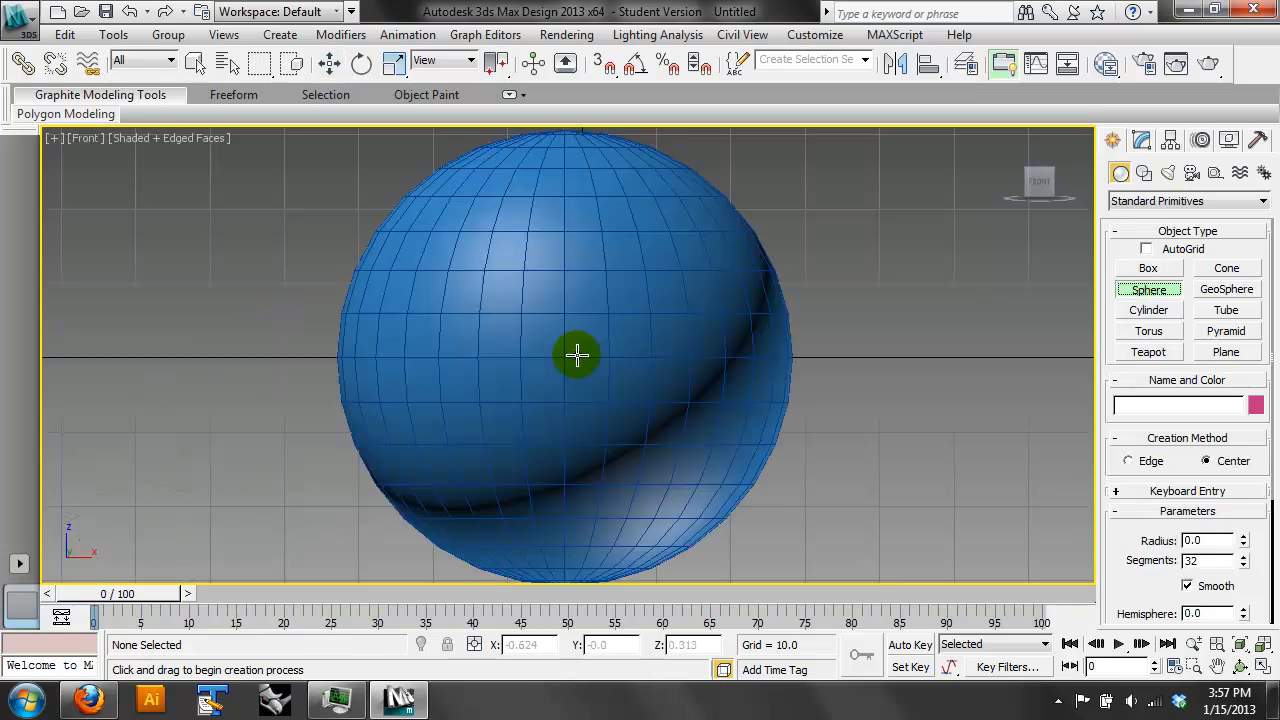
{"action": "left_click_drag", "start_coordinate": [814, 191], "coordinate": [803, 366]}
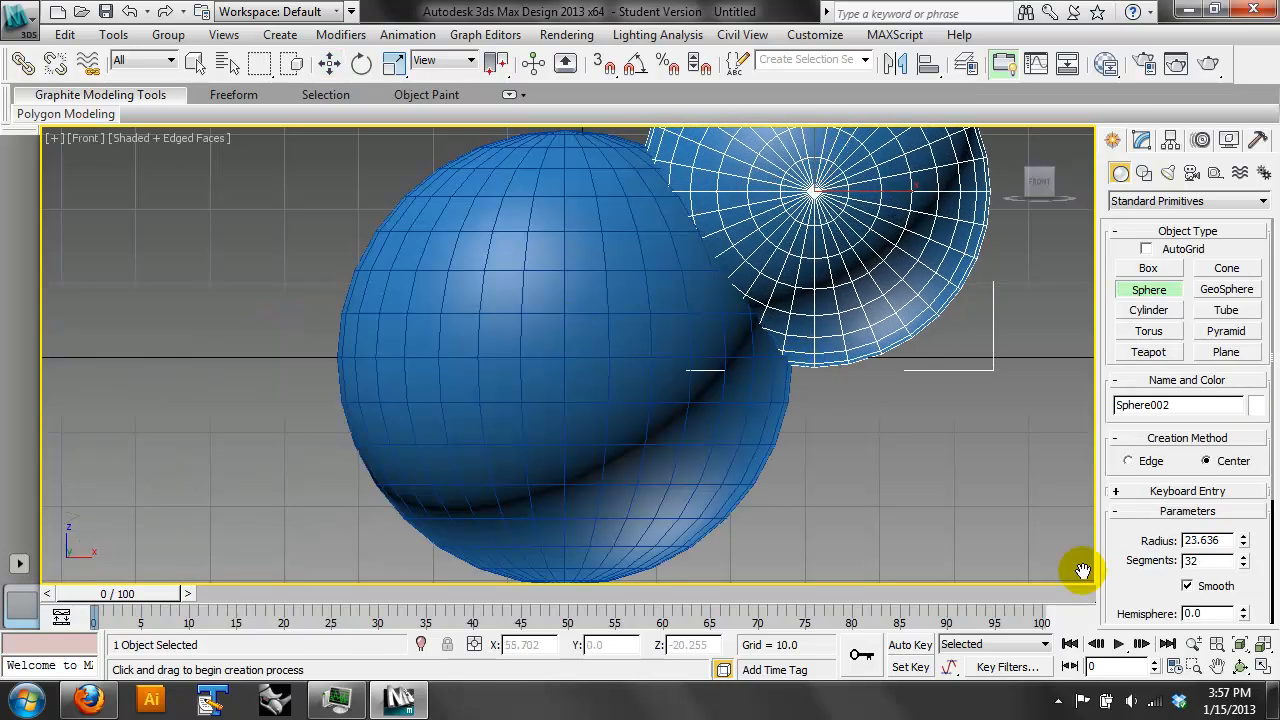
{"action": "left_click", "coordinate": [1240, 665]}
{"action": "left_click_drag", "start_coordinate": [409, 277], "coordinate": [614, 274]}
{"action": "left_click_drag", "start_coordinate": [560, 357], "coordinate": [566, 430]}
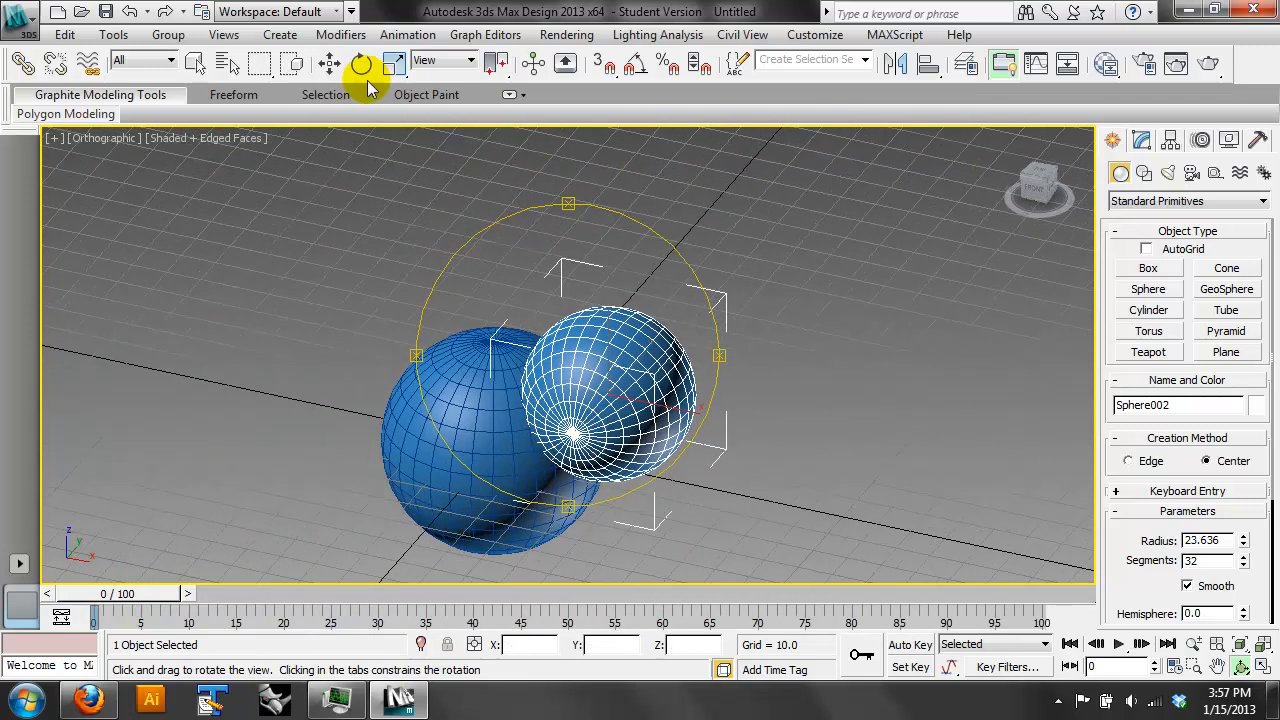
- Select both spheres and display the Compound Objects creation types
{"action": "left_click", "coordinate": [332, 64]}
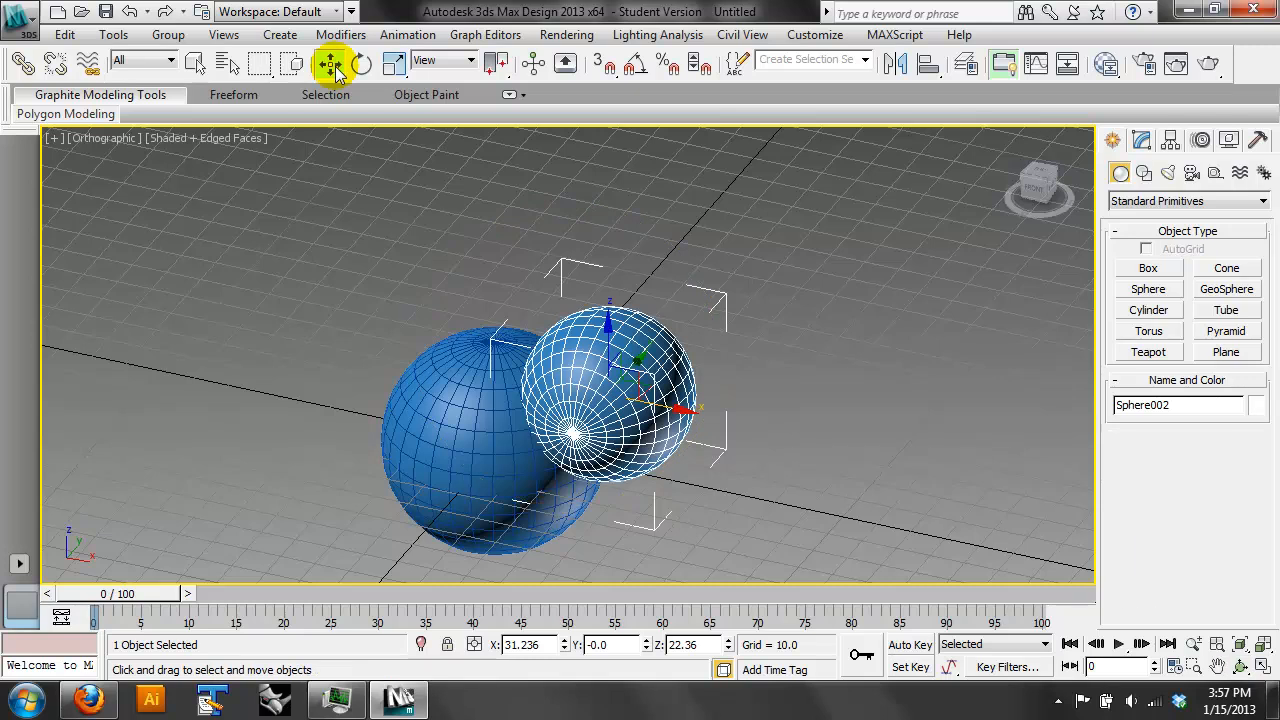
{"action": "left_click_drag", "start_coordinate": [738, 253], "coordinate": [437, 470]}
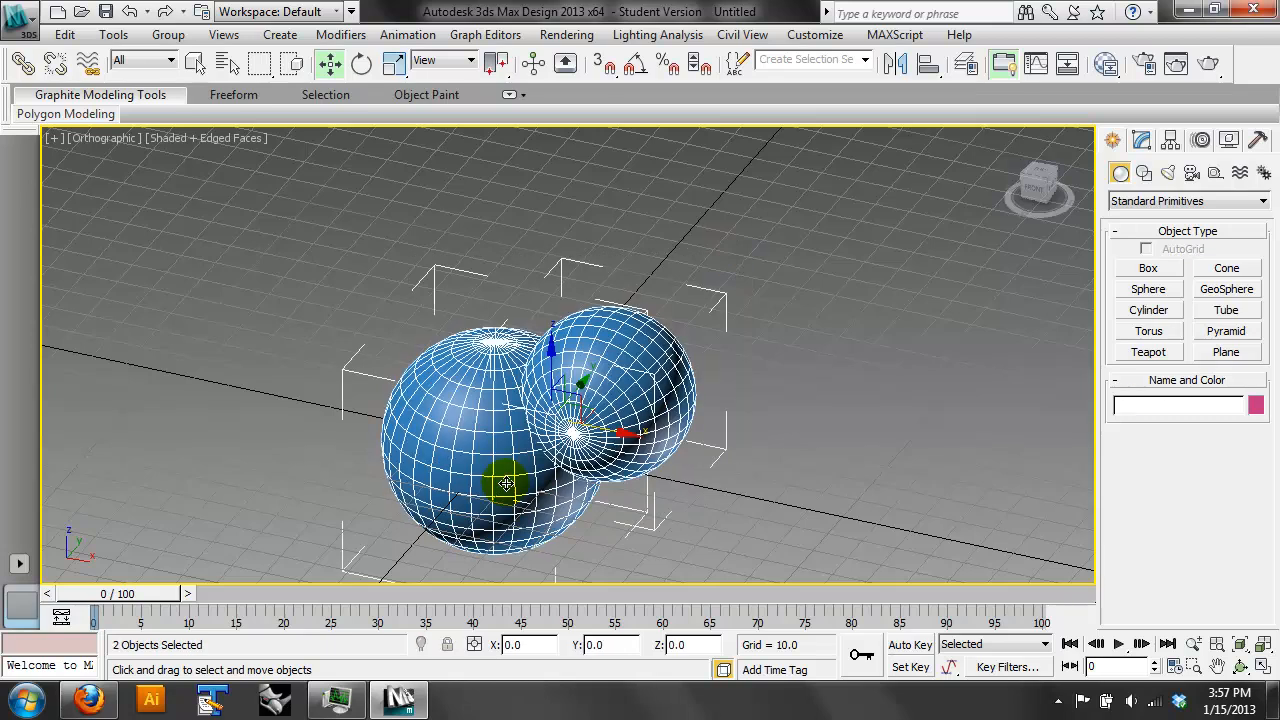
{"action": "middle_click_drag", "start_coordinate": [505, 482], "coordinate": [522, 464]}
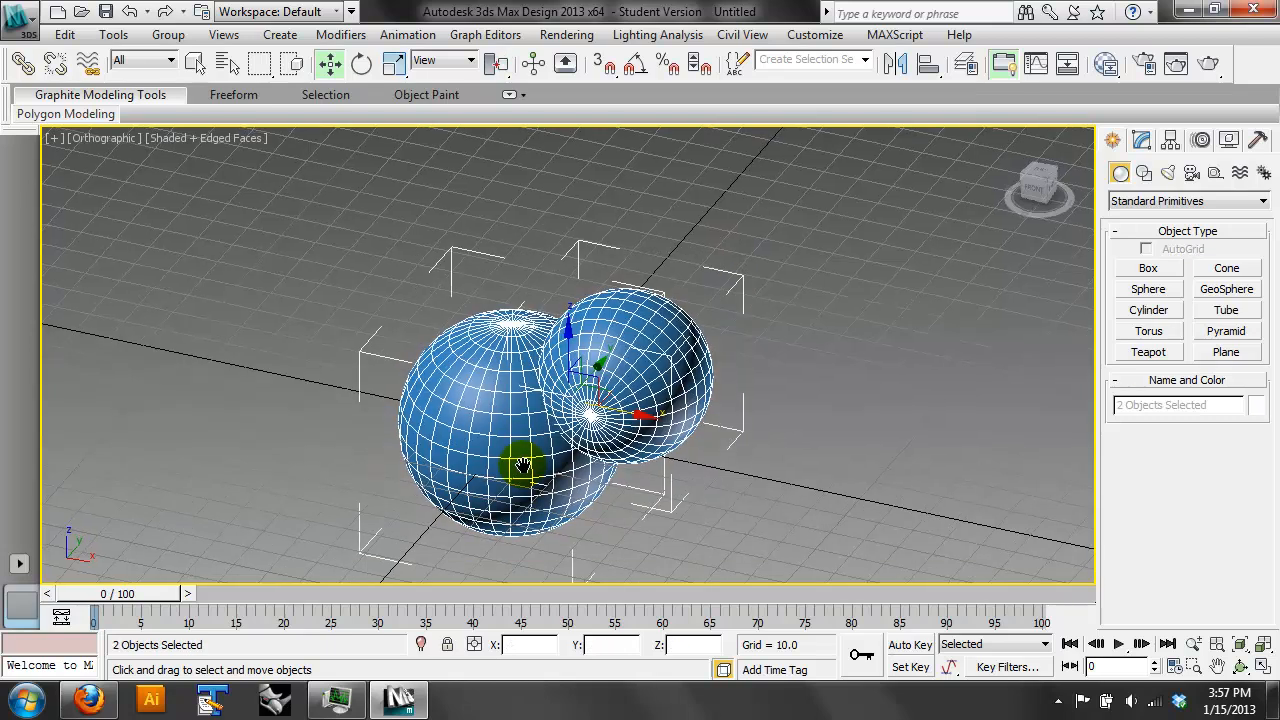
{"action": "left_click", "coordinate": [1138, 201]}
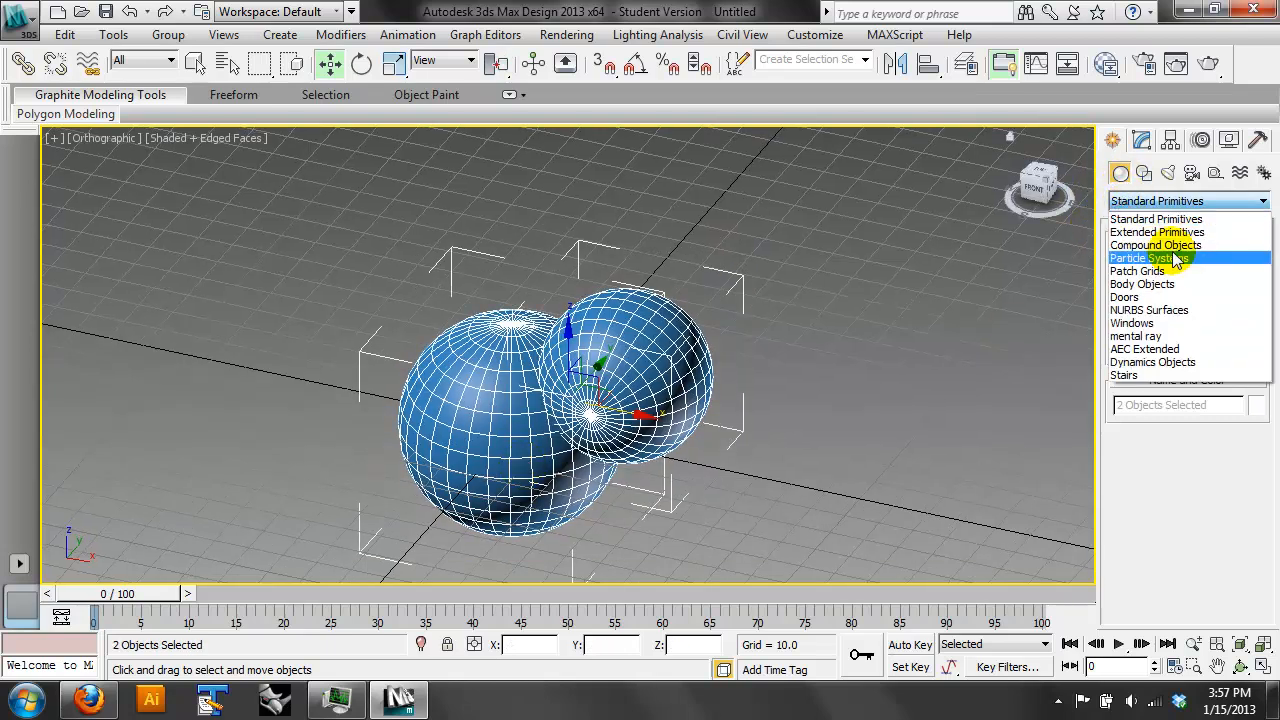
{"action": "left_click", "coordinate": [1176, 246]}
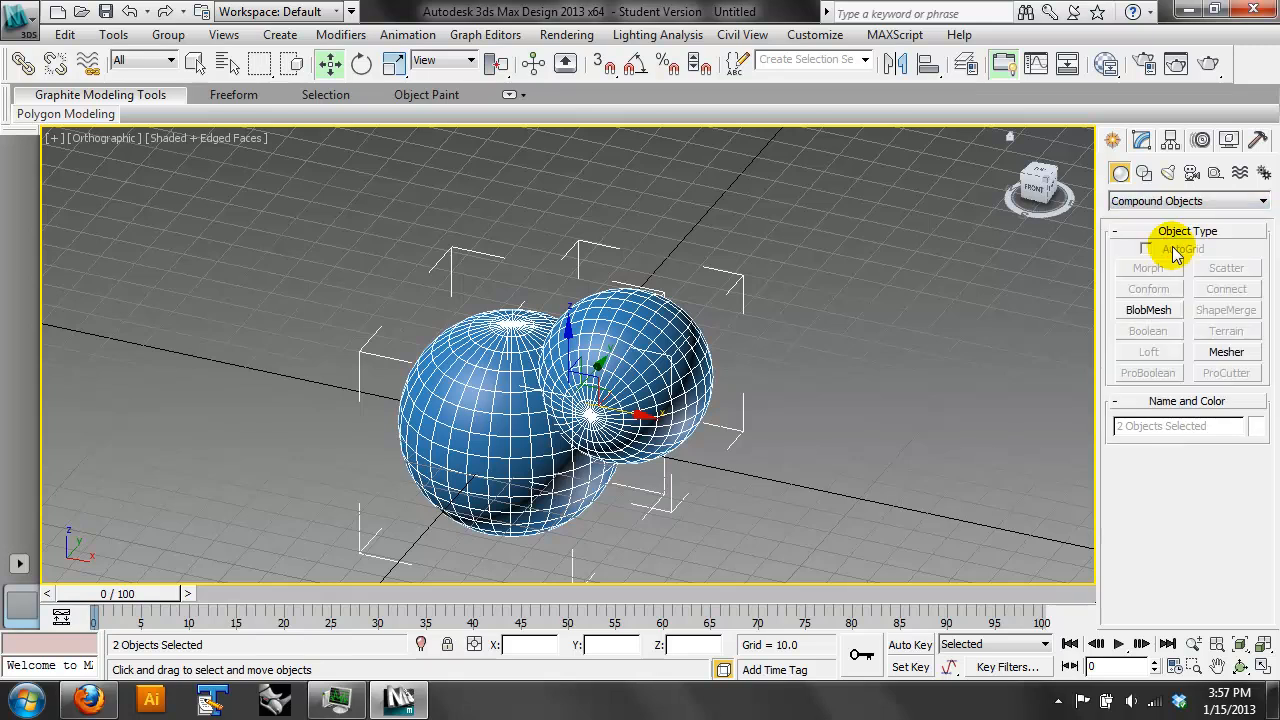
- Subtract the smaller sphere from the larger one with a Boolean, picking the smaller sphere as Operand B
{"action": "left_click", "coordinate": [862, 303]}
{"action": "left_click", "coordinate": [486, 387]}
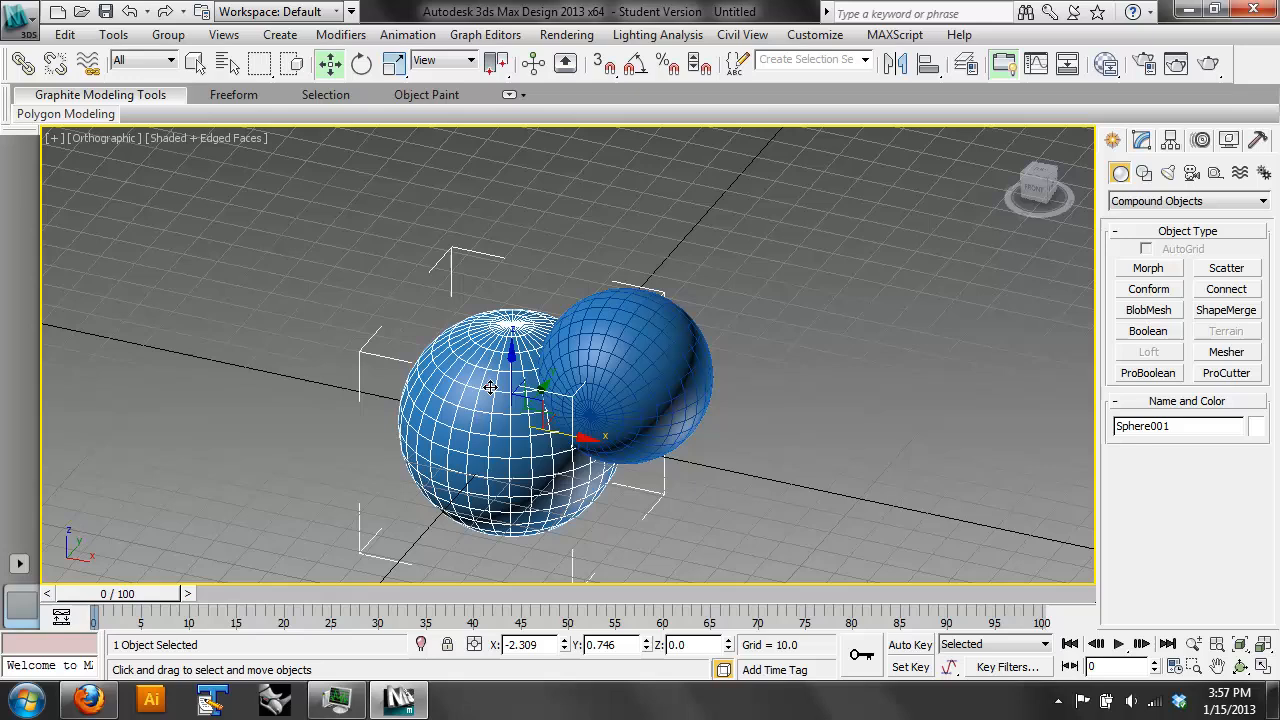
{"action": "left_click", "coordinate": [1146, 331]}
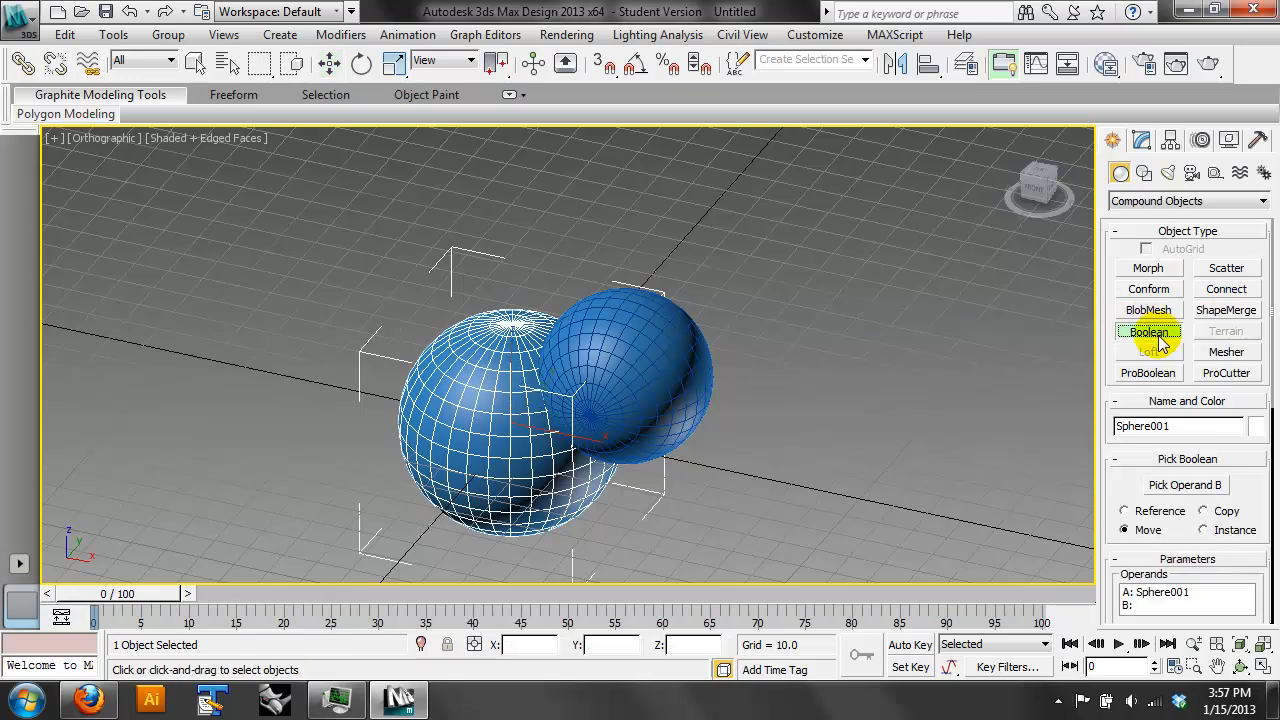
{"action": "left_click", "coordinate": [1185, 485]}
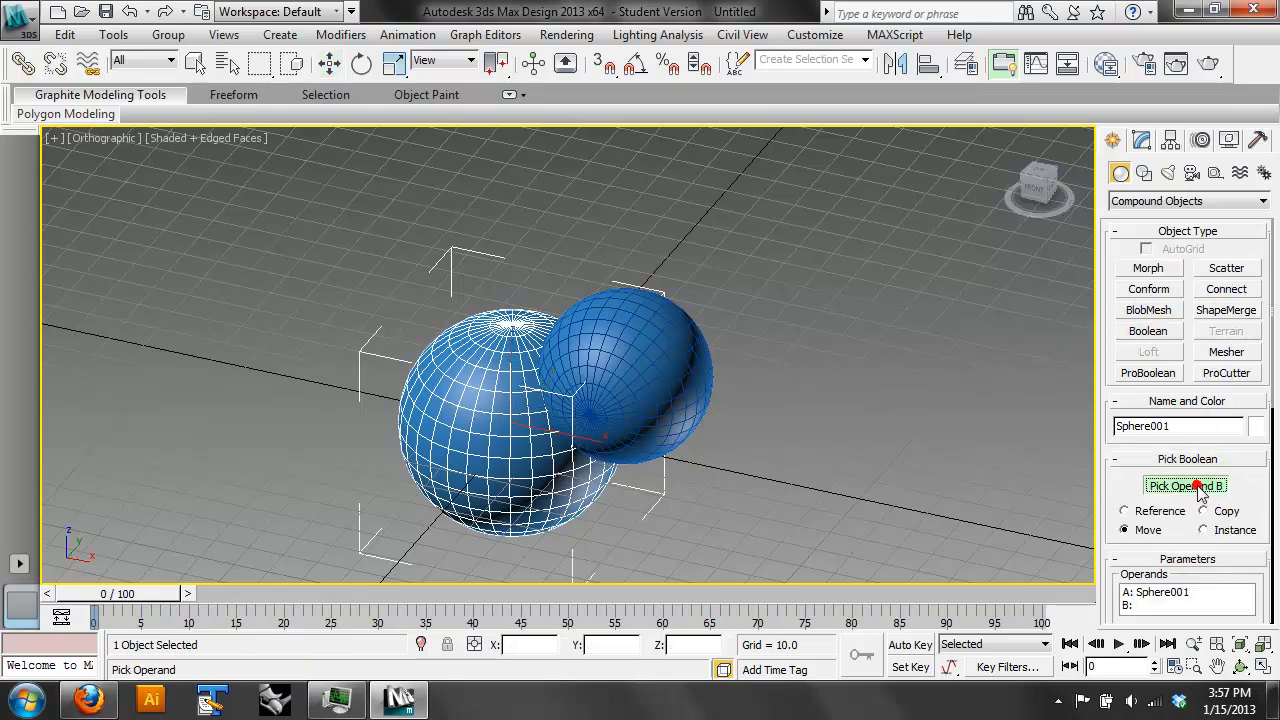
{"action": "left_click", "coordinate": [673, 388]}
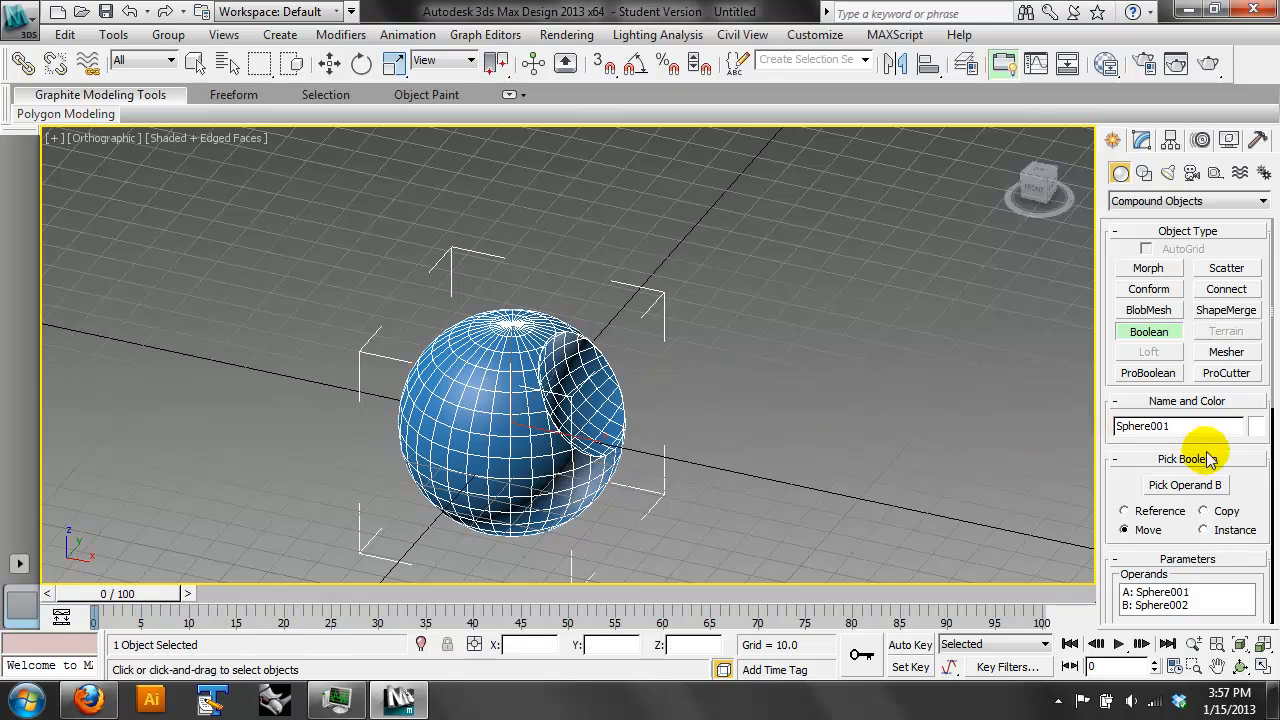
- Try the Boolean's Intersection, Subtraction (A-B) and Subtraction (B-A) operations and inspect the resulting shape
{"action": "left_click_drag", "start_coordinate": [1252, 503], "coordinate": [1246, 440]}
{"action": "left_click", "coordinate": [1240, 665]}
{"action": "left_click_drag", "start_coordinate": [737, 449], "coordinate": [615, 405]}
{"action": "left_click_drag", "start_coordinate": [1186, 466], "coordinate": [1197, 185]}
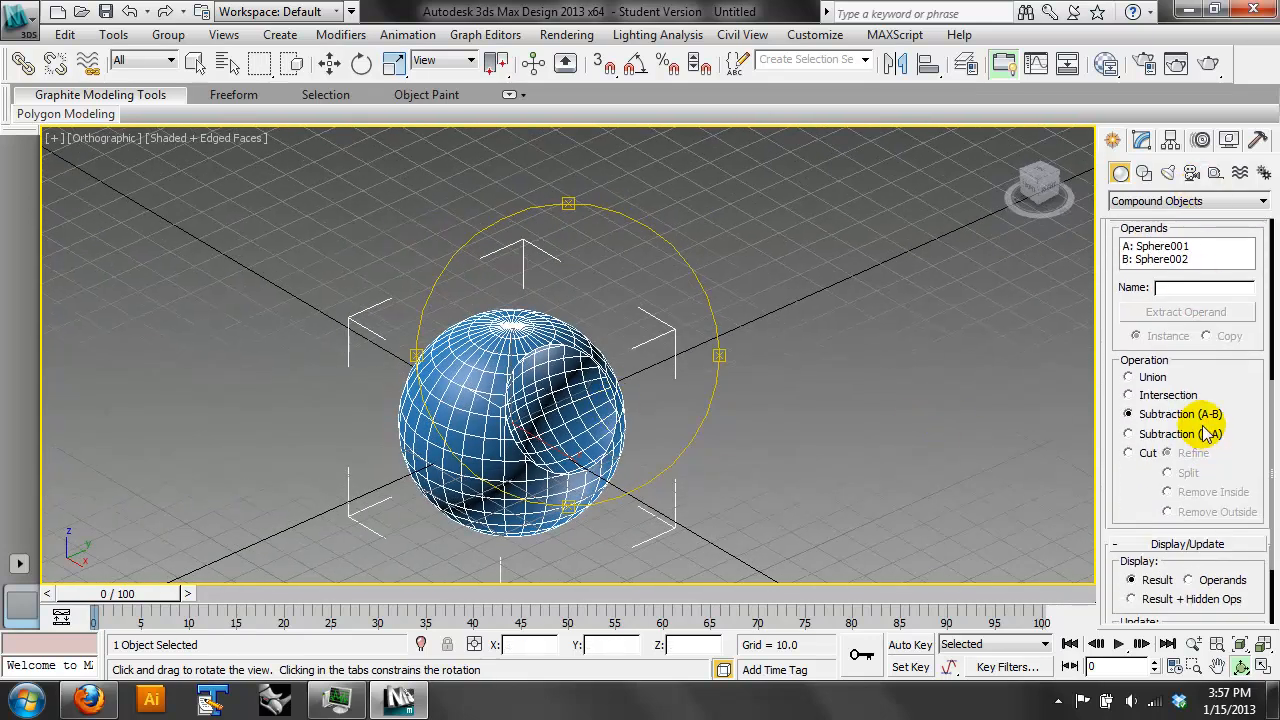
{"action": "left_click", "coordinate": [1155, 395]}
{"action": "left_click", "coordinate": [1168, 414]}
{"action": "left_click", "coordinate": [1176, 433]}
{"action": "left_click_drag", "start_coordinate": [630, 393], "coordinate": [795, 330]}
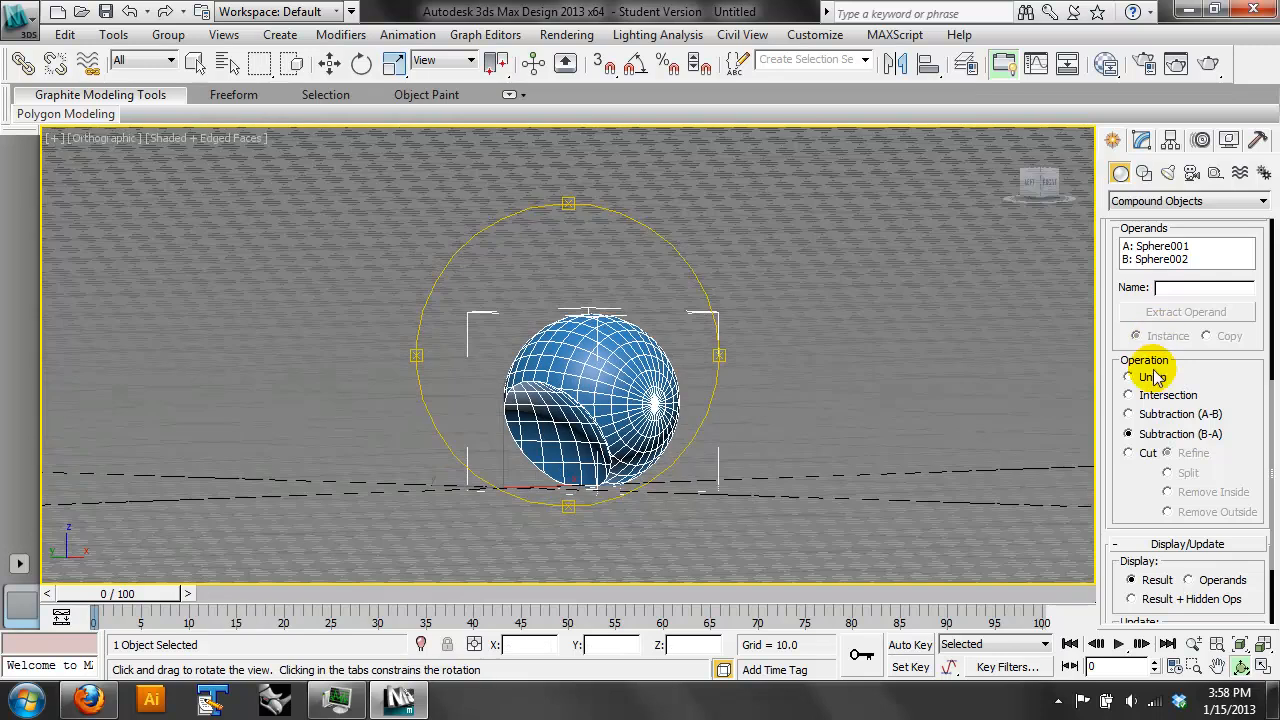
- Try the Boolean's Union and Intersection operations, and return it to Subtraction (A-B)
{"action": "left_click", "coordinate": [1150, 377]}
{"action": "left_click_drag", "start_coordinate": [975, 390], "coordinate": [790, 345]}
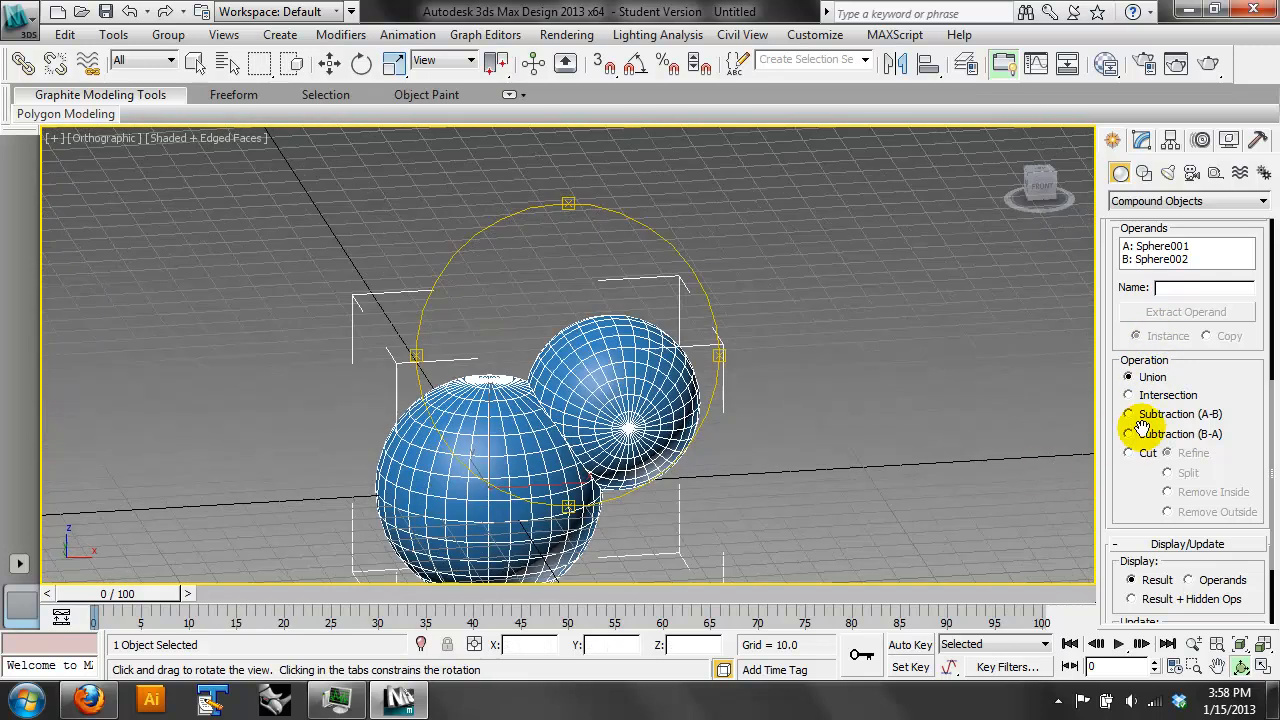
{"action": "left_click", "coordinate": [1163, 396]}
{"action": "left_click", "coordinate": [1168, 414]}
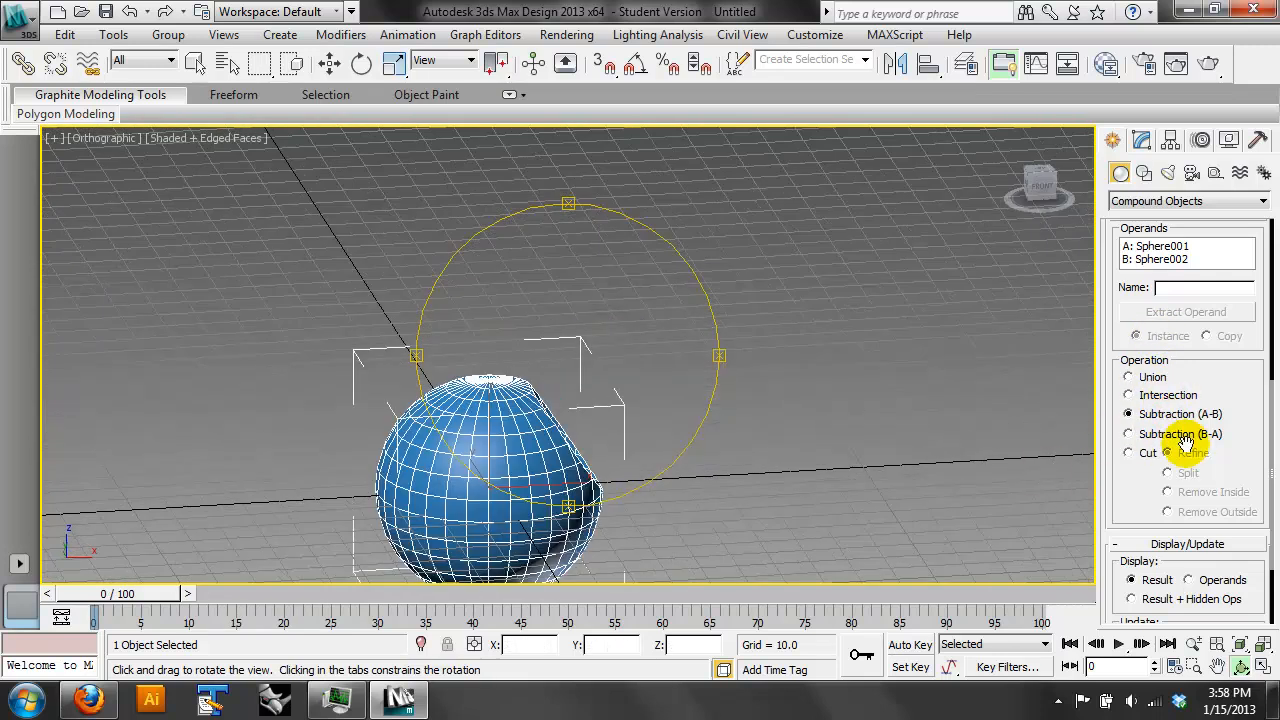
{"action": "left_click_drag", "start_coordinate": [564, 429], "coordinate": [994, 483]}
- At the Boolean's Operands level, move the smaller sphere to about X -2.1, Y -3.5 within the larger sphere
{"action": "left_click_drag", "start_coordinate": [1134, 480], "coordinate": [1189, 698]}
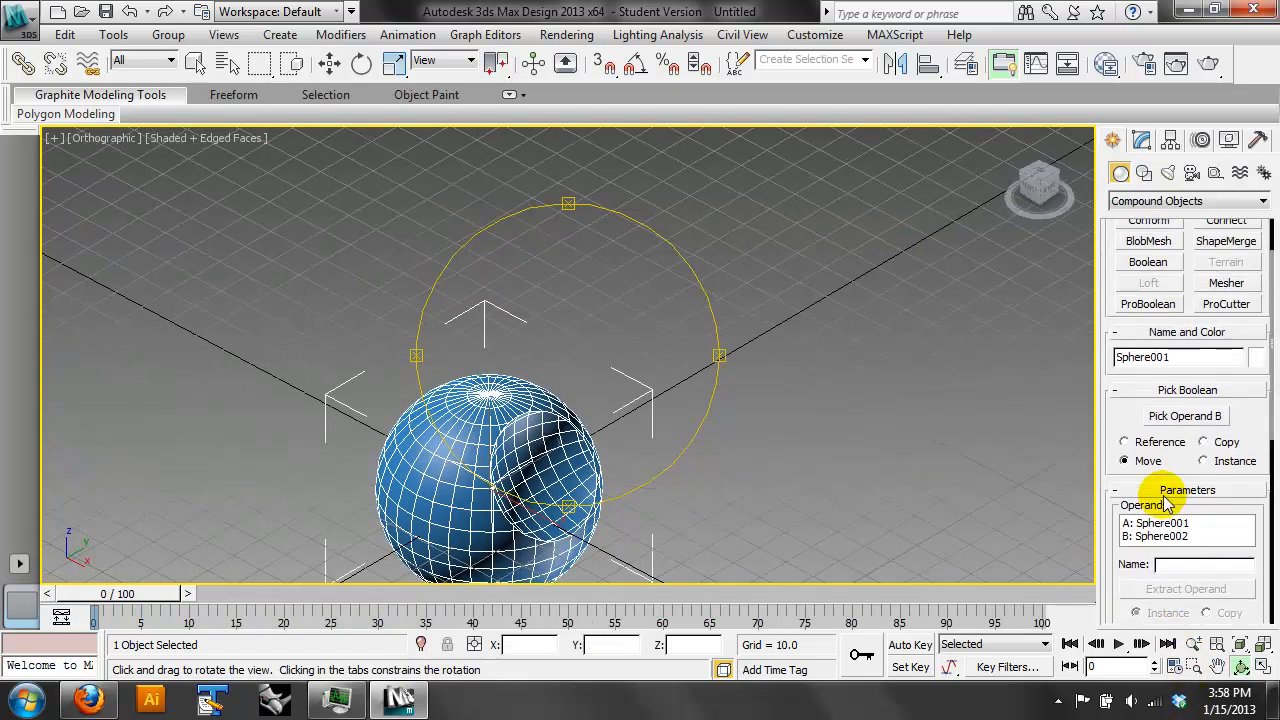
{"action": "left_click_drag", "start_coordinate": [1243, 412], "coordinate": [1228, 543]}
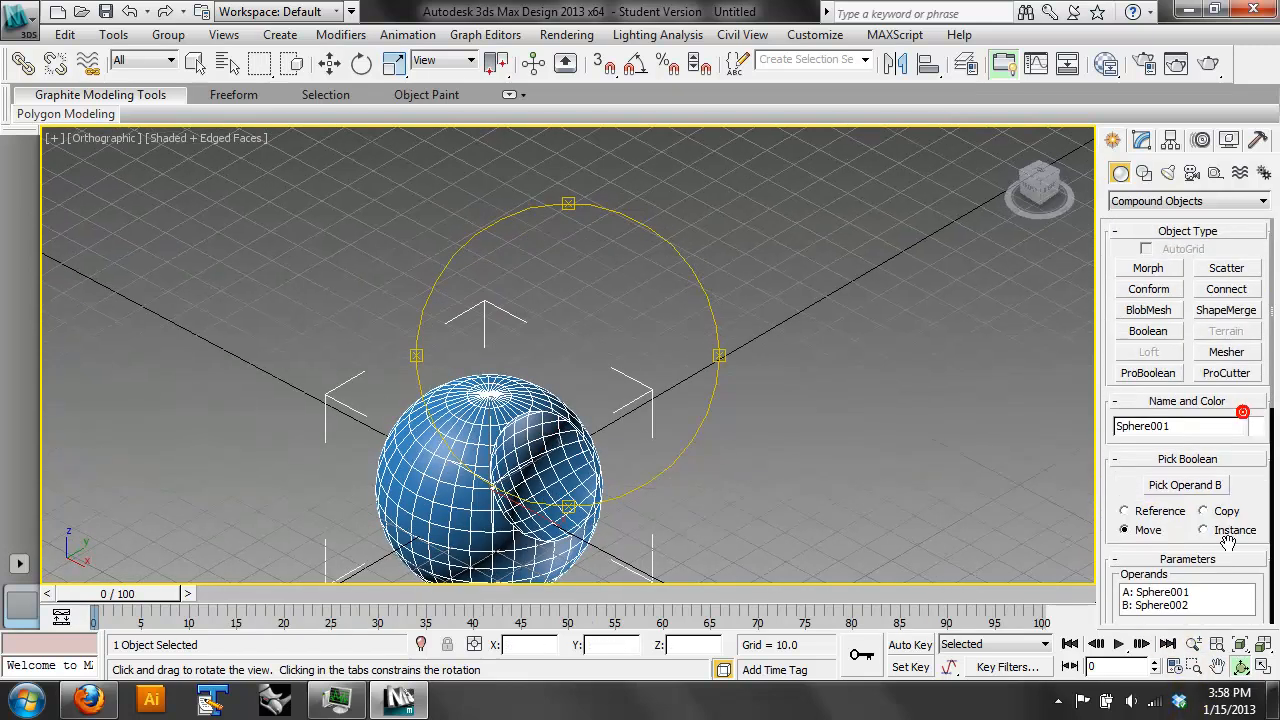
{"action": "left_click", "coordinate": [1141, 139]}
{"action": "left_click", "coordinate": [1117, 222]}
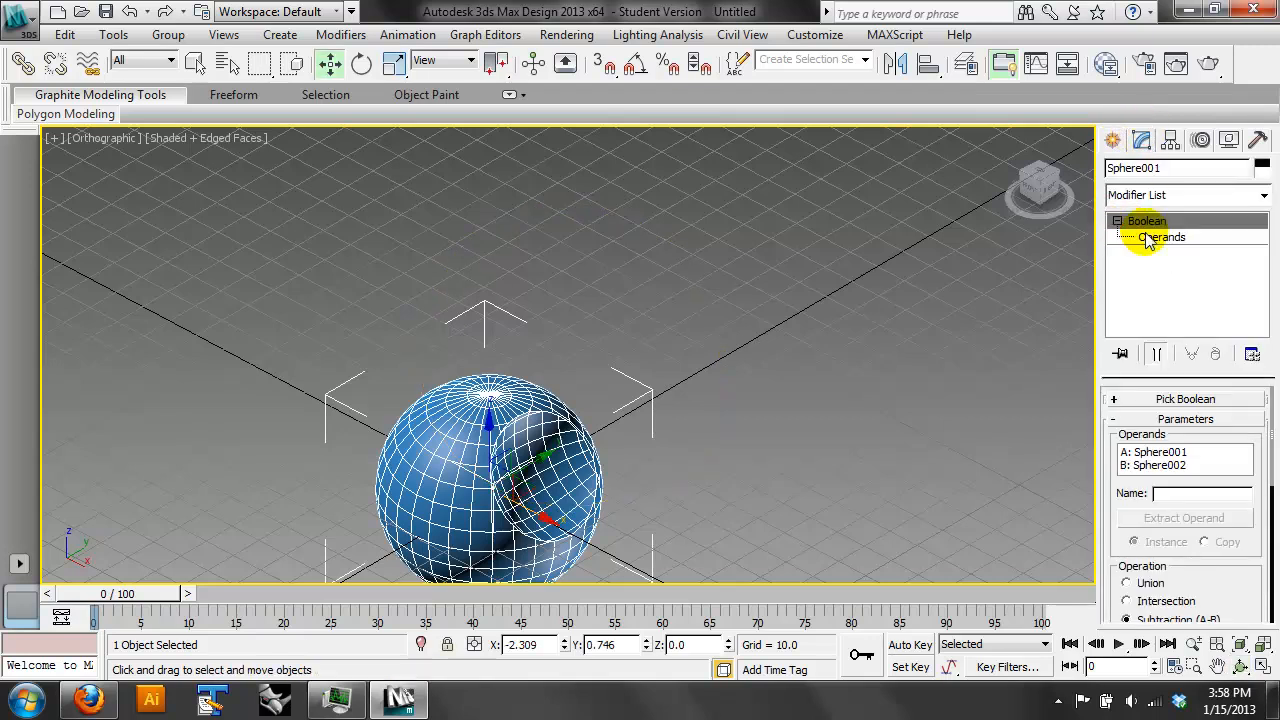
{"action": "left_click", "coordinate": [1150, 237]}
{"action": "left_click", "coordinate": [623, 445]}
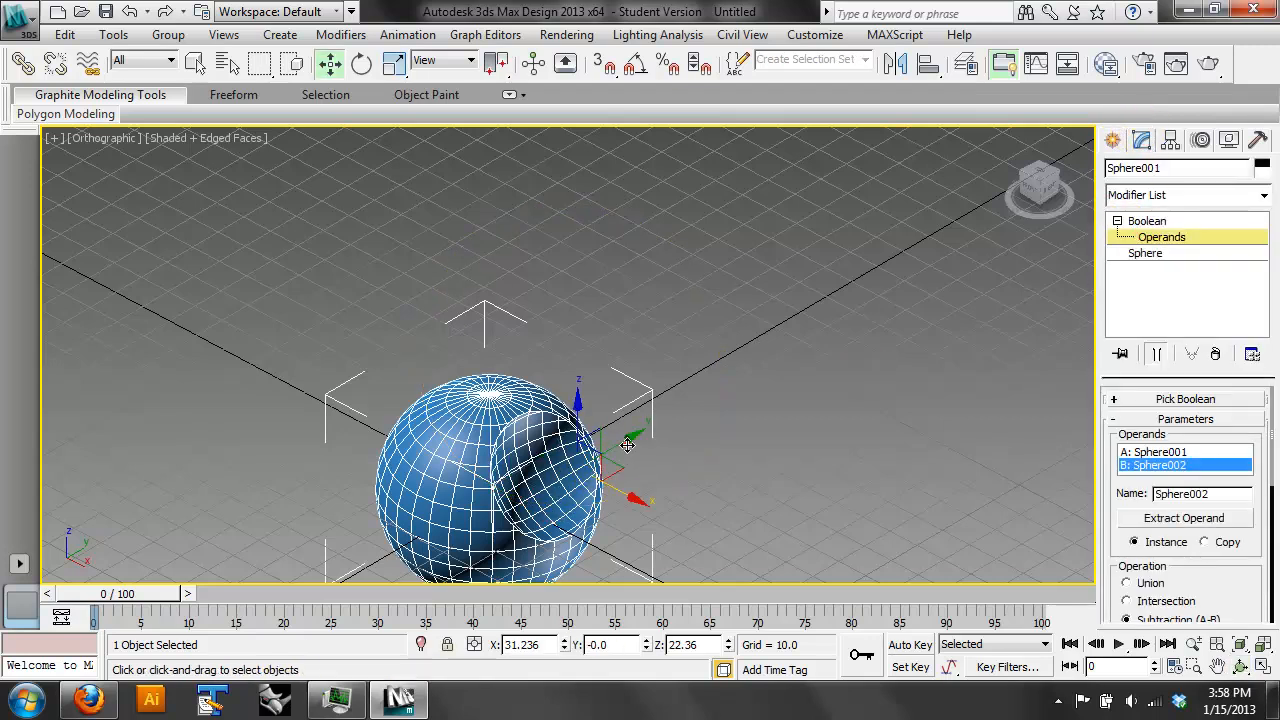
{"action": "left_click_drag", "start_coordinate": [623, 445], "coordinate": [519, 462]}
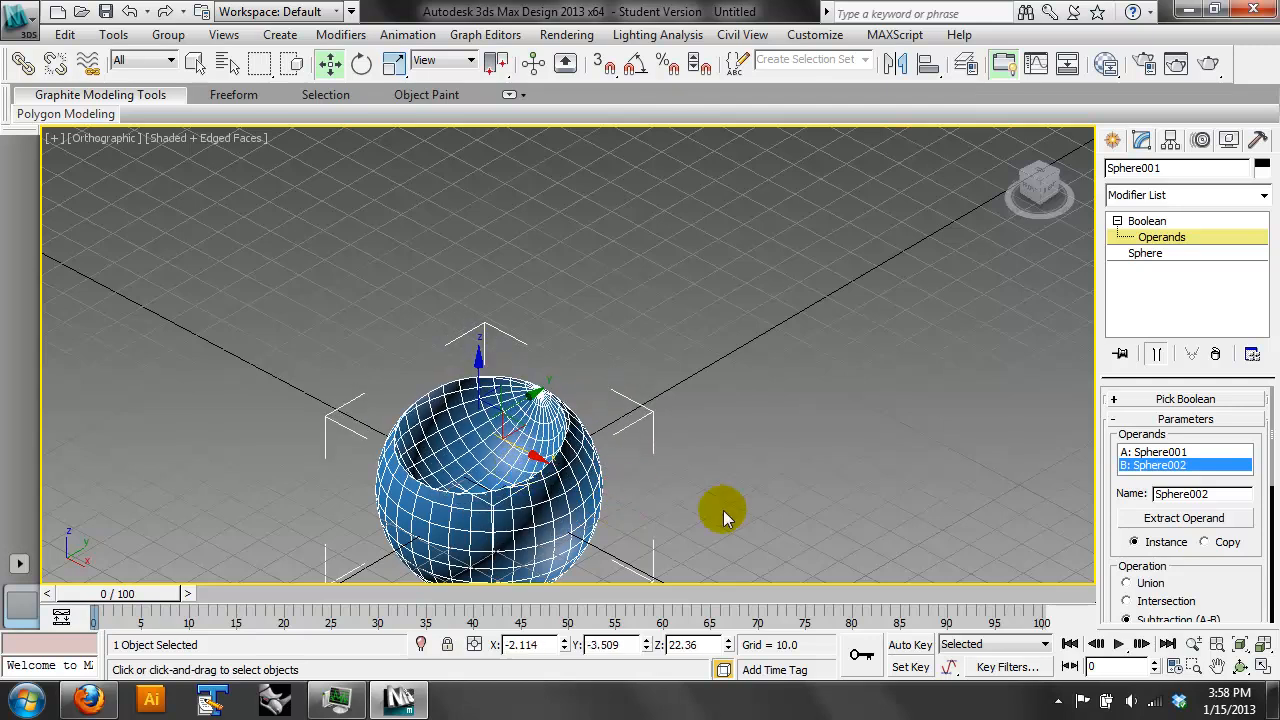
- Leave the Boolean's Operands level and delete the sphere Boolean from the scene
{"action": "left_click", "coordinate": [1256, 670]}
{"action": "left_click", "coordinate": [1241, 668]}
{"action": "left_click", "coordinate": [1262, 668]}
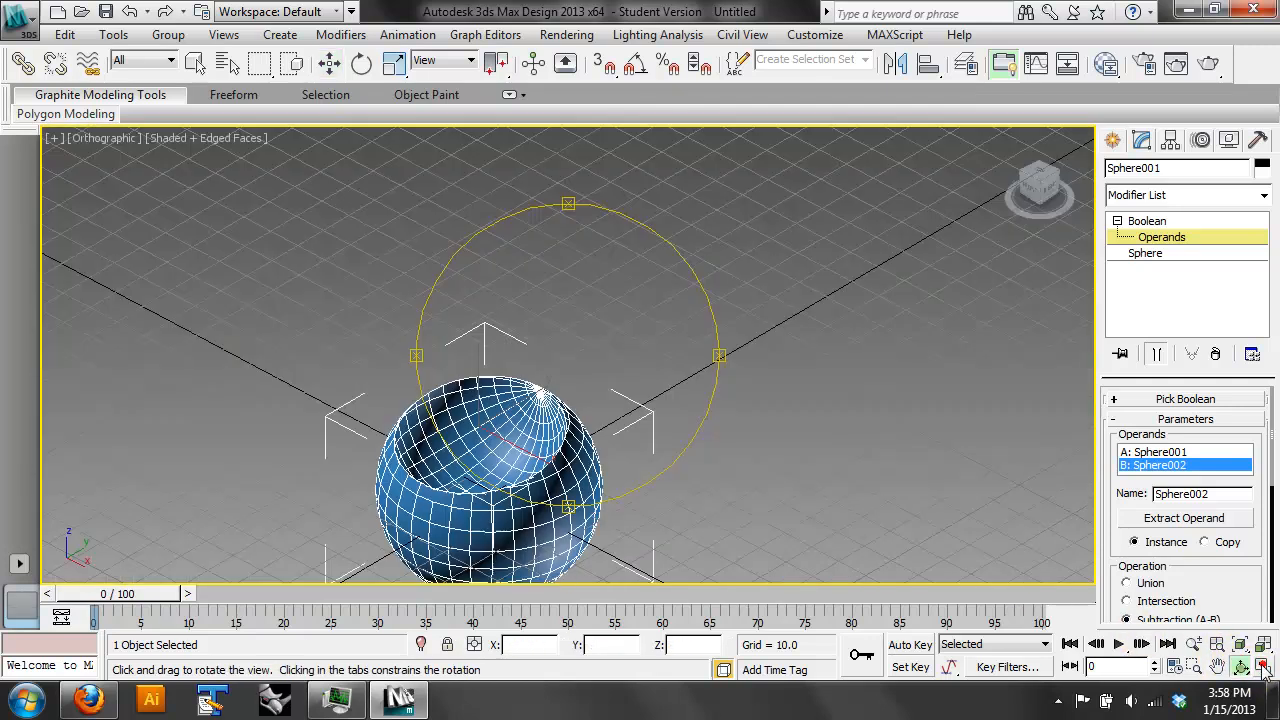
{"action": "left_click_drag", "start_coordinate": [566, 326], "coordinate": [757, 328]}
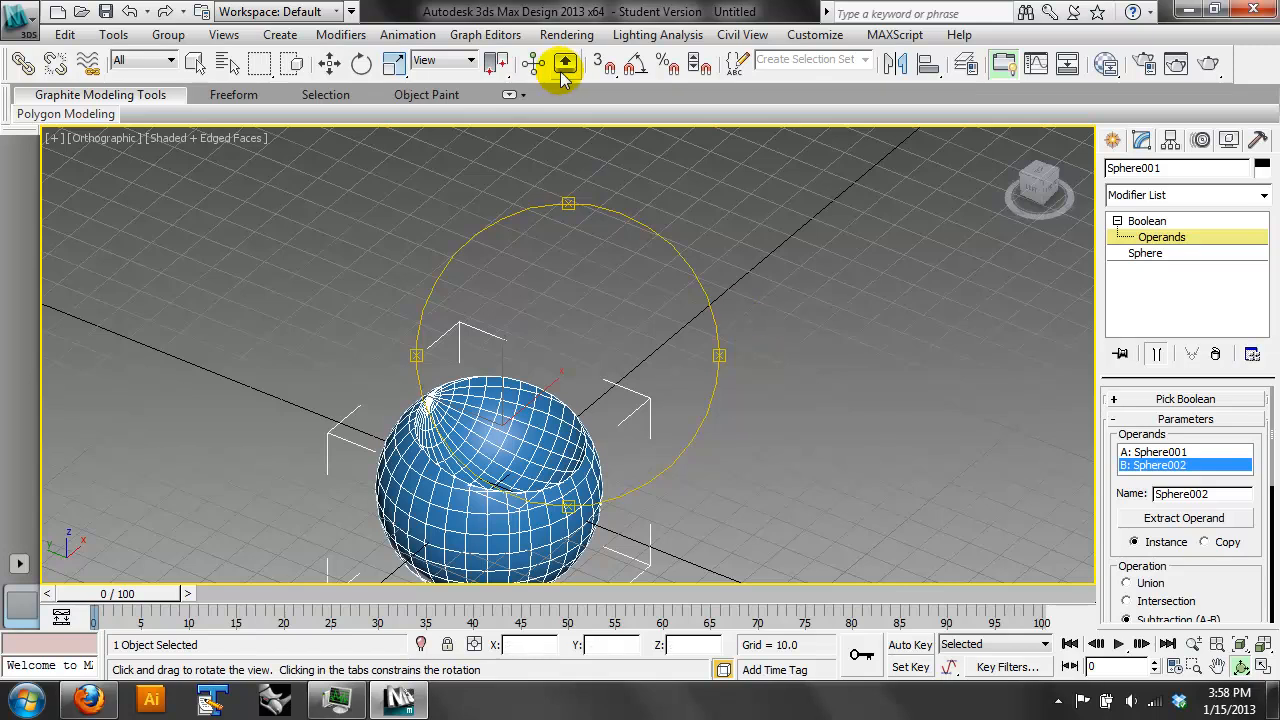
{"action": "left_click", "coordinate": [1157, 237]}
{"action": "left_click", "coordinate": [1155, 239]}
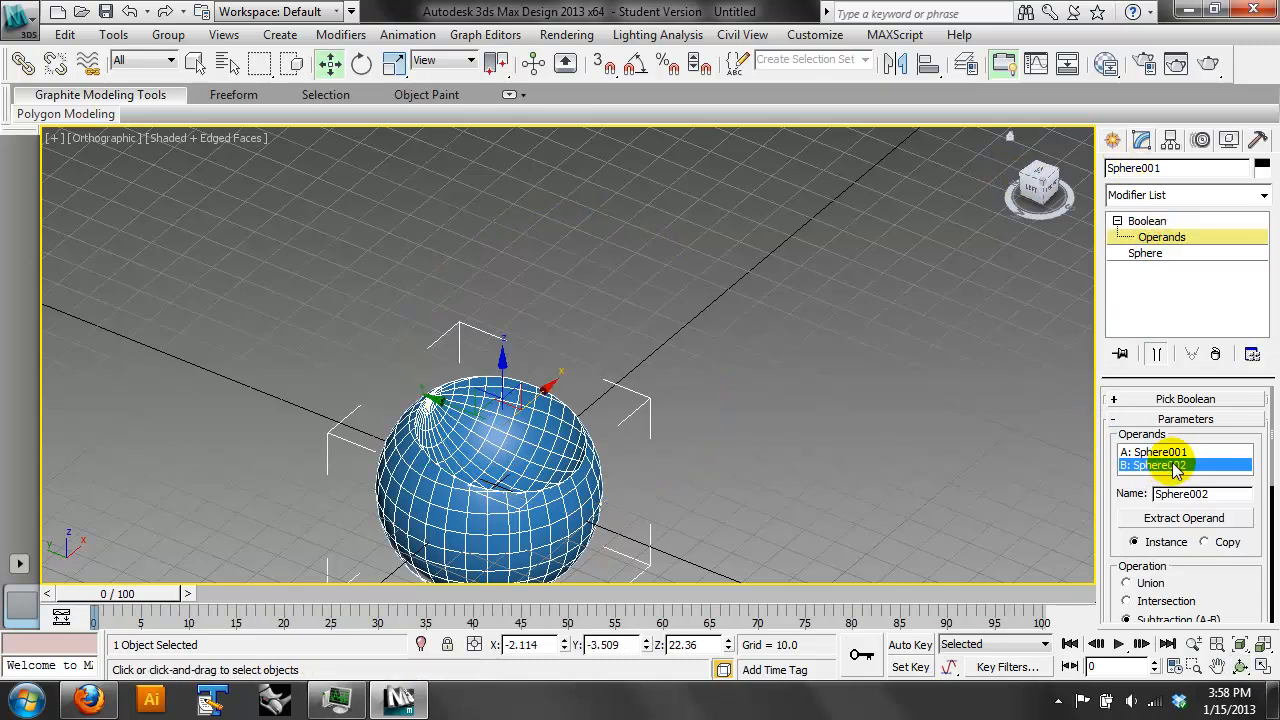
{"action": "left_click", "coordinate": [1147, 221]}
{"action": "left_click", "coordinate": [331, 64]}
{"action": "left_click_drag", "start_coordinate": [633, 321], "coordinate": [447, 493]}
{"action": "key", "text": "Delete"}
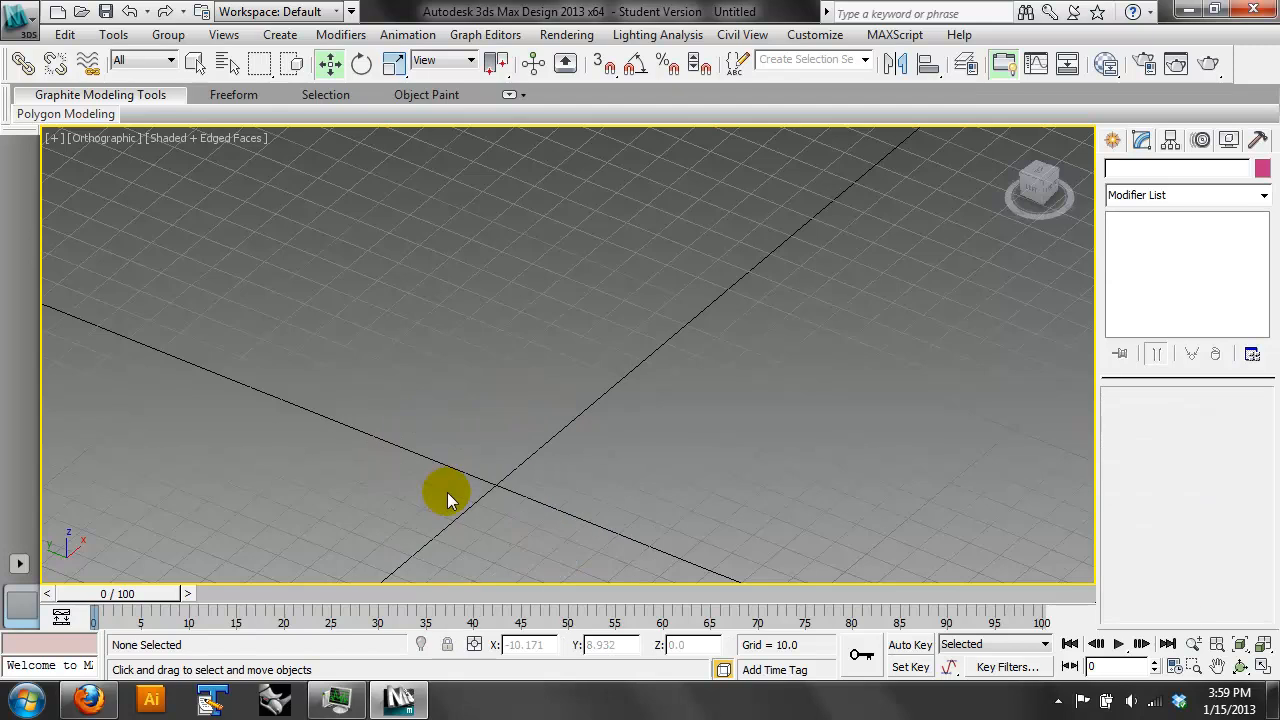
- Create a standard primitive box about 83 long, 91.3 wide and 32 high around the grid origin
{"action": "left_click", "coordinate": [1112, 140]}
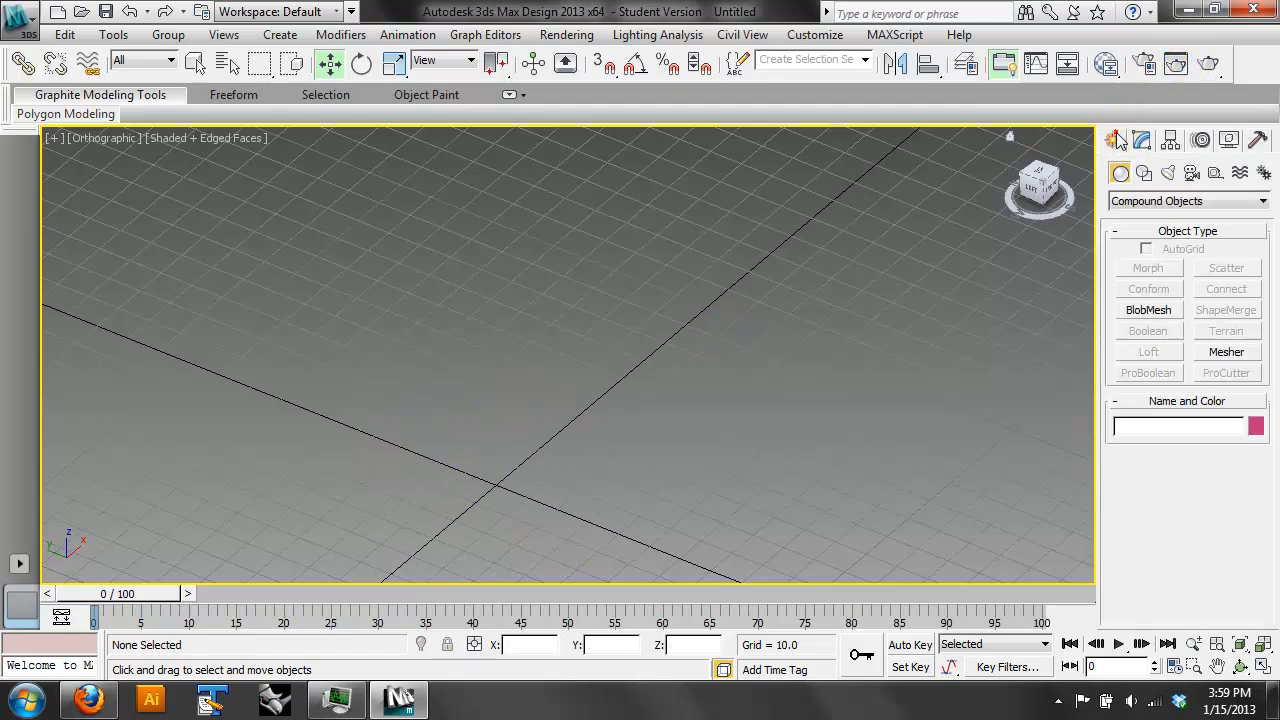
{"action": "left_click", "coordinate": [1128, 201]}
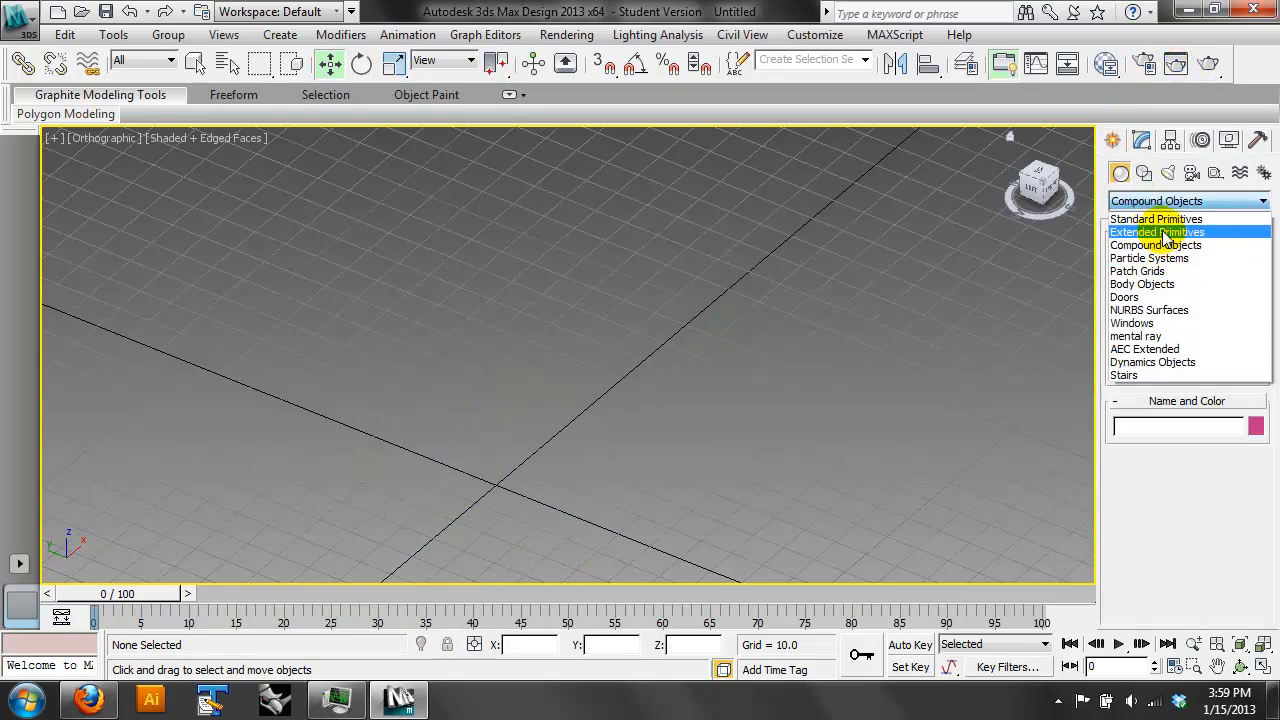
{"action": "left_click", "coordinate": [1150, 219]}
{"action": "left_click", "coordinate": [1149, 268]}
{"action": "left_click_drag", "start_coordinate": [500, 337], "coordinate": [560, 594]}
{"action": "left_click_drag", "start_coordinate": [564, 480], "coordinate": [566, 482]}
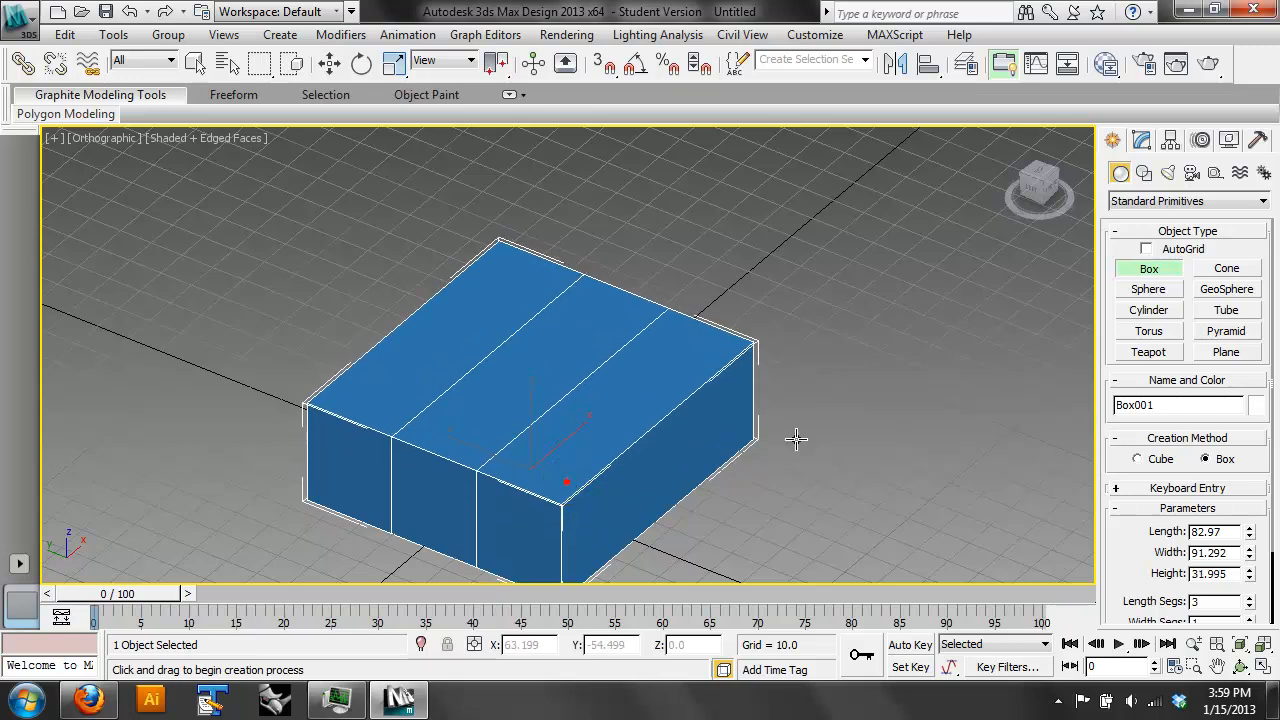
- Create a pyramid with a base about 47.3 by 54.7 beside the box and rotate it about -43 degrees around X
{"action": "left_click", "coordinate": [1226, 331]}
{"action": "left_click_drag", "start_coordinate": [900, 434], "coordinate": [968, 585]}
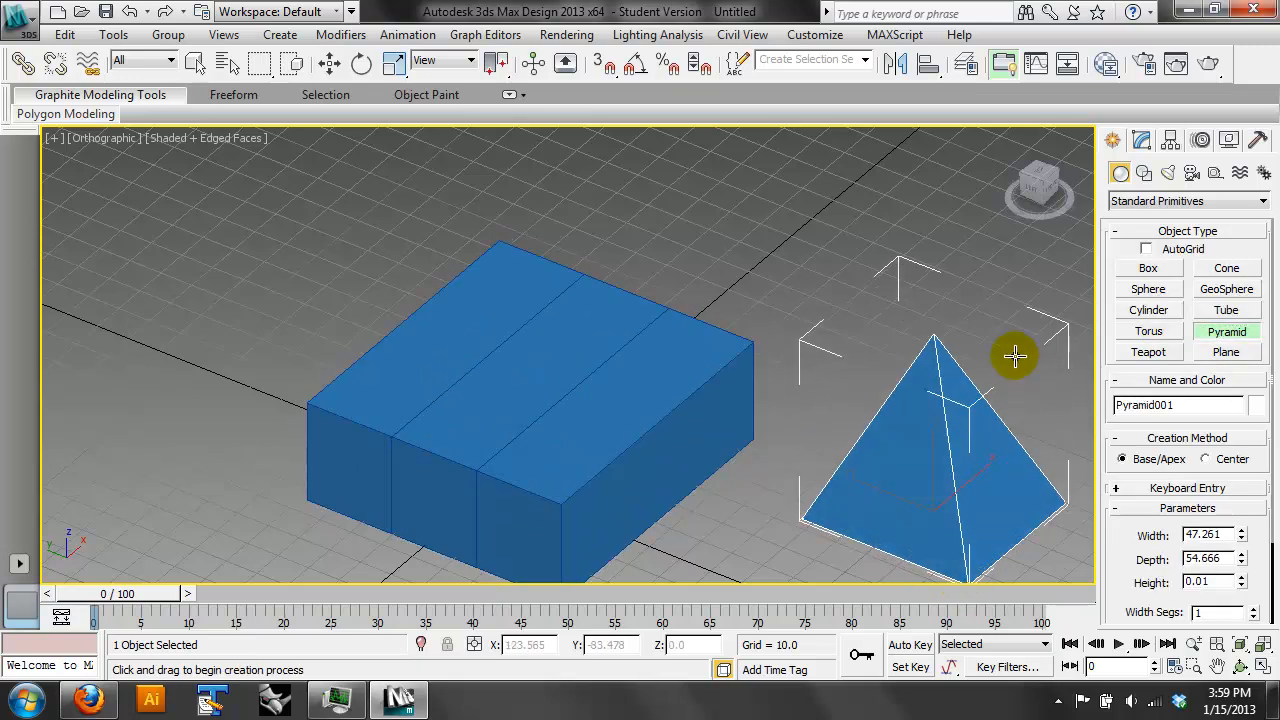
{"action": "left_click", "coordinate": [361, 63]}
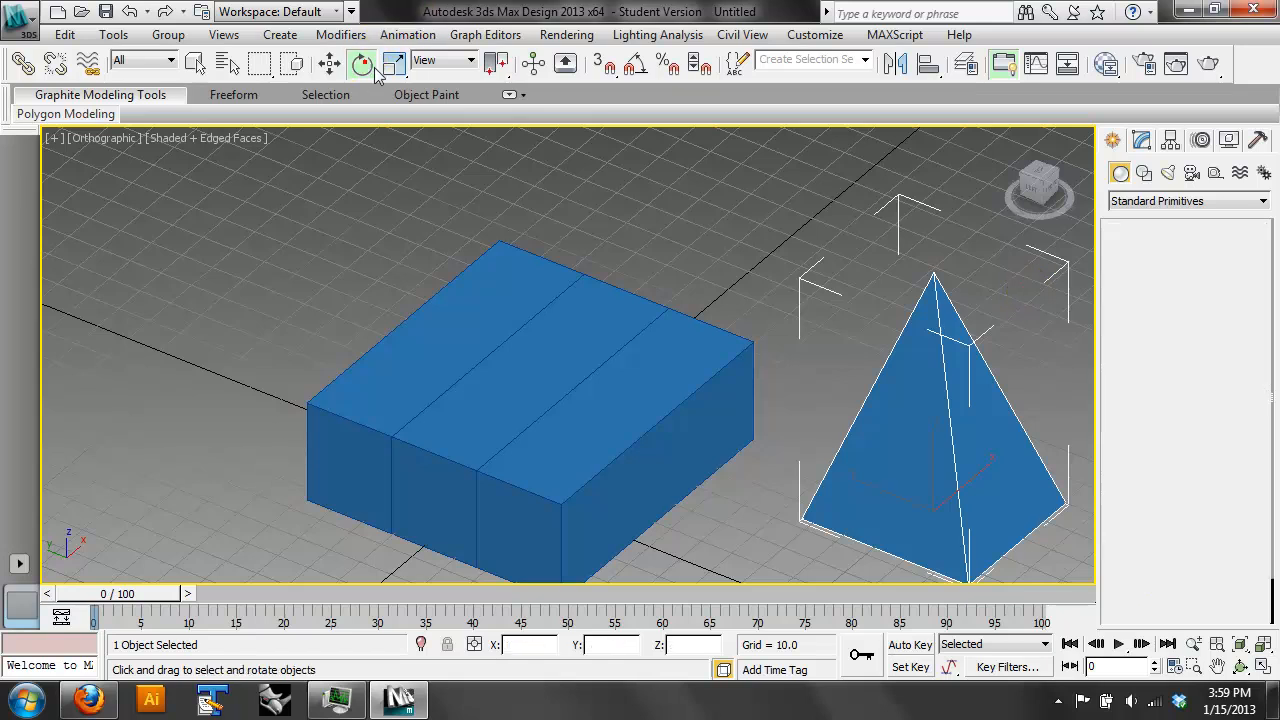
{"action": "left_click_drag", "start_coordinate": [945, 470], "coordinate": [915, 402]}
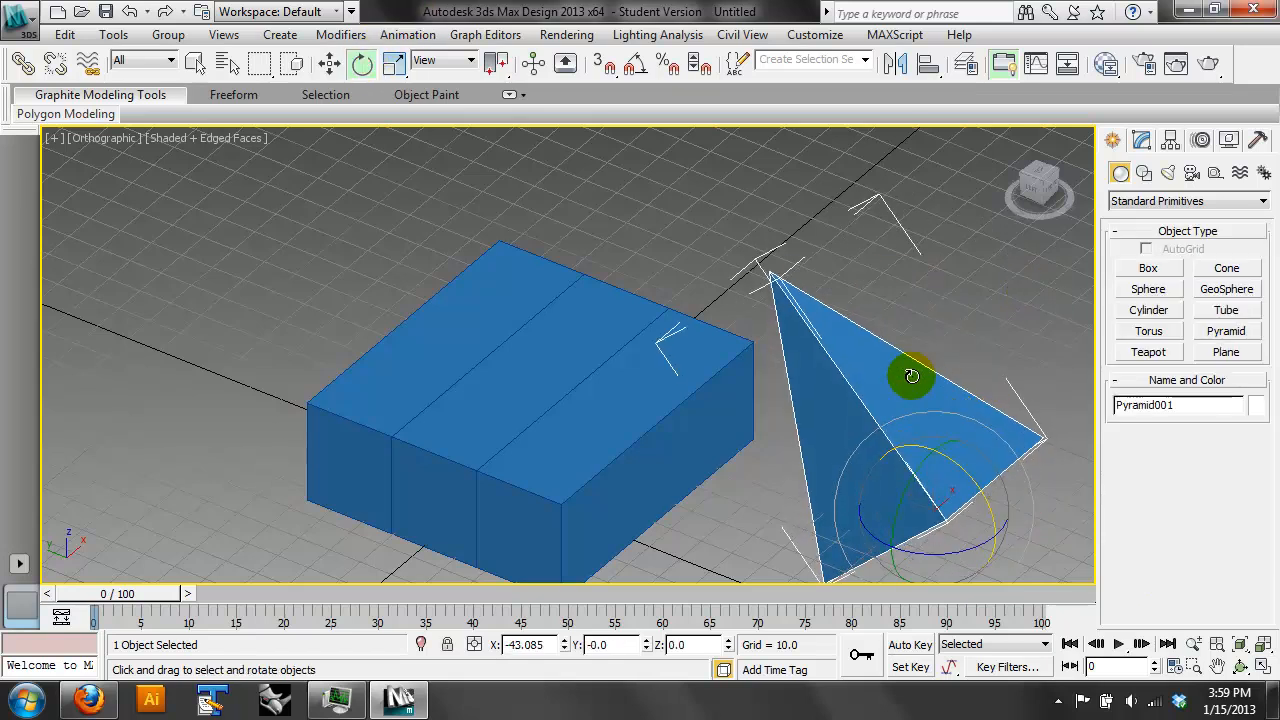
- Move the pyramid into the box to about X 24.6, Y -27.9, Z -10.7, so it cuts through the top and side
{"action": "left_click", "coordinate": [328, 62]}
{"action": "left_click", "coordinate": [669, 360]}
{"action": "left_click", "coordinate": [914, 346]}
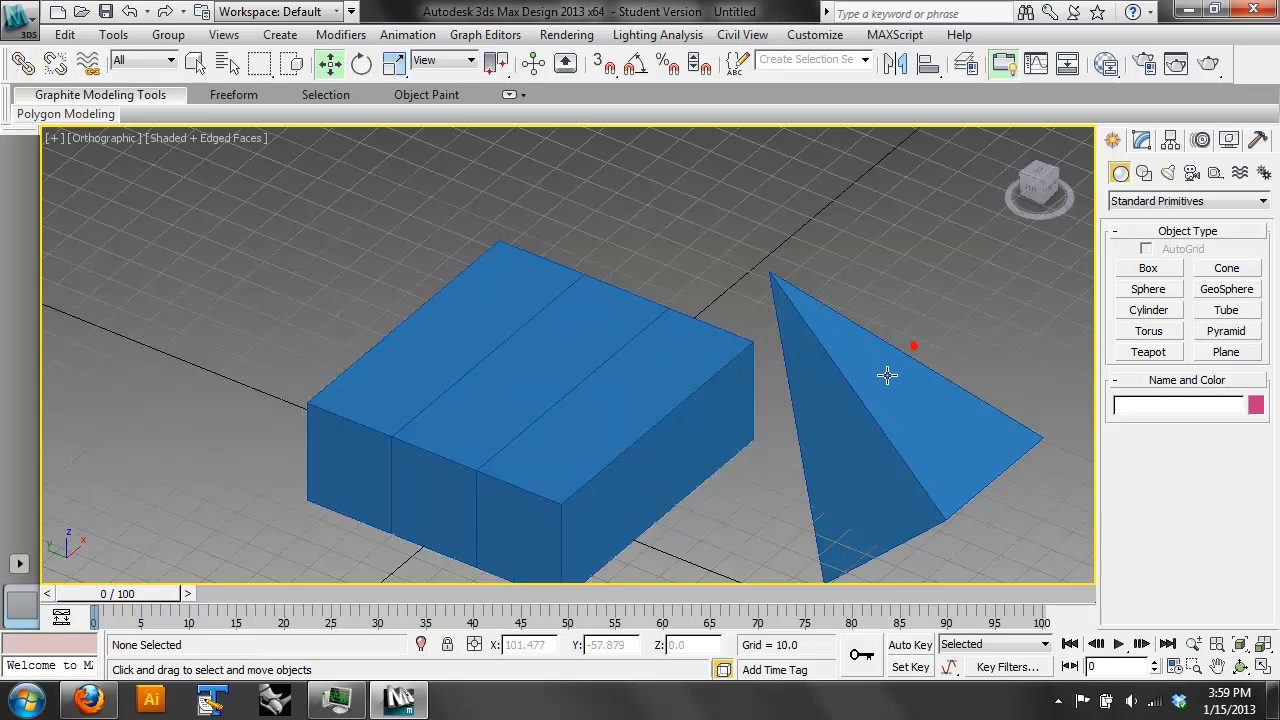
{"action": "left_click", "coordinate": [893, 366]}
{"action": "left_click_drag", "start_coordinate": [880, 494], "coordinate": [600, 428]}
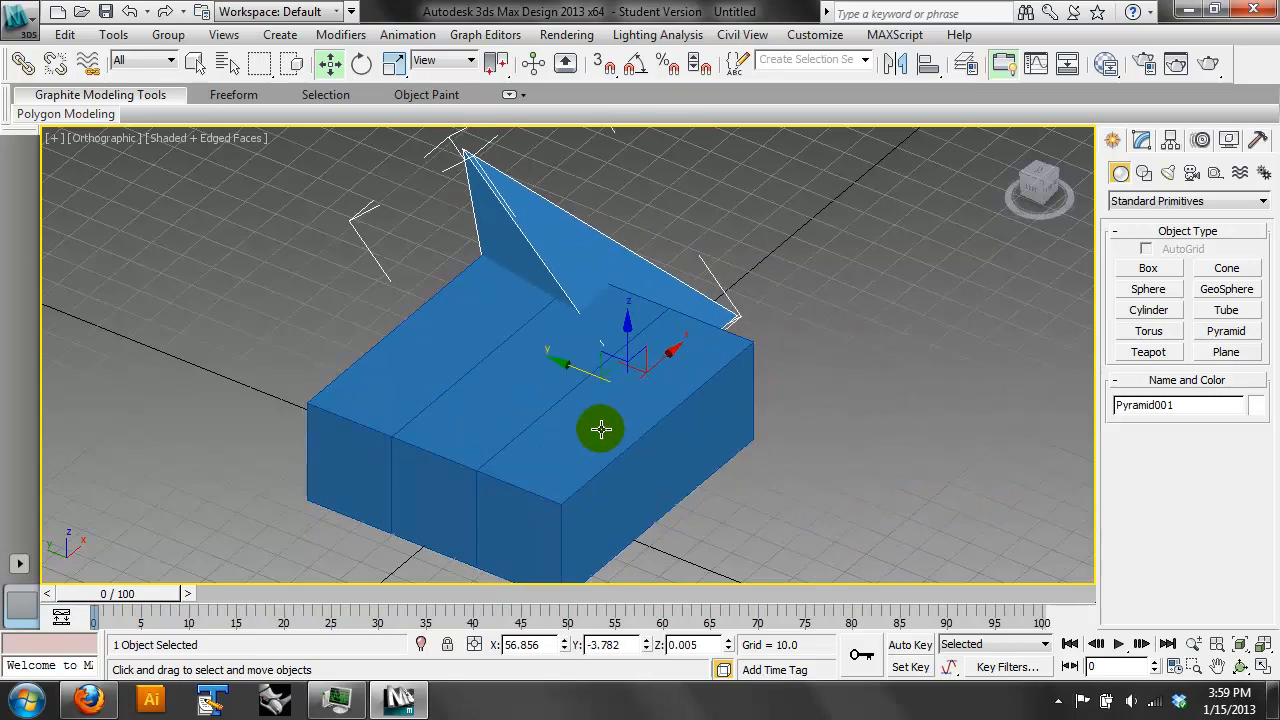
{"action": "left_click_drag", "start_coordinate": [657, 362], "coordinate": [642, 495]}
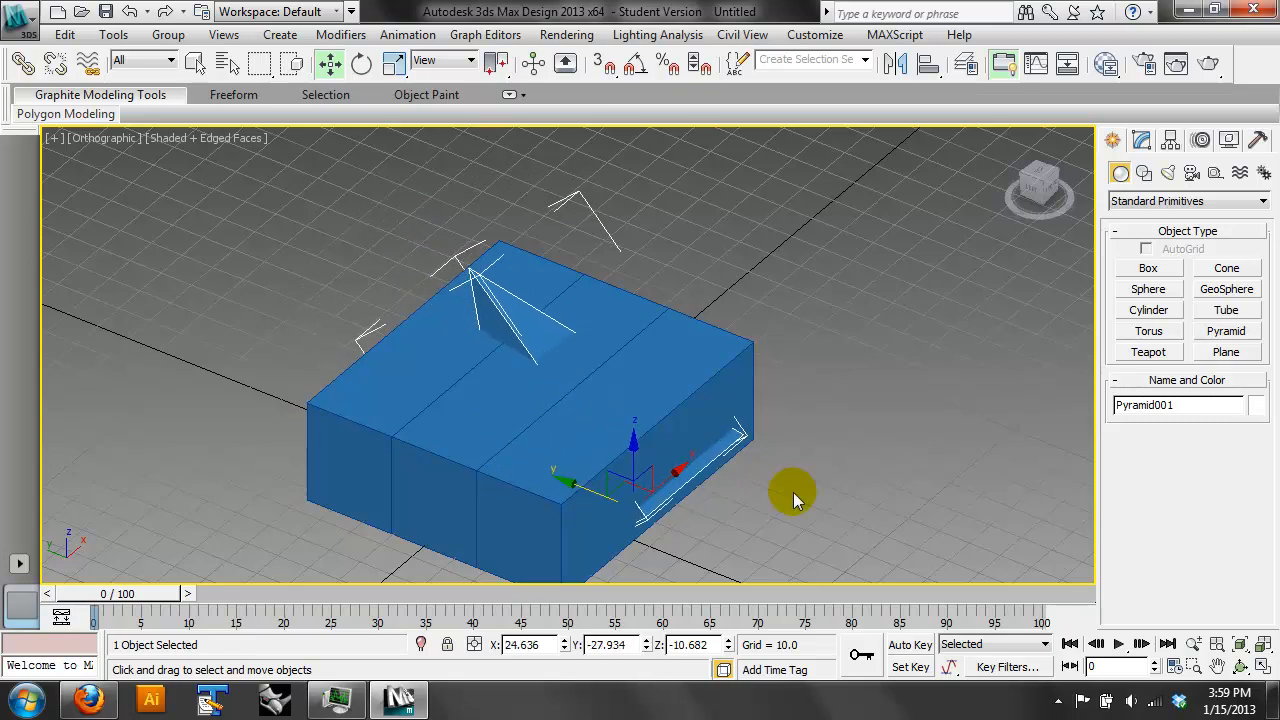
- Subtract the pyramid from the box with a Boolean compound object, picking the pyramid as Operand B
{"action": "left_click", "coordinate": [903, 520]}
{"action": "left_click", "coordinate": [750, 425]}
{"action": "left_click", "coordinate": [1141, 140]}
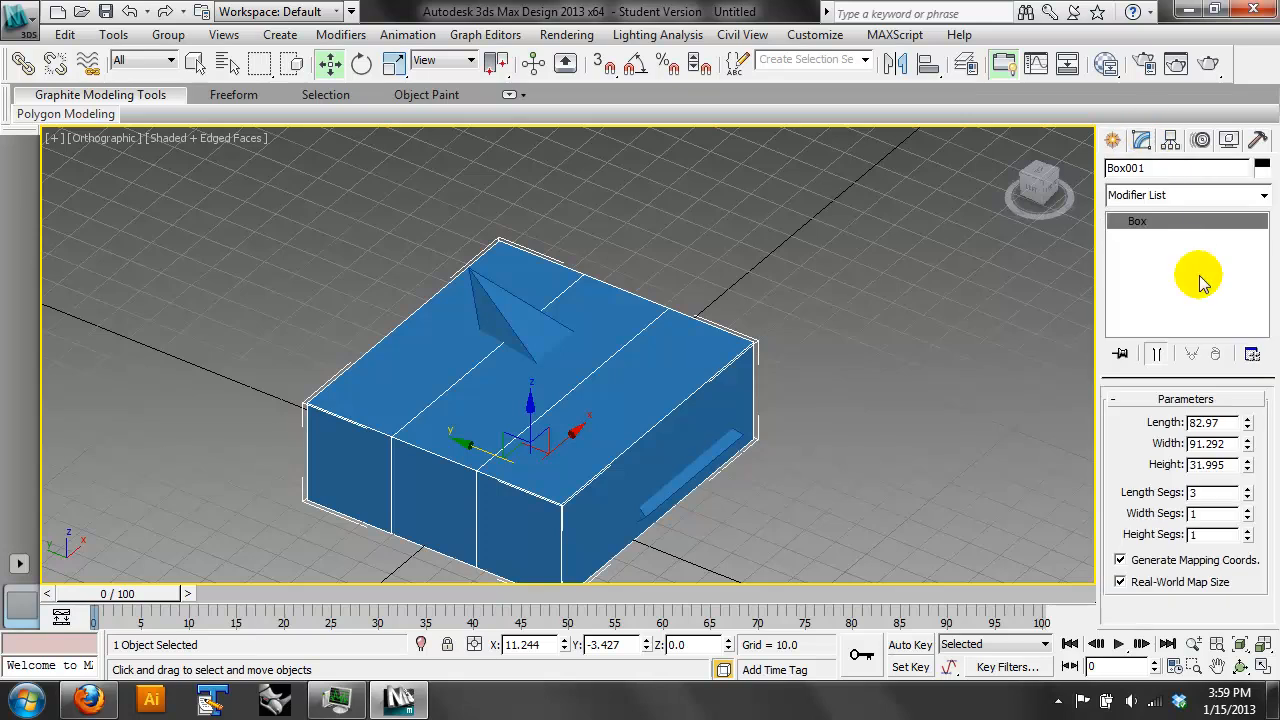
{"action": "left_click", "coordinate": [1112, 140]}
{"action": "left_click", "coordinate": [1172, 201]}
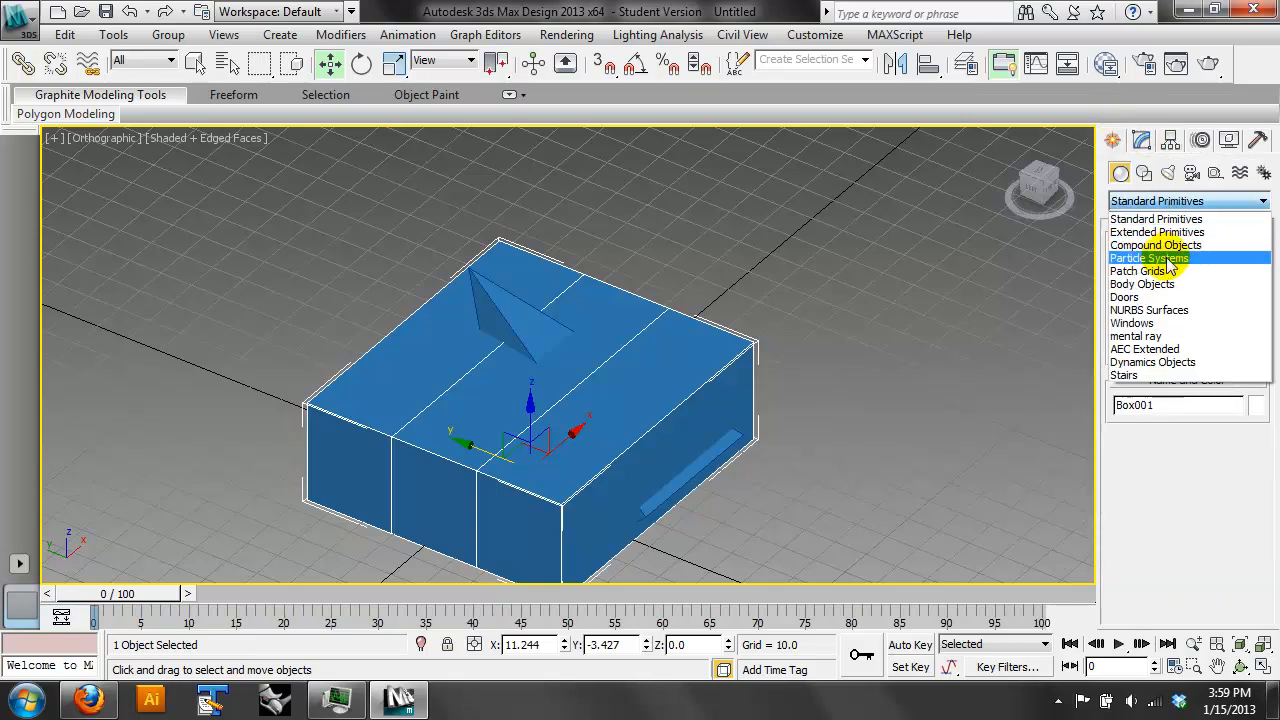
{"action": "left_click", "coordinate": [1157, 246]}
{"action": "left_click", "coordinate": [1160, 334]}
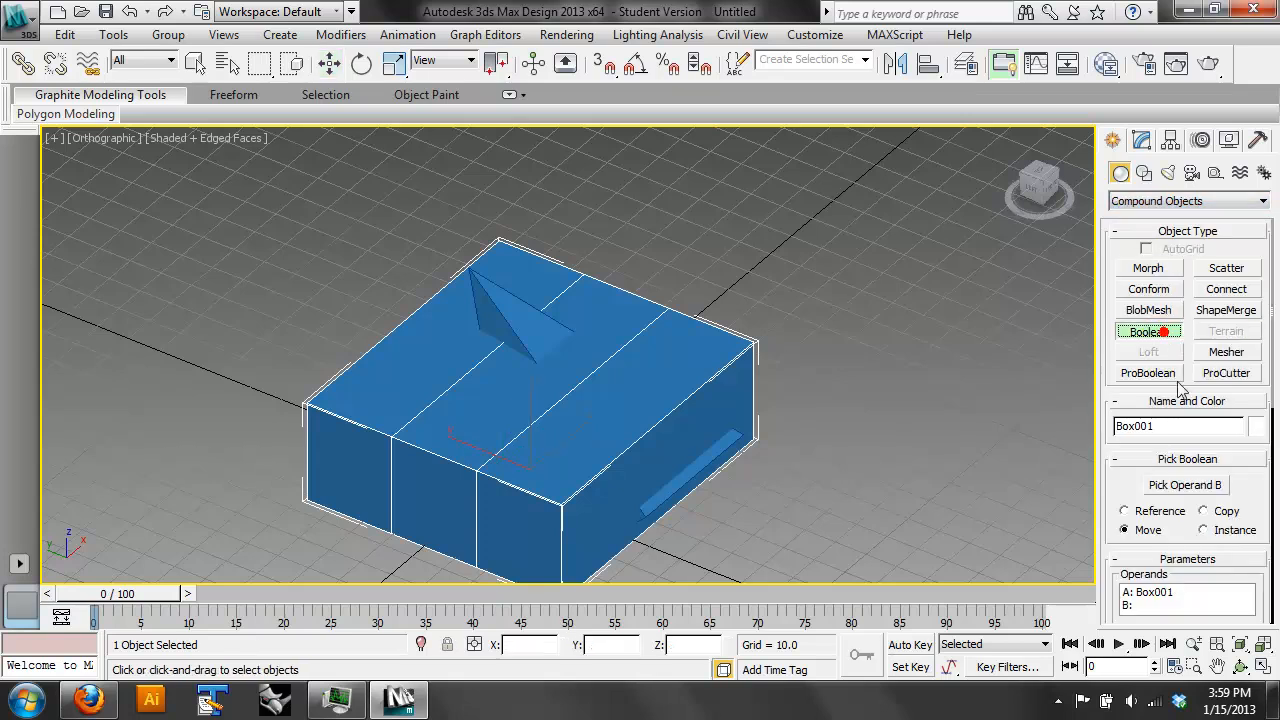
{"action": "left_click", "coordinate": [1183, 484]}
{"action": "left_click", "coordinate": [514, 323]}
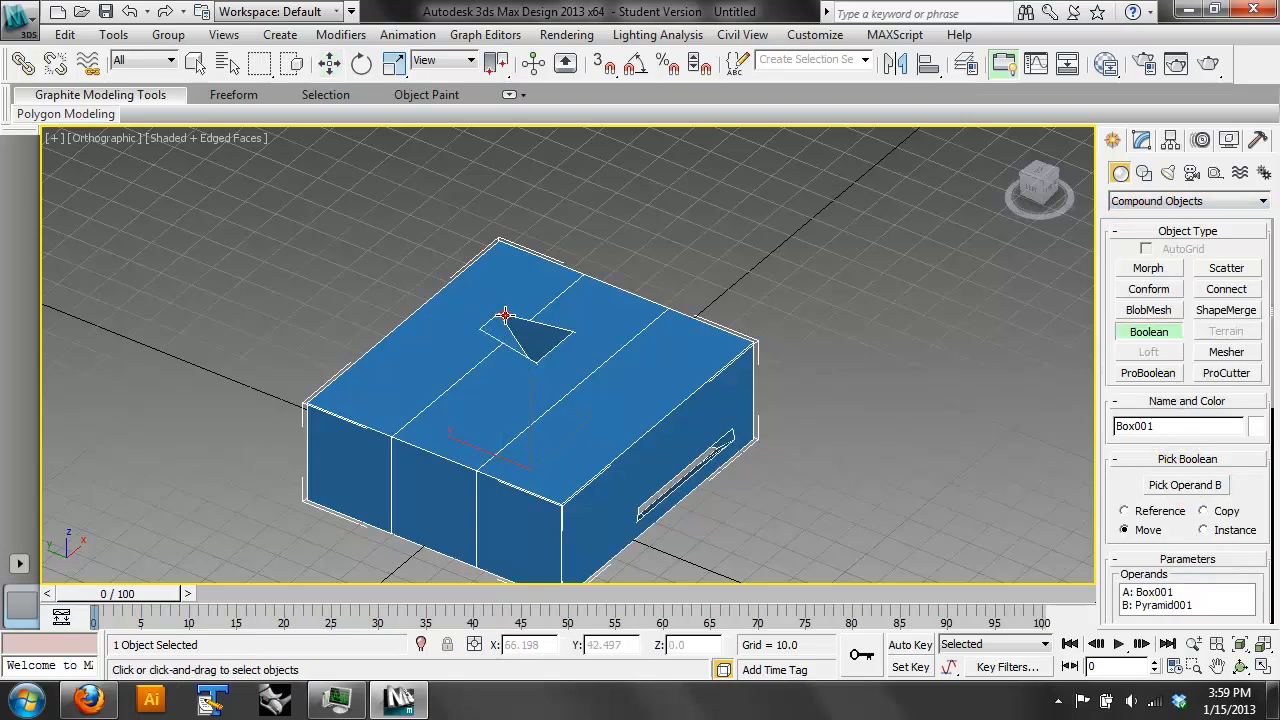
- At the Boolean's Operands level, move the box operand along Y to about 29.5
{"action": "left_click", "coordinate": [1240, 666]}
{"action": "left_click_drag", "start_coordinate": [689, 392], "coordinate": [528, 392]}
{"action": "middle_click_drag", "start_coordinate": [528, 392], "coordinate": [555, 274]}
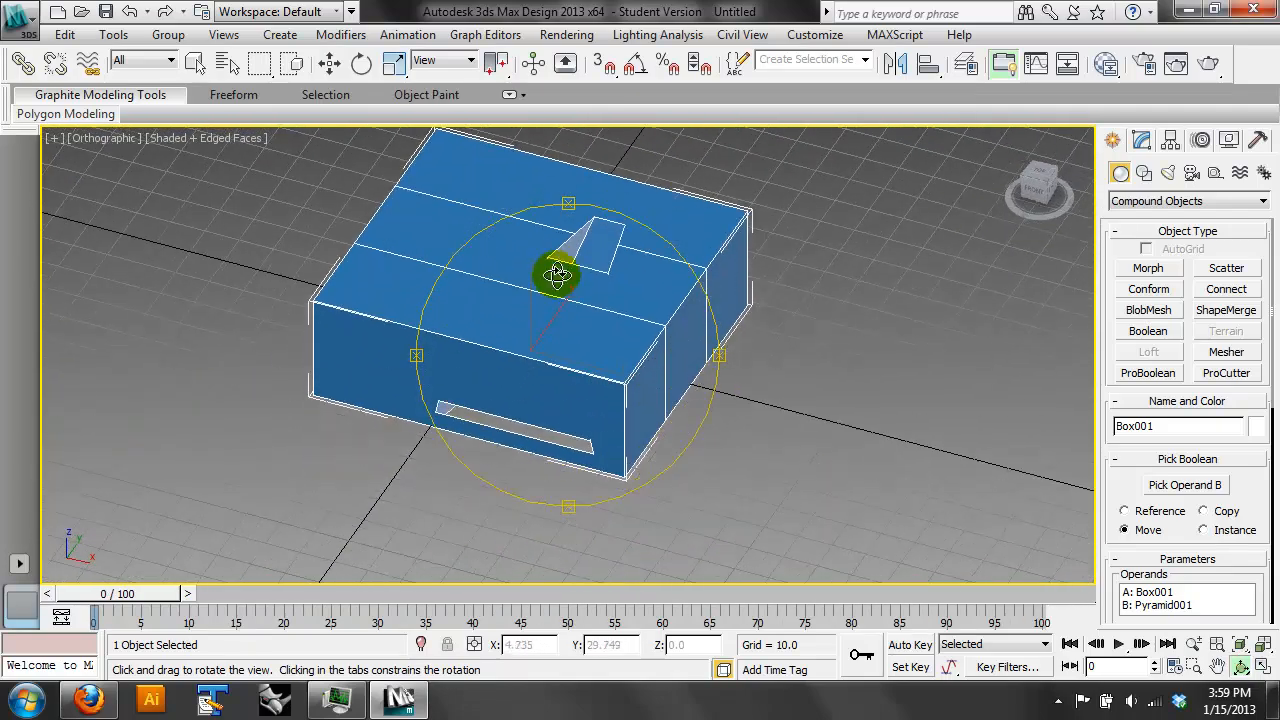
{"action": "left_click", "coordinate": [1141, 140]}
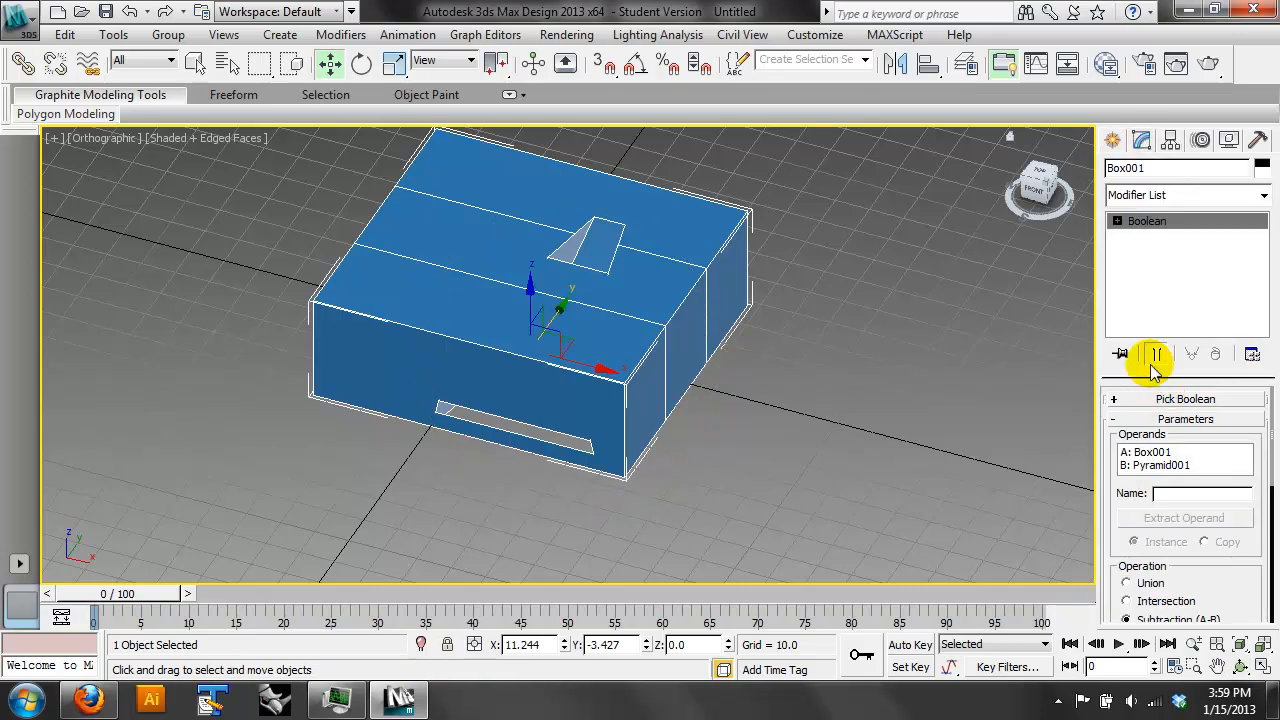
{"action": "left_click", "coordinate": [1155, 238]}
{"action": "left_click", "coordinate": [618, 232]}
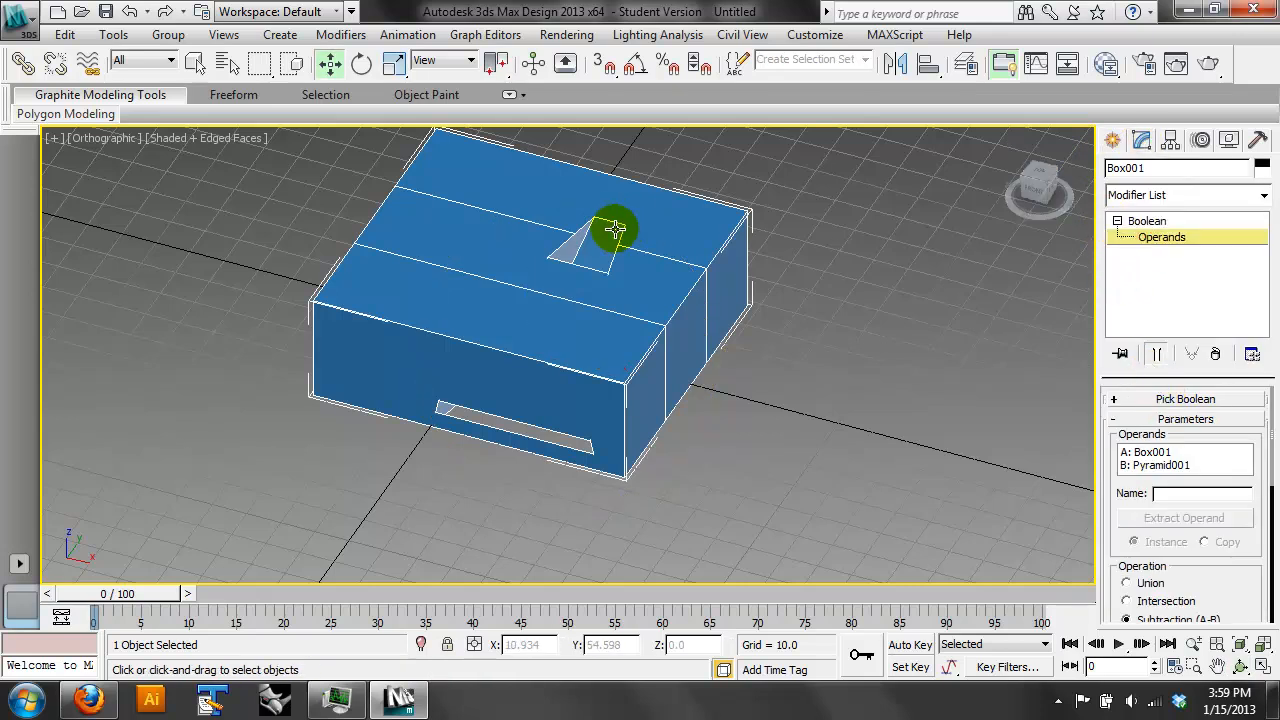
{"action": "left_click", "coordinate": [585, 345]}
{"action": "left_click_drag", "start_coordinate": [555, 318], "coordinate": [652, 263]}
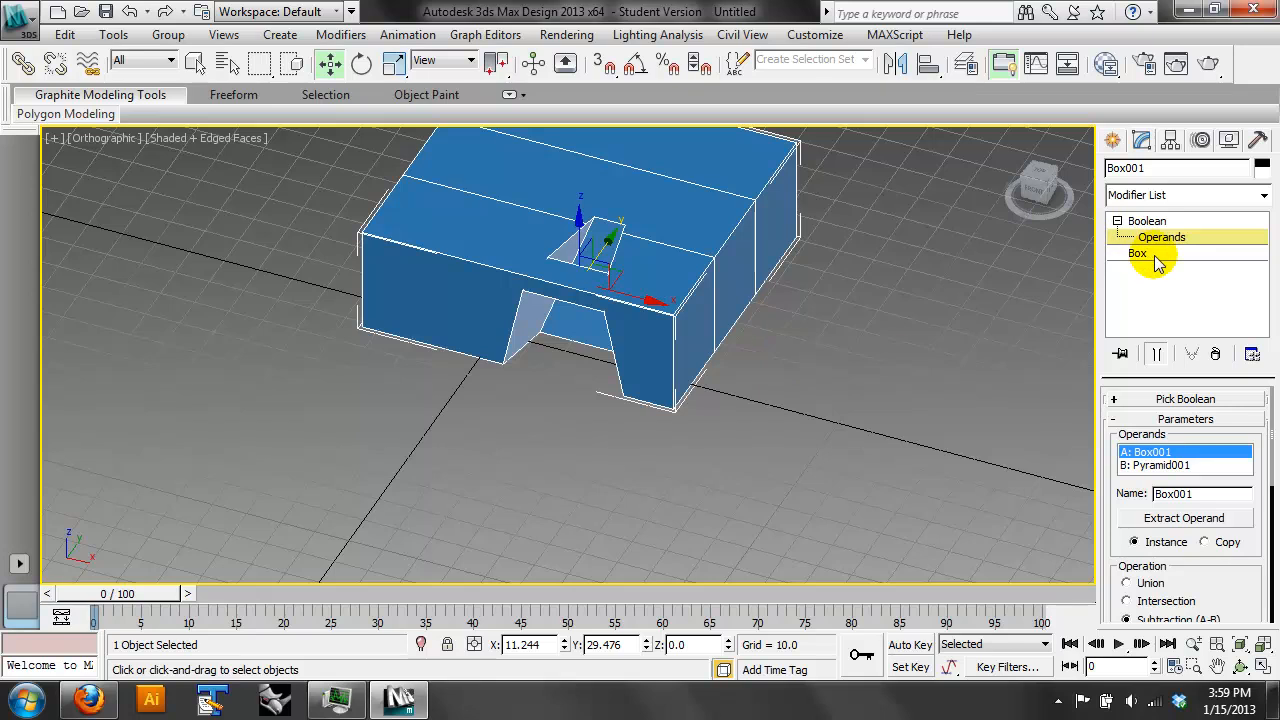
- Rotate the box operand slightly around the vertical axis relative to the pyramid cut
{"action": "left_click", "coordinate": [394, 63]}
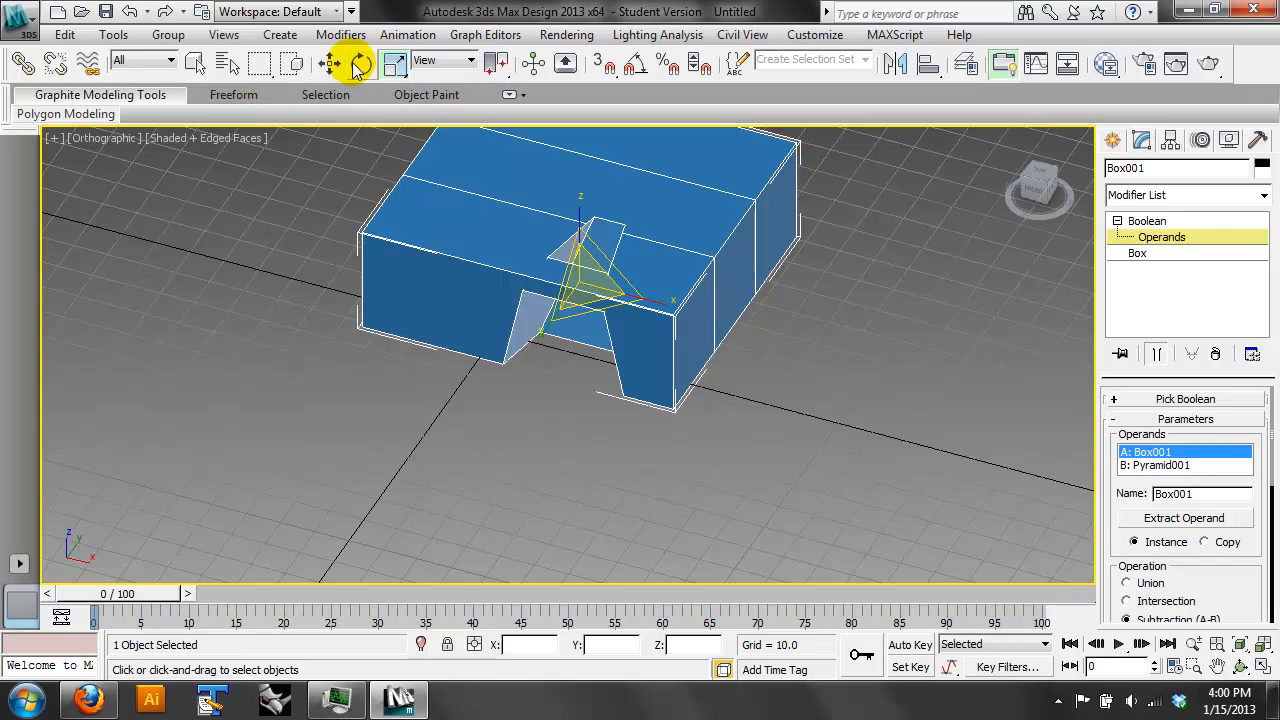
{"action": "left_click", "coordinate": [361, 63]}
{"action": "left_click_drag", "start_coordinate": [599, 318], "coordinate": [632, 316]}
{"action": "left_click", "coordinate": [330, 63]}
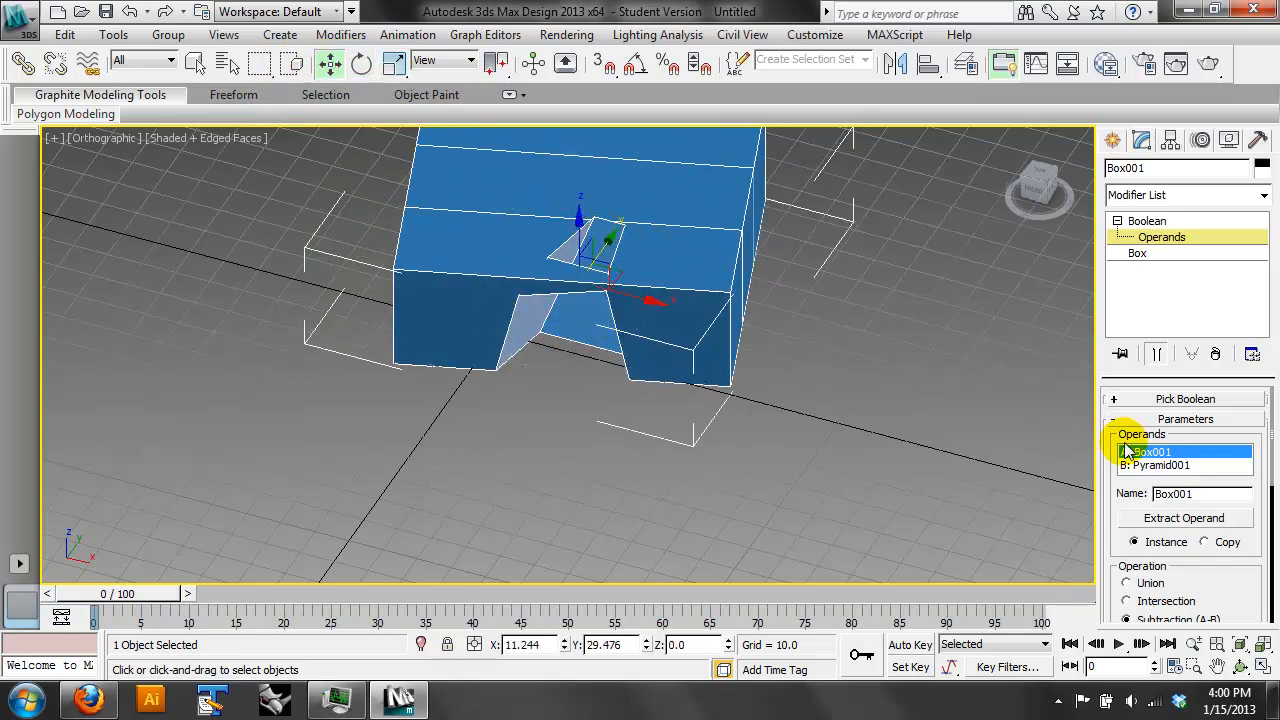
- Select the pyramid operand and rotate it to reshape the opening cut through the box
{"action": "left_click", "coordinate": [1155, 465]}
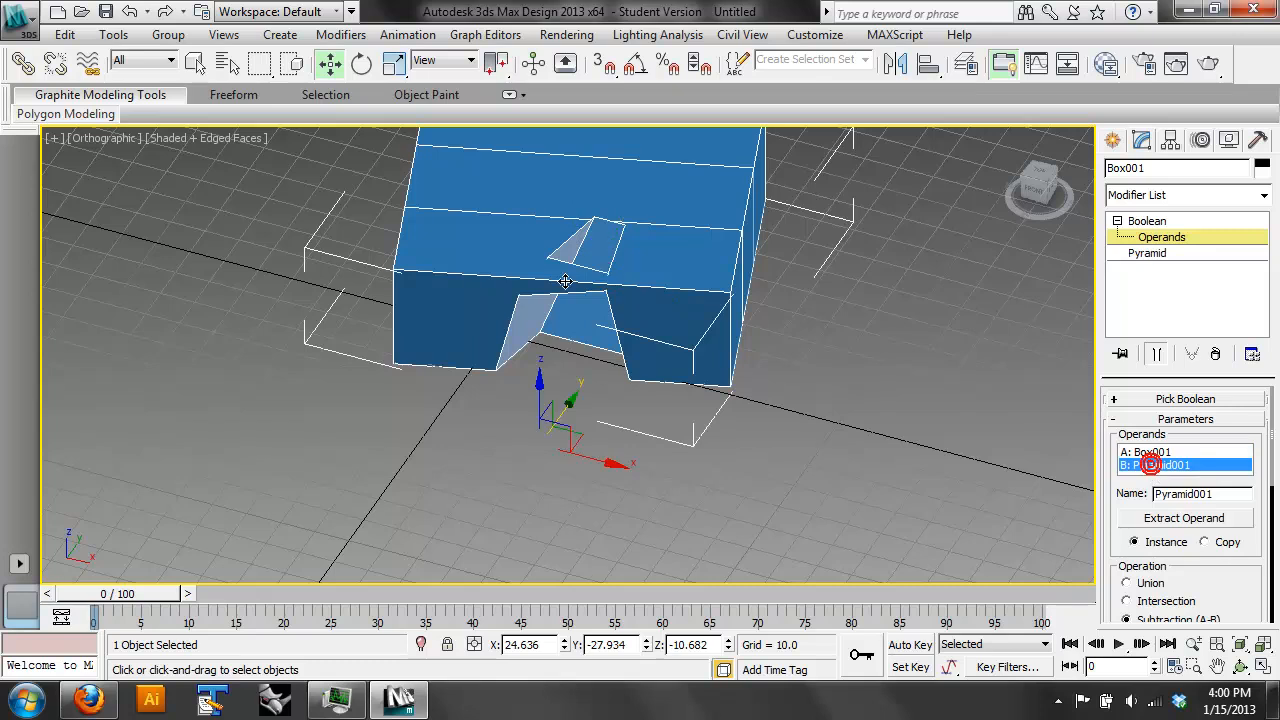
{"action": "left_click", "coordinate": [357, 63]}
{"action": "left_click_drag", "start_coordinate": [603, 473], "coordinate": [600, 440]}
{"action": "left_click_drag", "start_coordinate": [529, 400], "coordinate": [559, 397]}
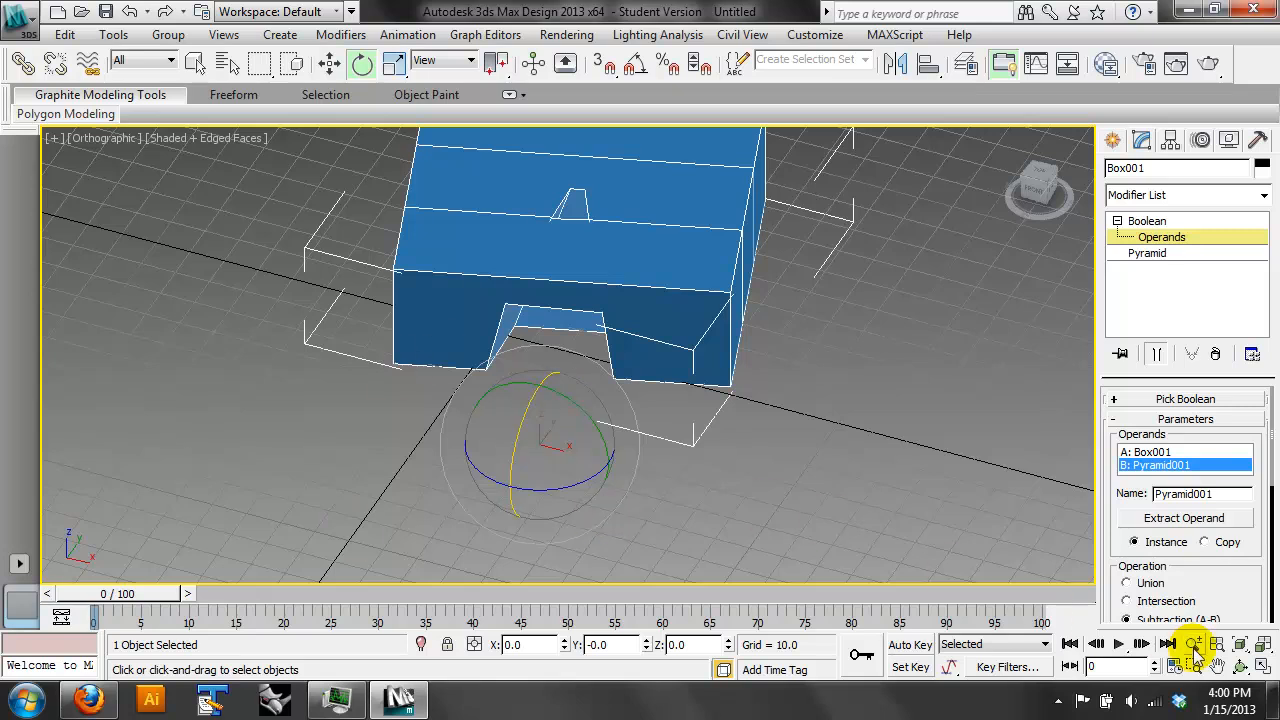
- Return to the Boolean's top level and add a Normal modifier to the cut box
{"action": "left_click", "coordinate": [1240, 666]}
{"action": "left_click_drag", "start_coordinate": [679, 319], "coordinate": [574, 398]}
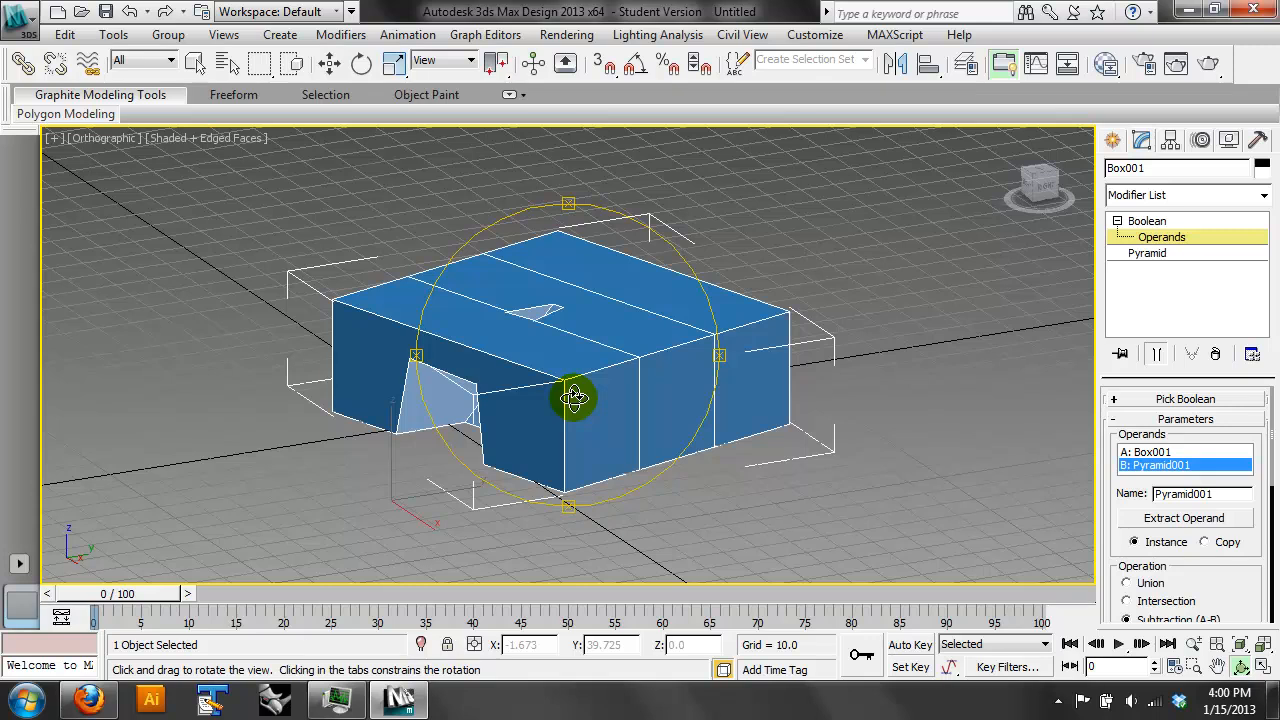
{"action": "left_click", "coordinate": [1143, 222]}
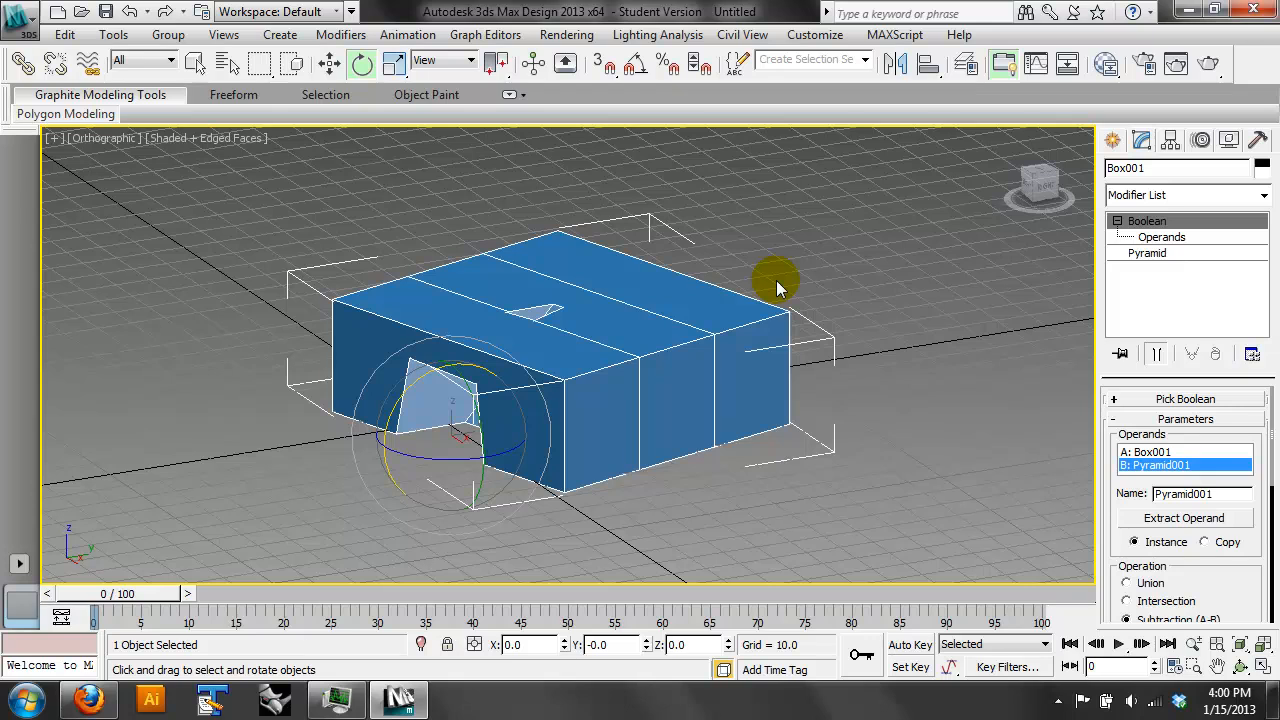
{"action": "left_click", "coordinate": [1263, 195]}
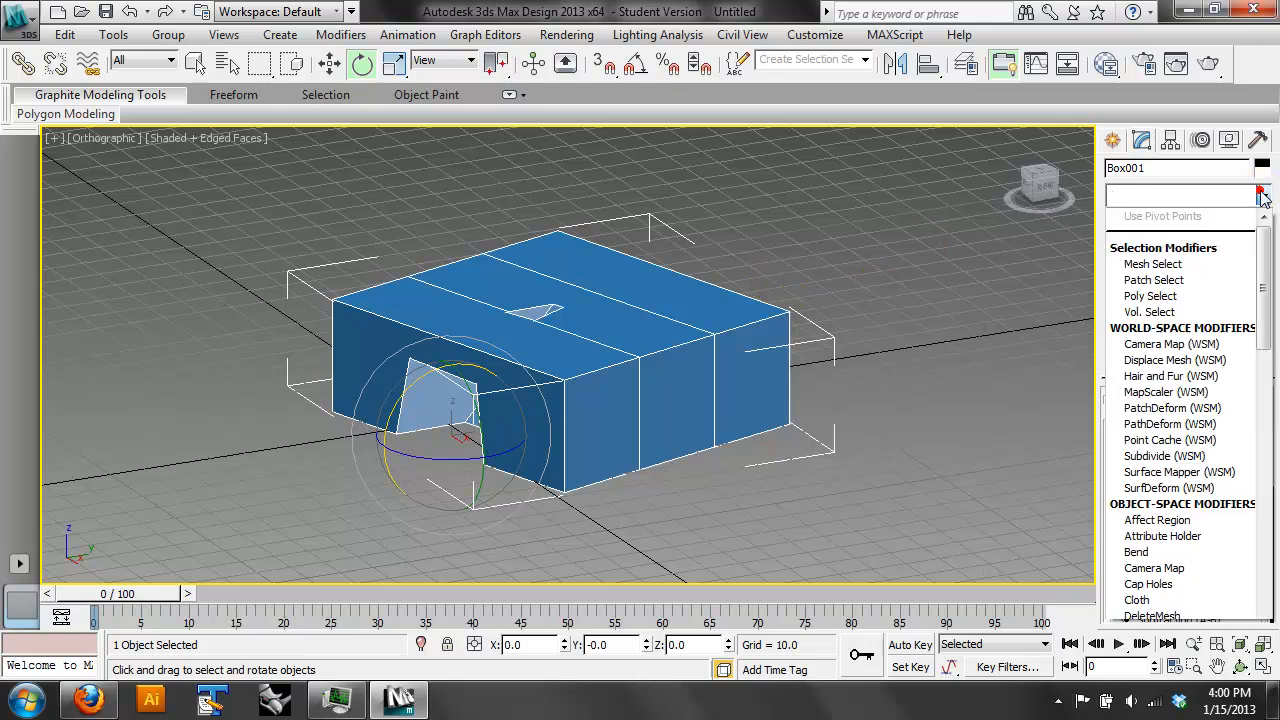
{"action": "left_click_drag", "start_coordinate": [1263, 230], "coordinate": [1257, 357]}
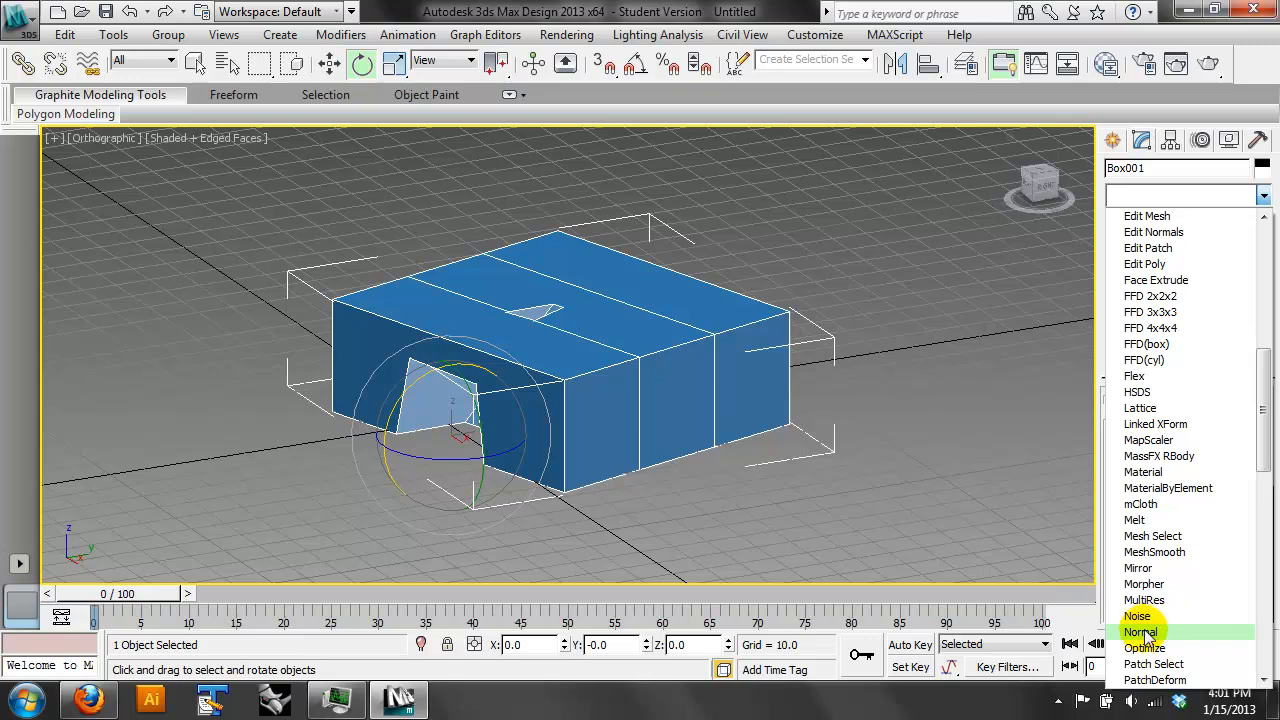
{"action": "left_click", "coordinate": [1150, 632]}
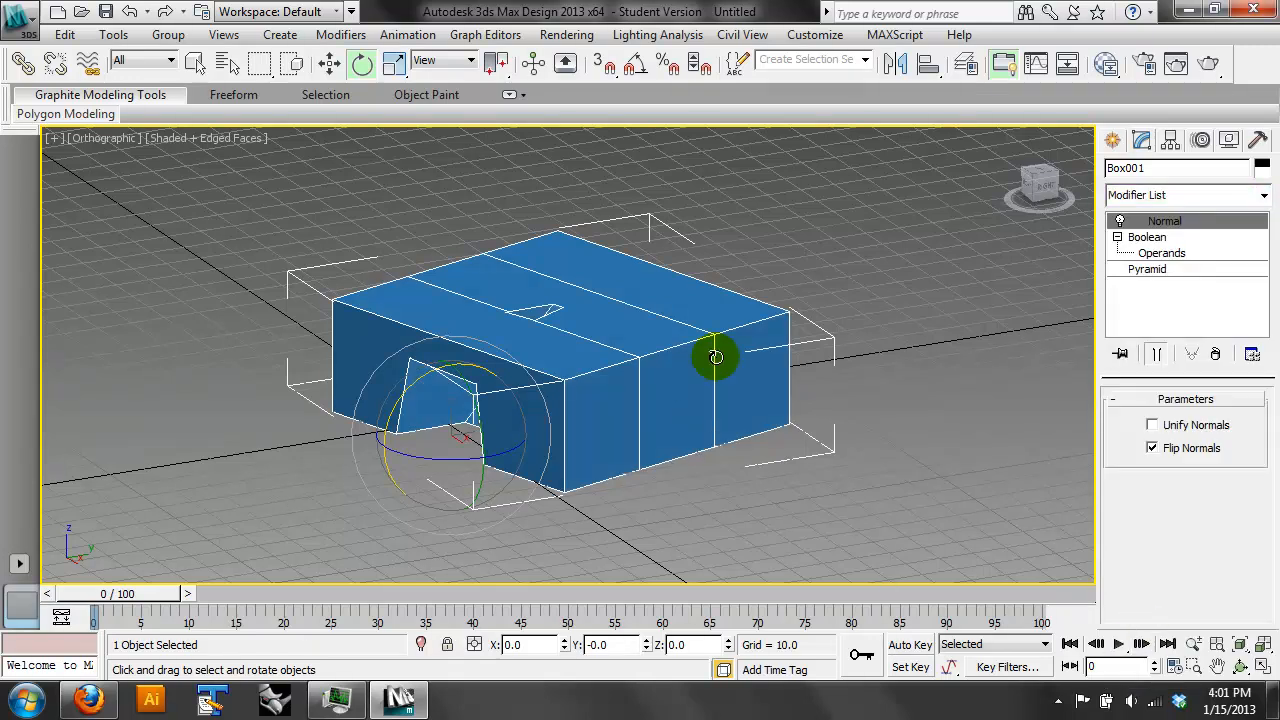
- Turn the Normal modifier's Flip Normals option off and back on to compare the cut's inner faces
{"action": "left_click", "coordinate": [1168, 450]}
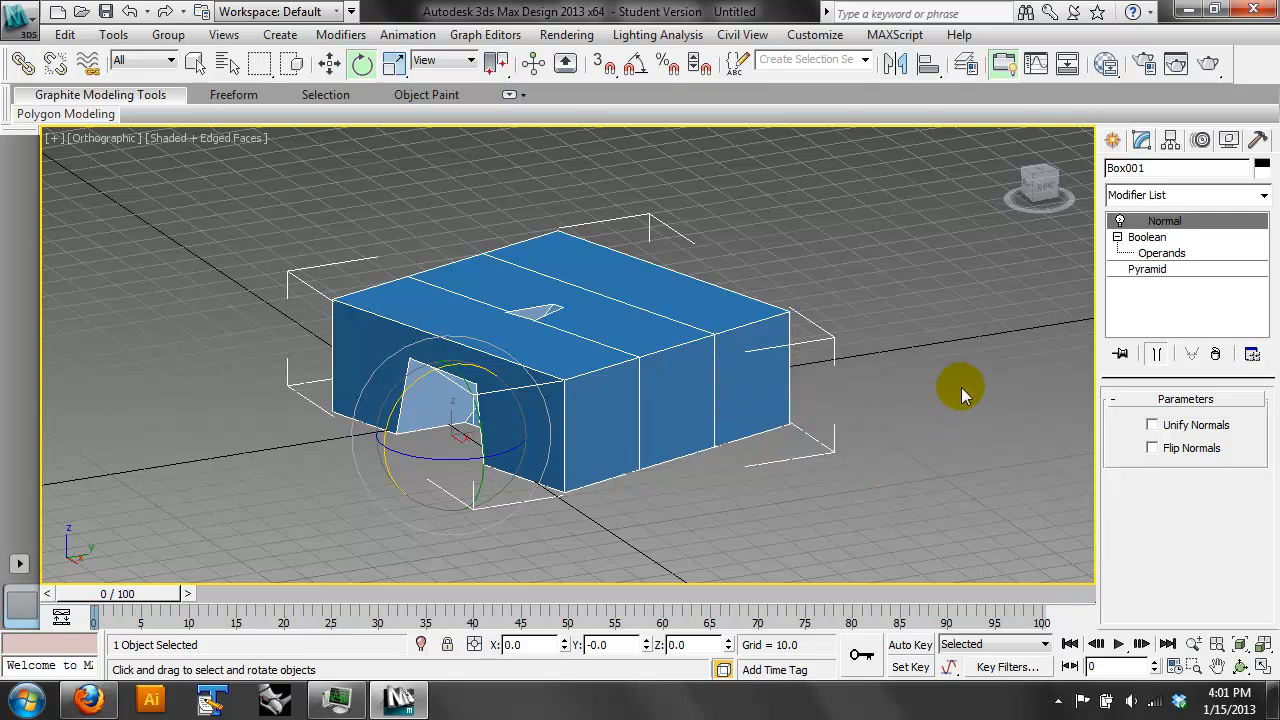
{"action": "left_click", "coordinate": [330, 63]}
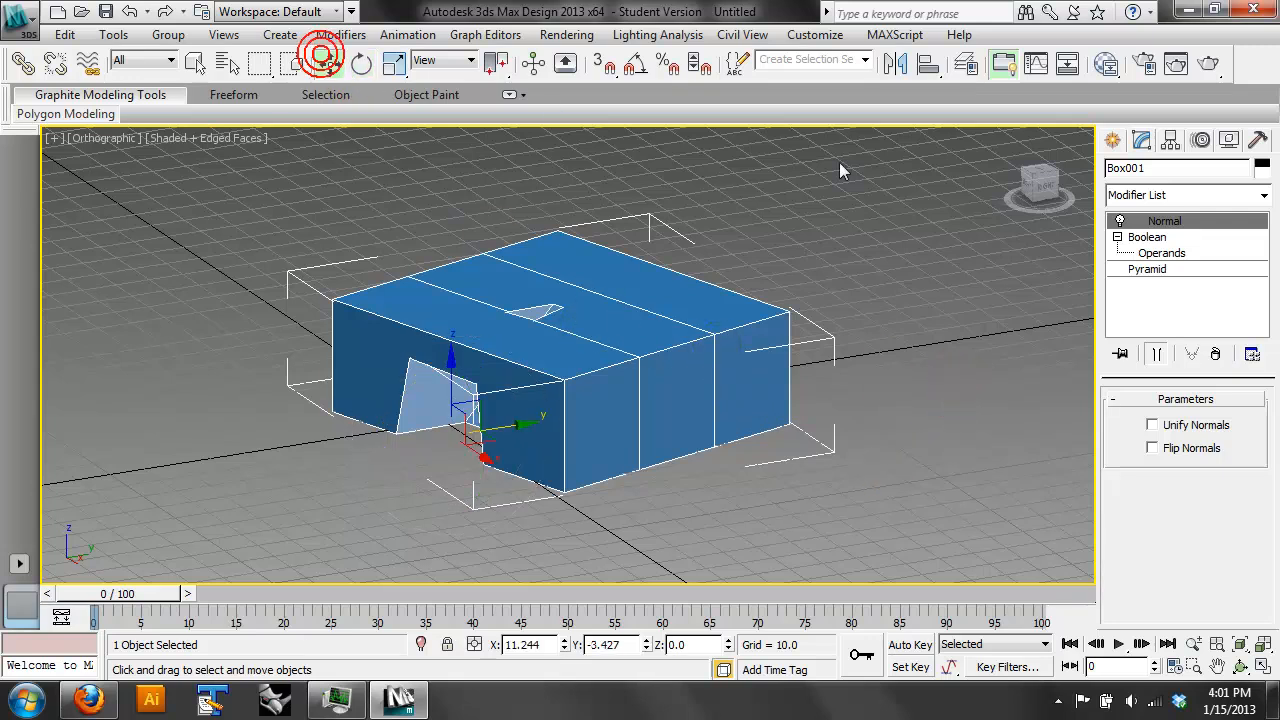
{"action": "left_click", "coordinate": [1206, 449]}
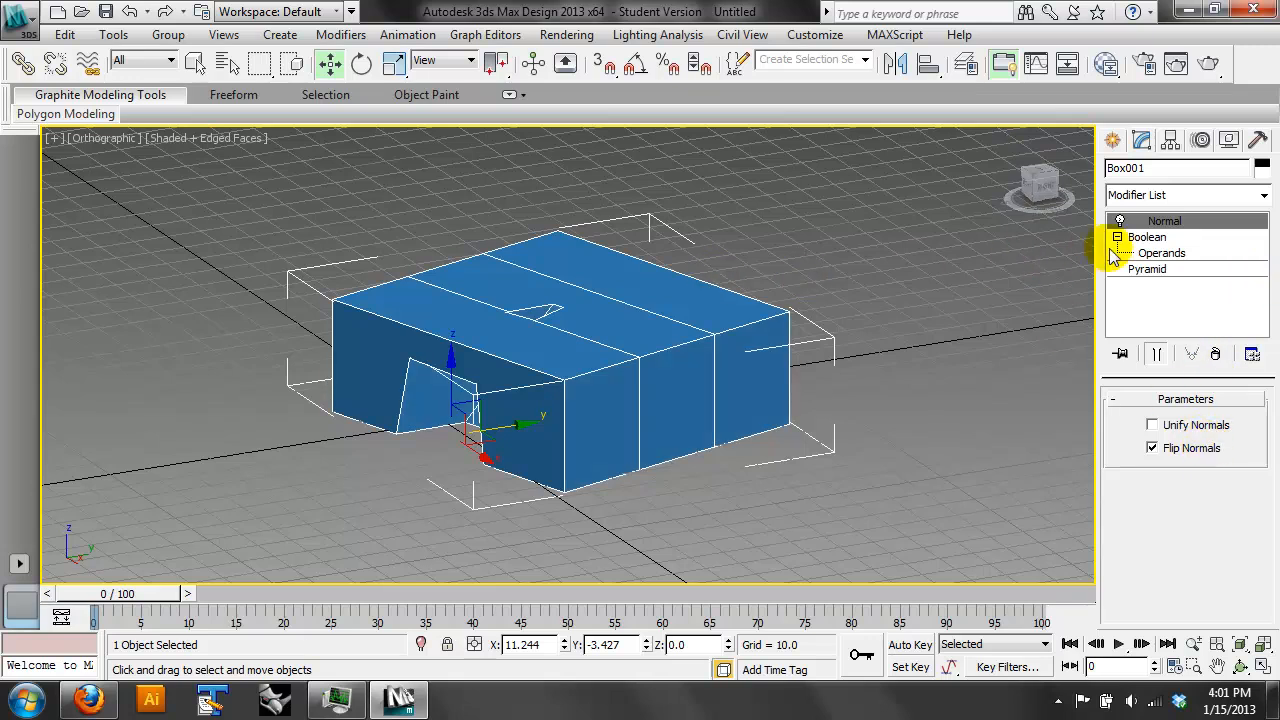
- Convert the cut box with its Boolean and Normal modifier to an Editable Mesh
{"action": "left_click", "coordinate": [1145, 237]}
{"action": "right_click", "coordinate": [656, 303]}
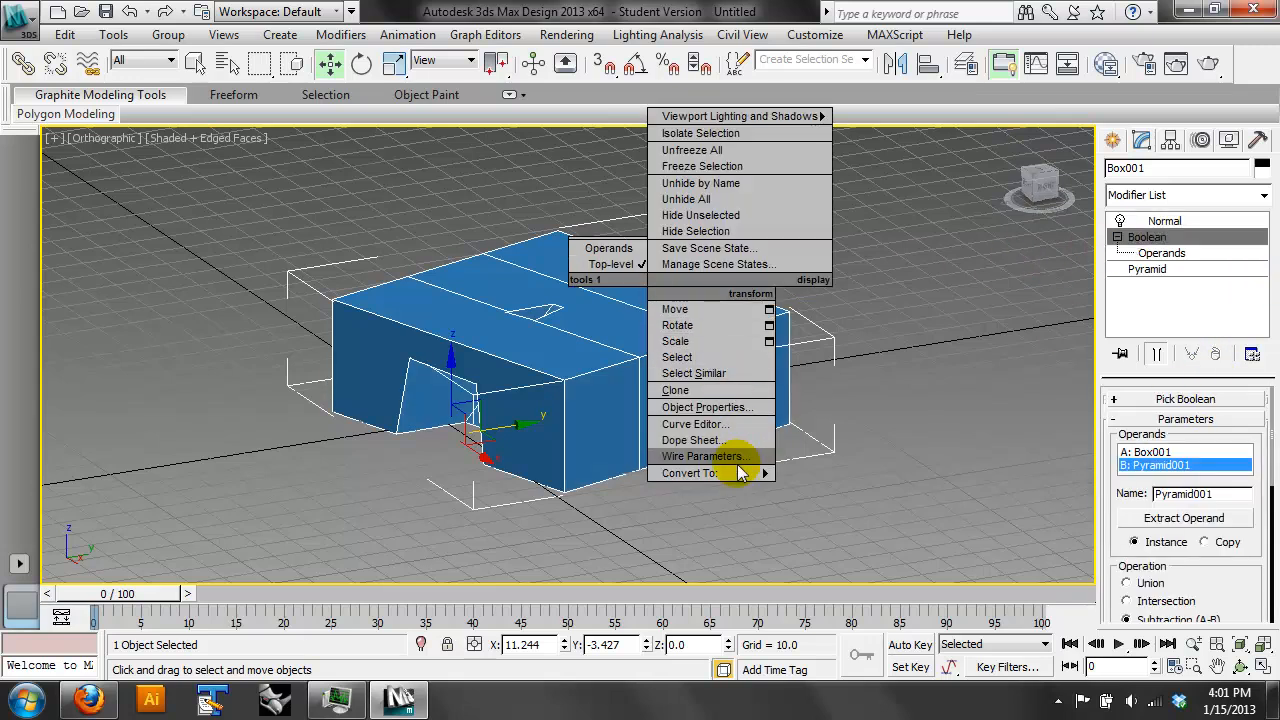
{"action": "mouse_move", "coordinate": [757, 472]}
{"action": "left_click", "coordinate": [800, 476]}
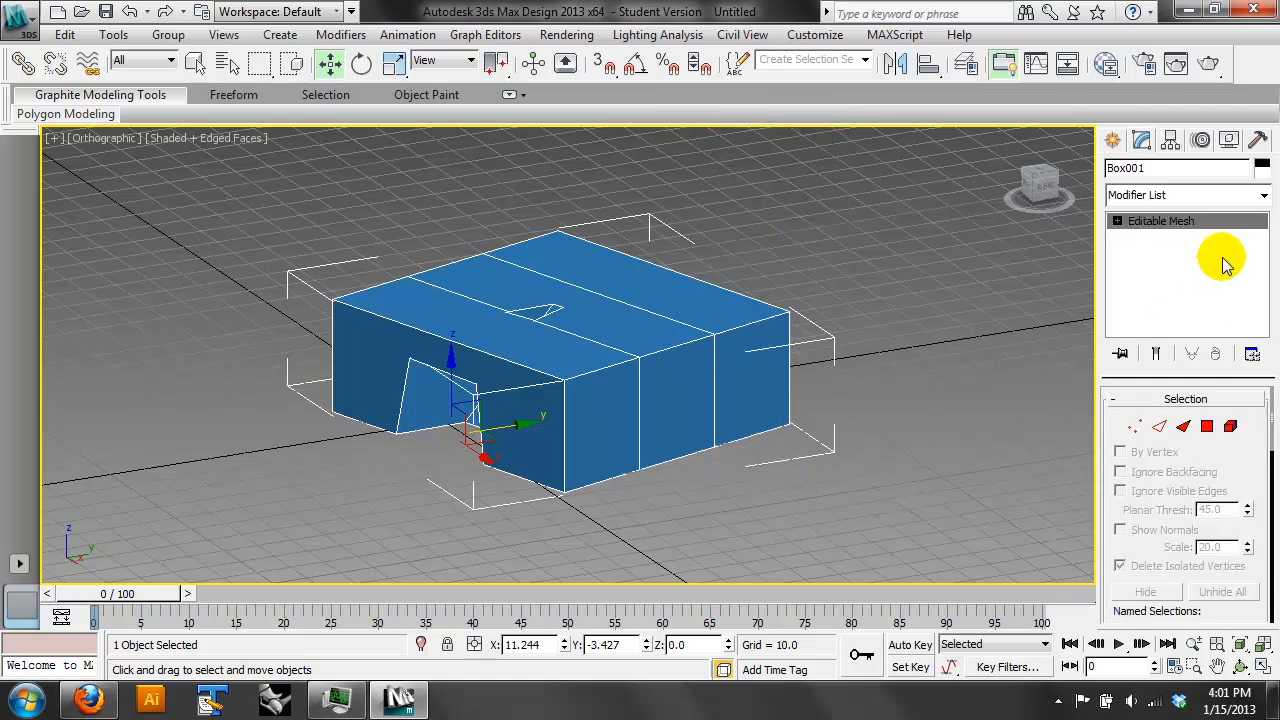
- Add a Normal modifier on top of the box's Editable Mesh
{"action": "left_click", "coordinate": [1258, 190]}
{"action": "scroll", "coordinate": [1190, 560], "scroll_direction": "down", "scroll_amount": 5}
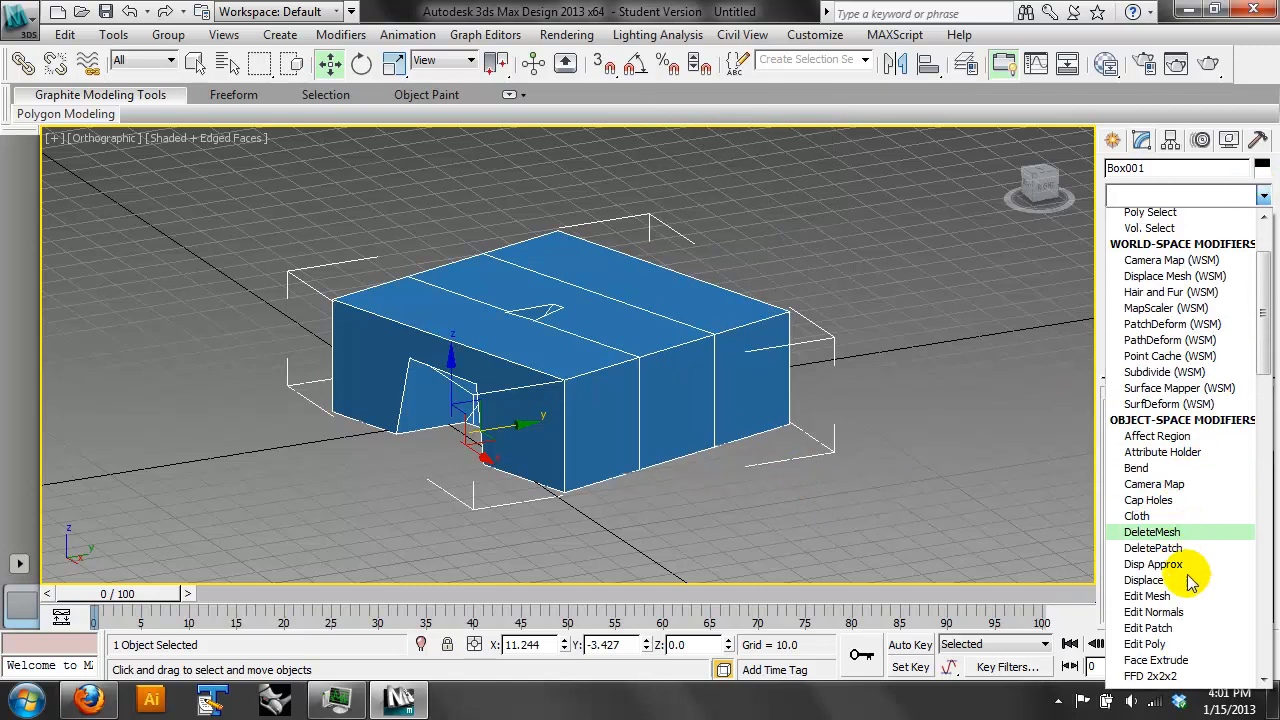
{"action": "scroll", "coordinate": [1193, 595], "scroll_direction": "down", "scroll_amount": 5}
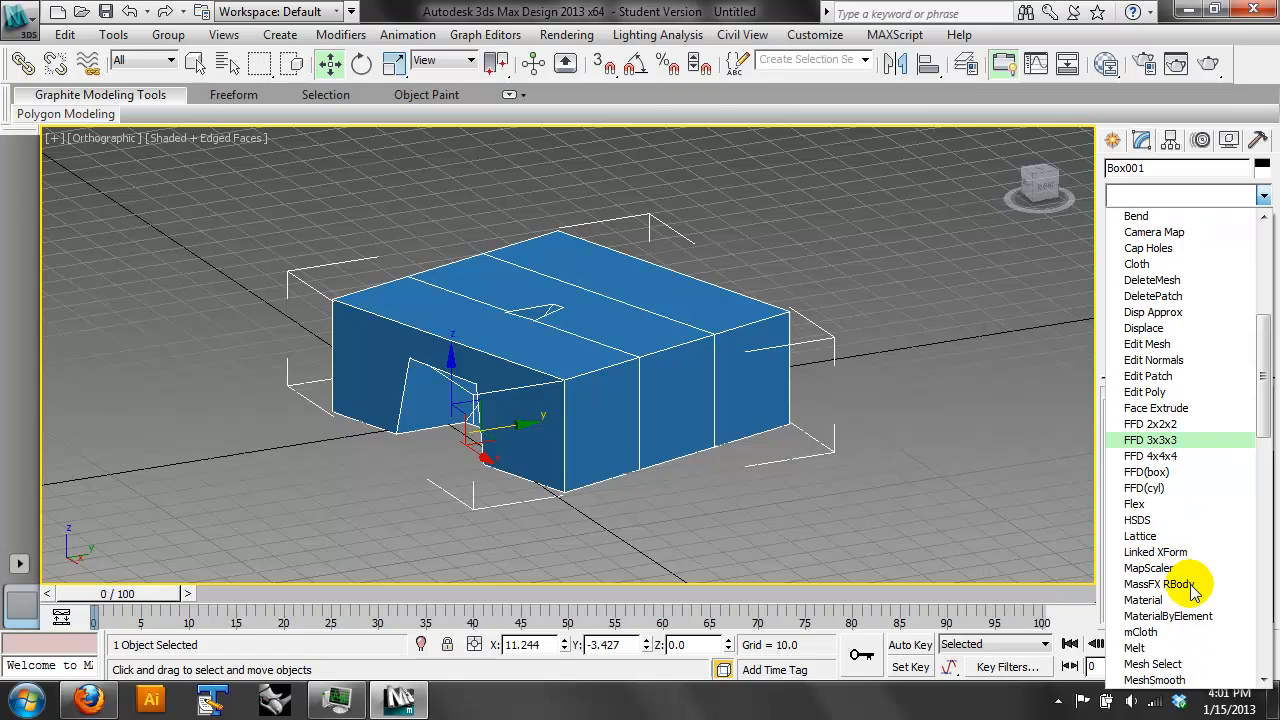
{"action": "scroll", "coordinate": [1193, 605], "scroll_direction": "down", "scroll_amount": 6}
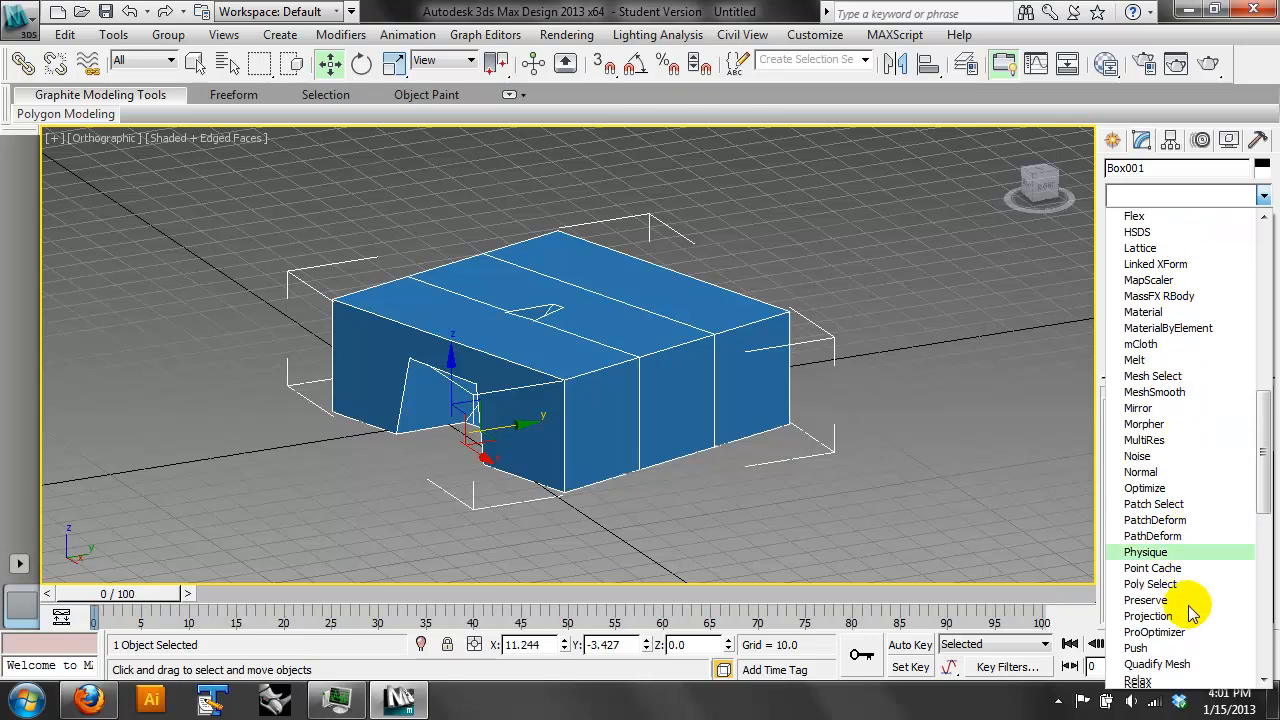
{"action": "scroll", "coordinate": [1190, 618], "scroll_direction": "down", "scroll_amount": 6}
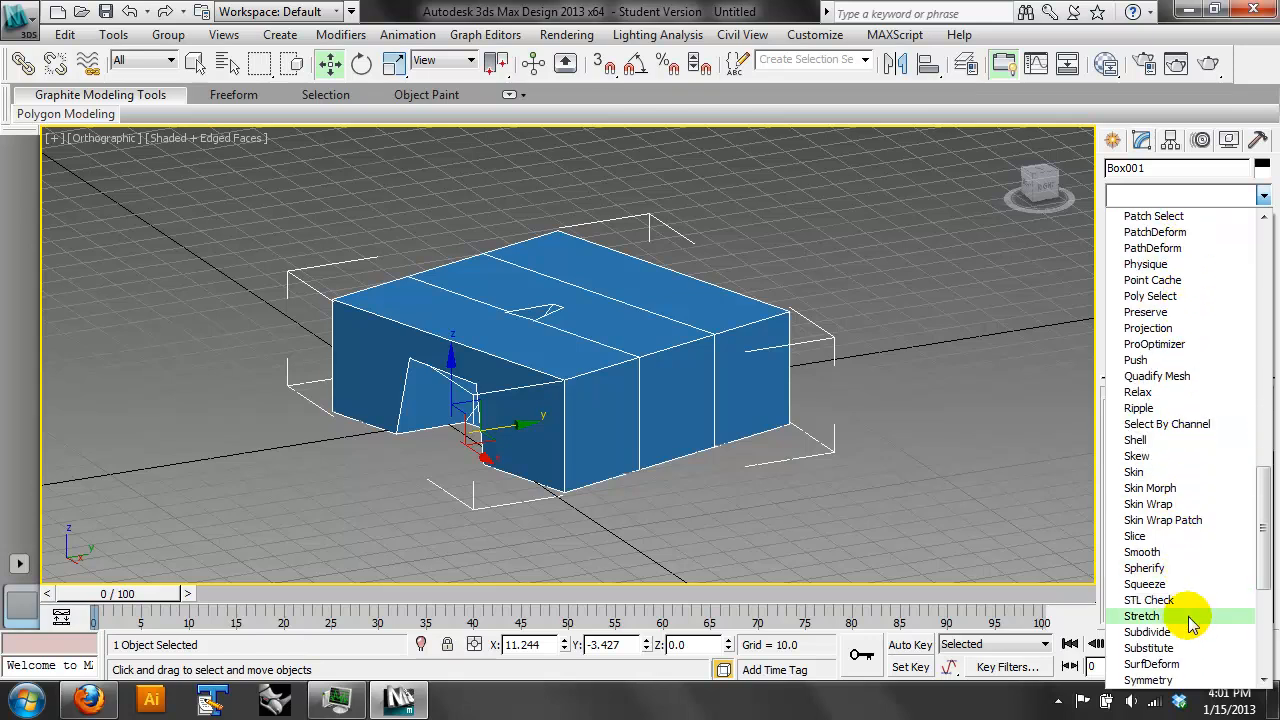
{"action": "scroll", "coordinate": [1192, 615], "scroll_direction": "down", "scroll_amount": 1}
{"action": "scroll", "coordinate": [1194, 522], "scroll_direction": "up", "scroll_amount": 3}
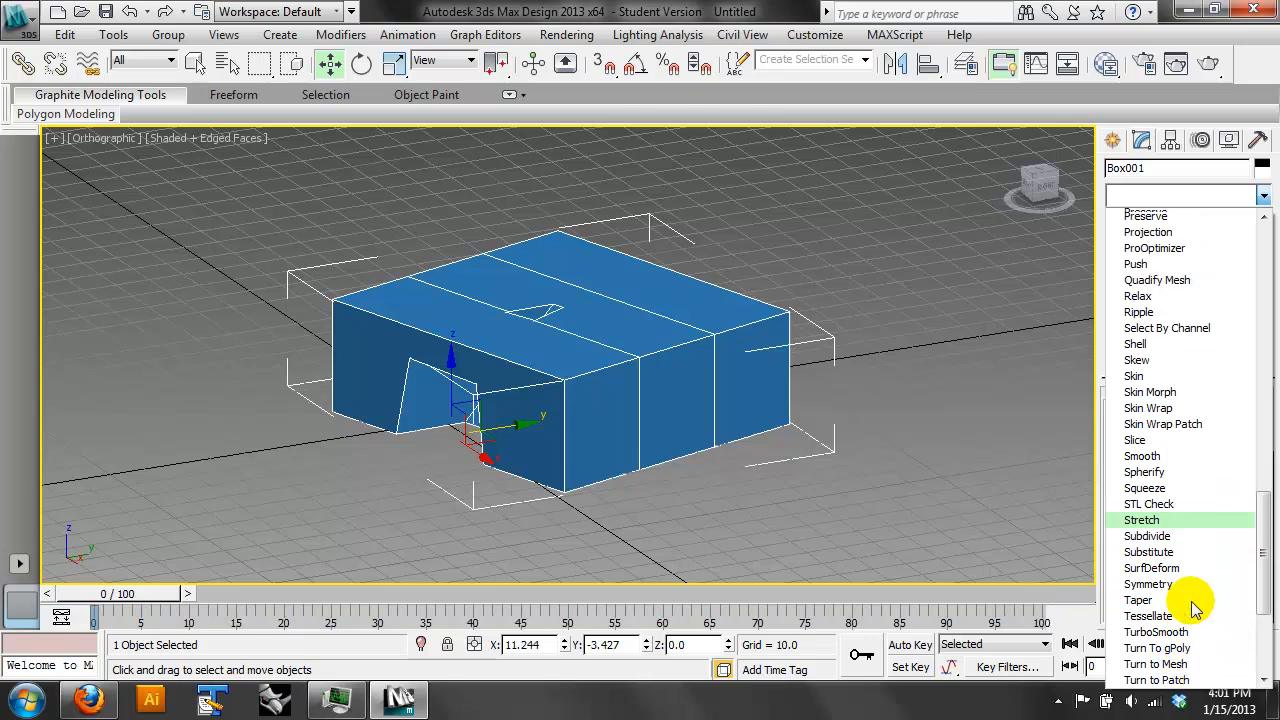
{"action": "scroll", "coordinate": [1200, 370], "scroll_direction": "up", "scroll_amount": 3}
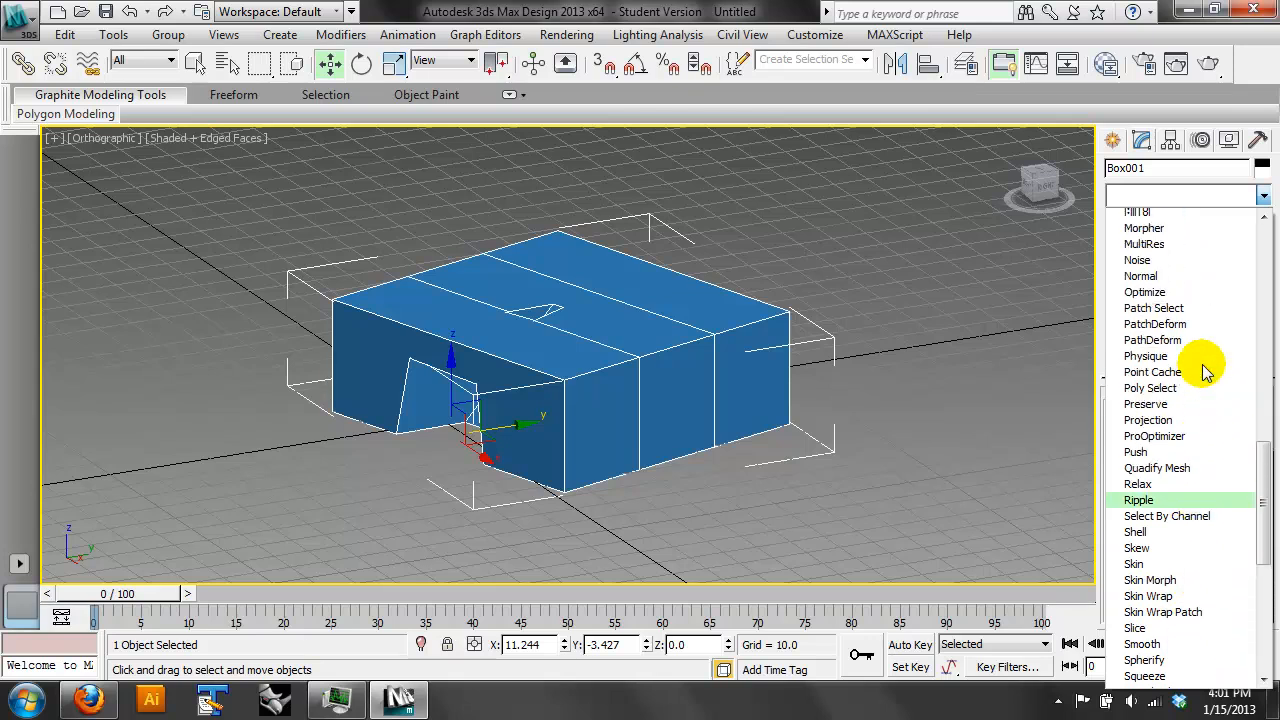
{"action": "left_click", "coordinate": [1183, 281]}
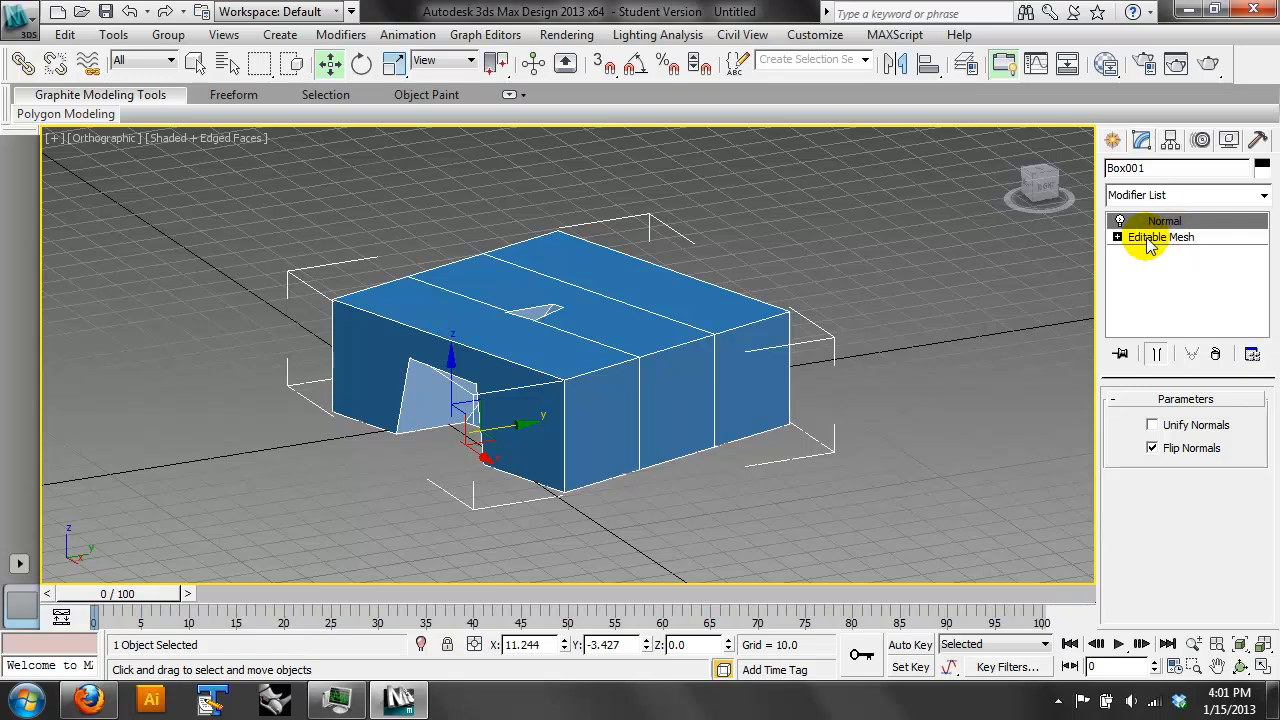
- Delete the middle polygon strip on the box's top at the Editable Mesh's Polygon level
{"action": "left_click", "coordinate": [1117, 237]}
{"action": "left_click", "coordinate": [1160, 301]}
{"action": "left_click", "coordinate": [655, 332]}
{"action": "key", "text": "Delete"}
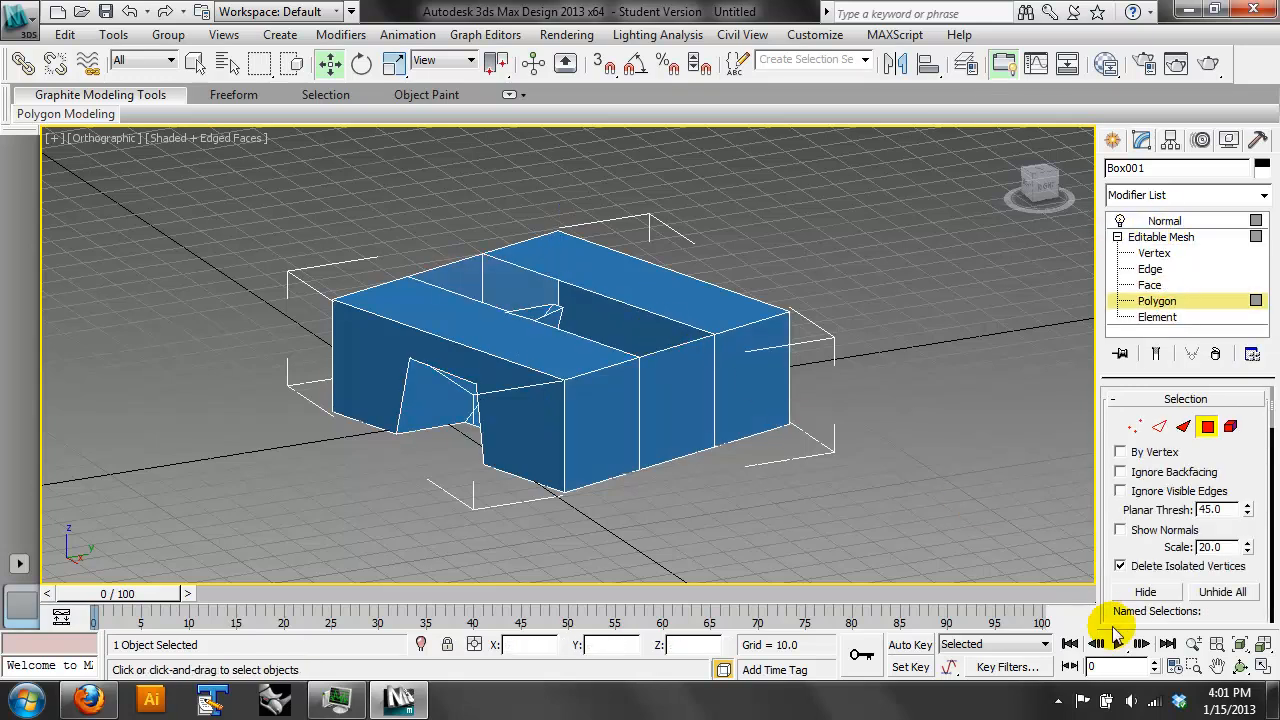
- Delete the top polygon strip above the pyramid-shaped opening
{"action": "left_click", "coordinate": [1241, 667]}
{"action": "left_click_drag", "start_coordinate": [650, 340], "coordinate": [500, 328]}
{"action": "scroll", "coordinate": [541, 317], "scroll_direction": "up", "scroll_amount": 4}
{"action": "left_click", "coordinate": [341, 34]}
{"action": "left_click", "coordinate": [341, 34]}
{"action": "left_click", "coordinate": [329, 63]}
{"action": "left_click", "coordinate": [392, 262]}
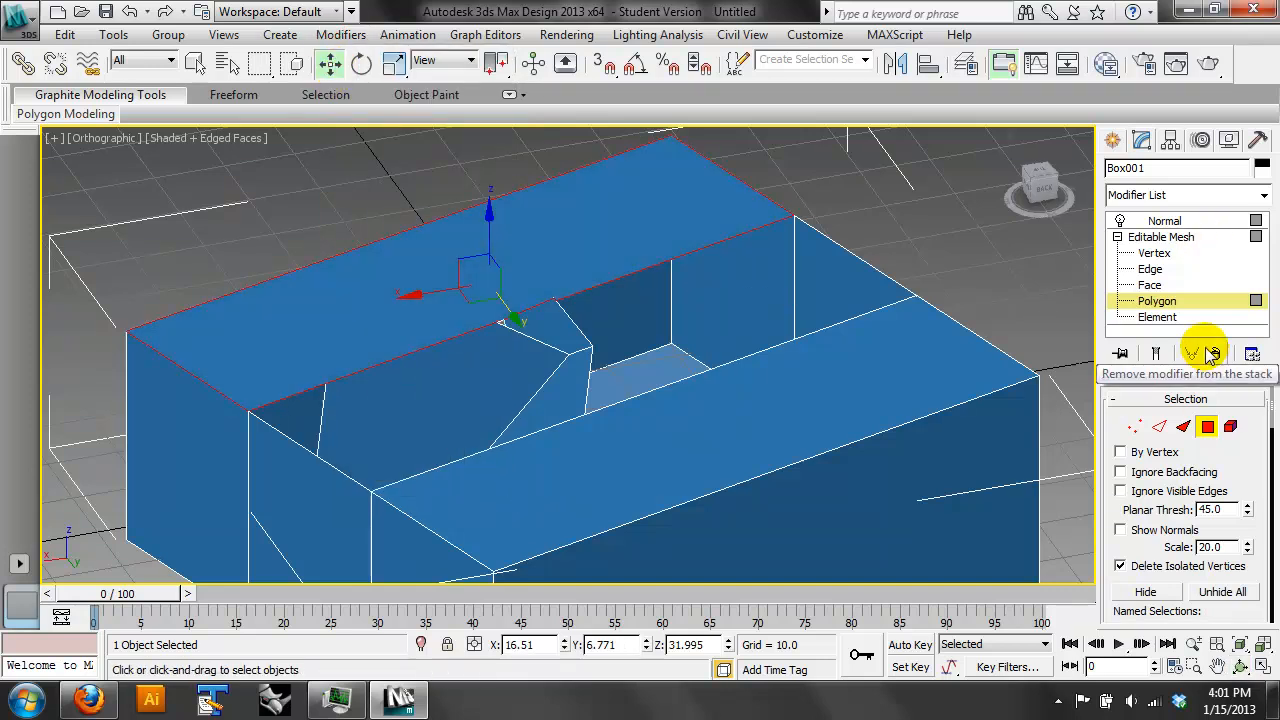
{"action": "key", "text": "Delete"}
- Delete the remaining top polygon strip to leave the box fully open above
{"action": "left_click", "coordinate": [1240, 666]}
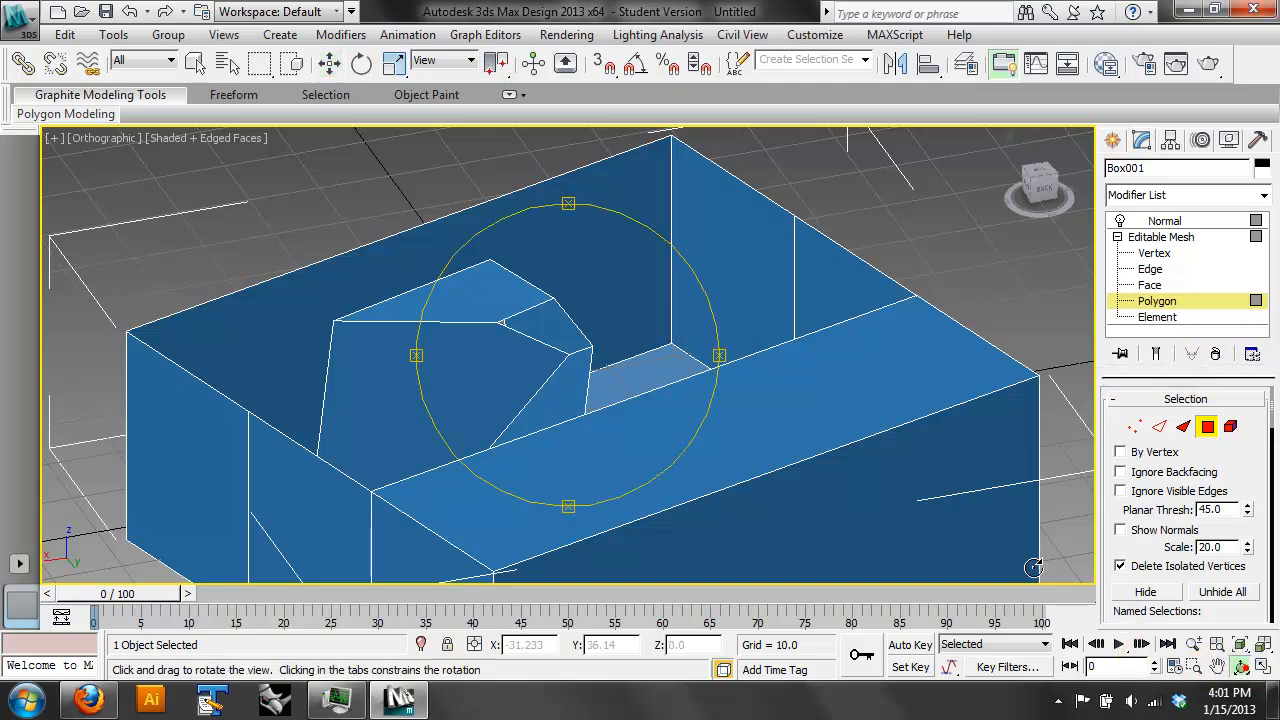
{"action": "mouse_move", "coordinate": [644, 385]}
{"action": "left_mouse_down"}
{"action": "mouse_move", "coordinate": [578, 428]}
{"action": "mouse_move", "coordinate": [494, 394]}
{"action": "mouse_move", "coordinate": [666, 403]}
{"action": "mouse_move", "coordinate": [654, 400]}
{"action": "left_mouse_up"}
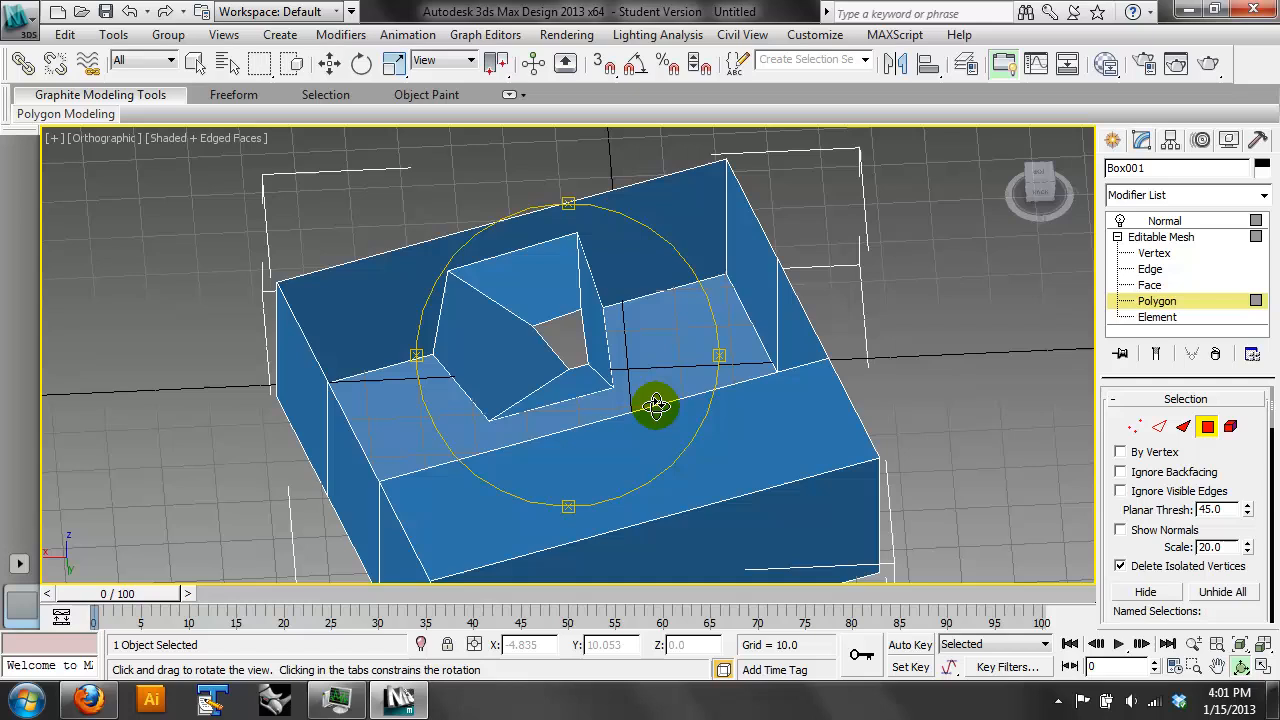
{"action": "left_click", "coordinate": [330, 63]}
{"action": "left_click", "coordinate": [712, 431]}
{"action": "key", "text": "Delete"}
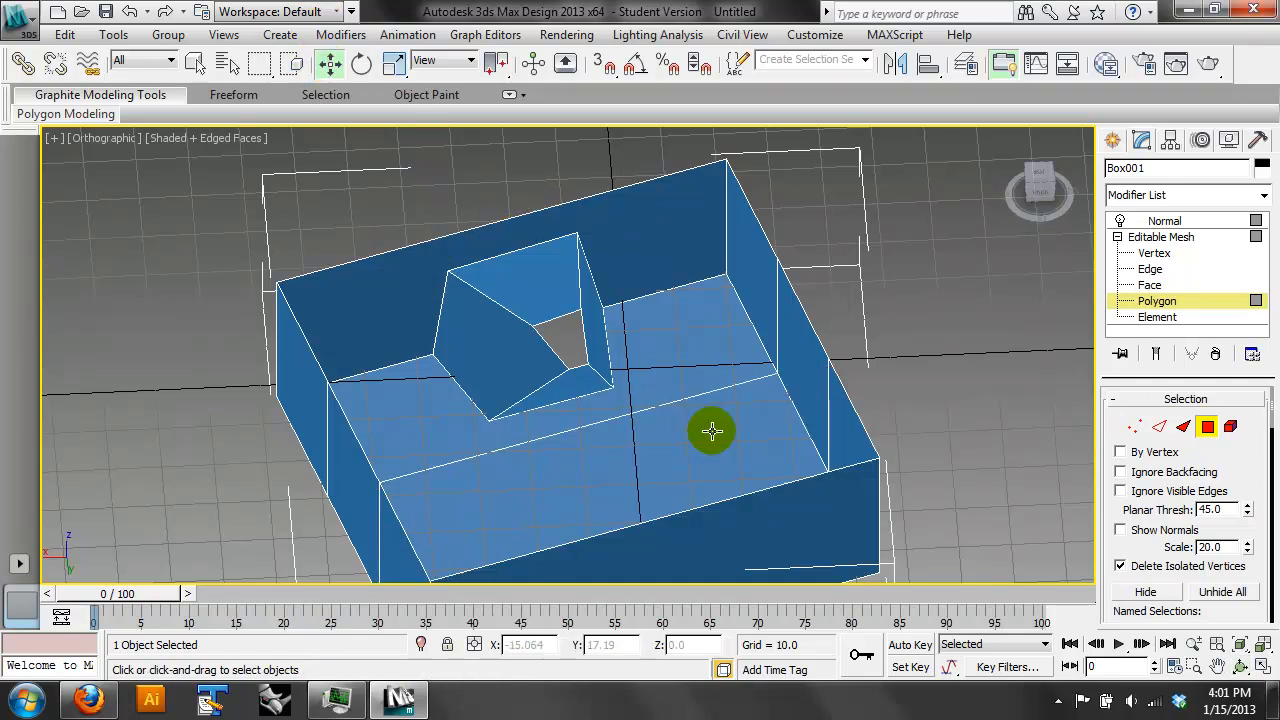
{"action": "scroll", "coordinate": [712, 431], "scroll_direction": "down", "scroll_amount": 5}
{"action": "left_click", "coordinate": [1241, 666]}
{"action": "left_click_drag", "start_coordinate": [698, 538], "coordinate": [828, 394]}
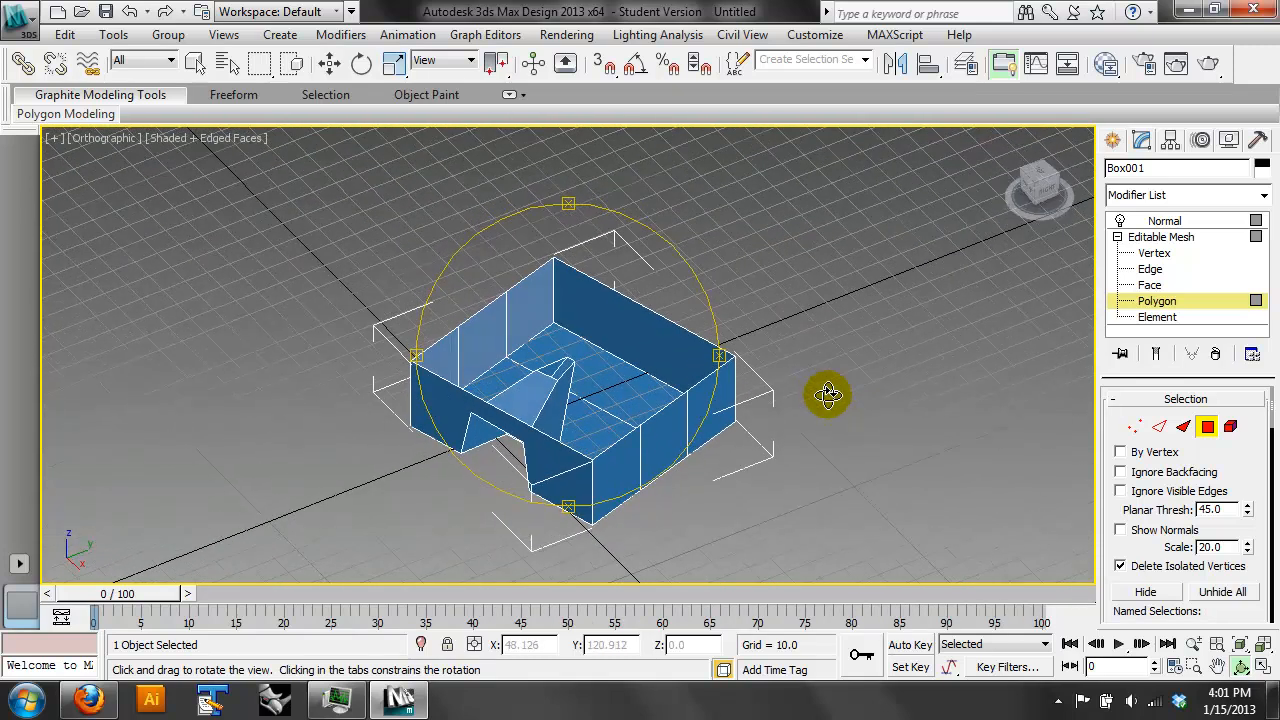
- Leave the Polygon level and remove the Normal modifier from the box's stack
{"action": "left_click", "coordinate": [1152, 303]}
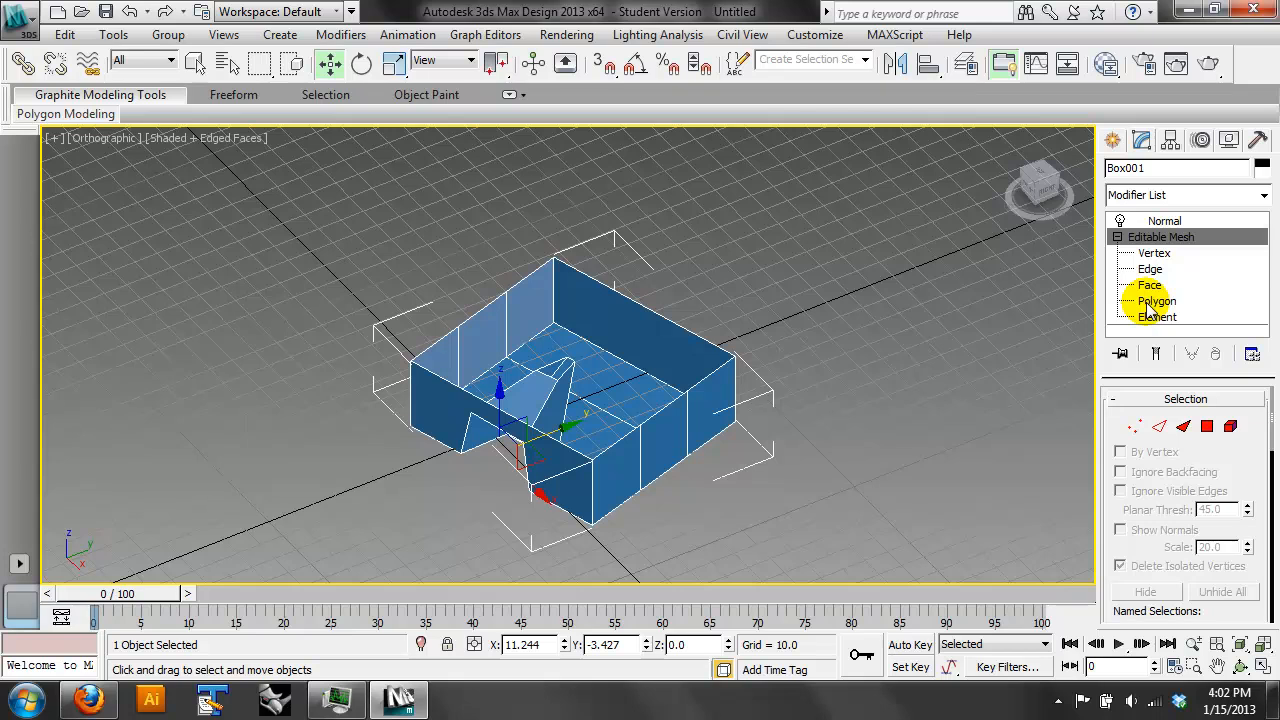
{"action": "left_click", "coordinate": [1188, 219]}
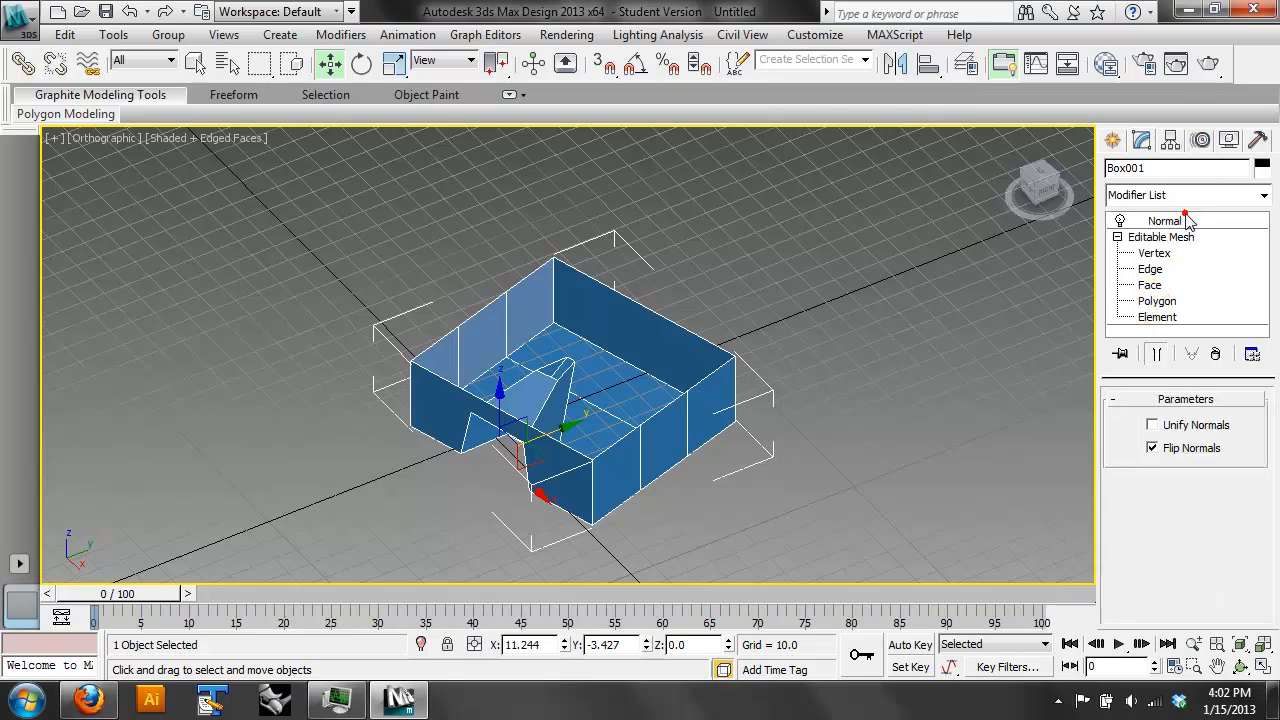
{"action": "left_click", "coordinate": [1216, 355]}
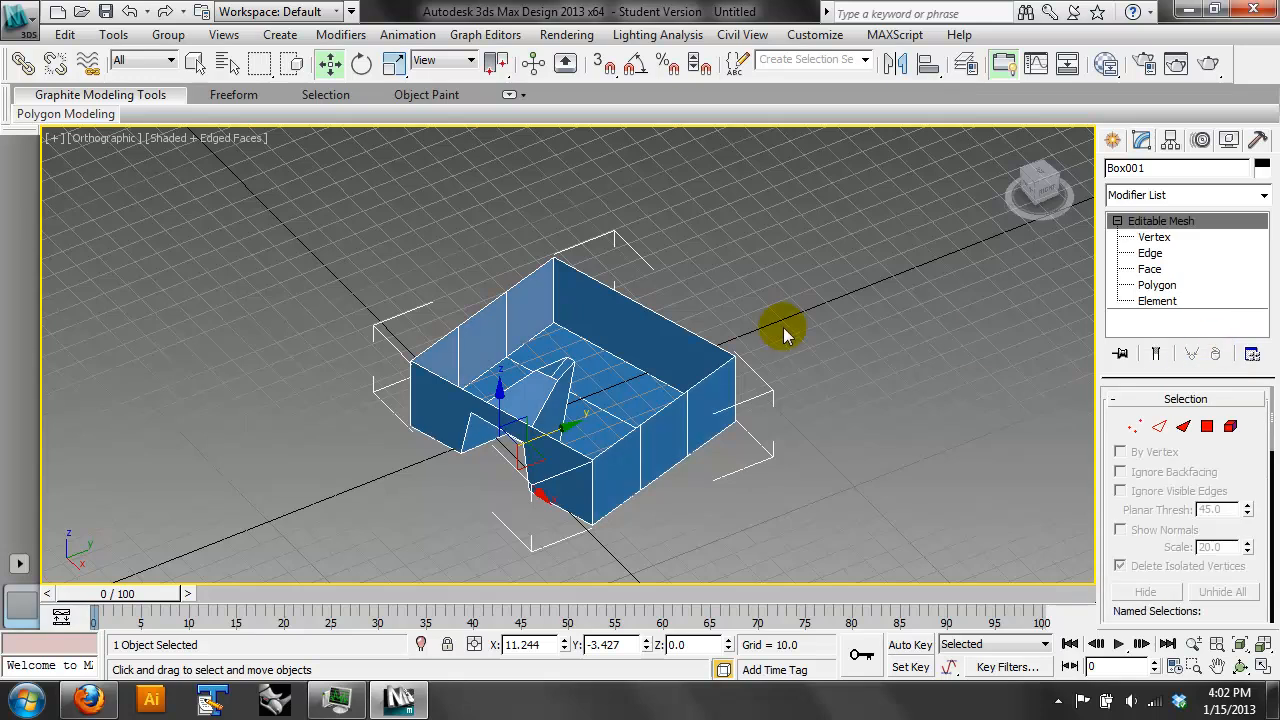
- Add a Shell modifier to the open box
{"action": "left_click", "coordinate": [1263, 196]}
{"action": "left_click_drag", "start_coordinate": [1270, 252], "coordinate": [1268, 501]}
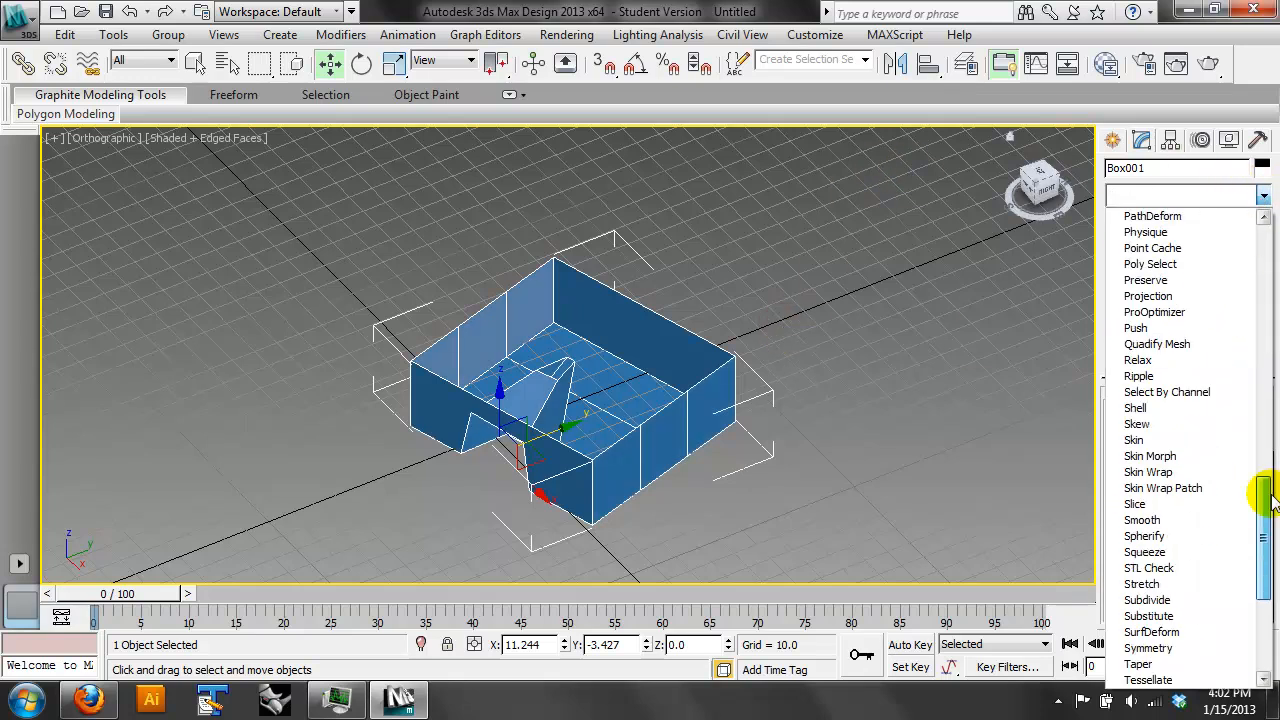
{"action": "left_click", "coordinate": [1175, 412]}
- Set the Shell's Inner Amount to 0.42 and Outer Amount to 1.7
{"action": "scroll", "coordinate": [686, 457], "scroll_direction": "up", "scroll_amount": 5}
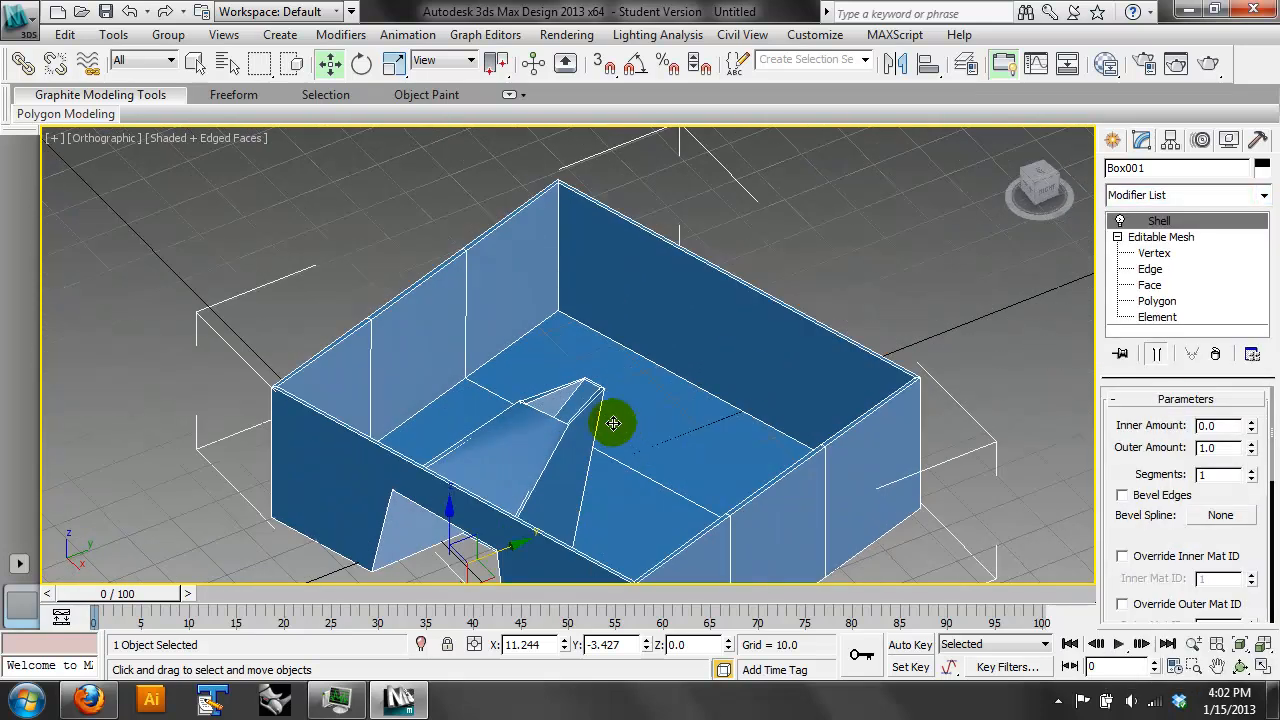
{"action": "scroll", "coordinate": [610, 420], "scroll_direction": "up", "scroll_amount": 3}
{"action": "middle_click_drag", "start_coordinate": [770, 411], "coordinate": [784, 320]}
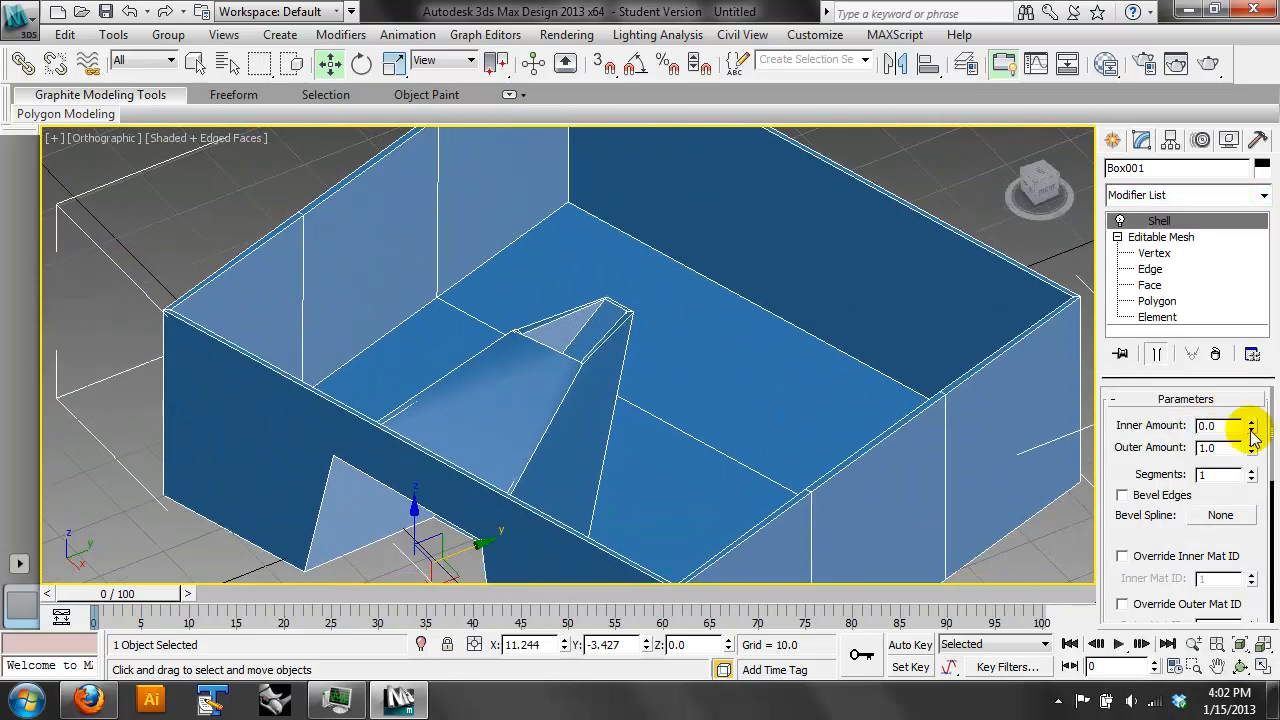
{"action": "left_click_drag", "start_coordinate": [1257, 425], "coordinate": [1263, 378]}
{"action": "left_click_drag", "start_coordinate": [1253, 447], "coordinate": [1268, 370]}
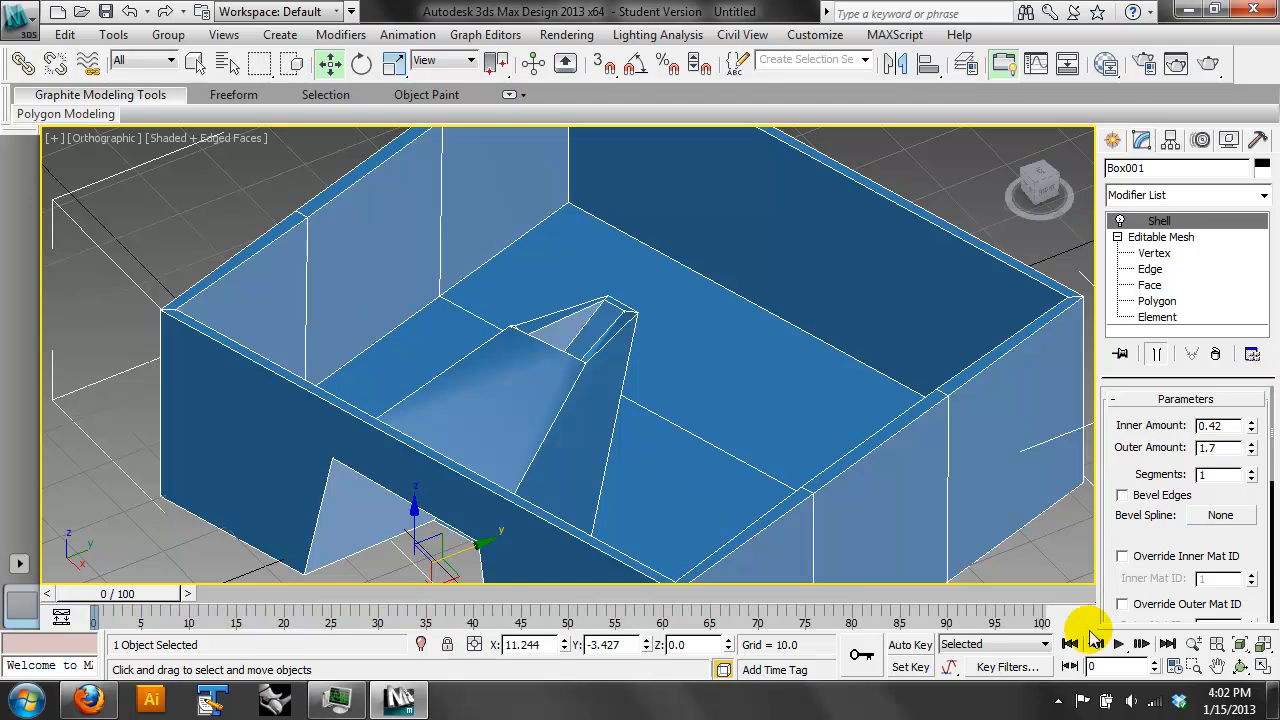
- Try the Shell's Bevel Edges option on and off, and set its Segments to 3
{"action": "left_click", "coordinate": [1240, 666]}
{"action": "left_click_drag", "start_coordinate": [682, 427], "coordinate": [384, 263]}
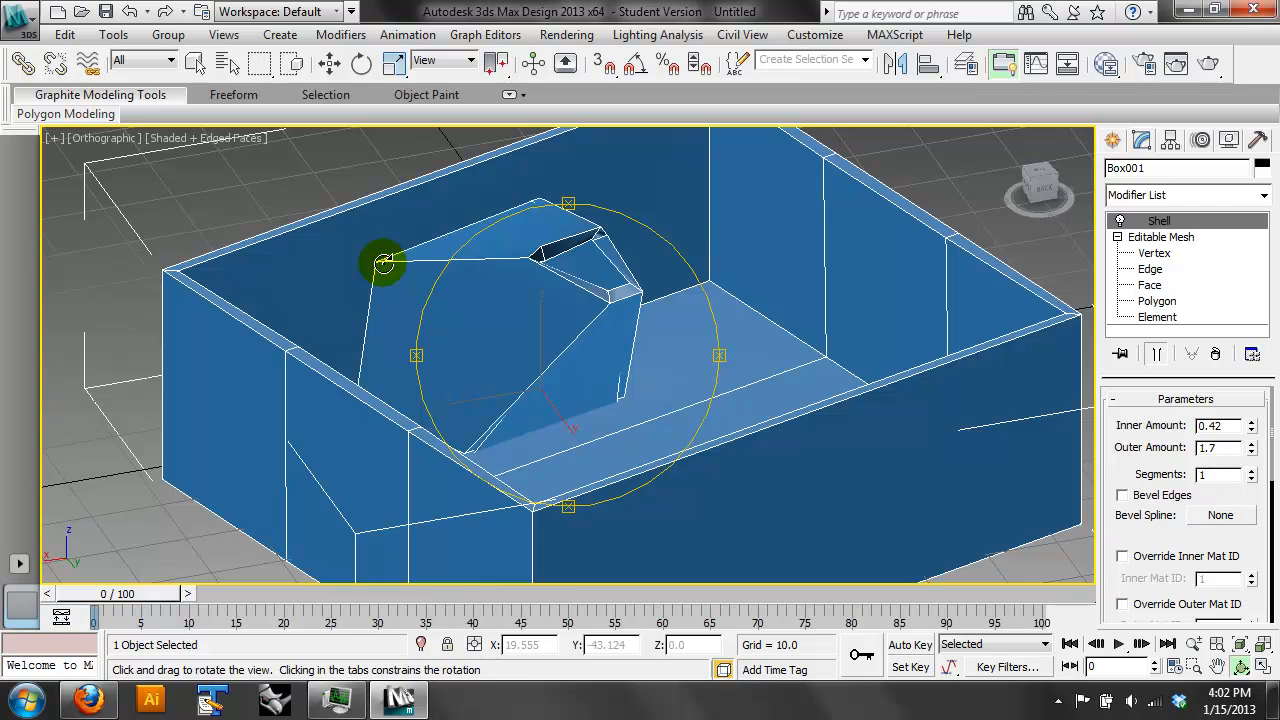
{"action": "left_click_drag", "start_coordinate": [665, 292], "coordinate": [754, 366]}
{"action": "left_click", "coordinate": [1176, 492]}
{"action": "left_click", "coordinate": [1176, 492]}
{"action": "left_click", "coordinate": [1251, 469]}
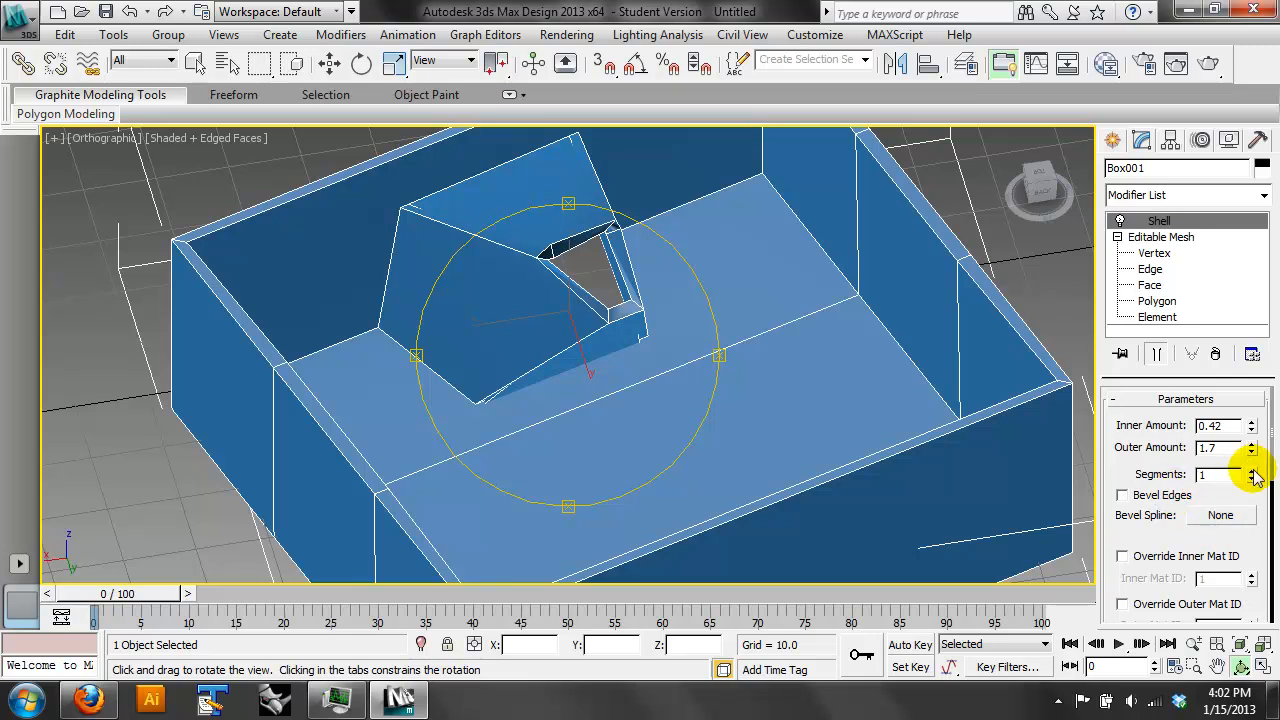
{"action": "left_click", "coordinate": [1251, 469]}
- Hide the home grid to inspect the shelled box from underneath
{"action": "left_click_drag", "start_coordinate": [530, 345], "coordinate": [1087, 278]}
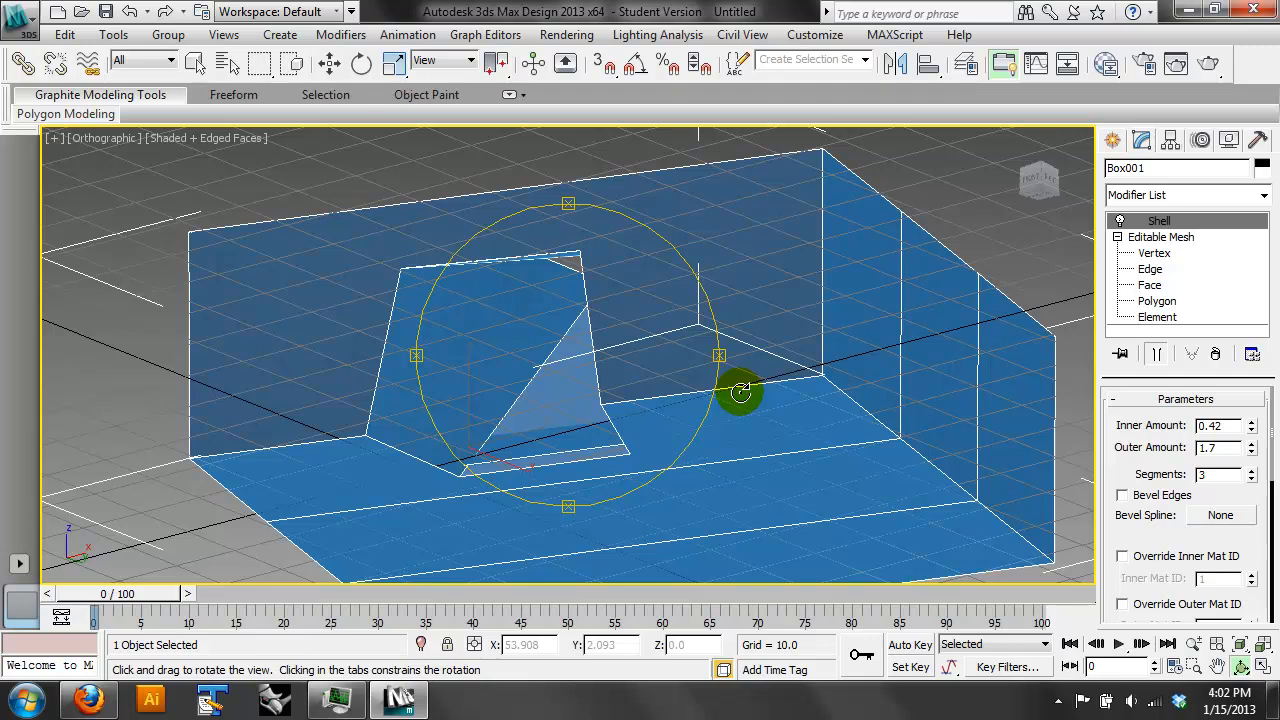
{"action": "key", "text": "g"}
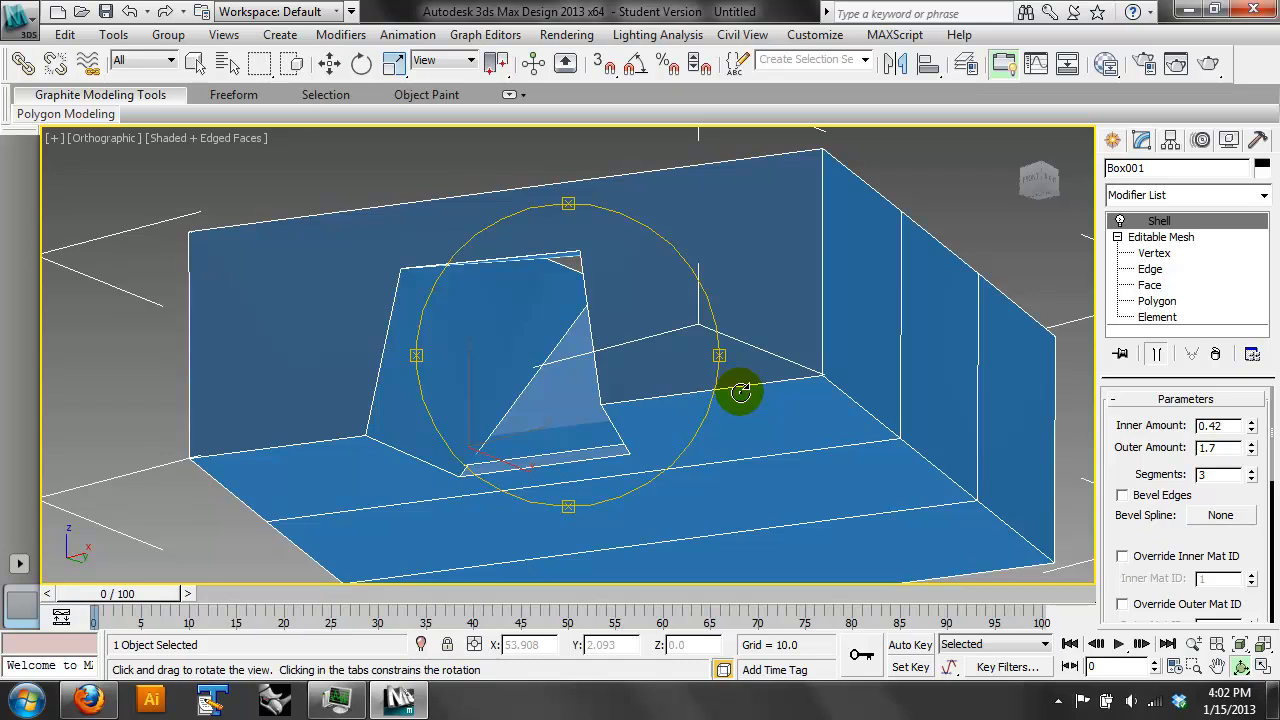
- Switch to siteless.pdf in Firefox and examine the sketched building forms on pages 3 to 5
{"action": "left_click", "coordinate": [89, 700]}
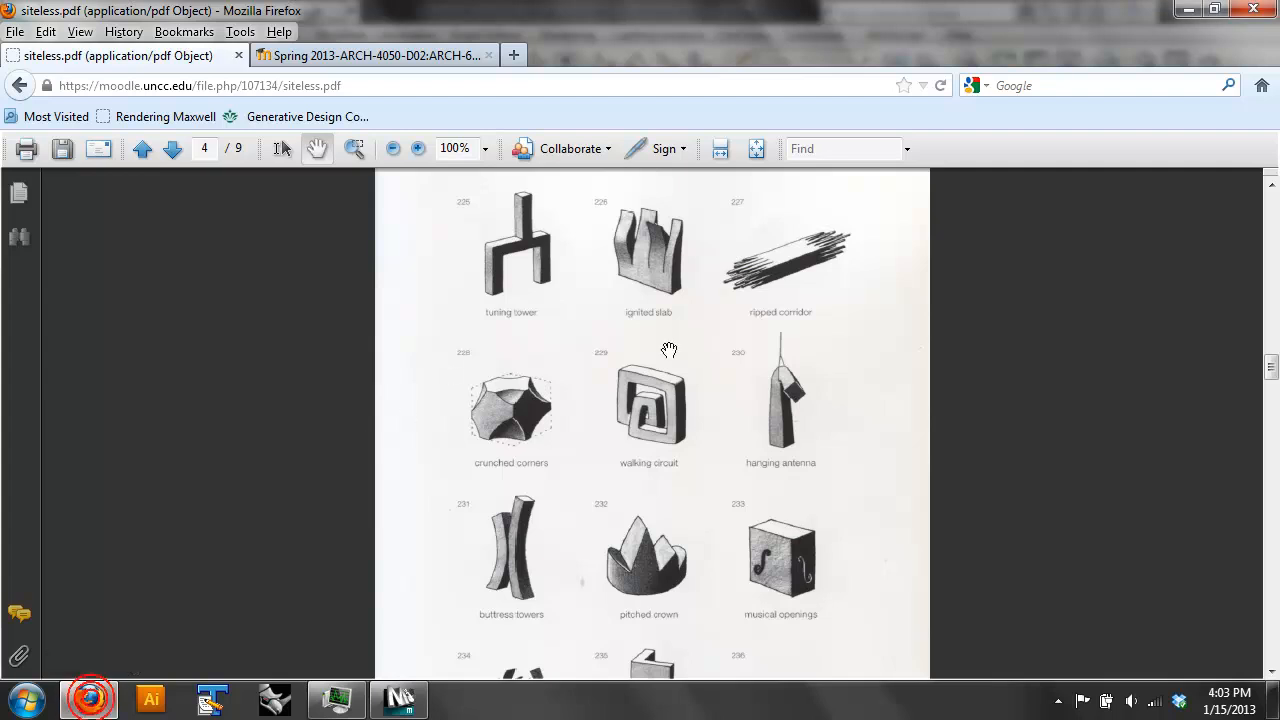
{"action": "left_click_drag", "start_coordinate": [645, 450], "coordinate": [654, 300]}
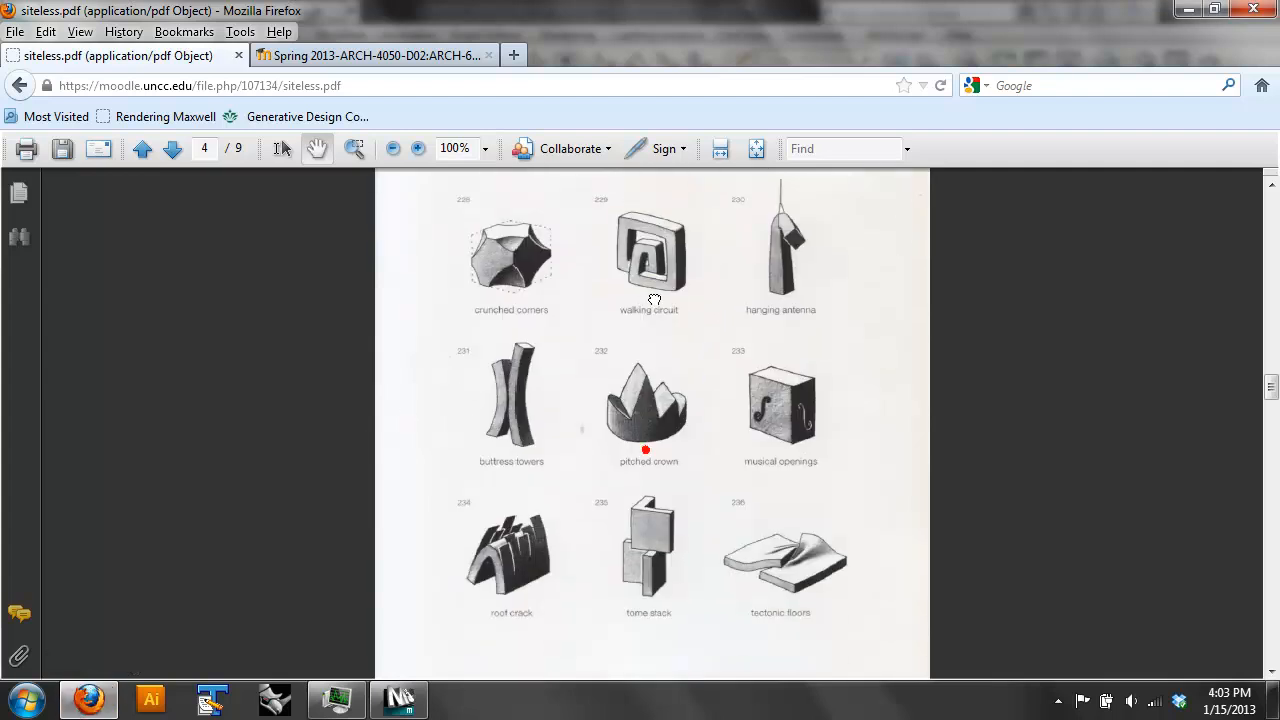
{"action": "left_click_drag", "start_coordinate": [614, 478], "coordinate": [639, 375]}
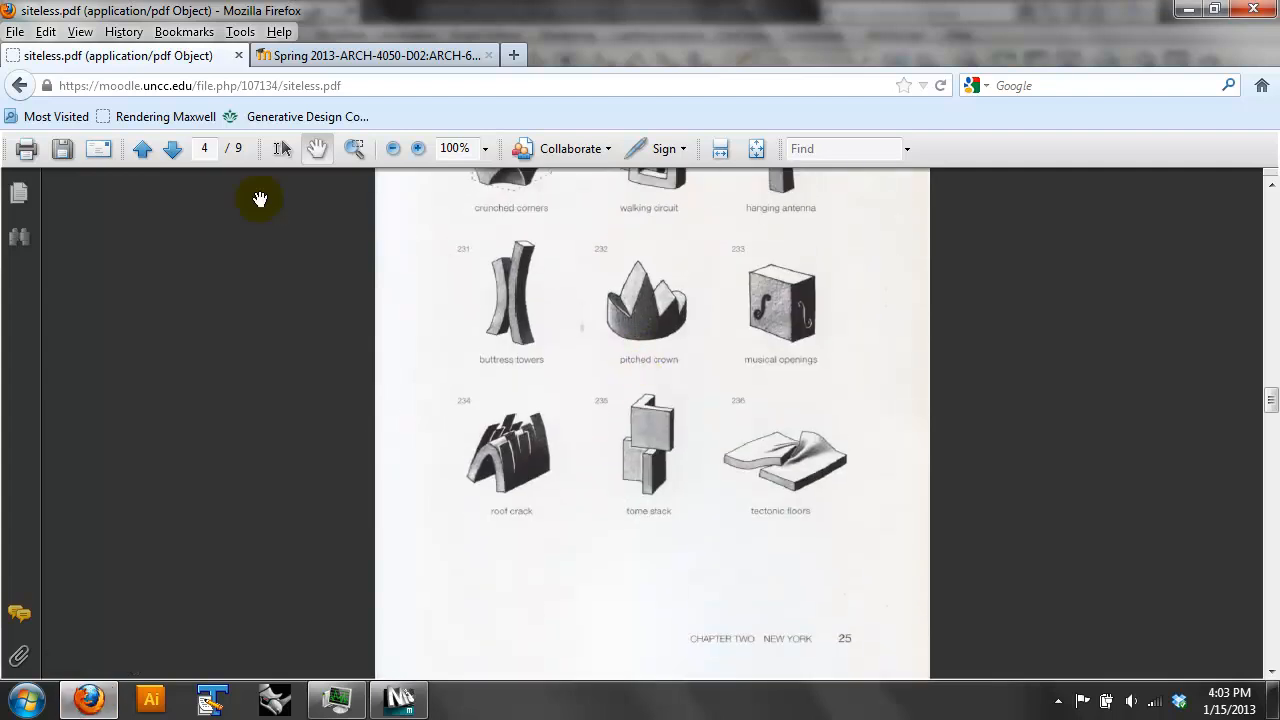
{"action": "left_click", "coordinate": [142, 148]}
{"action": "left_click_drag", "start_coordinate": [575, 448], "coordinate": [580, 214]}
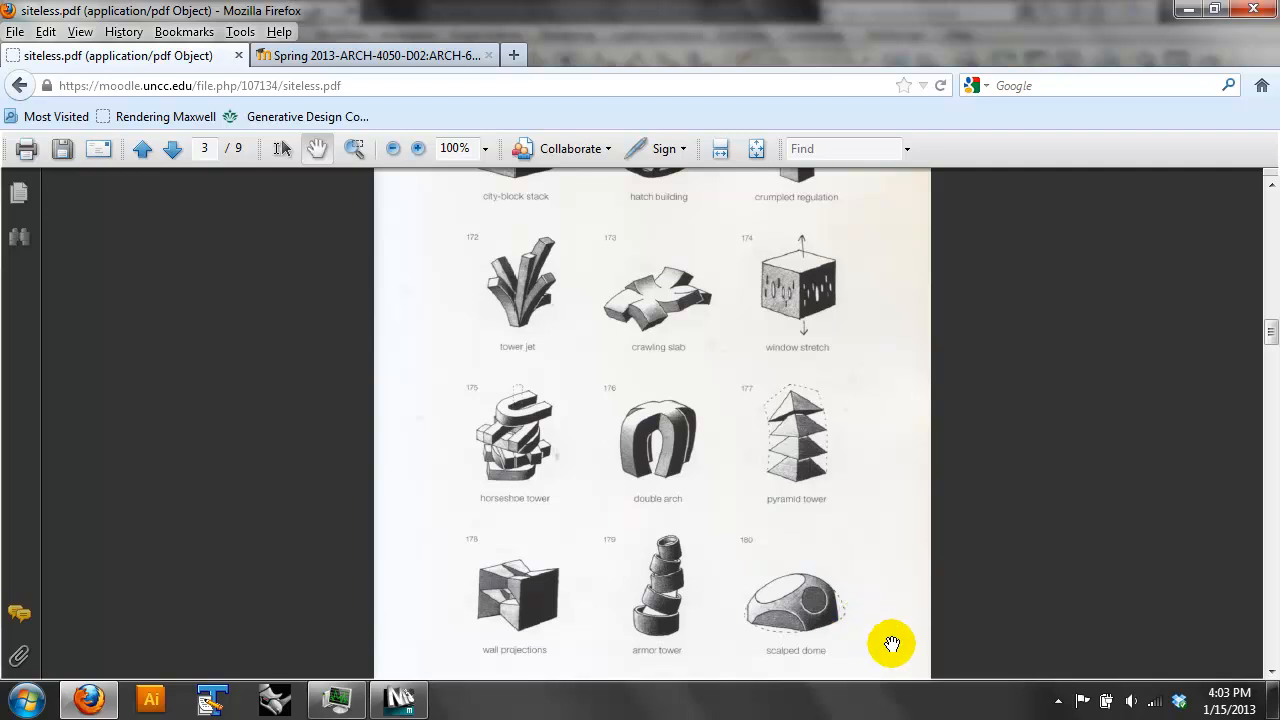
{"action": "left_click_drag", "start_coordinate": [571, 604], "coordinate": [615, 453]}
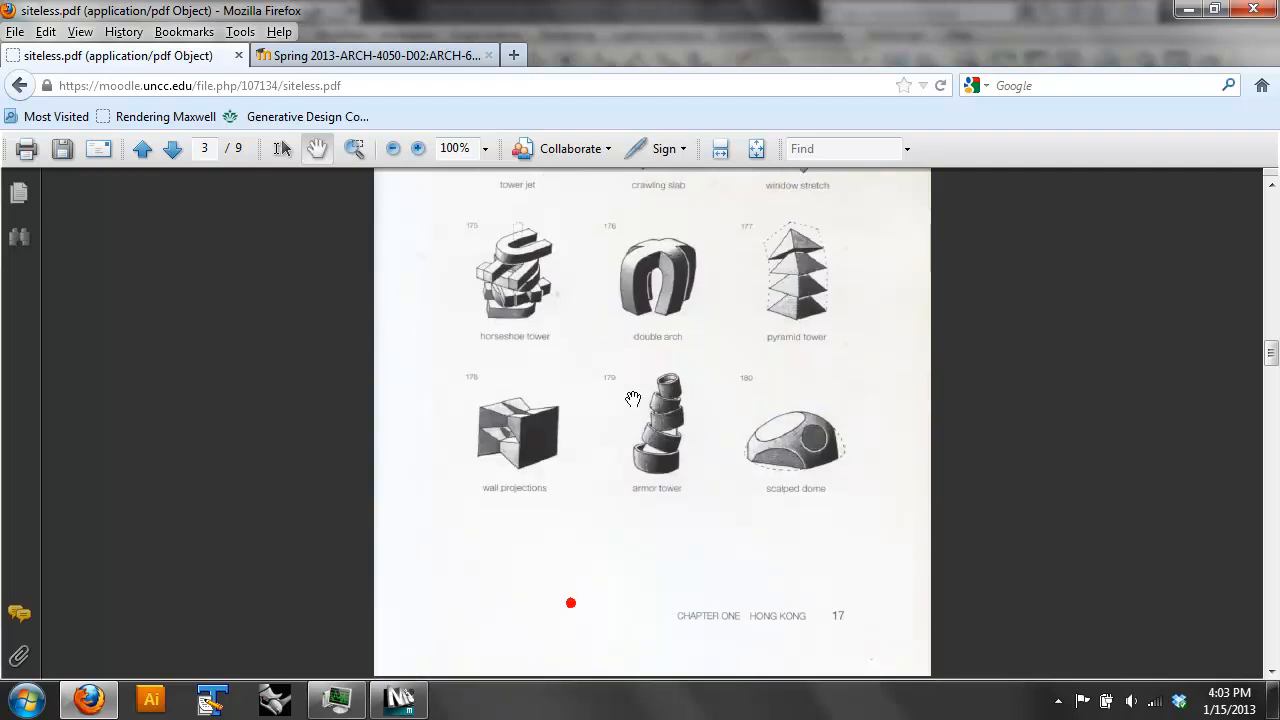
{"action": "left_click", "coordinate": [171, 150]}
{"action": "left_click_drag", "start_coordinate": [614, 427], "coordinate": [571, 178]}
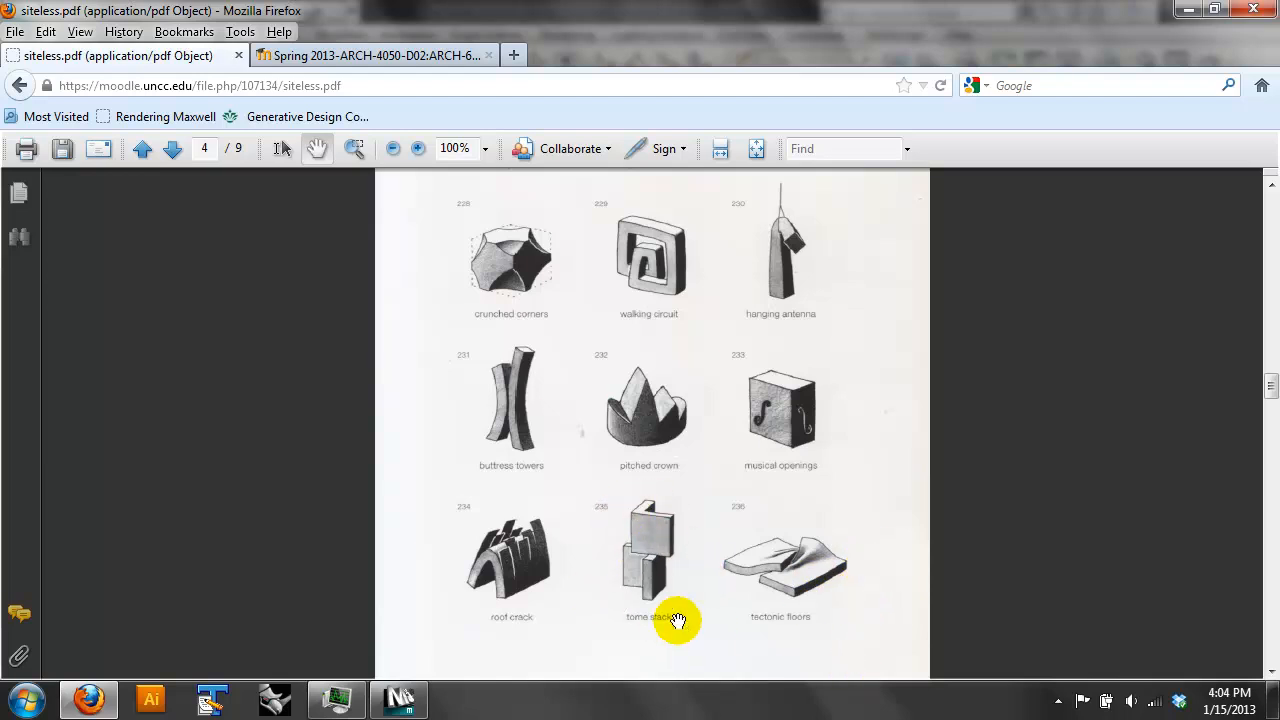
{"action": "scroll", "coordinate": [660, 611], "scroll_direction": "down", "scroll_amount": 3}
{"action": "left_click", "coordinate": [171, 148]}
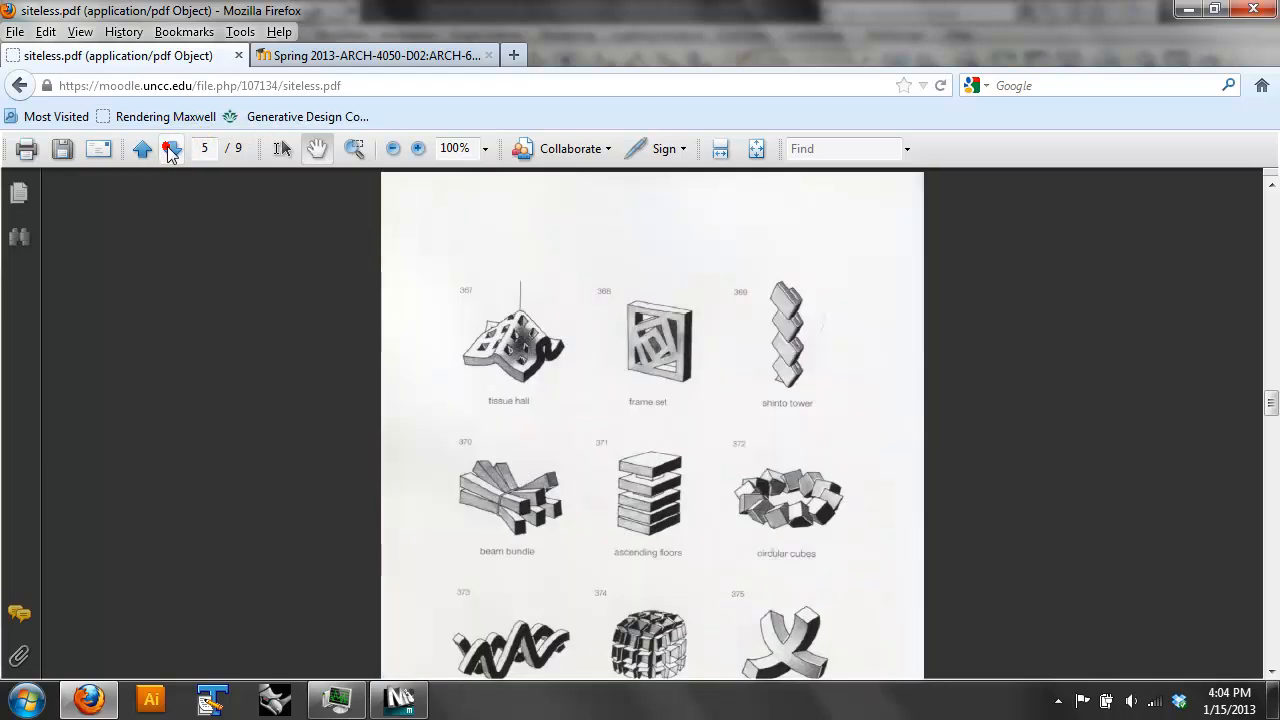
{"action": "scroll", "coordinate": [737, 486], "scroll_direction": "down", "scroll_amount": 2}
{"action": "left_click", "coordinate": [749, 486]}
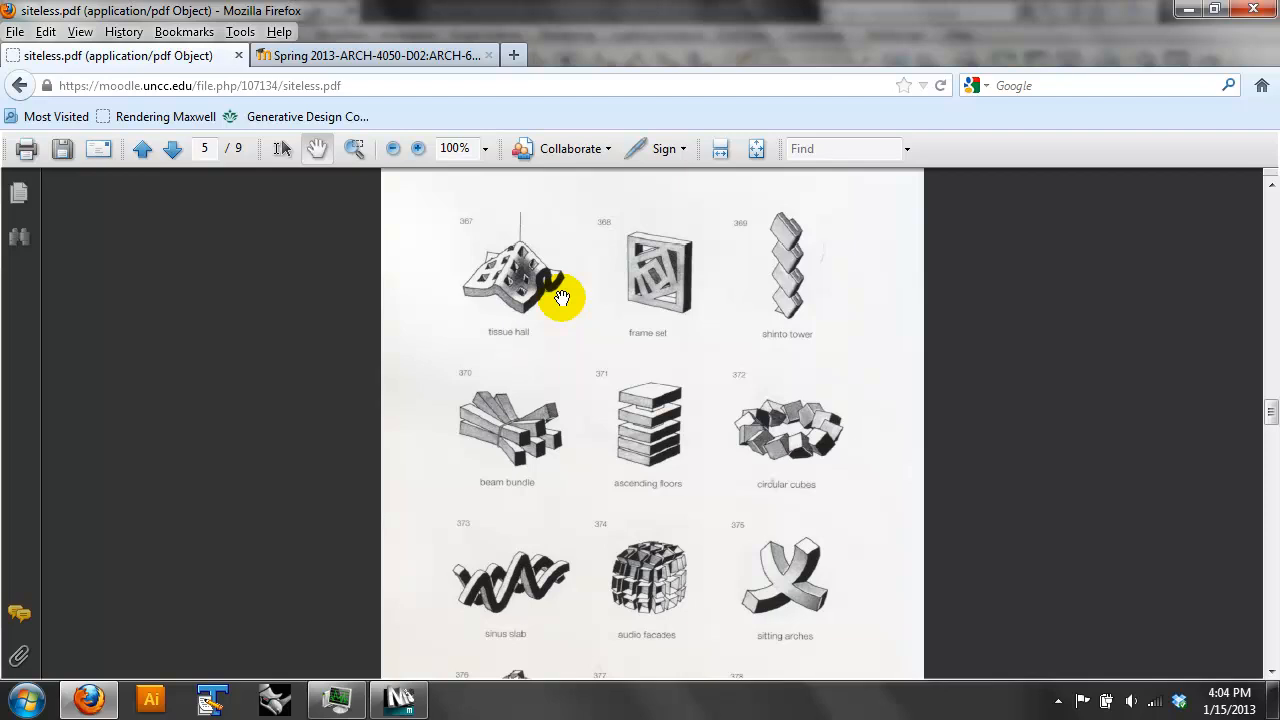
- Switch back to 3ds Max and delete the shelled box in the Top view
{"action": "left_click", "coordinate": [399, 699]}
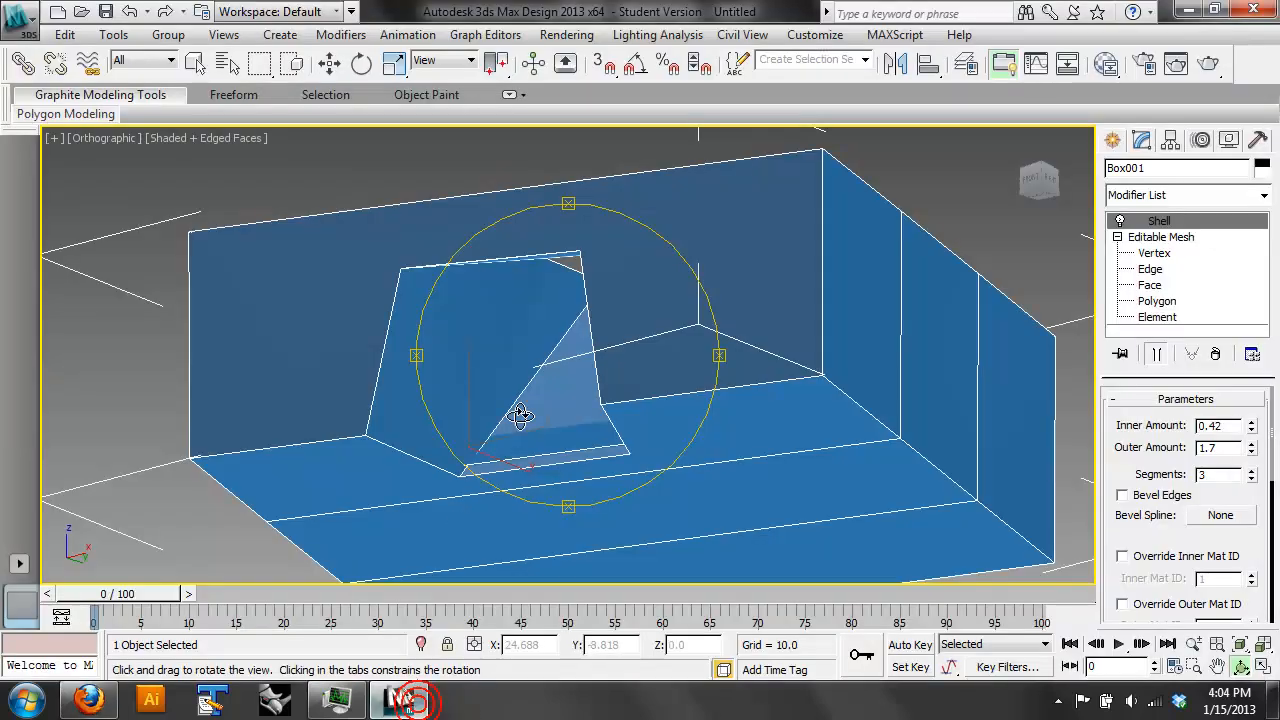
{"action": "key", "text": "t"}
{"action": "left_click", "coordinate": [330, 63]}
{"action": "left_click_drag", "start_coordinate": [887, 459], "coordinate": [418, 248]}
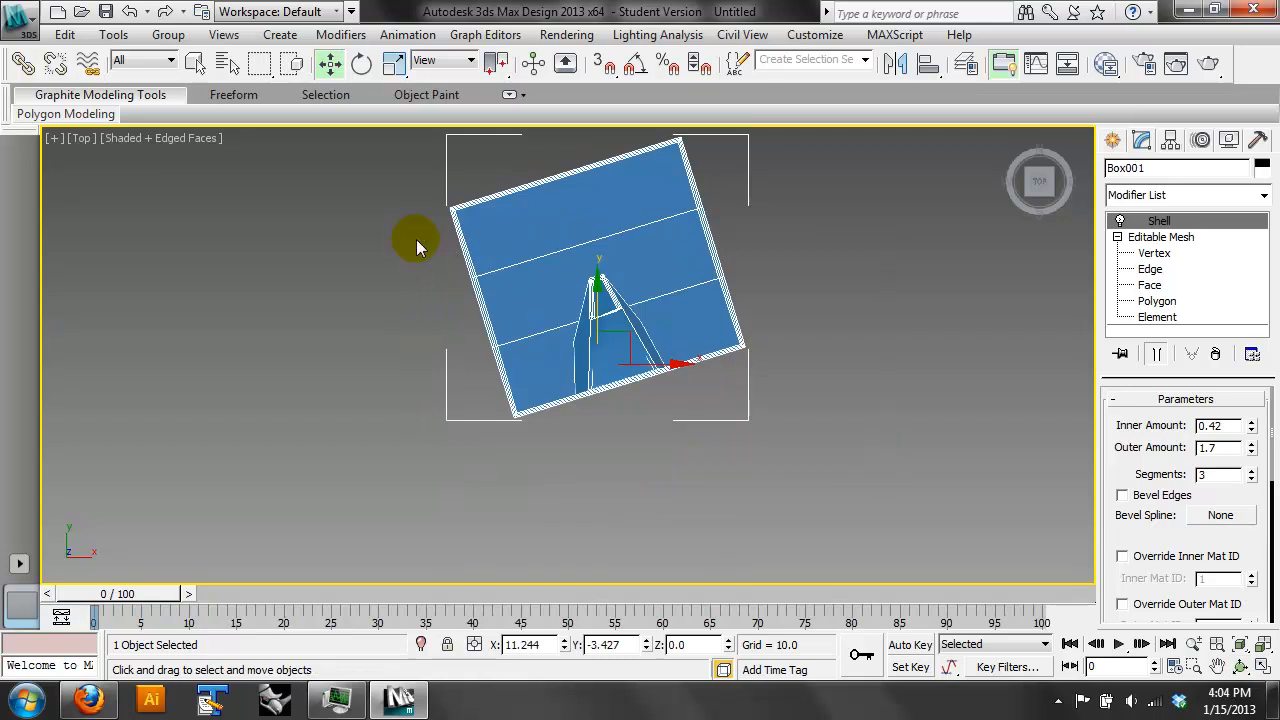
{"action": "key", "text": "Delete"}
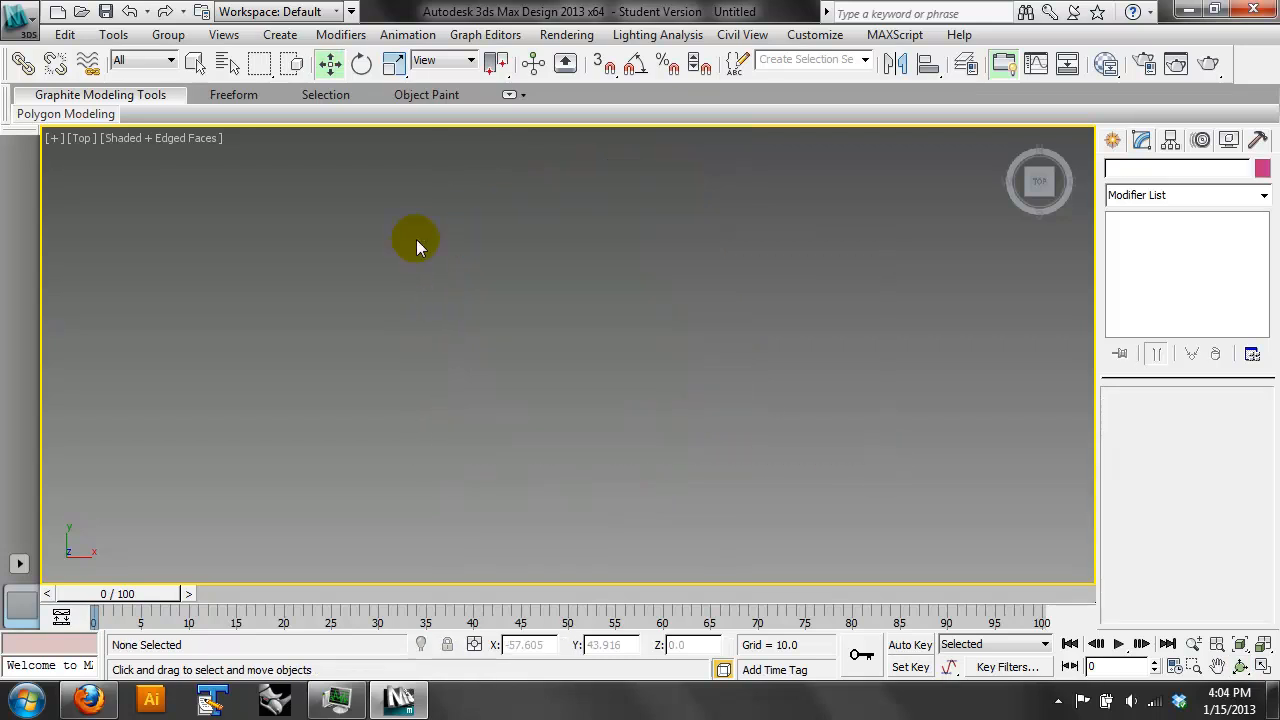
- Show the home grid in the Top view and start the Line tool for a new spline
{"action": "key", "text": "g"}
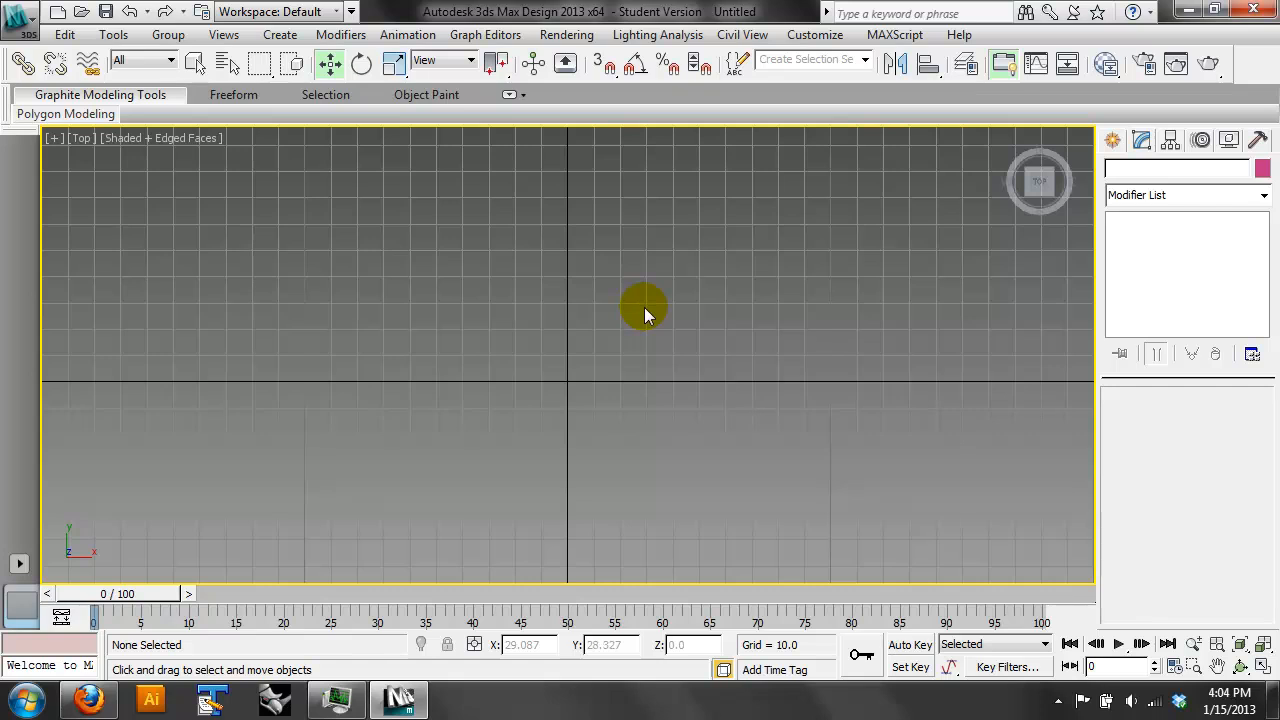
{"action": "left_click", "coordinate": [1112, 140]}
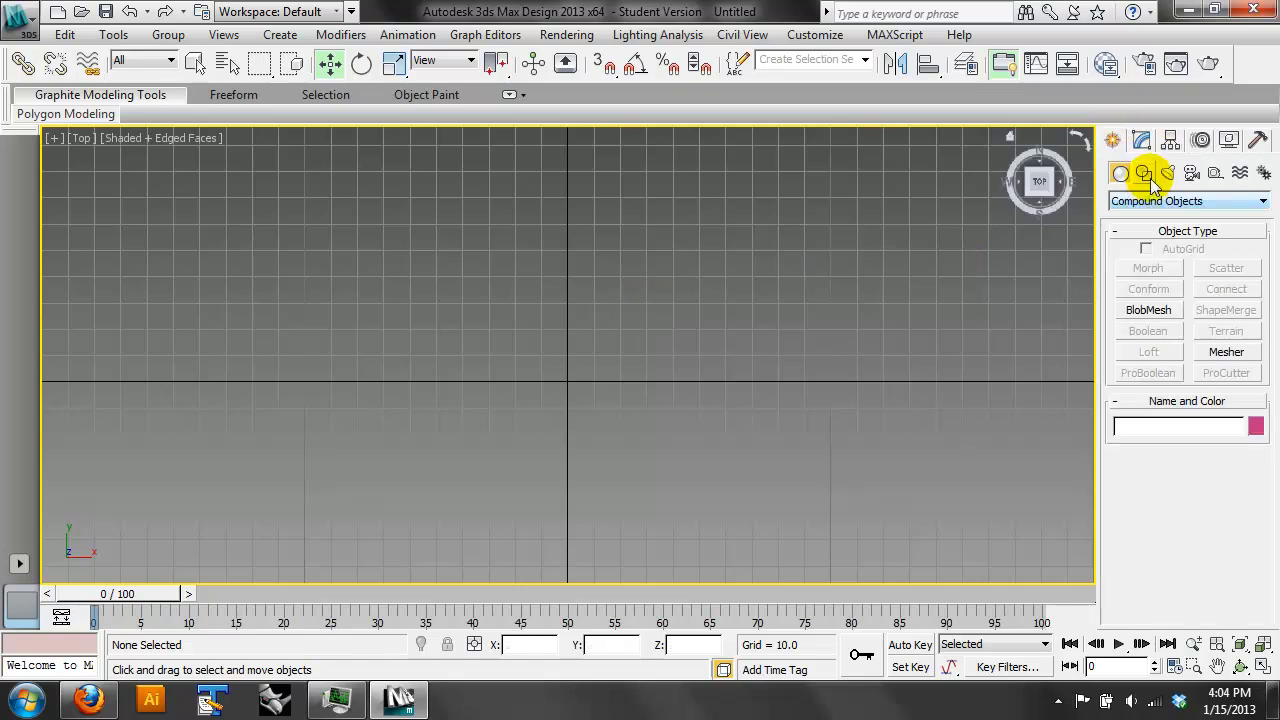
{"action": "left_click", "coordinate": [1145, 175]}
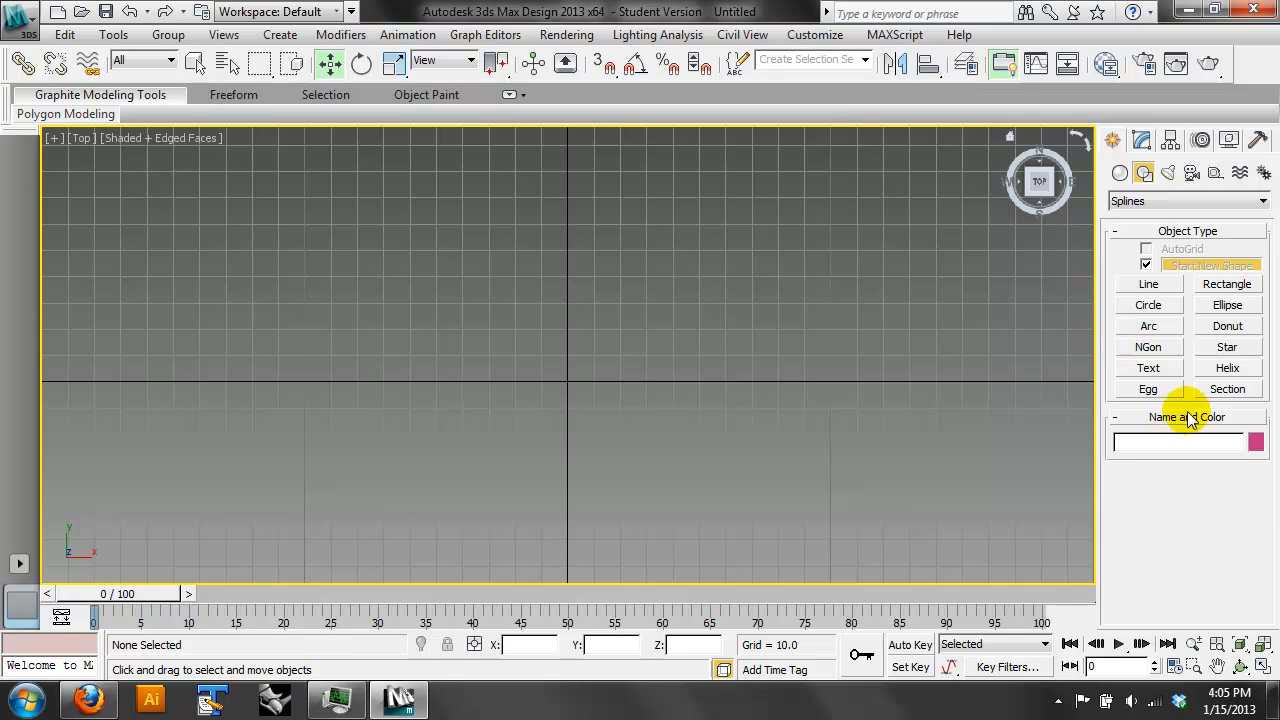
{"action": "left_click", "coordinate": [1148, 286]}
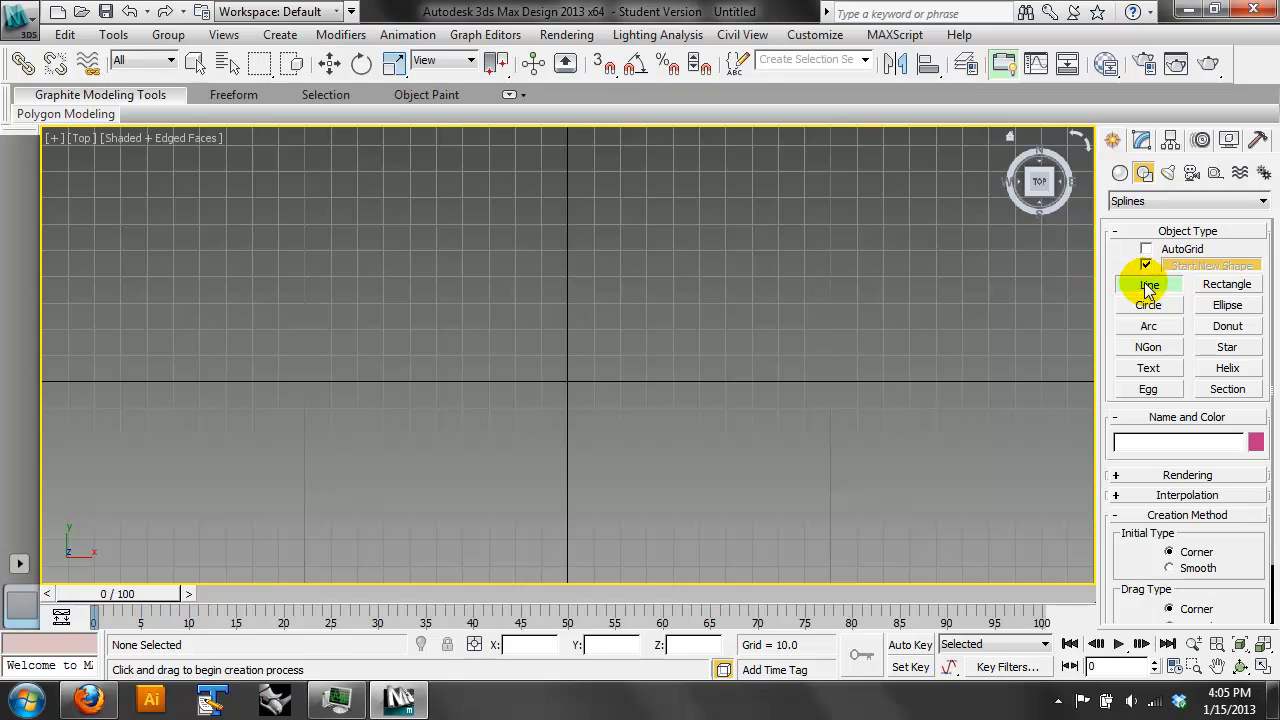
{"action": "scroll", "coordinate": [1137, 537], "scroll_direction": "down", "scroll_amount": 2}
{"action": "scroll", "coordinate": [1206, 491], "scroll_direction": "up", "scroll_amount": 2}
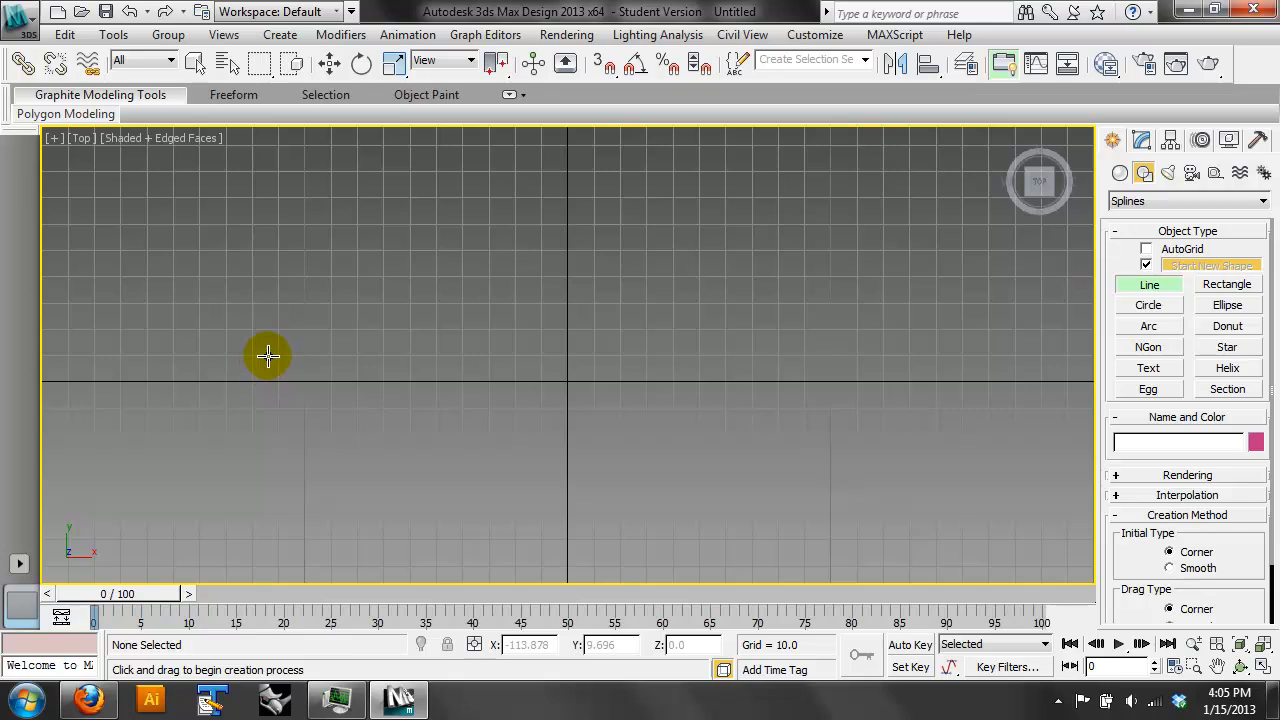
- Draw an open zigzag spline of straight segments around the grid origin in the Top view
{"action": "left_click", "coordinate": [338, 320]}
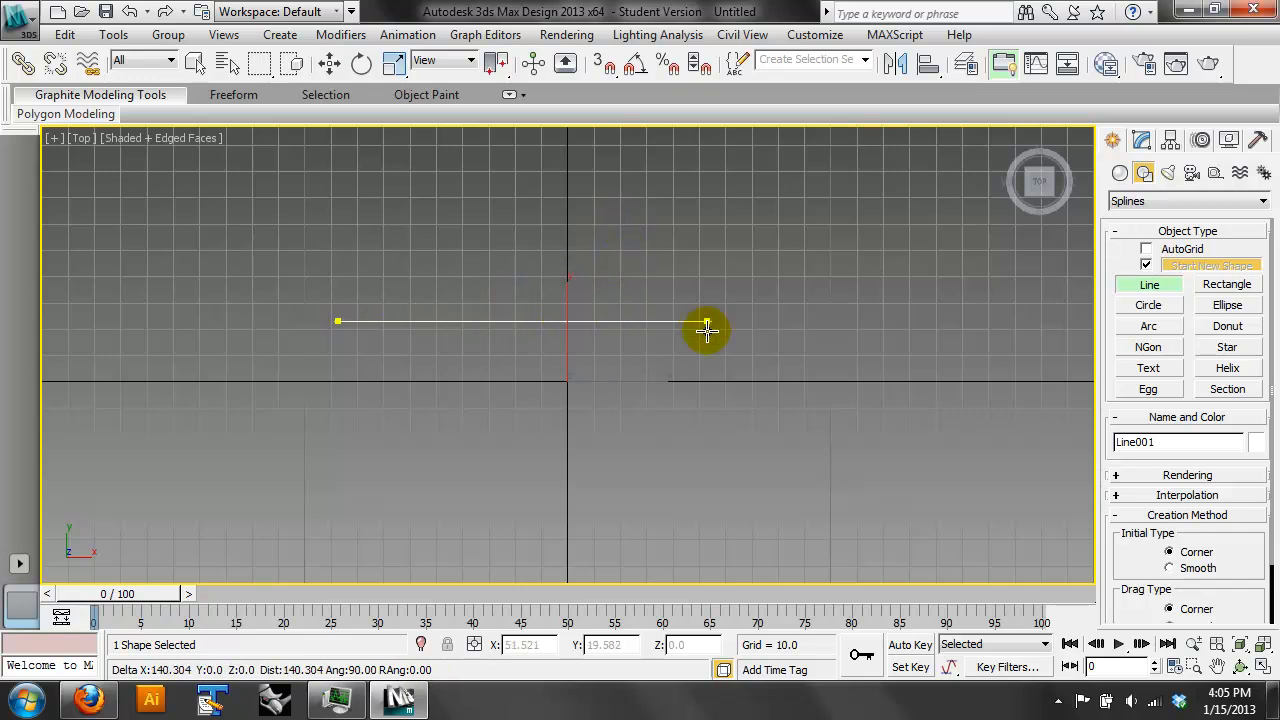
{"action": "left_click", "coordinate": [470, 321]}
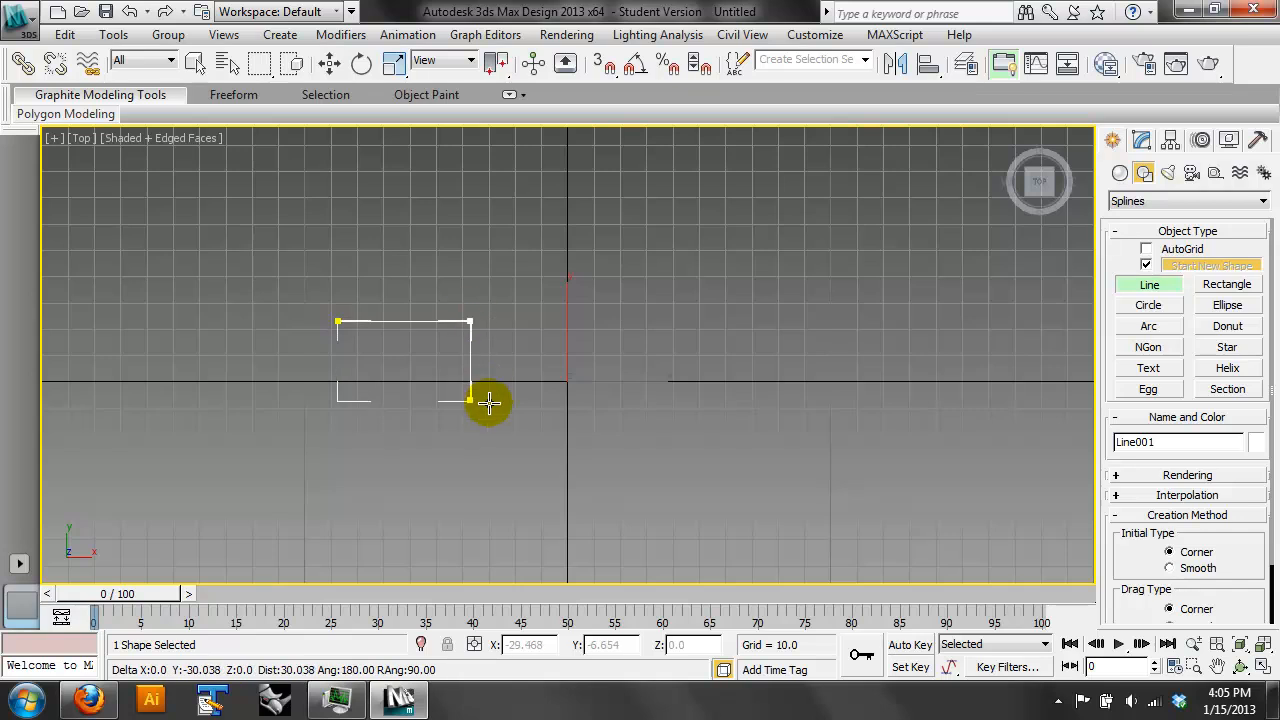
{"action": "left_click", "coordinate": [486, 450]}
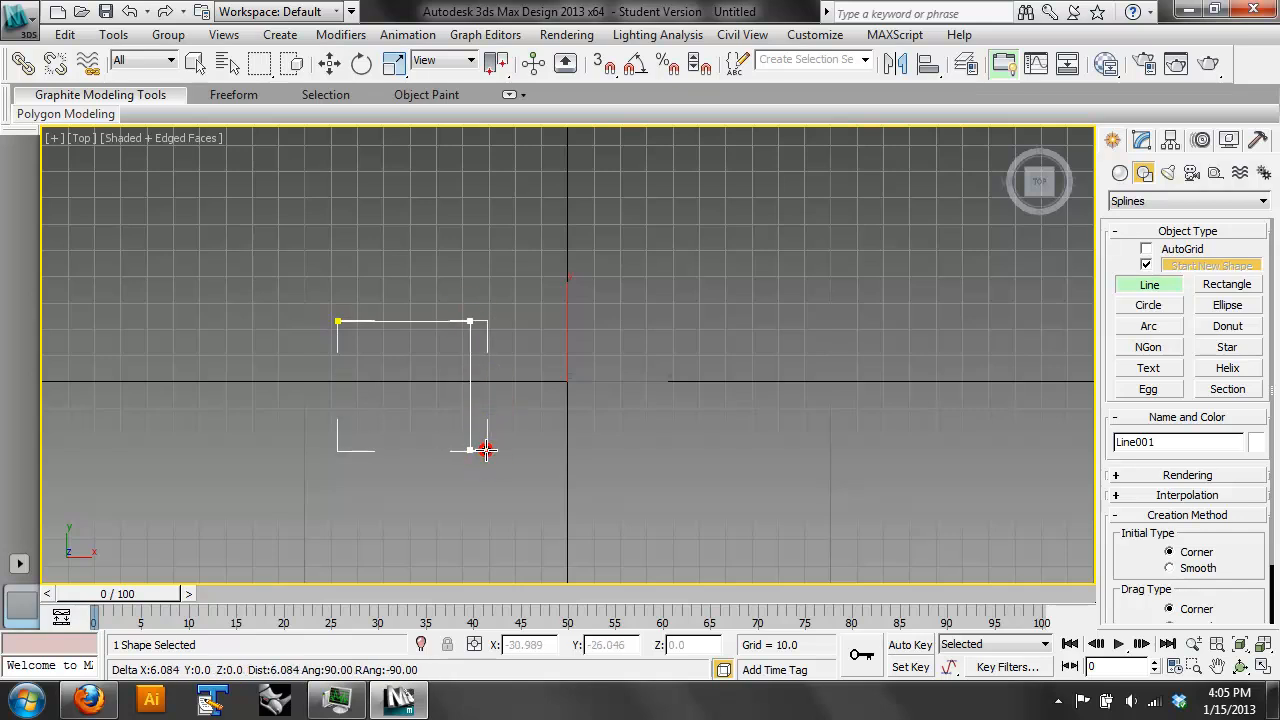
{"action": "left_click", "coordinate": [656, 352]}
{"action": "left_click", "coordinate": [640, 329]}
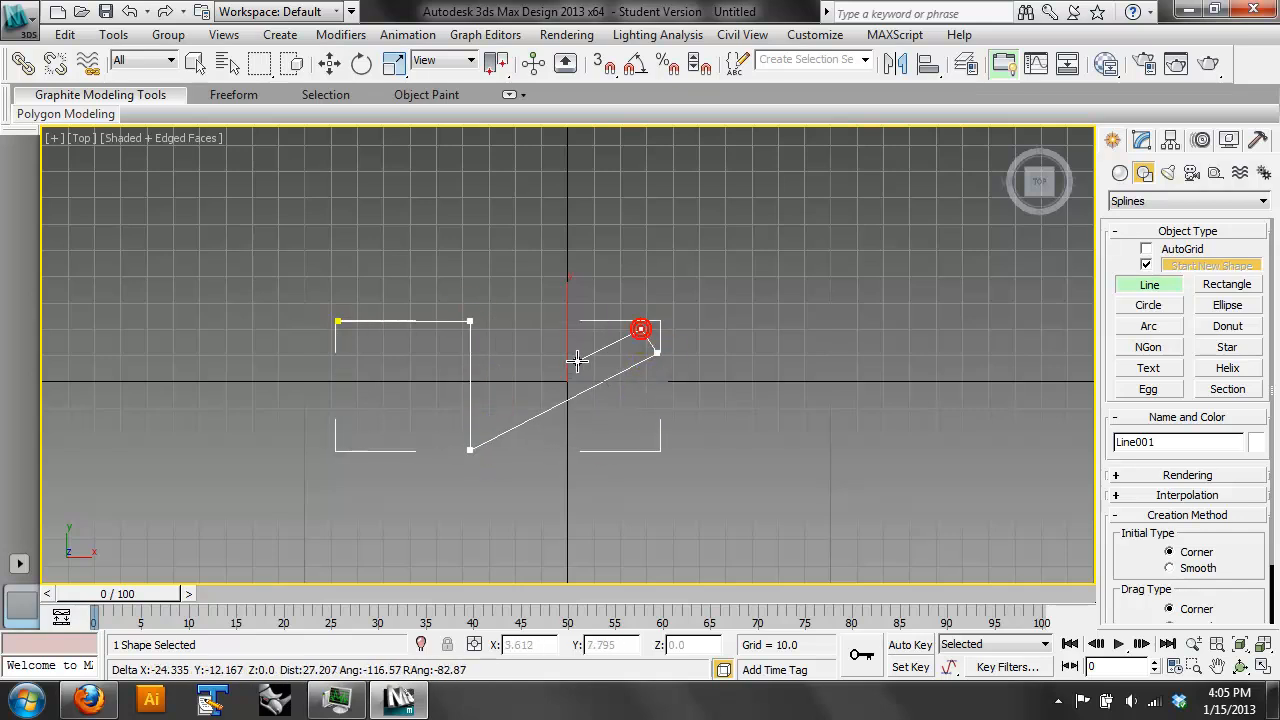
{"action": "left_click", "coordinate": [507, 399]}
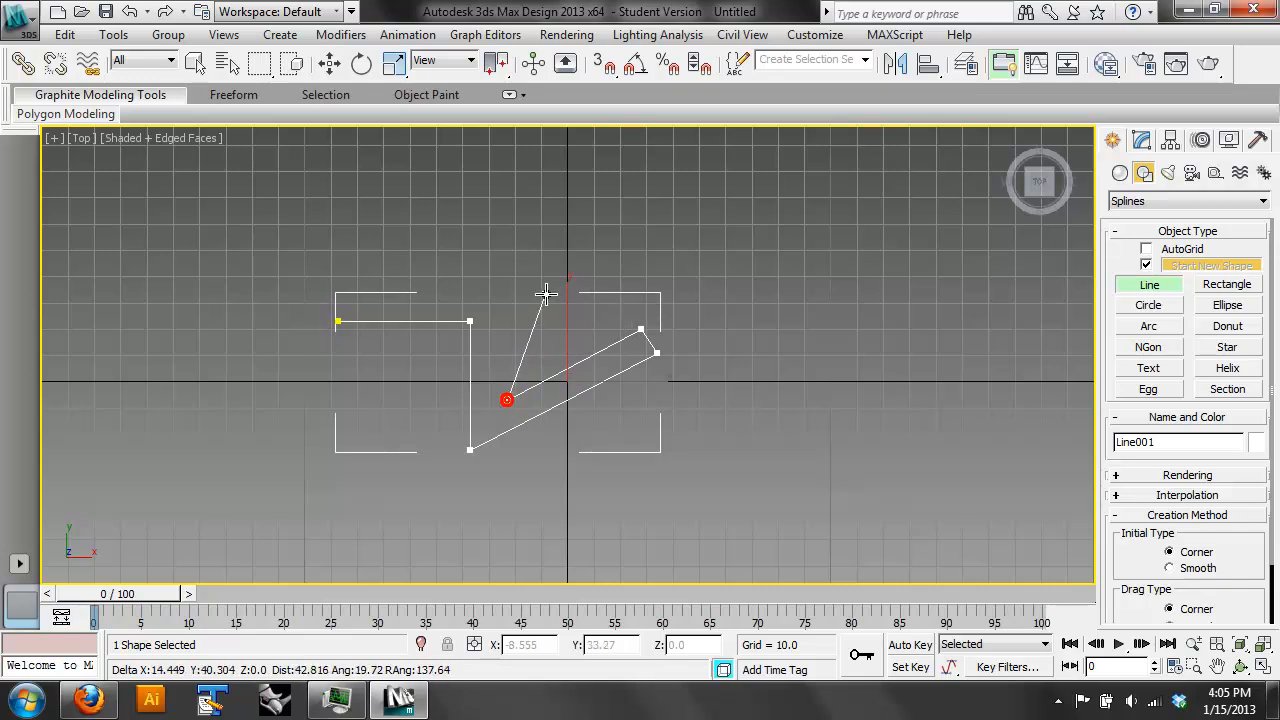
{"action": "left_click", "coordinate": [562, 250]}
{"action": "left_click", "coordinate": [457, 216]}
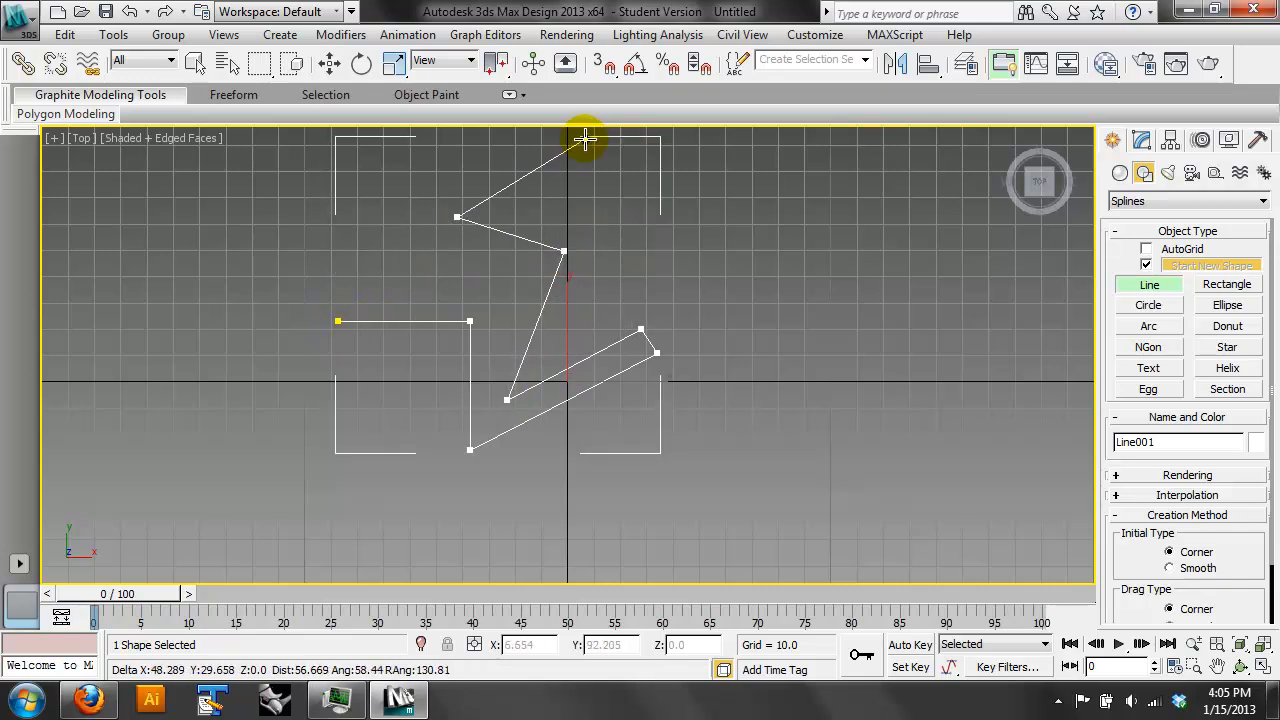
- Turn on 3D snapping and set Vertex as the only active snap type
{"action": "left_click", "coordinate": [604, 64]}
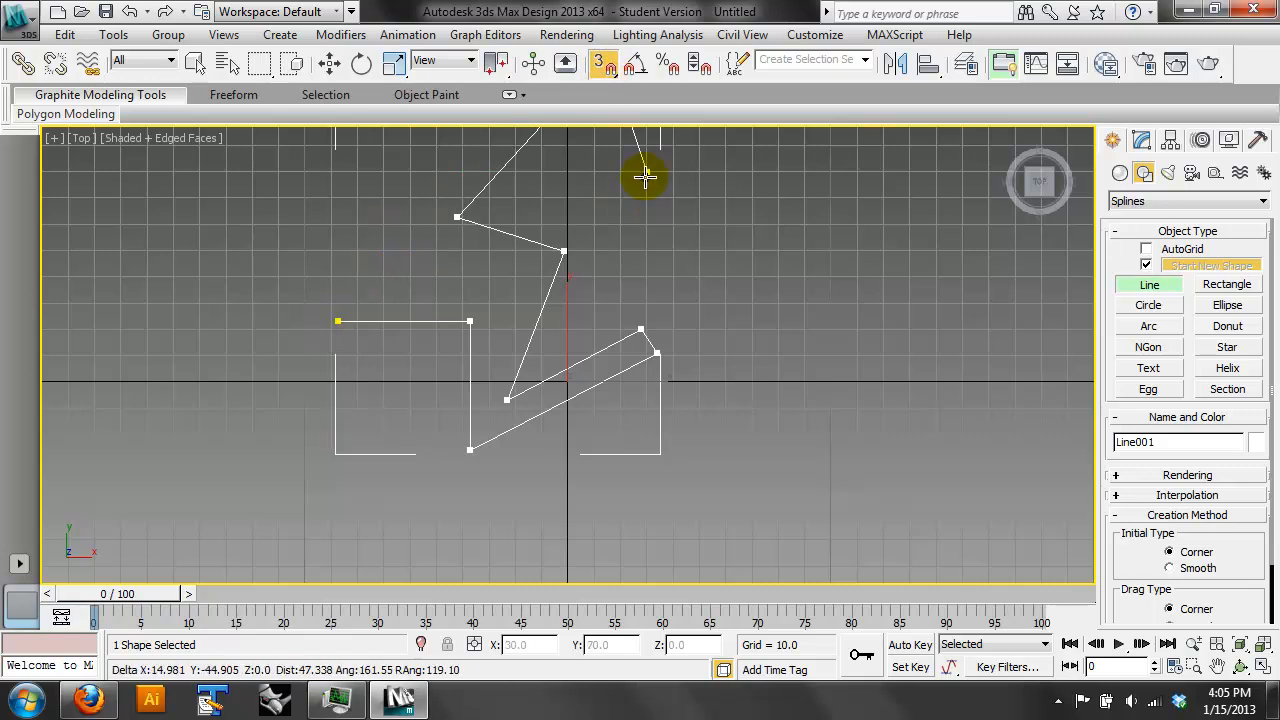
{"action": "right_click", "coordinate": [604, 64]}
{"action": "left_click", "coordinate": [570, 292]}
{"action": "left_click", "coordinate": [571, 311]}
{"action": "left_click", "coordinate": [576, 350]}
{"action": "left_click", "coordinate": [581, 314]}
{"action": "left_click", "coordinate": [758, 210]}
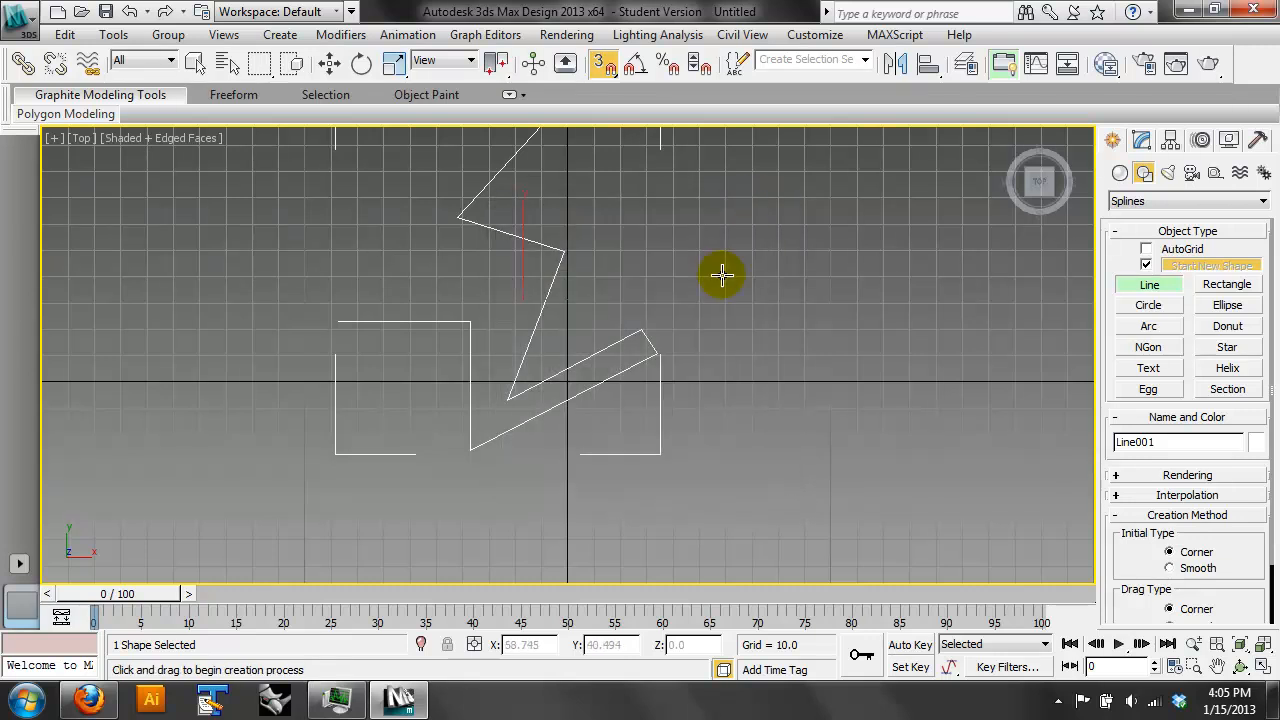
- Delete the zigzag spline and try drawing a straight-segment outline that returns to its first vertex
{"action": "key", "text": "Delete"}
{"action": "left_click", "coordinate": [268, 383]}
{"action": "left_click", "coordinate": [477, 252]}
{"action": "left_click", "coordinate": [554, 435]}
{"action": "left_click", "coordinate": [691, 306]}
{"action": "left_click", "coordinate": [411, 171]}
{"action": "left_click", "coordinate": [277, 238]}
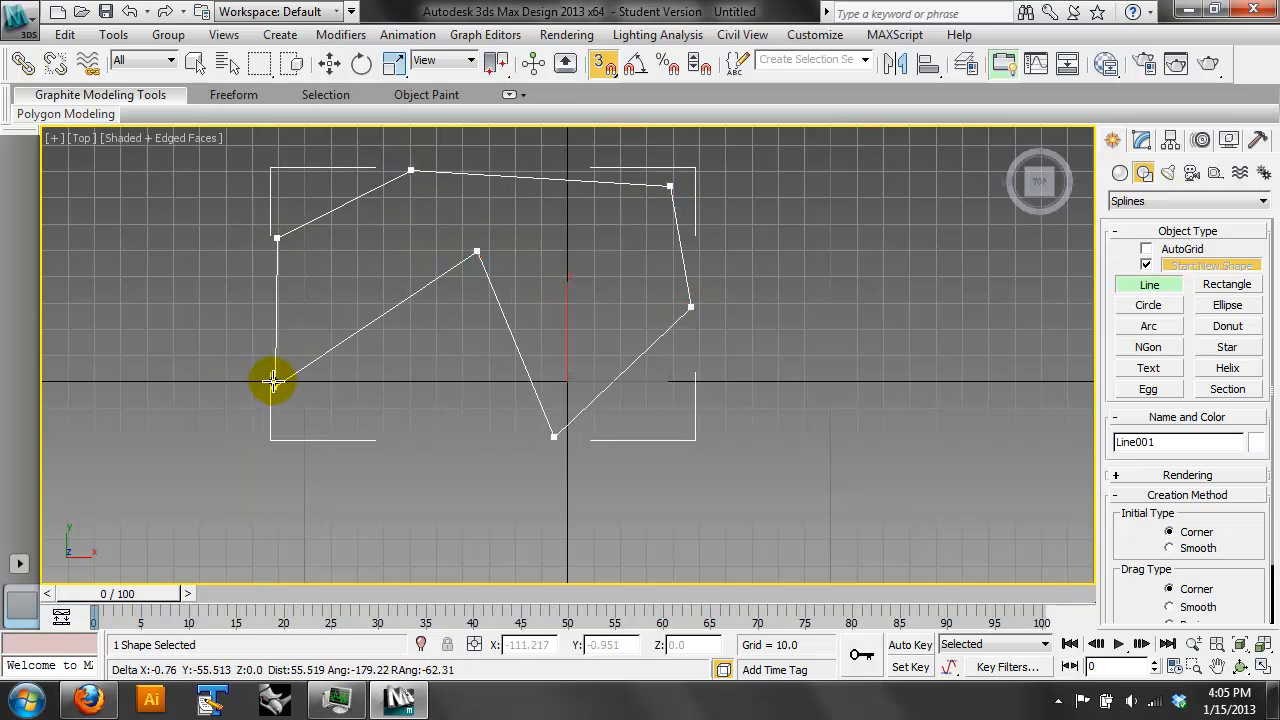
{"action": "key", "text": "]"}
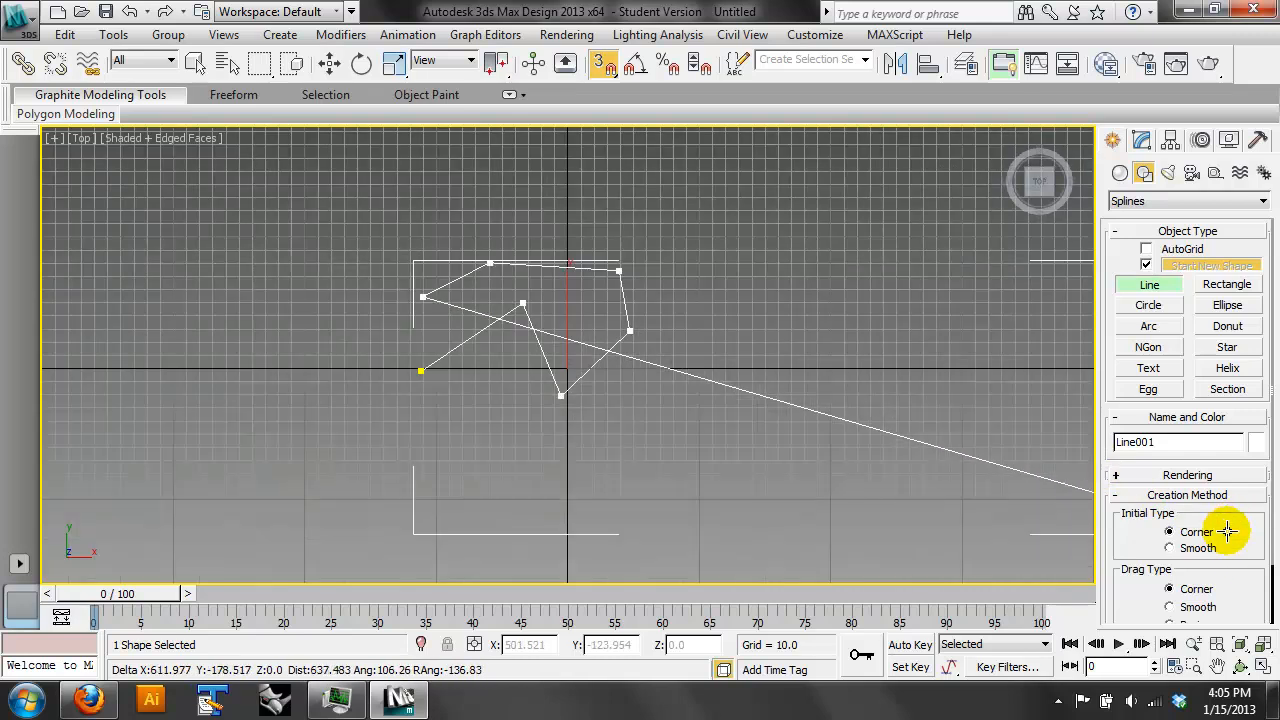
{"action": "scroll", "coordinate": [1227, 531], "scroll_direction": "up", "scroll_amount": 2}
- Review the active snap types in the Grid and Snap Settings
{"action": "right_click", "coordinate": [604, 68]}
{"action": "left_click", "coordinate": [604, 66]}
{"action": "right_click", "coordinate": [604, 66]}
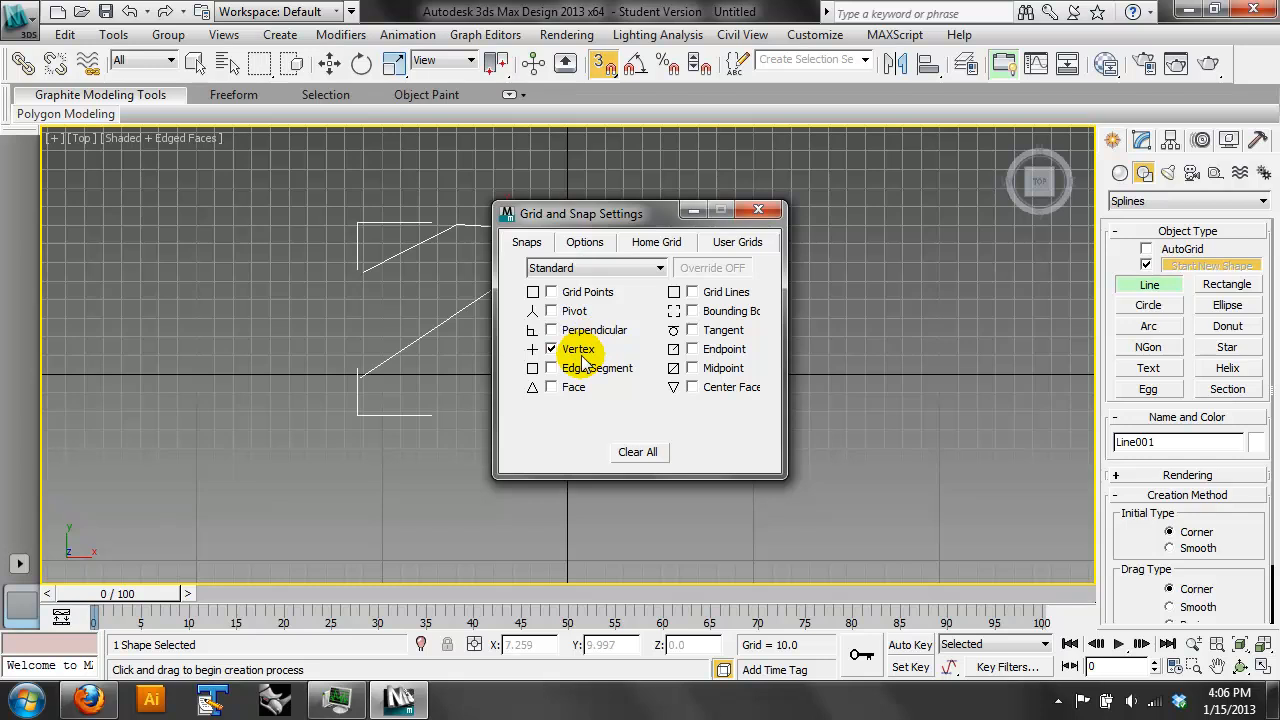
{"action": "left_click", "coordinate": [757, 210]}
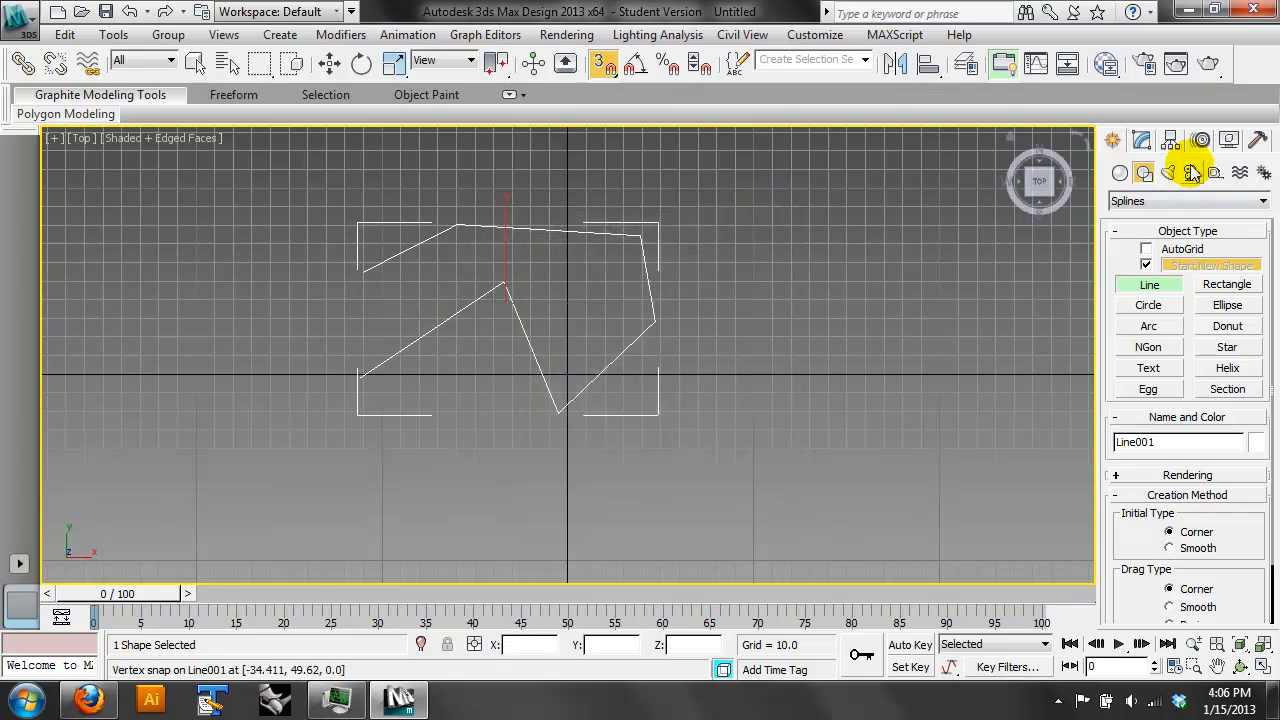
- Delete the open outline and try another open line of straight segments across the Top view
{"action": "key", "text": "Delete"}
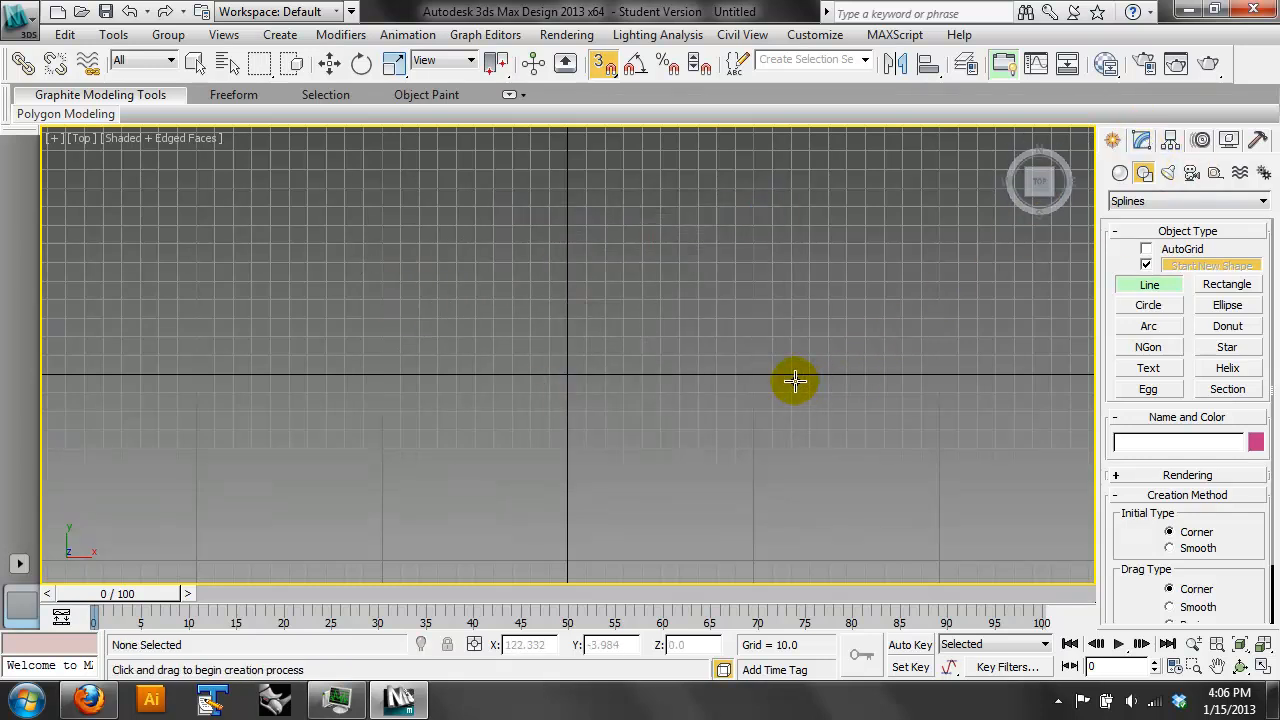
{"action": "scroll", "coordinate": [1243, 528], "scroll_direction": "down", "scroll_amount": 3}
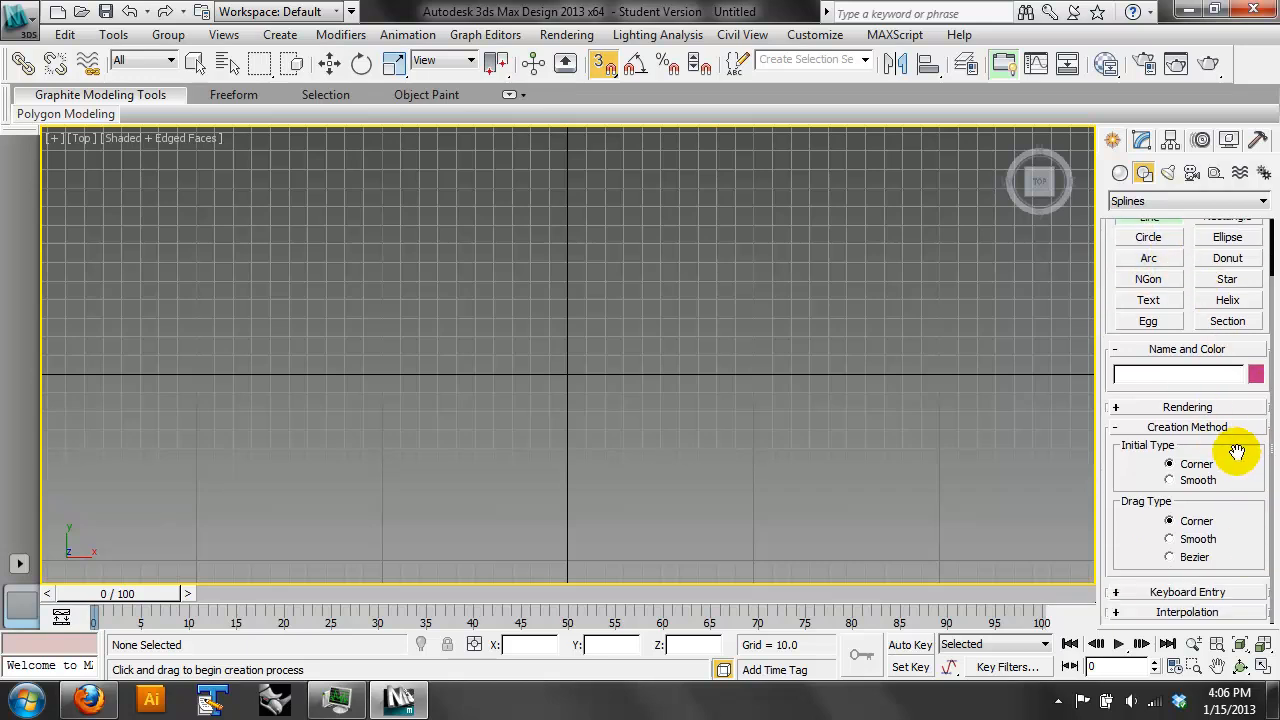
{"action": "scroll", "coordinate": [1236, 458], "scroll_direction": "up", "scroll_amount": 3}
{"action": "left_click", "coordinate": [315, 390]}
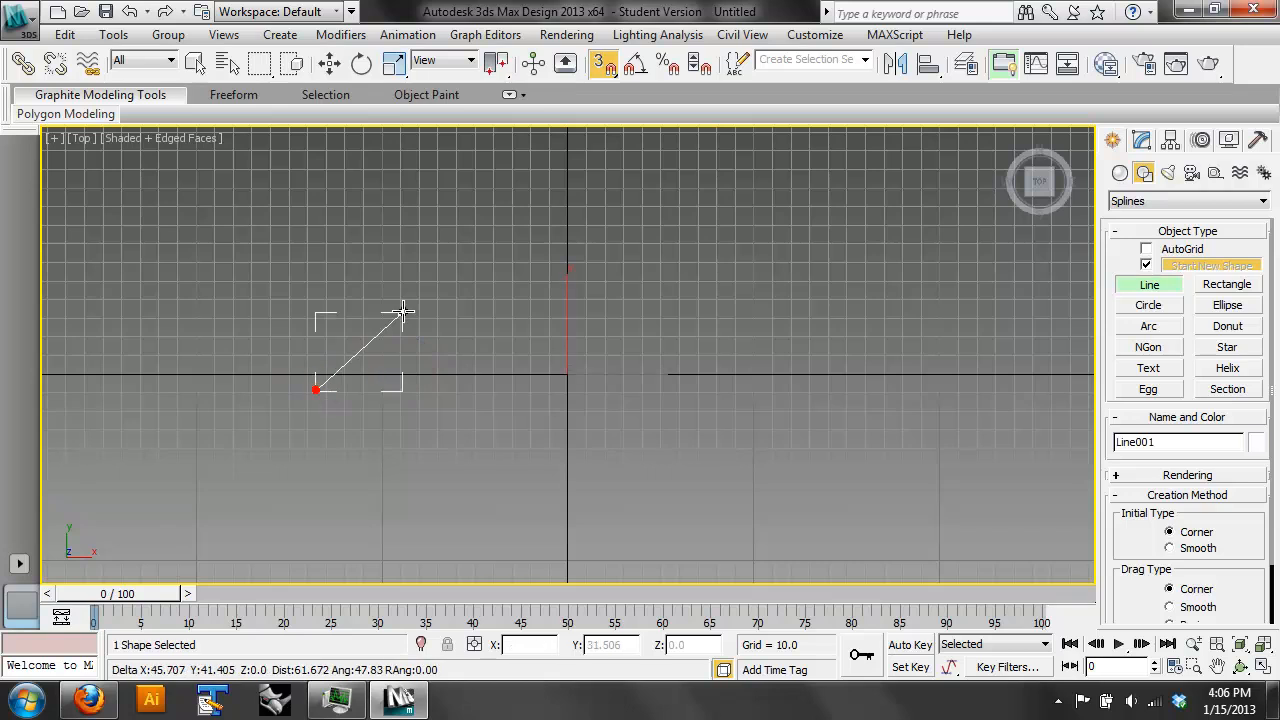
{"action": "left_click", "coordinate": [470, 251]}
{"action": "left_click", "coordinate": [688, 290]}
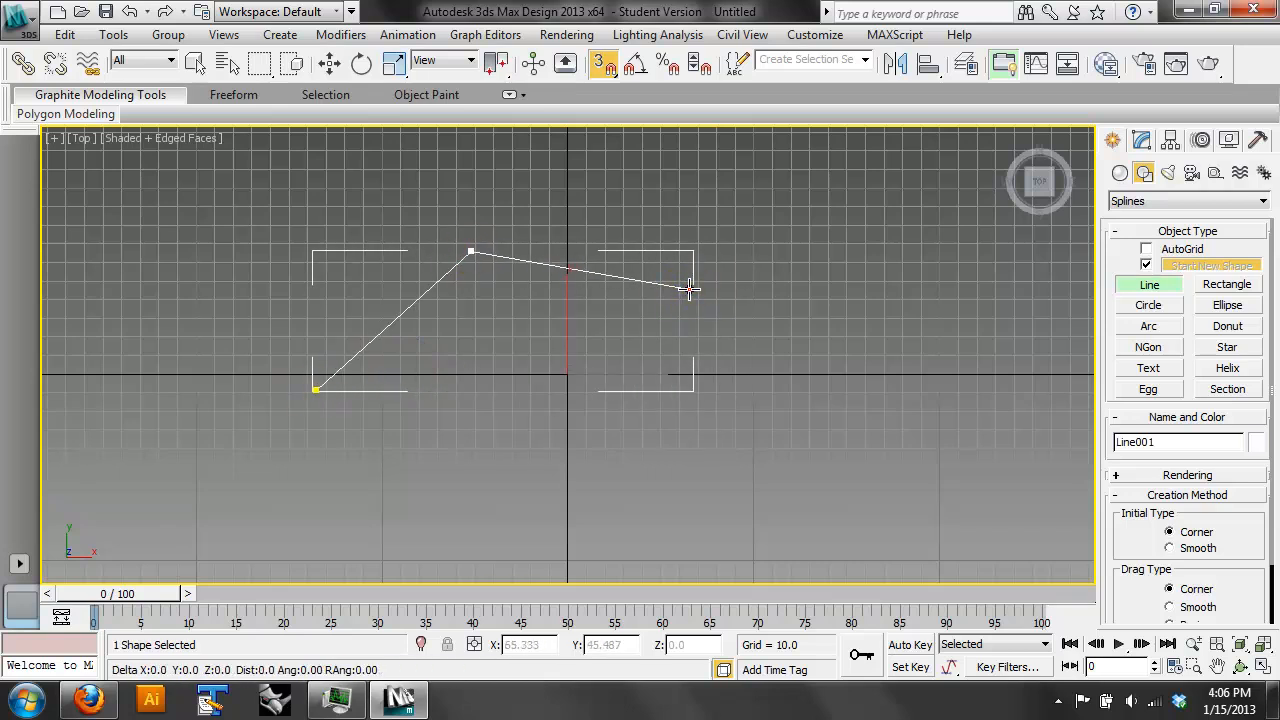
{"action": "left_click", "coordinate": [717, 425]}
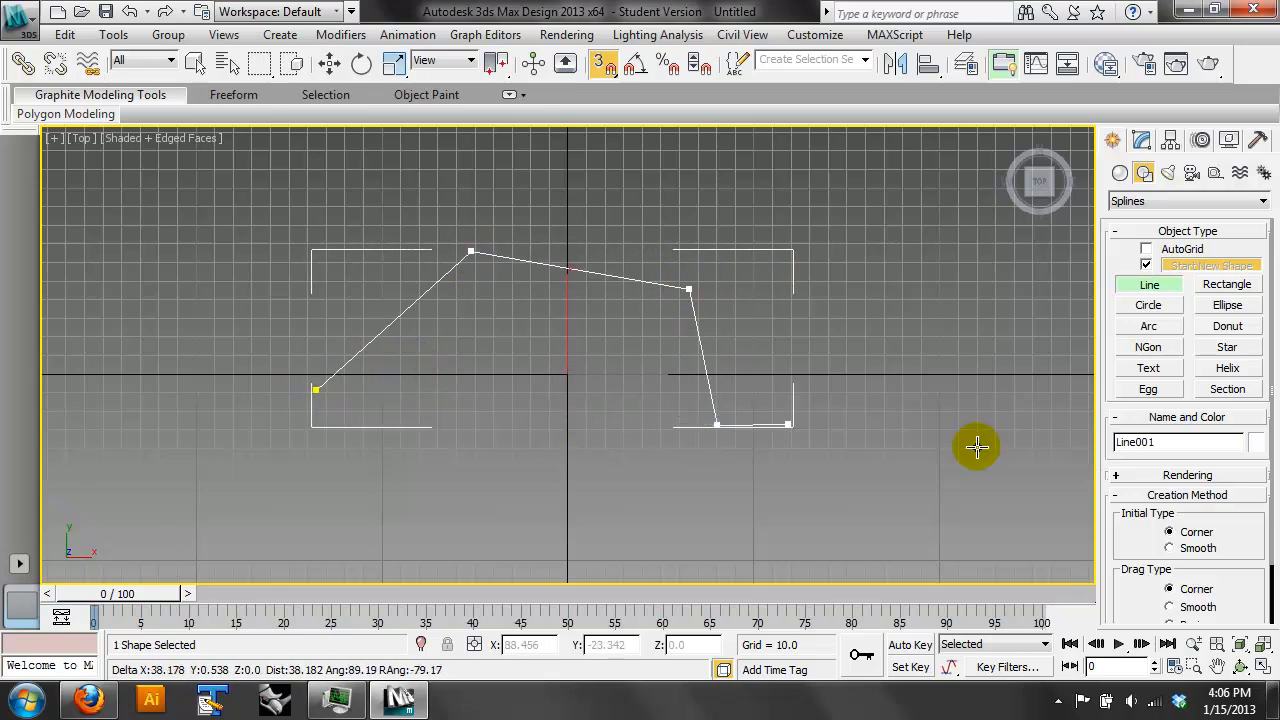
{"action": "left_click", "coordinate": [1203, 604]}
{"action": "scroll", "coordinate": [1197, 603], "scroll_direction": "down", "scroll_amount": 2}
{"action": "scroll", "coordinate": [1203, 600], "scroll_direction": "up", "scroll_amount": 1}
{"action": "key", "text": "w"}
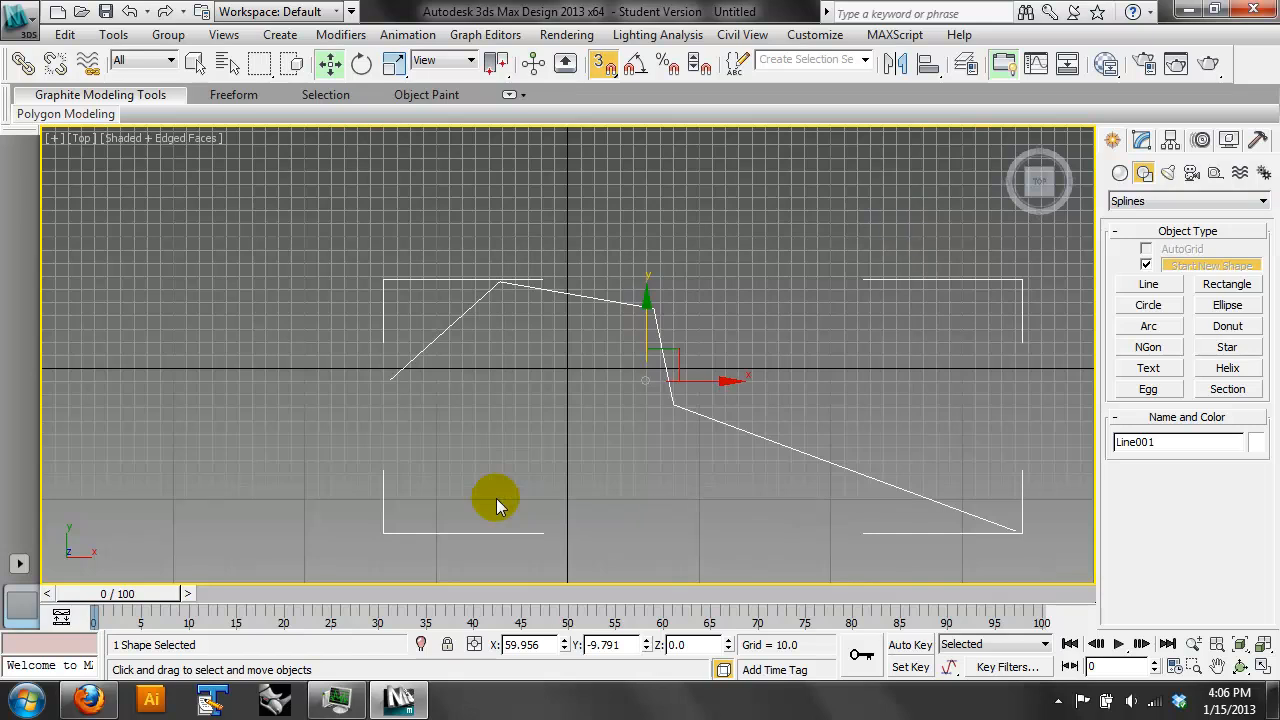
- Delete the open line and restart the Line tool with Drag Type set to Bezier
{"action": "key", "text": "Delete"}
{"action": "left_click", "coordinate": [1145, 284]}
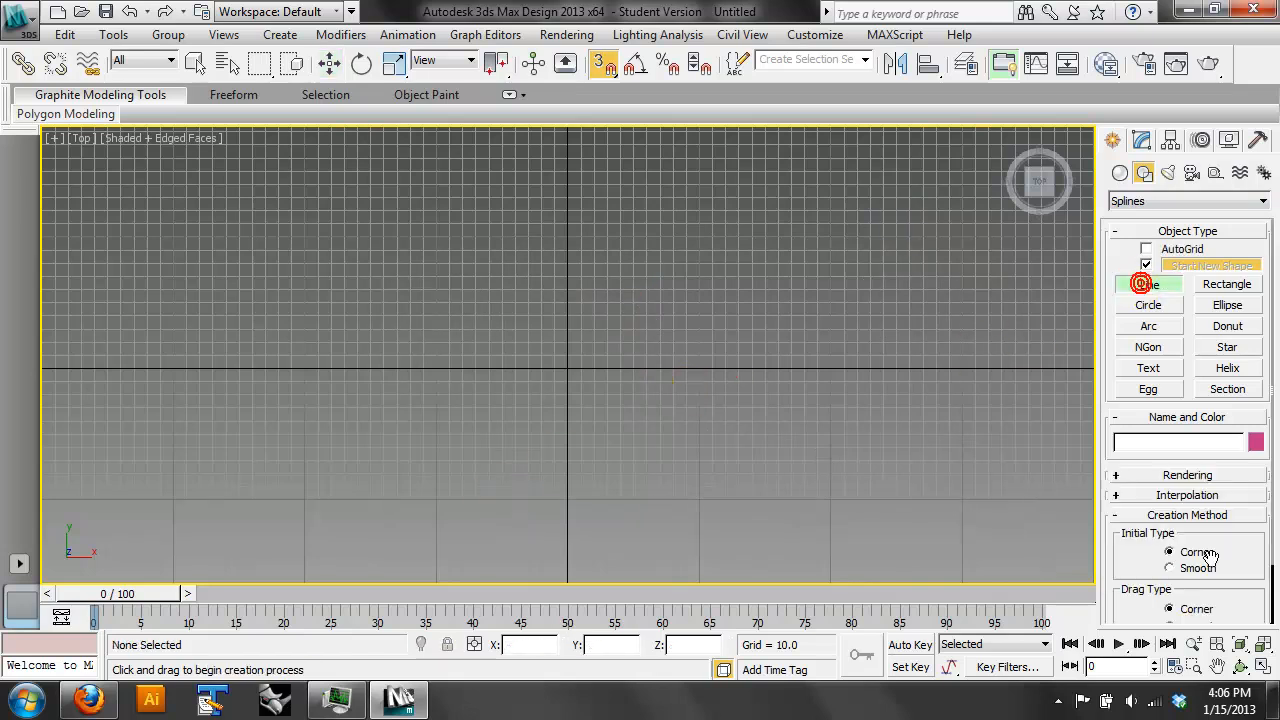
{"action": "left_click_drag", "start_coordinate": [1242, 559], "coordinate": [1244, 413]}
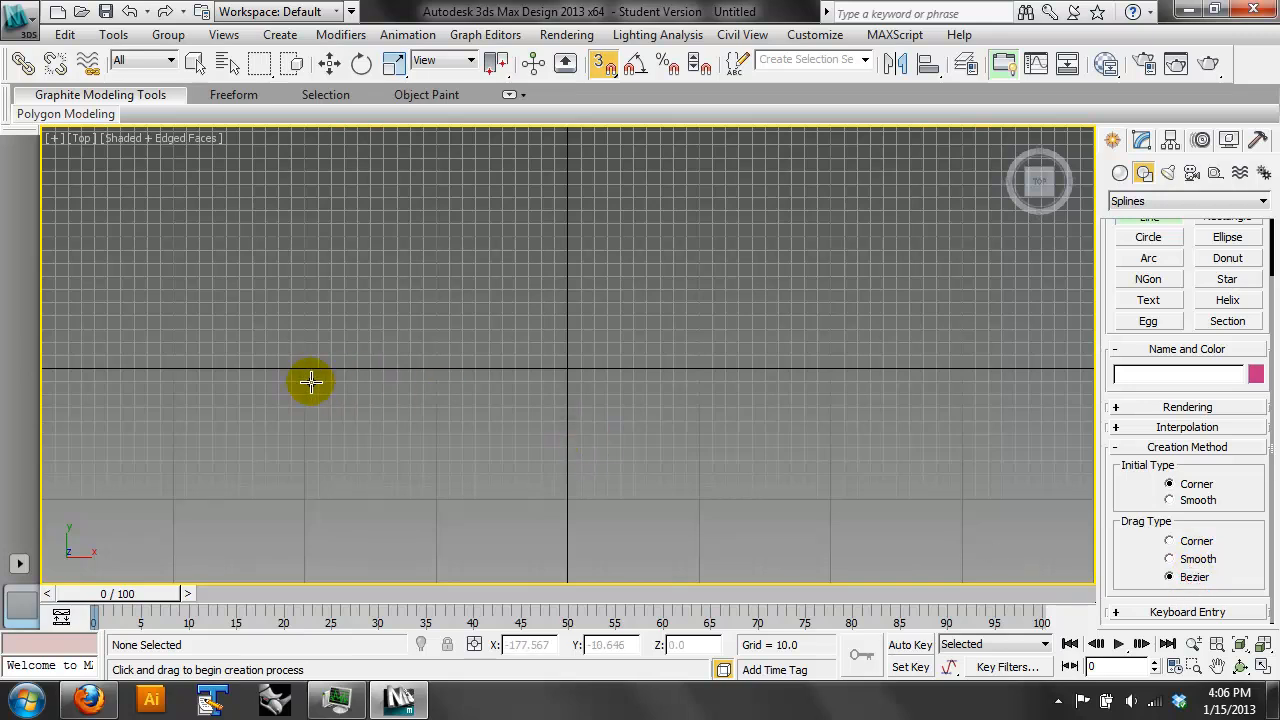
- Draw a curved outline with two Bezier points along its upper side and a straight lower edge, and close the spline
{"action": "left_click", "coordinate": [304, 342]}
{"action": "left_click_drag", "start_coordinate": [537, 200], "coordinate": [669, 329]}
{"action": "left_click_drag", "start_coordinate": [777, 320], "coordinate": [940, 300]}
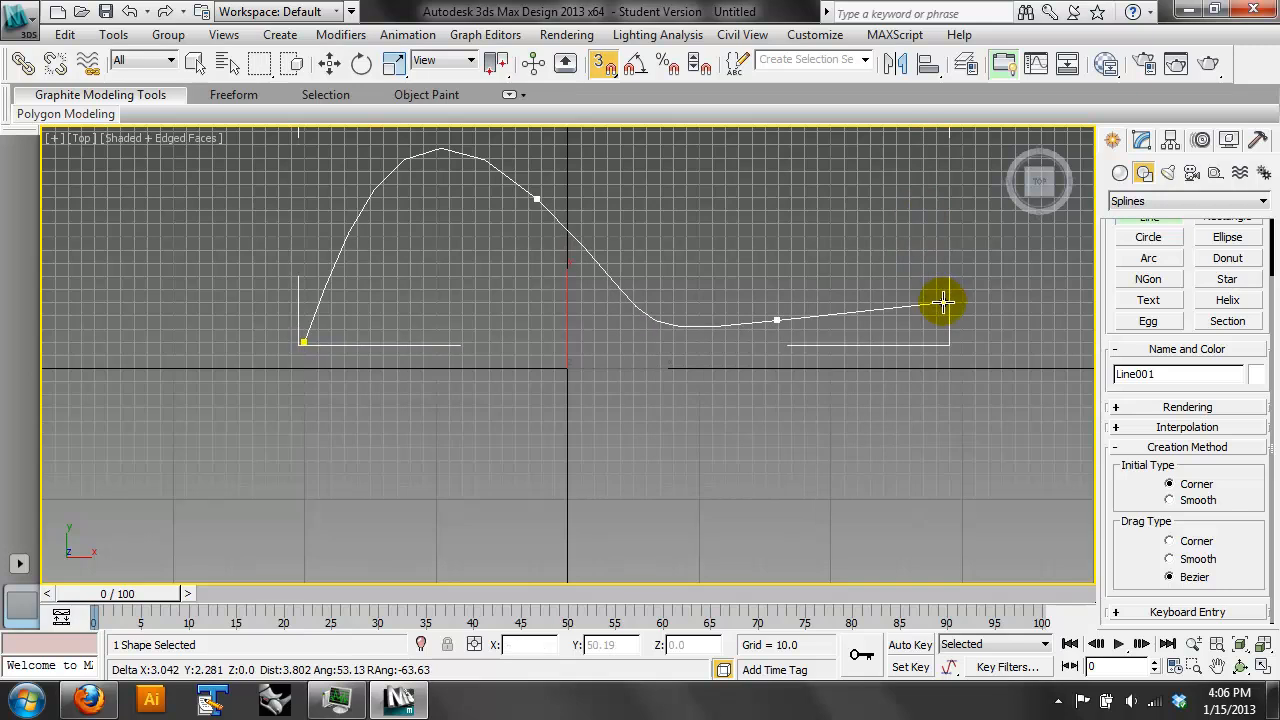
{"action": "left_click", "coordinate": [790, 505]}
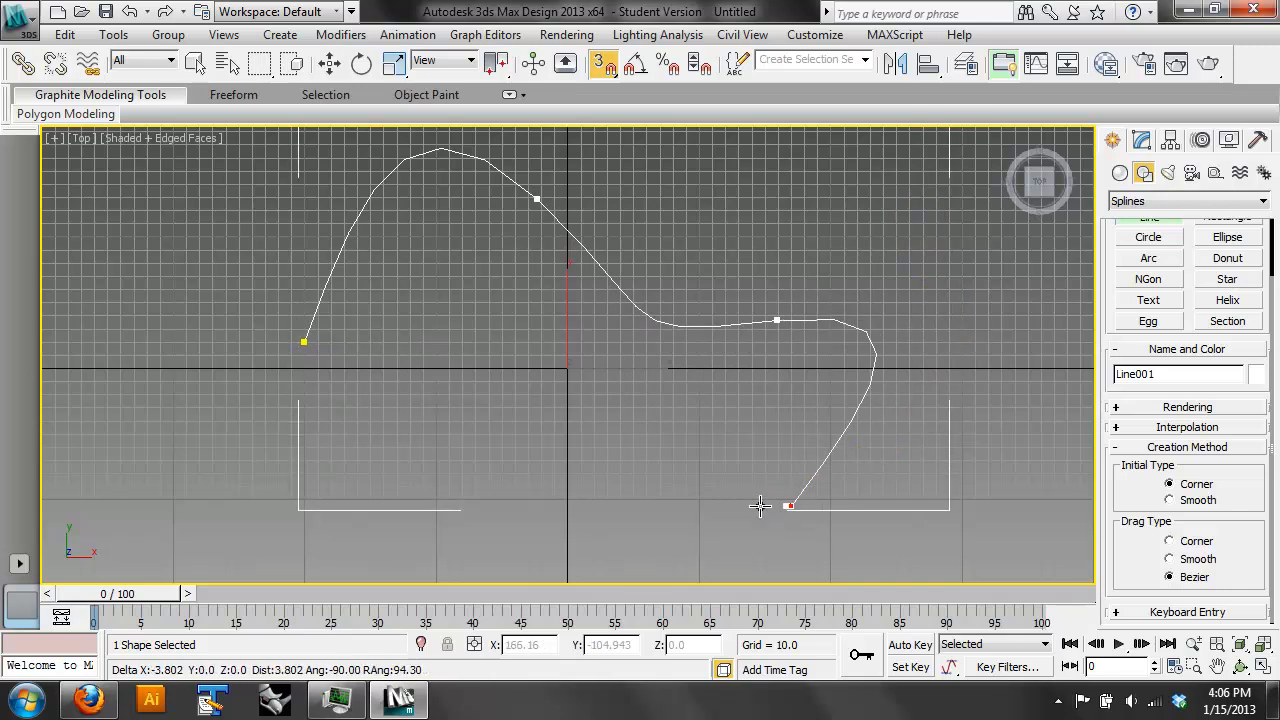
{"action": "left_click", "coordinate": [302, 342]}
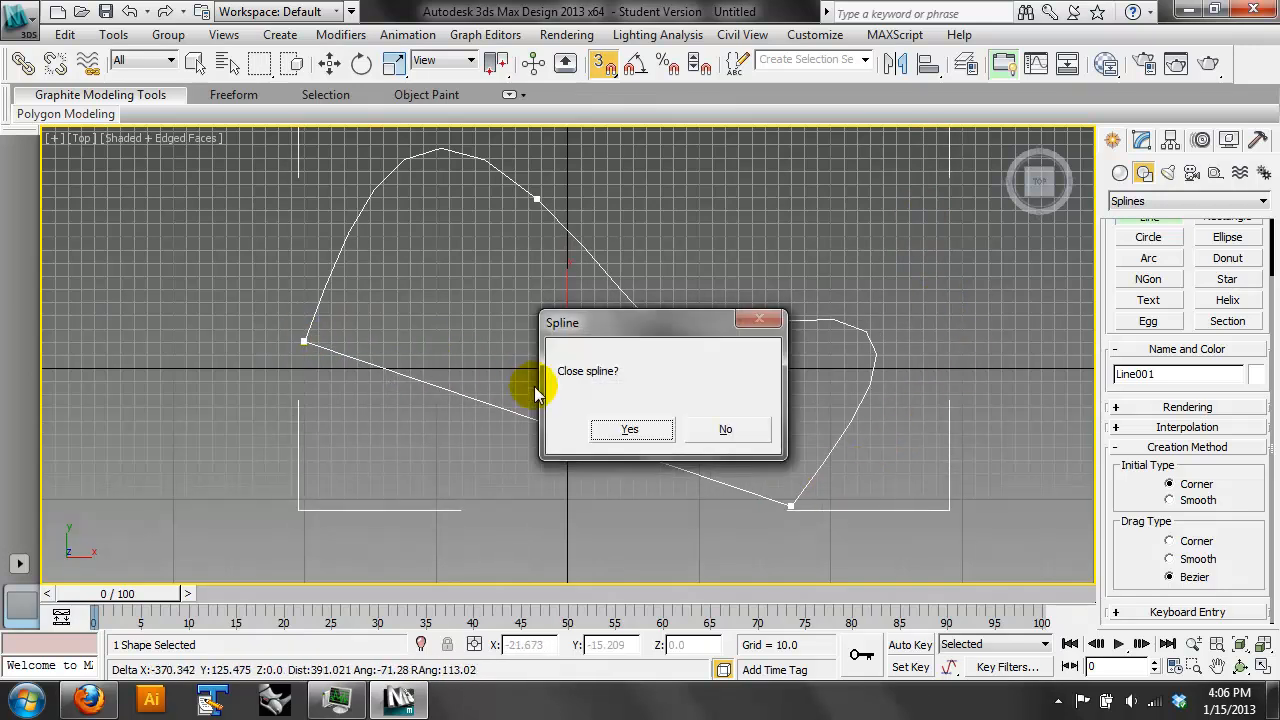
{"action": "left_click", "coordinate": [630, 430]}
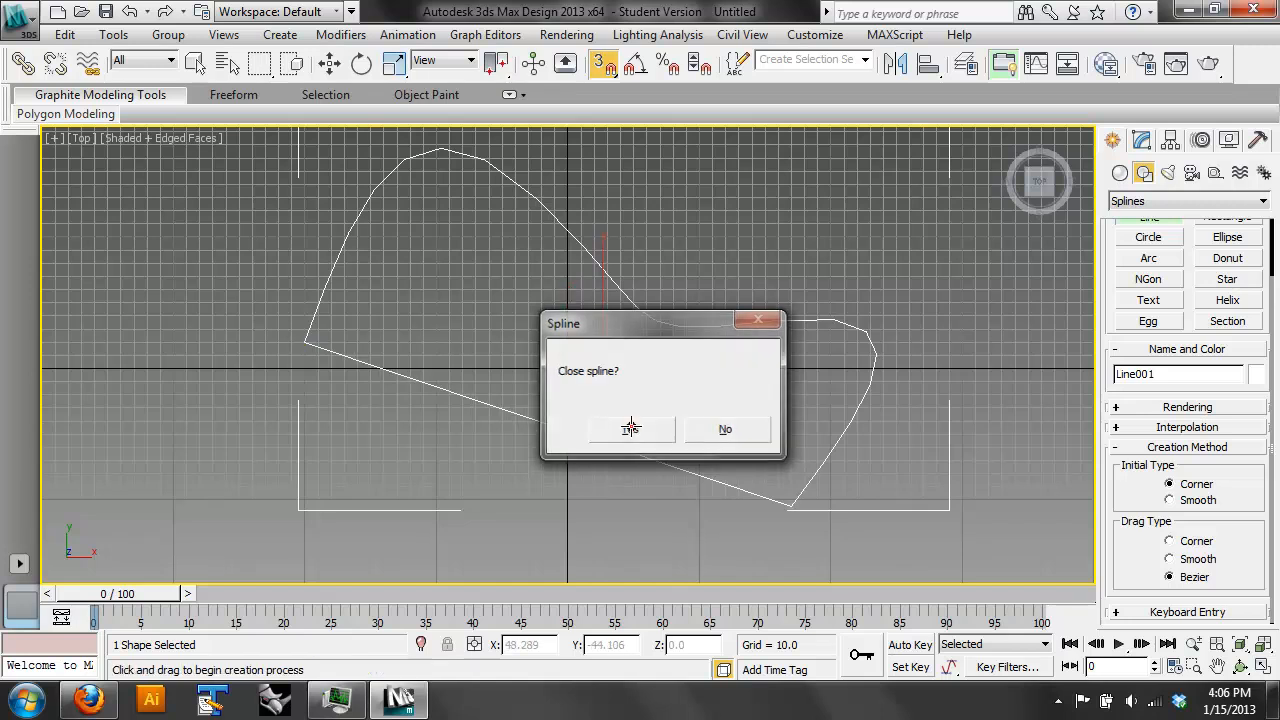
- Hide the home grid and apply an Extrude modifier to the closed curved spline, raising it into a solid block in an orbited view
{"action": "left_click", "coordinate": [1142, 140]}
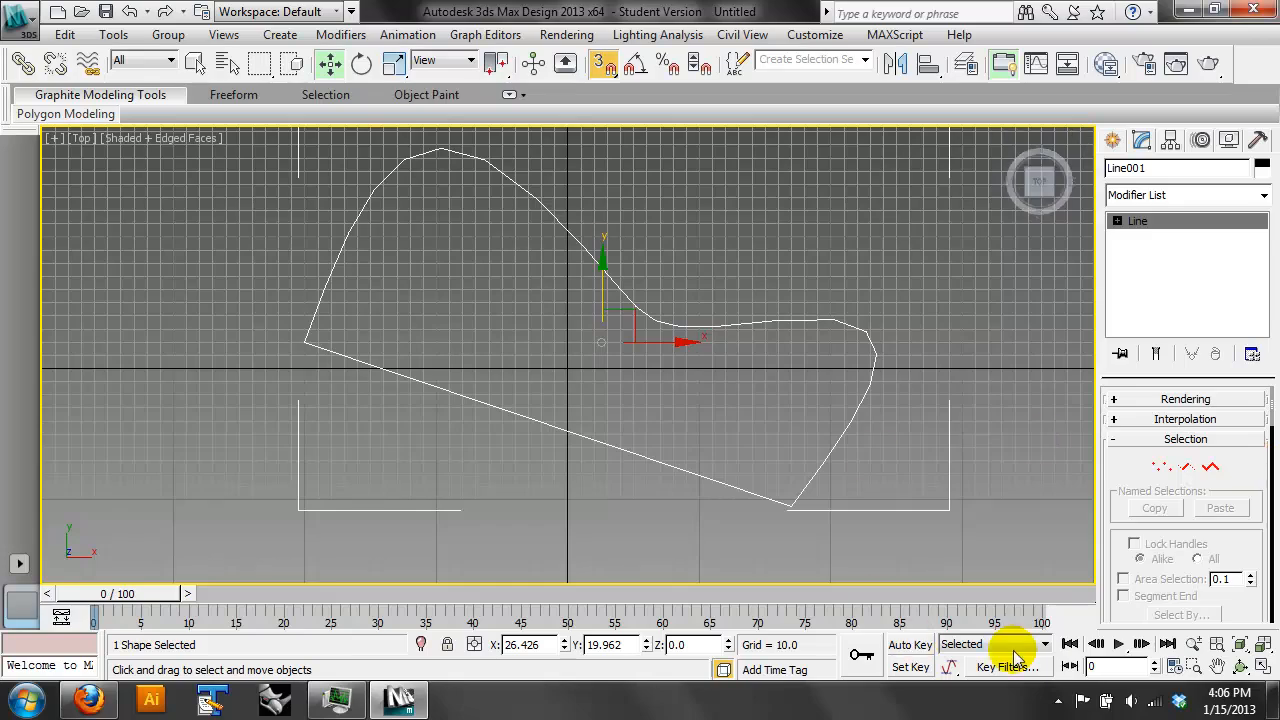
{"action": "left_click", "coordinate": [1240, 645]}
{"action": "left_click", "coordinate": [1240, 666]}
{"action": "left_click_drag", "start_coordinate": [657, 294], "coordinate": [457, 169]}
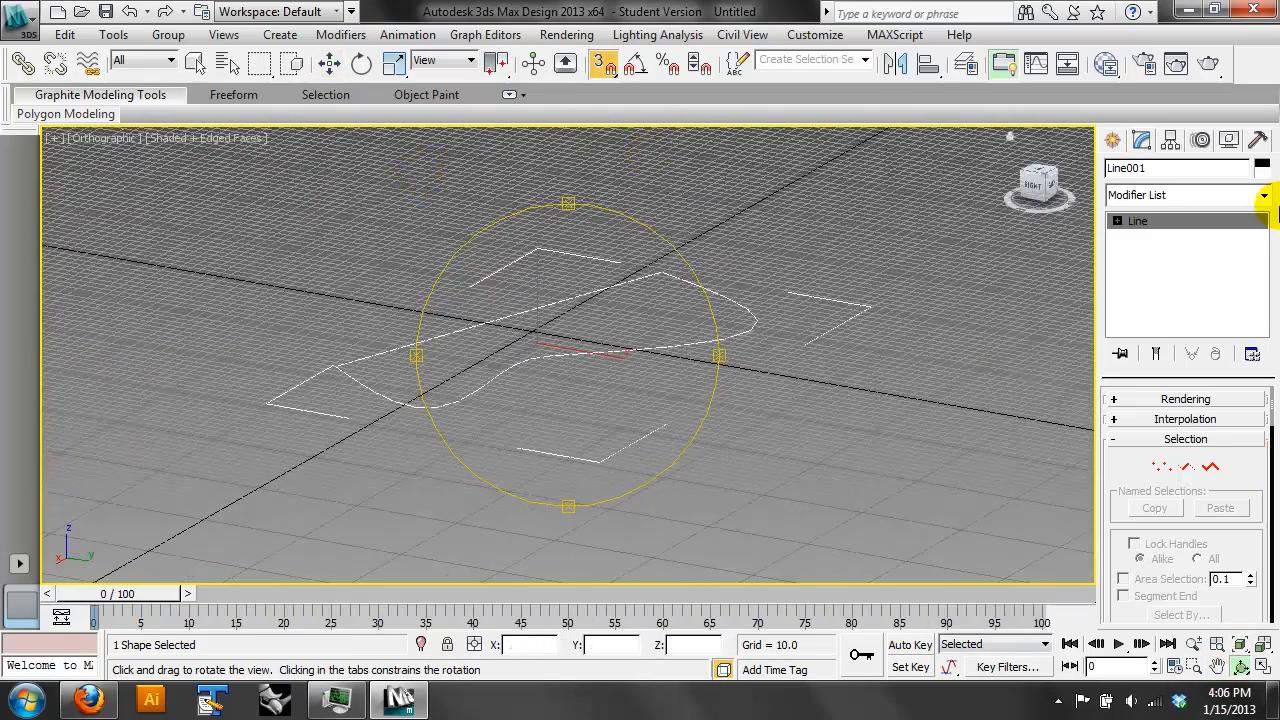
{"action": "key", "text": "g"}
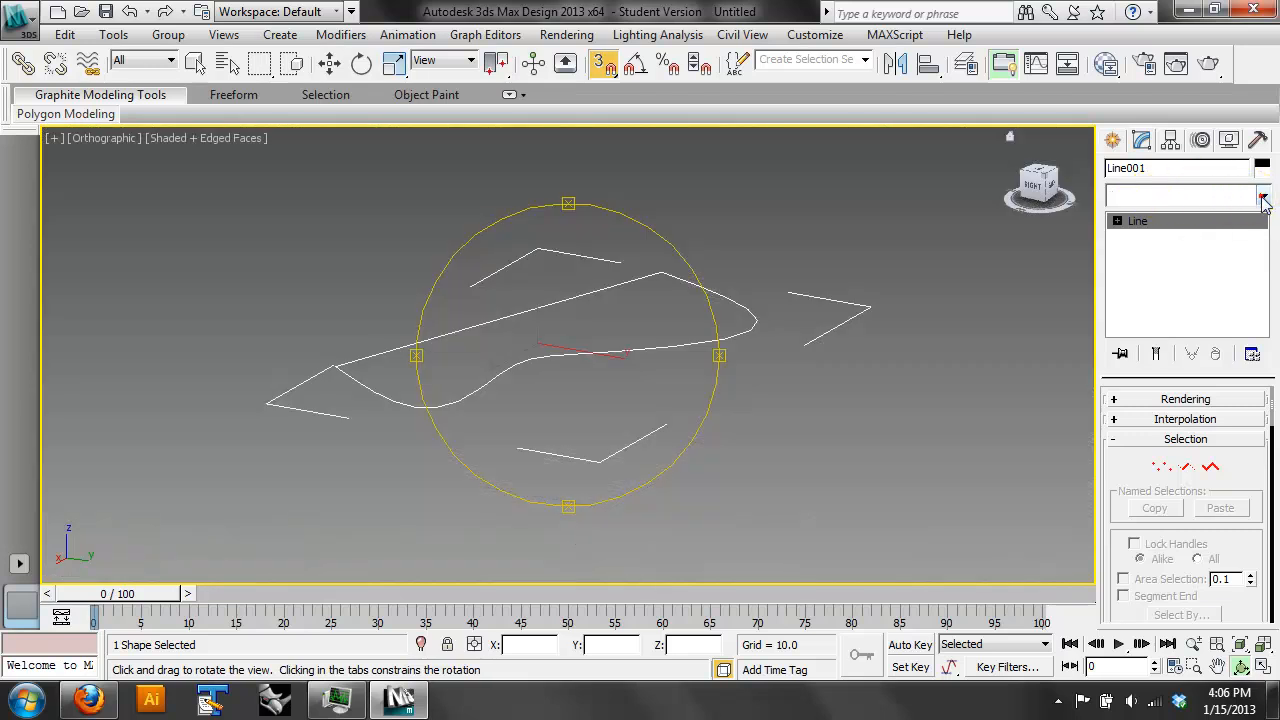
{"action": "left_click", "coordinate": [1263, 196]}
{"action": "left_click_drag", "start_coordinate": [1265, 234], "coordinate": [1263, 343]}
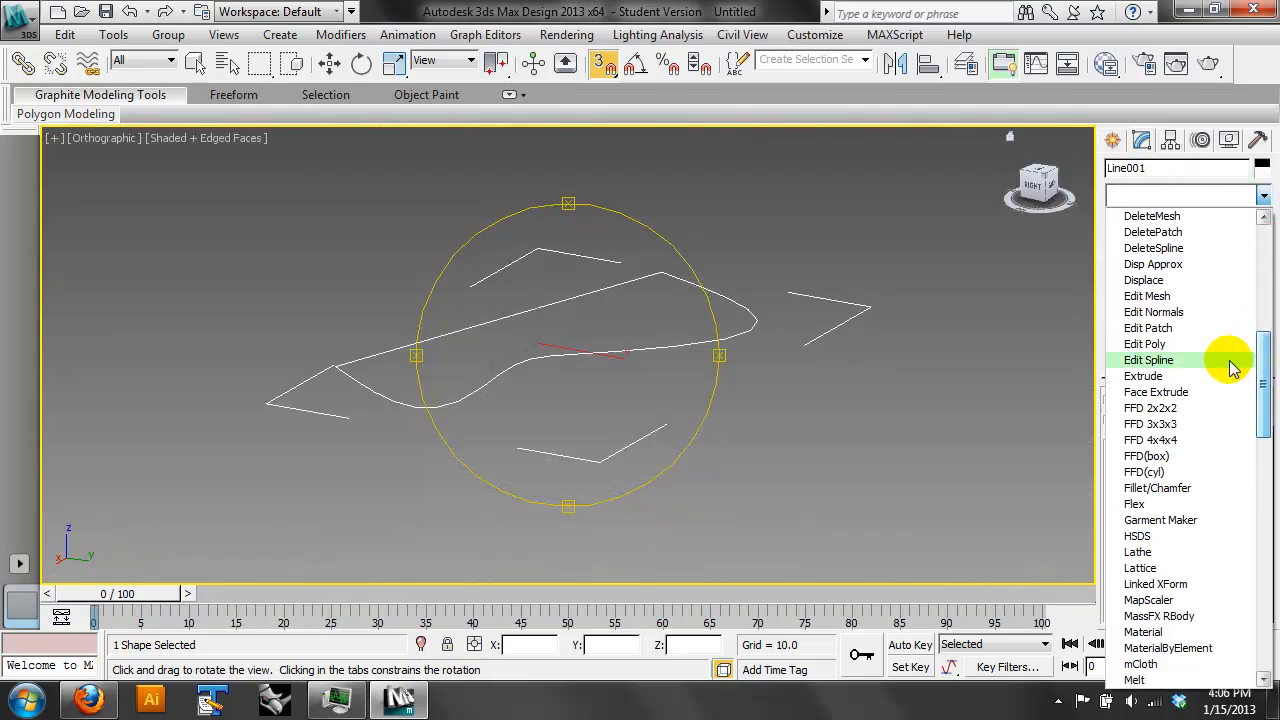
{"action": "left_click", "coordinate": [1222, 374]}
{"action": "left_click_drag", "start_coordinate": [1242, 424], "coordinate": [1237, 250]}
{"action": "mouse_move", "coordinate": [591, 354]}
{"action": "left_mouse_down"}
{"action": "mouse_move", "coordinate": [580, 354]}
{"action": "mouse_move", "coordinate": [609, 366]}
{"action": "mouse_move", "coordinate": [590, 348]}
{"action": "left_mouse_up"}
- Draw a closed four-sided Line spline with straight edges on the ground plane beside the curved block
{"action": "left_click", "coordinate": [1113, 141]}
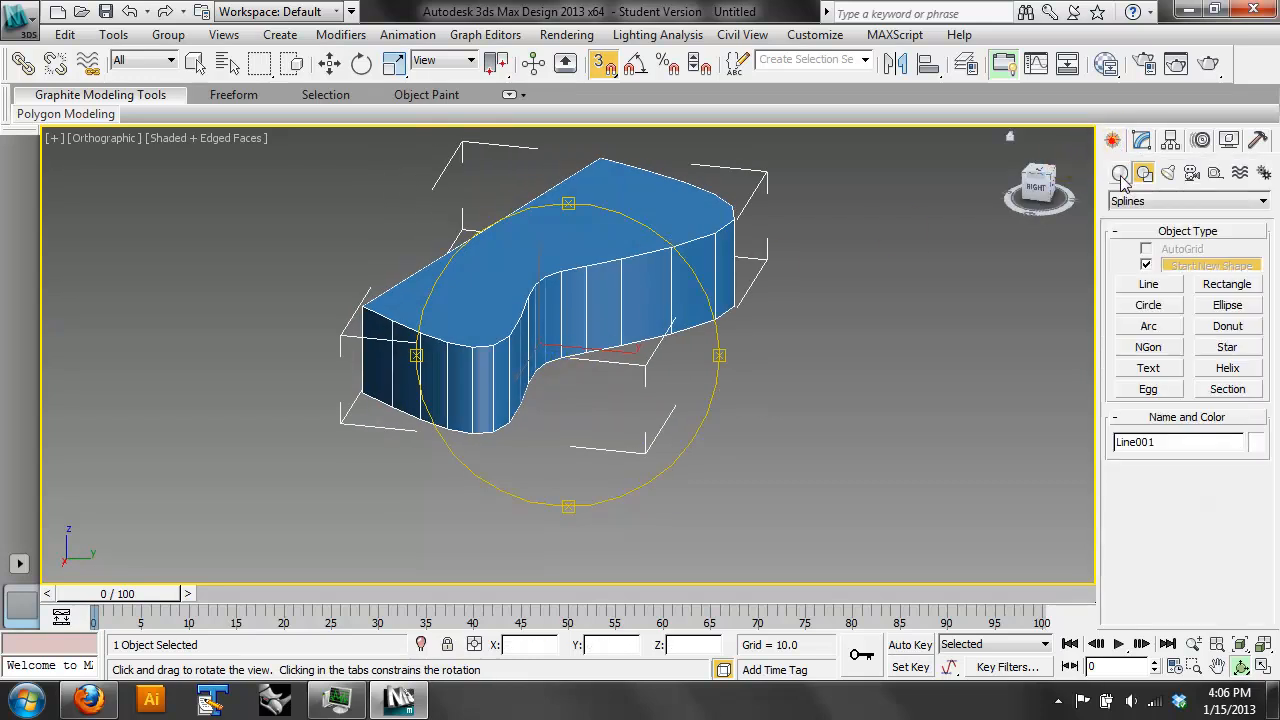
{"action": "left_click", "coordinate": [1148, 272]}
{"action": "left_click", "coordinate": [752, 400]}
{"action": "left_click", "coordinate": [884, 281]}
{"action": "left_click", "coordinate": [1016, 377]}
{"action": "left_click", "coordinate": [822, 471]}
{"action": "left_click", "coordinate": [752, 400]}
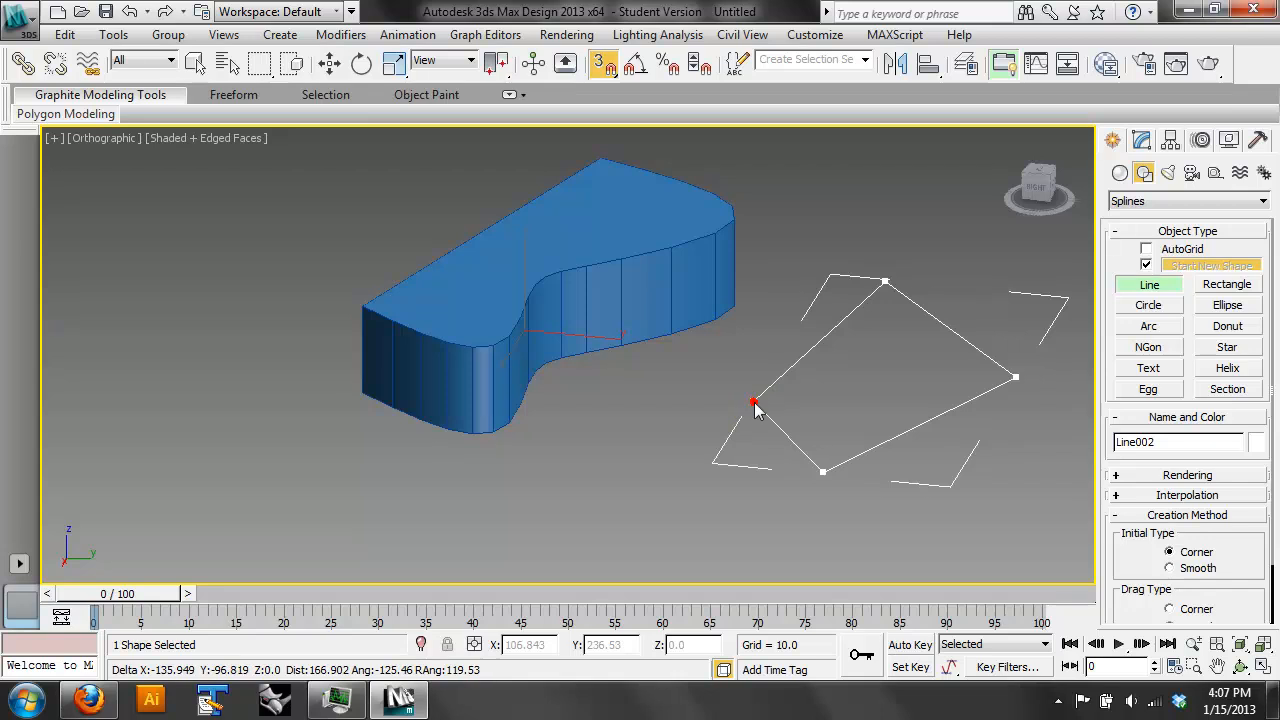
{"action": "left_click", "coordinate": [647, 429]}
{"action": "right_click", "coordinate": [867, 365]}
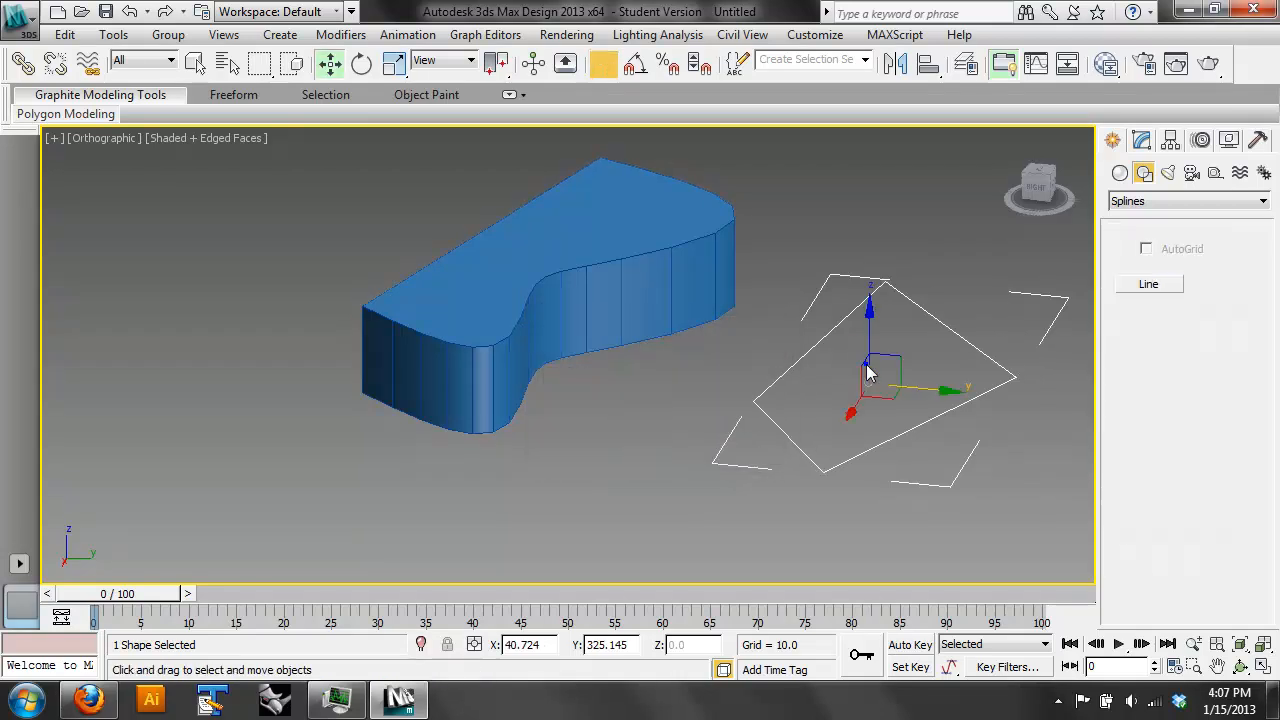
{"action": "left_click", "coordinate": [811, 424]}
- Draw a closed triangular Line spline inside the four-sided outline
{"action": "left_click", "coordinate": [1148, 284]}
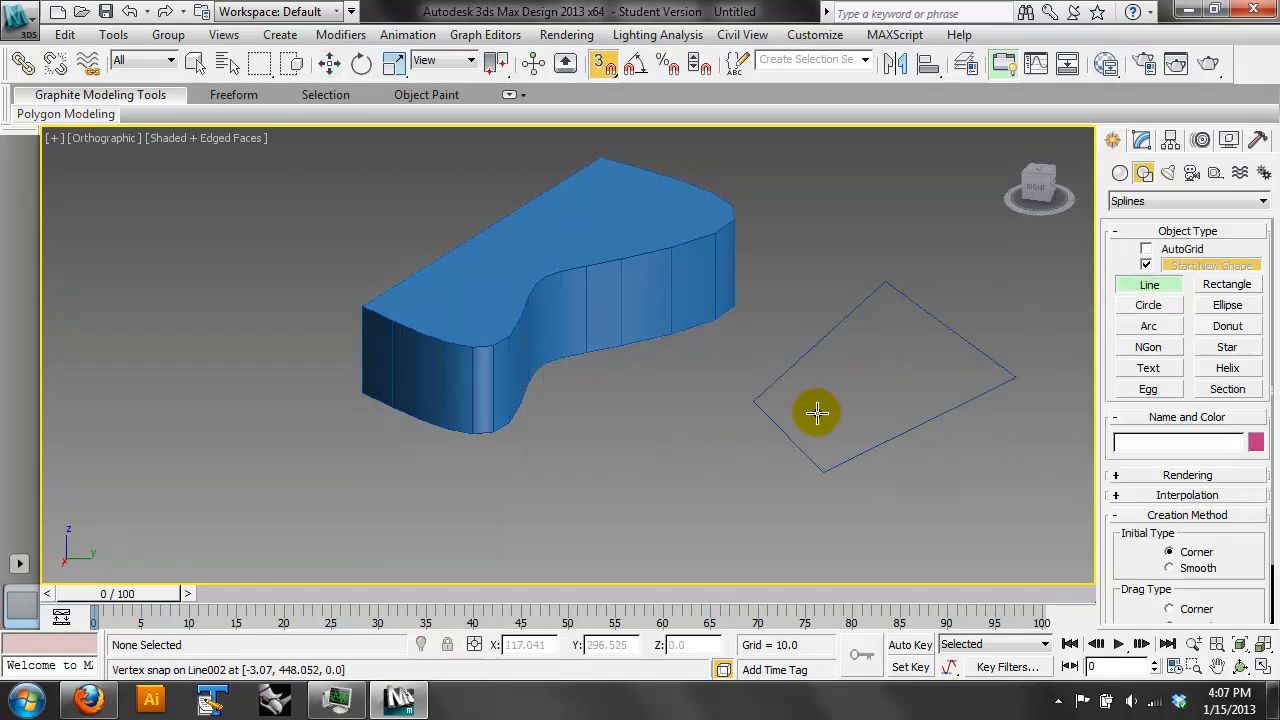
{"action": "left_click", "coordinate": [817, 413]}
{"action": "left_click", "coordinate": [965, 390]}
{"action": "left_click", "coordinate": [877, 326]}
{"action": "left_click", "coordinate": [817, 411]}
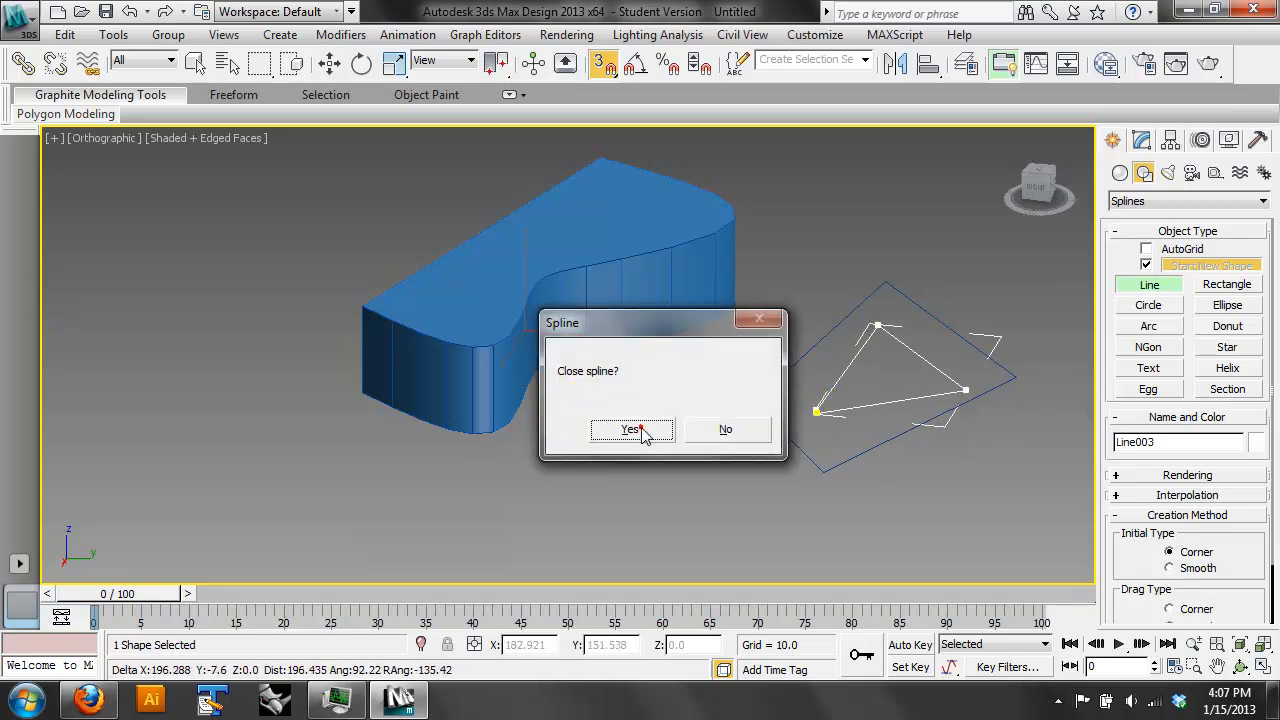
{"action": "left_click", "coordinate": [632, 427]}
{"action": "right_click", "coordinate": [982, 225]}
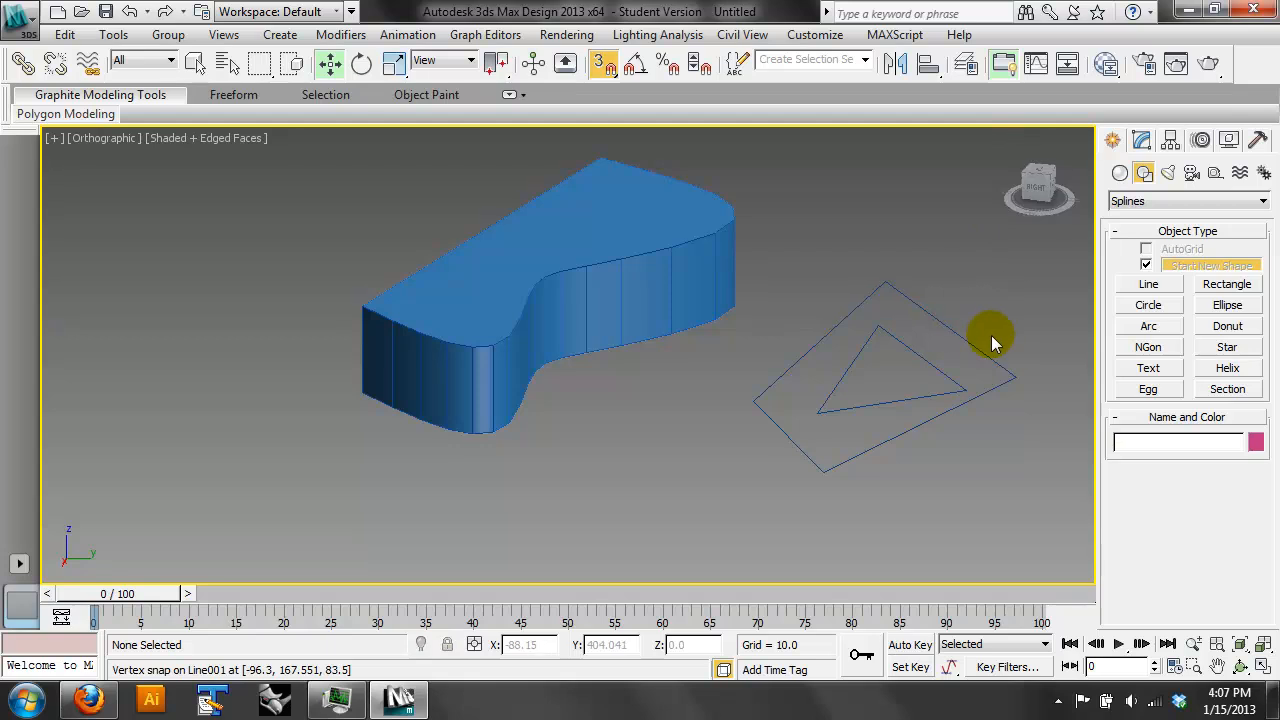
- Select the four-sided outline and attach the inner triangle to it so both form one shape
{"action": "left_click", "coordinate": [958, 332]}
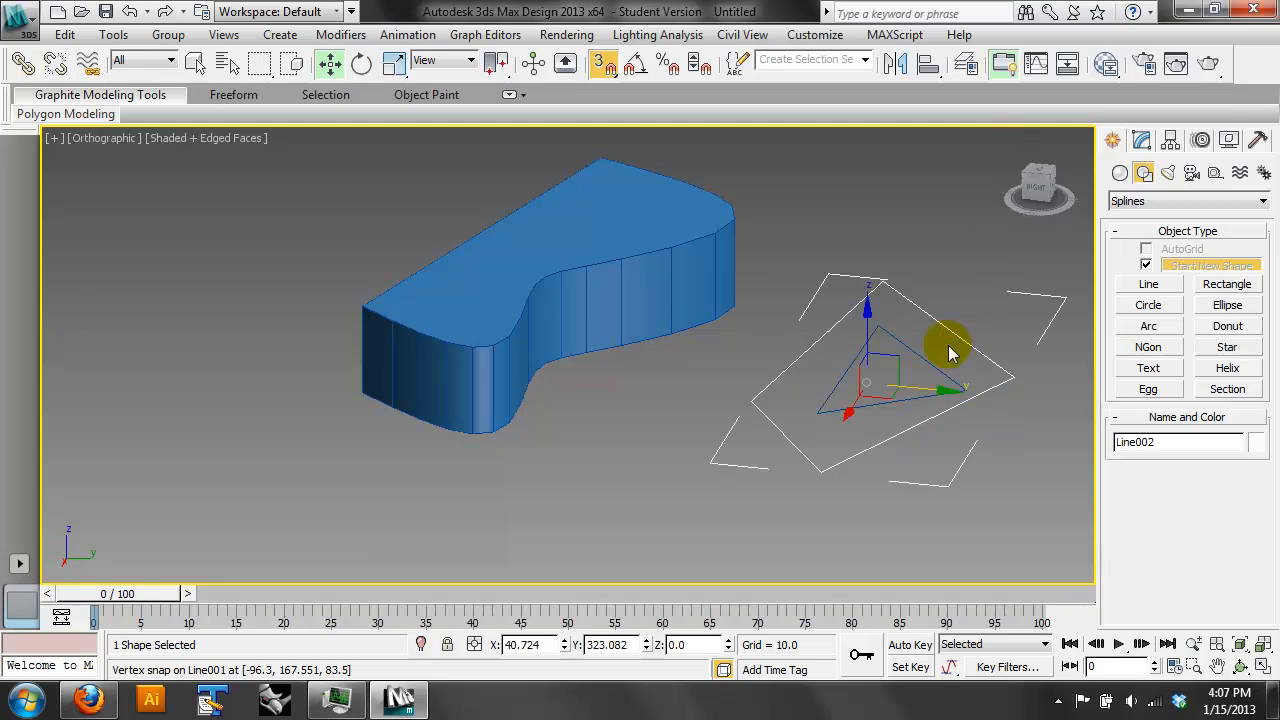
{"action": "left_click", "coordinate": [948, 348]}
{"action": "left_click", "coordinate": [923, 358]}
{"action": "left_click", "coordinate": [977, 301]}
{"action": "left_click", "coordinate": [940, 328]}
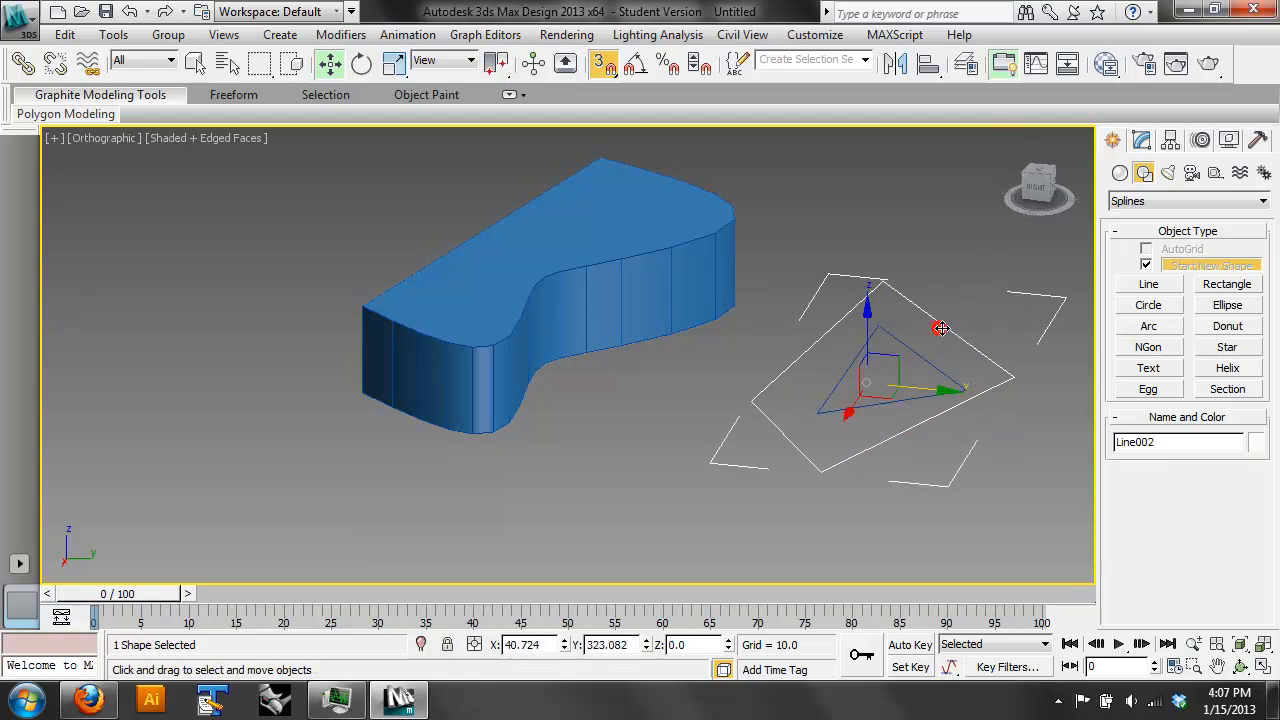
{"action": "left_click", "coordinate": [1141, 140]}
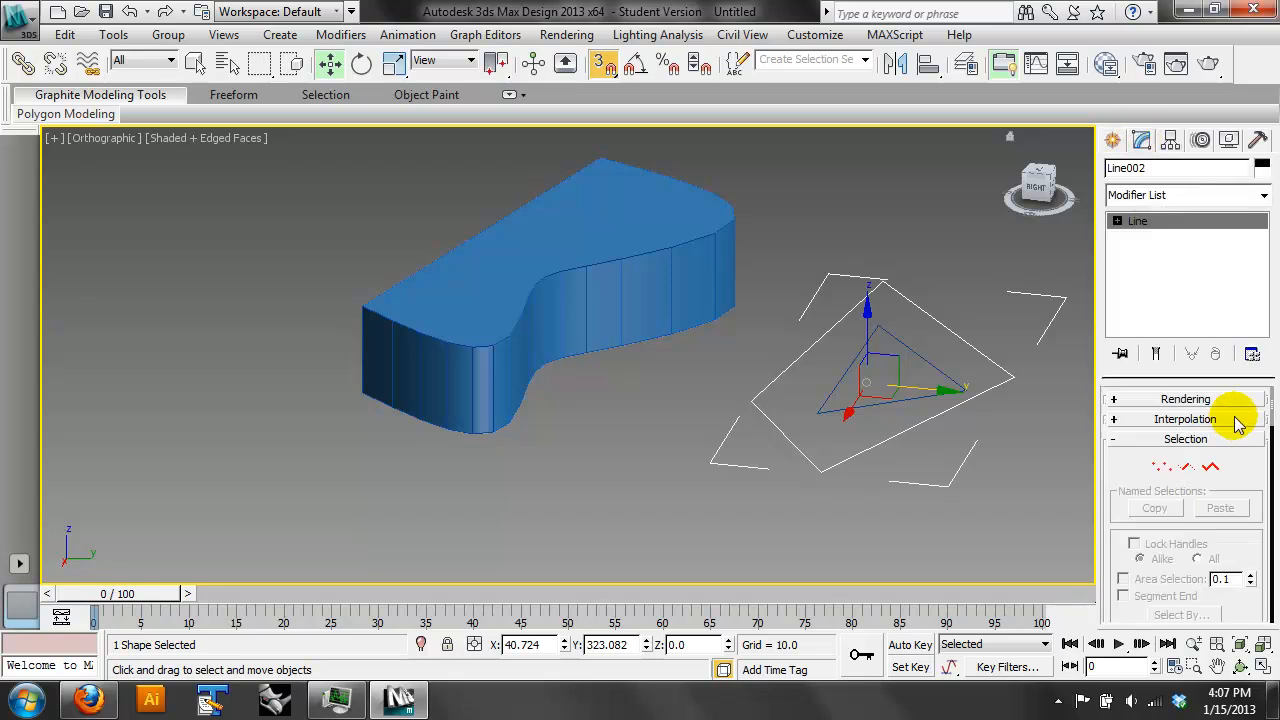
{"action": "scroll", "coordinate": [1243, 477], "scroll_direction": "down", "scroll_amount": 5}
{"action": "left_click_drag", "start_coordinate": [1275, 112], "coordinate": [1275, 90]}
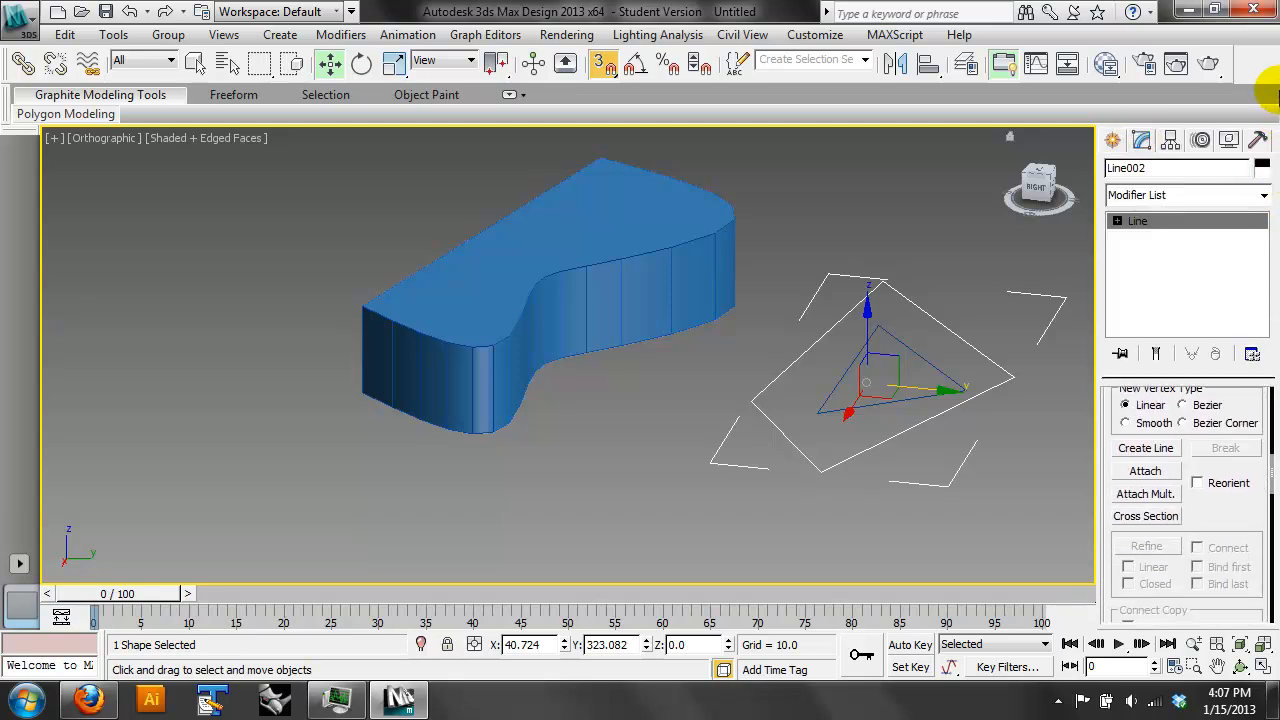
{"action": "left_click", "coordinate": [1150, 474]}
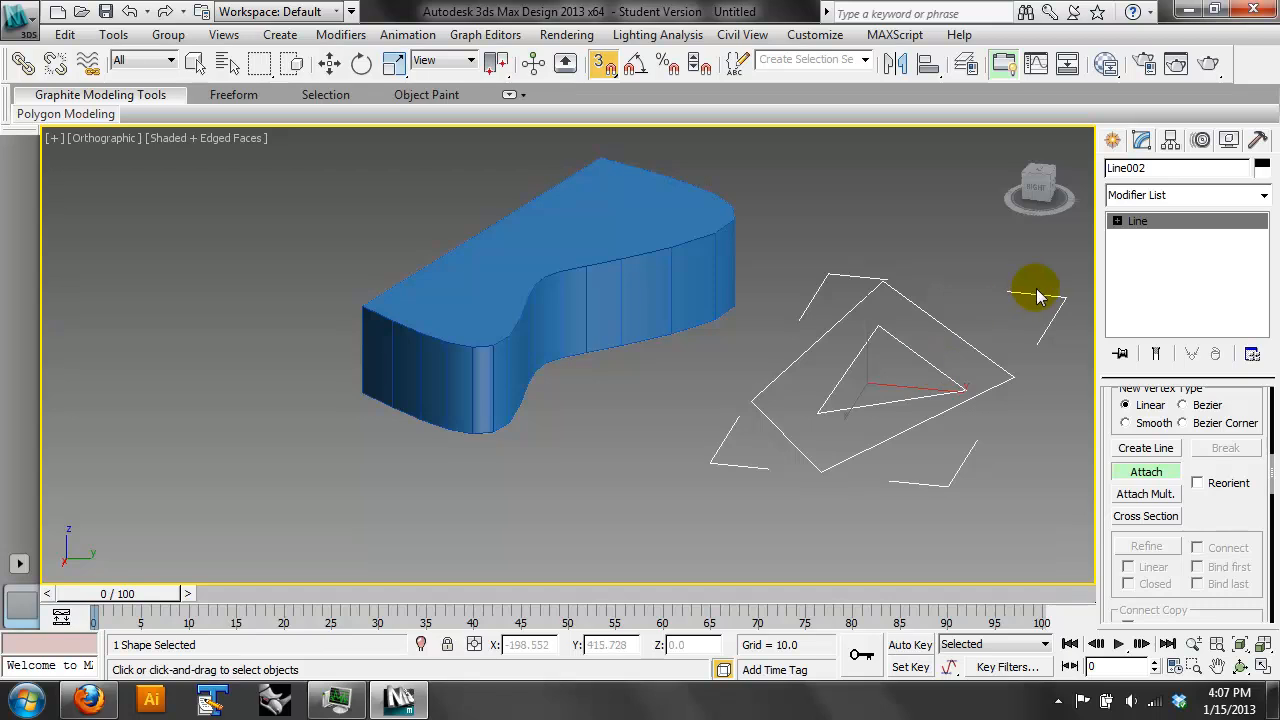
- Apply an Extrude modifier with an amount of 83.5 to the combined four-sided and triangular shape
{"action": "left_click", "coordinate": [1262, 196]}
{"action": "scroll", "coordinate": [1265, 268], "scroll_direction": "down", "scroll_amount": 10}
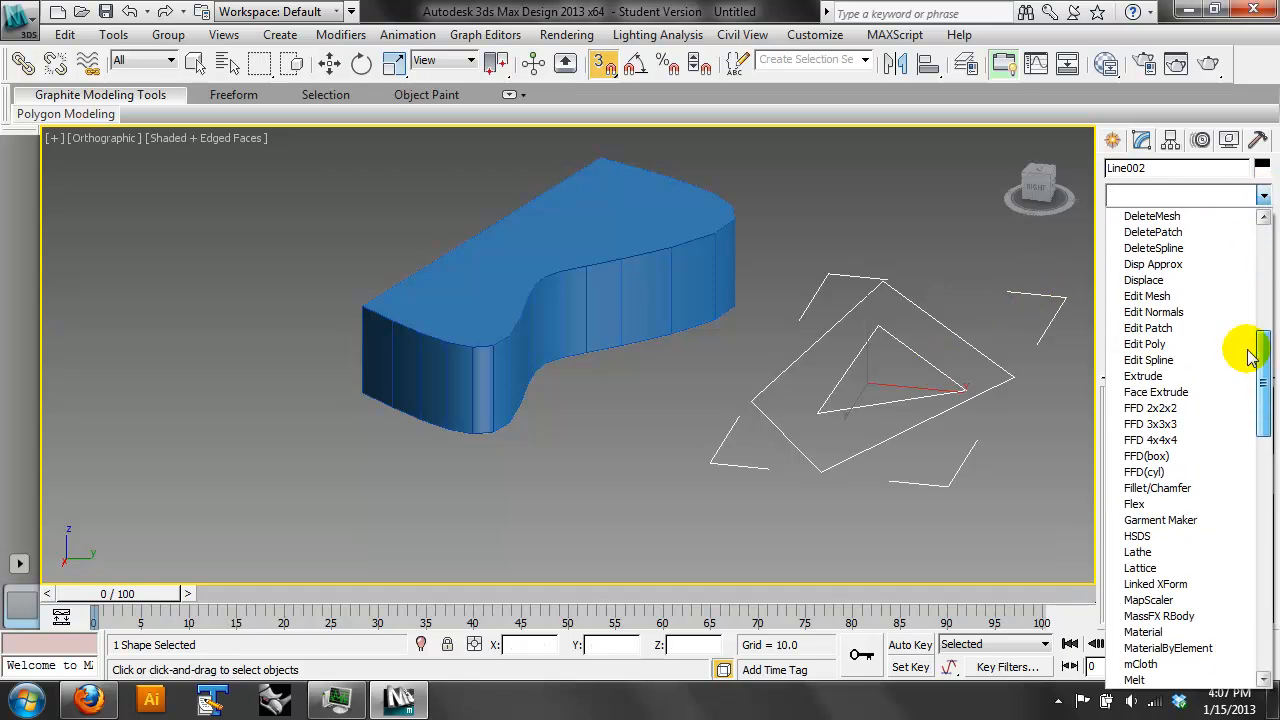
{"action": "left_click", "coordinate": [1210, 377]}
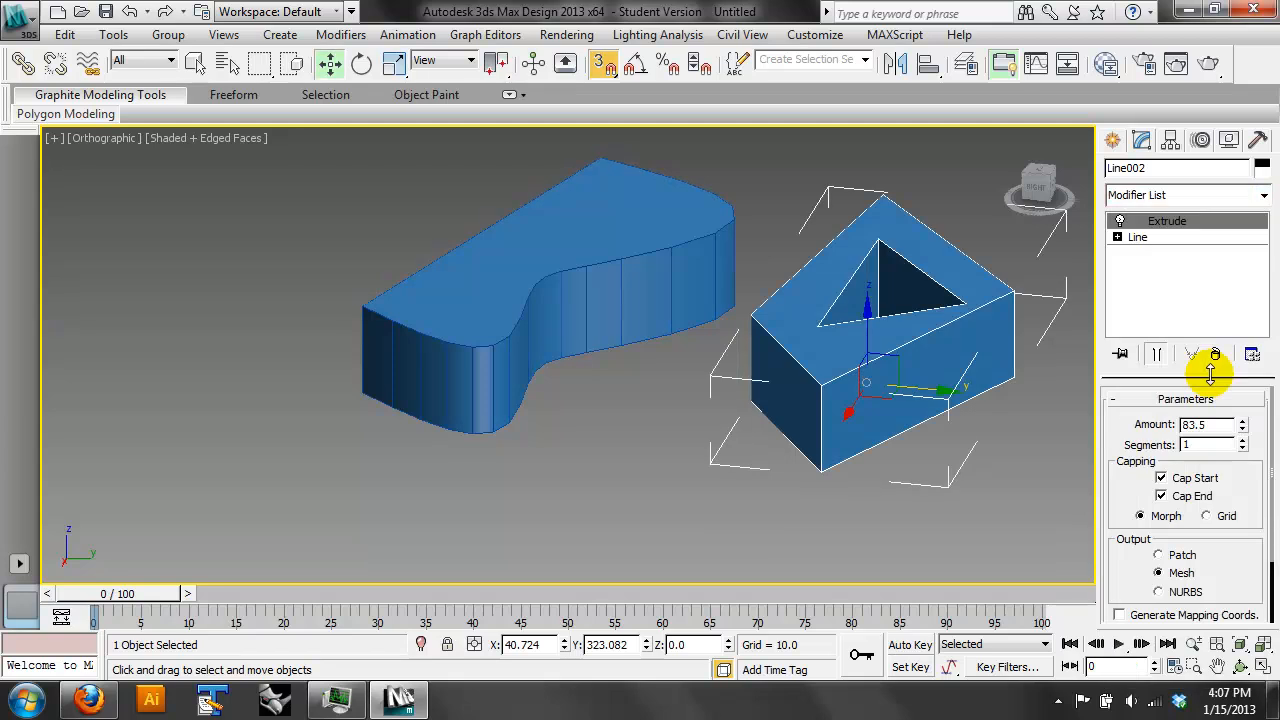
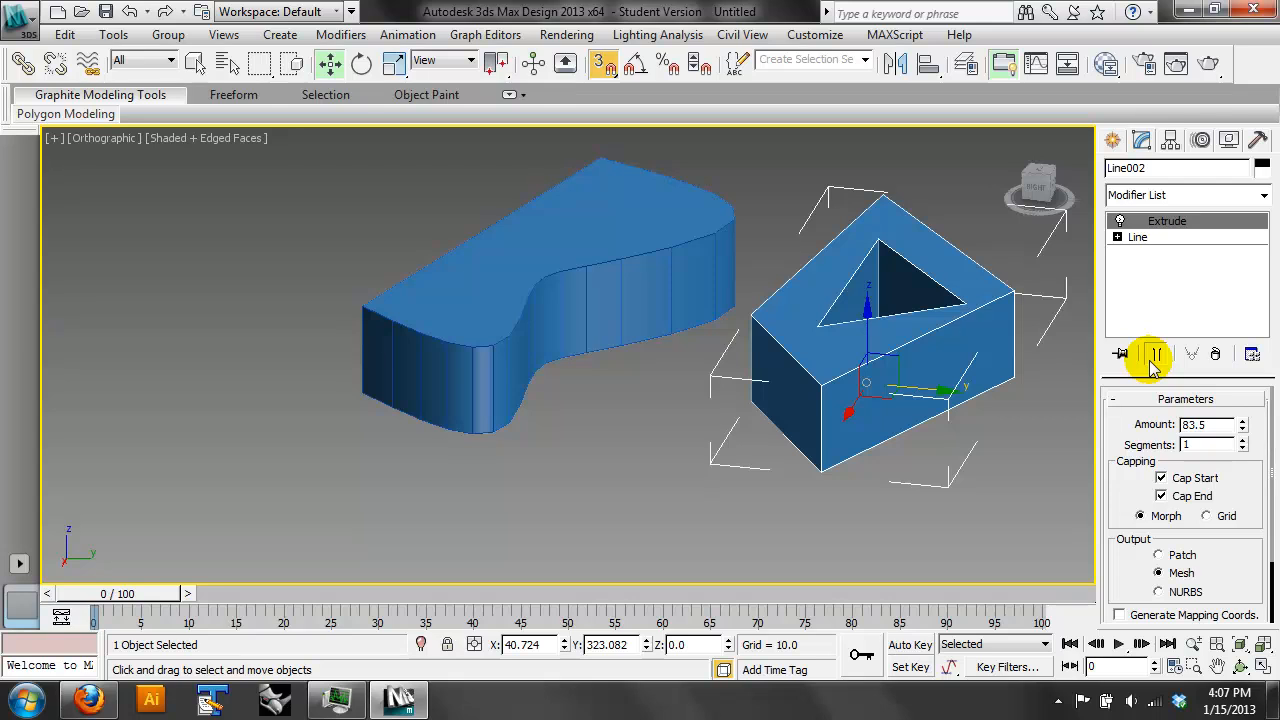
- Delete both extruded blocks and draw a closed four-sided Line spline with straight edges in the Front view
{"action": "left_click_drag", "start_coordinate": [928, 187], "coordinate": [565, 438]}
{"action": "key", "text": "Delete"}
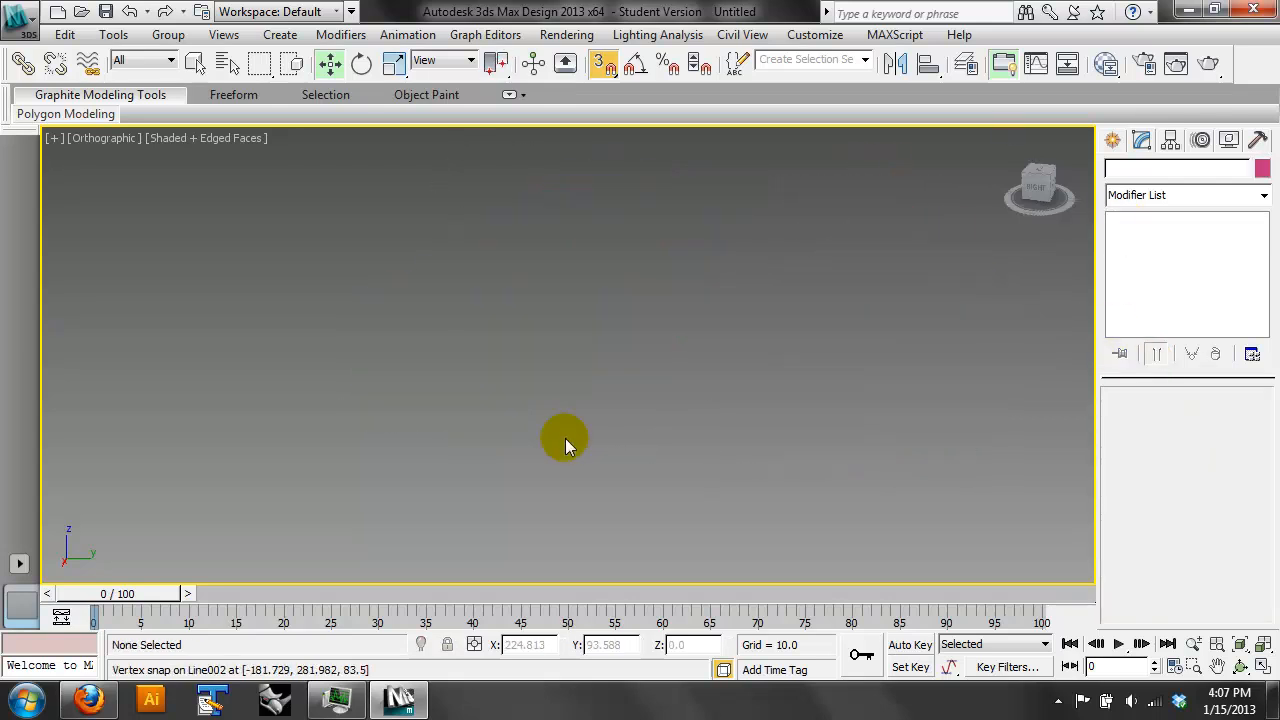
{"action": "key", "text": "f"}
{"action": "left_click", "coordinate": [1114, 141]}
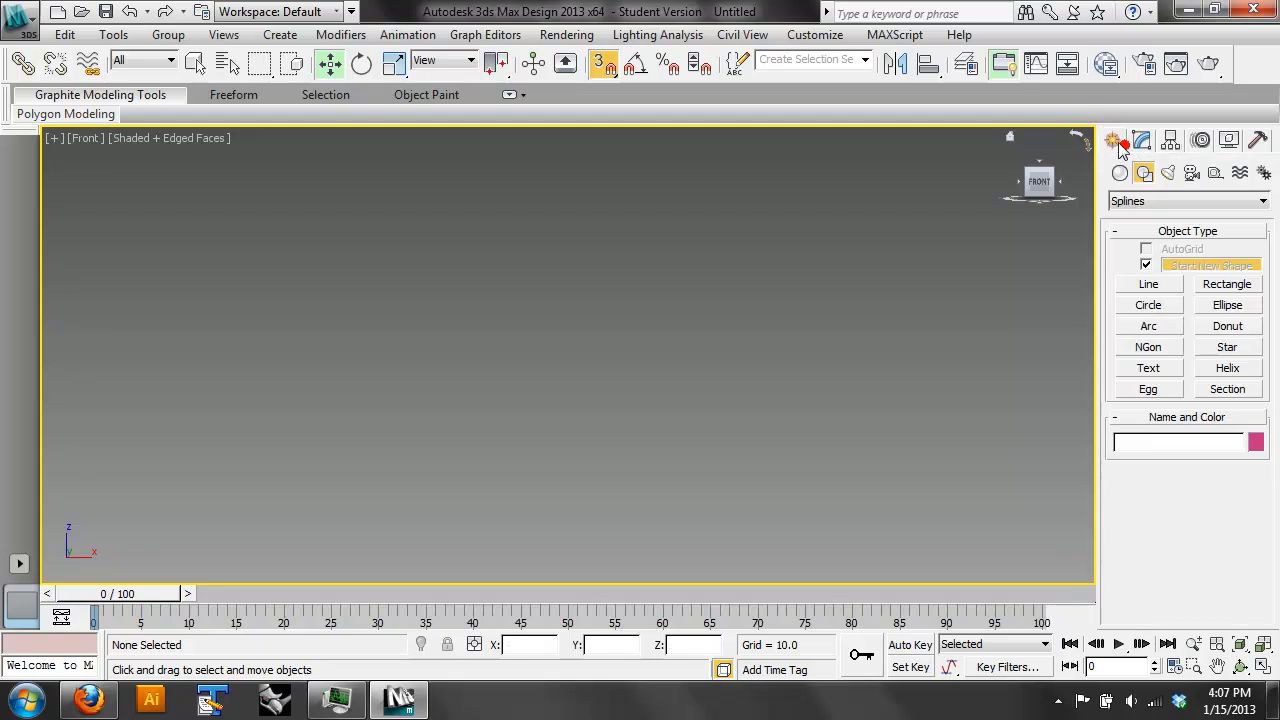
{"action": "left_click", "coordinate": [1148, 285]}
{"action": "left_click", "coordinate": [298, 431]}
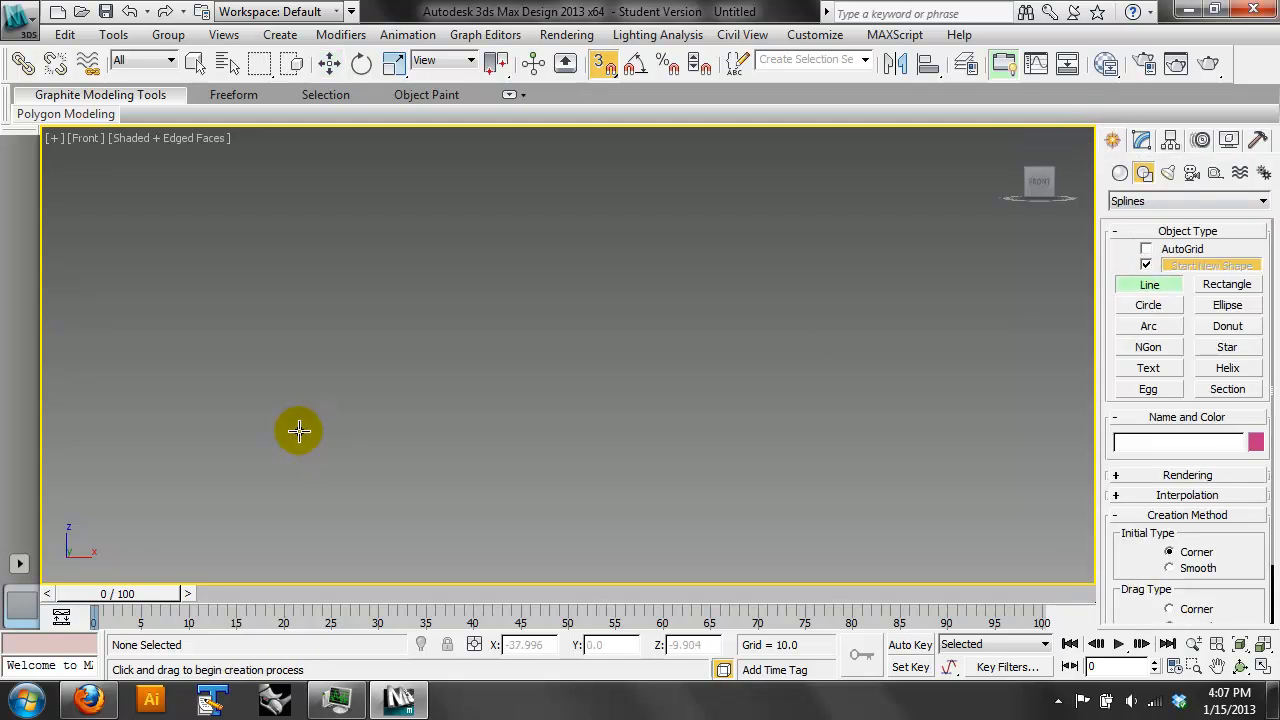
{"action": "left_click", "coordinate": [816, 427]}
{"action": "left_click", "coordinate": [842, 430]}
{"action": "left_click", "coordinate": [674, 221]}
{"action": "left_click", "coordinate": [384, 303]}
{"action": "left_click", "coordinate": [298, 431]}
{"action": "left_click", "coordinate": [615, 426]}
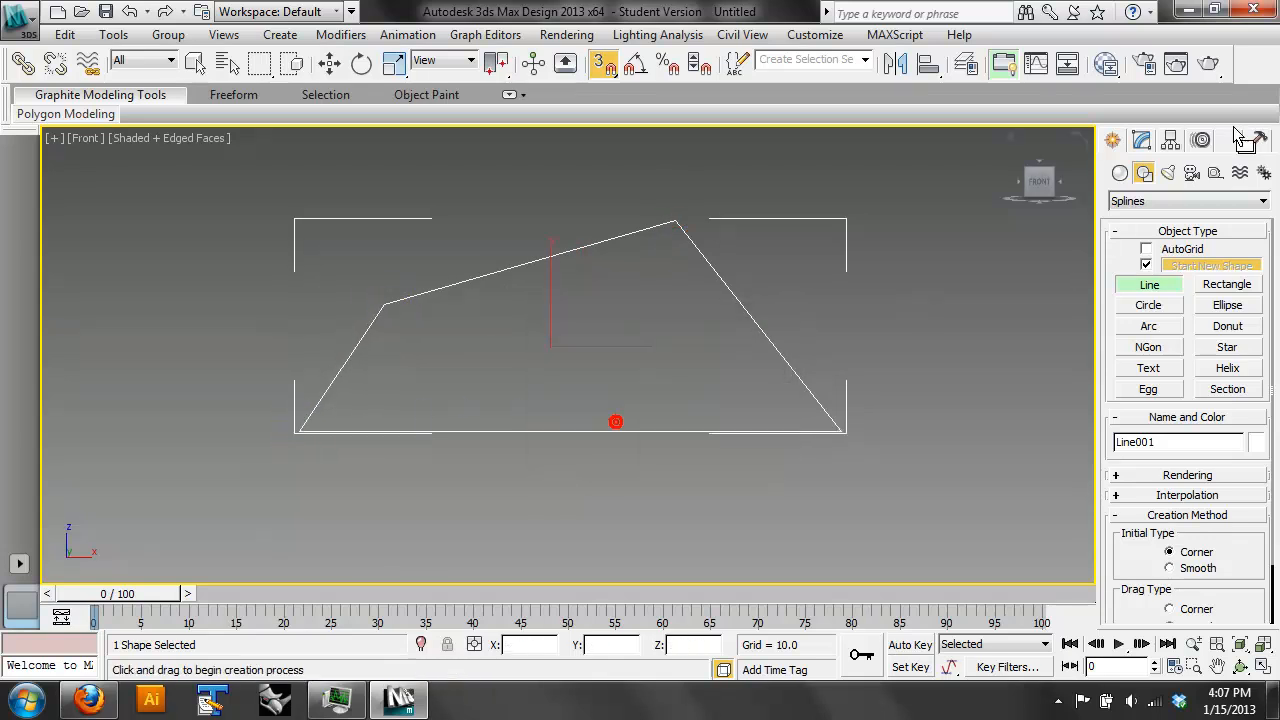
- Move the highest vertex of the four-sided outline horizontally to an X of about 22.1
{"action": "left_click", "coordinate": [1141, 140]}
{"action": "left_click_drag", "start_coordinate": [1246, 513], "coordinate": [1244, 620]}
{"action": "left_click_drag", "start_coordinate": [1225, 424], "coordinate": [1227, 681]}
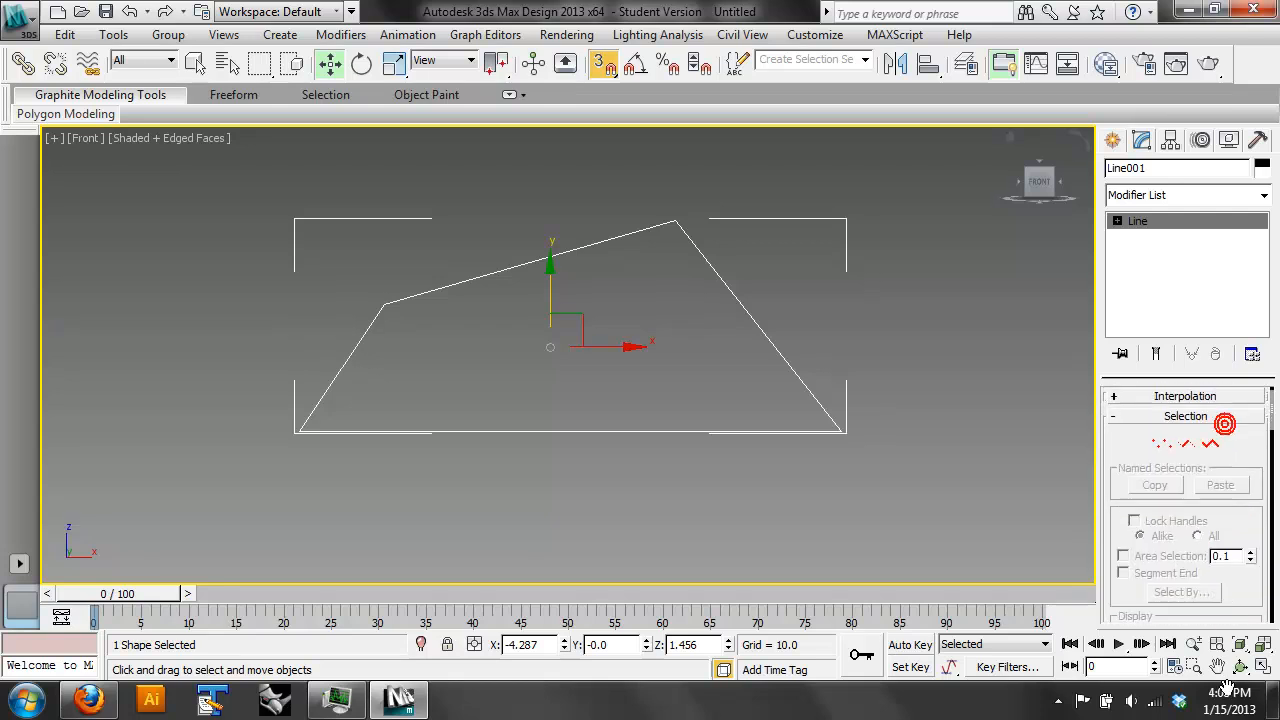
{"action": "left_click_drag", "start_coordinate": [1249, 429], "coordinate": [1249, 451]}
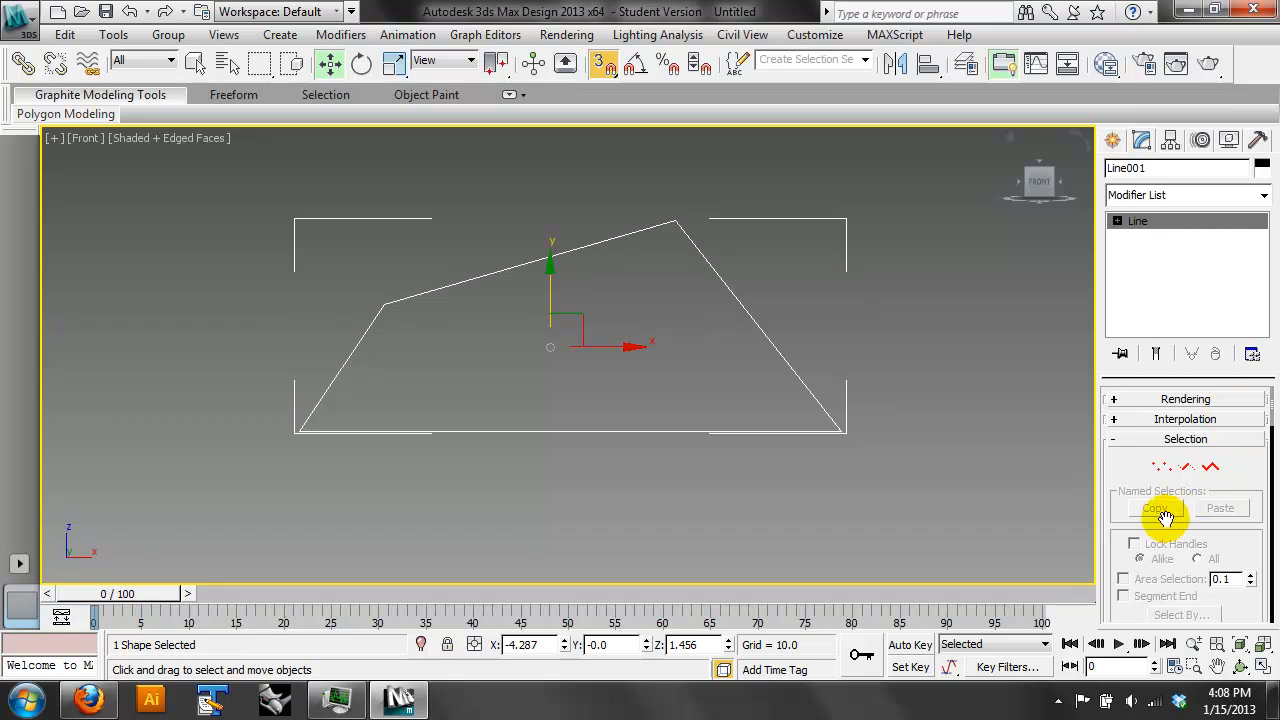
{"action": "left_click", "coordinate": [1157, 474]}
{"action": "left_click_drag", "start_coordinate": [749, 158], "coordinate": [628, 329]}
{"action": "right_click", "coordinate": [628, 329]}
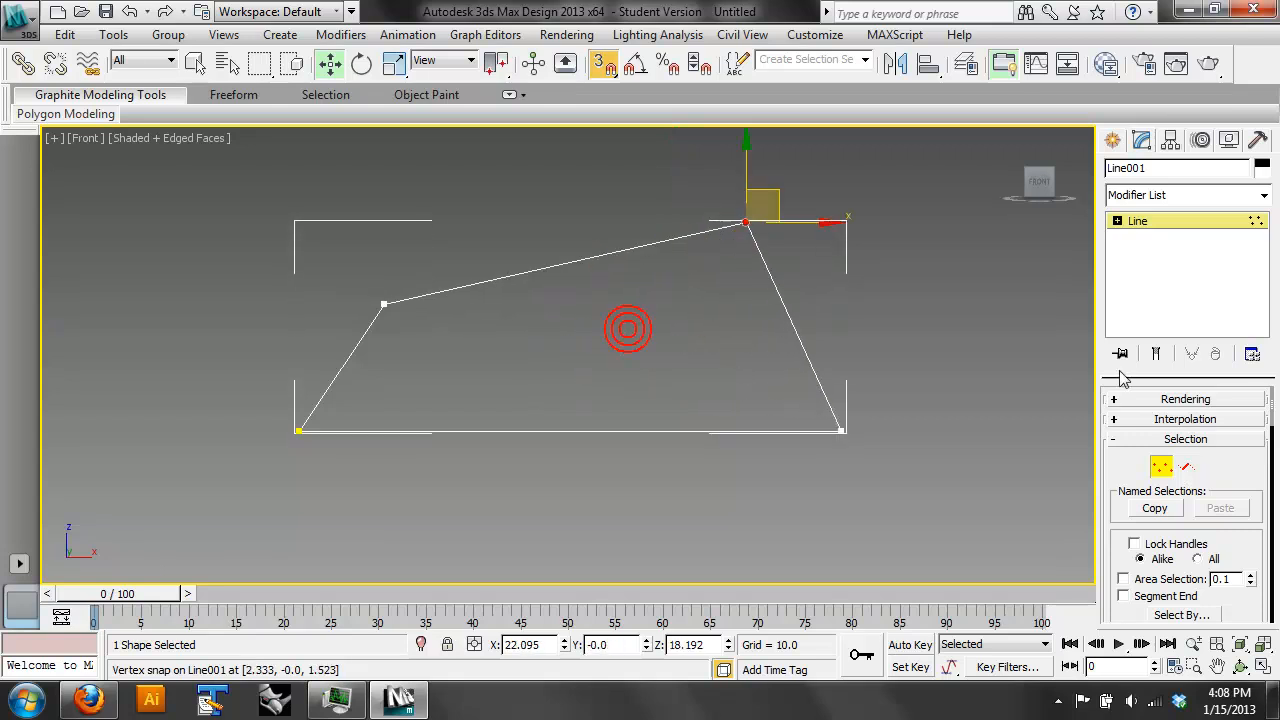
- Move the steep segment below the highest vertex outward along X, and select the whole outline at Spline level before leaving sub-object editing
{"action": "left_click", "coordinate": [1184, 468]}
{"action": "left_click", "coordinate": [809, 356]}
{"action": "left_click_drag", "start_coordinate": [849, 313], "coordinate": [870, 328]}
{"action": "left_click", "coordinate": [1209, 468]}
{"action": "left_click", "coordinate": [838, 431]}
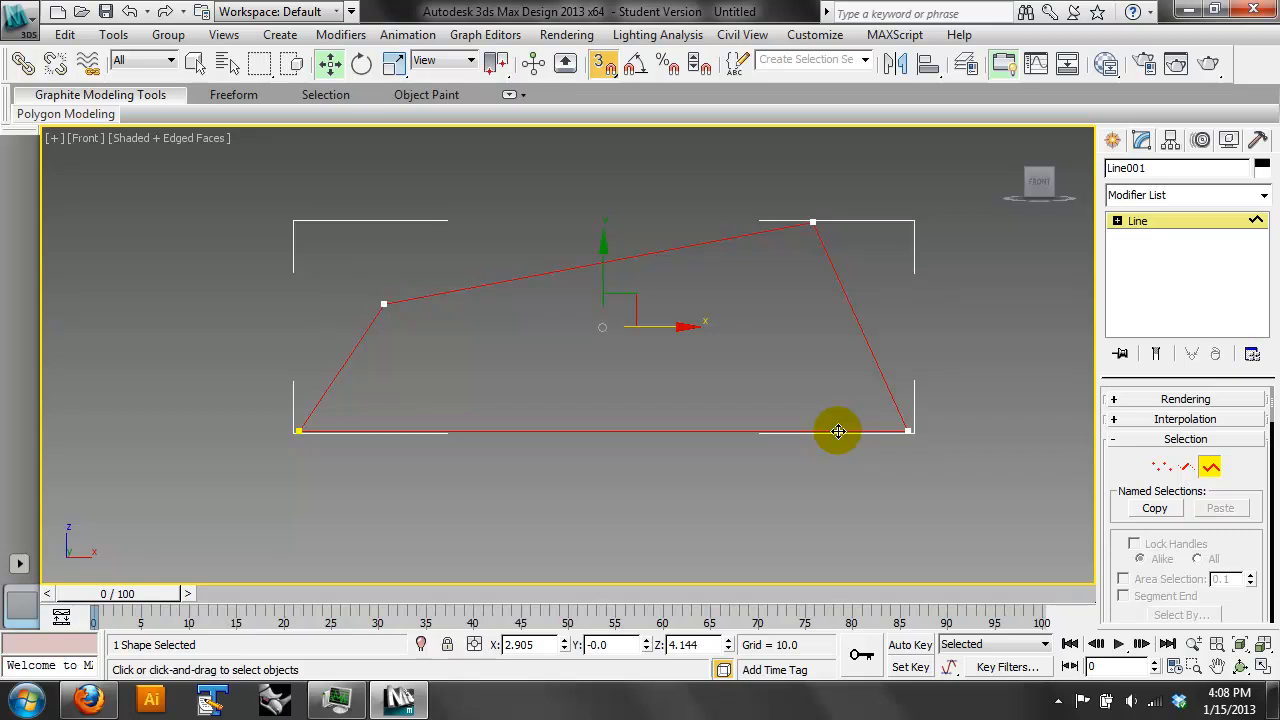
{"action": "left_click", "coordinate": [1000, 349]}
{"action": "left_click", "coordinate": [1140, 221]}
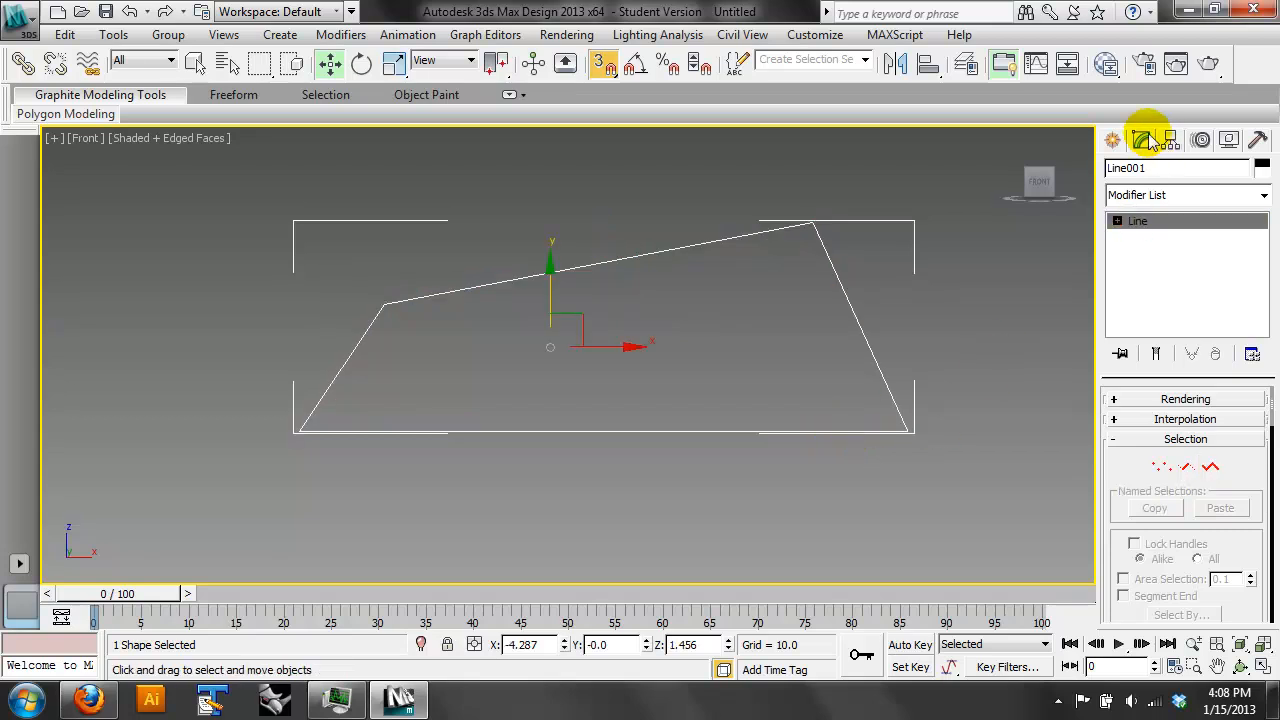
- Apply an Extrude modifier with an amount of 83.5 to the four-sided outline and show it in an angled view
{"action": "left_click", "coordinate": [1265, 197]}
{"action": "left_click_drag", "start_coordinate": [1263, 222], "coordinate": [1258, 350]}
{"action": "left_click", "coordinate": [1199, 472]}
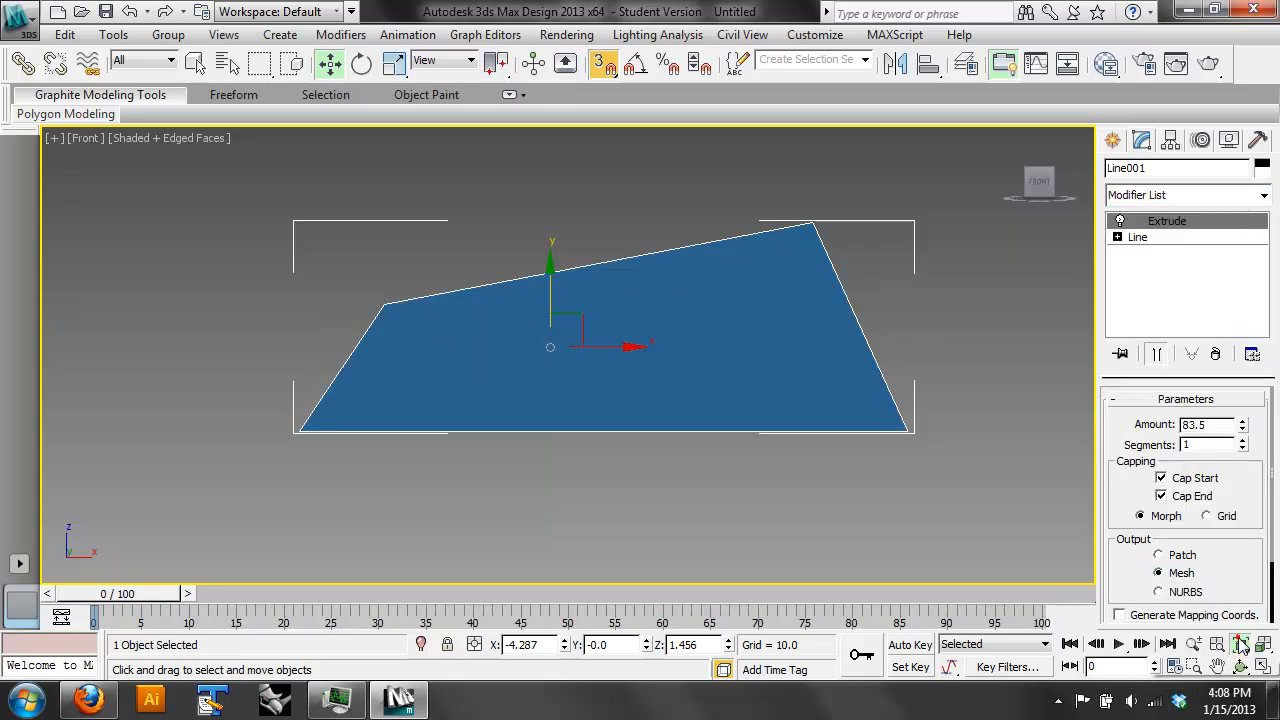
{"action": "left_click", "coordinate": [1240, 666]}
{"action": "left_click_drag", "start_coordinate": [560, 330], "coordinate": [491, 357]}
{"action": "key", "text": "z"}
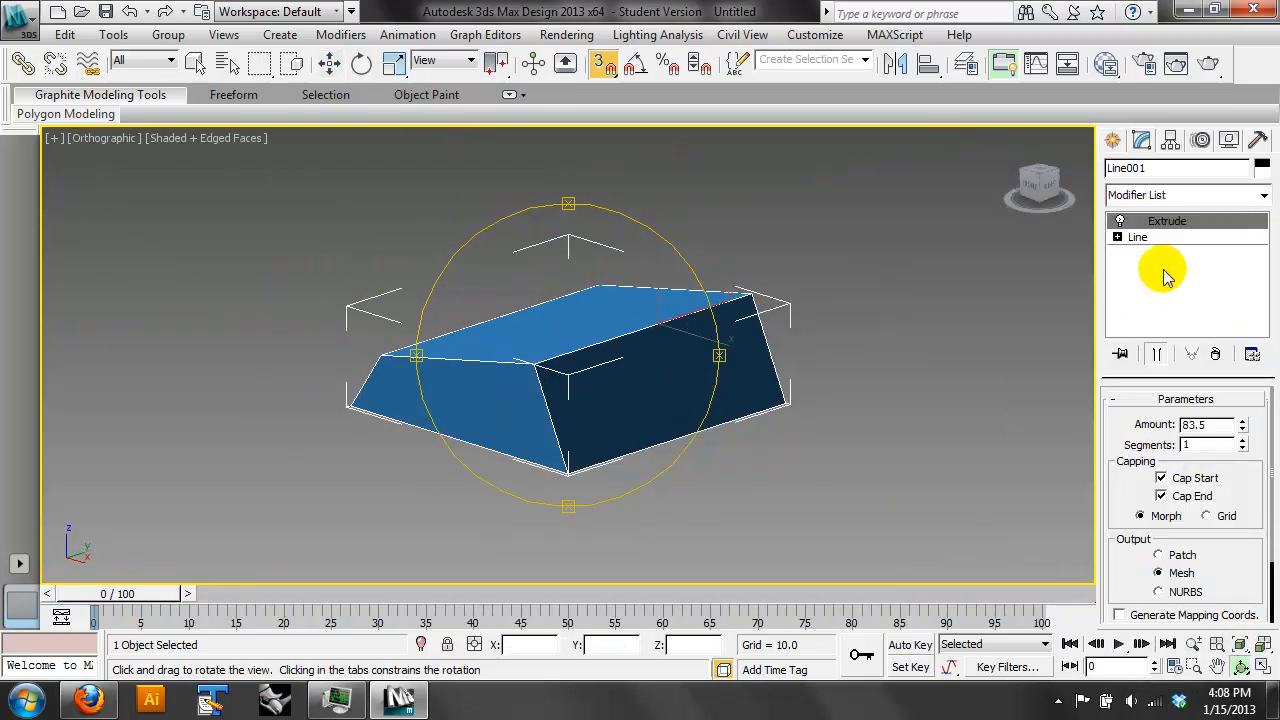
- With the extruded result shown and snapping off, raise the outline's highest vertex to a Z of about 29.2
{"action": "left_click", "coordinate": [1140, 237]}
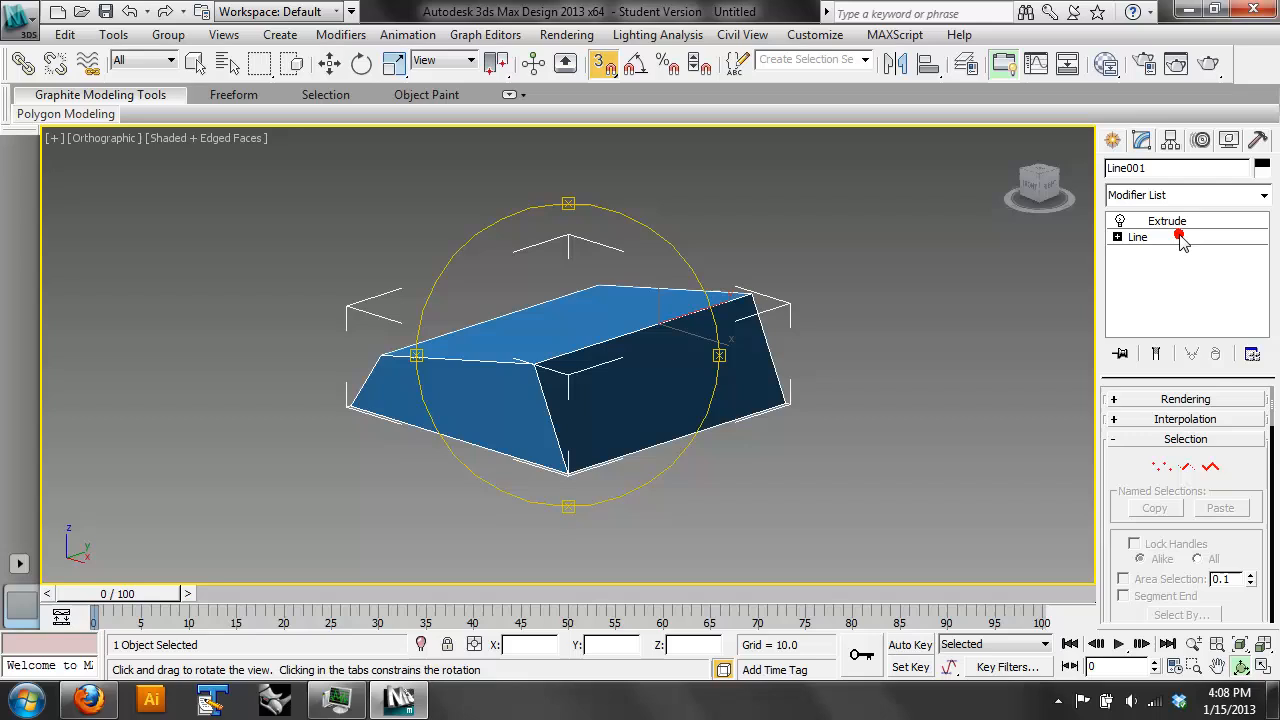
{"action": "left_click", "coordinate": [1161, 462]}
{"action": "left_click", "coordinate": [1151, 355]}
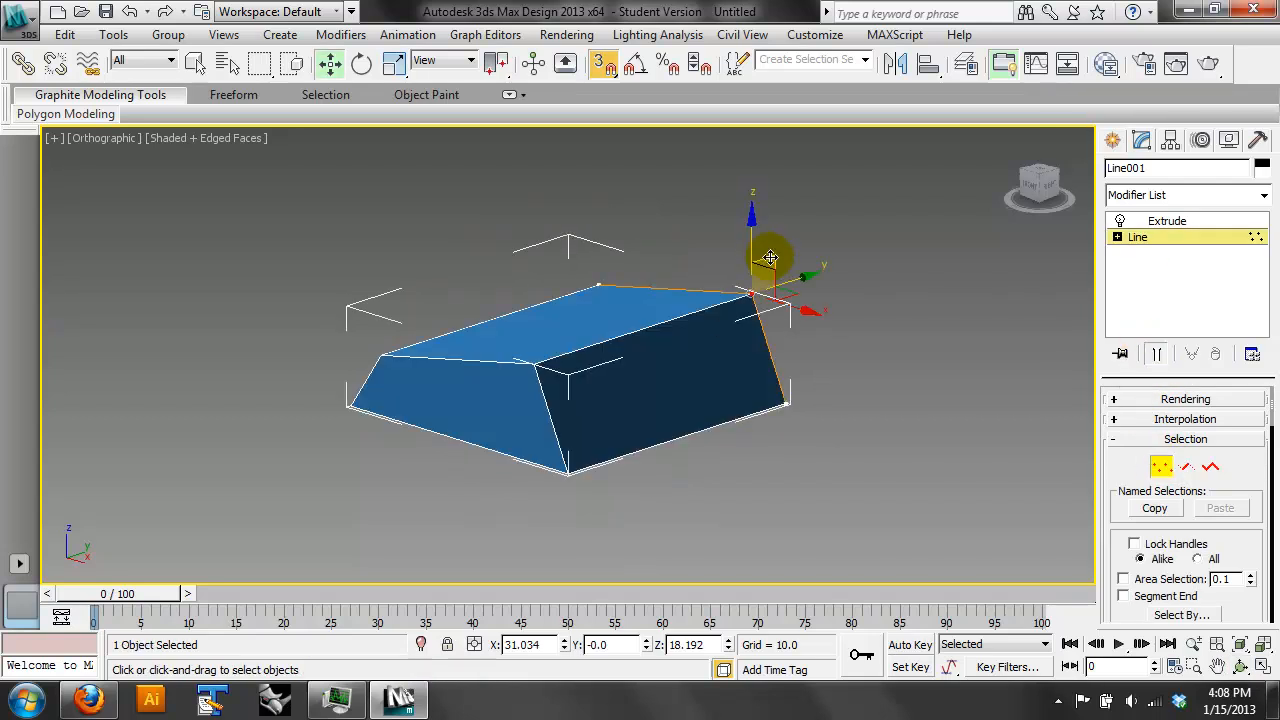
{"action": "left_click_drag", "start_coordinate": [748, 294], "coordinate": [761, 245]}
{"action": "left_click_drag", "start_coordinate": [752, 201], "coordinate": [752, 201]}
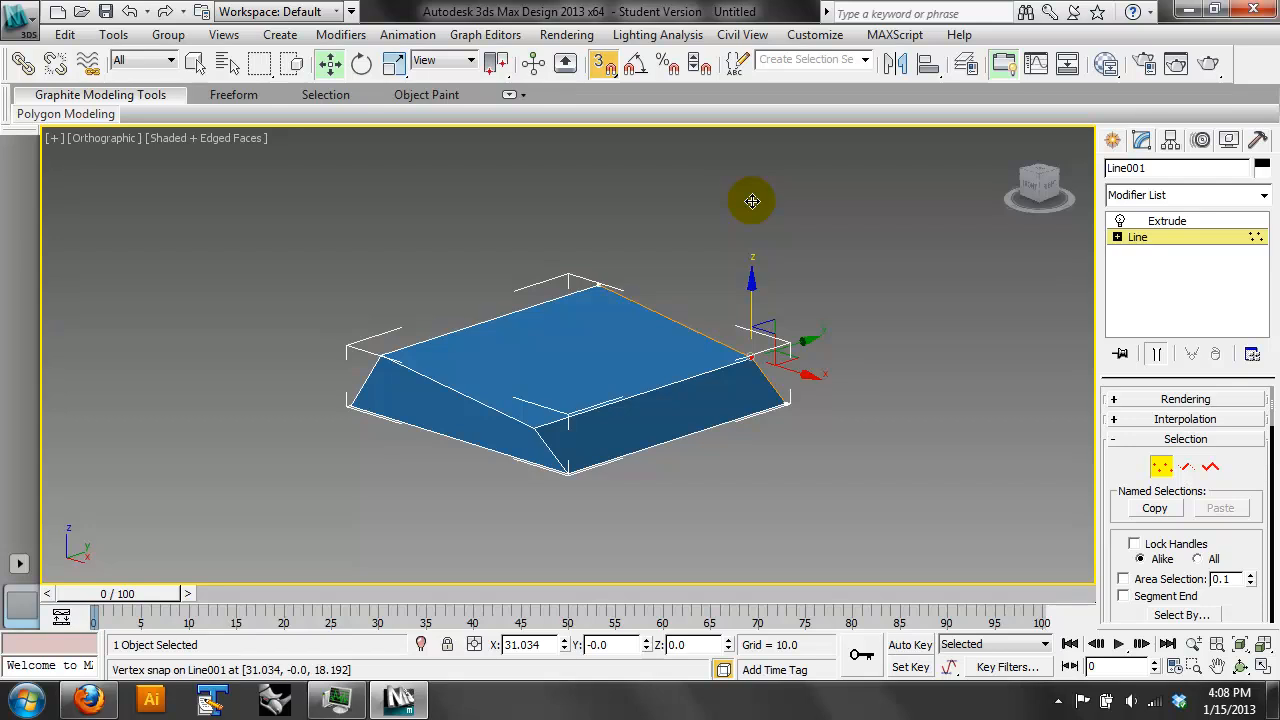
{"action": "left_click_drag", "start_coordinate": [751, 294], "coordinate": [827, 265]}
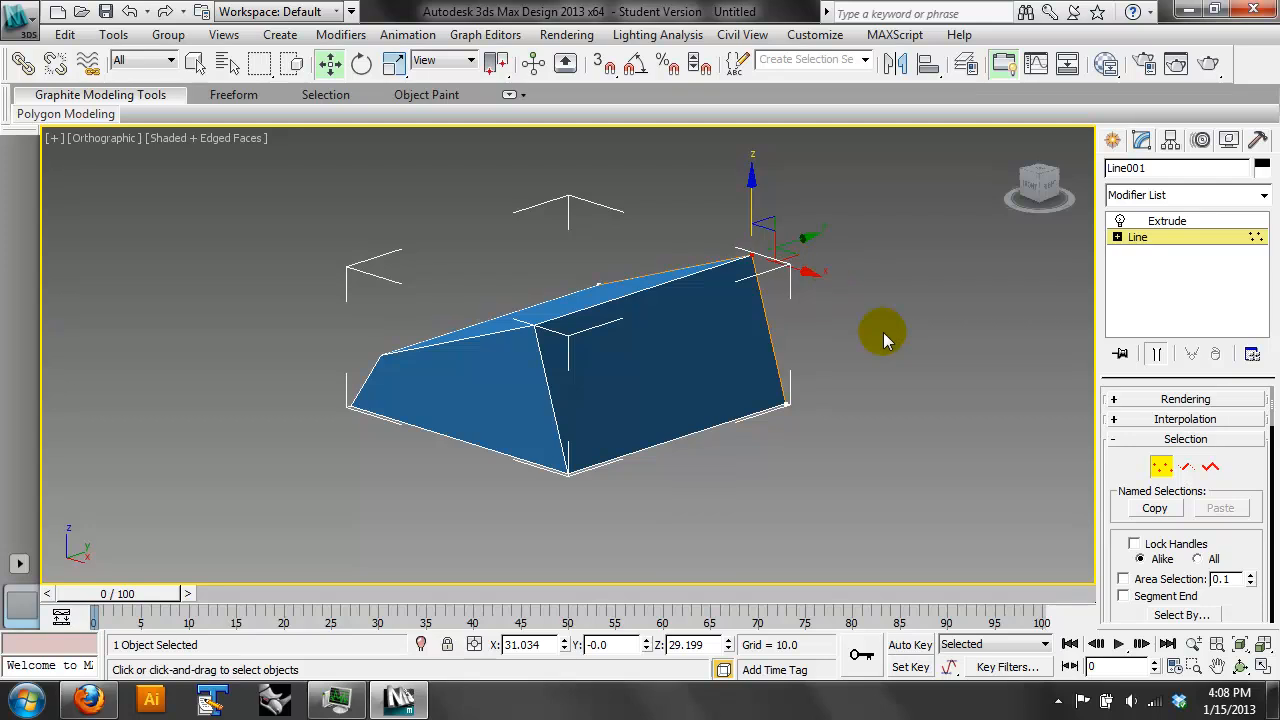
- Examine the New Vertex Type options for the highest vertex and the base vertex beneath it in the Front view
{"action": "key", "text": "f"}
{"action": "left_click", "coordinate": [1189, 237]}
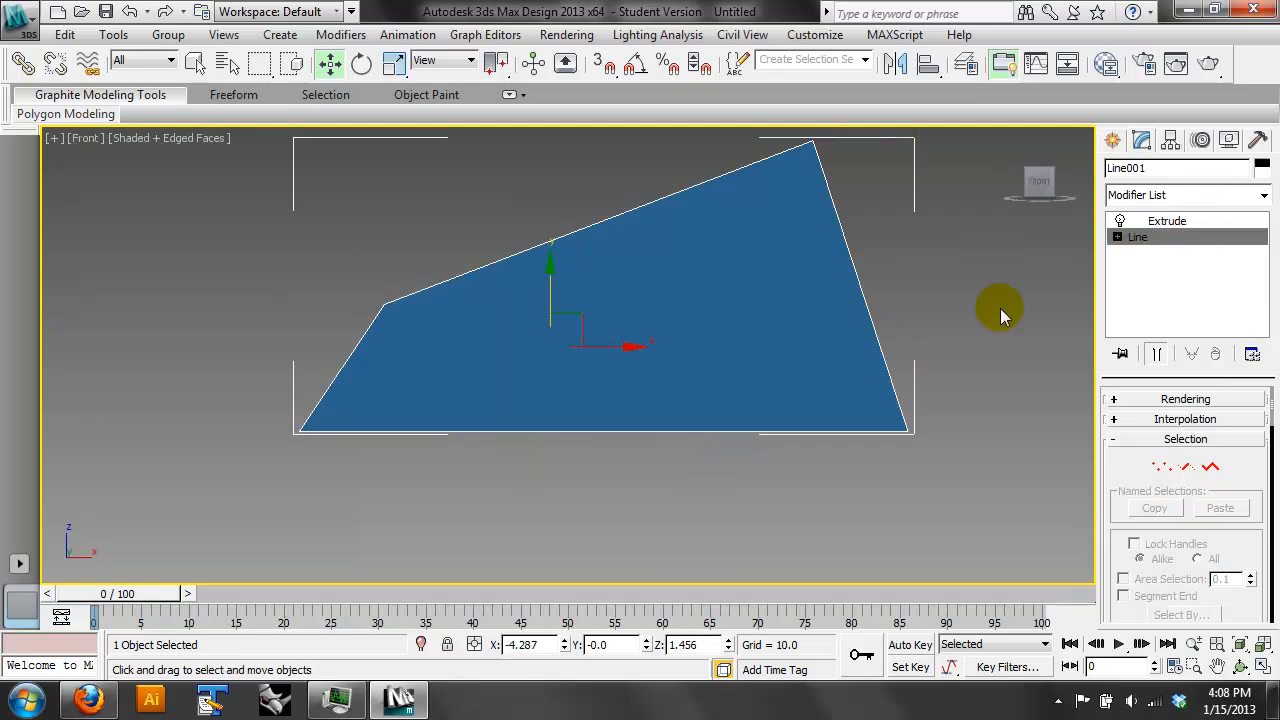
{"action": "left_click", "coordinate": [1163, 462]}
{"action": "middle_click_drag", "start_coordinate": [965, 260], "coordinate": [914, 334]}
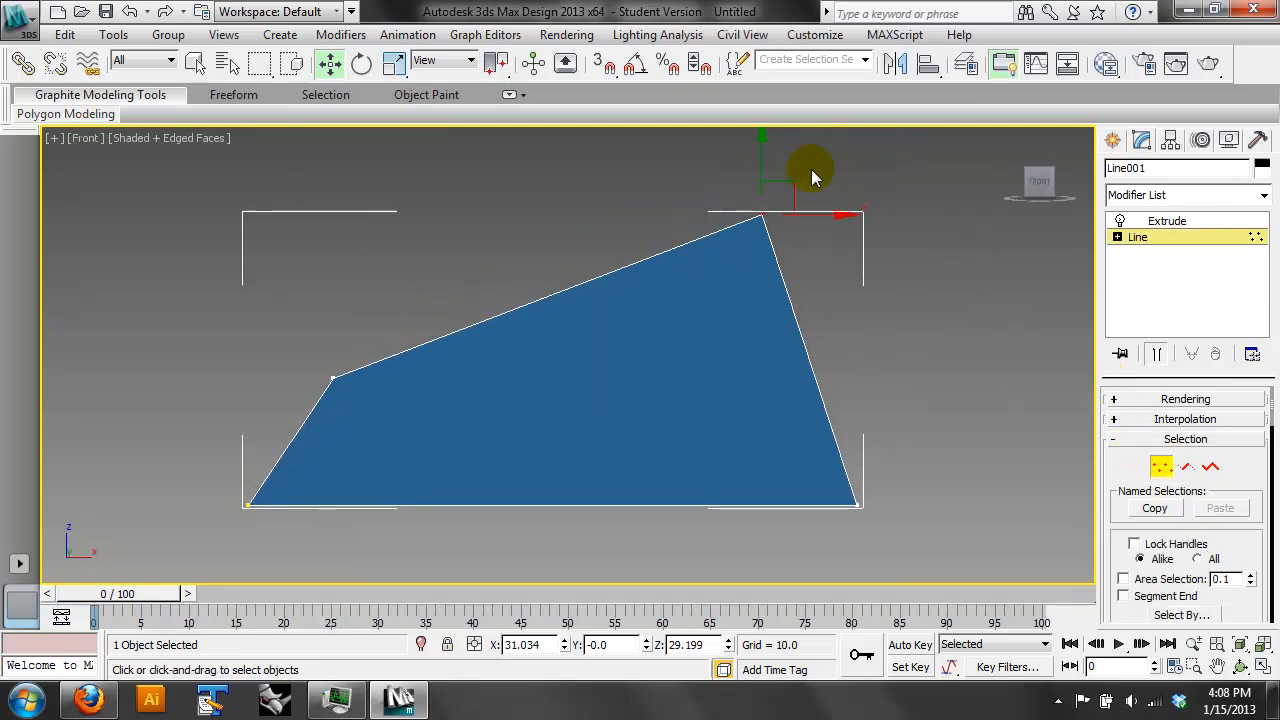
{"action": "left_click_drag", "start_coordinate": [1251, 543], "coordinate": [1260, 245]}
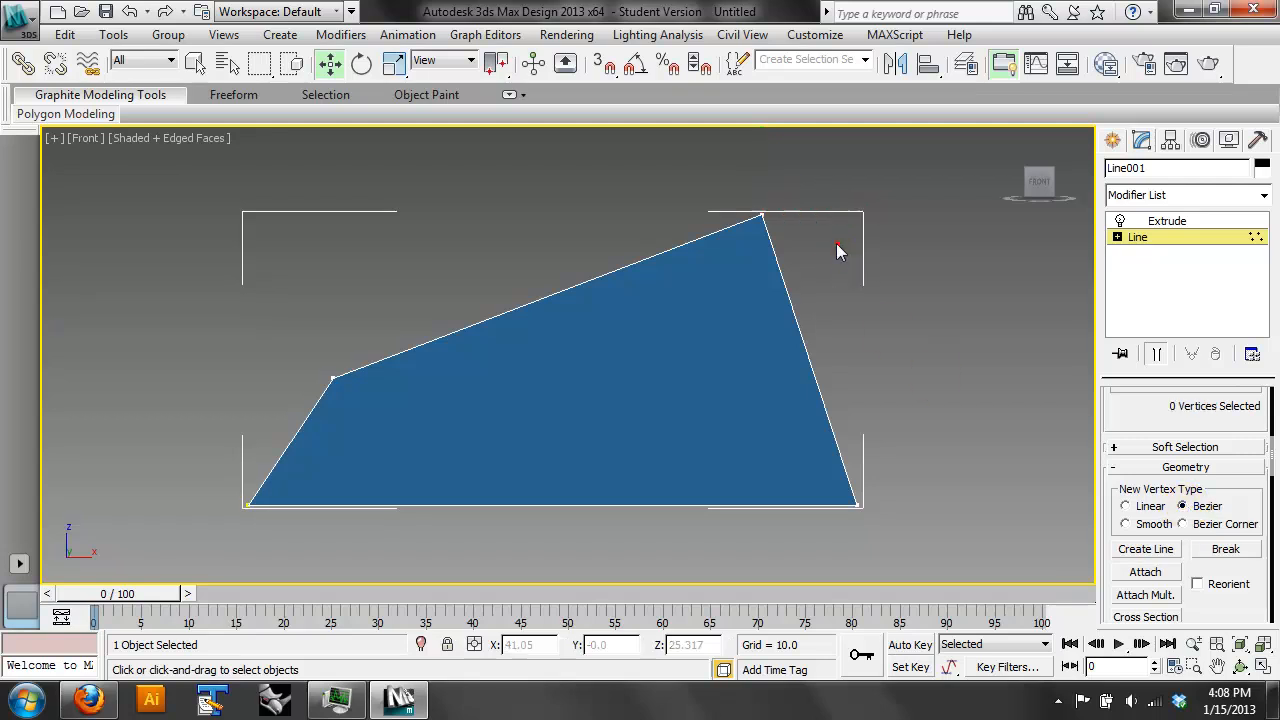
{"action": "left_click", "coordinate": [766, 215]}
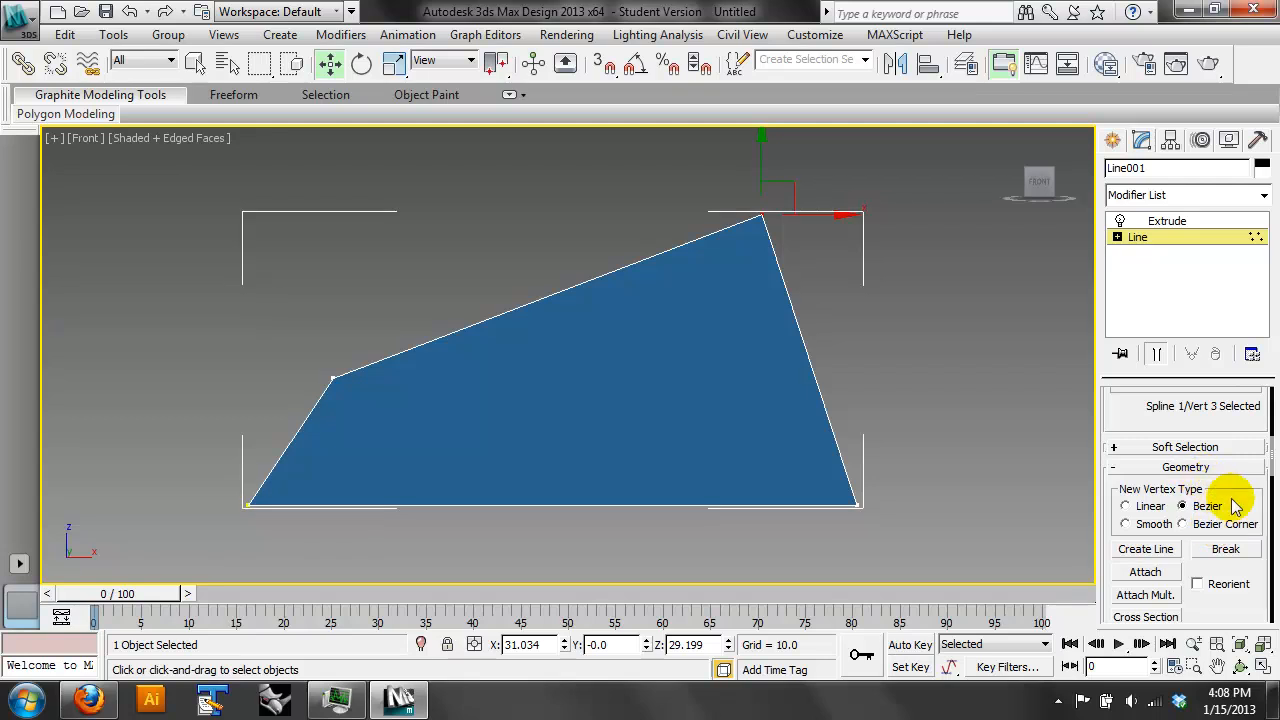
{"action": "scroll", "coordinate": [1252, 486], "scroll_direction": "down", "scroll_amount": 3}
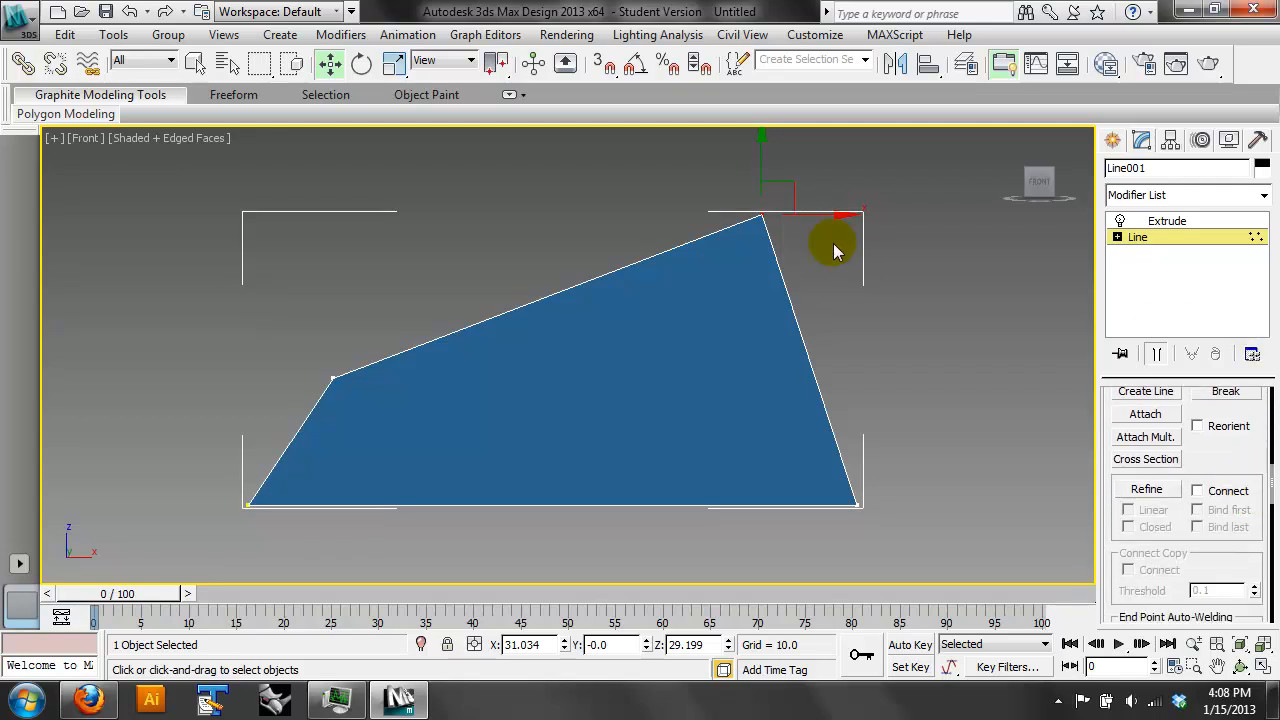
{"action": "scroll", "coordinate": [1190, 530], "scroll_direction": "up", "scroll_amount": 3}
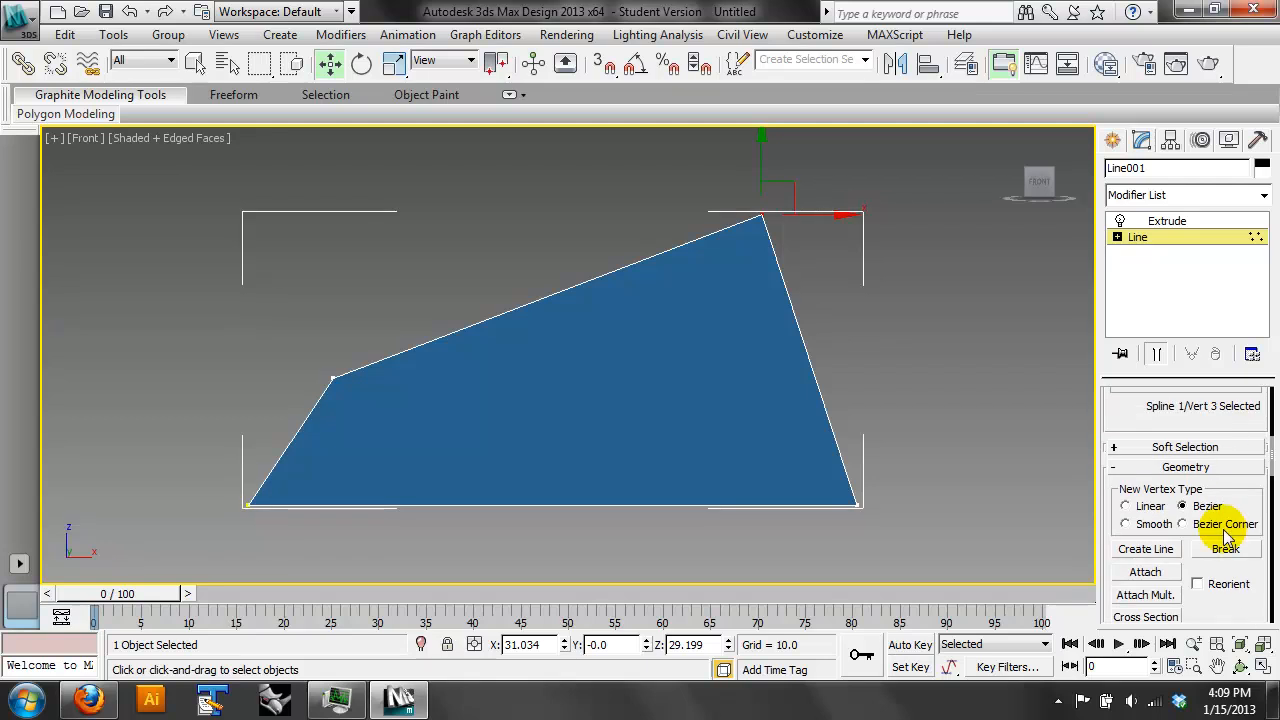
{"action": "left_click", "coordinate": [1176, 521]}
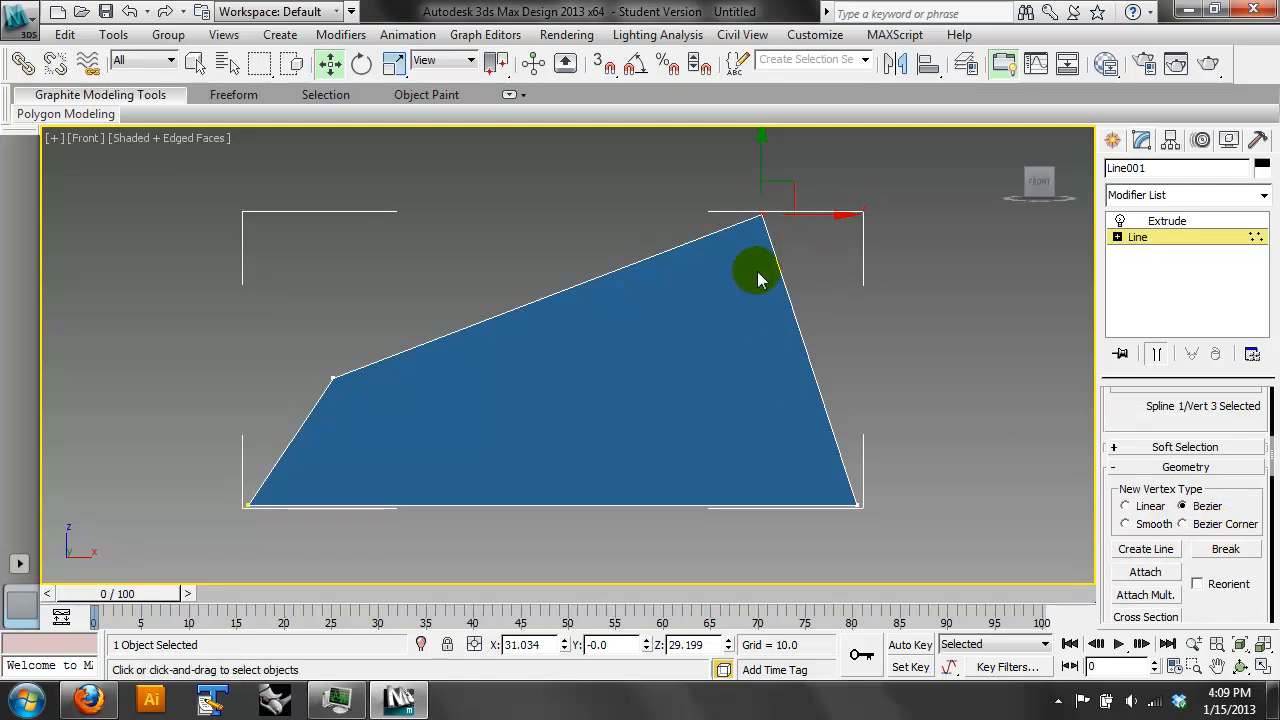
{"action": "left_click", "coordinate": [856, 506]}
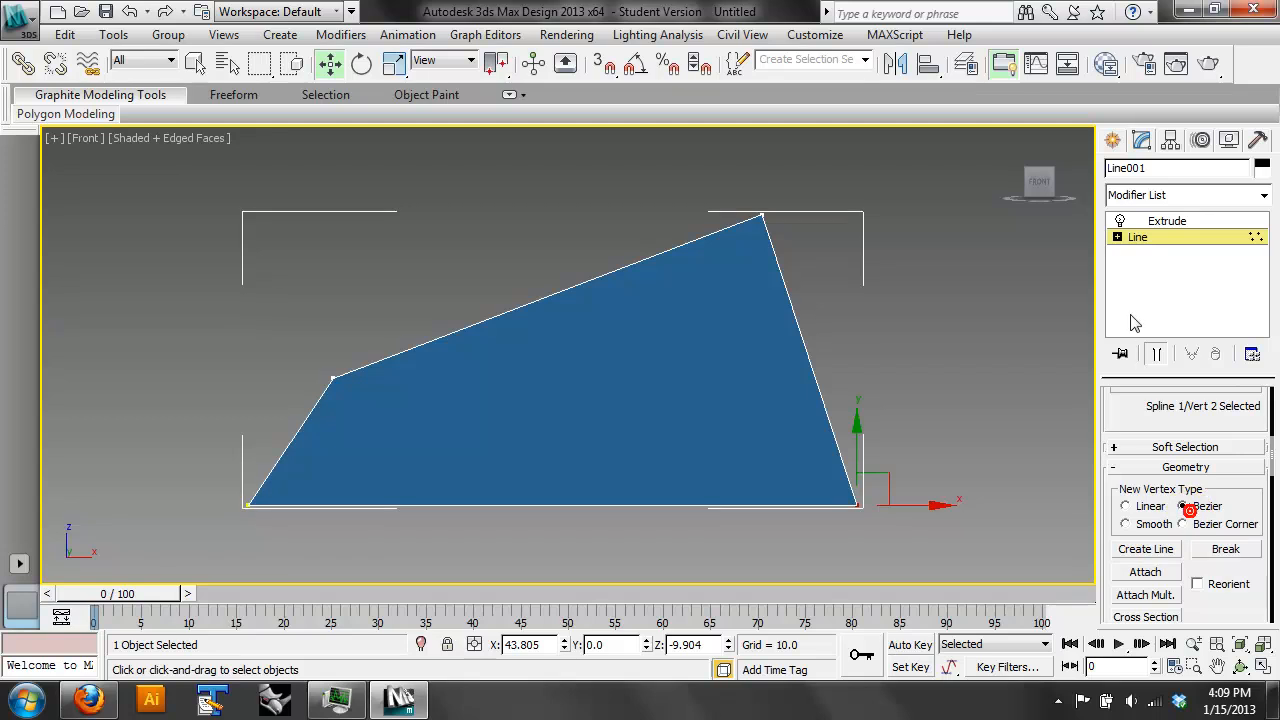
- Remove the Extrude modifier from the four-sided outline
{"action": "left_click", "coordinate": [1145, 221]}
{"action": "left_click", "coordinate": [1216, 354]}
{"action": "left_click_drag", "start_coordinate": [1190, 425], "coordinate": [1186, 602]}
{"action": "left_click_drag", "start_coordinate": [1220, 494], "coordinate": [1243, 634]}
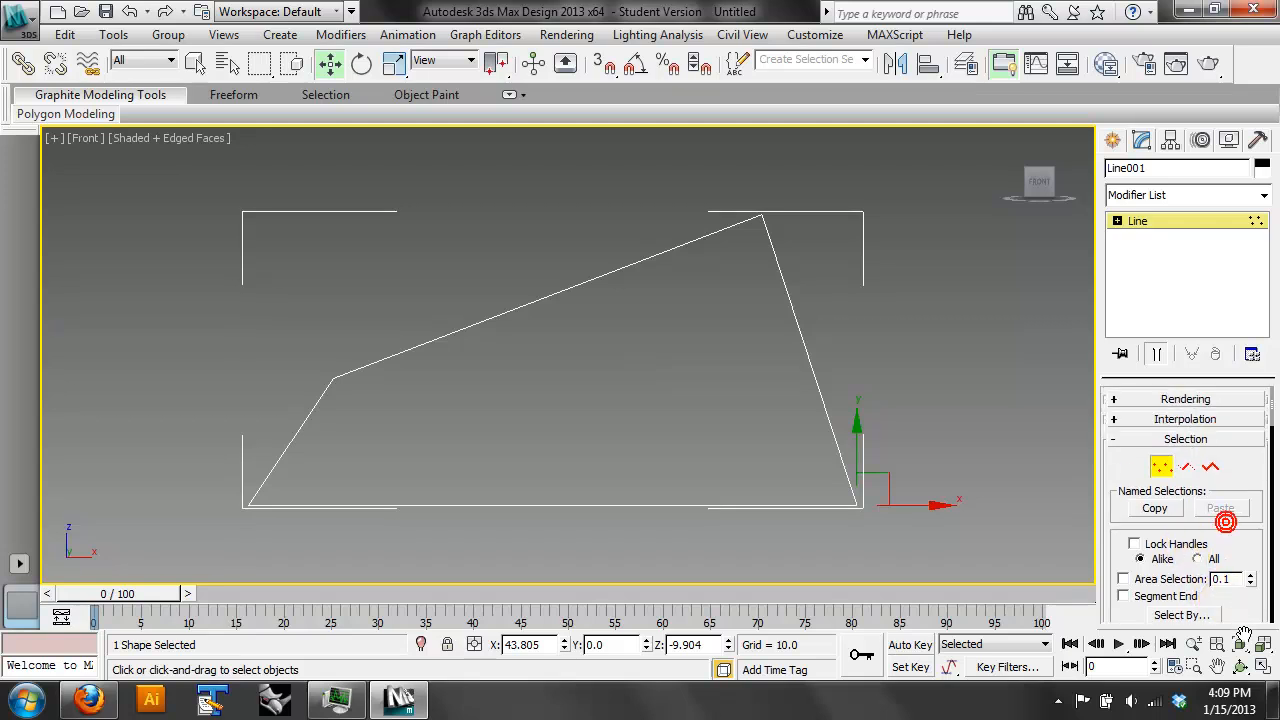
- Examine the geometry editing options available for the outline's highest vertex
{"action": "left_click", "coordinate": [1190, 468]}
{"action": "left_click", "coordinate": [1162, 467]}
{"action": "left_click", "coordinate": [762, 215]}
{"action": "scroll", "coordinate": [1203, 518], "scroll_direction": "down", "scroll_amount": 5}
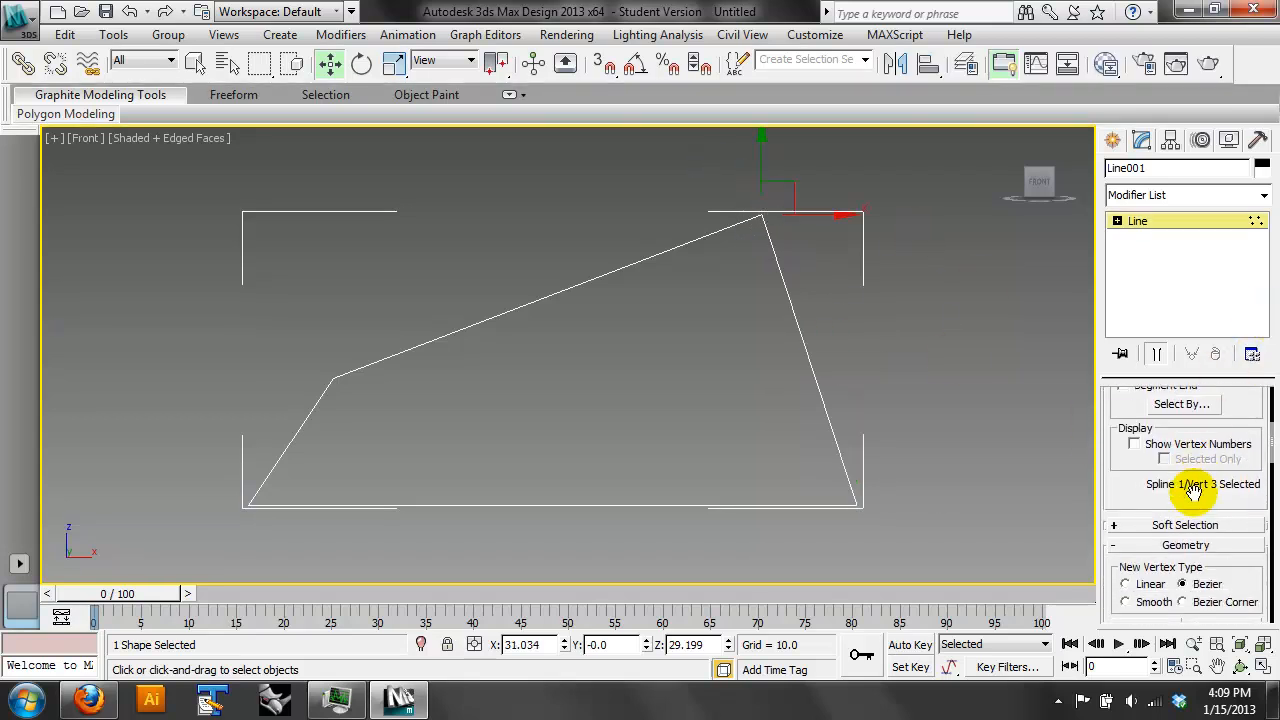
{"action": "left_click_drag", "start_coordinate": [1234, 399], "coordinate": [1252, 320]}
{"action": "left_click_drag", "start_coordinate": [1225, 492], "coordinate": [1197, 532]}
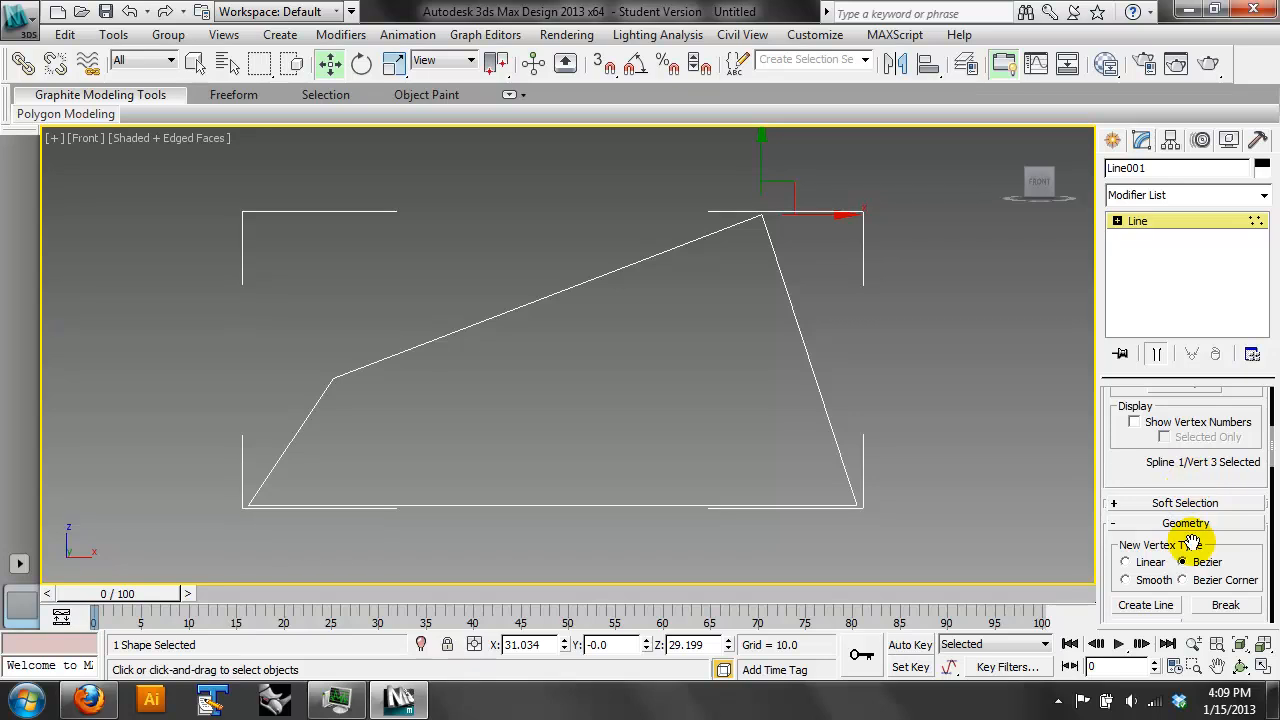
{"action": "left_click_drag", "start_coordinate": [1177, 462], "coordinate": [1207, 252]}
{"action": "left_click_drag", "start_coordinate": [1206, 442], "coordinate": [1234, 143]}
{"action": "left_click_drag", "start_coordinate": [1157, 546], "coordinate": [1134, 716]}
- Expand the Line's sub-object levels, toggle Vertex editing, and return to object level
{"action": "left_click", "coordinate": [1117, 221]}
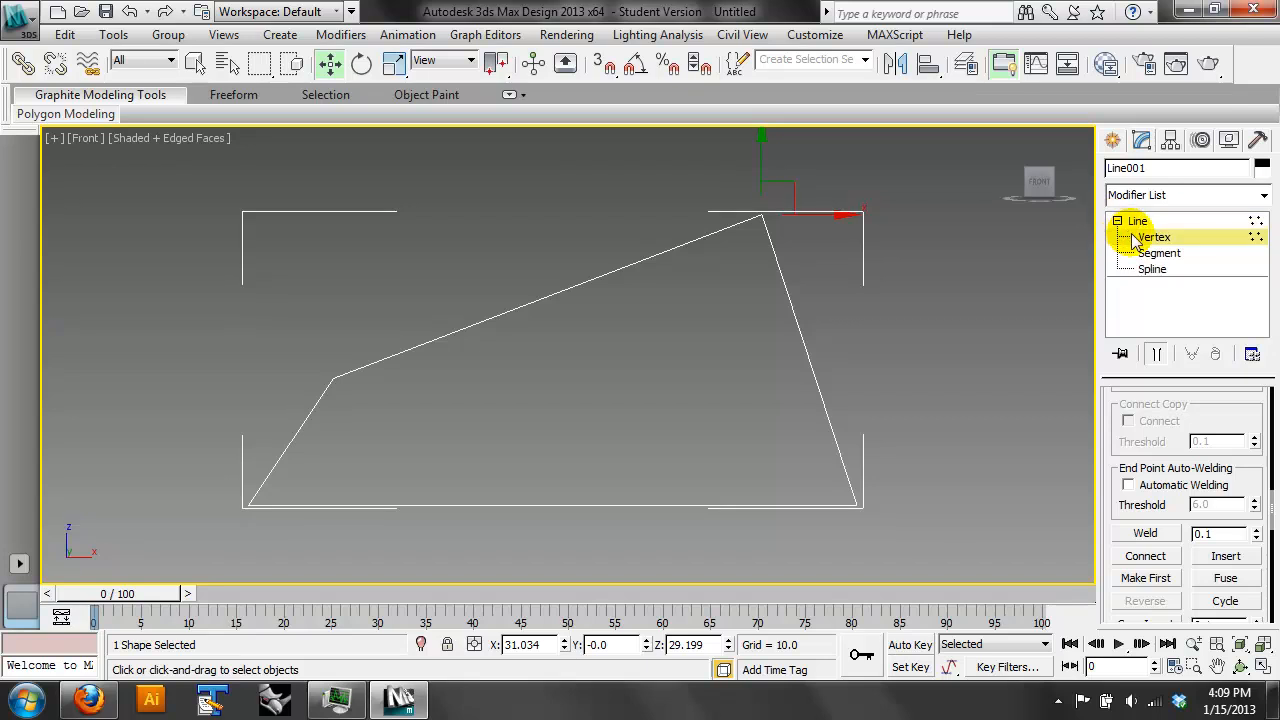
{"action": "left_click", "coordinate": [1150, 238]}
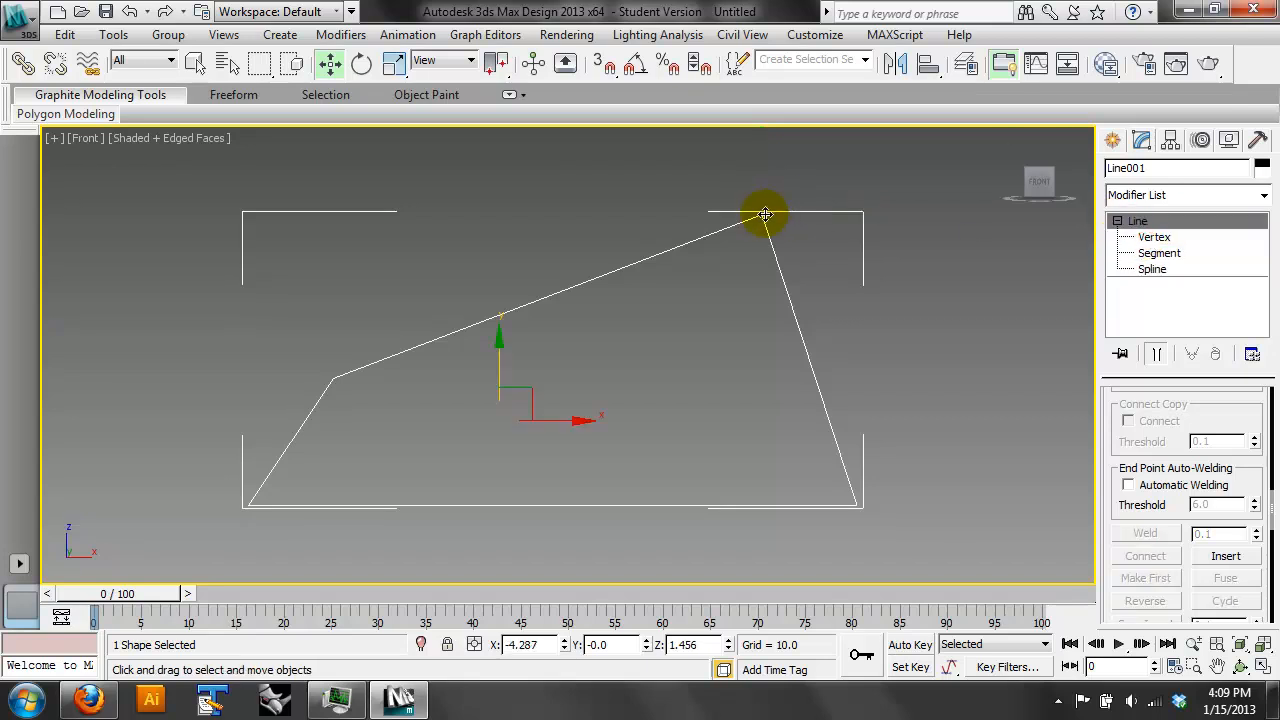
{"action": "left_click", "coordinate": [1154, 237]}
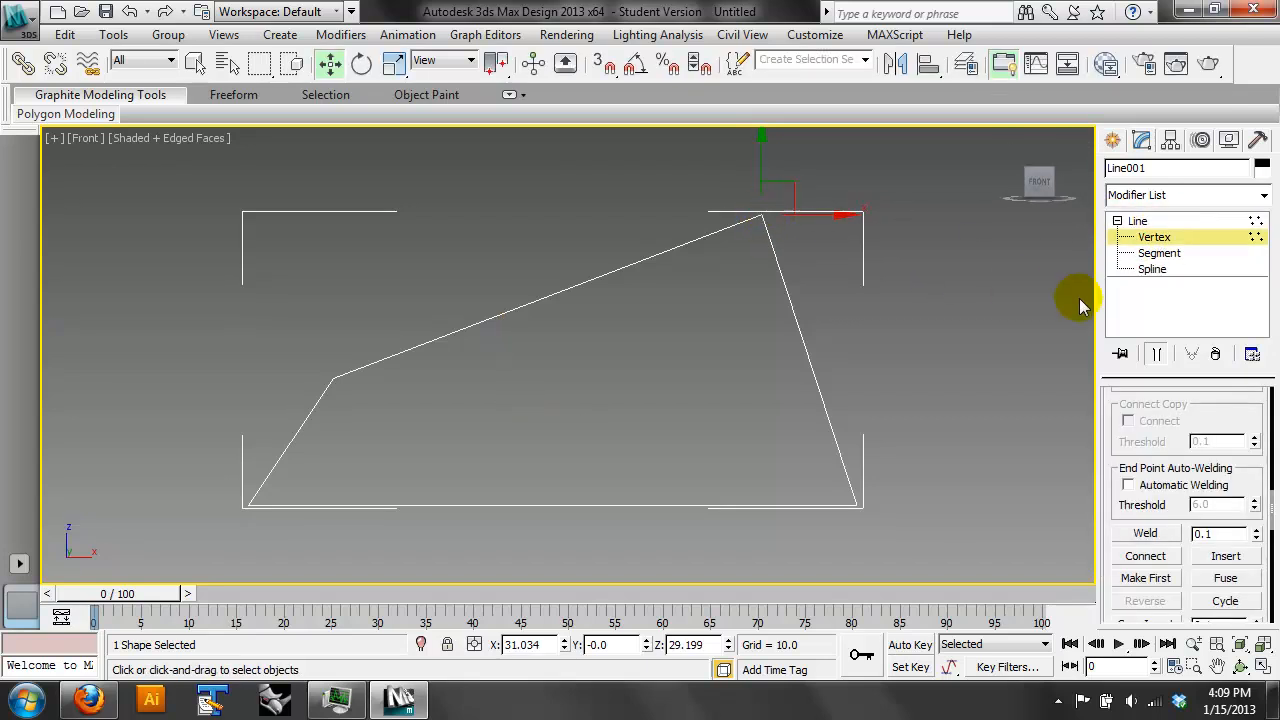
{"action": "left_click", "coordinate": [1168, 240]}
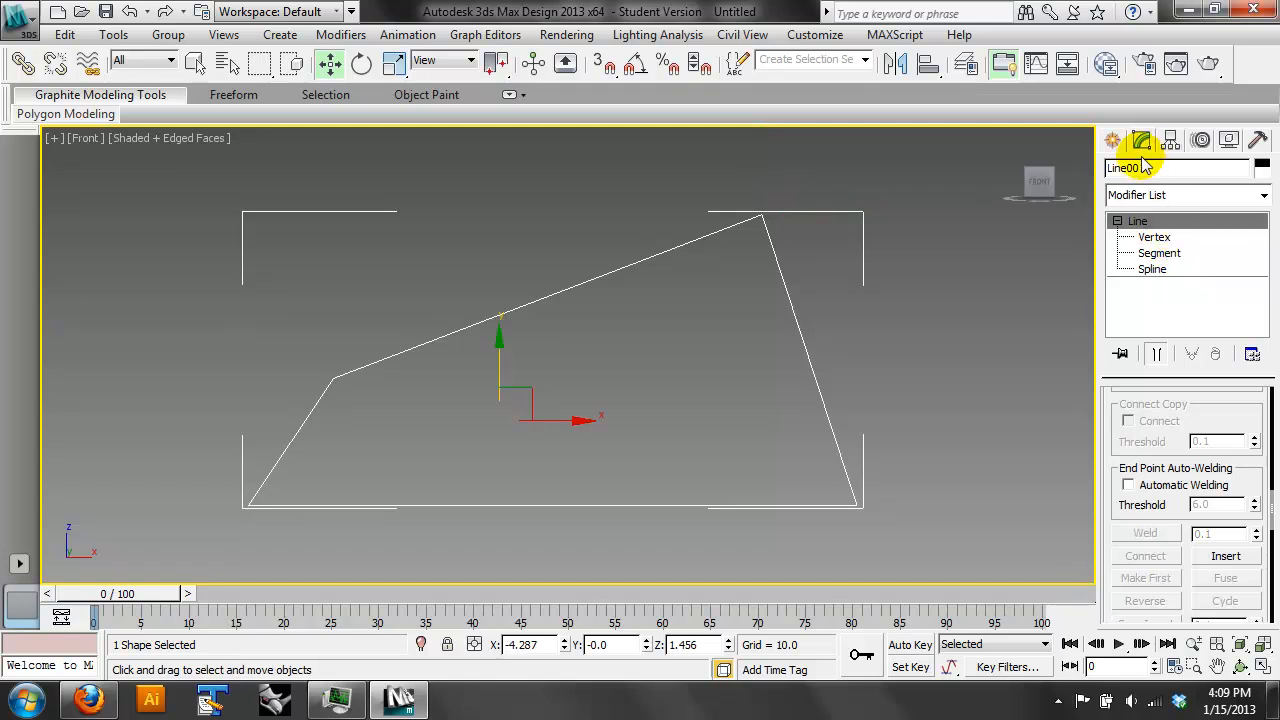
- Draw a circle with a radius of about 14.1 beside the four-sided outline's steep edge
{"action": "left_click", "coordinate": [1112, 140]}
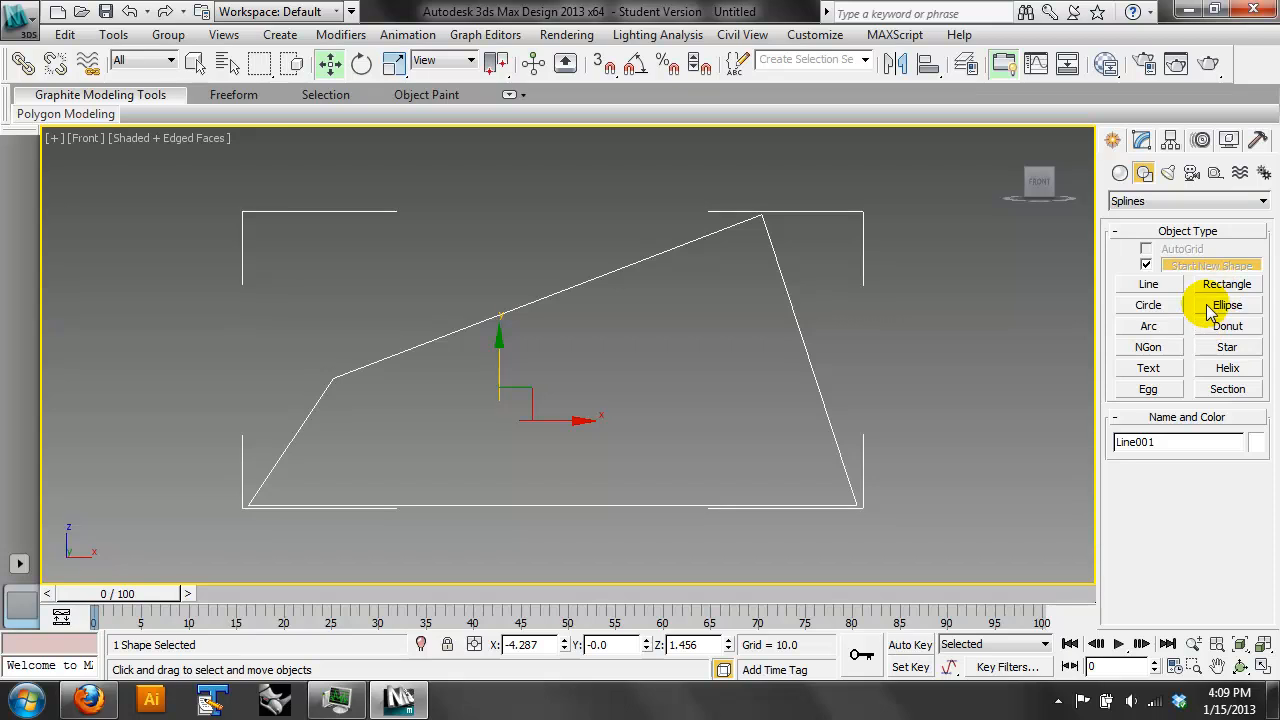
{"action": "left_click", "coordinate": [1166, 308]}
{"action": "left_click_drag", "start_coordinate": [962, 310], "coordinate": [897, 386]}
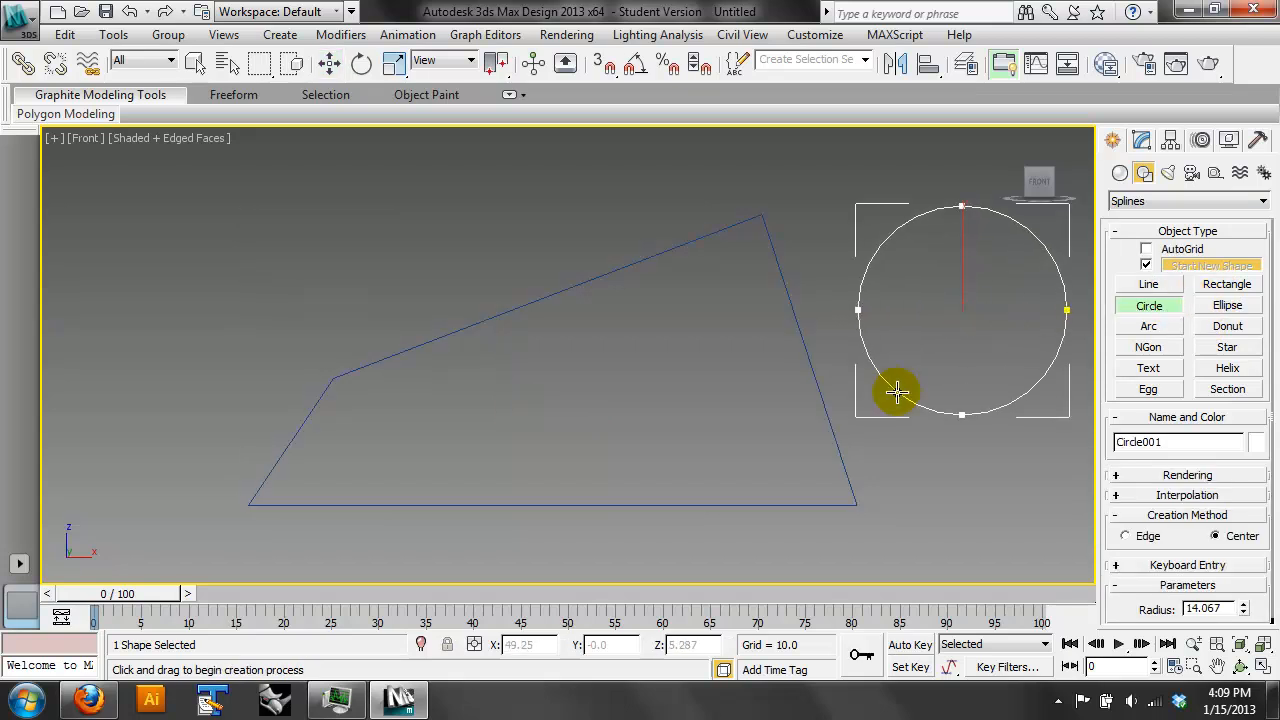
- Select the four-sided outline and attach the circle to it
{"action": "left_click", "coordinate": [330, 64]}
{"action": "left_click", "coordinate": [782, 271]}
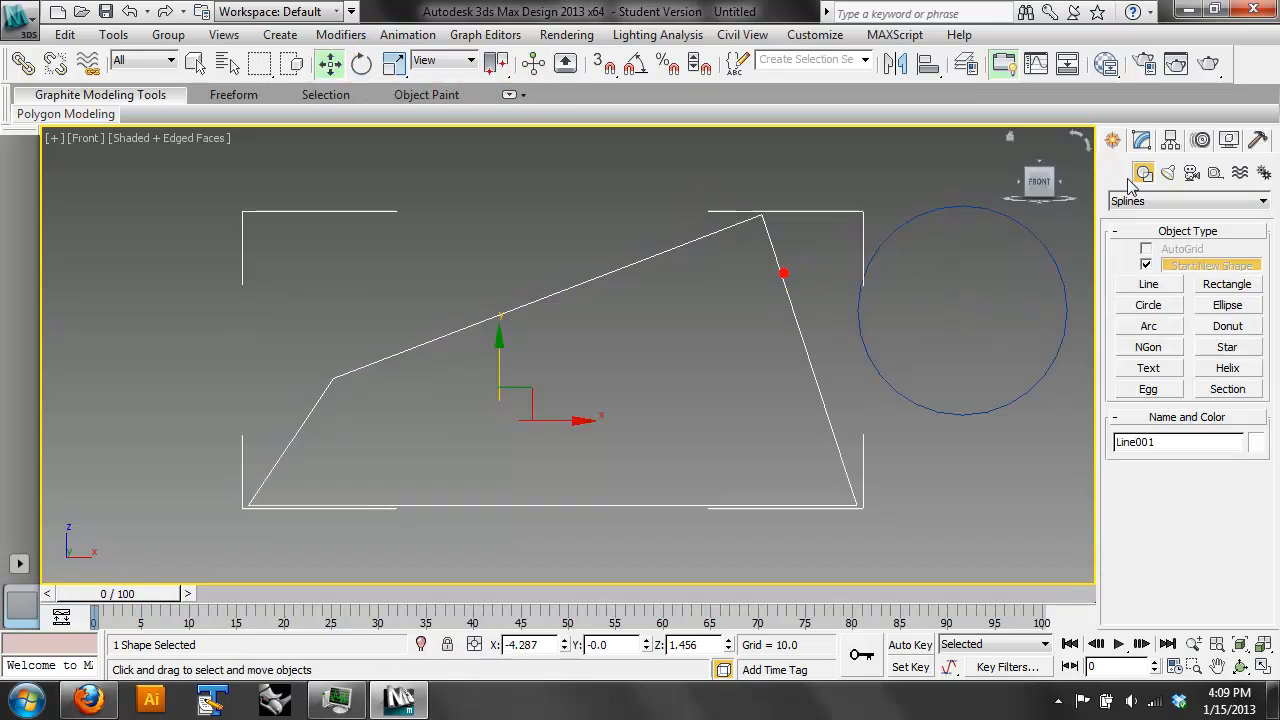
{"action": "left_click", "coordinate": [1147, 140]}
{"action": "scroll", "coordinate": [1190, 450], "scroll_direction": "up", "scroll_amount": 5}
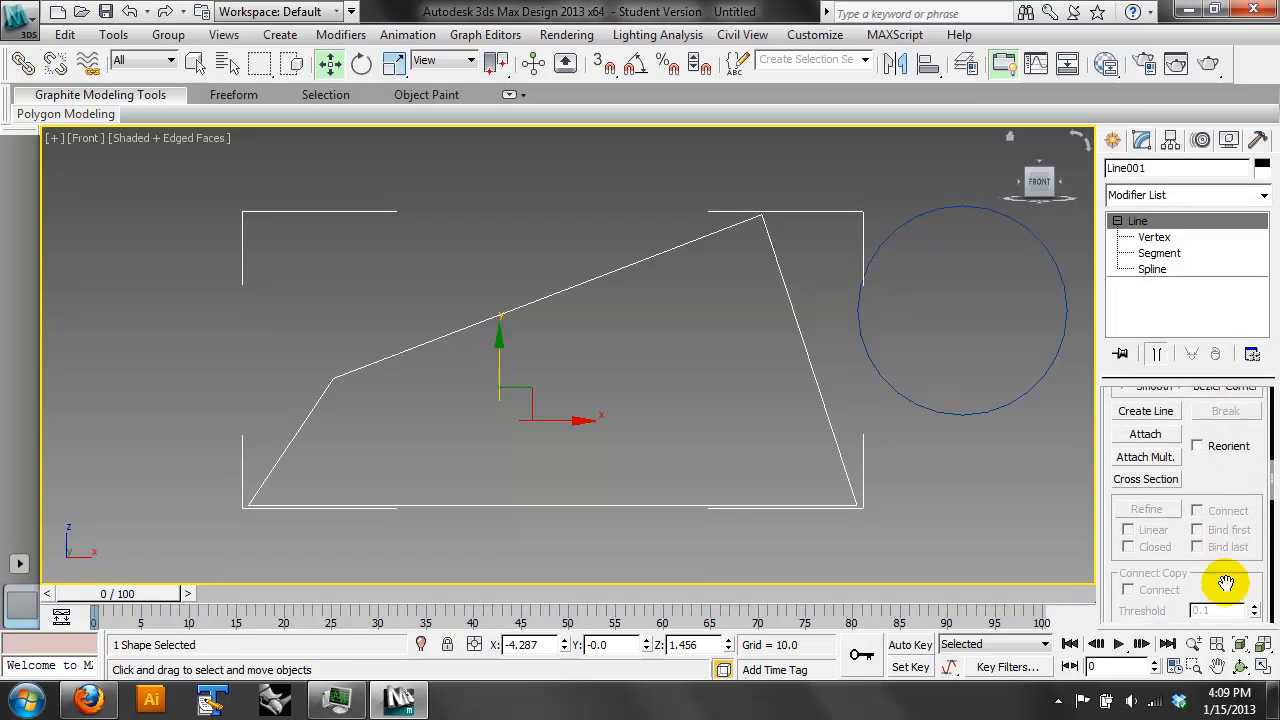
{"action": "left_click", "coordinate": [1146, 435]}
{"action": "left_click", "coordinate": [1046, 369]}
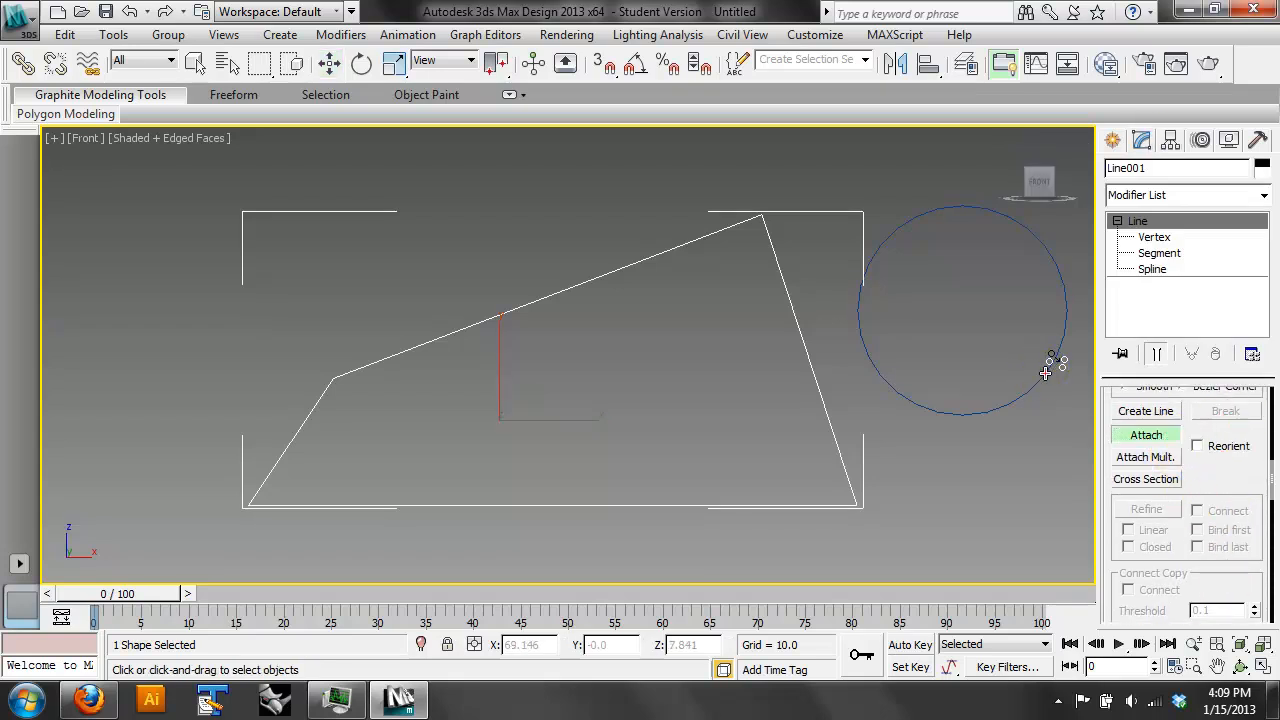
- Move the circle at spline level so it overlaps the outline's steep edge
{"action": "left_click", "coordinate": [1163, 268]}
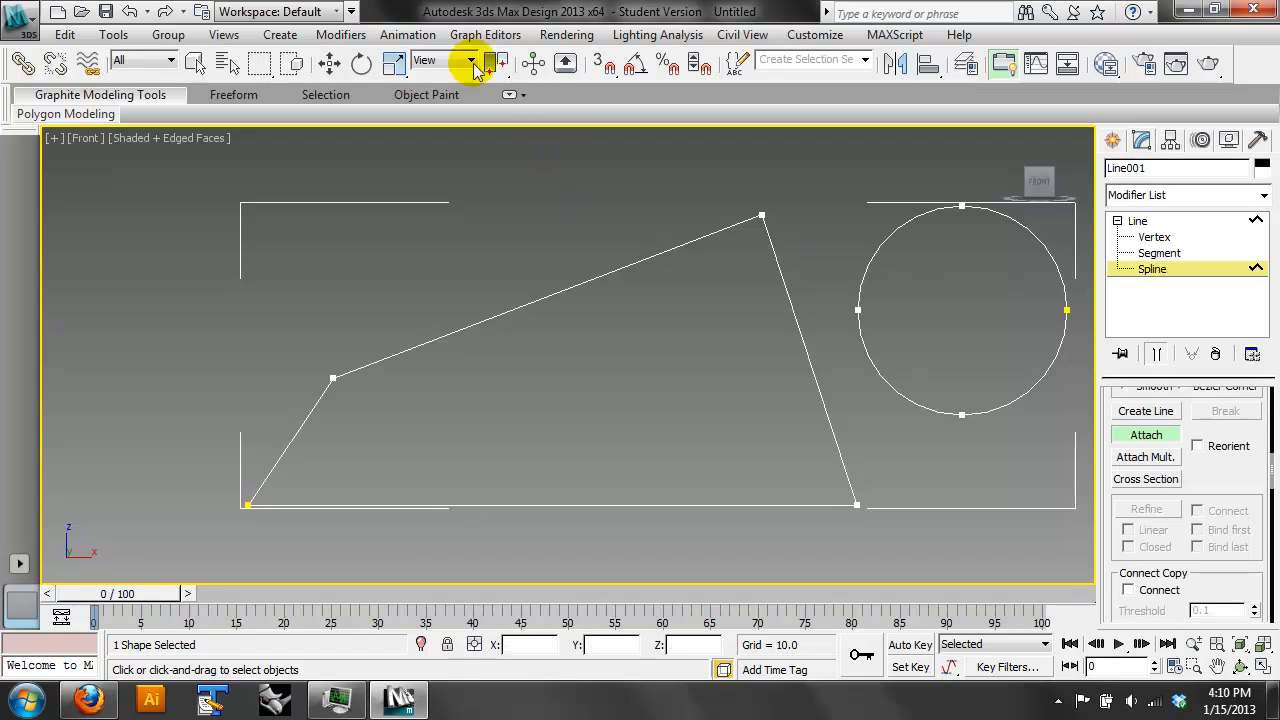
{"action": "left_click", "coordinate": [1050, 251]}
{"action": "left_click_drag", "start_coordinate": [998, 286], "coordinate": [836, 325]}
- Try a spline Boolean with both splines selected and set its operation to Subtraction
{"action": "left_click", "coordinate": [1035, 470]}
{"action": "left_click_drag", "start_coordinate": [695, 263], "coordinate": [696, 262]}
{"action": "left_click_drag", "start_coordinate": [1207, 492], "coordinate": [1182, 17]}
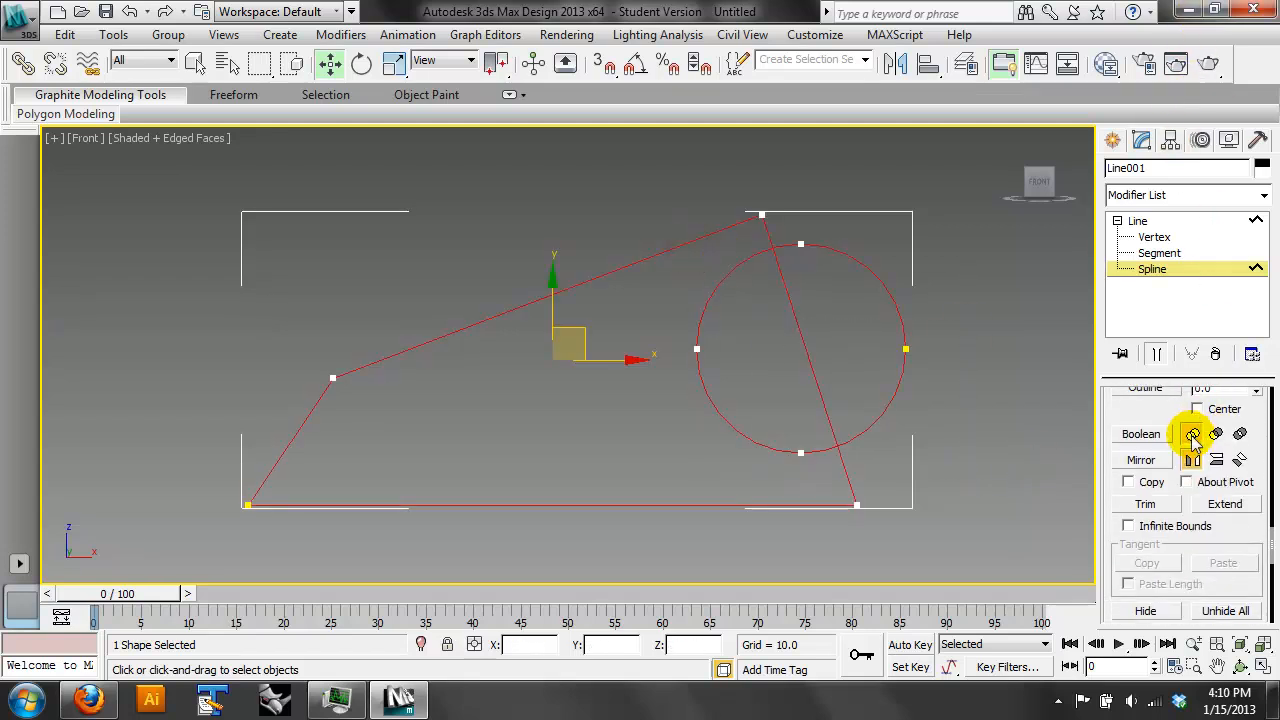
{"action": "left_click", "coordinate": [1160, 441]}
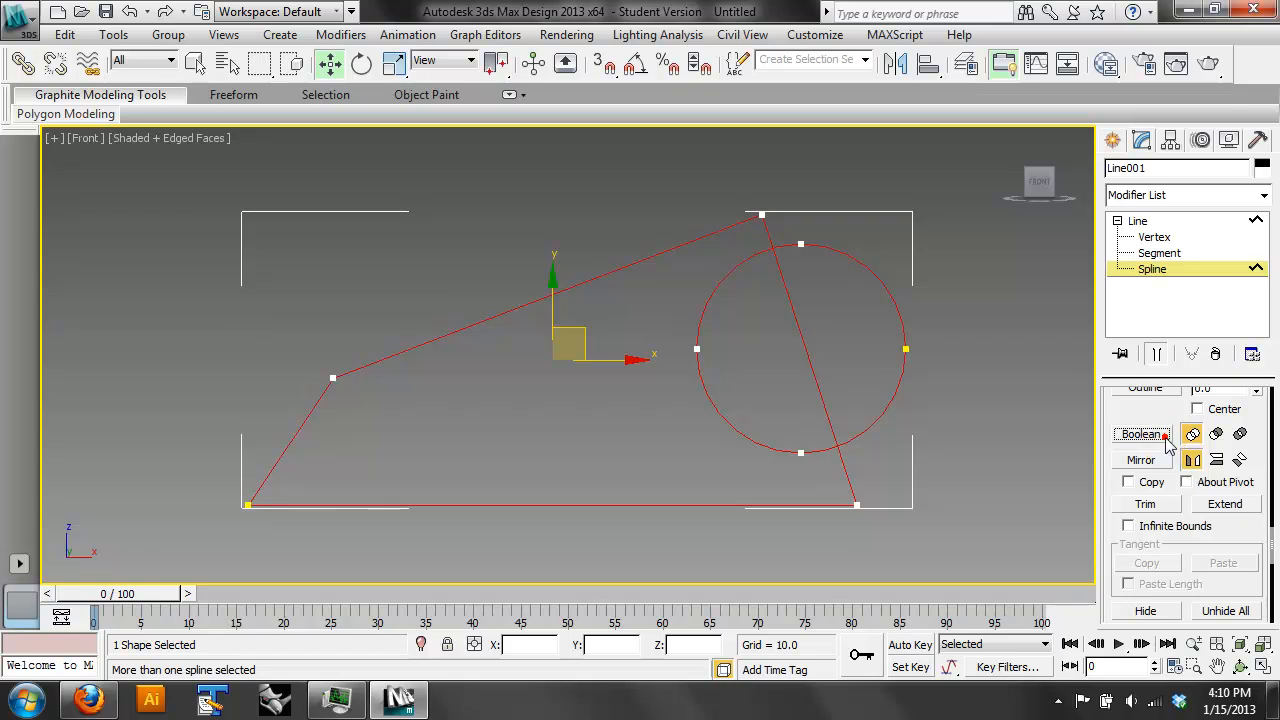
{"action": "left_click", "coordinate": [1216, 434]}
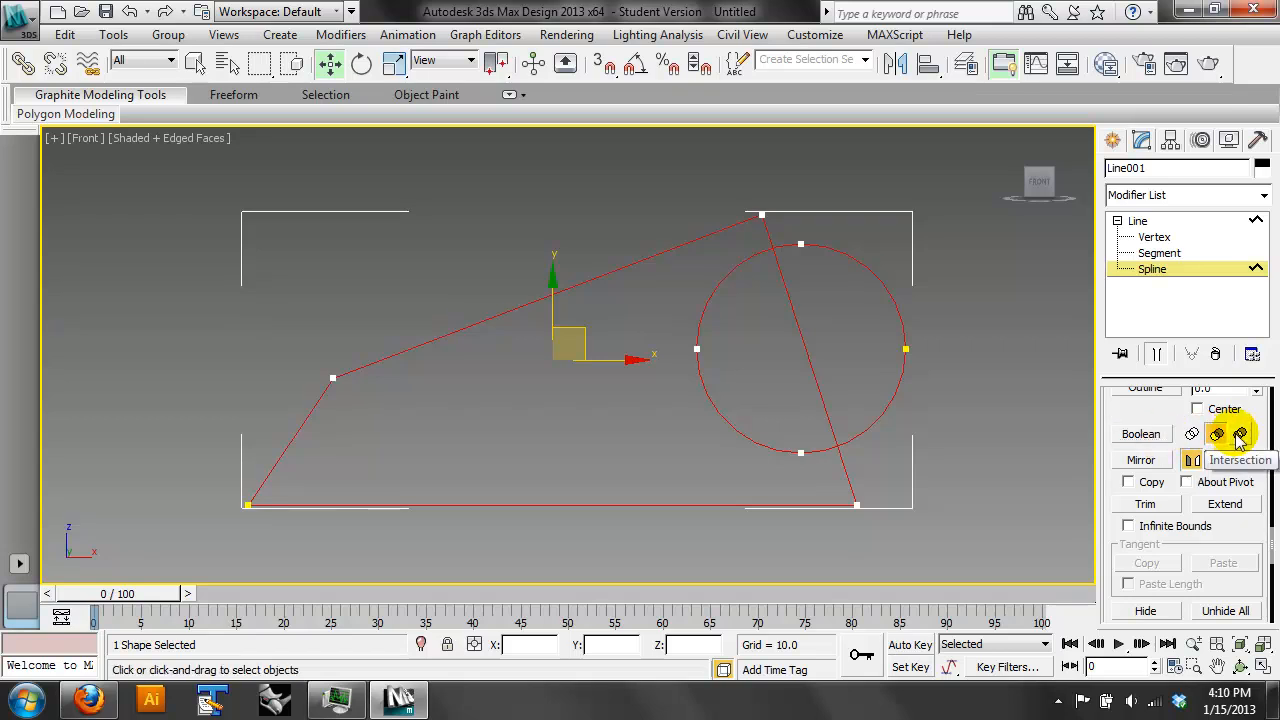
{"action": "left_click", "coordinate": [1240, 435]}
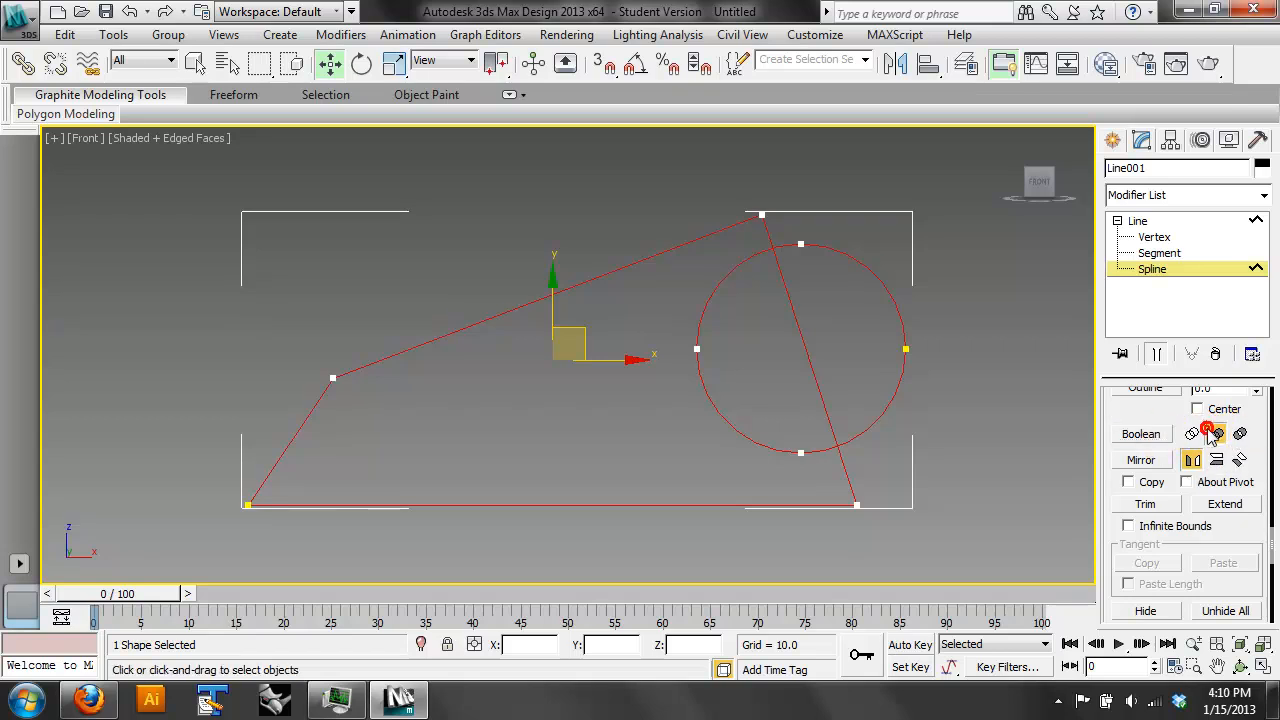
{"action": "left_click_drag", "start_coordinate": [1170, 415], "coordinate": [1171, 447]}
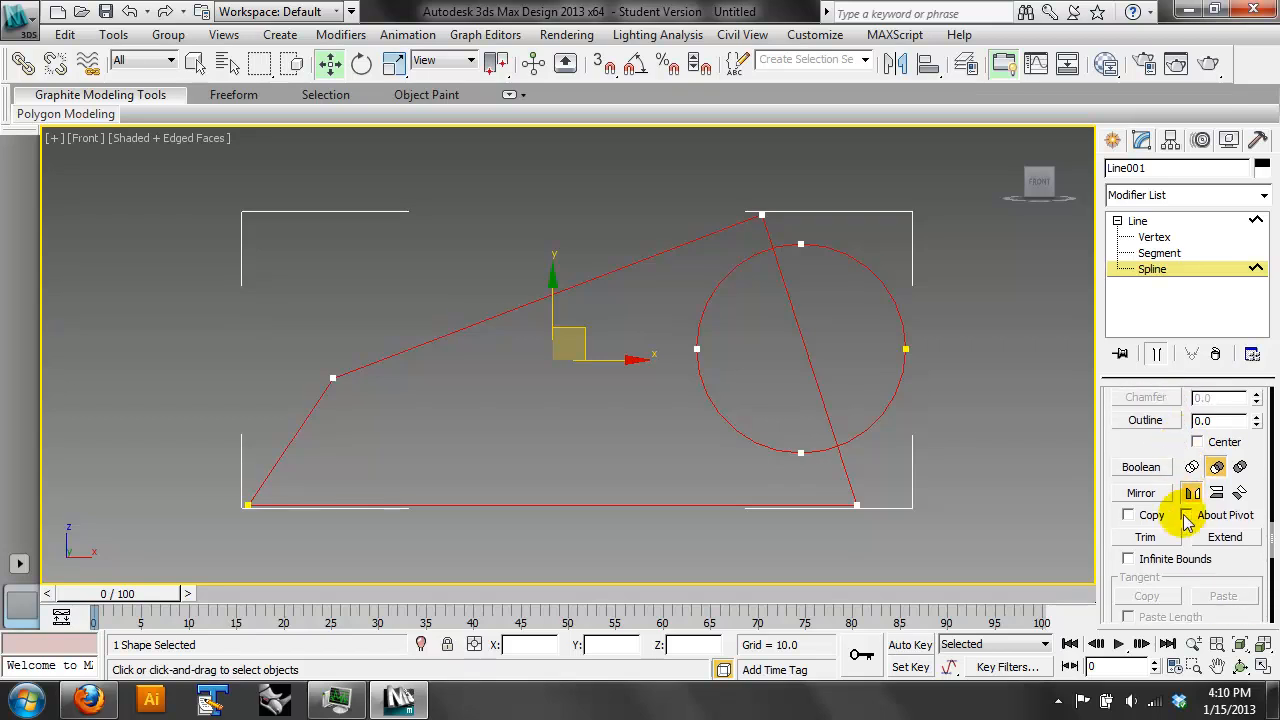
- Try to trim the overlapping circle and outline splines near the outline's highest vertex
{"action": "left_click", "coordinate": [1160, 538]}
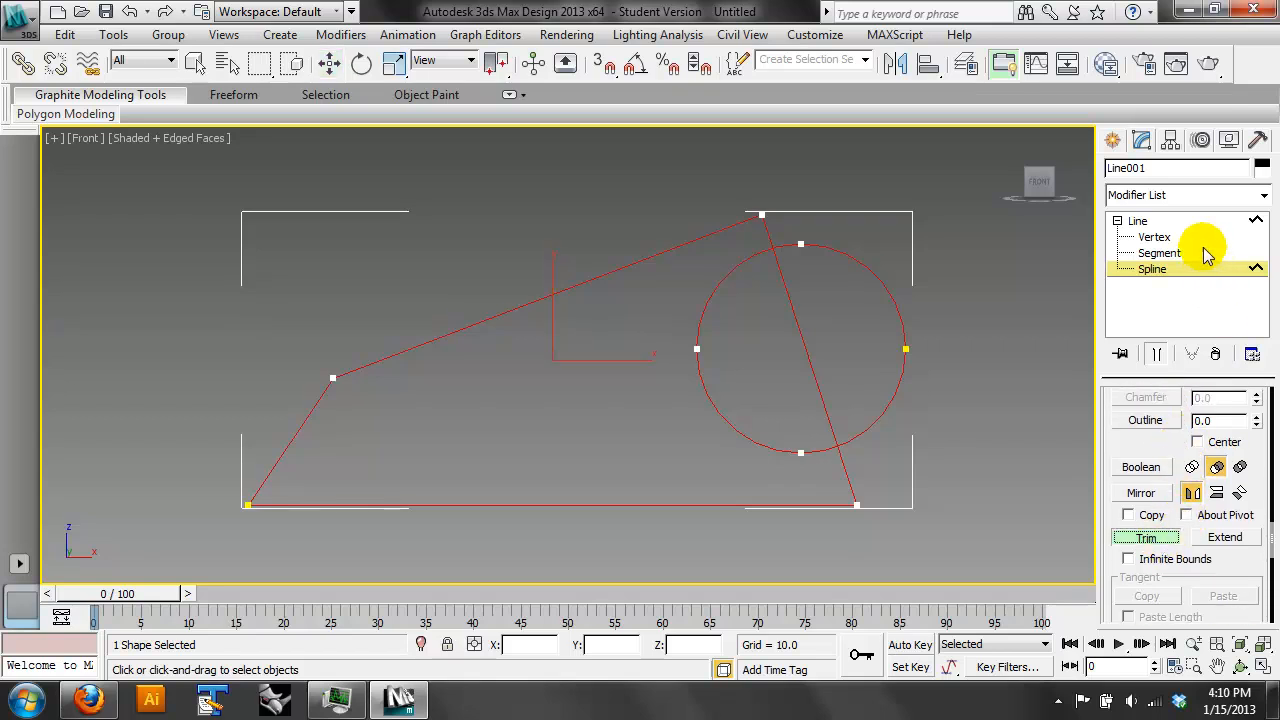
{"action": "left_click", "coordinate": [898, 256]}
{"action": "left_click", "coordinate": [769, 230]}
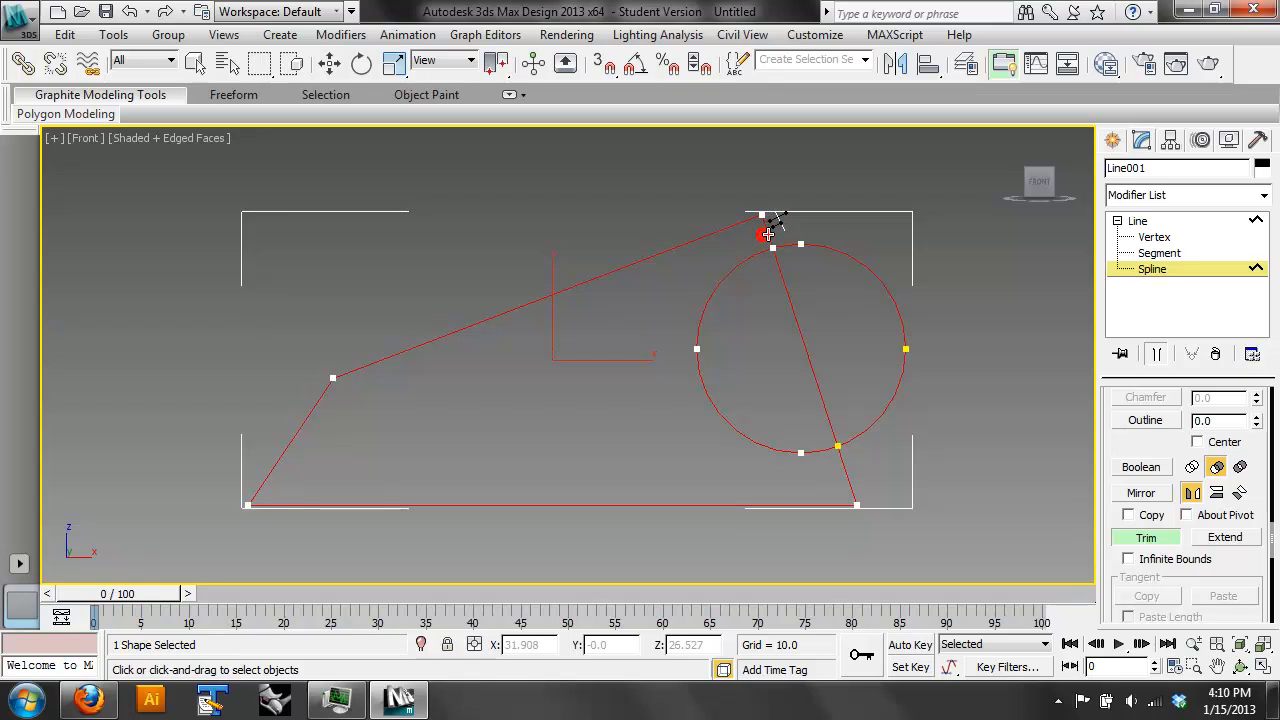
{"action": "left_click", "coordinate": [330, 63]}
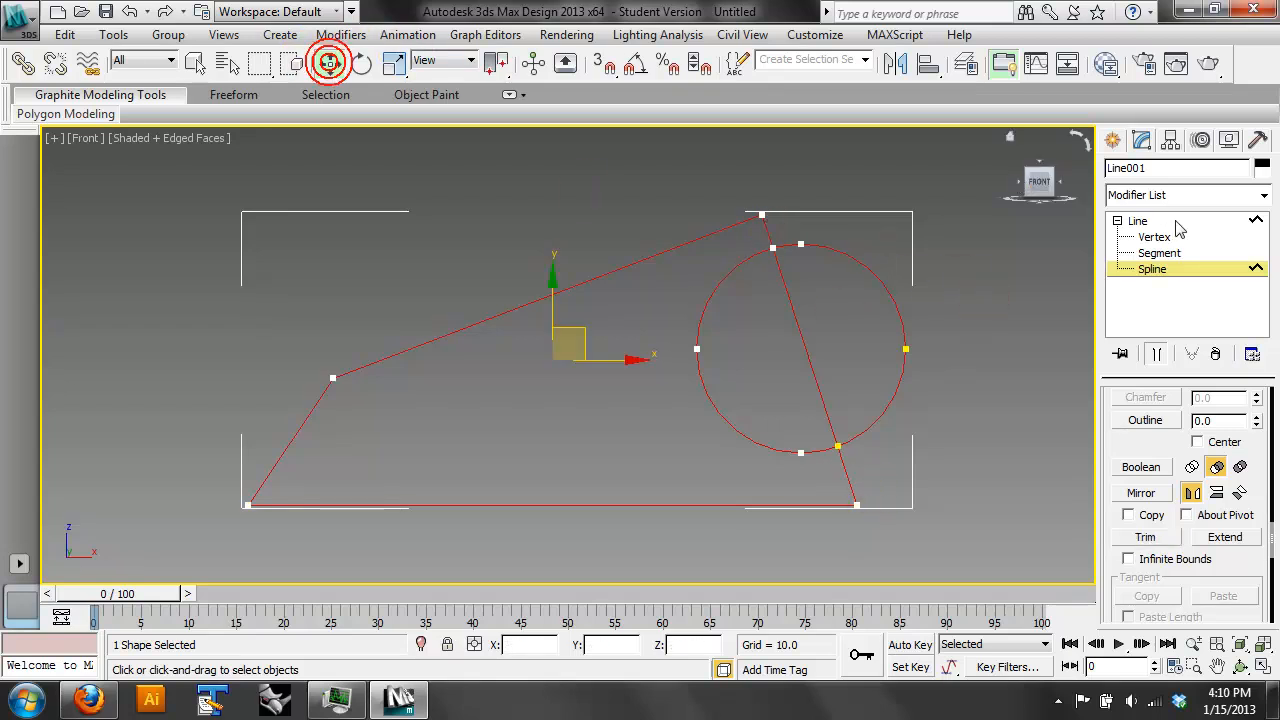
- Try deleting the circle's arc segments outside the outline, then undo the deletion and the trimming
{"action": "left_click", "coordinate": [1159, 253]}
{"action": "left_click_drag", "start_coordinate": [1017, 246], "coordinate": [890, 368]}
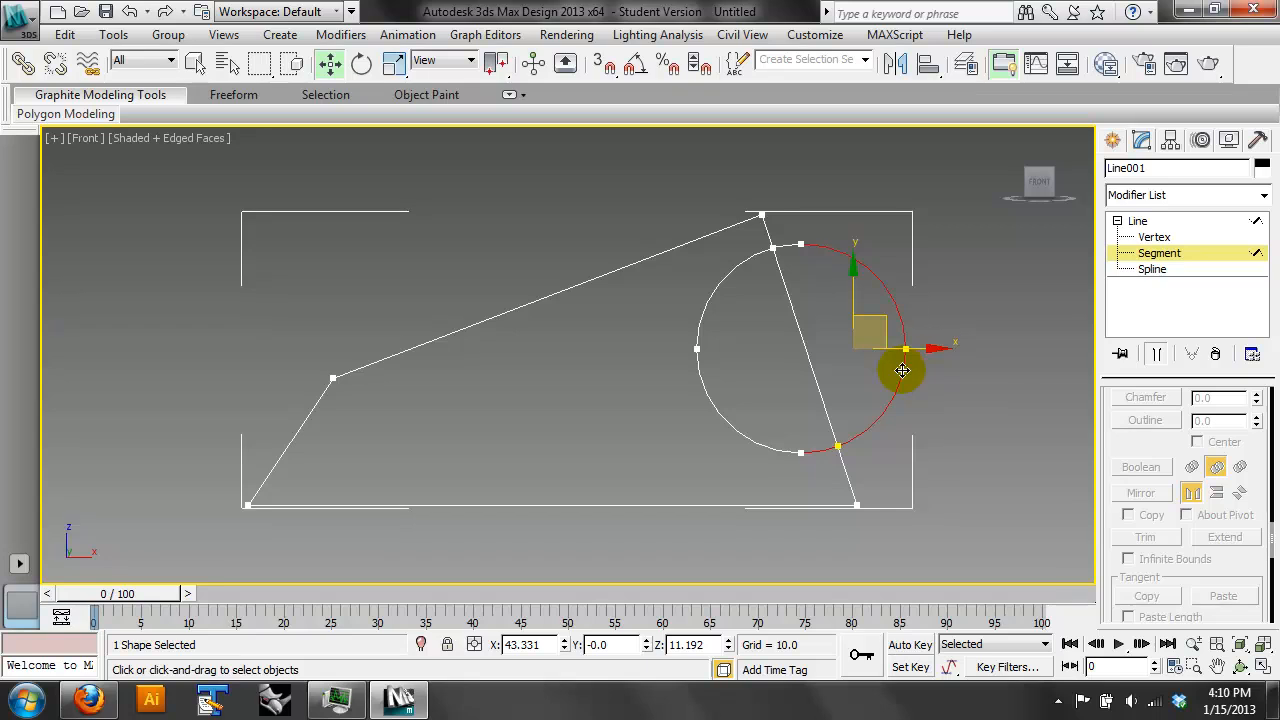
{"action": "key", "text": "Delete"}
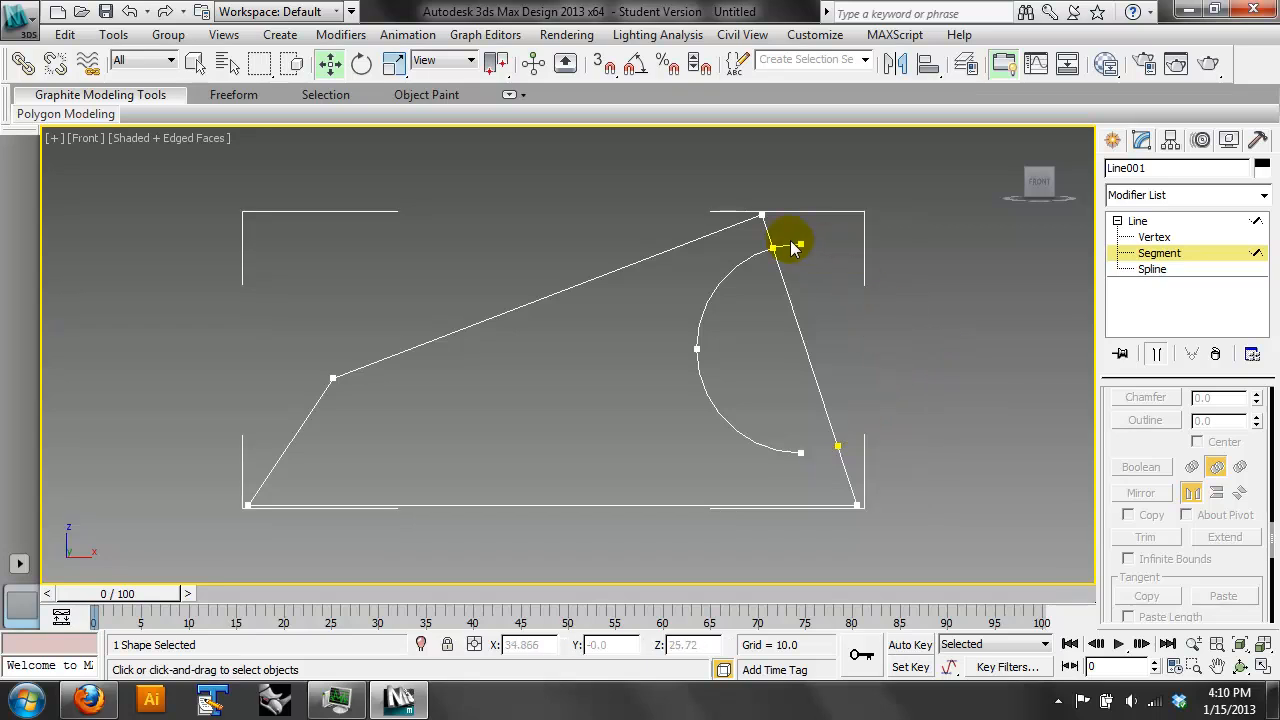
{"action": "key", "text": "ctrl+z"}
{"action": "left_click", "coordinate": [950, 372]}
{"action": "left_click", "coordinate": [817, 455]}
{"action": "left_click", "coordinate": [893, 470]}
{"action": "key", "text": "ctrl+z"}
{"action": "key", "text": "ctrl+z"}
{"action": "key", "text": "ctrl+z"}
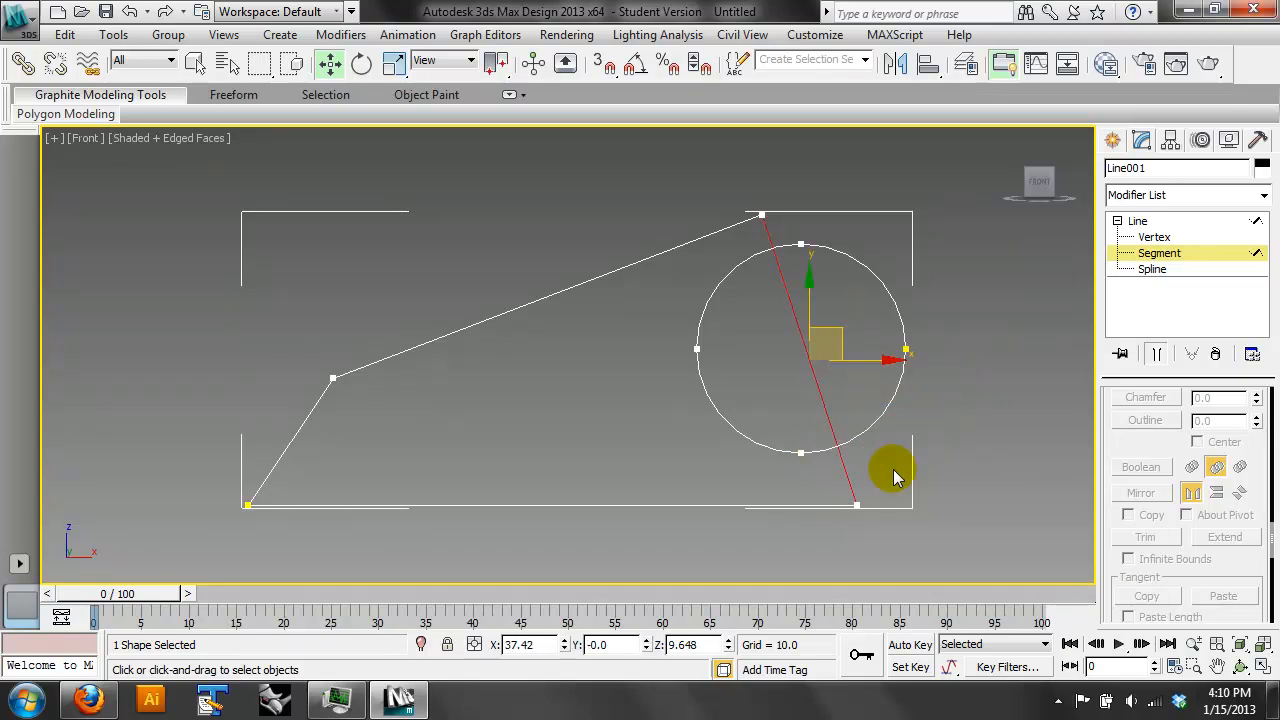
{"action": "left_click", "coordinate": [1028, 337]}
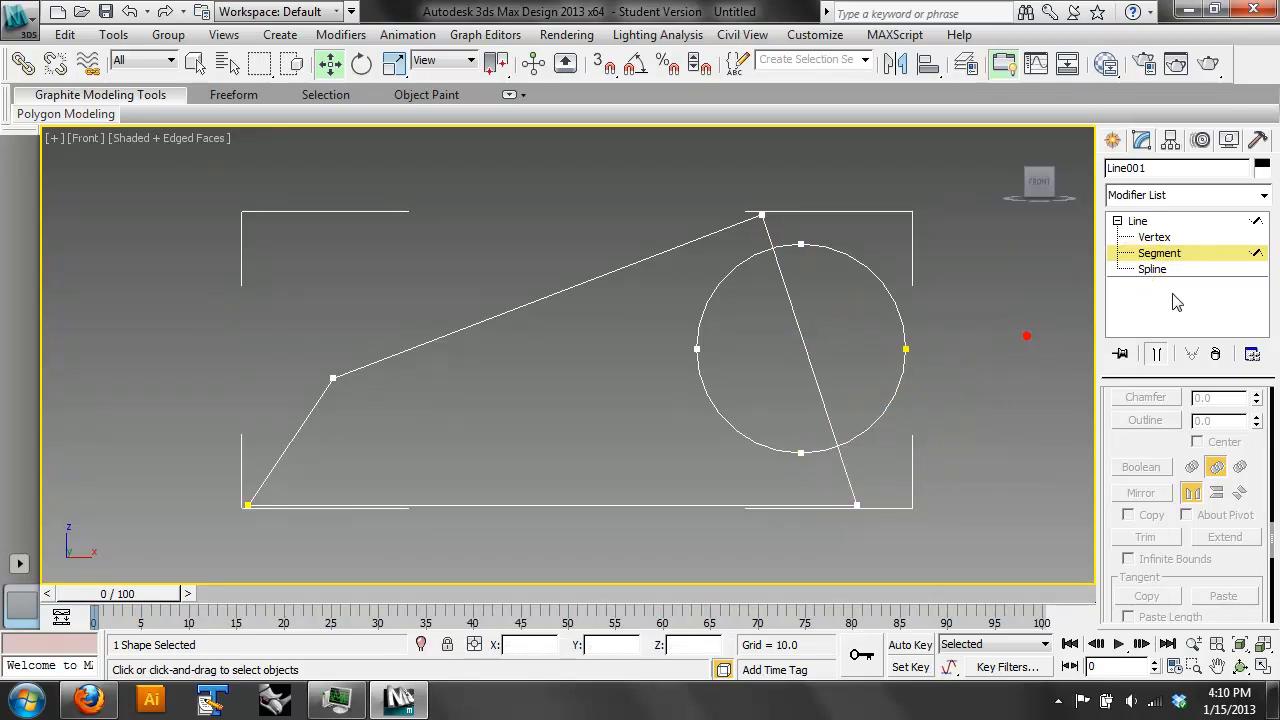
- Subtract the circle from the four-sided outline with a spline Boolean
{"action": "left_click", "coordinate": [1174, 279]}
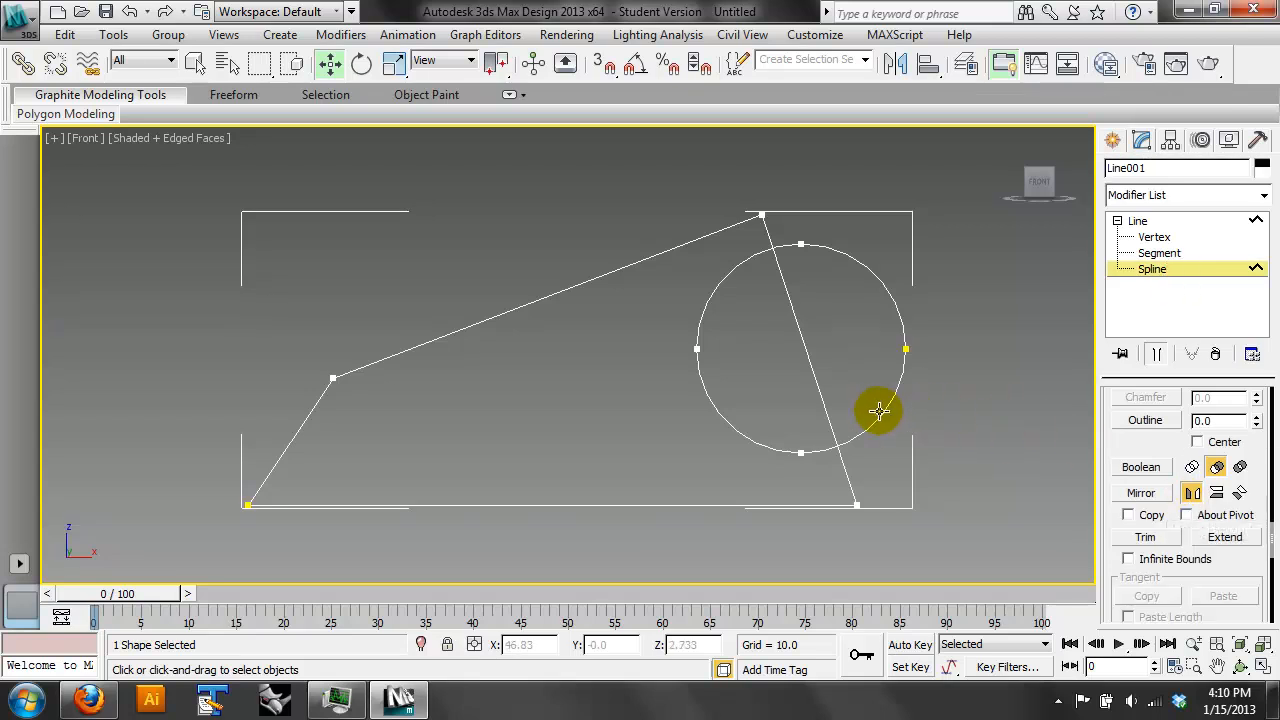
{"action": "left_click", "coordinate": [828, 402]}
{"action": "left_click", "coordinate": [1240, 467]}
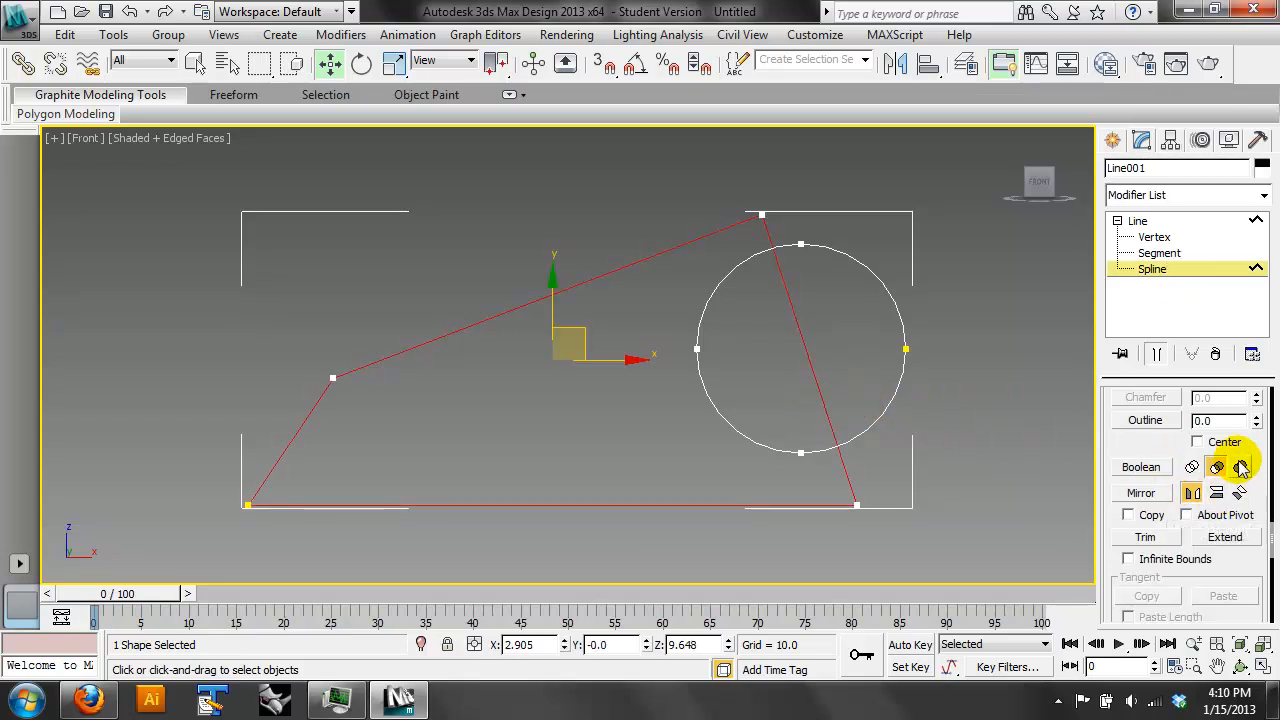
{"action": "left_click", "coordinate": [1141, 467]}
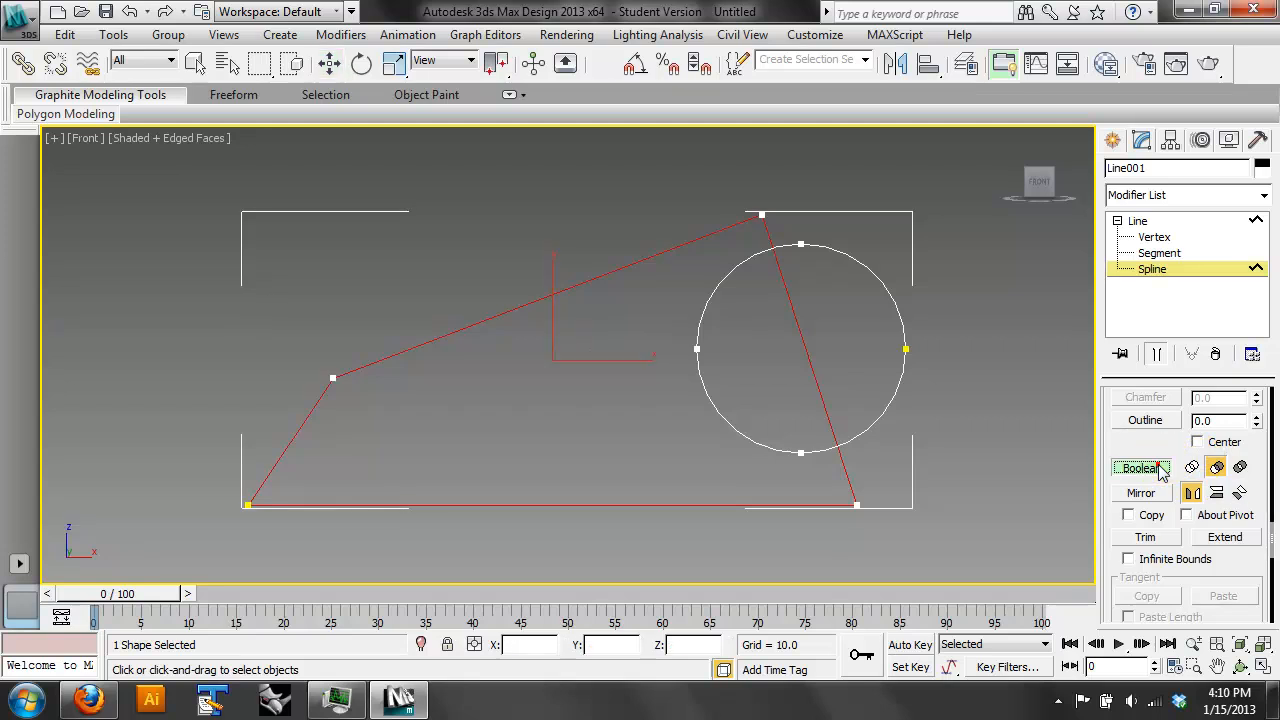
{"action": "left_click", "coordinate": [876, 413]}
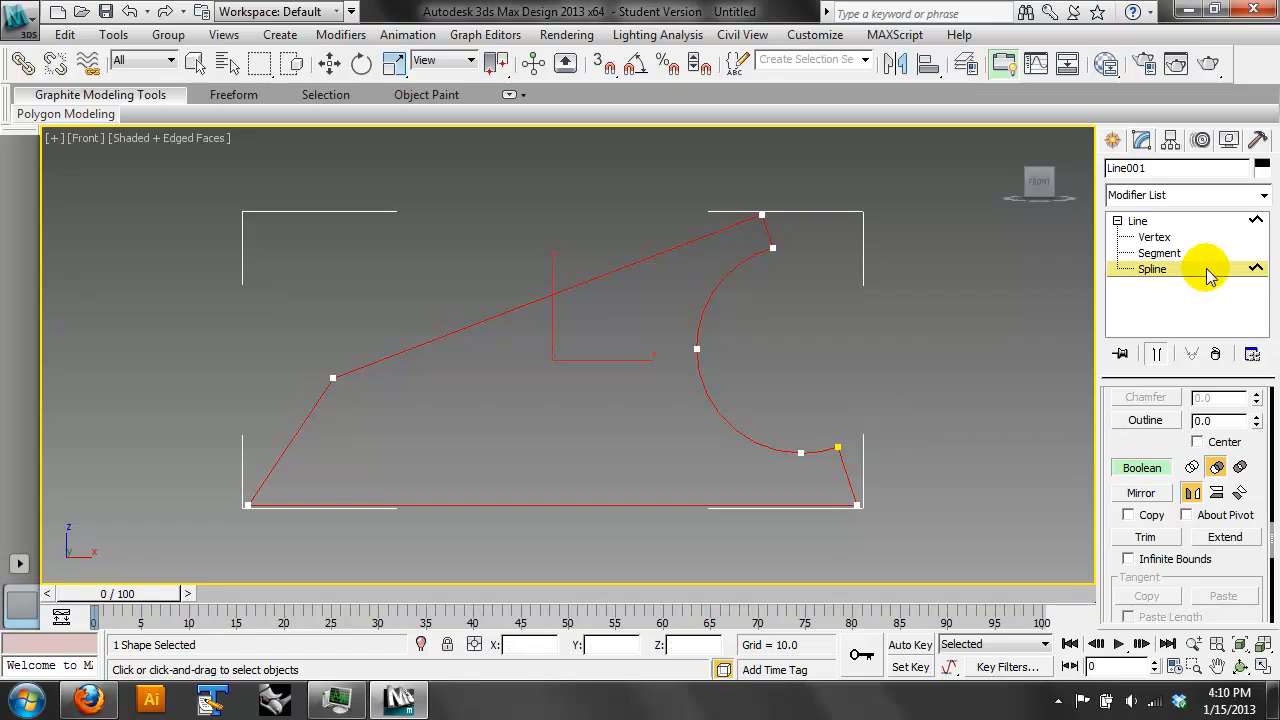
{"action": "left_click", "coordinate": [331, 64]}
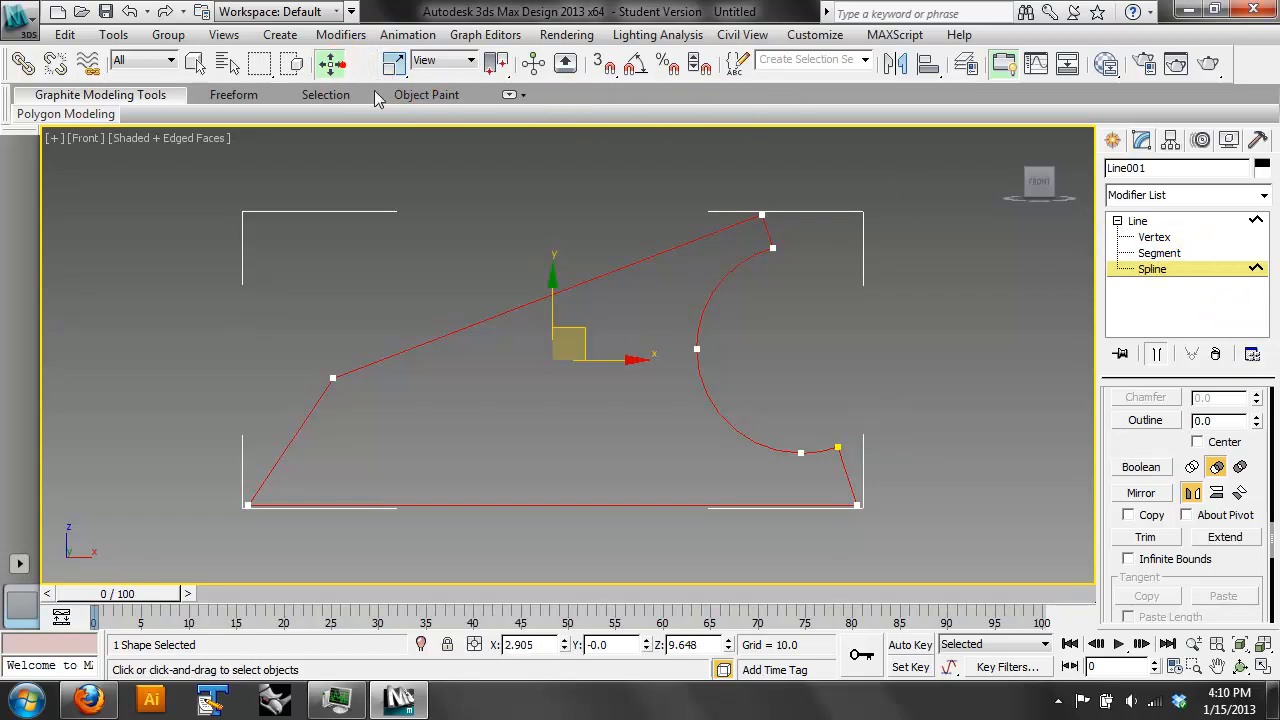
- Outline the notched spline with a thin outward offset and return to object level
{"action": "left_click", "coordinate": [1145, 420]}
{"action": "mouse_move", "coordinate": [810, 452]}
{"action": "left_mouse_down"}
{"action": "mouse_move", "coordinate": [814, 425]}
{"action": "mouse_move", "coordinate": [822, 466]}
{"action": "left_mouse_up"}
{"action": "left_click", "coordinate": [1136, 278]}
{"action": "left_click", "coordinate": [1142, 270]}
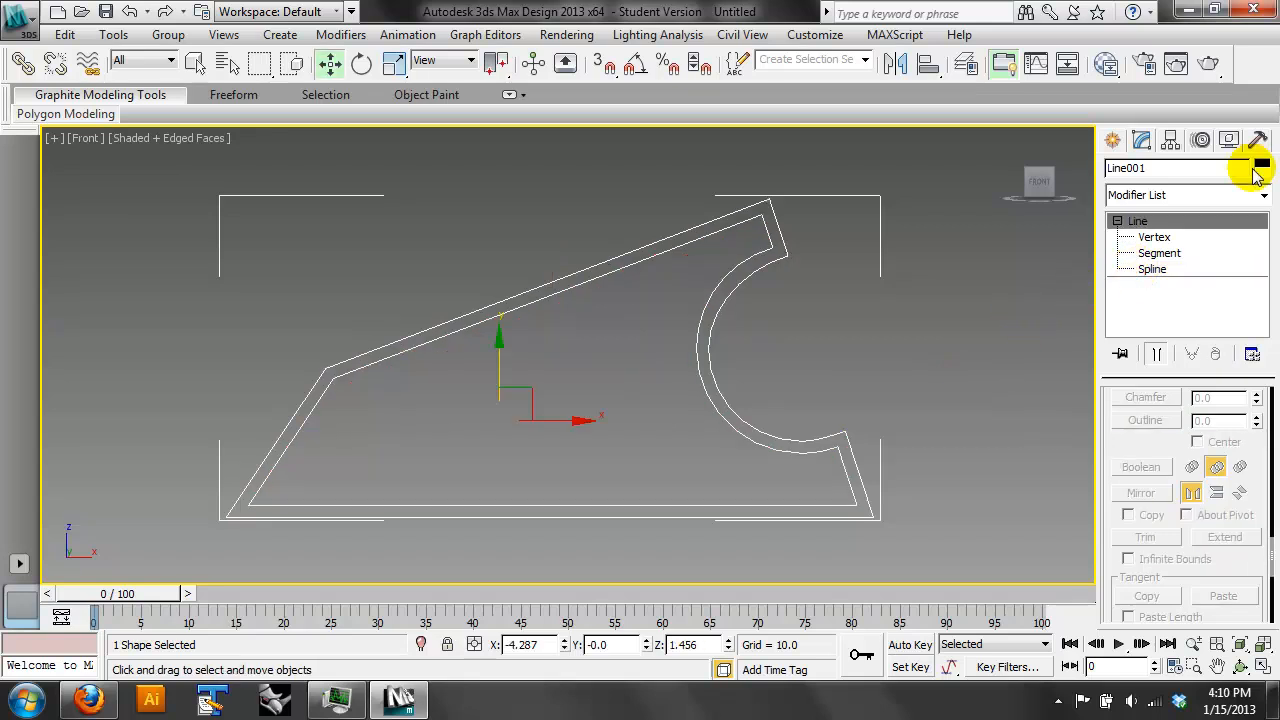
- Apply an Extrude modifier to the double outline with an amount of 83.5
{"action": "left_click", "coordinate": [1262, 195]}
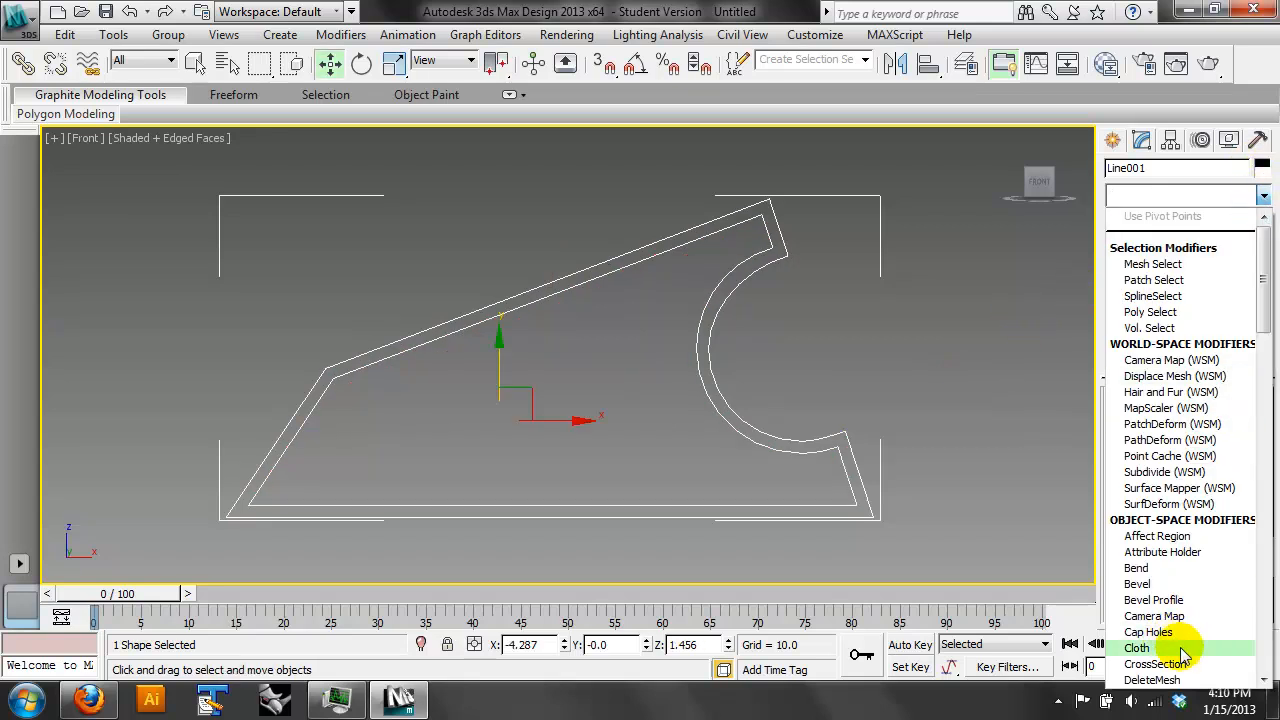
{"action": "scroll", "coordinate": [1178, 646], "scroll_direction": "down", "scroll_amount": 3}
{"action": "scroll", "coordinate": [1183, 648], "scroll_direction": "down", "scroll_amount": 1}
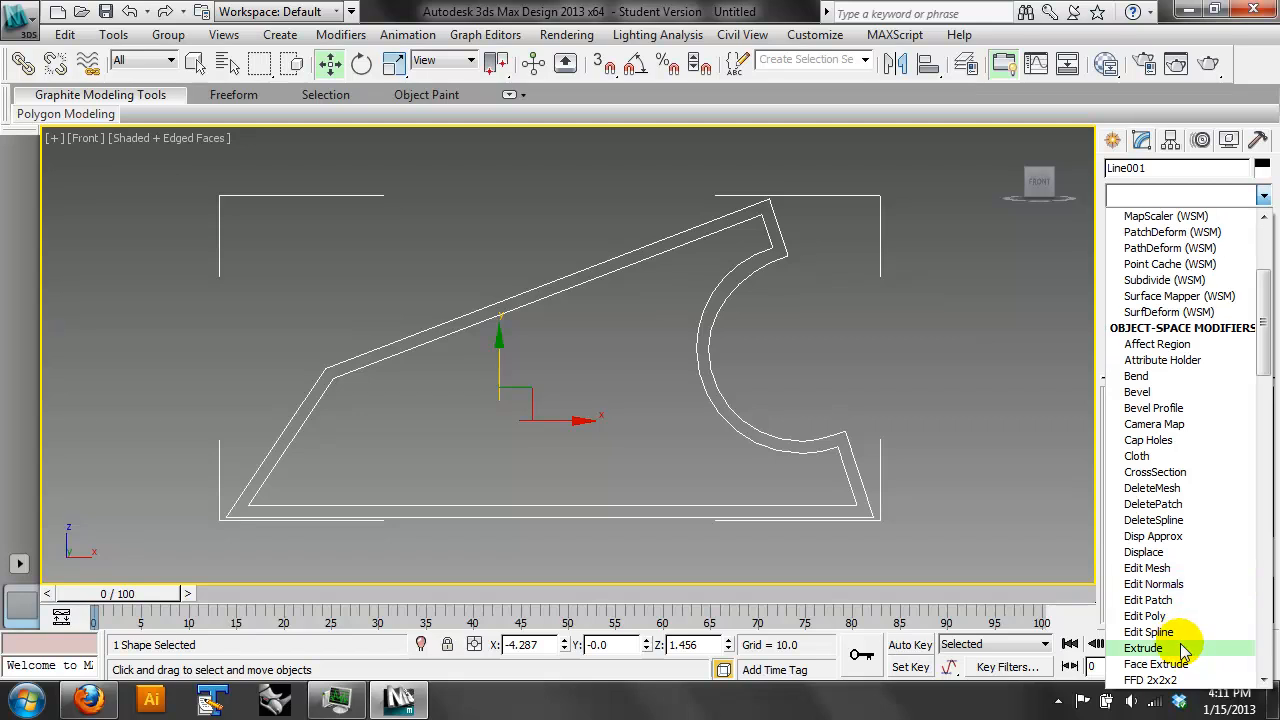
{"action": "left_click", "coordinate": [1183, 648]}
{"action": "left_click", "coordinate": [1240, 647]}
{"action": "left_click", "coordinate": [1242, 665]}
{"action": "left_click_drag", "start_coordinate": [660, 391], "coordinate": [629, 434]}
{"action": "scroll", "coordinate": [626, 429], "scroll_direction": "up", "scroll_amount": 6}
{"action": "left_click_drag", "start_coordinate": [626, 388], "coordinate": [580, 403]}
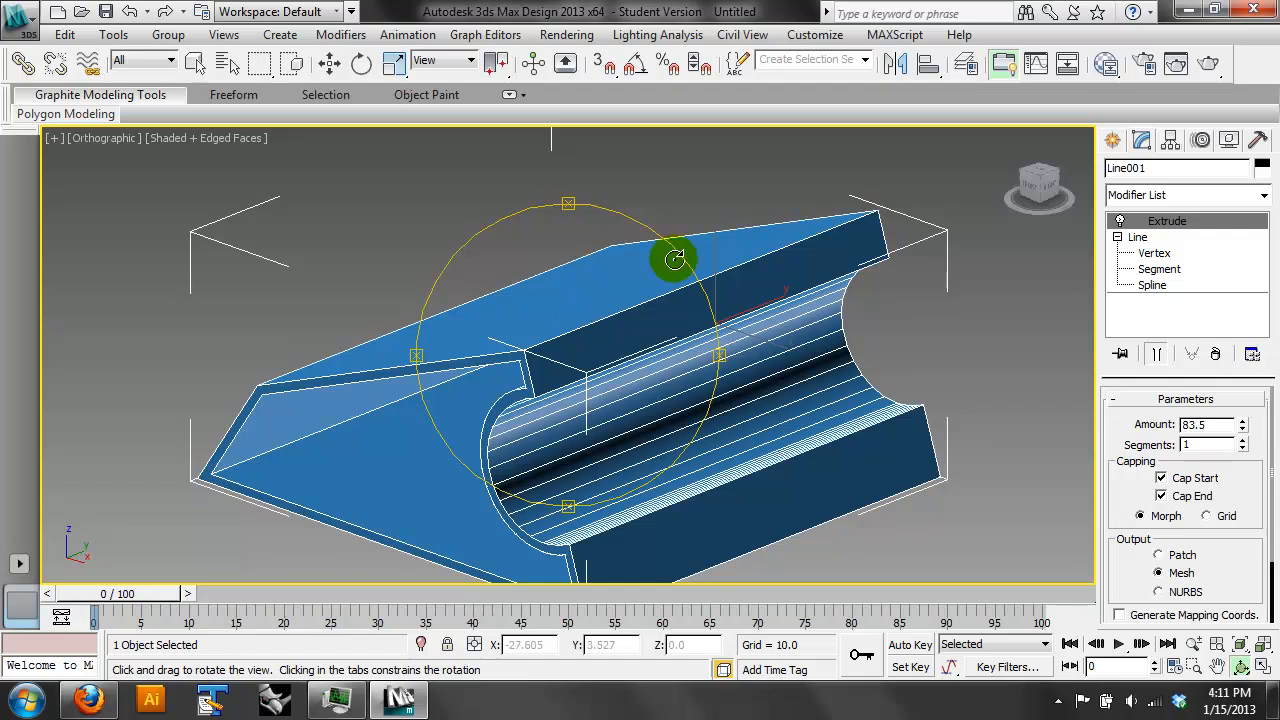
- Go back to the Line beneath the Extrude and inspect the vertices along the circular notch
{"action": "left_click", "coordinate": [1185, 265]}
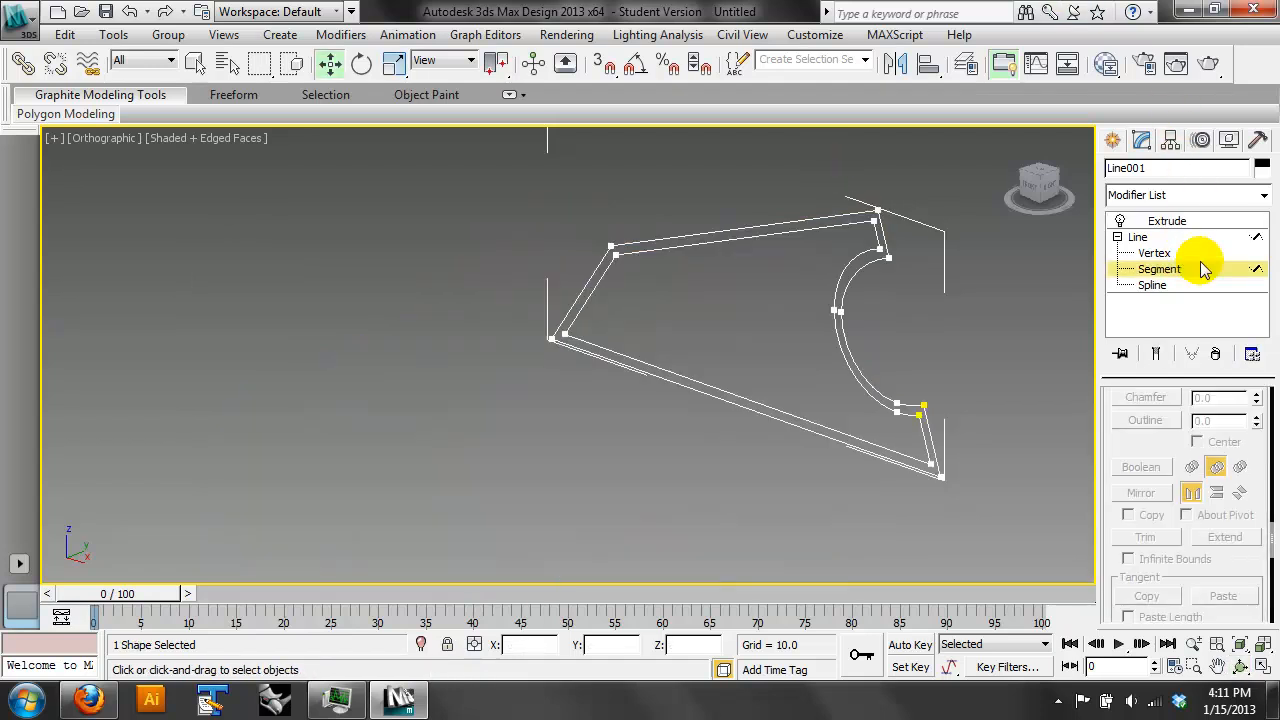
{"action": "left_click", "coordinate": [1188, 266]}
{"action": "left_click", "coordinate": [1185, 255]}
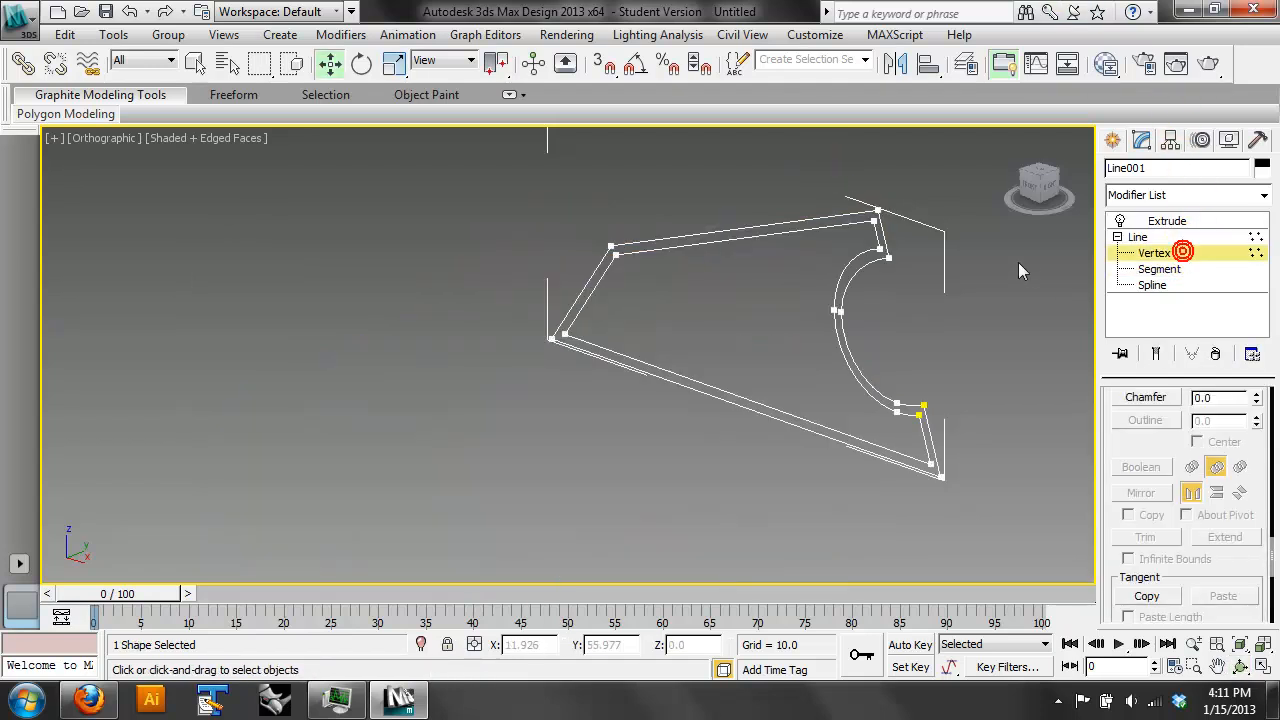
{"action": "left_click", "coordinate": [886, 414]}
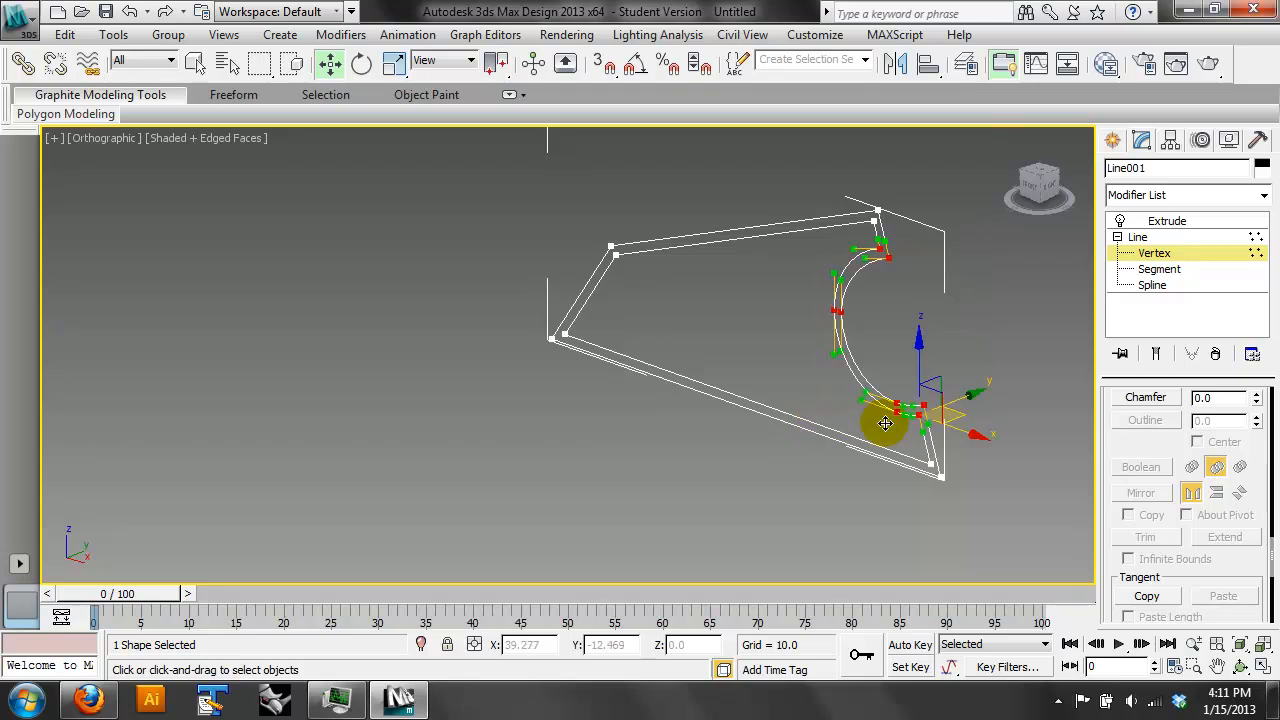
- Select both splines, turn off interpolation optimizing and reduce the Line's interpolation steps to 1
{"action": "left_click", "coordinate": [1203, 285]}
{"action": "left_click_drag", "start_coordinate": [980, 545], "coordinate": [760, 337]}
{"action": "scroll", "coordinate": [1214, 425], "scroll_direction": "up", "scroll_amount": 5}
{"action": "scroll", "coordinate": [1198, 487], "scroll_direction": "up", "scroll_amount": 6}
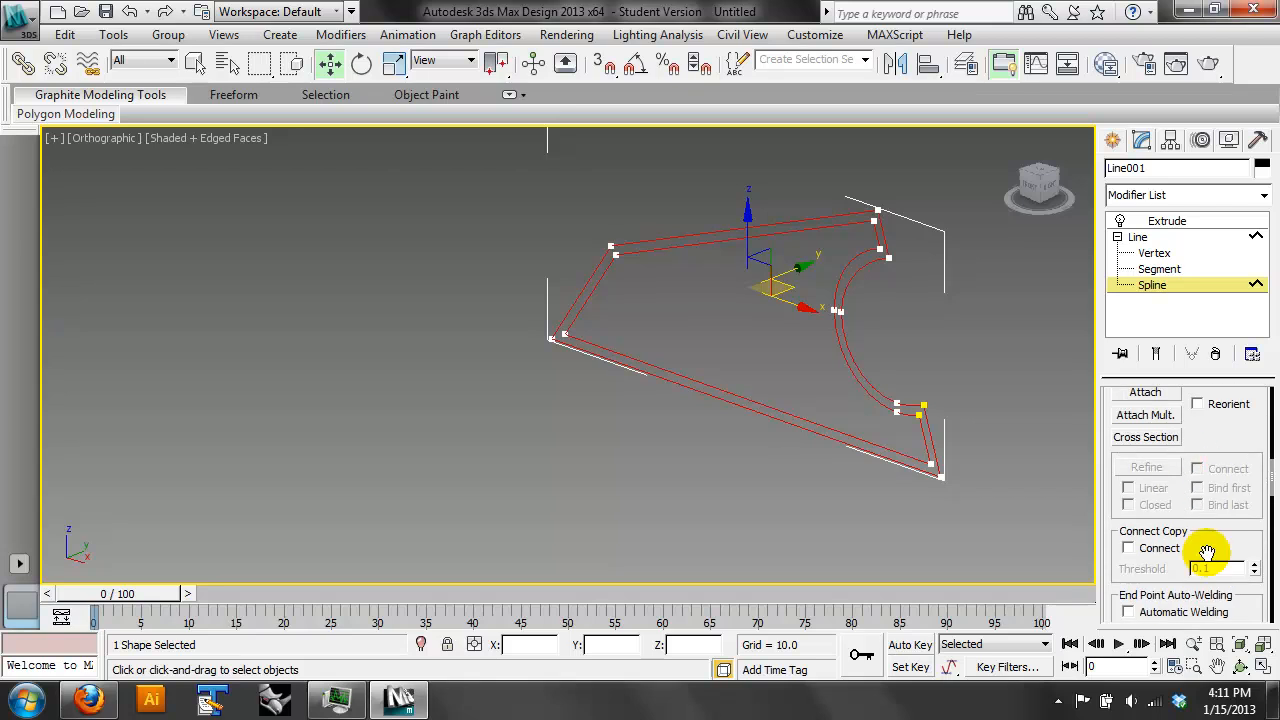
{"action": "scroll", "coordinate": [1243, 484], "scroll_direction": "up", "scroll_amount": 6}
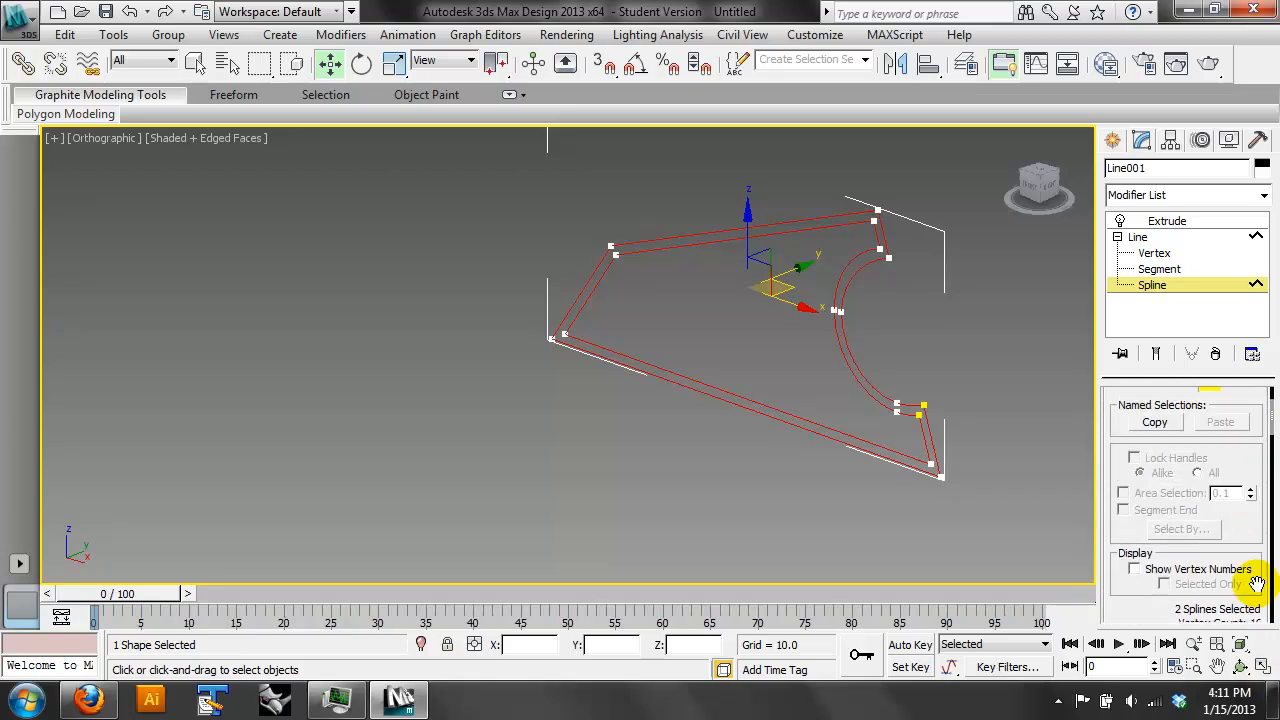
{"action": "left_click", "coordinate": [1261, 668]}
{"action": "left_click", "coordinate": [1210, 419]}
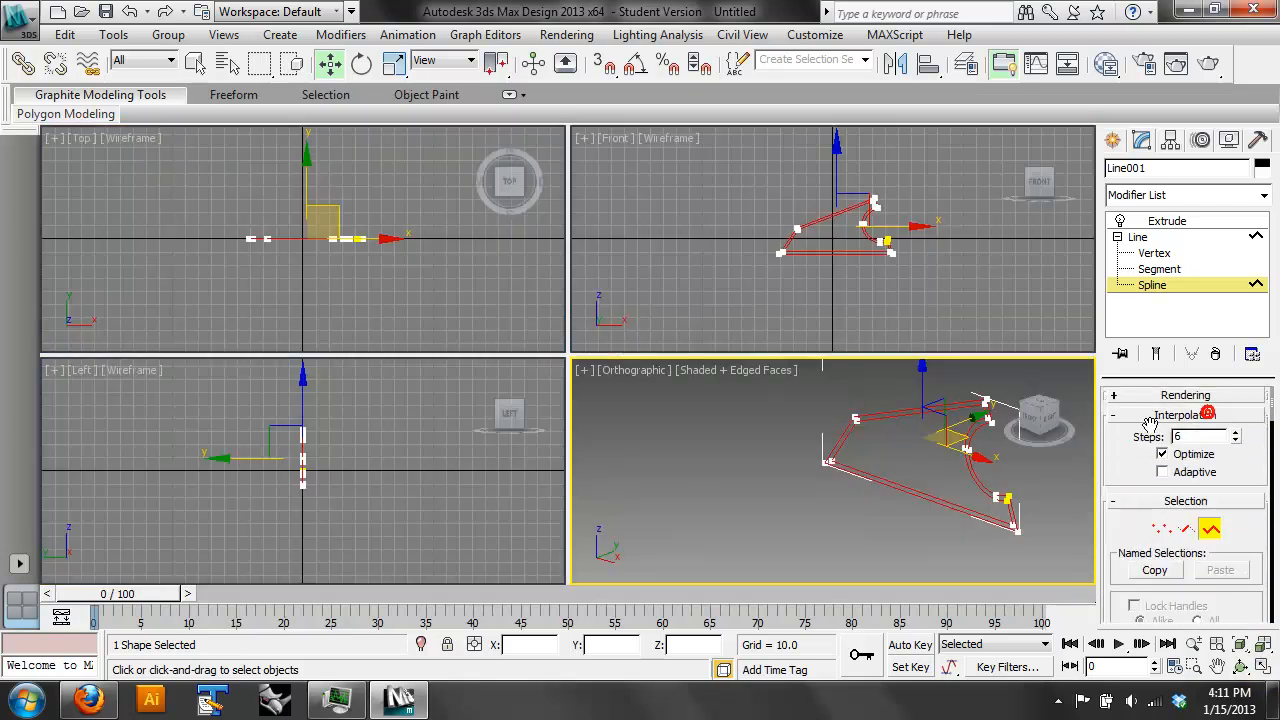
{"action": "left_click", "coordinate": [1262, 668]}
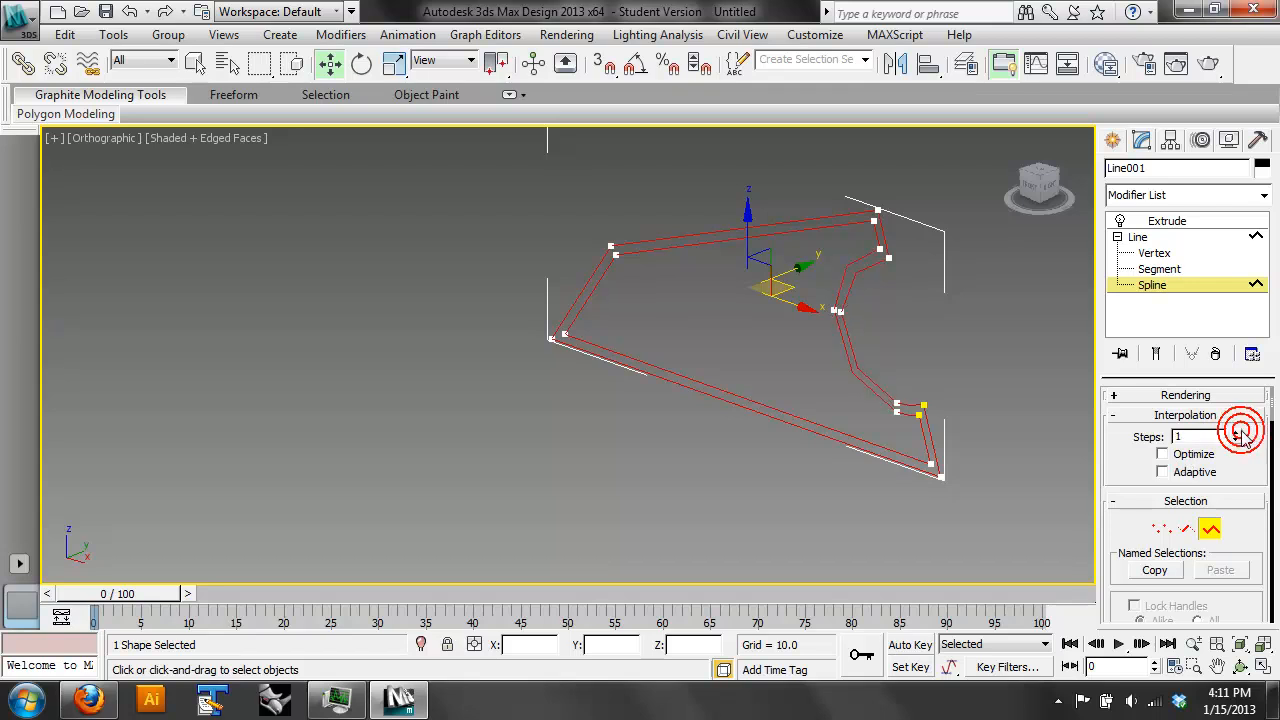
- Set the Extrude modifier's segments to 5
{"action": "left_click", "coordinate": [1196, 219]}
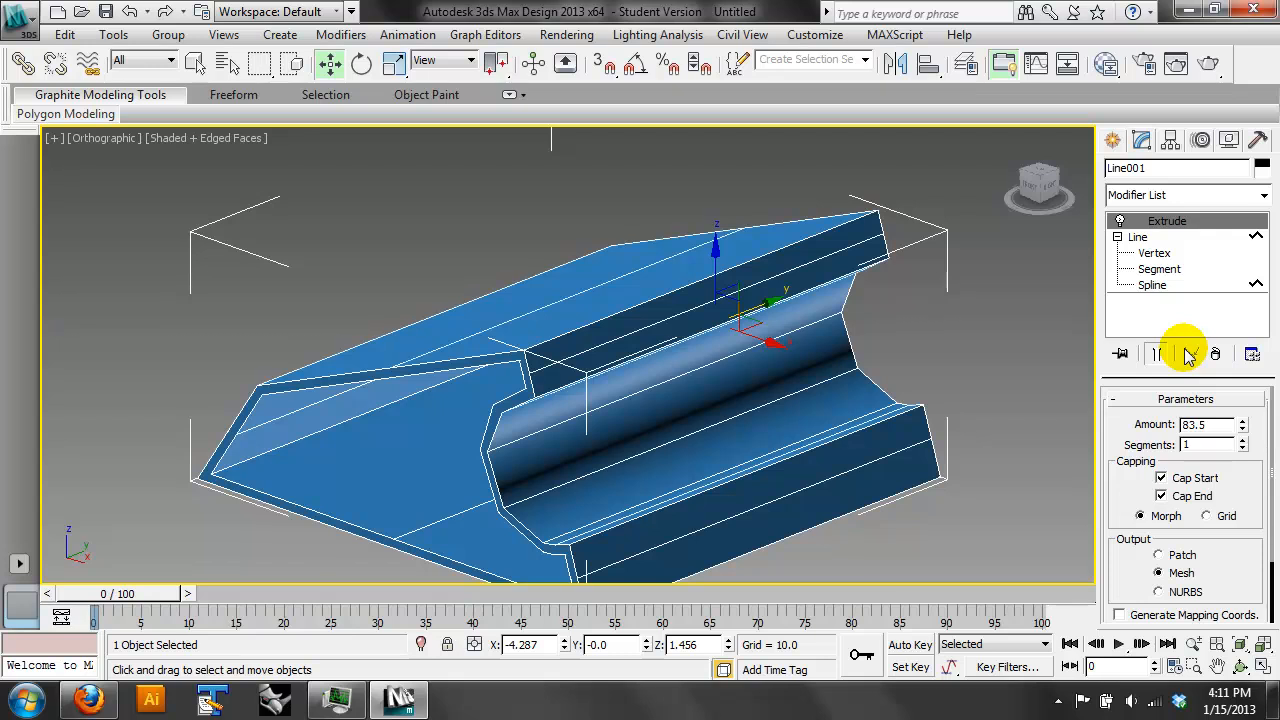
{"action": "left_click", "coordinate": [1241, 441]}
{"action": "left_click", "coordinate": [1241, 441]}
{"action": "left_click", "coordinate": [1241, 441]}
{"action": "left_click", "coordinate": [1241, 441]}
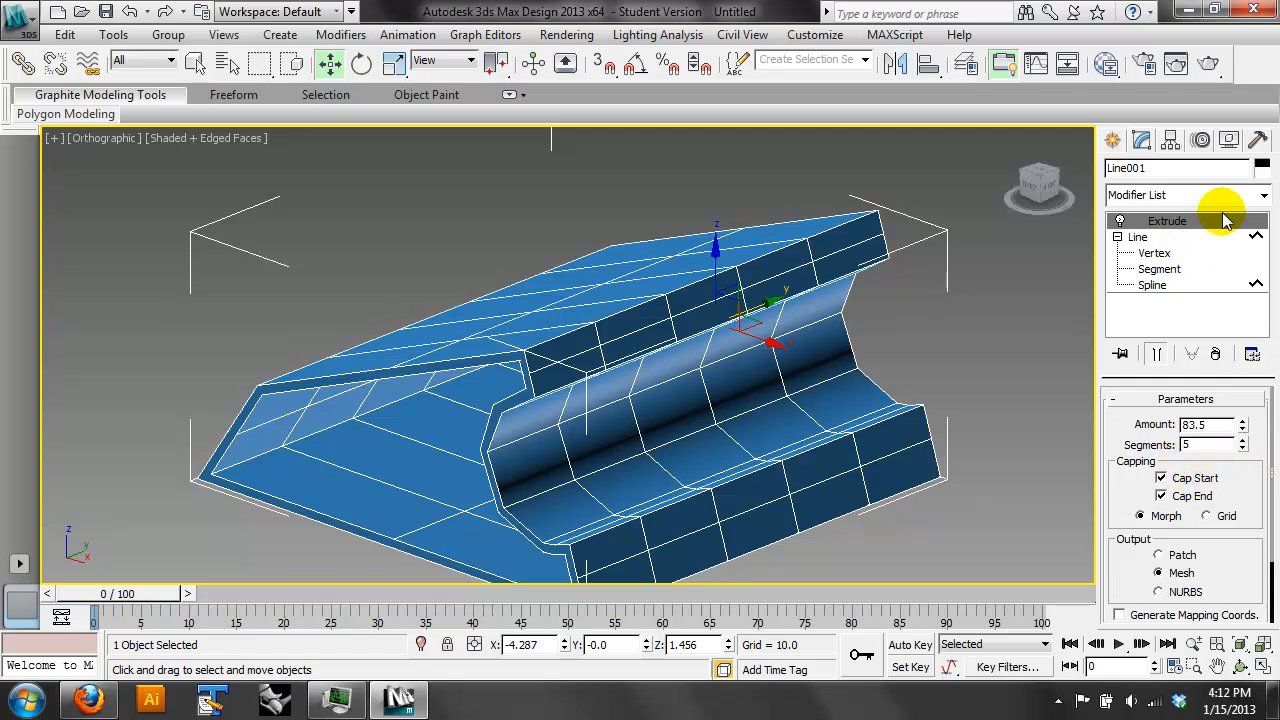
- Add an Edit Mesh modifier above the Extrude and switch it to polygon editing
{"action": "left_click", "coordinate": [1262, 197]}
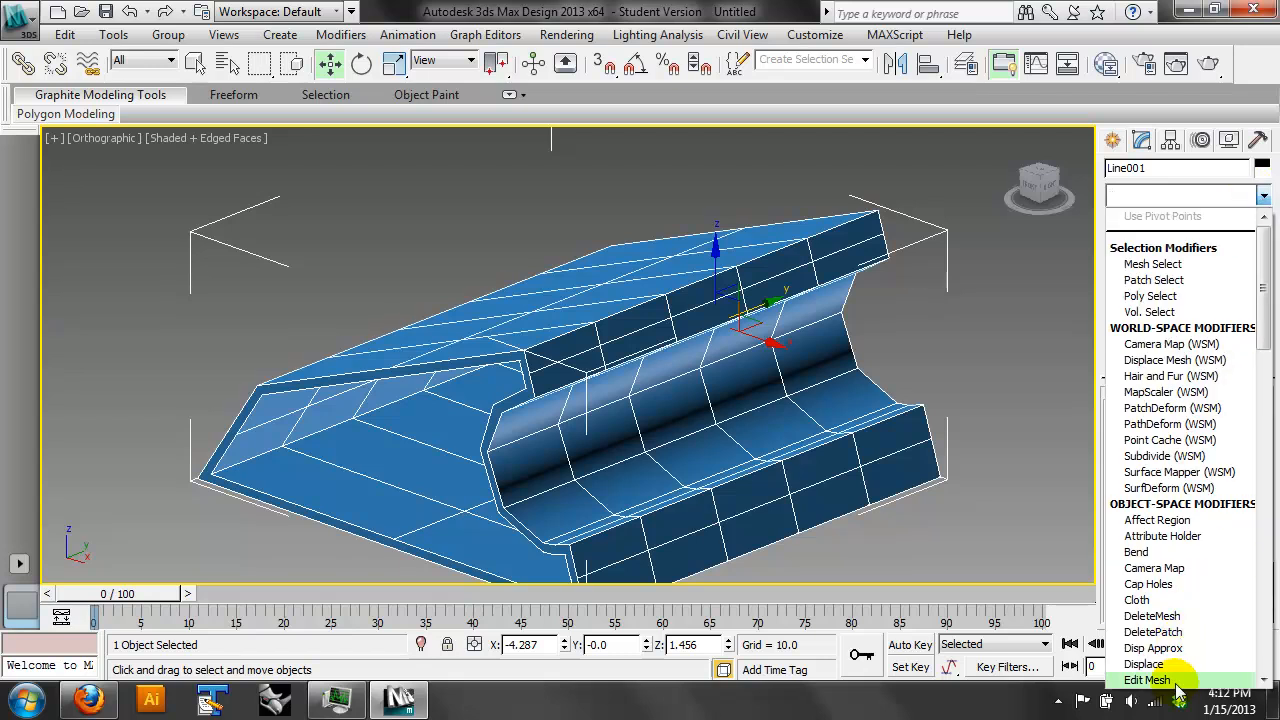
{"action": "left_click", "coordinate": [1148, 680]}
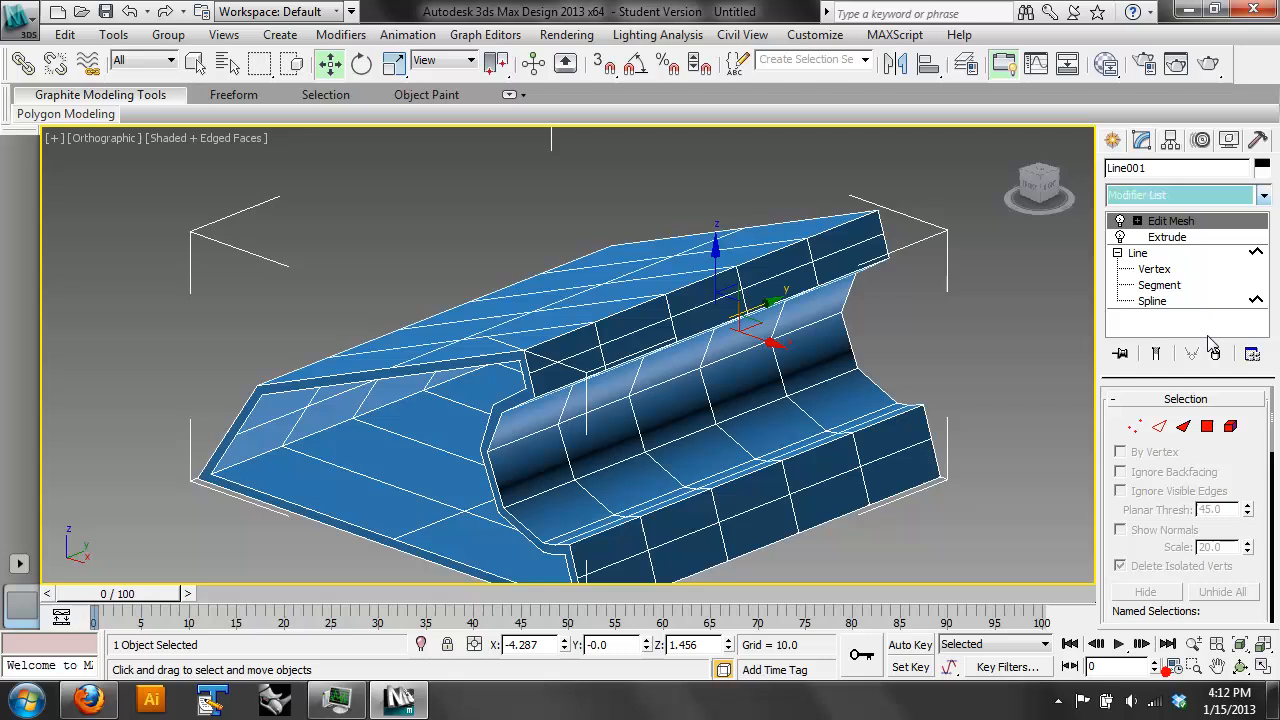
{"action": "left_click", "coordinate": [1206, 427]}
- In the top view, select the second and fourth polygon rows across the extrusion and scale them inward
{"action": "key", "text": "t"}
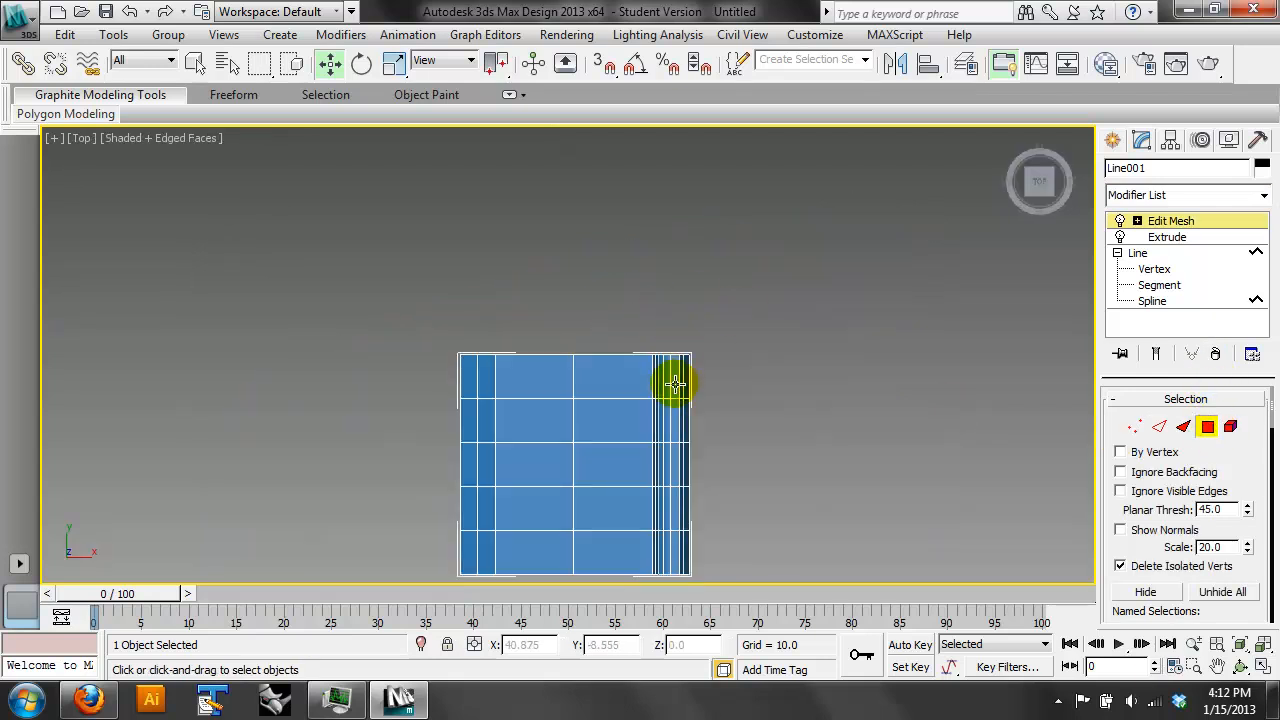
{"action": "left_click_drag", "start_coordinate": [371, 433], "coordinate": [371, 433]}
{"action": "left_click_drag", "start_coordinate": [706, 500], "coordinate": [420, 514]}
{"action": "left_click", "coordinate": [392, 62]}
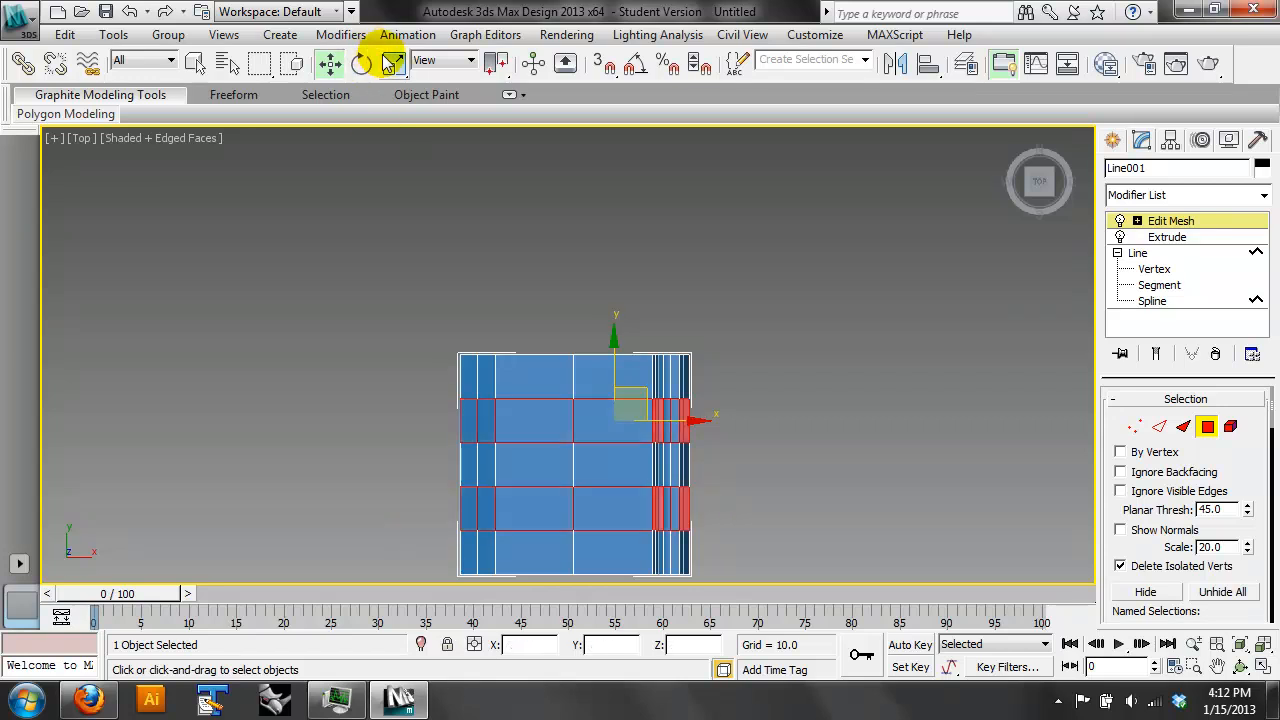
{"action": "left_click_drag", "start_coordinate": [624, 409], "coordinate": [643, 443]}
{"action": "left_click", "coordinate": [1240, 644]}
{"action": "left_click", "coordinate": [1240, 666]}
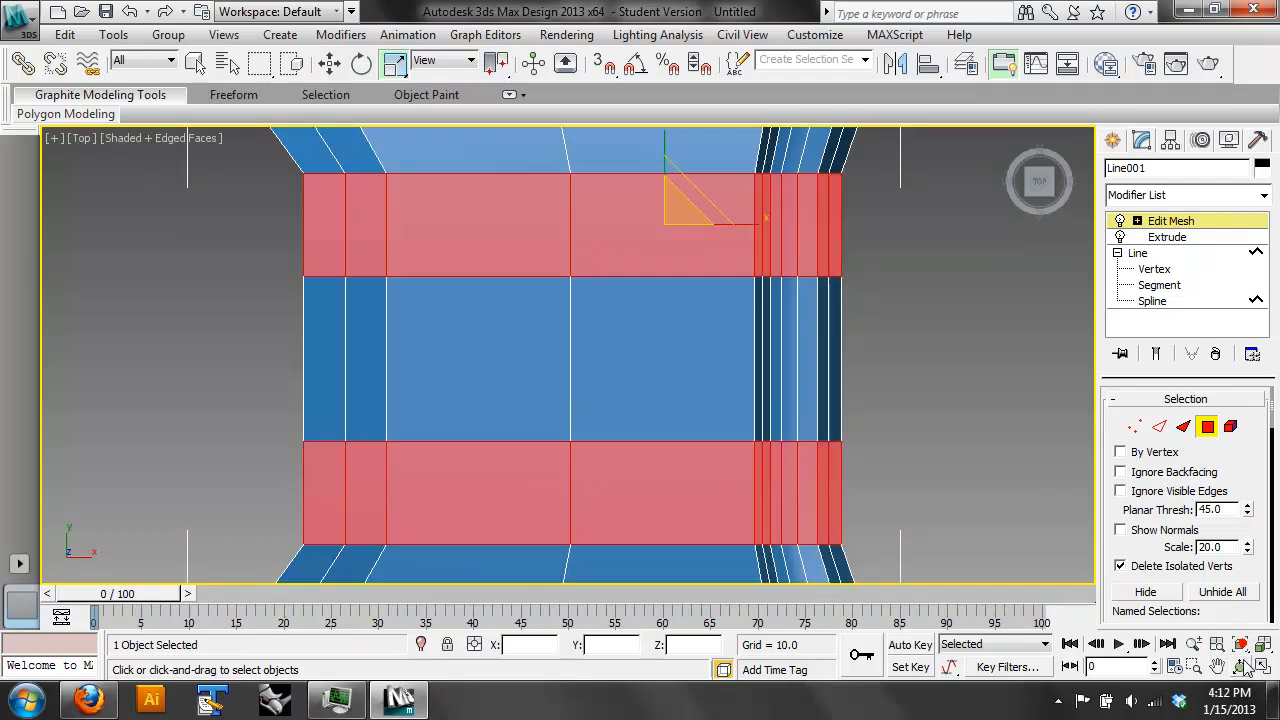
{"action": "left_click_drag", "start_coordinate": [686, 349], "coordinate": [583, 249]}
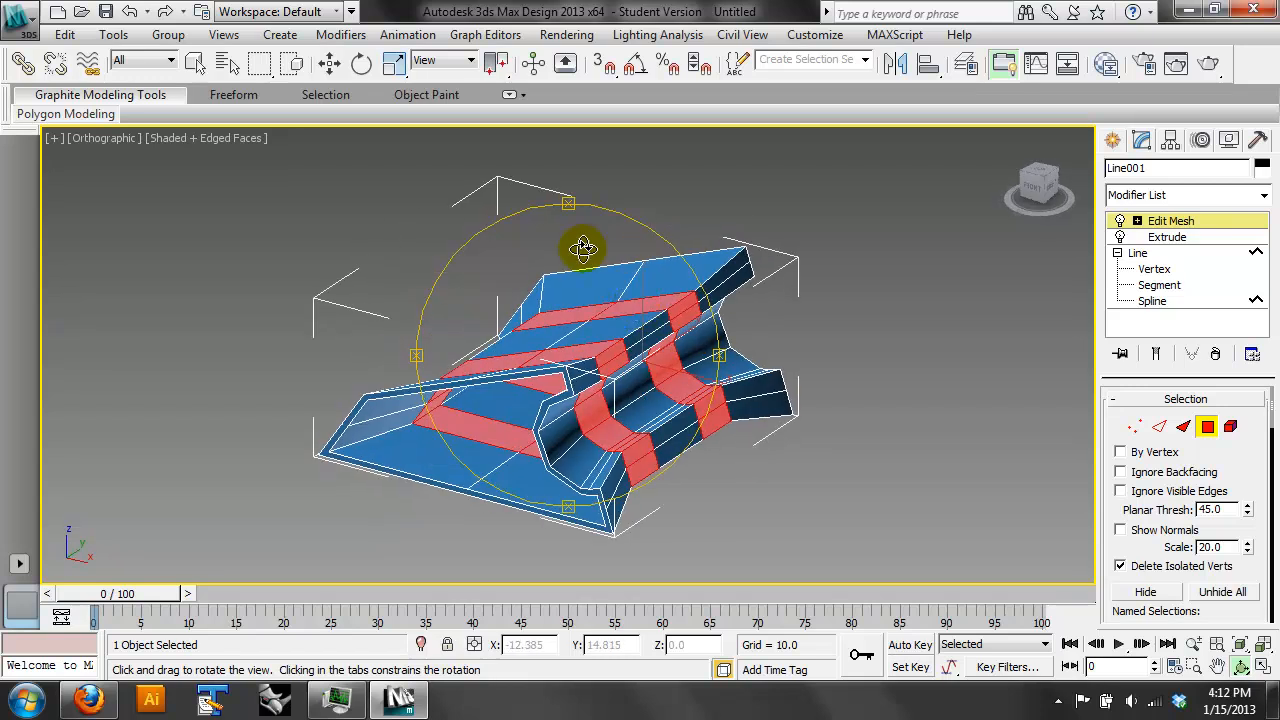
- Try extruding the selected polygon bands by about 14.45 along their group normals, and undo it
{"action": "left_click", "coordinate": [396, 62]}
{"action": "left_click_drag", "start_coordinate": [1222, 465], "coordinate": [1212, 232]}
{"action": "left_click", "coordinate": [1147, 475]}
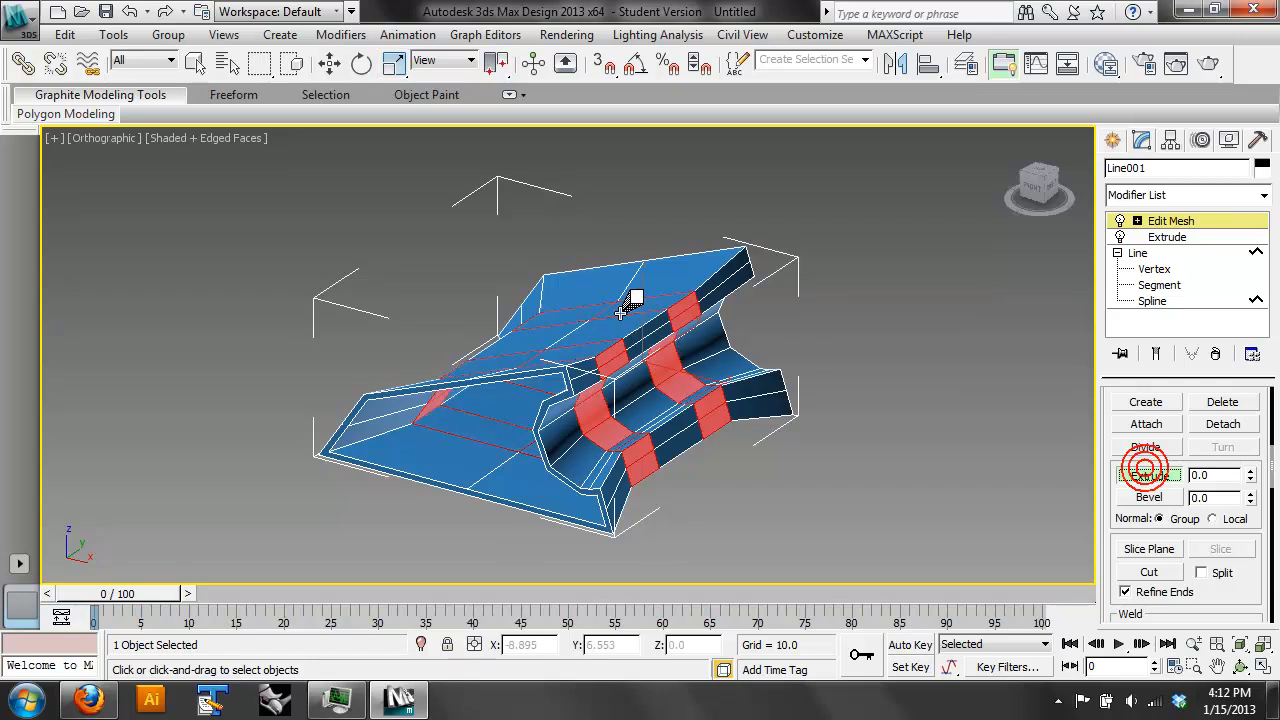
{"action": "left_click_drag", "start_coordinate": [630, 311], "coordinate": [628, 253]}
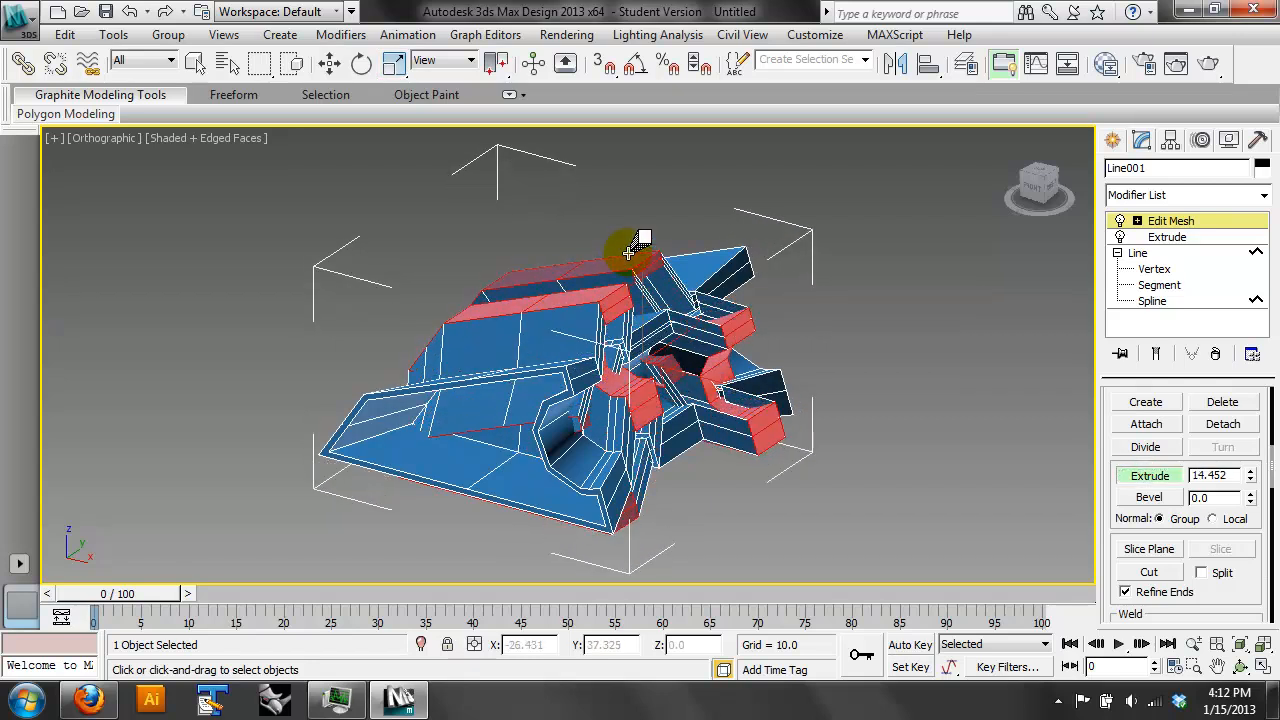
{"action": "key", "text": "ctrl+z"}
- Try extruding the selected polygon bands along local normals, and compare this with a larger extrusion along group normals
{"action": "left_click", "coordinate": [1212, 521]}
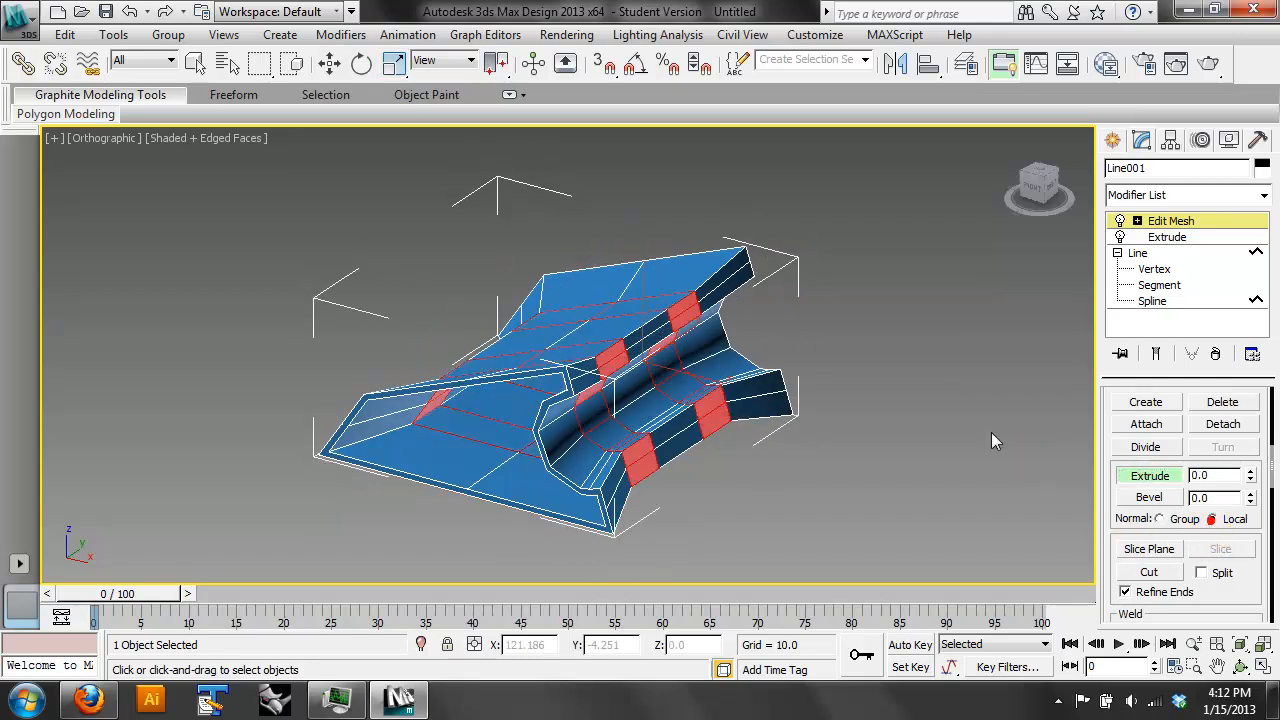
{"action": "mouse_move", "coordinate": [654, 294]}
{"action": "left_mouse_down"}
{"action": "mouse_move", "coordinate": [666, 243]}
{"action": "mouse_move", "coordinate": [680, 253]}
{"action": "mouse_move", "coordinate": [679, 290]}
{"action": "left_mouse_up"}
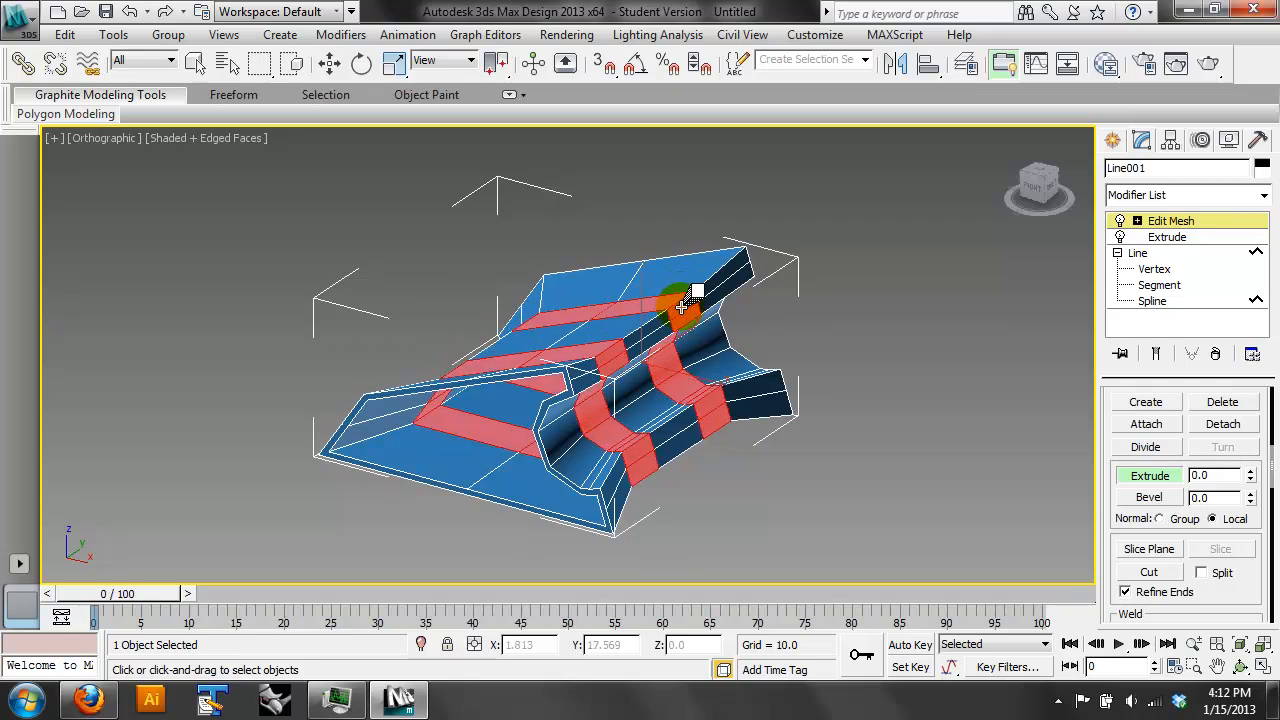
{"action": "mouse_move", "coordinate": [686, 287]}
{"action": "left_mouse_down"}
{"action": "mouse_move", "coordinate": [680, 229]}
{"action": "mouse_move", "coordinate": [697, 287]}
{"action": "left_mouse_up"}
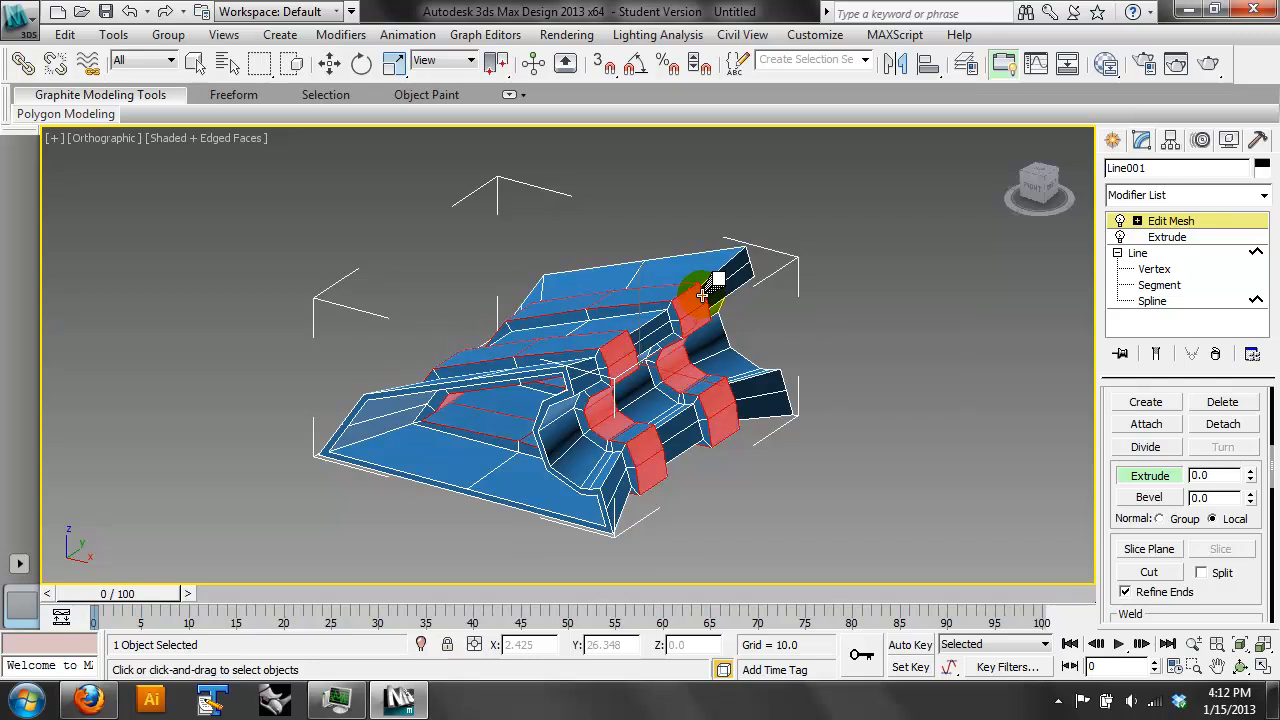
{"action": "left_click", "coordinate": [1183, 517]}
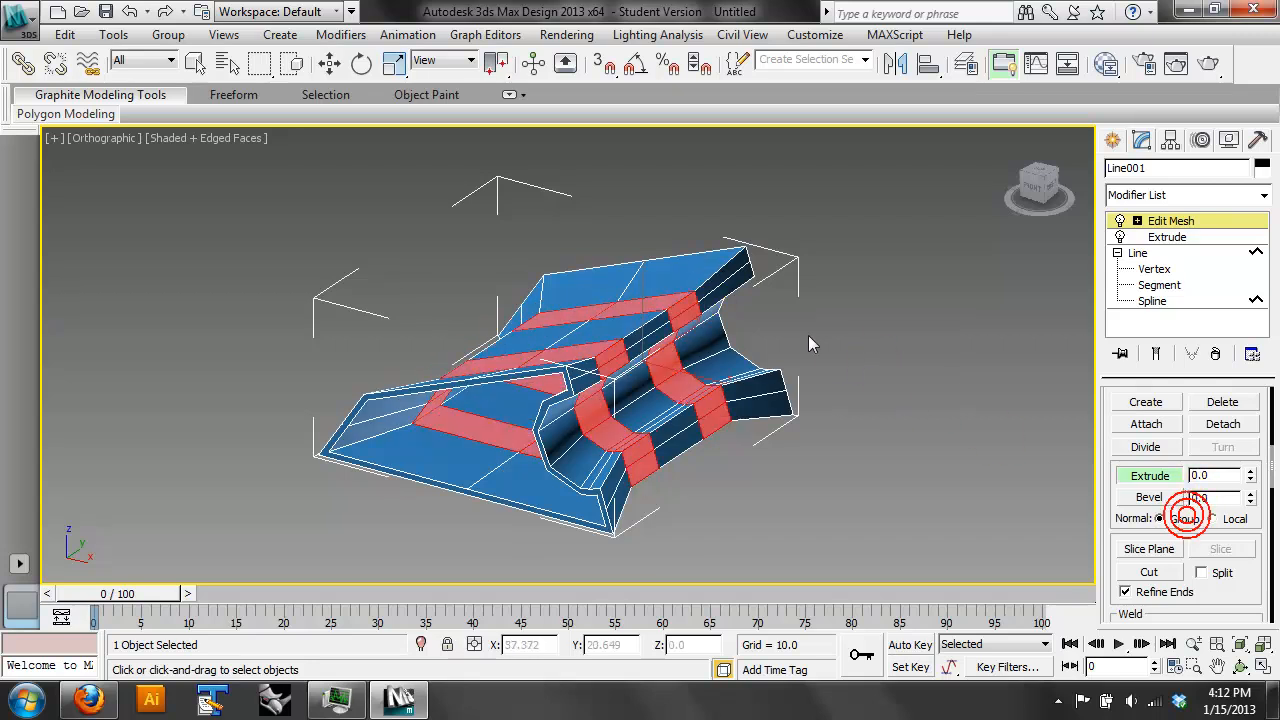
{"action": "left_click_drag", "start_coordinate": [690, 300], "coordinate": [680, 186]}
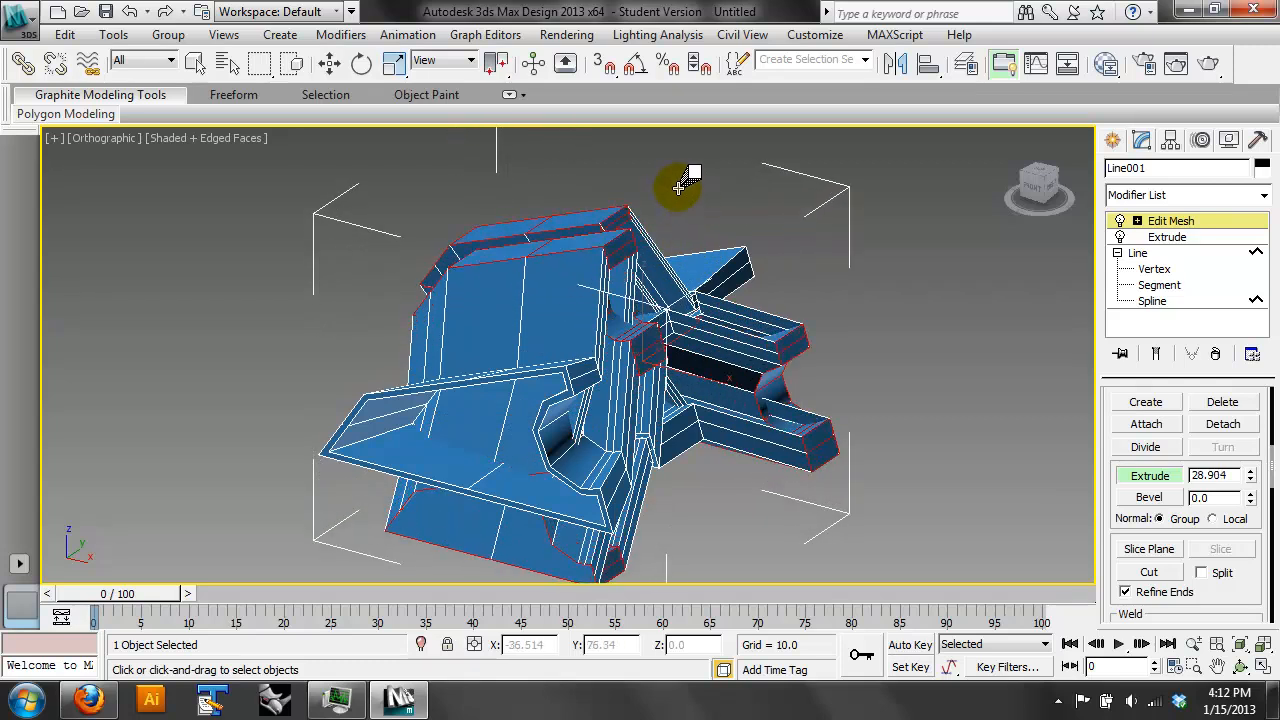
- Rotate the two selected polygon bands to twist the middle of the form
{"action": "left_click", "coordinate": [1240, 666]}
{"action": "left_click_drag", "start_coordinate": [650, 372], "coordinate": [937, 420]}
{"action": "left_click_drag", "start_coordinate": [635, 352], "coordinate": [662, 425]}
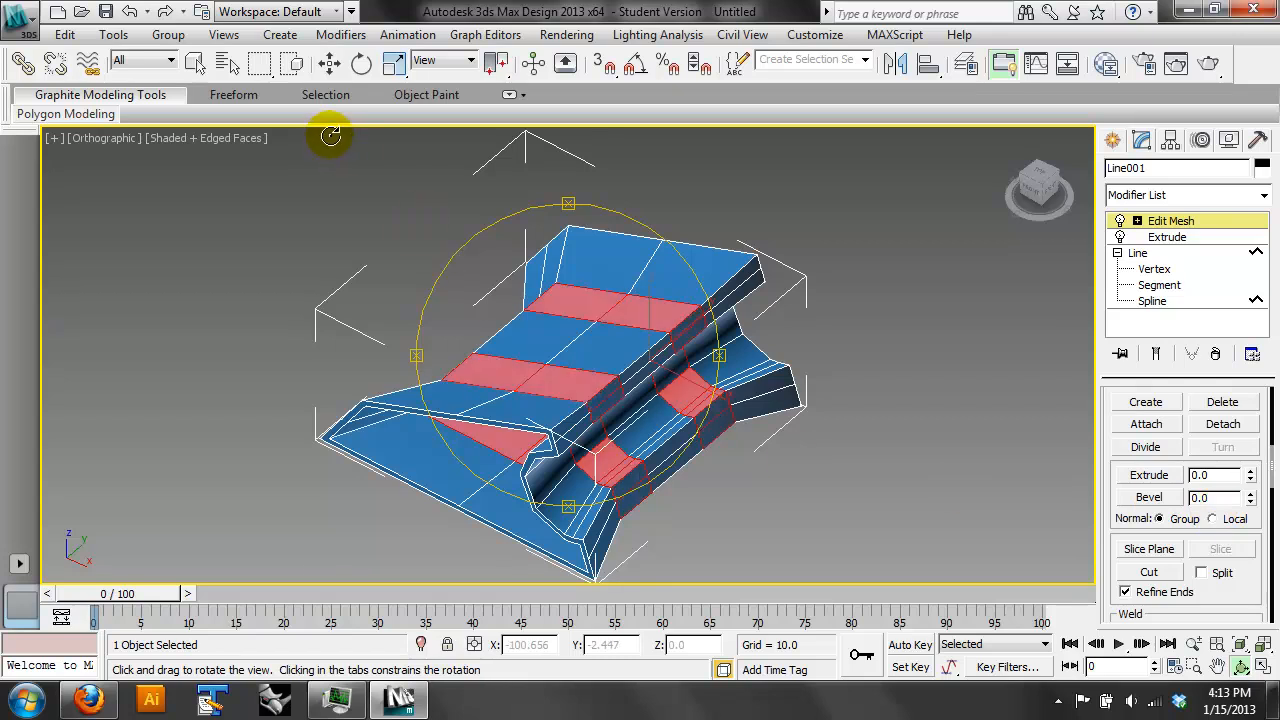
{"action": "left_click", "coordinate": [361, 63]}
{"action": "left_click_drag", "start_coordinate": [640, 292], "coordinate": [691, 320]}
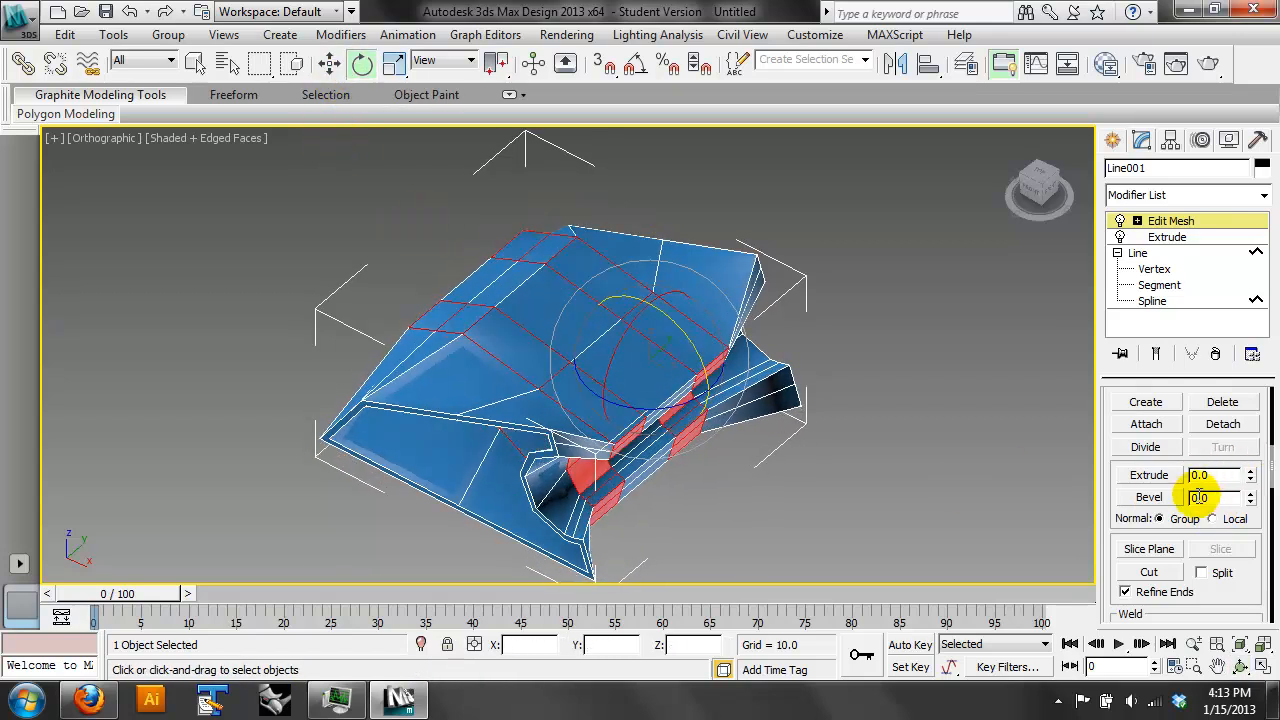
- Extrude the rotated polygon bands by about 2 along their local normals and clear the polygon selection
{"action": "left_click", "coordinate": [1149, 475]}
{"action": "left_click", "coordinate": [1212, 518]}
{"action": "left_click_drag", "start_coordinate": [655, 330], "coordinate": [655, 297]}
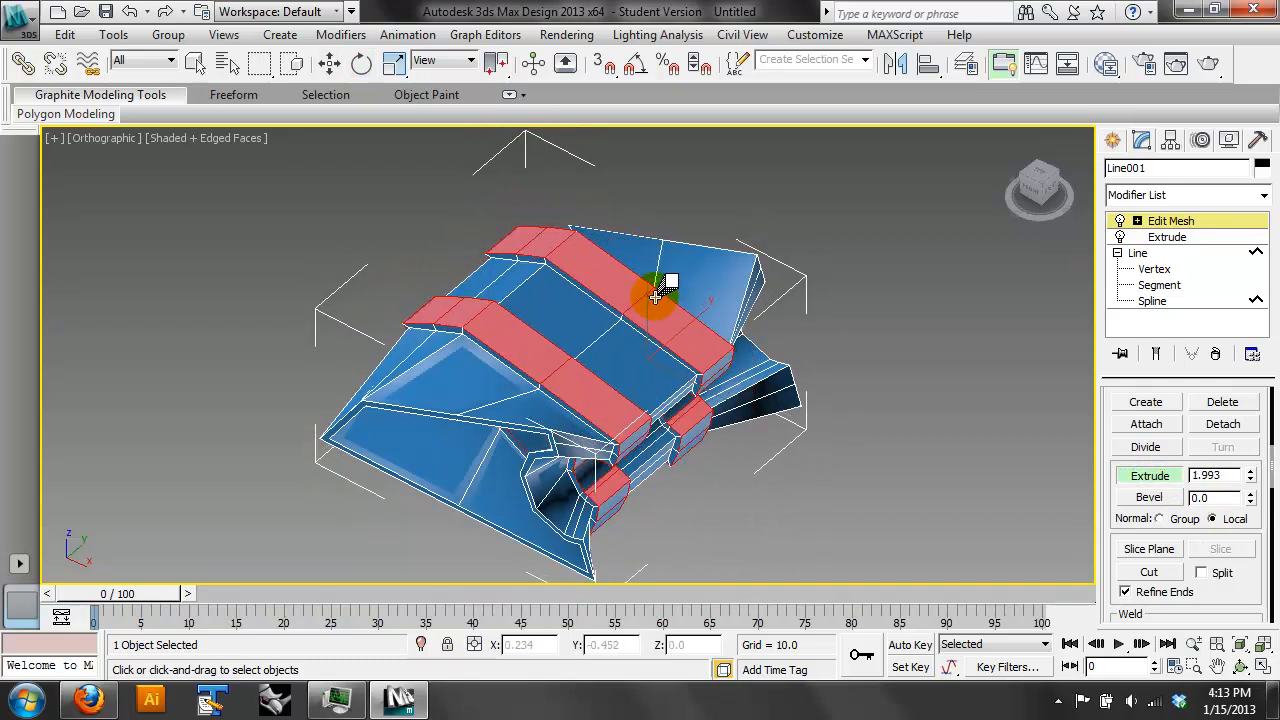
{"action": "left_click", "coordinate": [908, 314]}
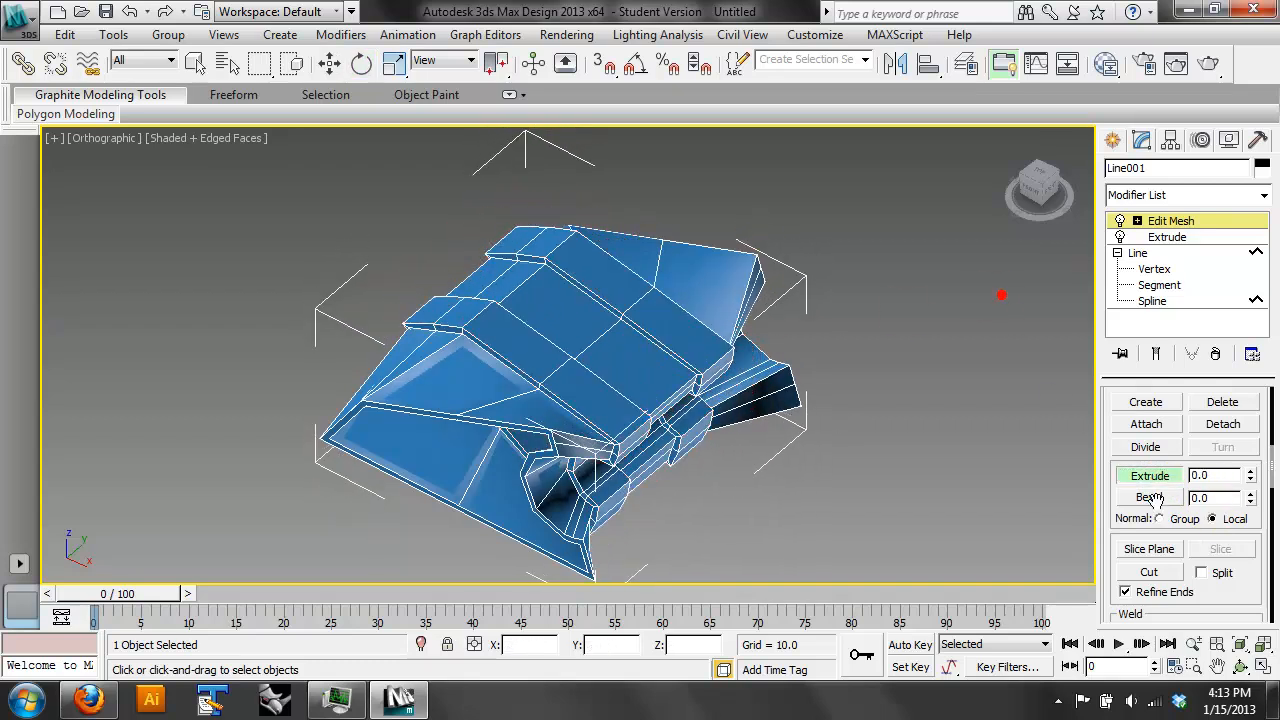
- Leave polygon editing, go back to the Extrude modifier's parameters and examine the twisted form from several sides
{"action": "left_click", "coordinate": [1240, 667]}
{"action": "left_click_drag", "start_coordinate": [592, 330], "coordinate": [1114, 286]}
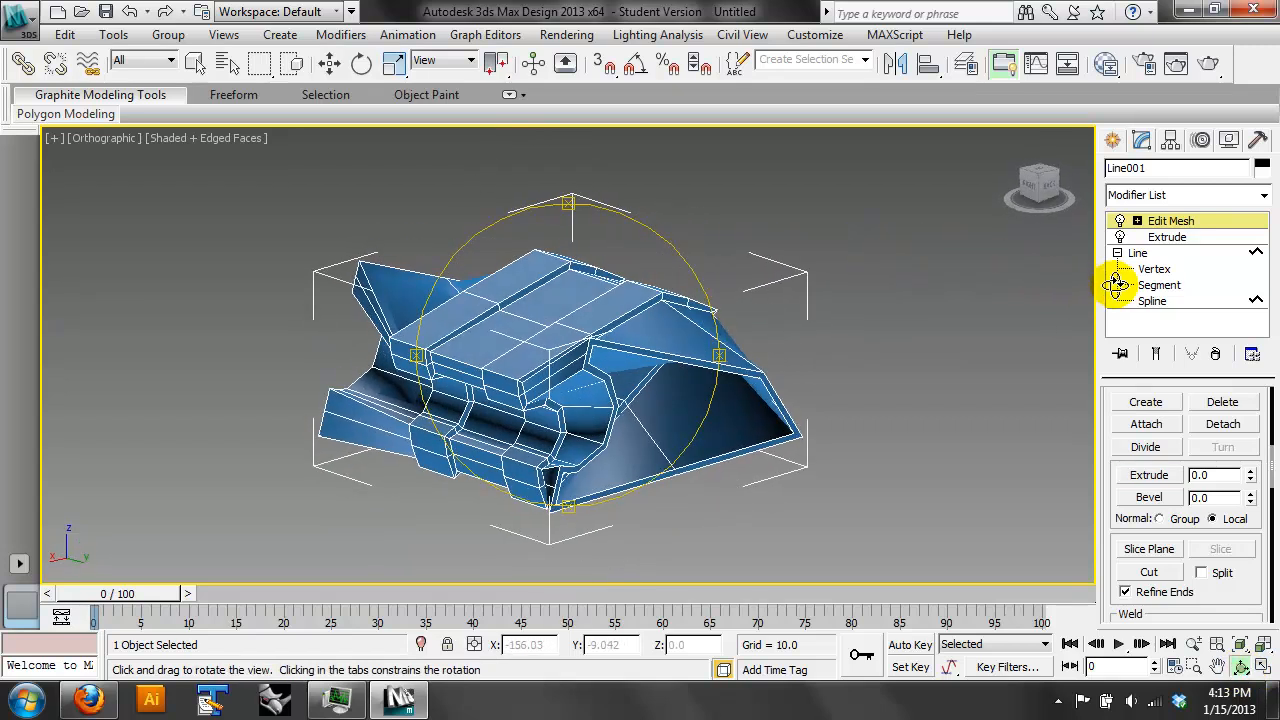
{"action": "left_click", "coordinate": [1170, 221]}
{"action": "left_click", "coordinate": [1159, 237]}
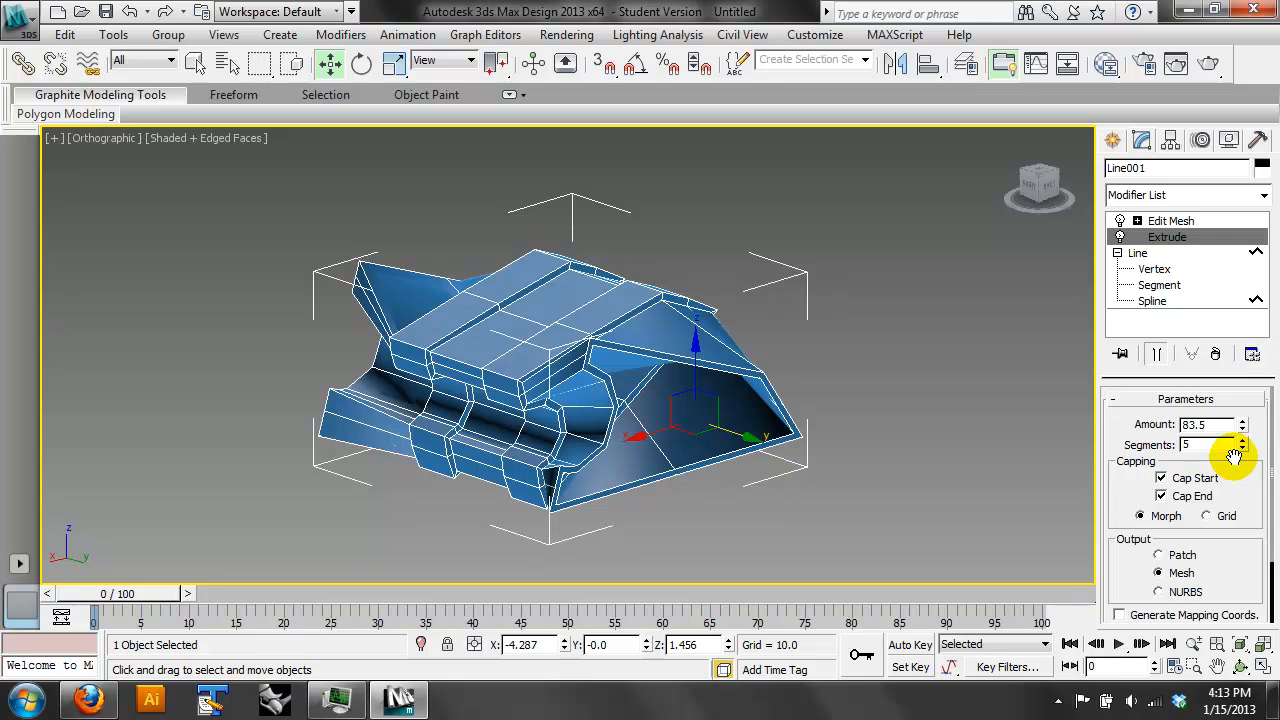
{"action": "left_click", "coordinate": [1240, 667]}
{"action": "left_click_drag", "start_coordinate": [612, 405], "coordinate": [749, 459]}
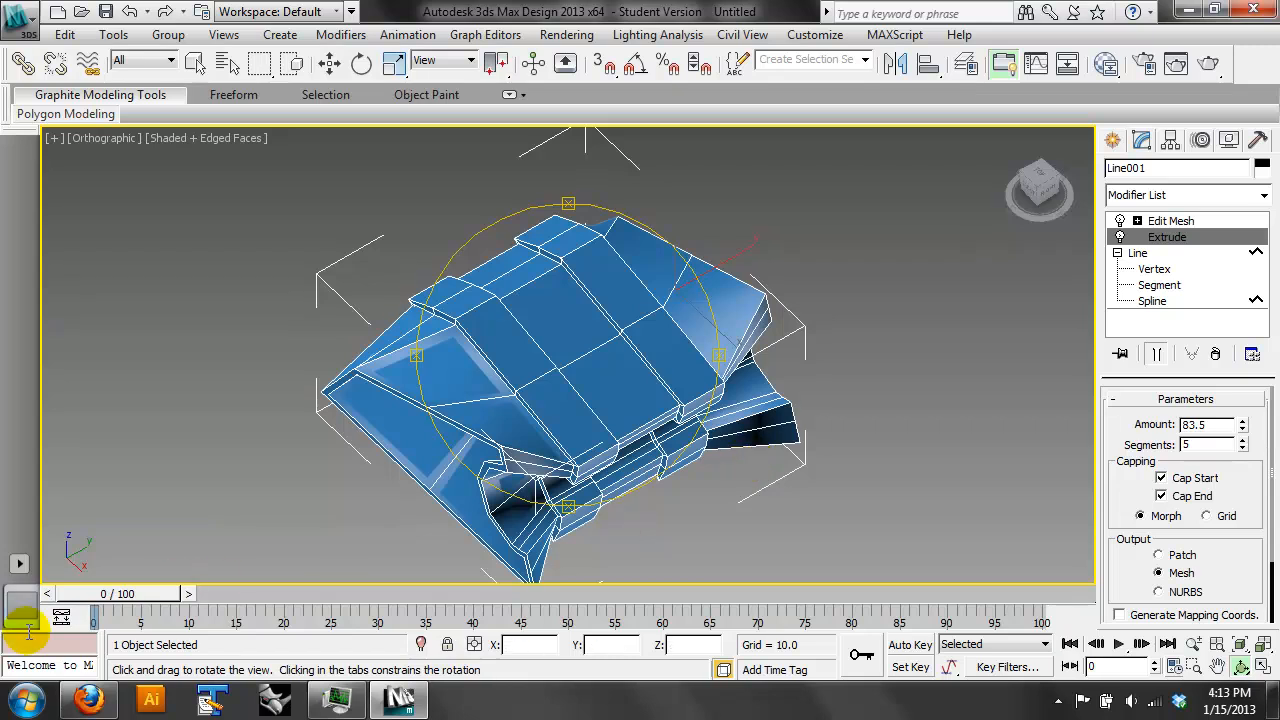
- Switch to Firefox to view the form examples on page 5 of siteless.pdf, and return to 3ds Max
{"action": "left_click", "coordinate": [88, 698]}
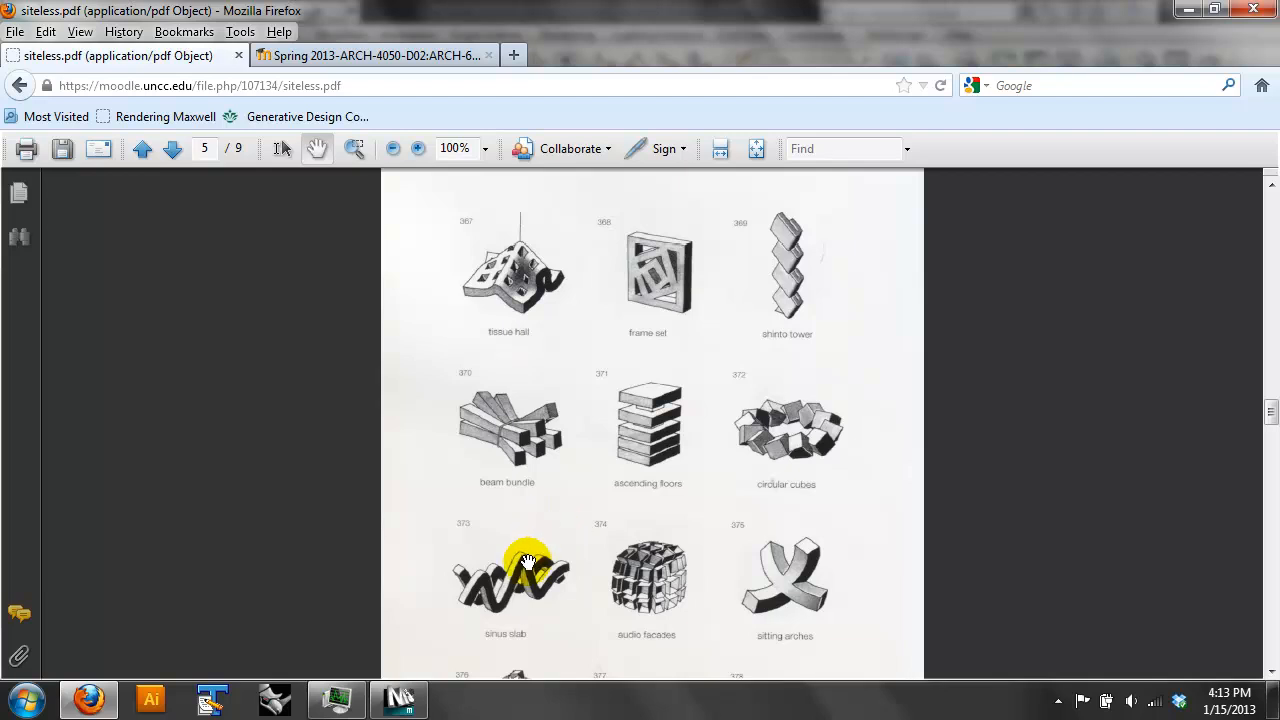
{"action": "left_click", "coordinate": [402, 697]}
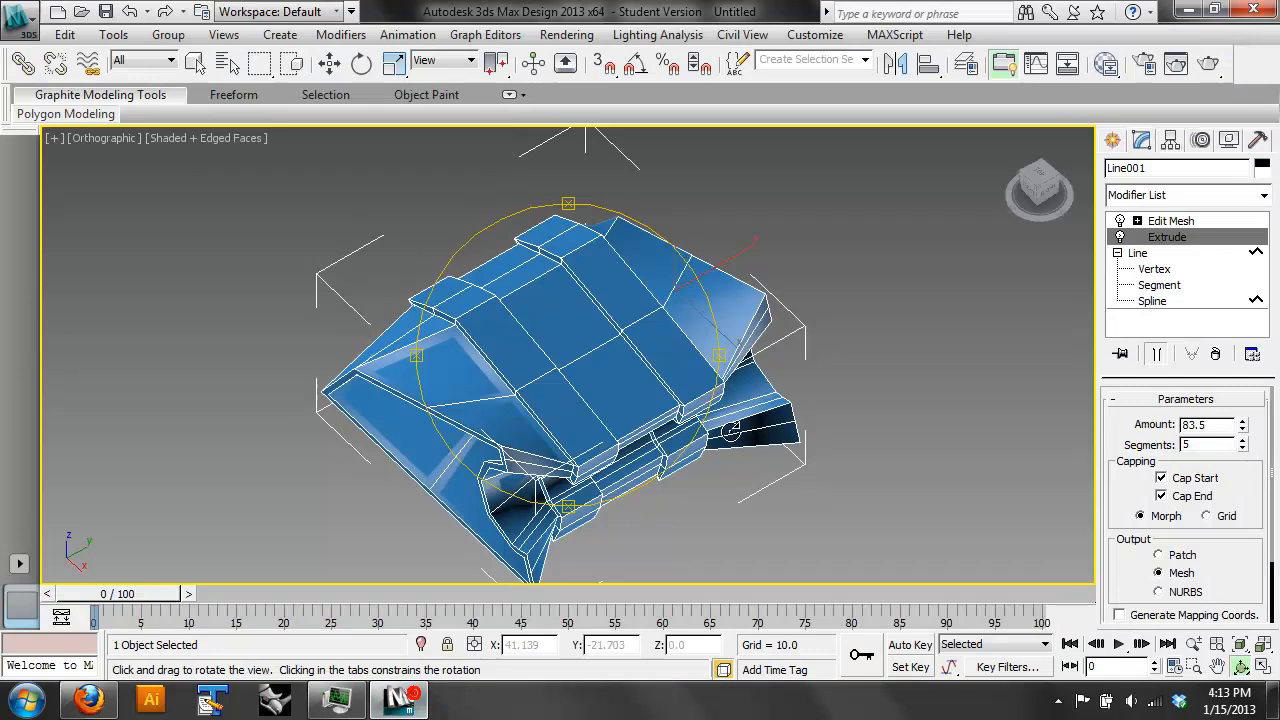
- Delete the finished form and turn on the grid in the viewport
{"action": "left_click", "coordinate": [329, 63]}
{"action": "left_click", "coordinate": [543, 403]}
{"action": "key", "text": "Delete"}
{"action": "key", "text": "g"}
- Bring up the Extended Primitives for geometry creation and change the viewport to a low-angle perspective view
{"action": "left_click", "coordinate": [1112, 140]}
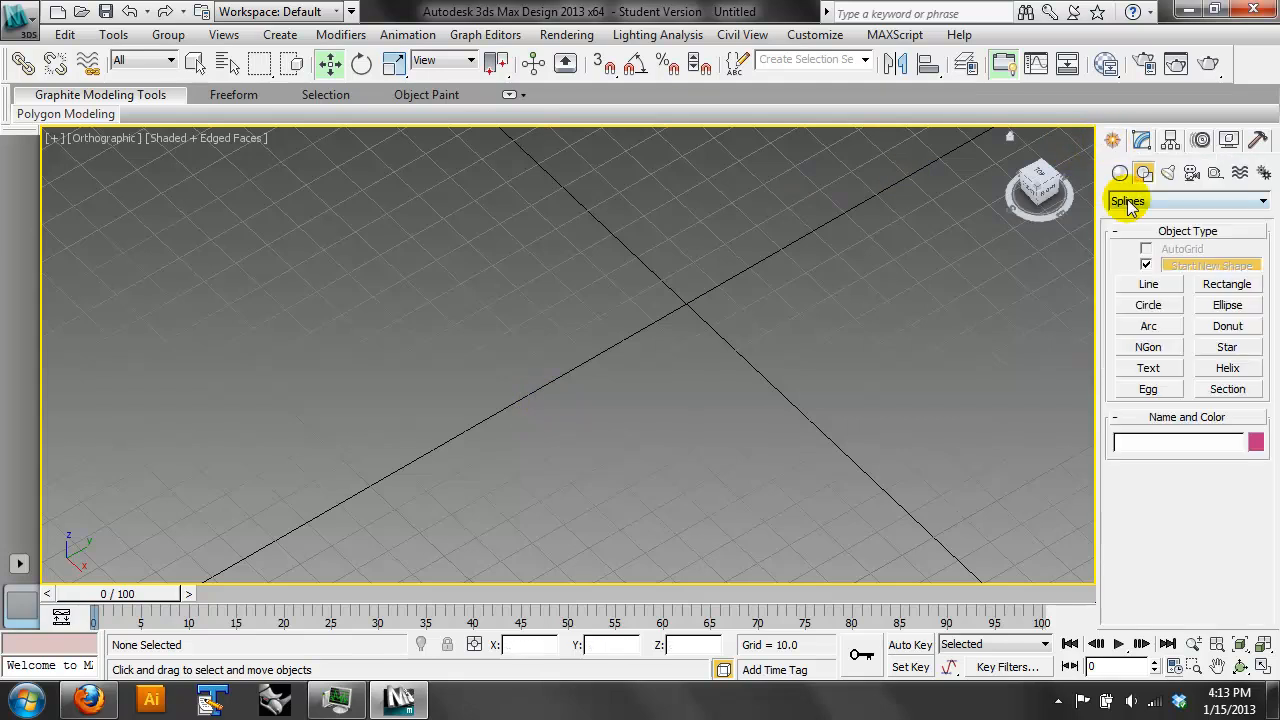
{"action": "left_click", "coordinate": [1121, 174]}
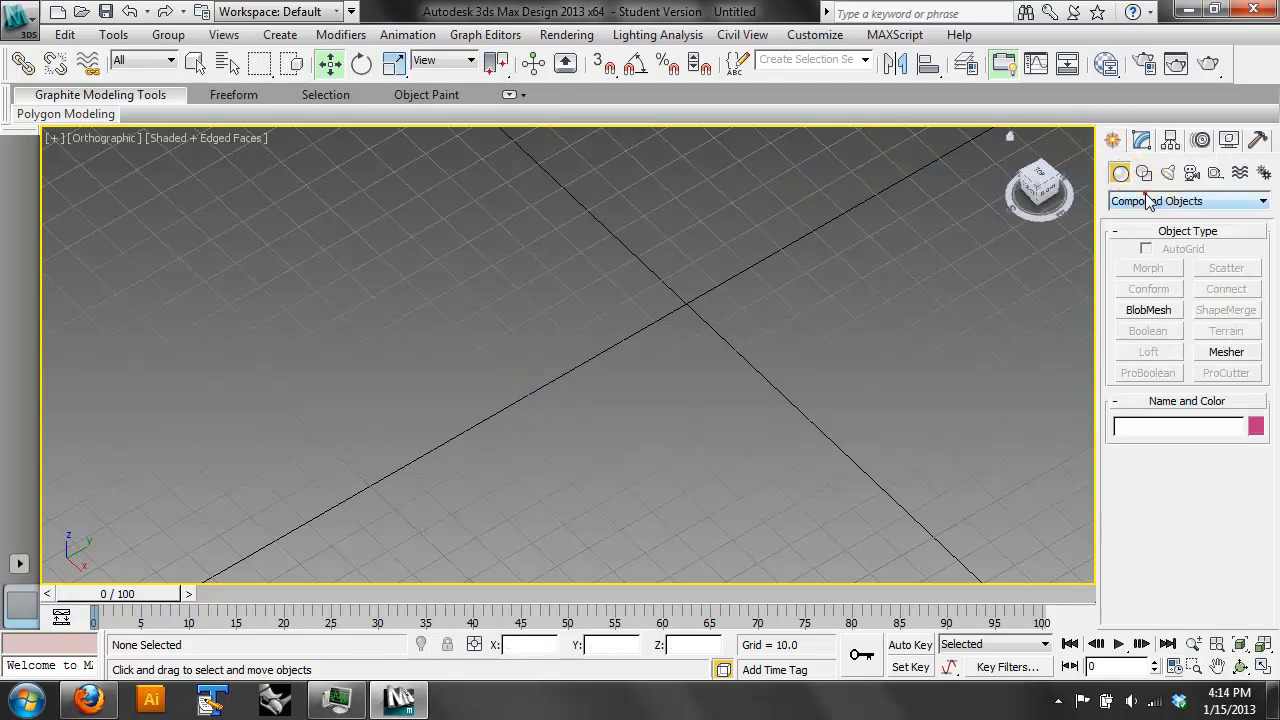
{"action": "left_click", "coordinate": [1140, 201]}
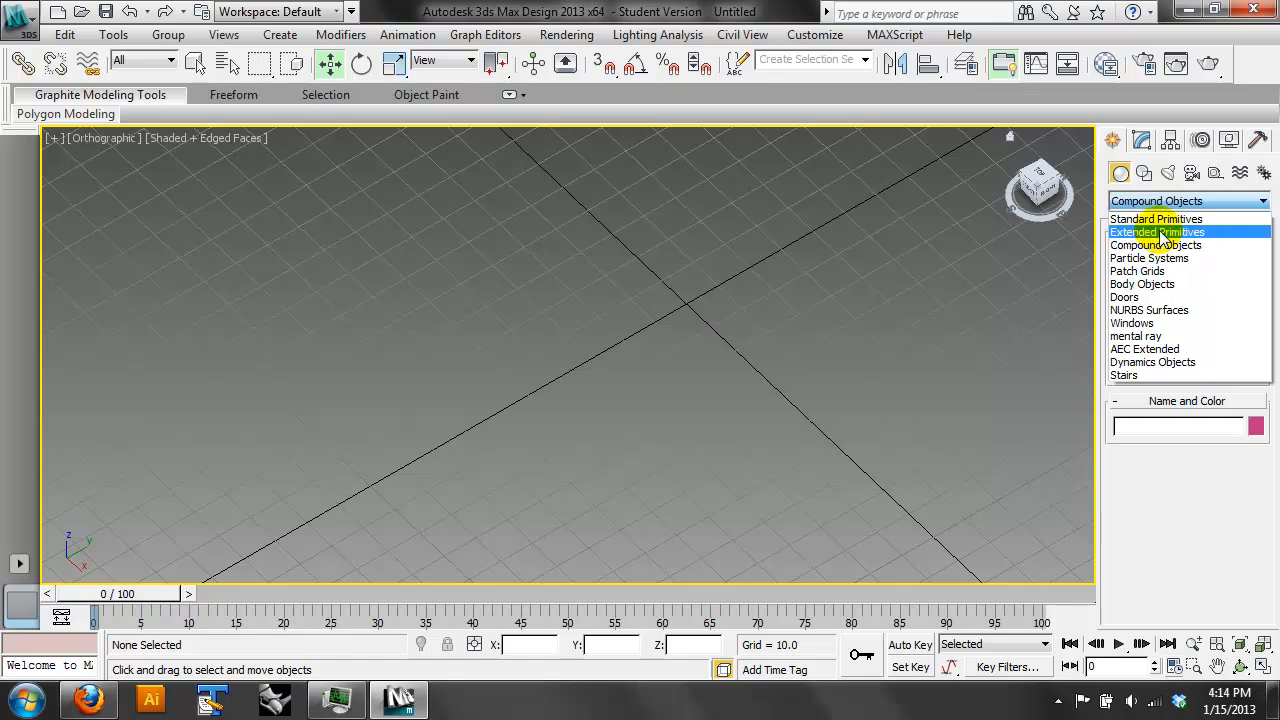
{"action": "left_click", "coordinate": [1150, 232]}
{"action": "left_click", "coordinate": [1241, 665]}
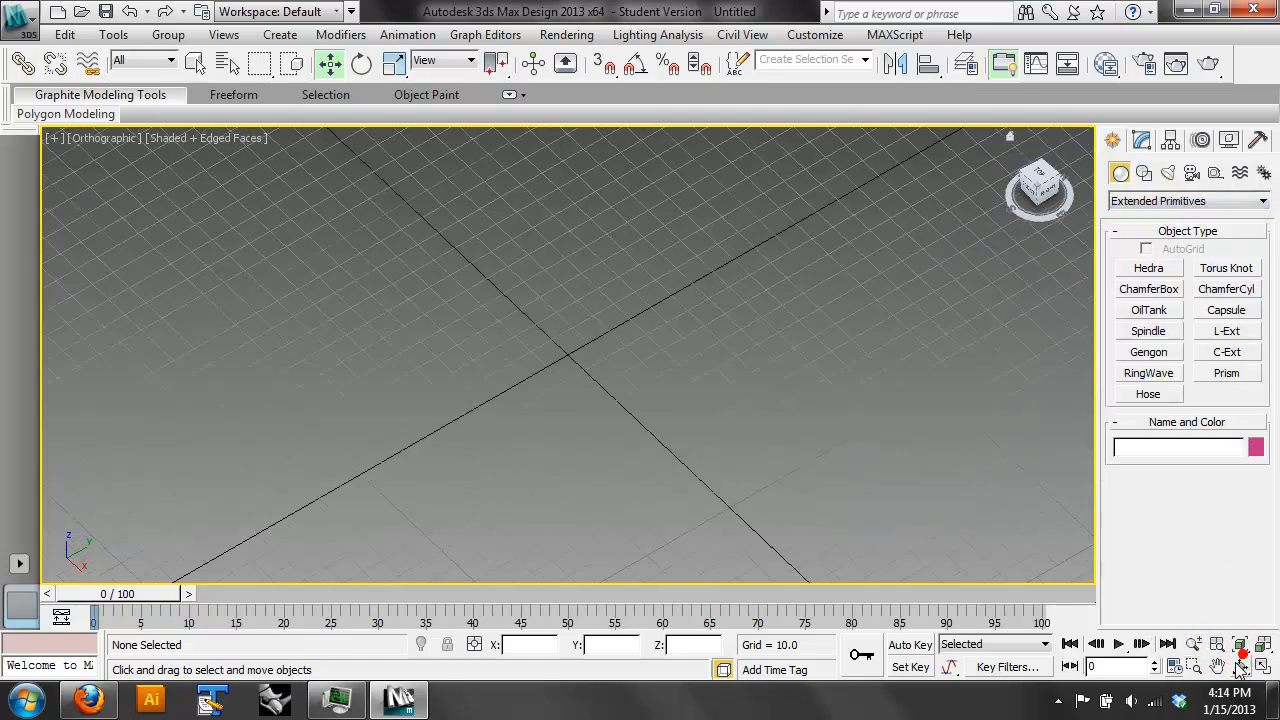
{"action": "mouse_move", "coordinate": [650, 345]}
{"action": "left_mouse_down"}
{"action": "mouse_move", "coordinate": [634, 300]}
{"action": "mouse_move", "coordinate": [650, 284]}
{"action": "mouse_move", "coordinate": [526, 314]}
{"action": "mouse_move", "coordinate": [583, 353]}
{"action": "mouse_move", "coordinate": [632, 342]}
{"action": "left_mouse_up"}
{"action": "key", "text": "p"}
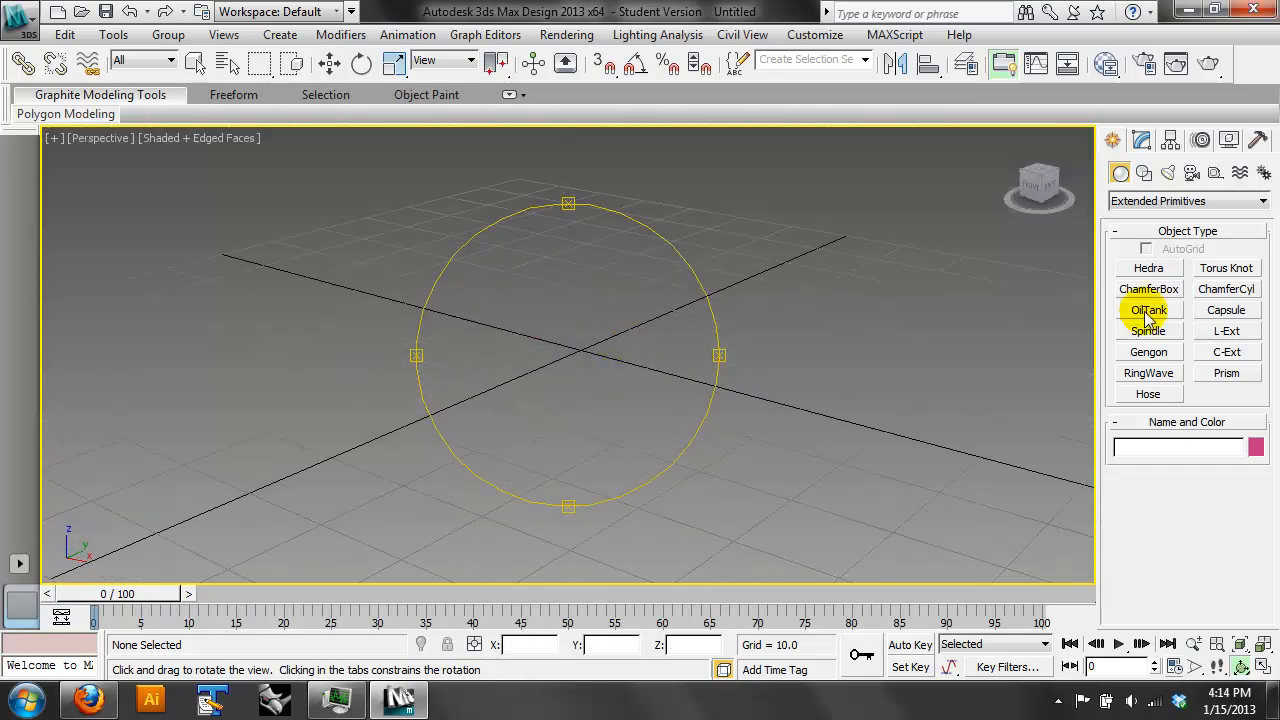
- Create a RingWave centred on the grid origin with a radius of about 30.4 and a ring width of about 11.8
{"action": "left_click", "coordinate": [1149, 373]}
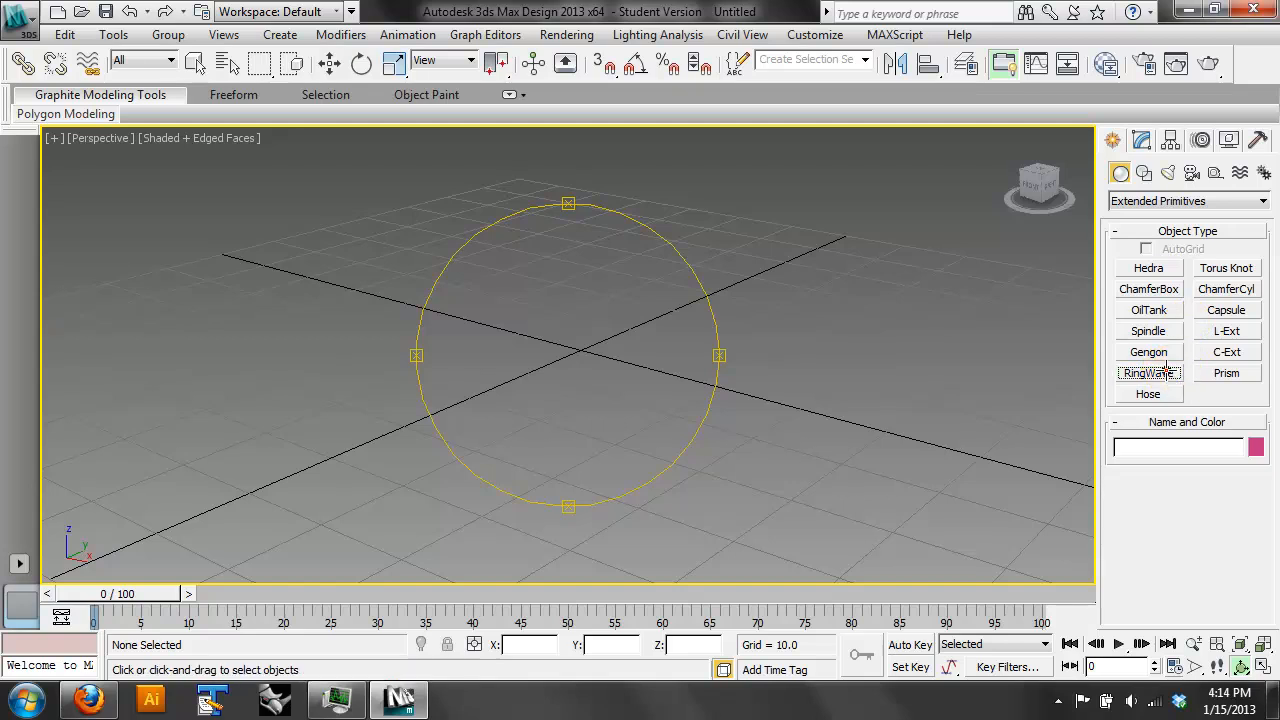
{"action": "left_click_drag", "start_coordinate": [581, 353], "coordinate": [624, 447]}
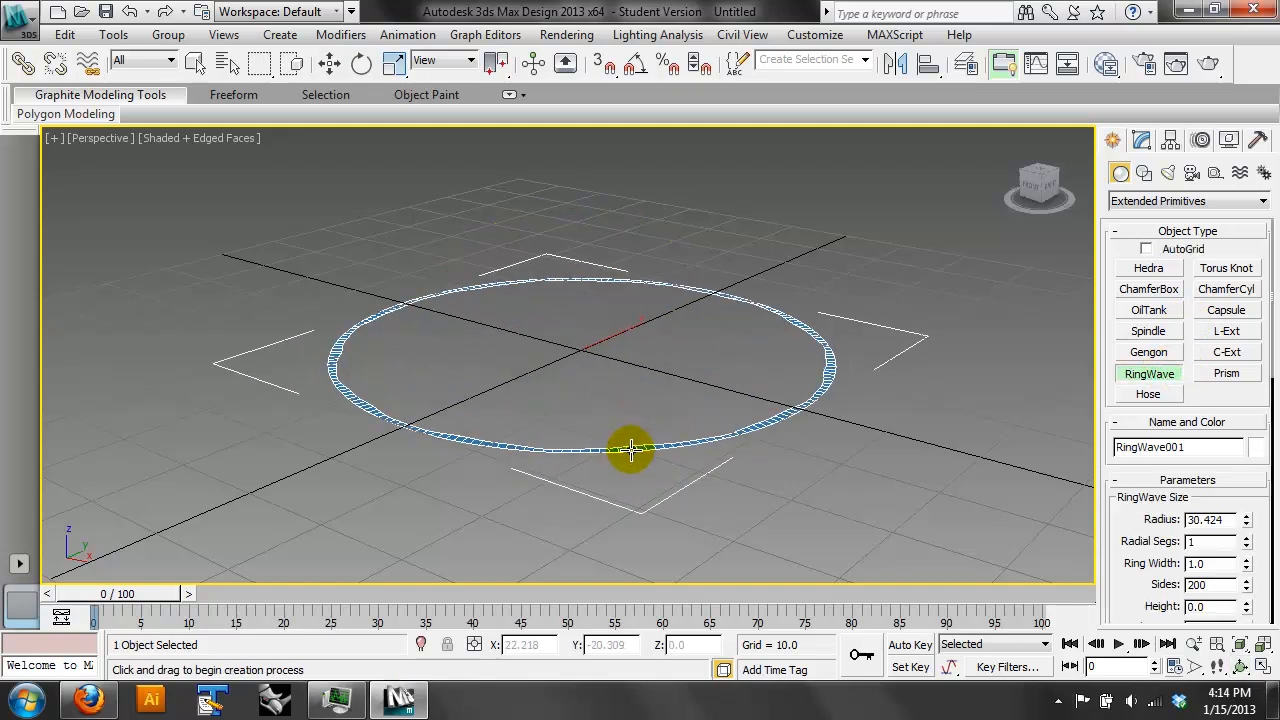
{"action": "left_click", "coordinate": [623, 410]}
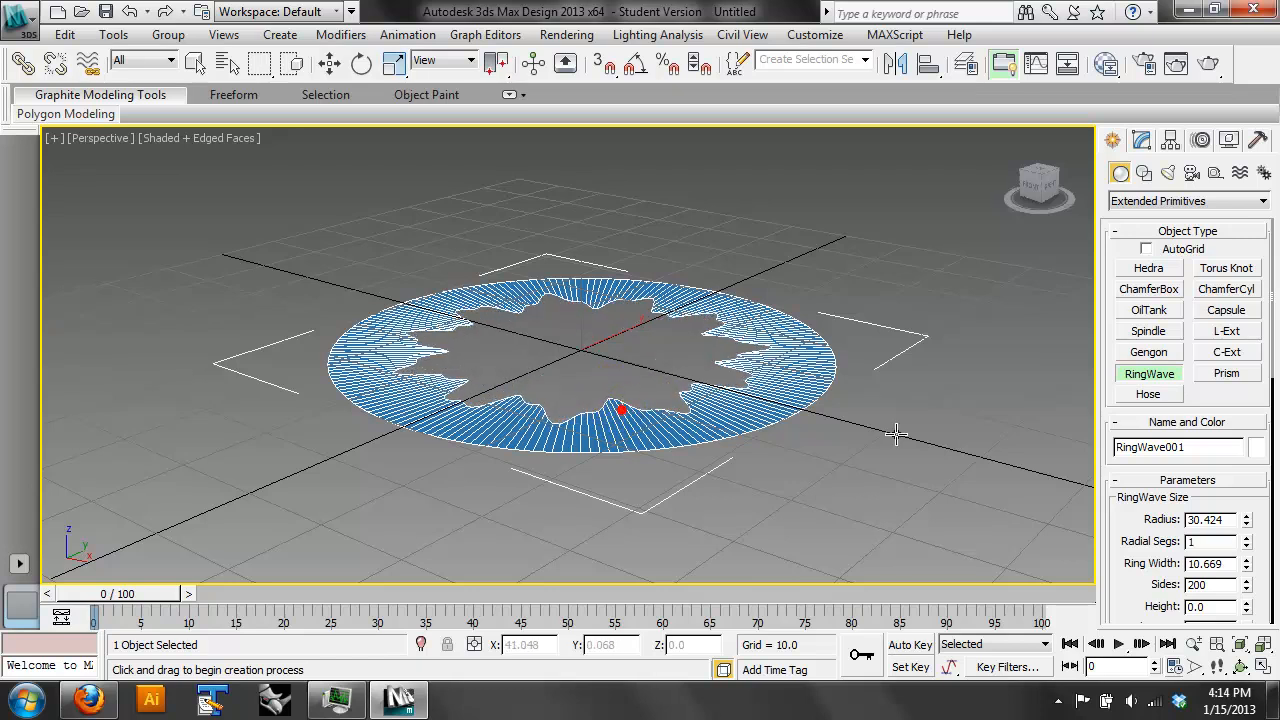
{"action": "left_click", "coordinate": [1248, 560]}
{"action": "mouse_move", "coordinate": [1250, 564]}
{"action": "left_mouse_down"}
{"action": "mouse_move", "coordinate": [1237, 506]}
{"action": "mouse_move", "coordinate": [1249, 540]}
{"action": "left_mouse_up"}
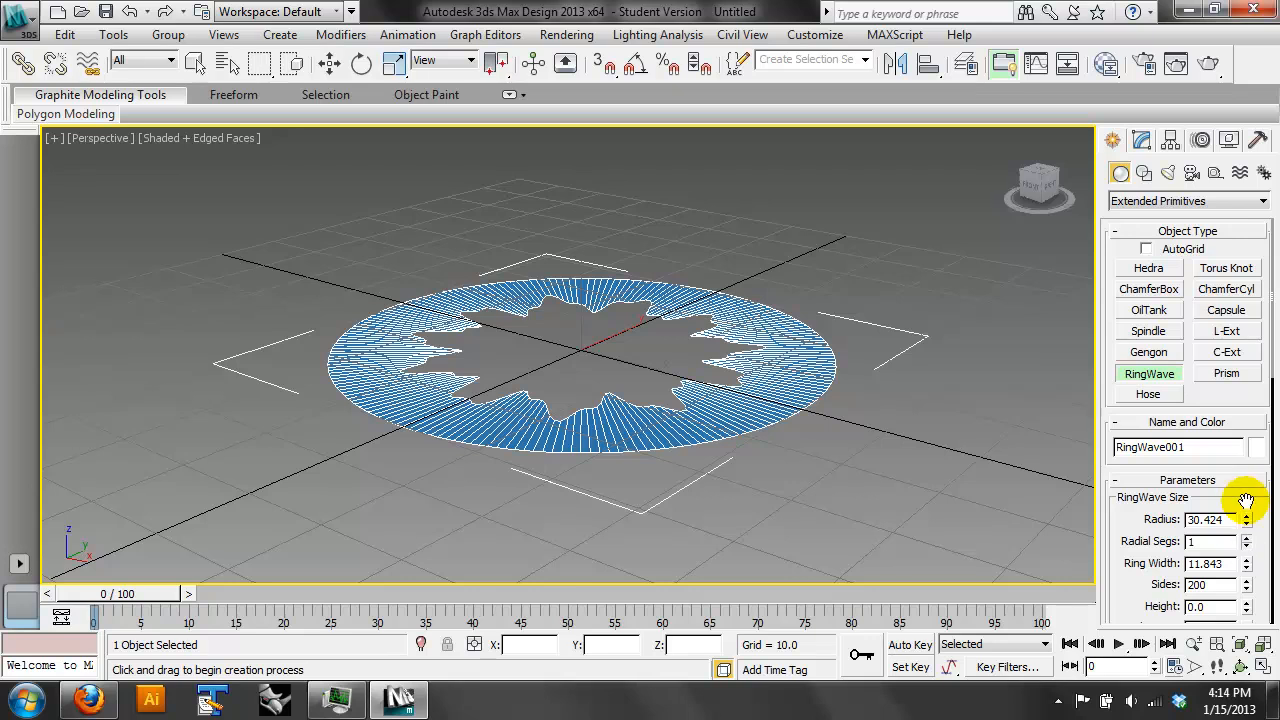
- Create a Torus Knot at the grid origin with a base radius of about 19.9 and a cross-section radius of about 3.8
{"action": "left_click", "coordinate": [1226, 268]}
{"action": "left_click_drag", "start_coordinate": [578, 350], "coordinate": [630, 417]}
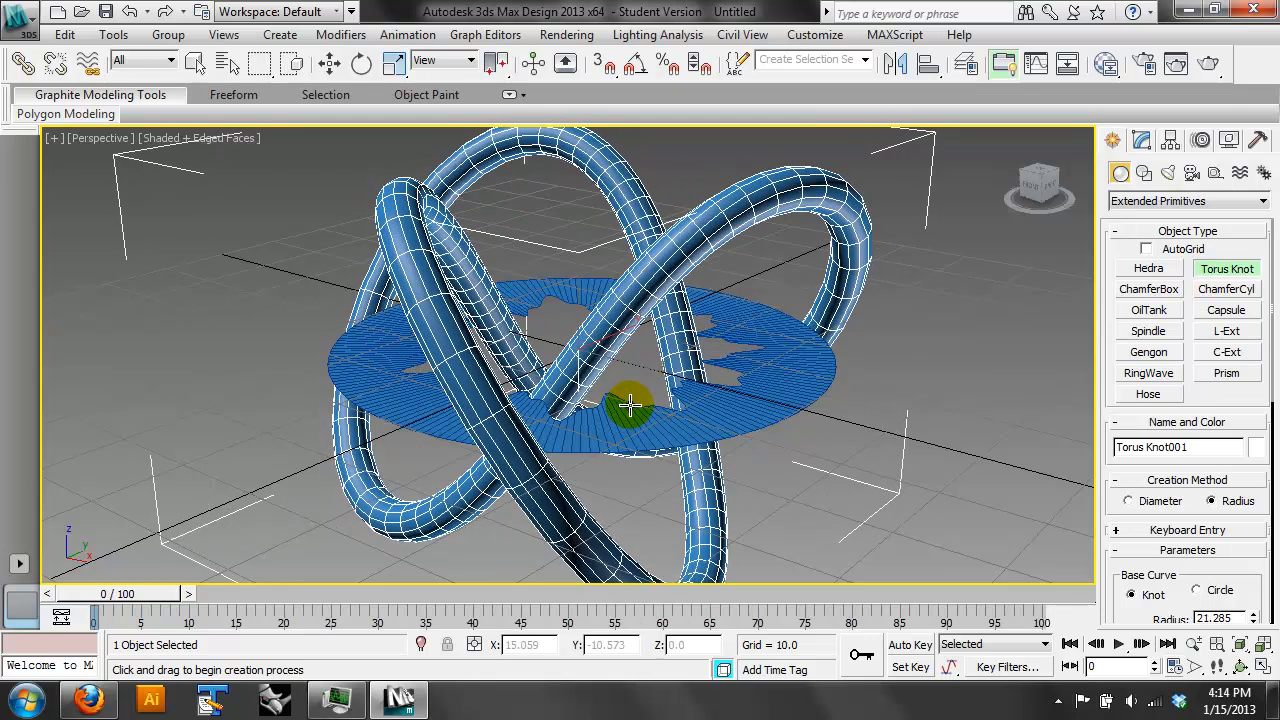
{"action": "left_click", "coordinate": [630, 395]}
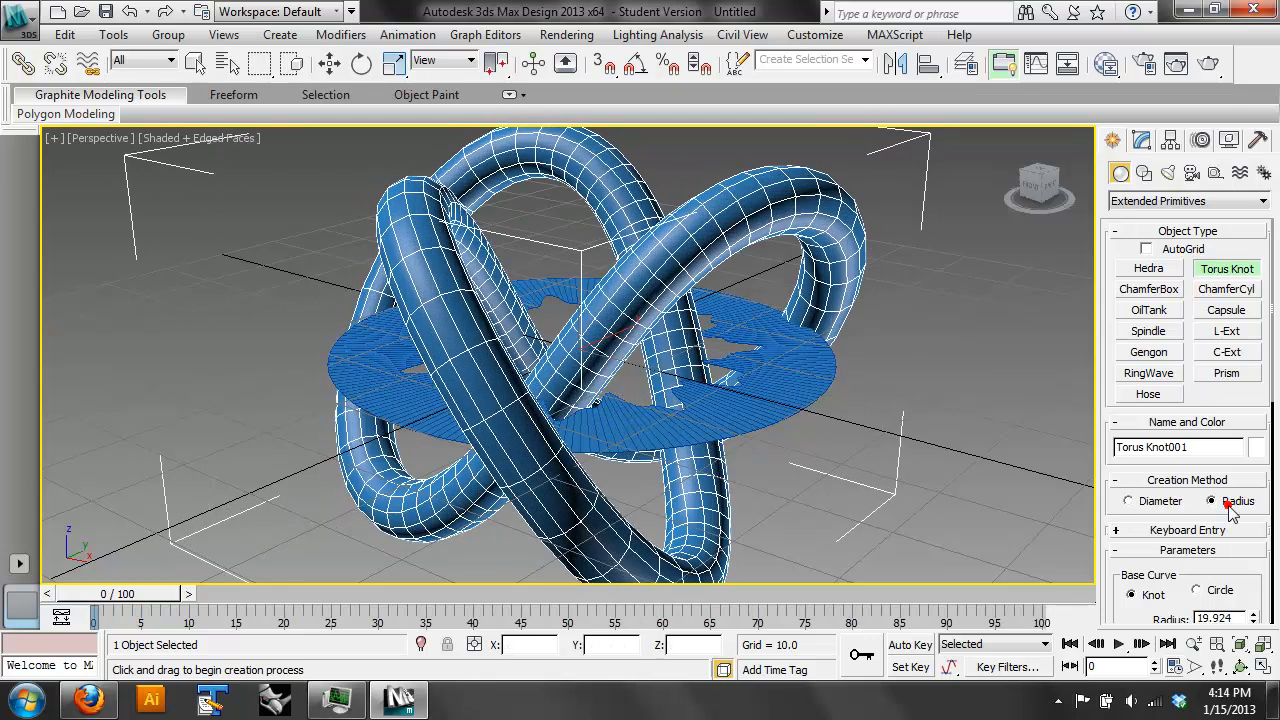
- Try a P value of 2.75 on the torus knot and set it back to 2.0
{"action": "scroll", "coordinate": [1200, 503], "scroll_direction": "down", "scroll_amount": 5}
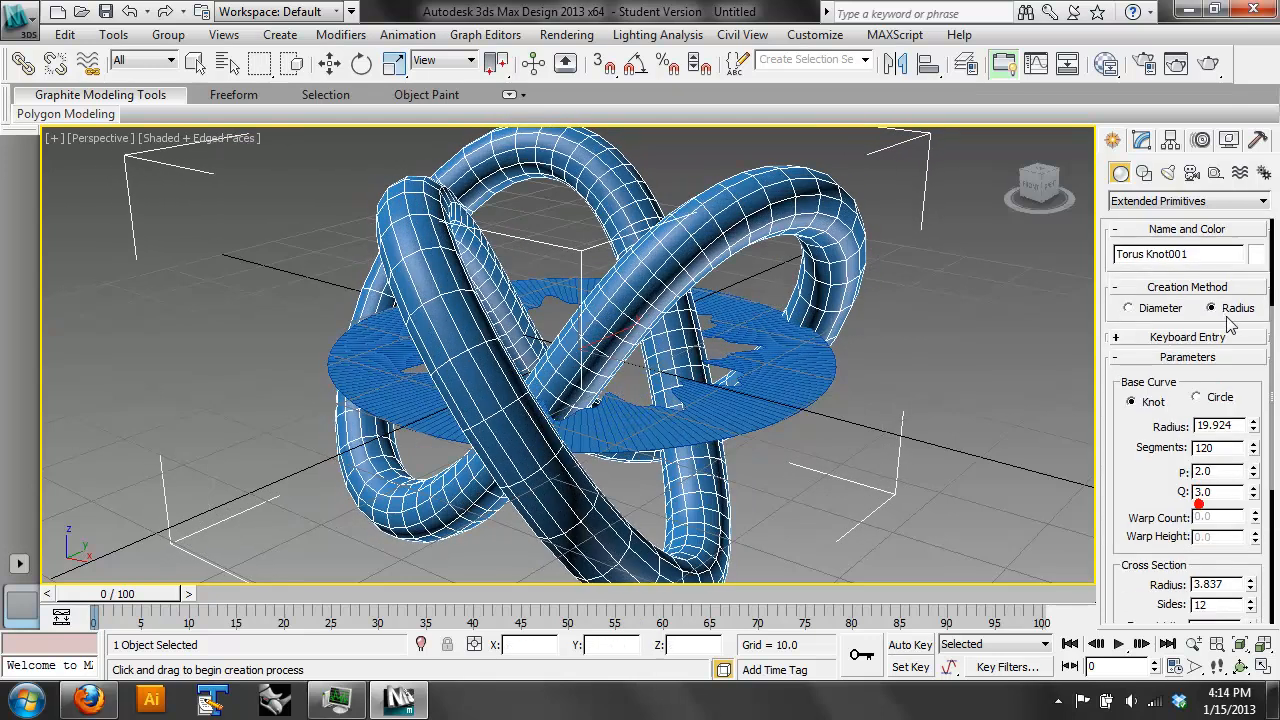
{"action": "left_click", "coordinate": [1253, 466]}
{"action": "left_click", "coordinate": [1253, 466]}
{"action": "left_click", "coordinate": [1253, 466]}
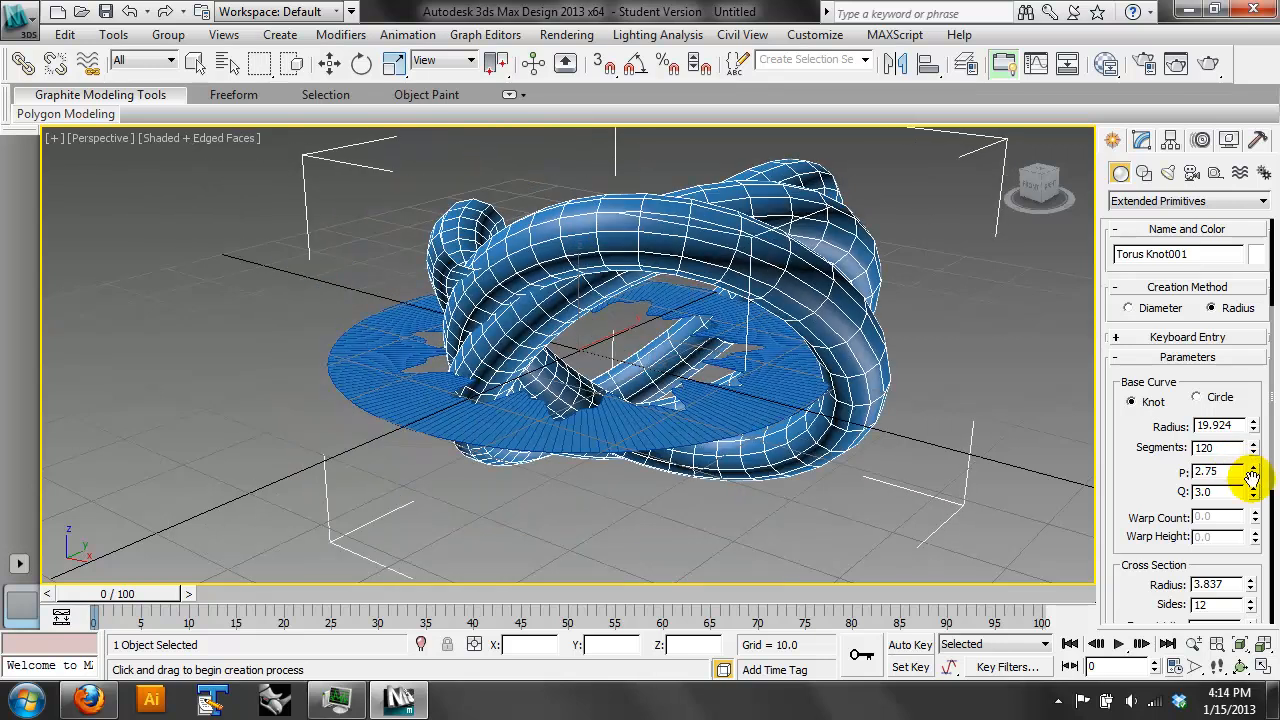
{"action": "left_click", "coordinate": [1253, 476]}
{"action": "left_click", "coordinate": [1253, 476]}
{"action": "left_click", "coordinate": [1253, 476]}
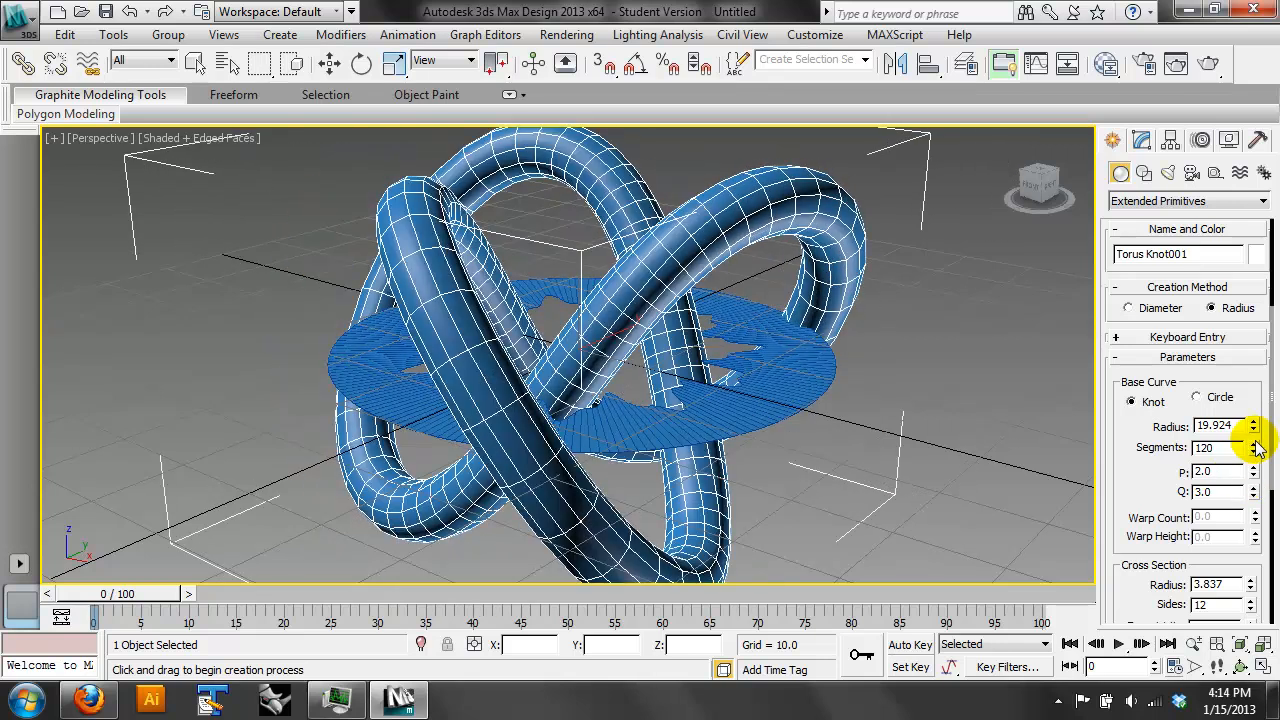
- Delete the RingWave from the scene
{"action": "left_click_drag", "start_coordinate": [1144, 487], "coordinate": [1160, 455]}
{"action": "left_click", "coordinate": [330, 63]}
{"action": "left_click", "coordinate": [800, 408]}
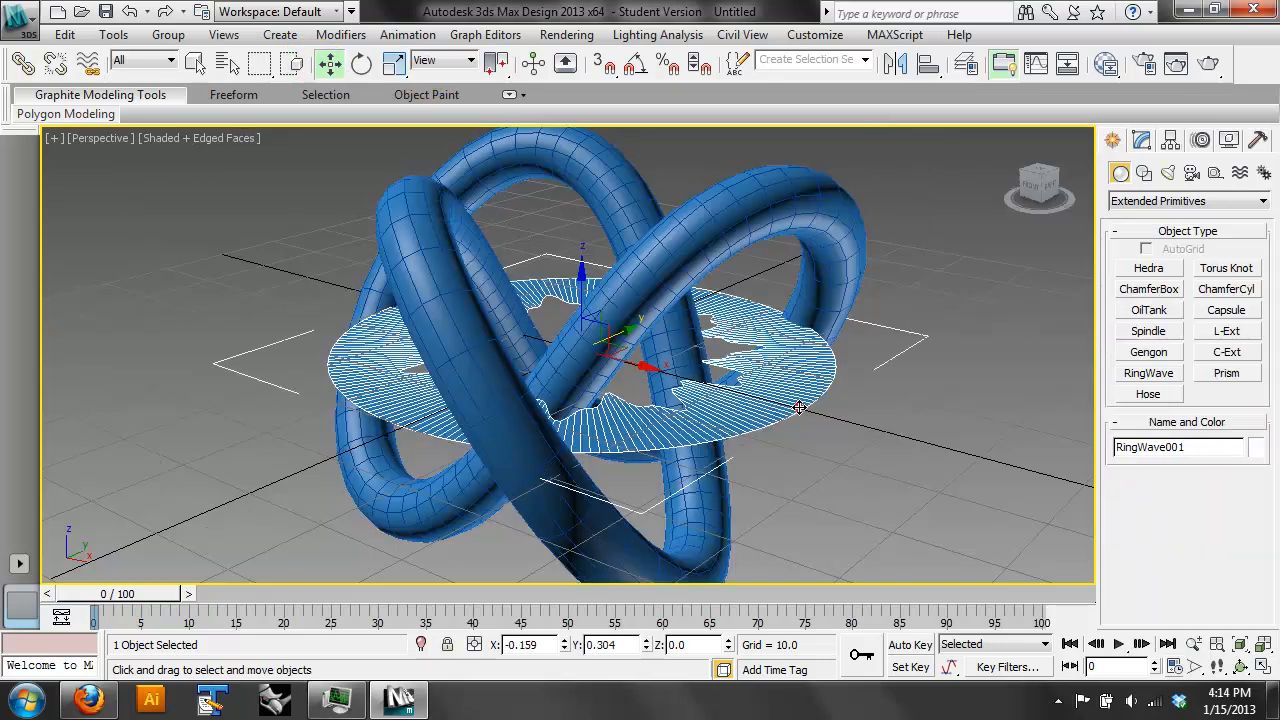
{"action": "key", "text": "Delete"}
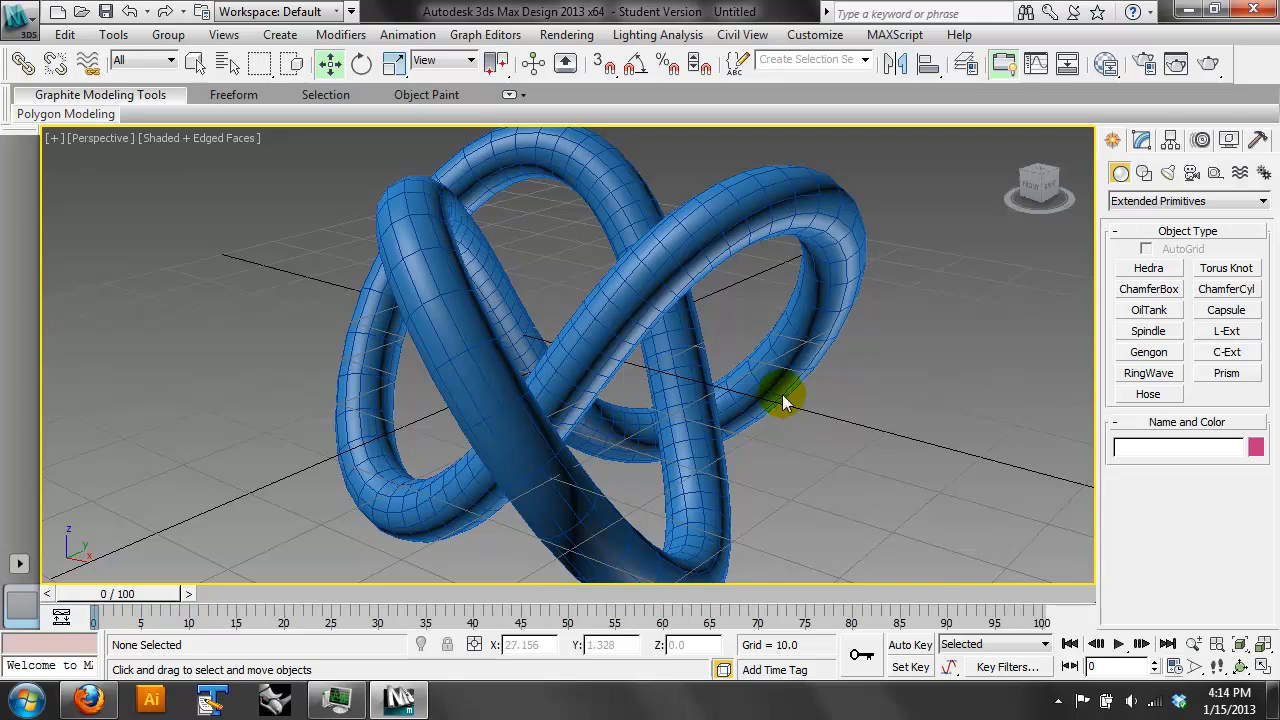
- In the front view, raise the torus knot along Z to about 24.1 so it sits on the grid
{"action": "left_click", "coordinate": [798, 323]}
{"action": "key", "text": "f"}
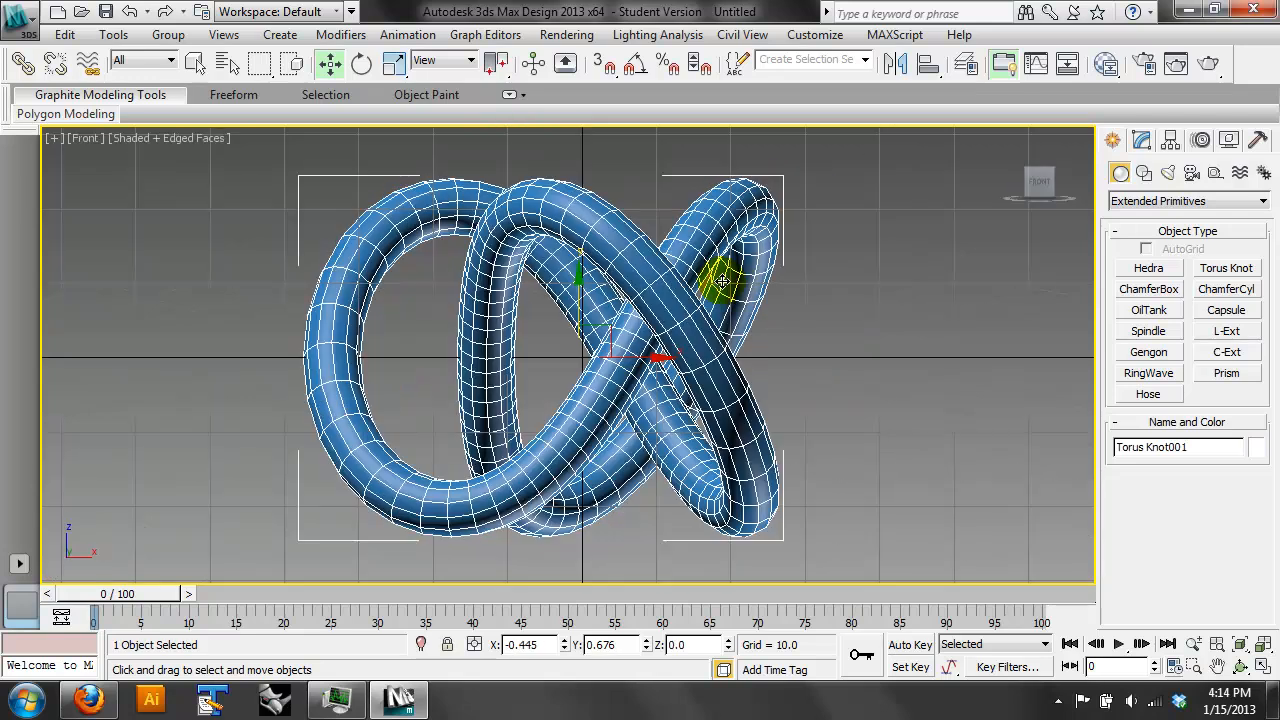
{"action": "left_click_drag", "start_coordinate": [584, 300], "coordinate": [607, 127]}
{"action": "left_click", "coordinate": [860, 241]}
{"action": "middle_click_drag", "start_coordinate": [914, 254], "coordinate": [741, 390]}
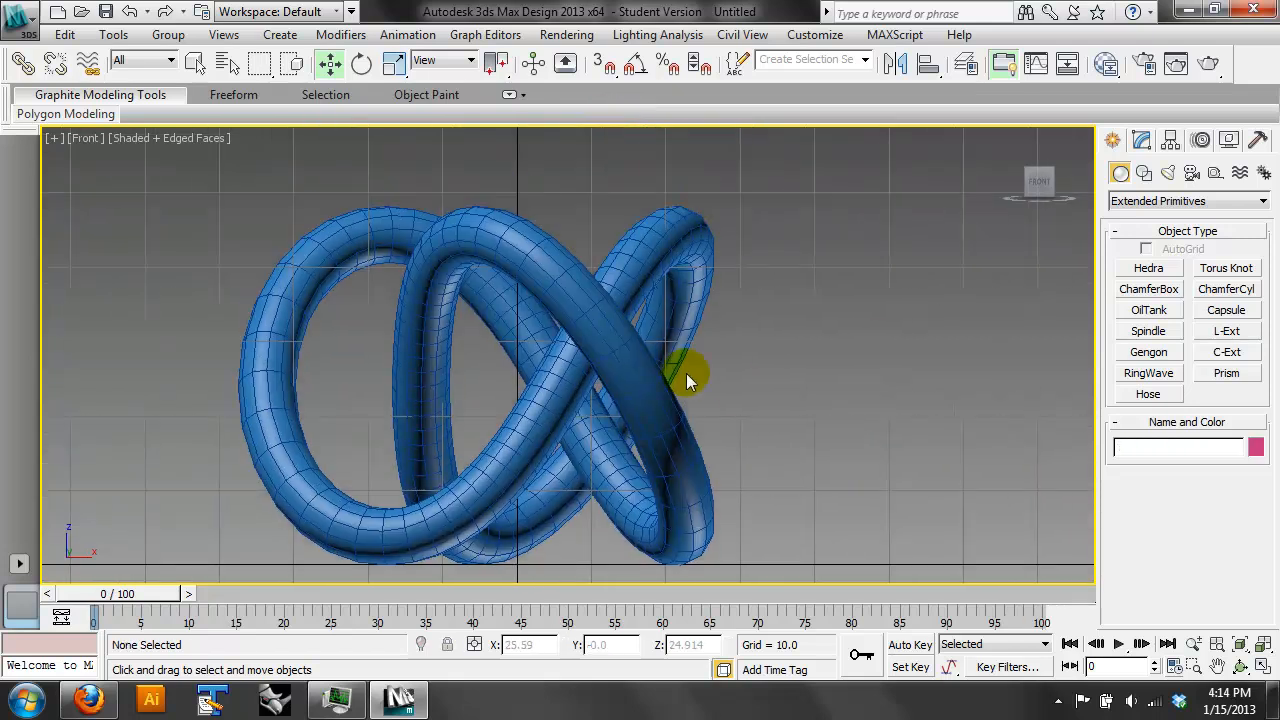
- Change the torus knot's object color to a light sea green from the 3ds Max palette
{"action": "left_click", "coordinate": [658, 368]}
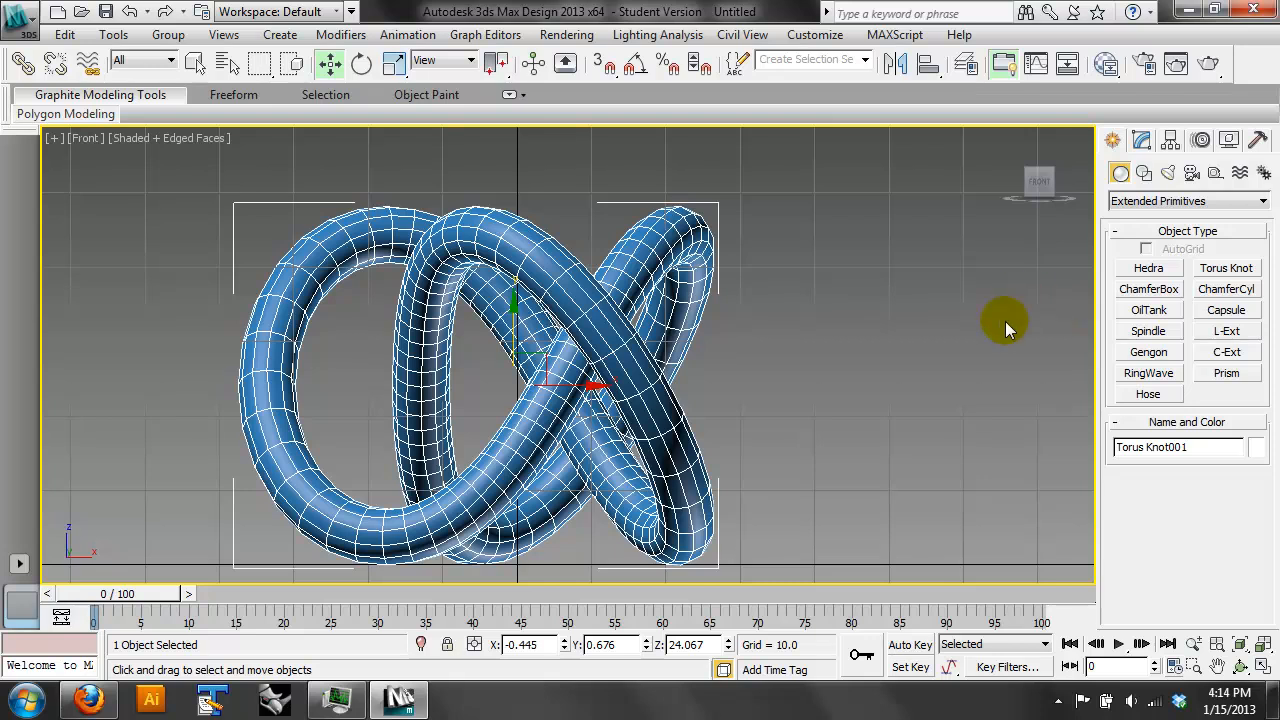
{"action": "left_click", "coordinate": [1255, 447]}
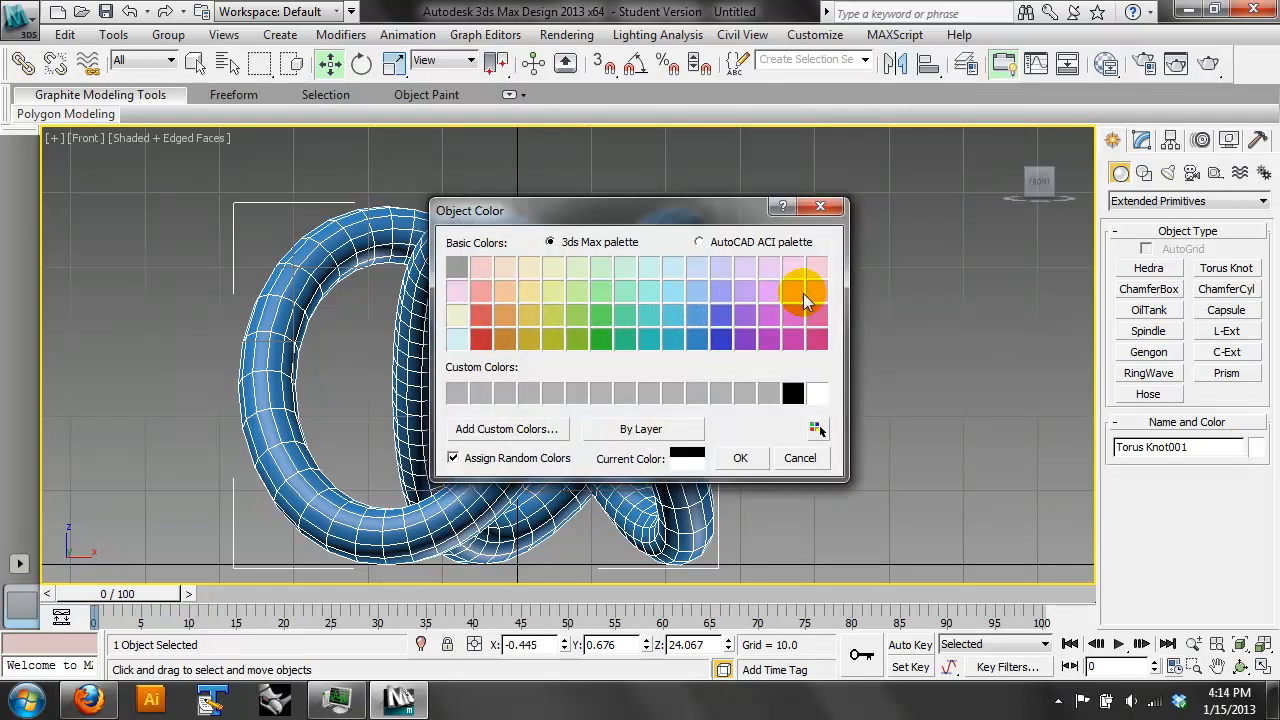
{"action": "left_click", "coordinate": [624, 292]}
{"action": "left_click", "coordinate": [740, 457]}
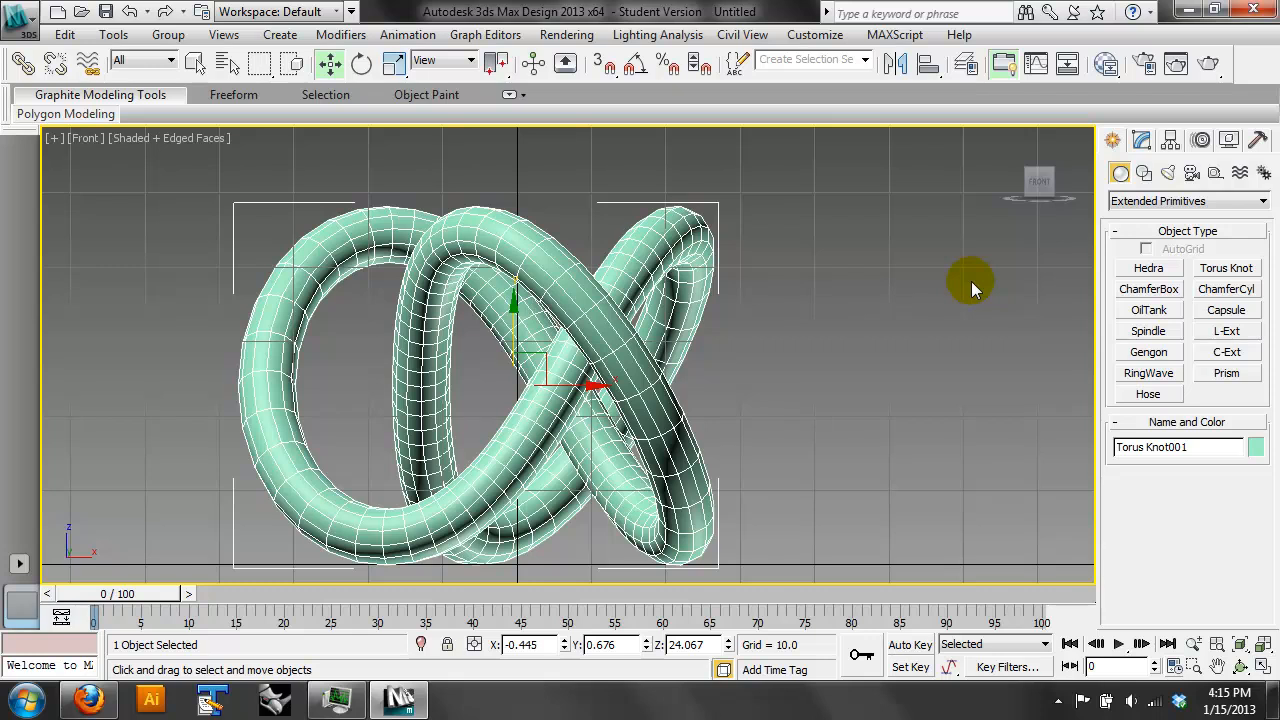
- Add an Ink 'n Paint material in the Slate Material Editor and show its parameters
{"action": "left_click", "coordinate": [1105, 68]}
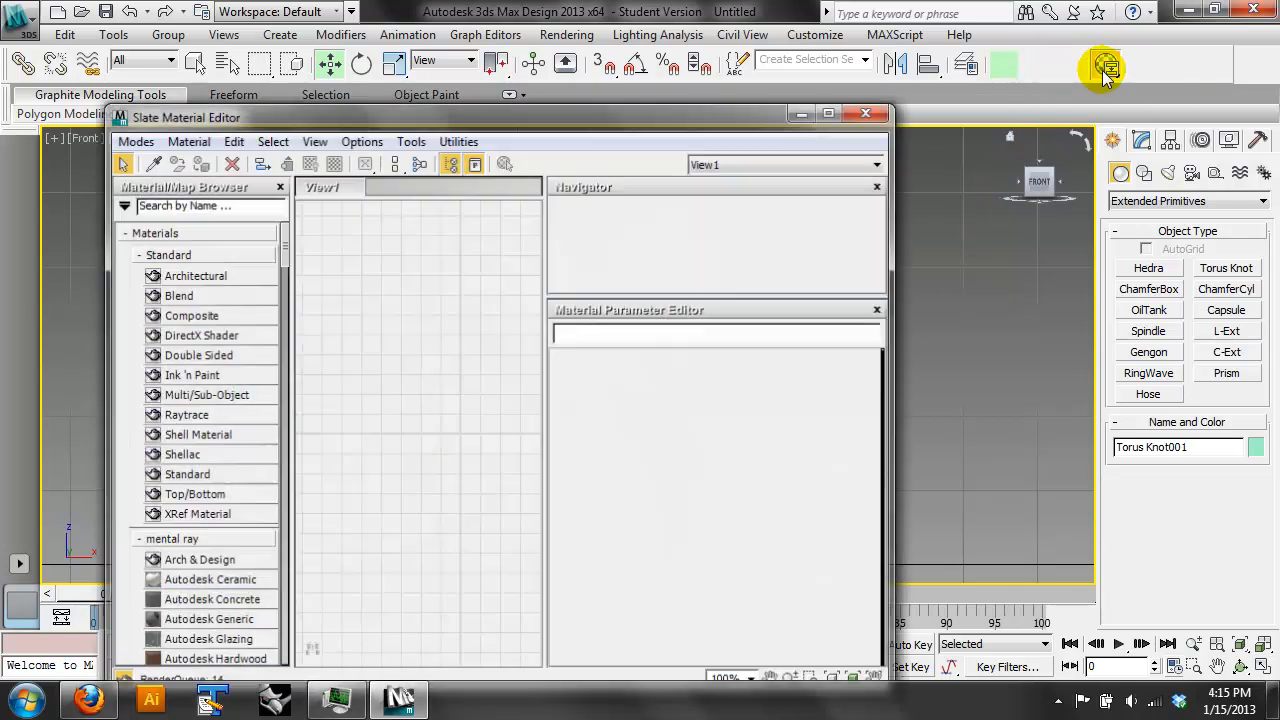
{"action": "left_click_drag", "start_coordinate": [725, 116], "coordinate": [805, 88]}
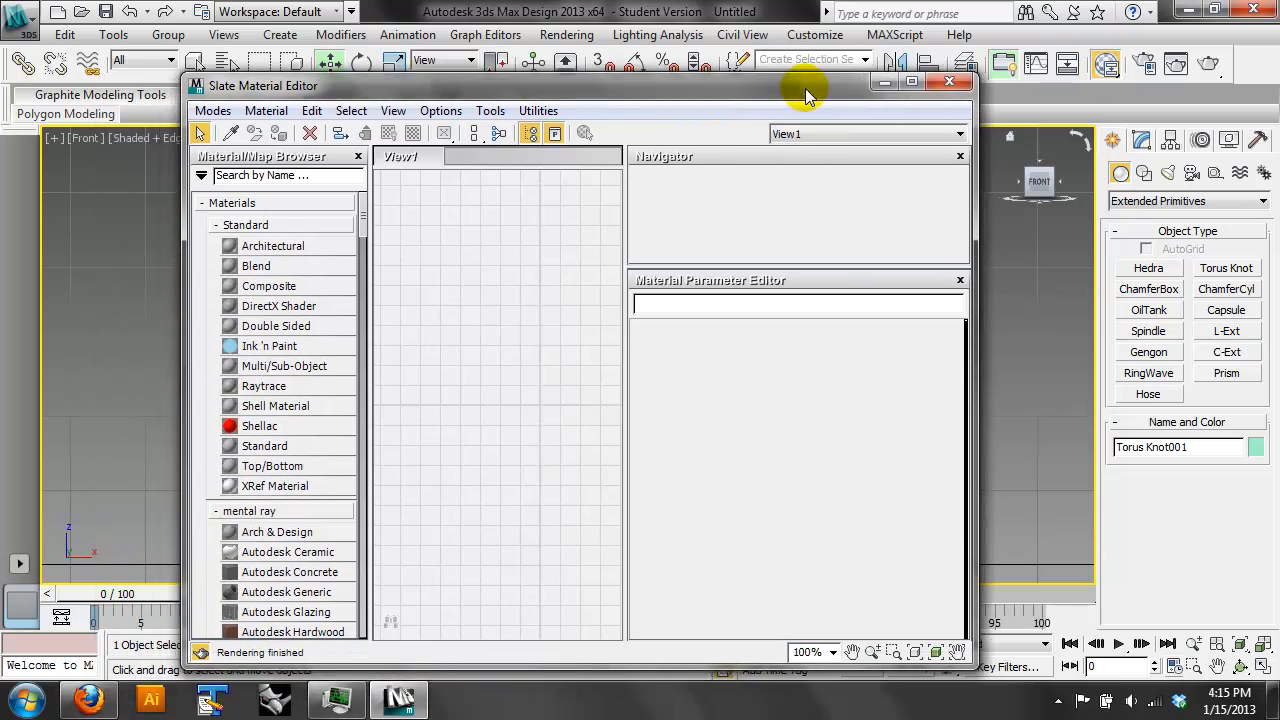
{"action": "double_click", "coordinate": [270, 346]}
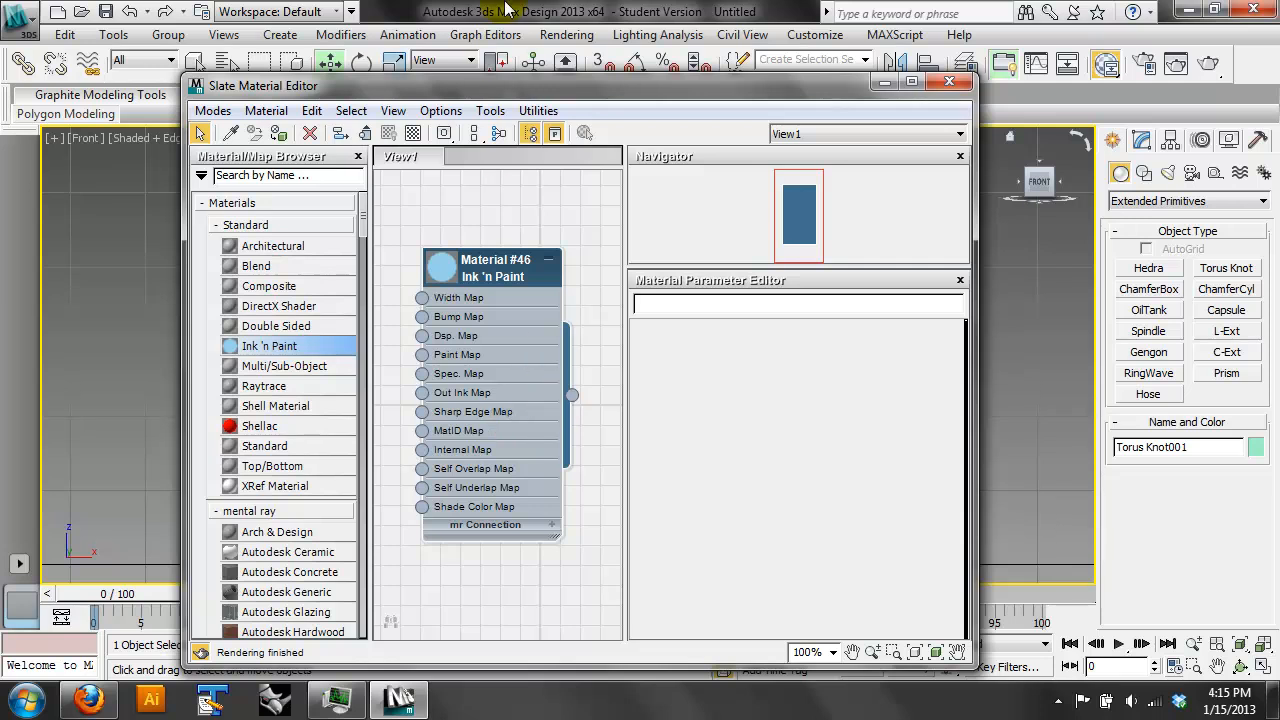
{"action": "left_click_drag", "start_coordinate": [510, 85], "coordinate": [643, 84]}
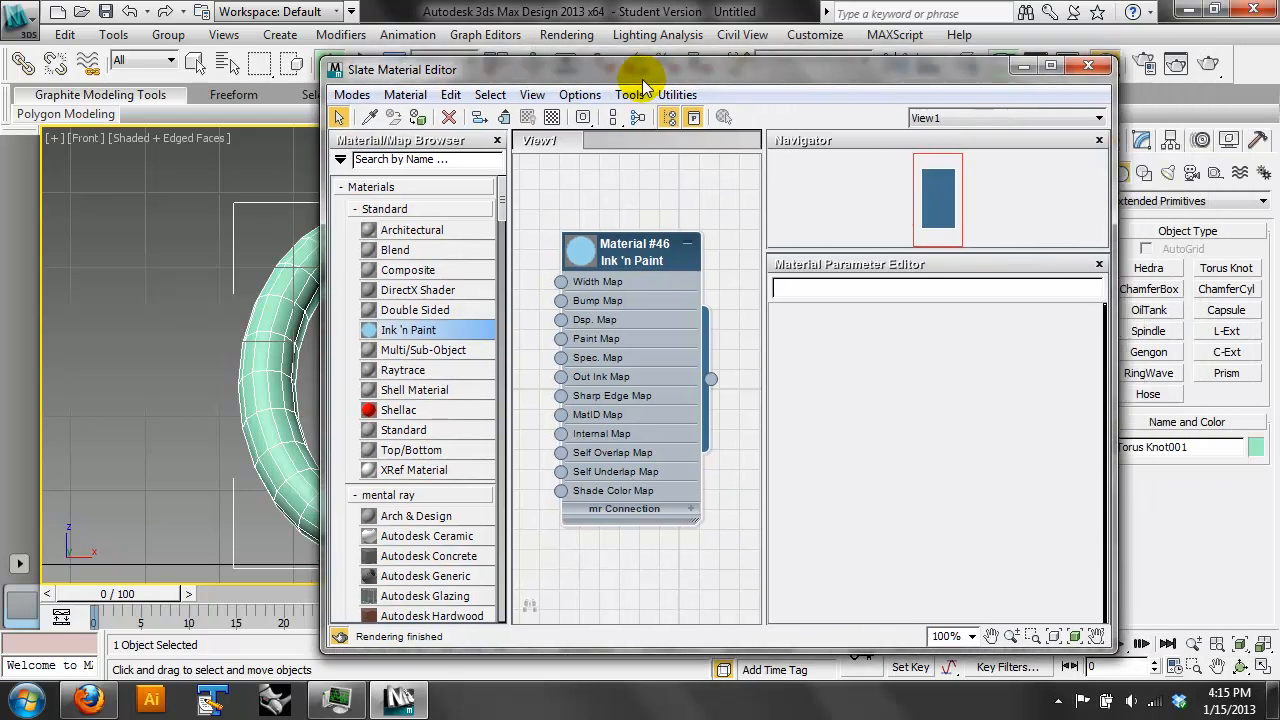
{"action": "double_click", "coordinate": [606, 268]}
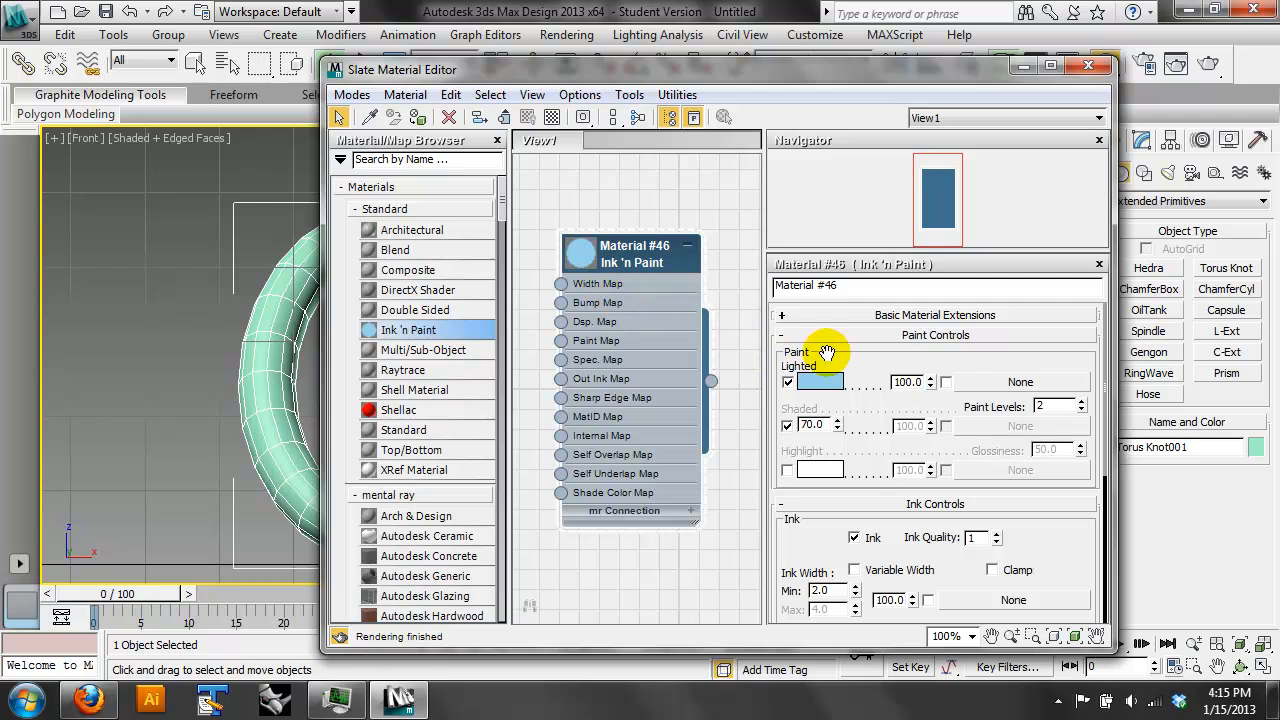
- Set the material's lighted paint color to a light neutral gray with zero saturation
{"action": "left_click", "coordinate": [934, 315]}
{"action": "left_click", "coordinate": [910, 316]}
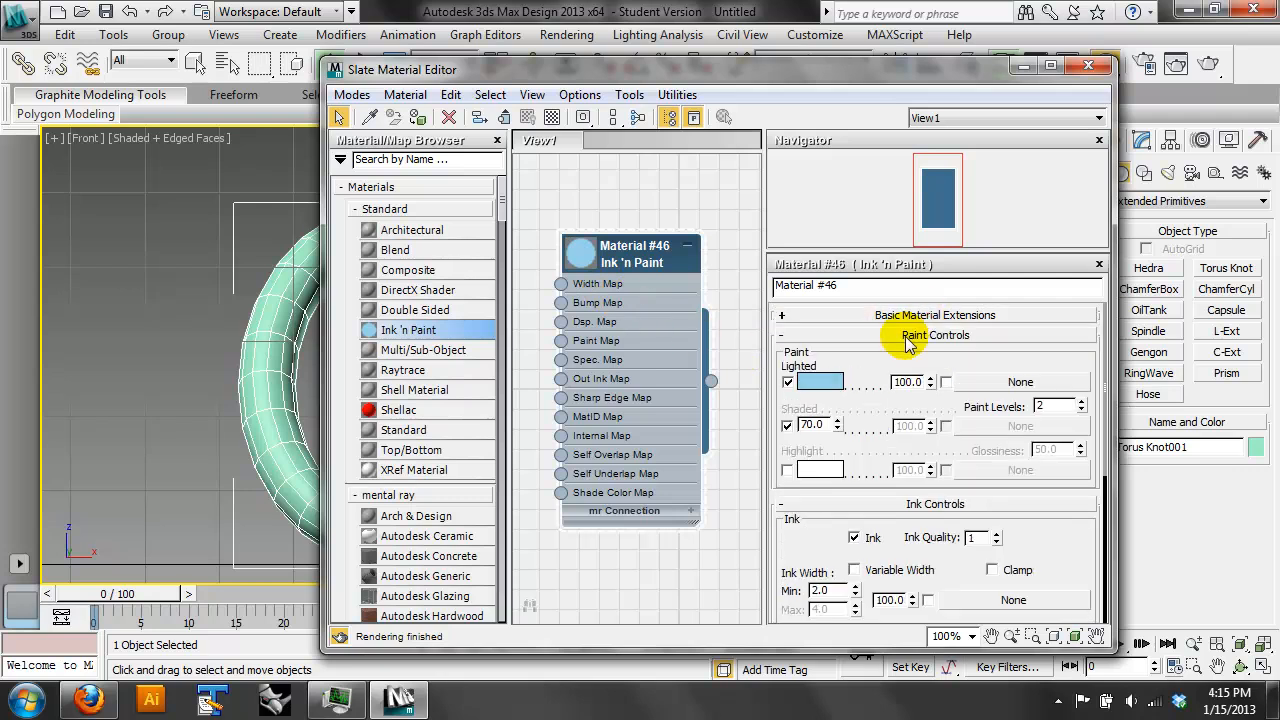
{"action": "left_click", "coordinate": [820, 381]}
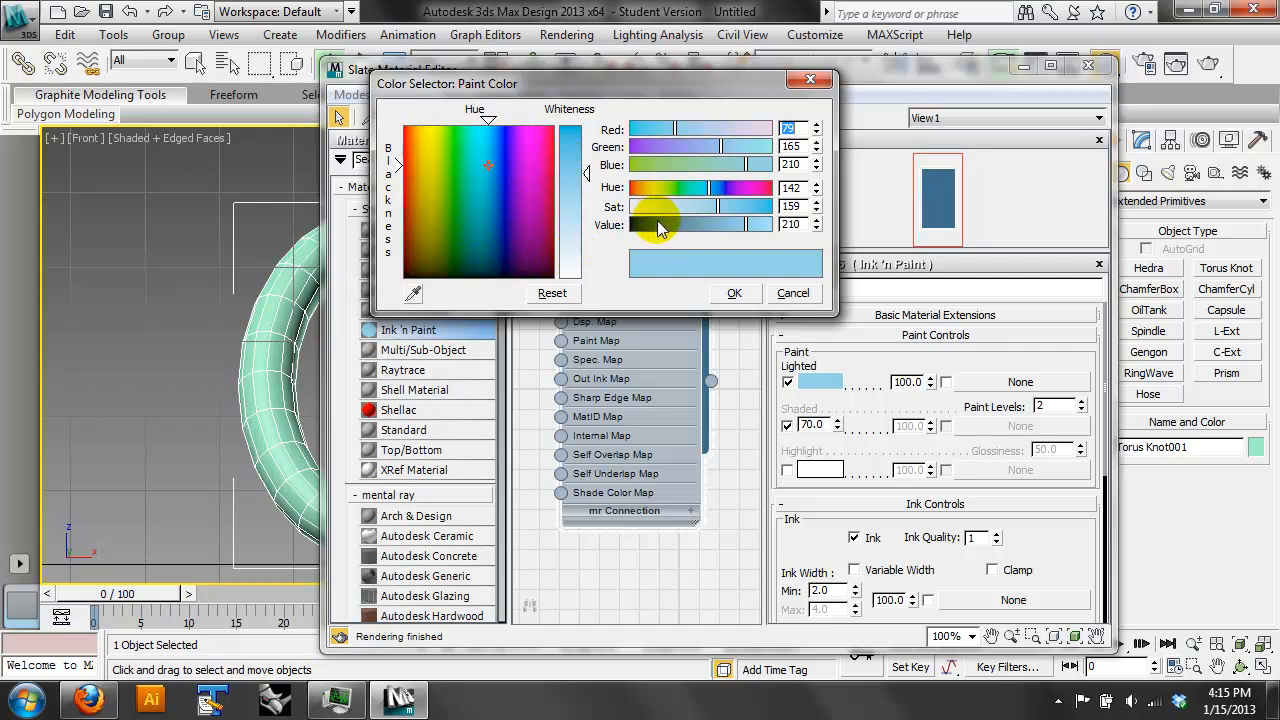
{"action": "left_click_drag", "start_coordinate": [653, 209], "coordinate": [616, 206]}
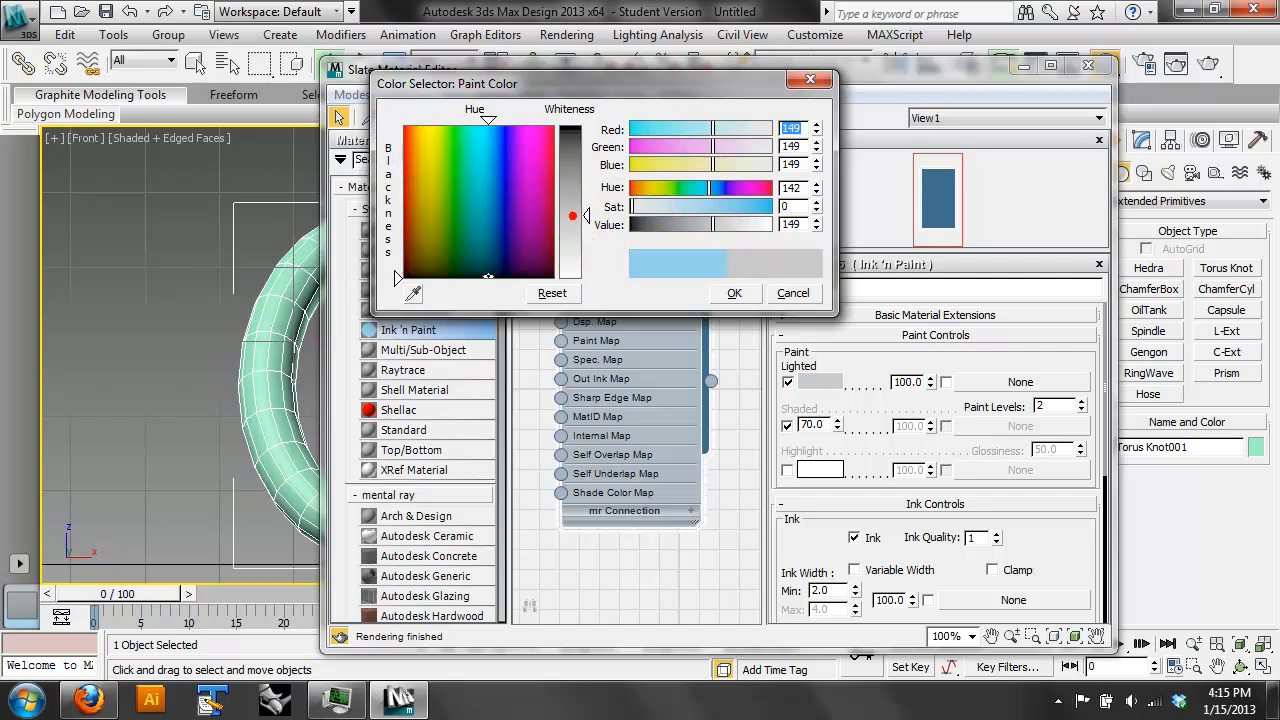
{"action": "left_click", "coordinate": [572, 224]}
{"action": "left_click", "coordinate": [734, 293]}
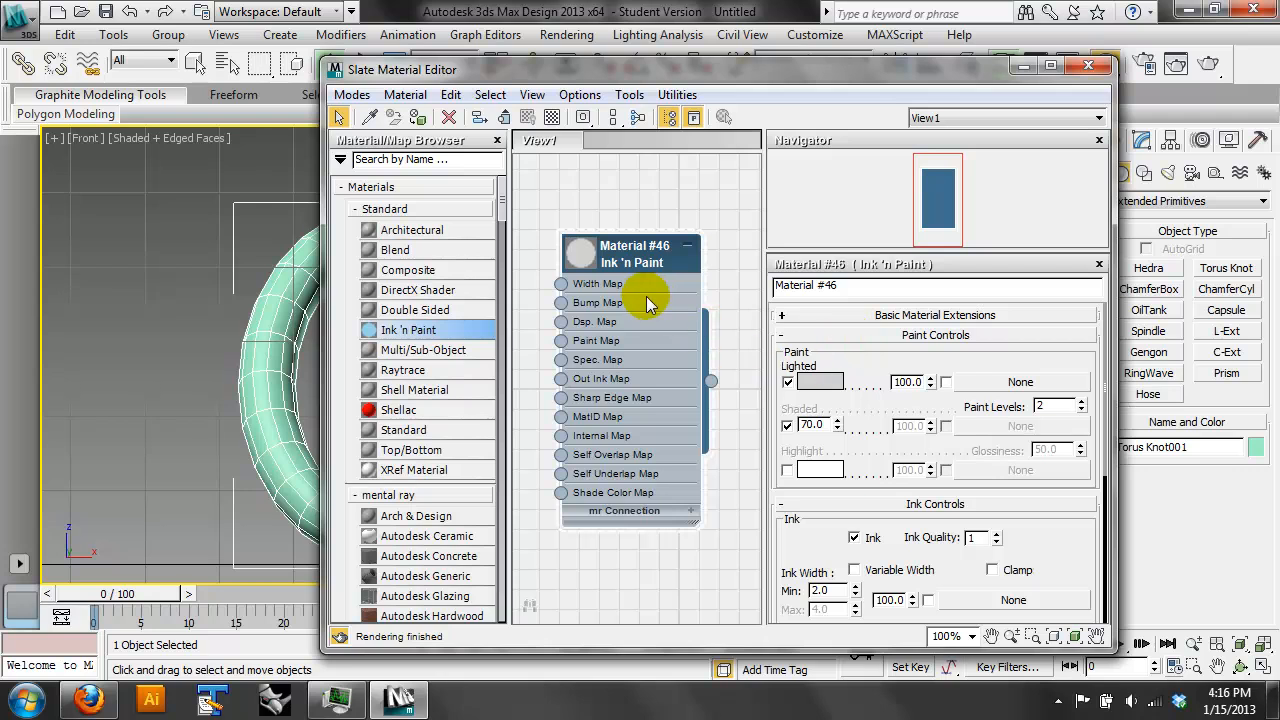
- Turn on variable ink width for the material and check the line drawings in siteless.pdf in Firefox
{"action": "left_click", "coordinate": [628, 341]}
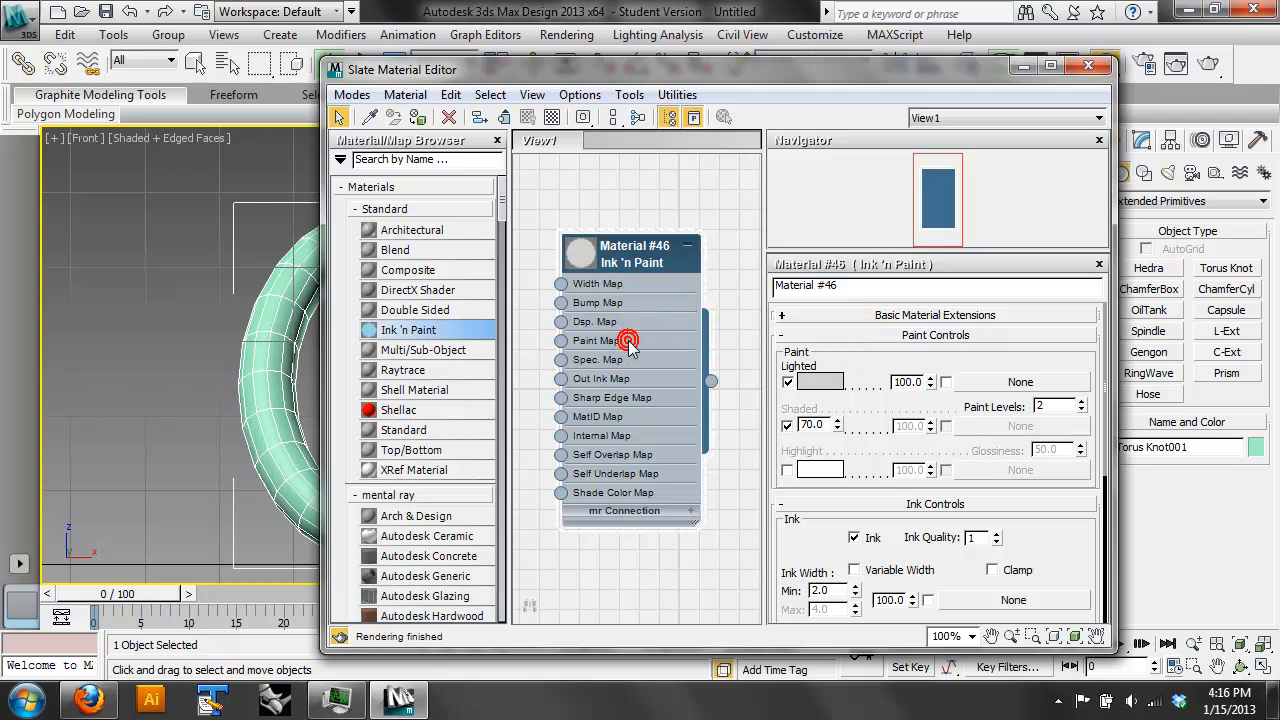
{"action": "scroll", "coordinate": [846, 434], "scroll_direction": "down", "scroll_amount": 4}
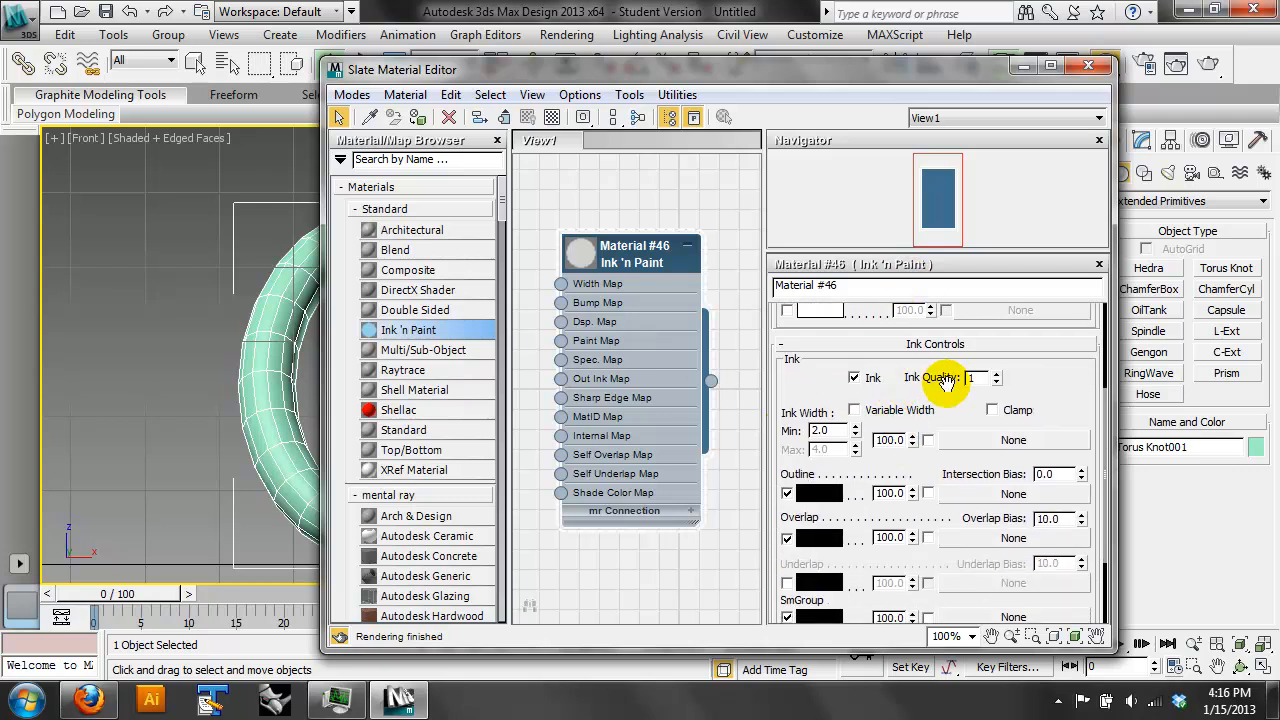
{"action": "left_click", "coordinate": [899, 411]}
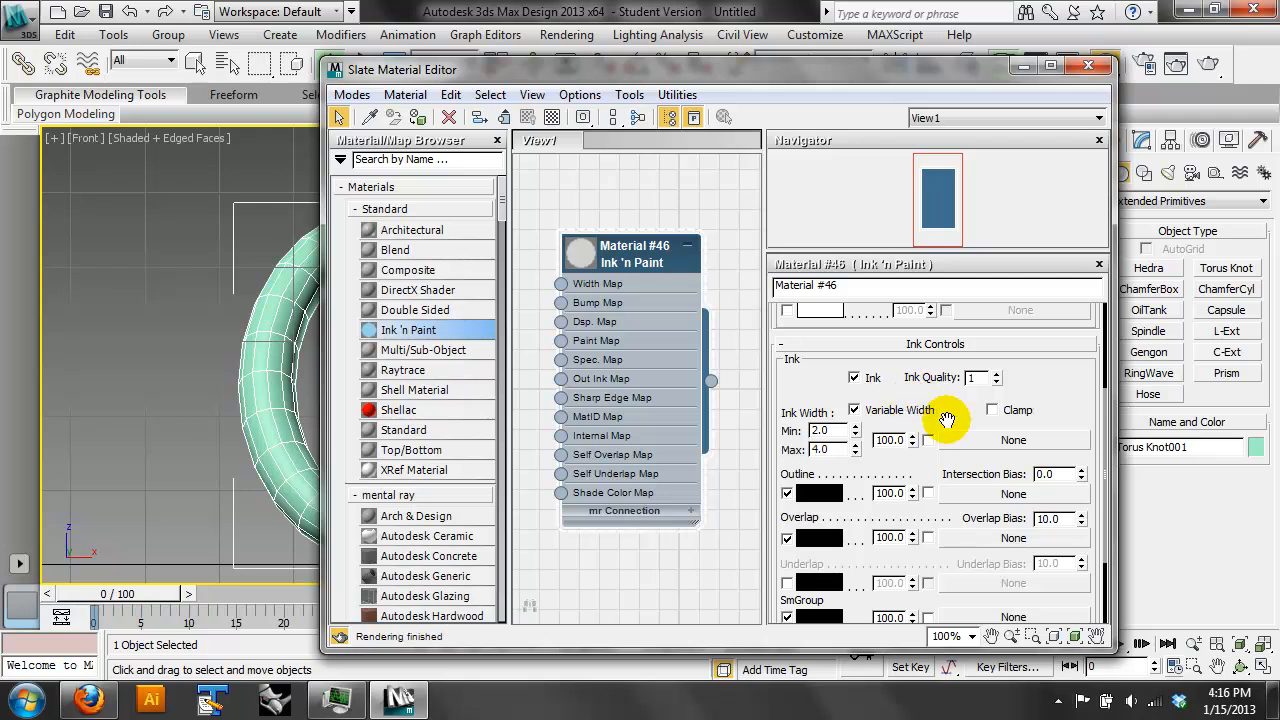
{"action": "scroll", "coordinate": [947, 418], "scroll_direction": "down", "scroll_amount": 3}
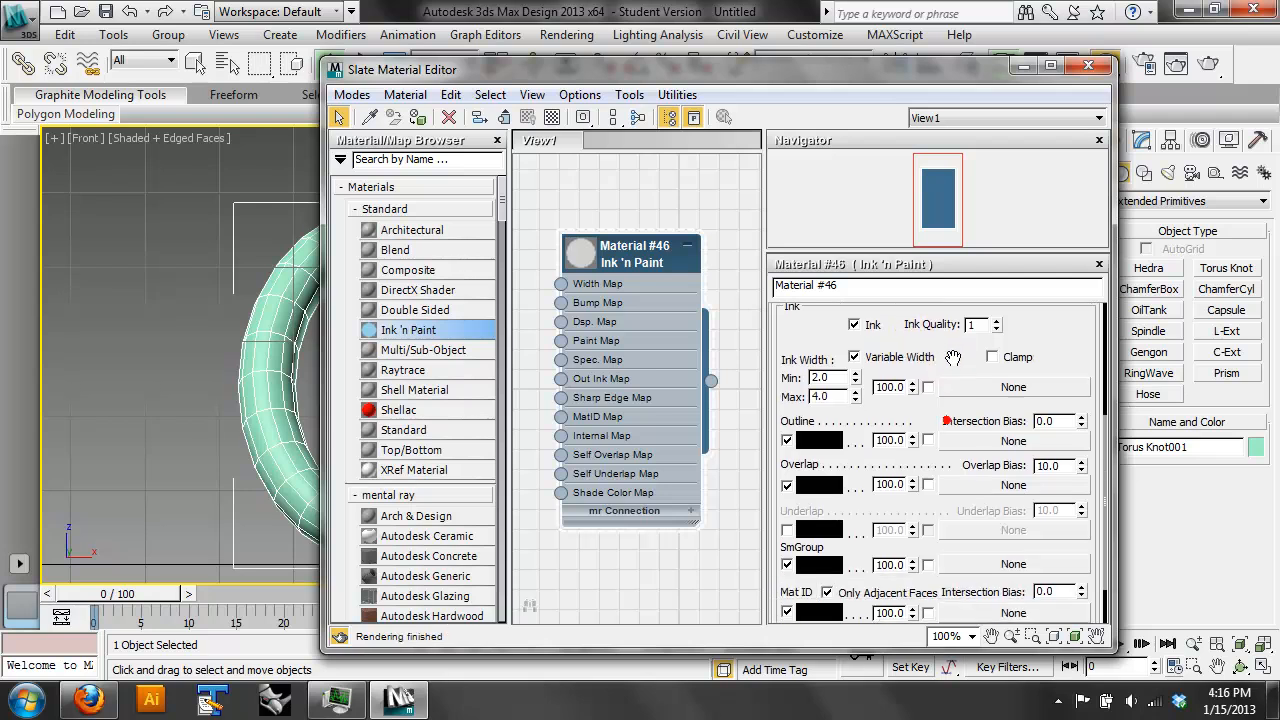
{"action": "left_click", "coordinate": [88, 704]}
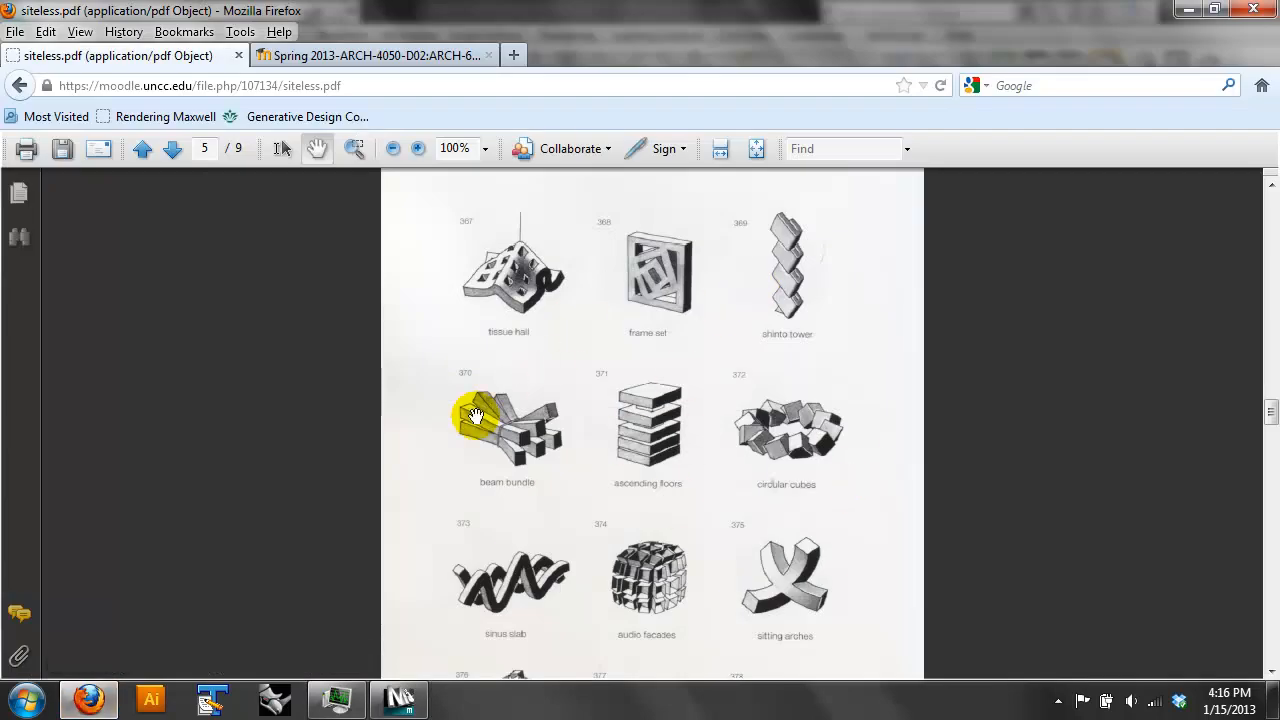
{"action": "left_click", "coordinate": [400, 697]}
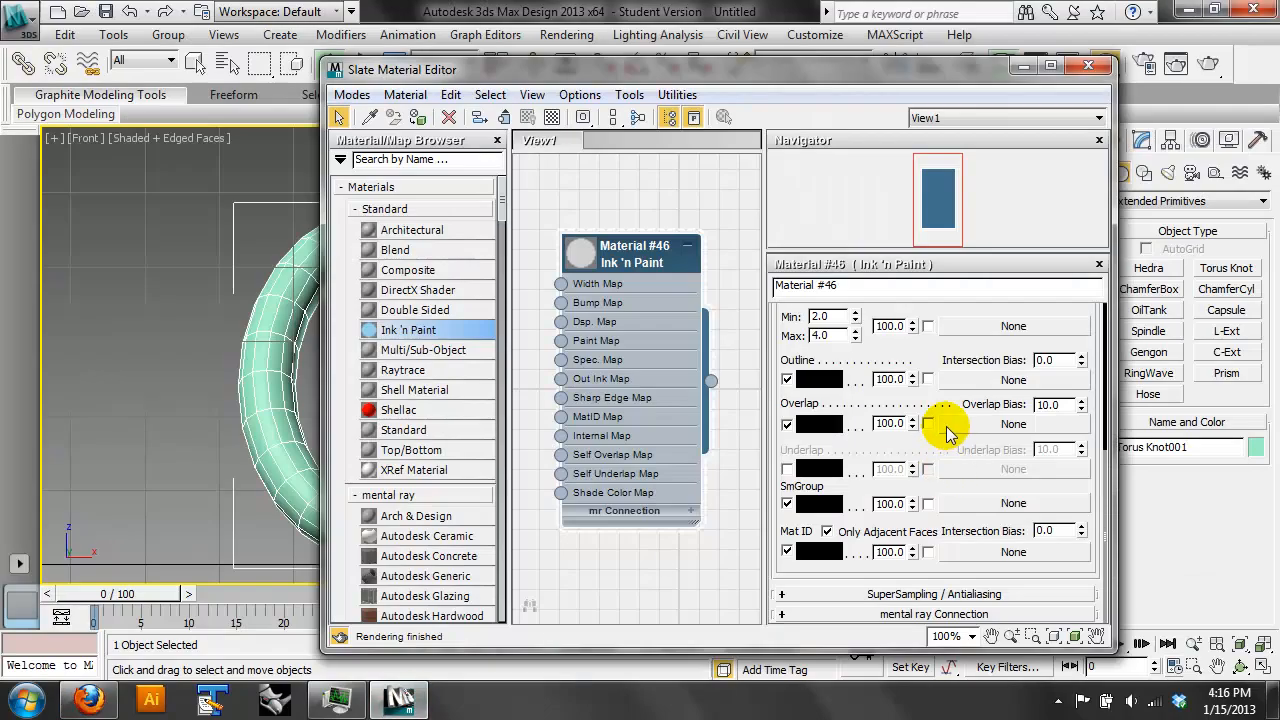
{"action": "scroll", "coordinate": [944, 390], "scroll_direction": "up", "scroll_amount": 7}
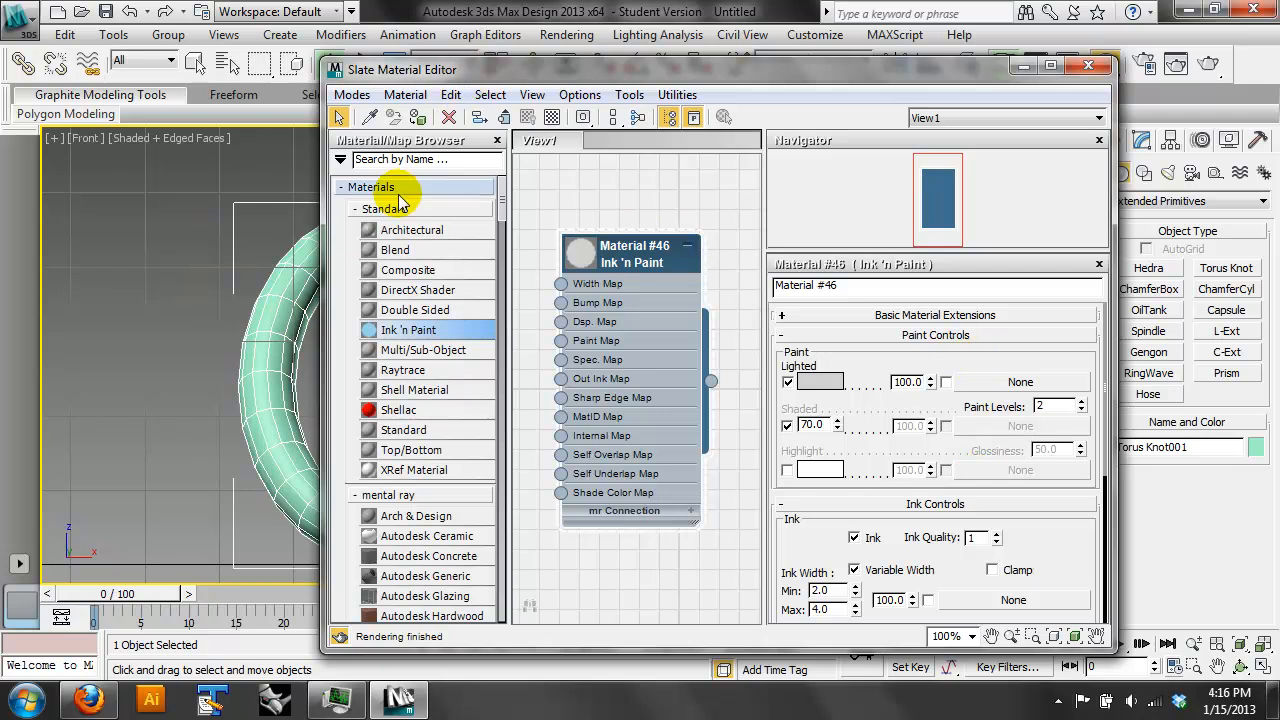
- Assign the Ink 'n Paint material to the torus knot and render the front view
{"action": "left_click", "coordinate": [420, 117]}
{"action": "mouse_move", "coordinate": [440, 69]}
{"action": "left_mouse_down"}
{"action": "mouse_move", "coordinate": [905, 128]}
{"action": "mouse_move", "coordinate": [624, 147]}
{"action": "mouse_move", "coordinate": [726, 151]}
{"action": "left_mouse_up"}
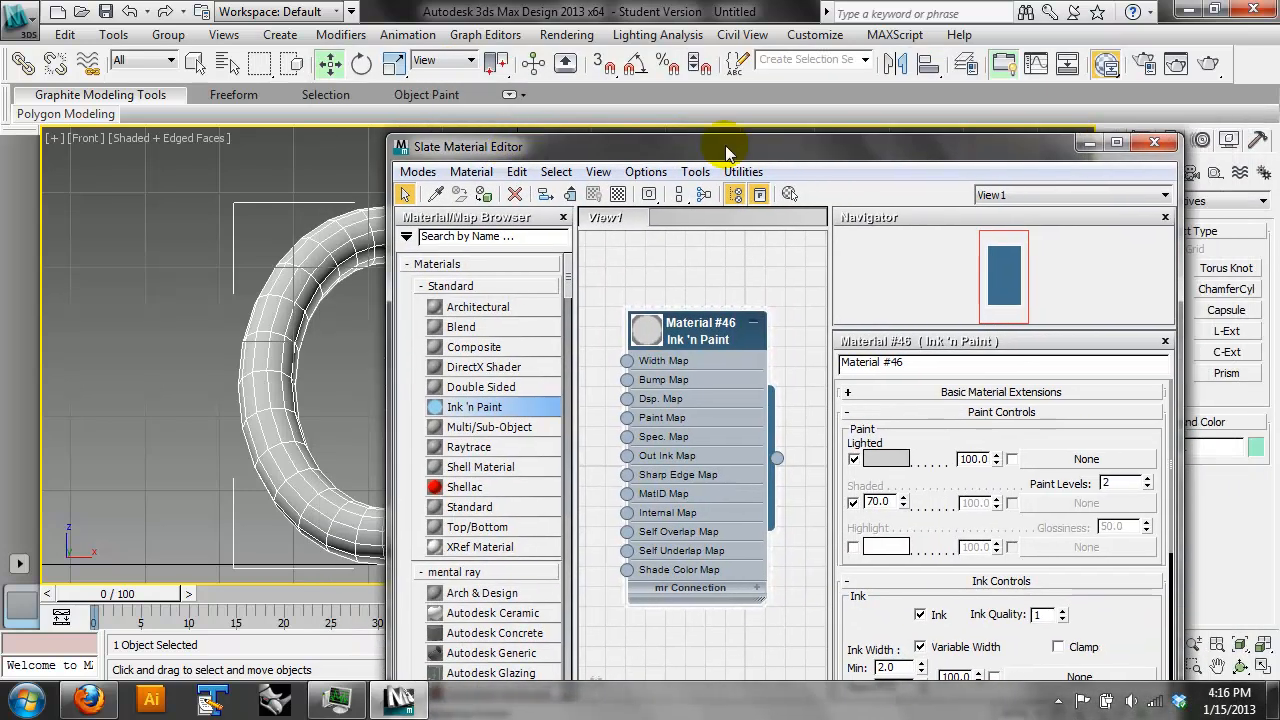
{"action": "left_click", "coordinate": [1087, 146]}
{"action": "left_click", "coordinate": [1208, 66]}
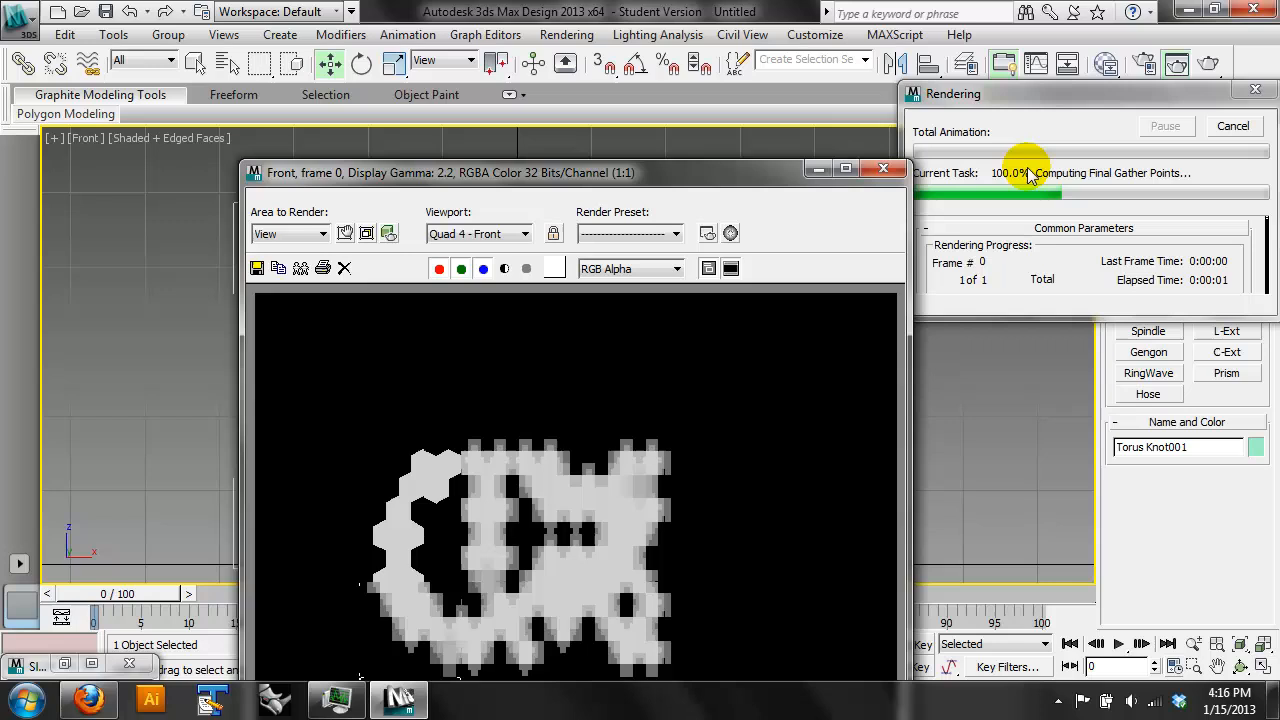
{"action": "left_click_drag", "start_coordinate": [737, 165], "coordinate": [729, 68]}
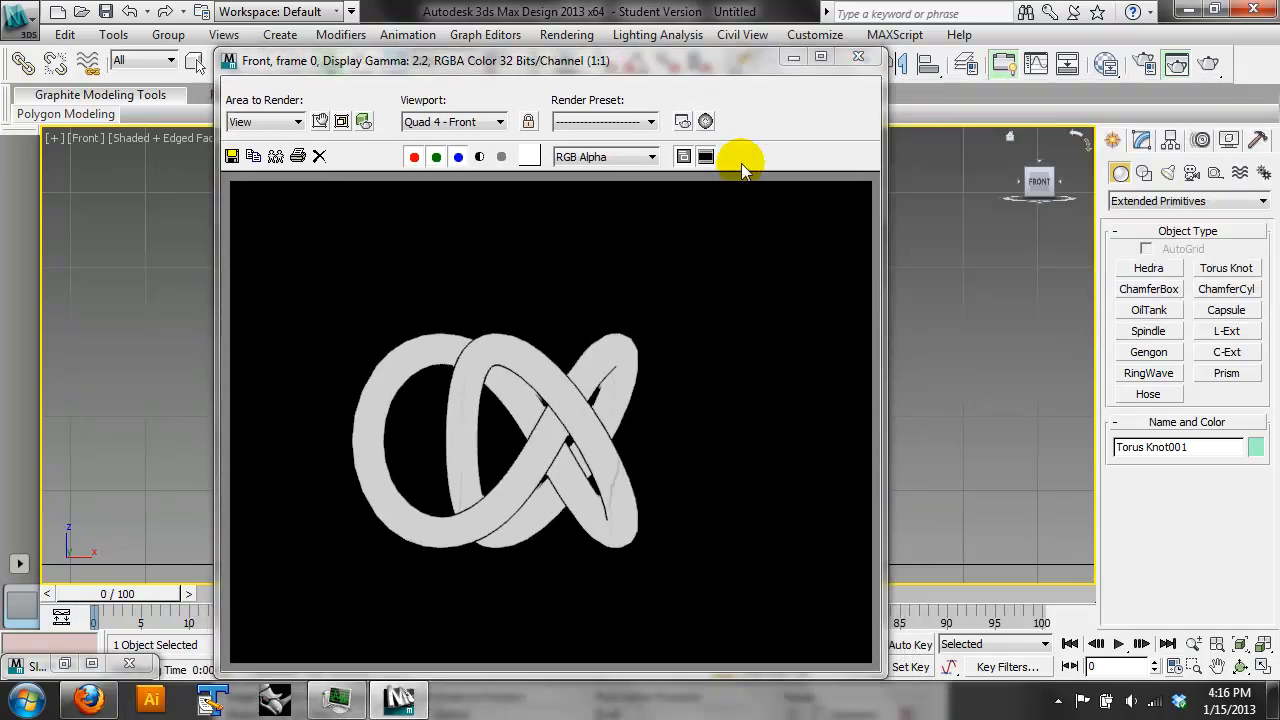
{"action": "left_click", "coordinate": [858, 56]}
- Turn off variable width in the material's ink controls and set the minimum ink width to 1.0
{"action": "left_click", "coordinate": [1106, 63]}
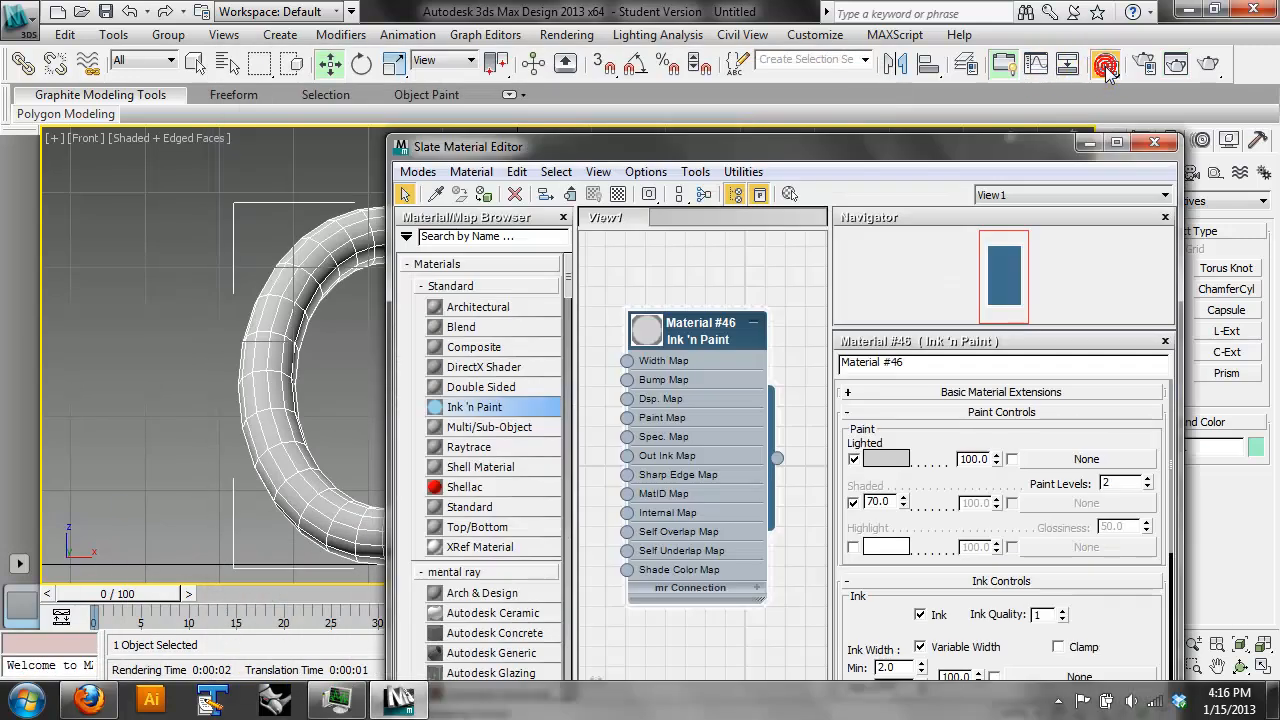
{"action": "left_click_drag", "start_coordinate": [890, 148], "coordinate": [820, 46]}
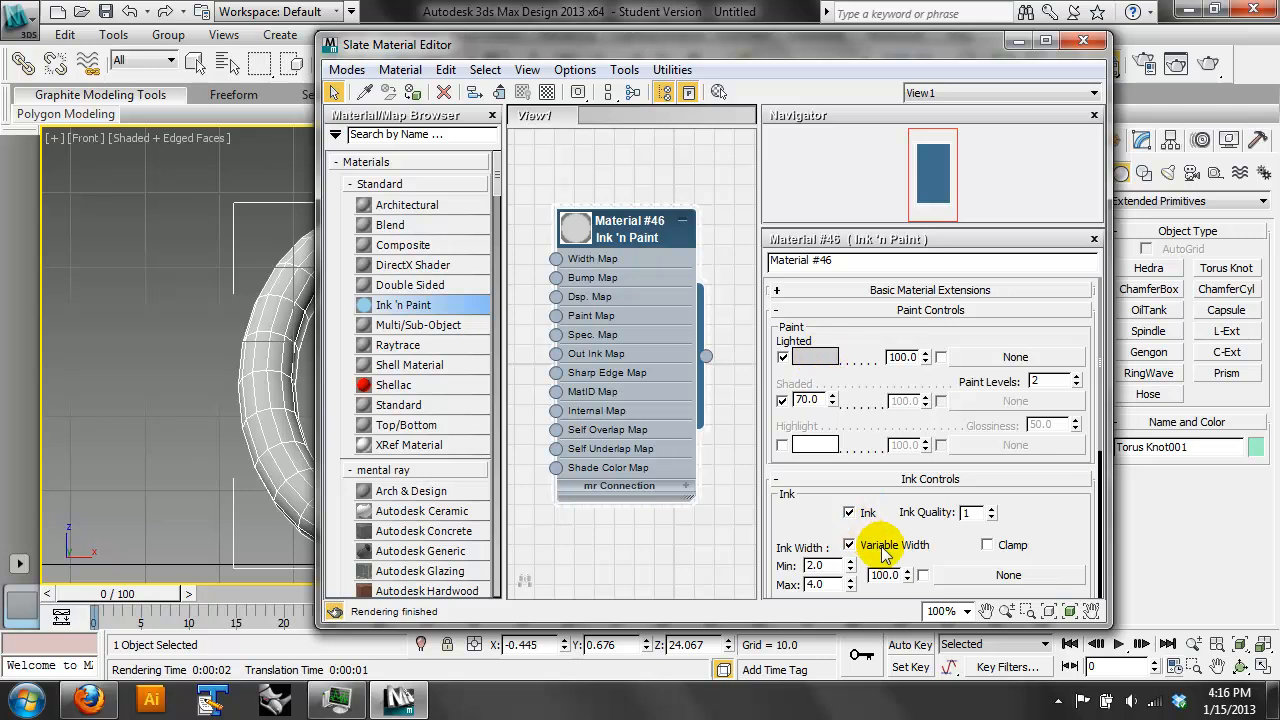
{"action": "left_click_drag", "start_coordinate": [945, 541], "coordinate": [962, 479]}
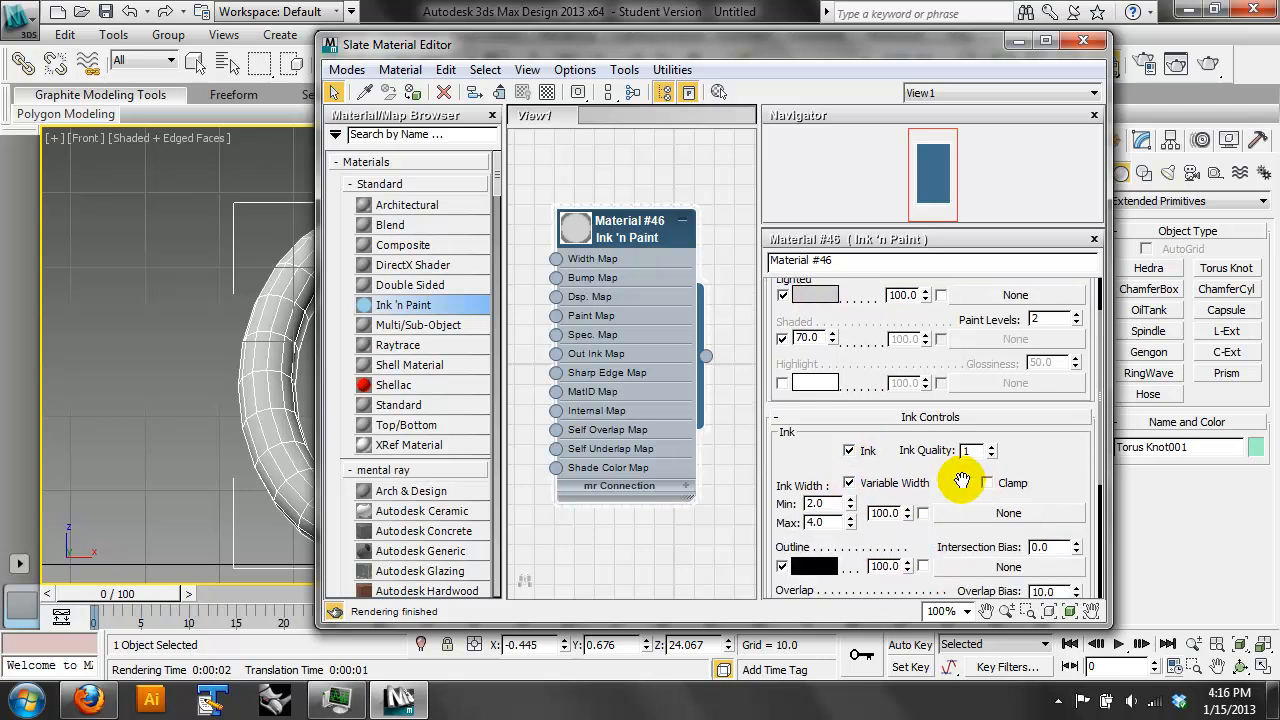
{"action": "left_click", "coordinate": [849, 483]}
{"action": "left_click_drag", "start_coordinate": [819, 497], "coordinate": [753, 490]}
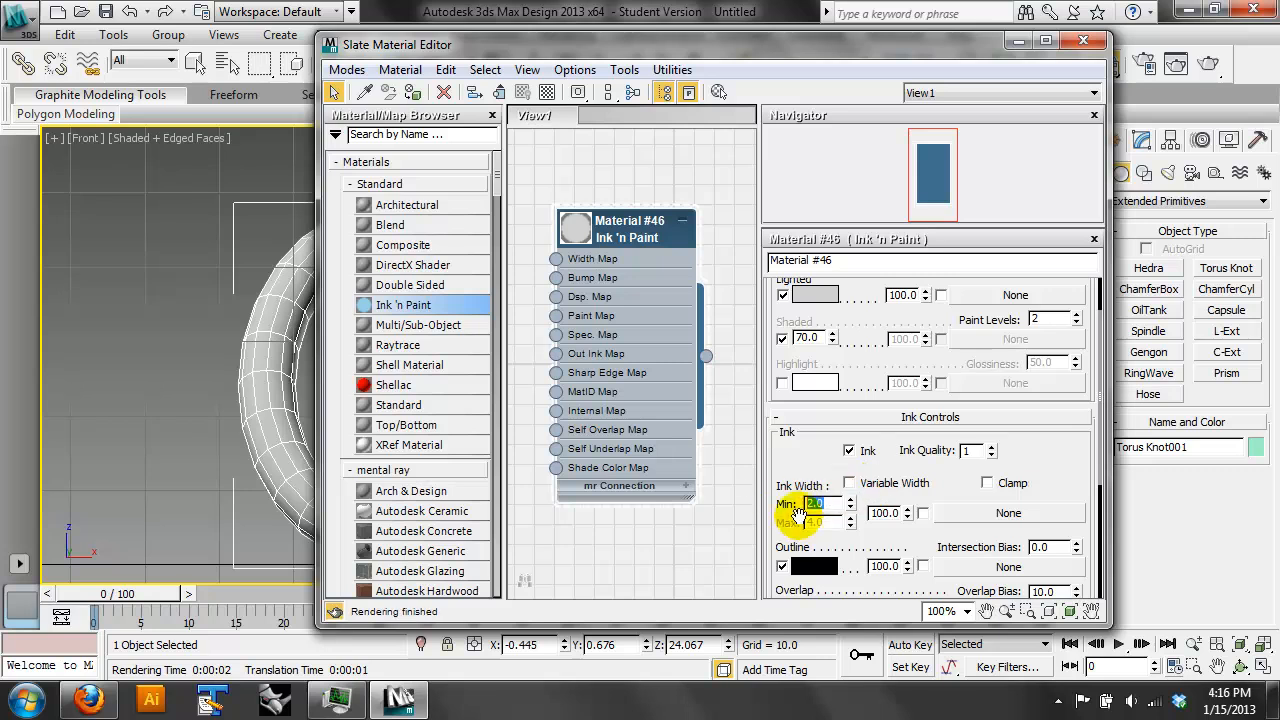
{"action": "type", "text": "1"}
{"action": "key", "text": "Return"}
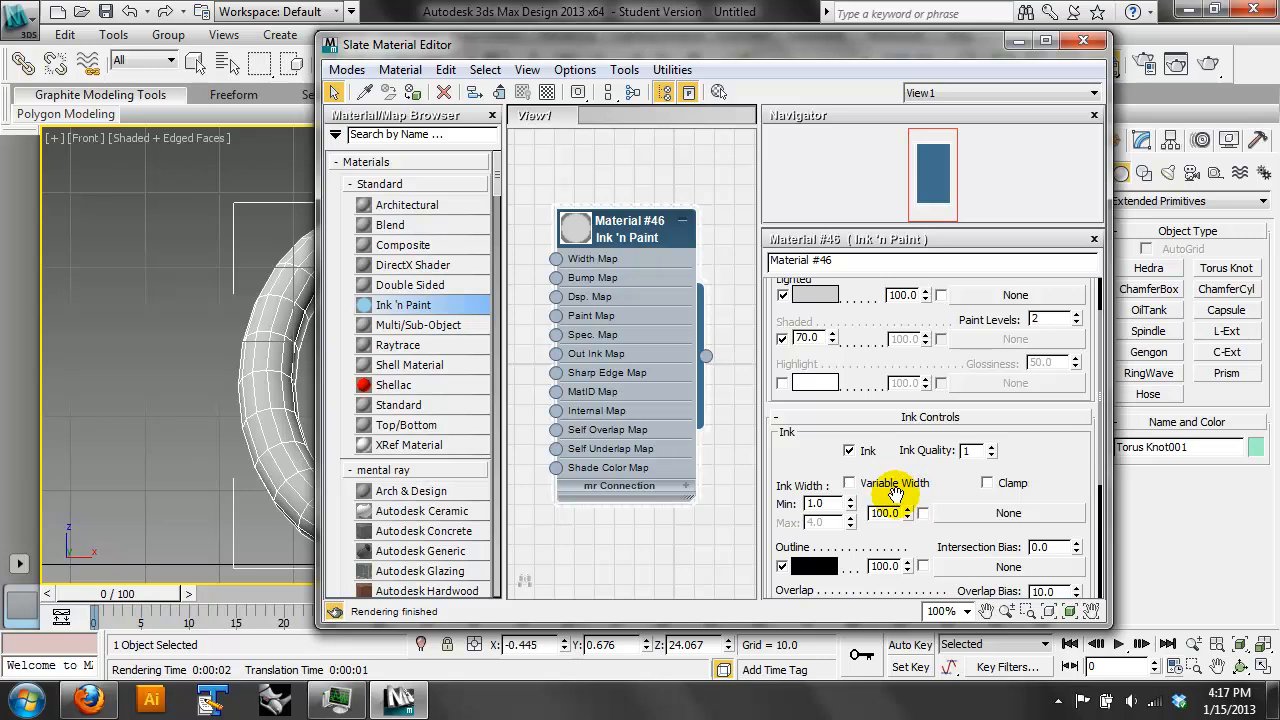
{"action": "left_click_drag", "start_coordinate": [958, 495], "coordinate": [978, 359]}
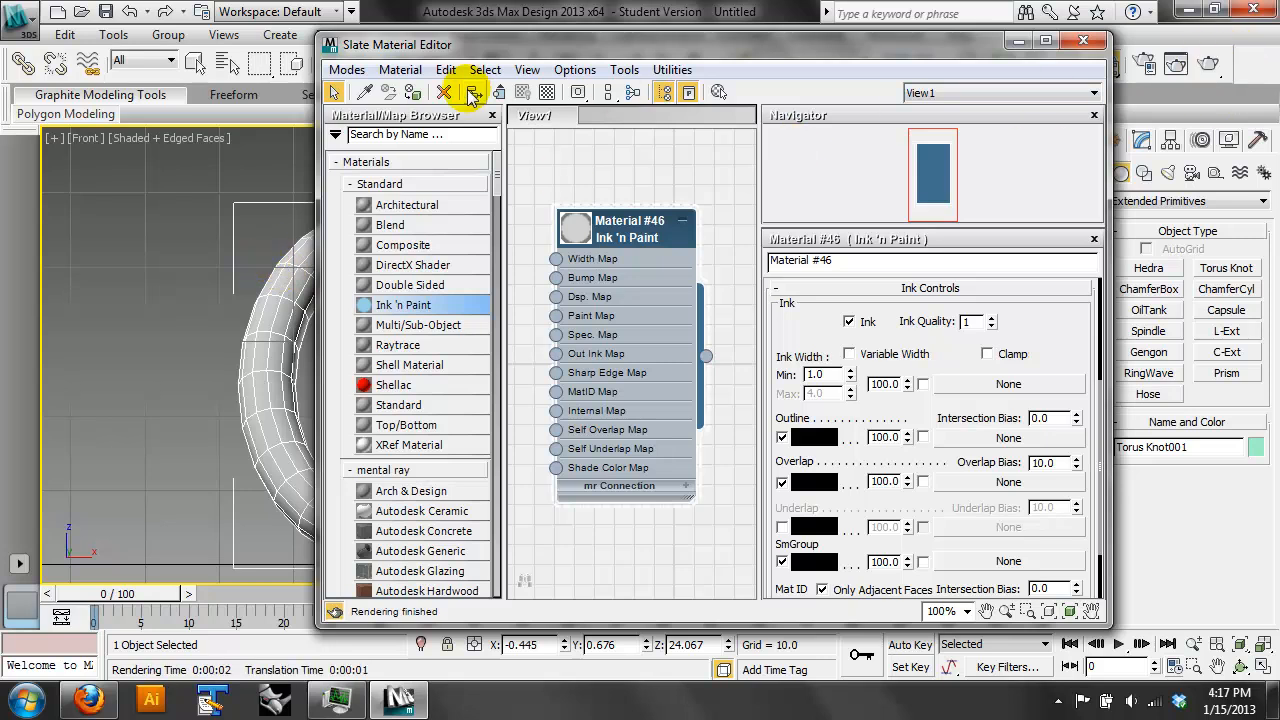
- Render the front view again to check the thinner ink lines, and close the rendered image
{"action": "left_click", "coordinate": [1018, 41]}
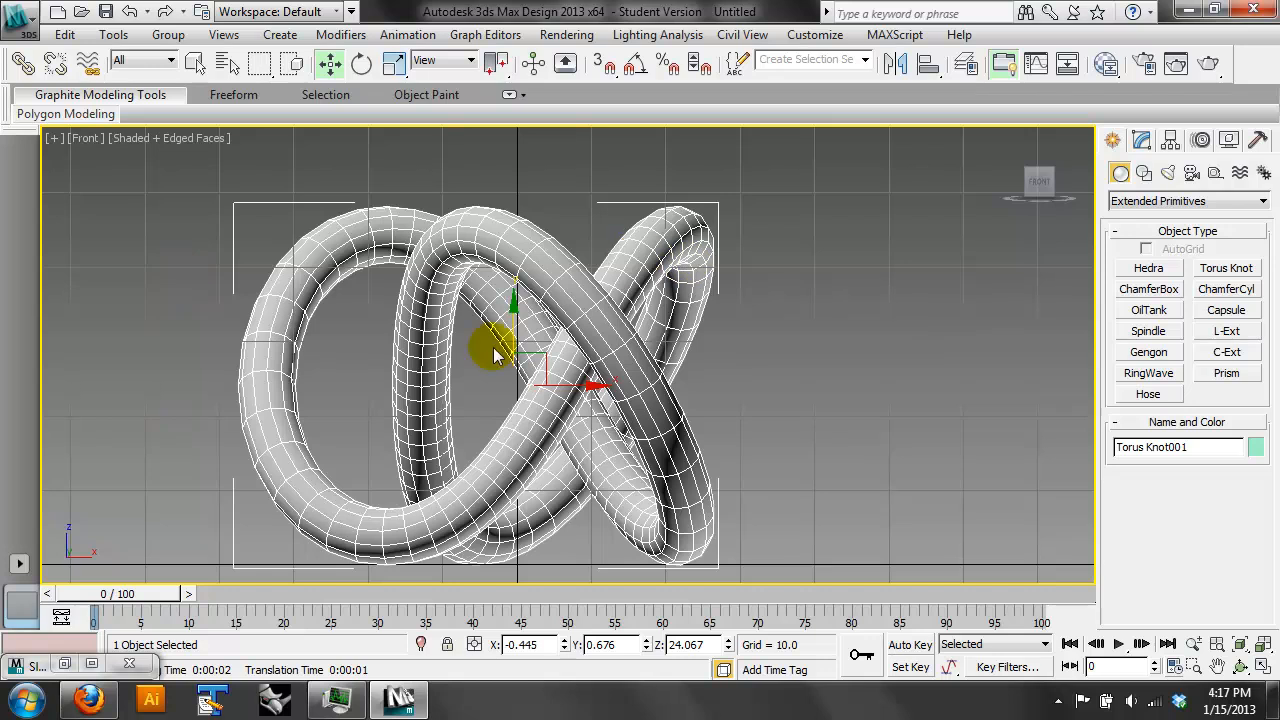
{"action": "left_click", "coordinate": [1209, 63]}
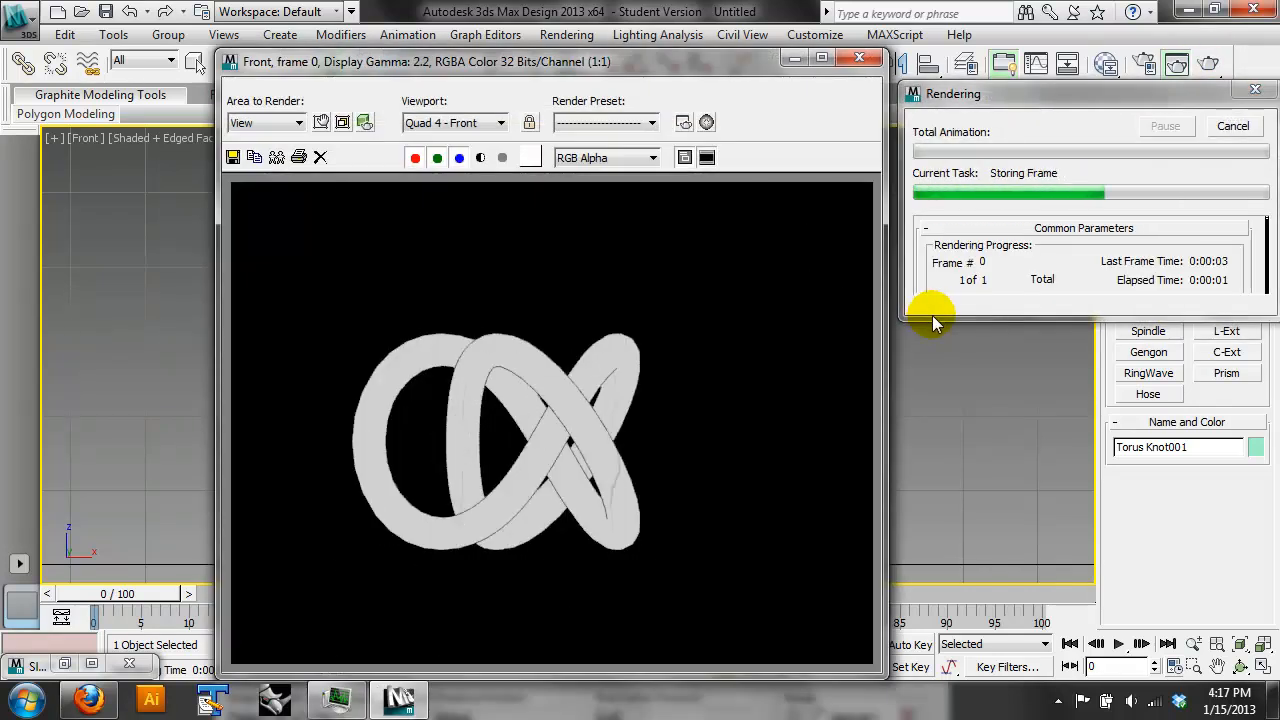
{"action": "left_click", "coordinate": [859, 57]}
- Switch to an angled perspective view of the whole torus knot, render it, and close the rendered image
{"action": "key", "text": "p"}
{"action": "left_click", "coordinate": [1240, 645]}
{"action": "left_click", "coordinate": [1241, 667]}
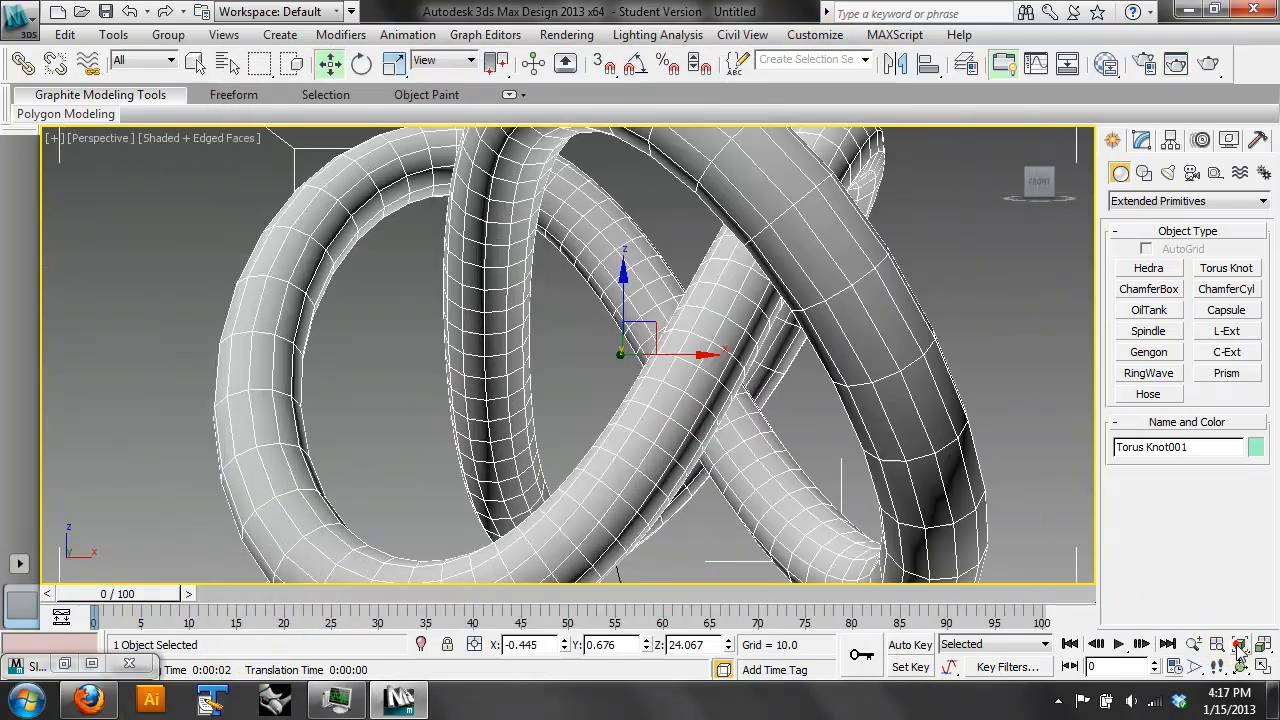
{"action": "left_click_drag", "start_coordinate": [621, 305], "coordinate": [563, 371]}
{"action": "scroll", "coordinate": [737, 371], "scroll_direction": "down", "scroll_amount": 5}
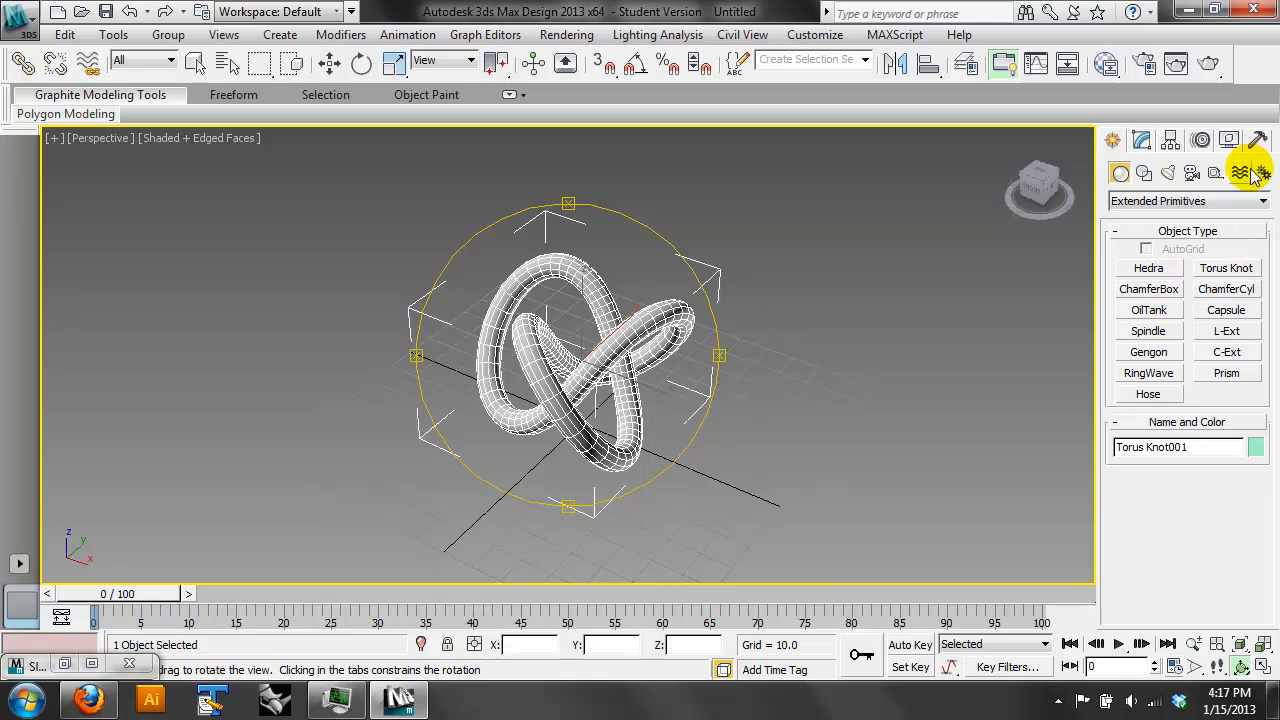
{"action": "left_click", "coordinate": [1208, 64]}
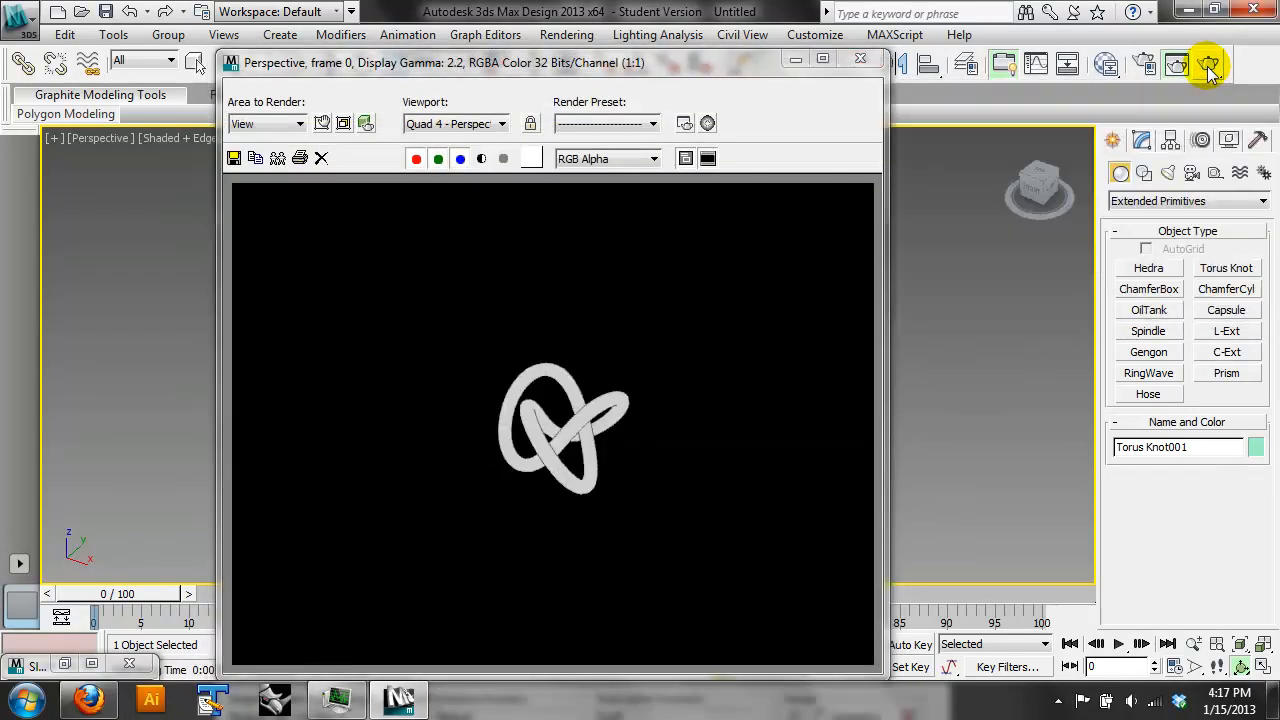
{"action": "left_click", "coordinate": [862, 59]}
- Place a target camera in the Top view, diagonally in front of the torus knot and aimed at its centre
{"action": "left_click", "coordinate": [633, 357]}
{"action": "scroll", "coordinate": [632, 354], "scroll_direction": "up", "scroll_amount": 3}
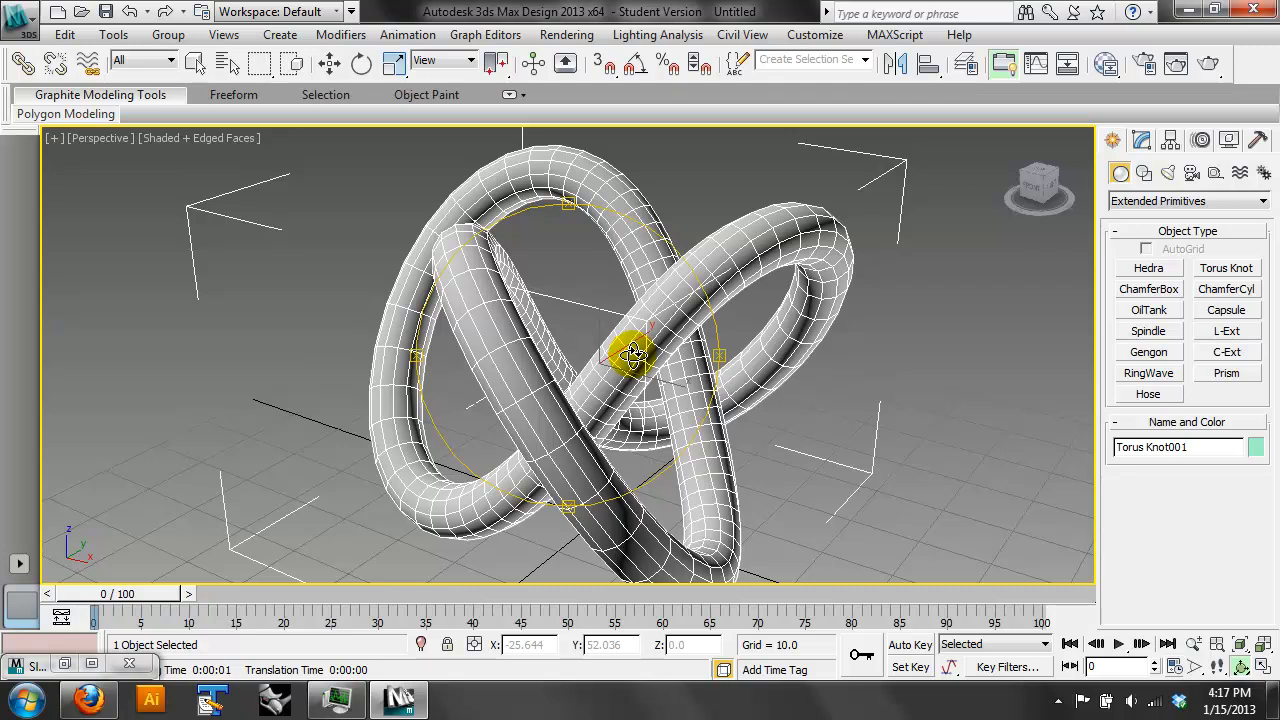
{"action": "key", "text": "t"}
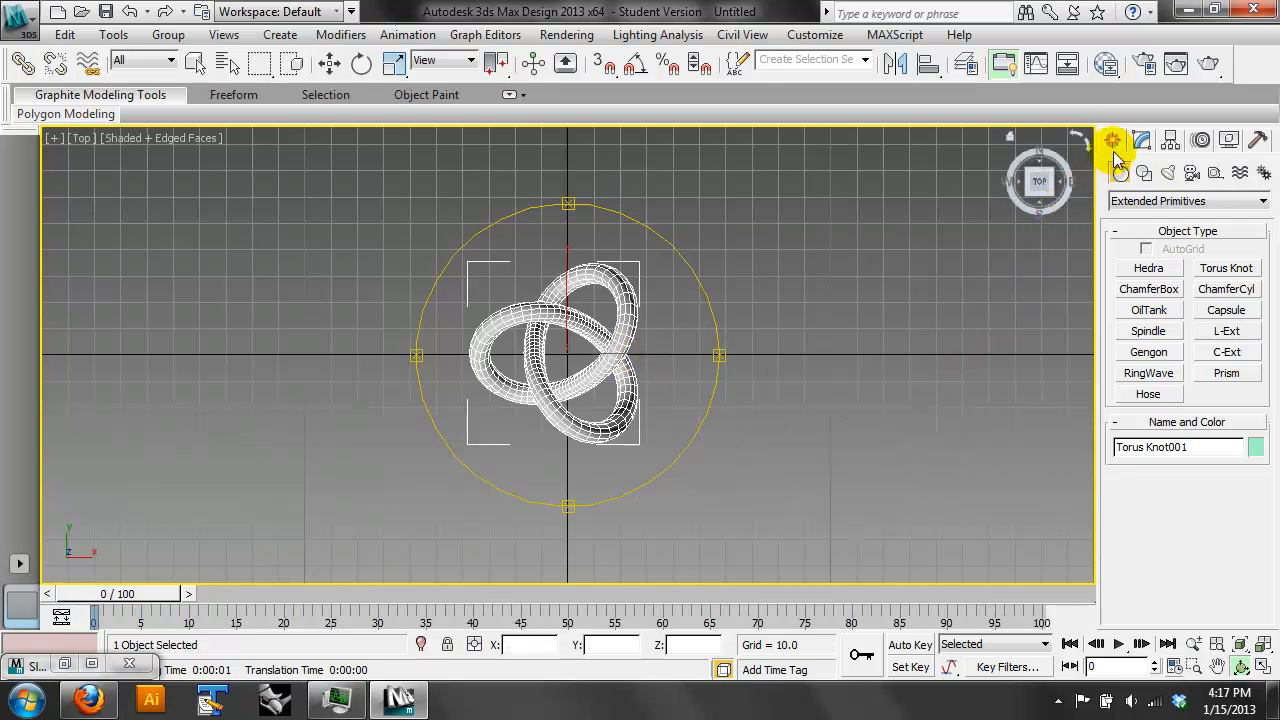
{"action": "left_click", "coordinate": [1190, 175]}
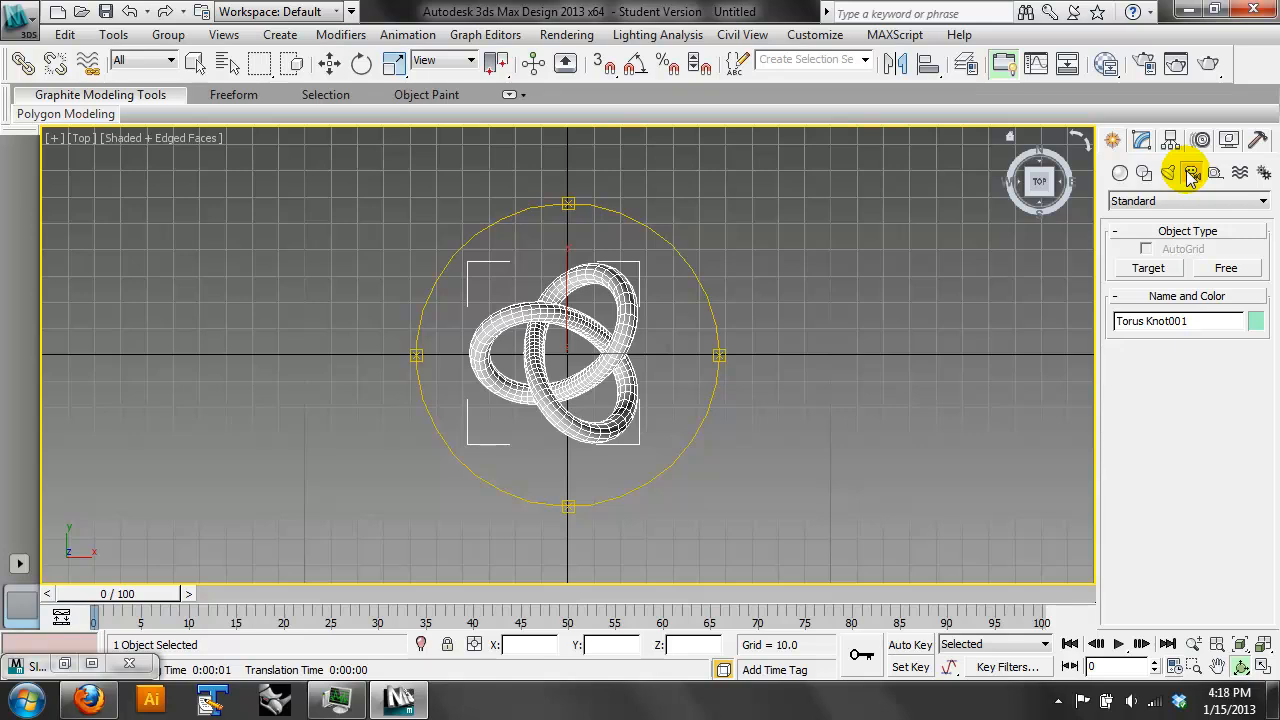
{"action": "left_click", "coordinate": [1150, 268]}
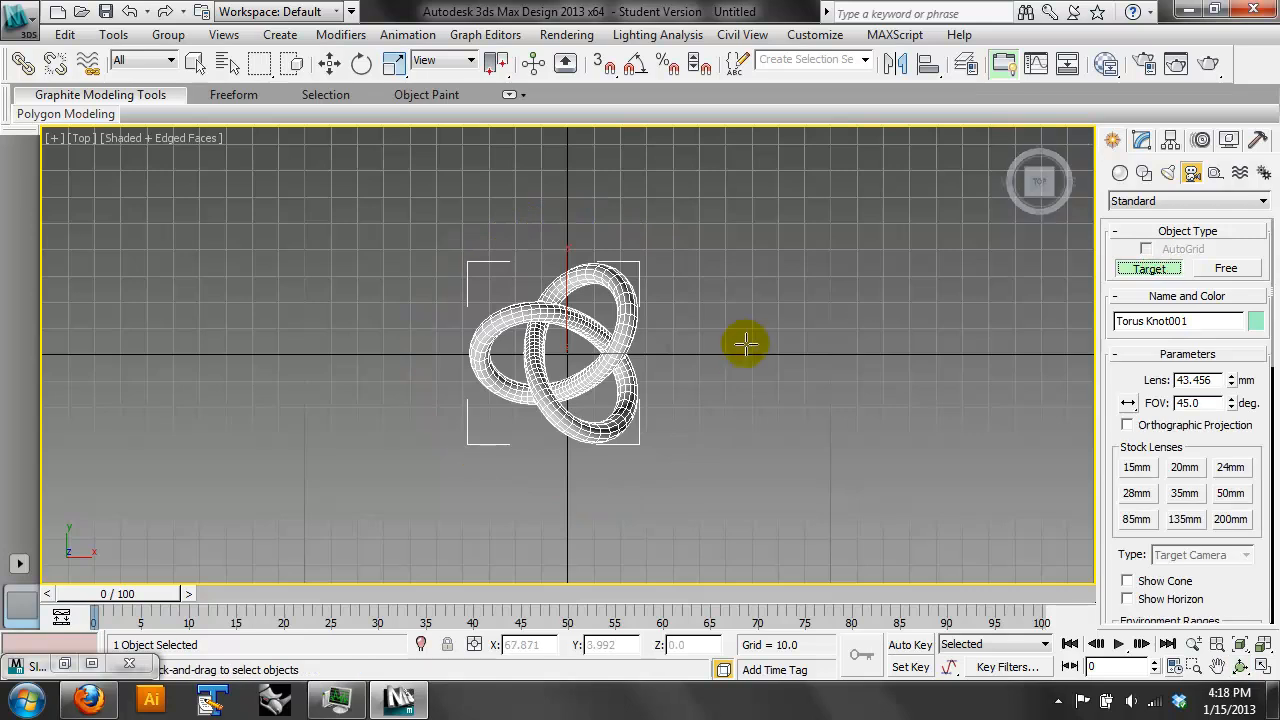
{"action": "scroll", "coordinate": [811, 376], "scroll_direction": "down", "scroll_amount": 3}
{"action": "scroll", "coordinate": [799, 321], "scroll_direction": "down", "scroll_amount": 5}
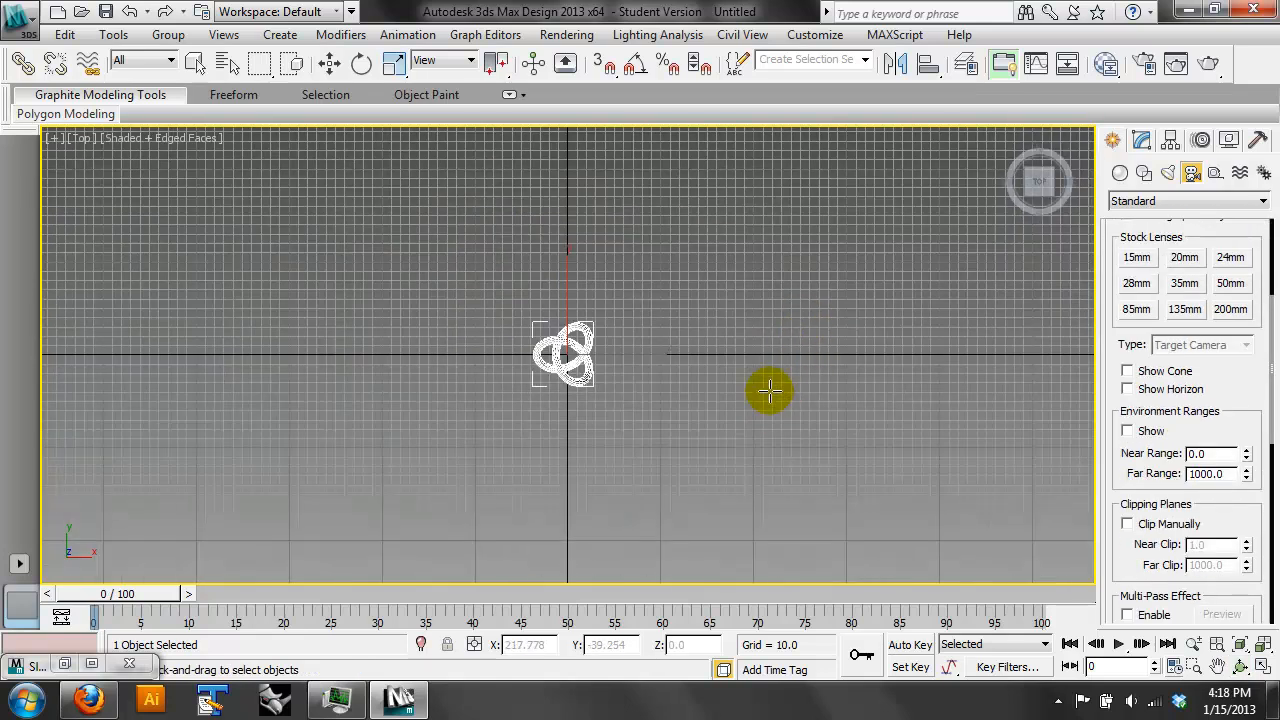
{"action": "scroll", "coordinate": [770, 391], "scroll_direction": "down", "scroll_amount": 2}
{"action": "scroll", "coordinate": [1234, 357], "scroll_direction": "up", "scroll_amount": 6}
{"action": "scroll", "coordinate": [1219, 550], "scroll_direction": "up", "scroll_amount": 1}
{"action": "left_click_drag", "start_coordinate": [693, 483], "coordinate": [563, 350]}
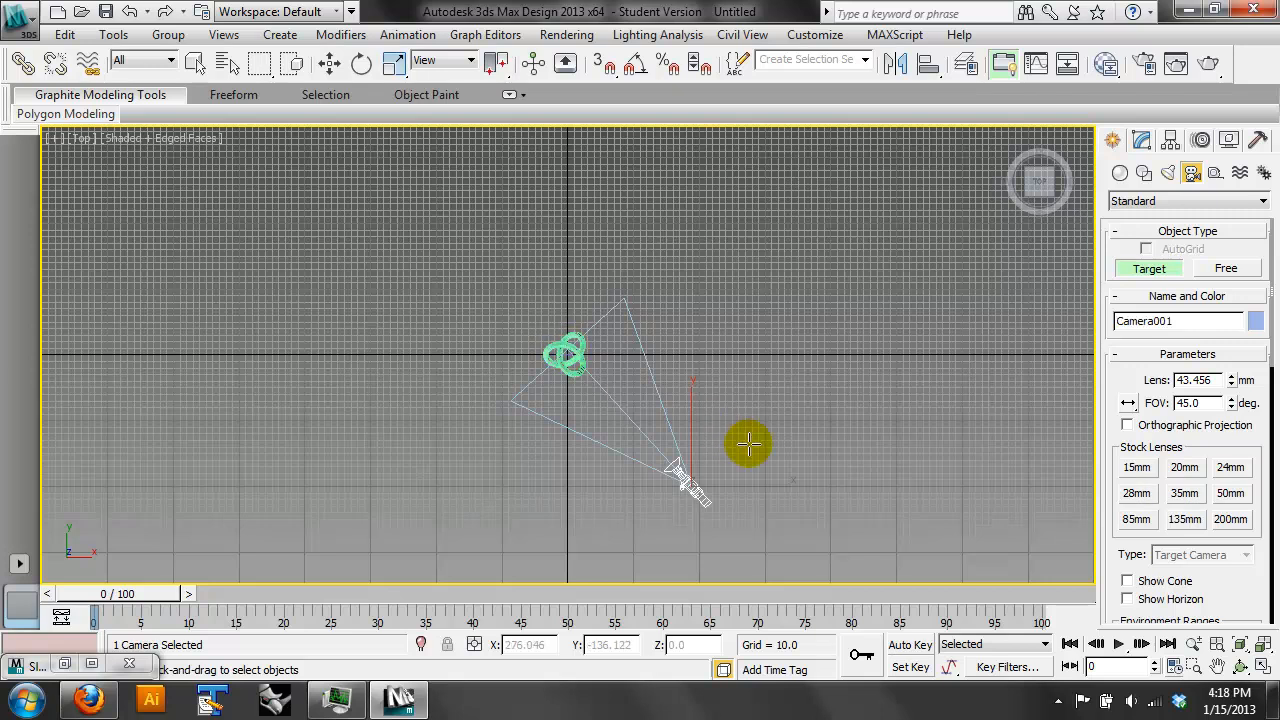
- Show all four viewports and change the Front viewport to the Camera001 view
{"action": "left_click", "coordinate": [1262, 665]}
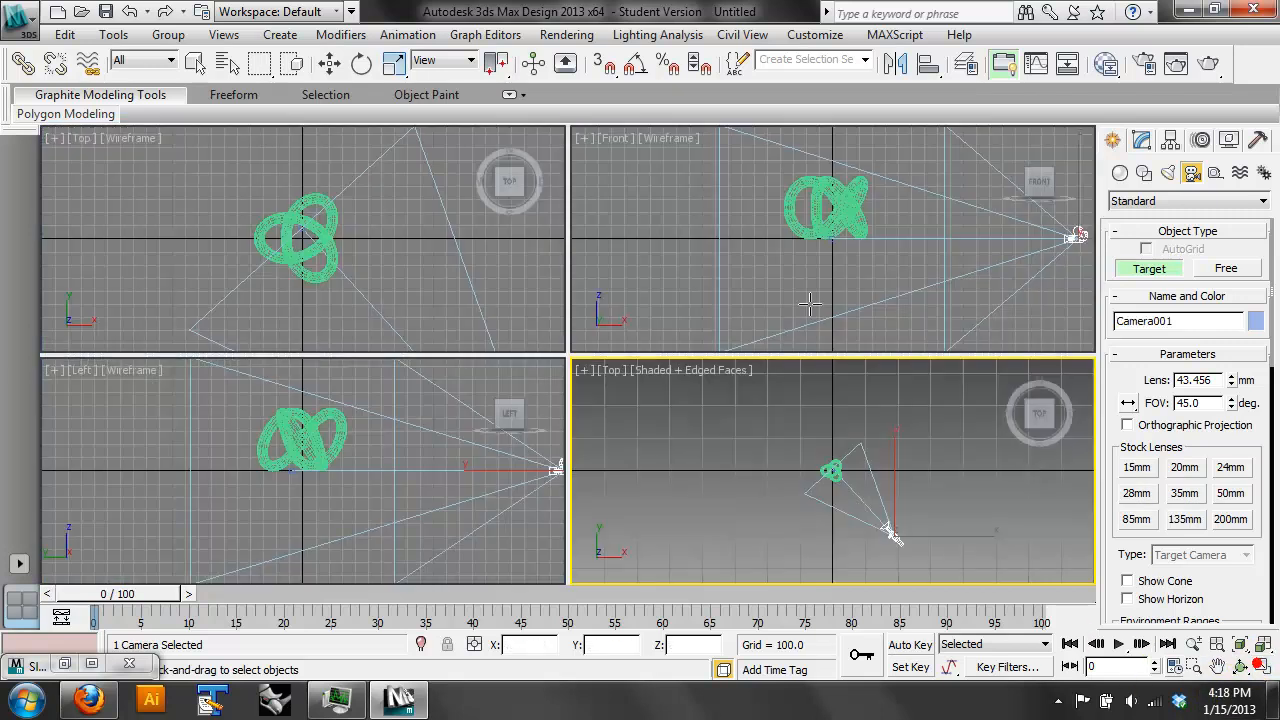
{"action": "key", "text": "w"}
{"action": "left_click", "coordinate": [614, 139]}
{"action": "right_click", "coordinate": [614, 138]}
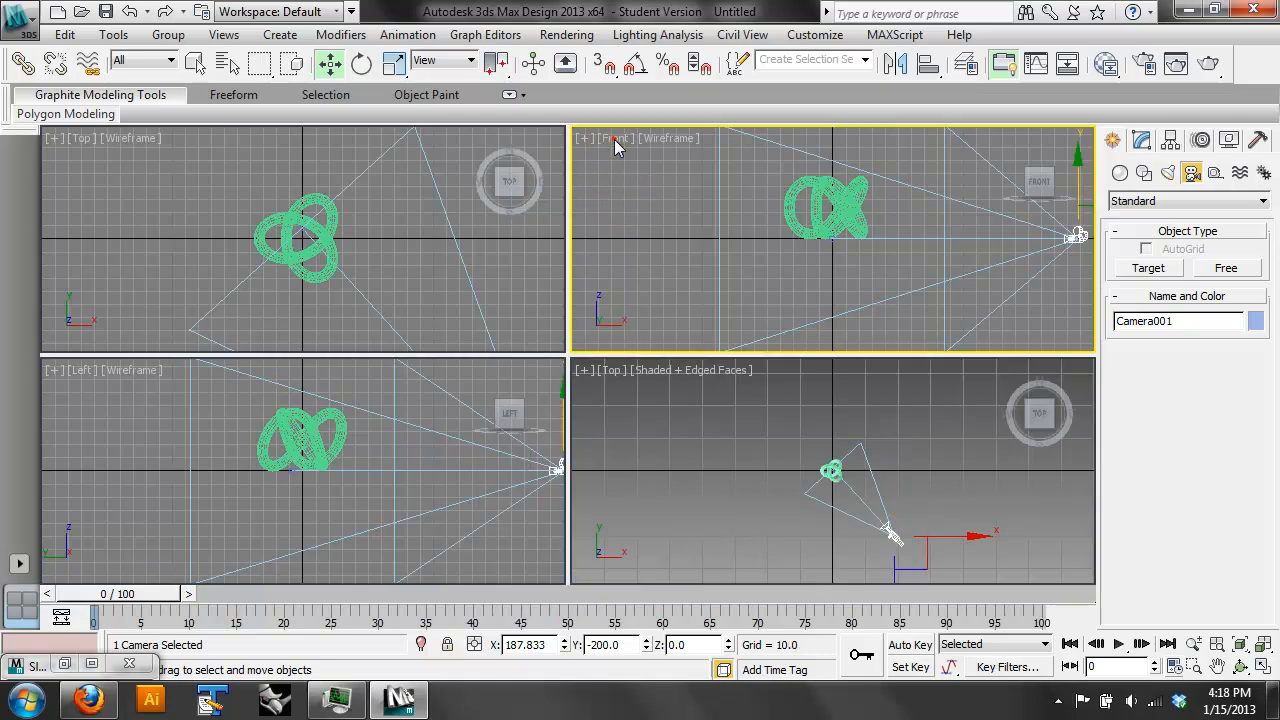
{"action": "left_click", "coordinate": [789, 204]}
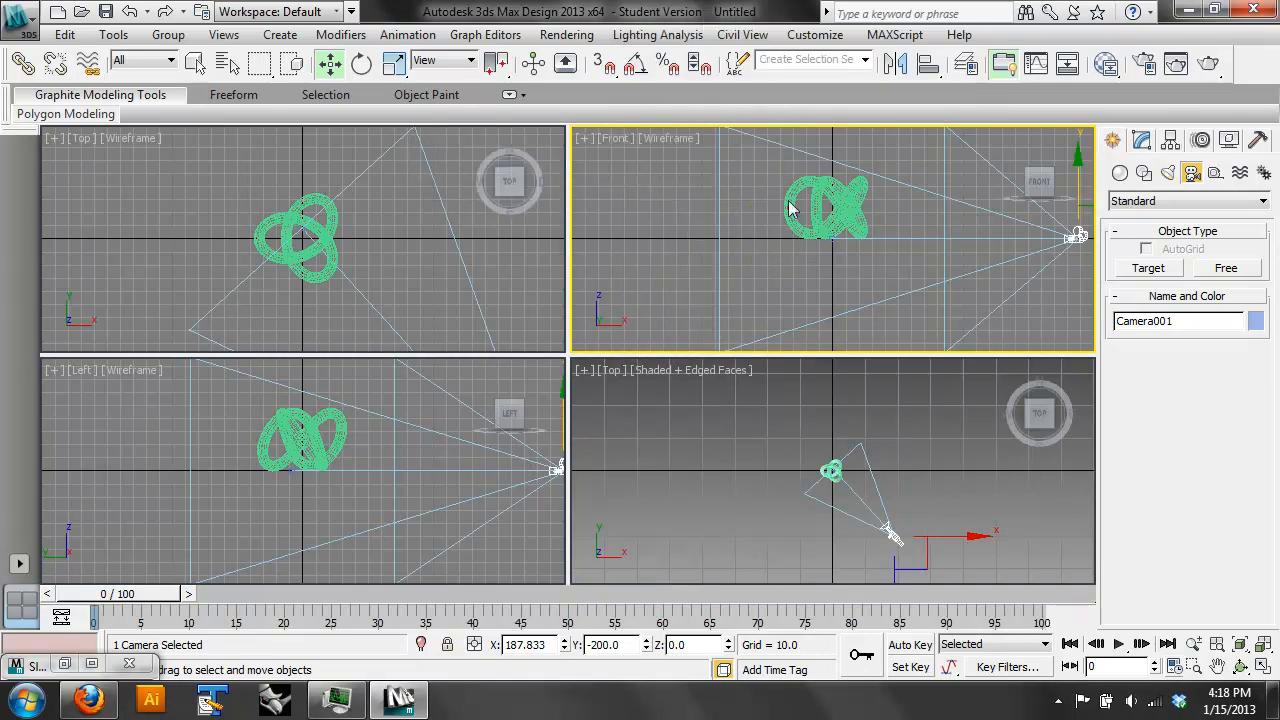
{"action": "left_click", "coordinate": [612, 137]}
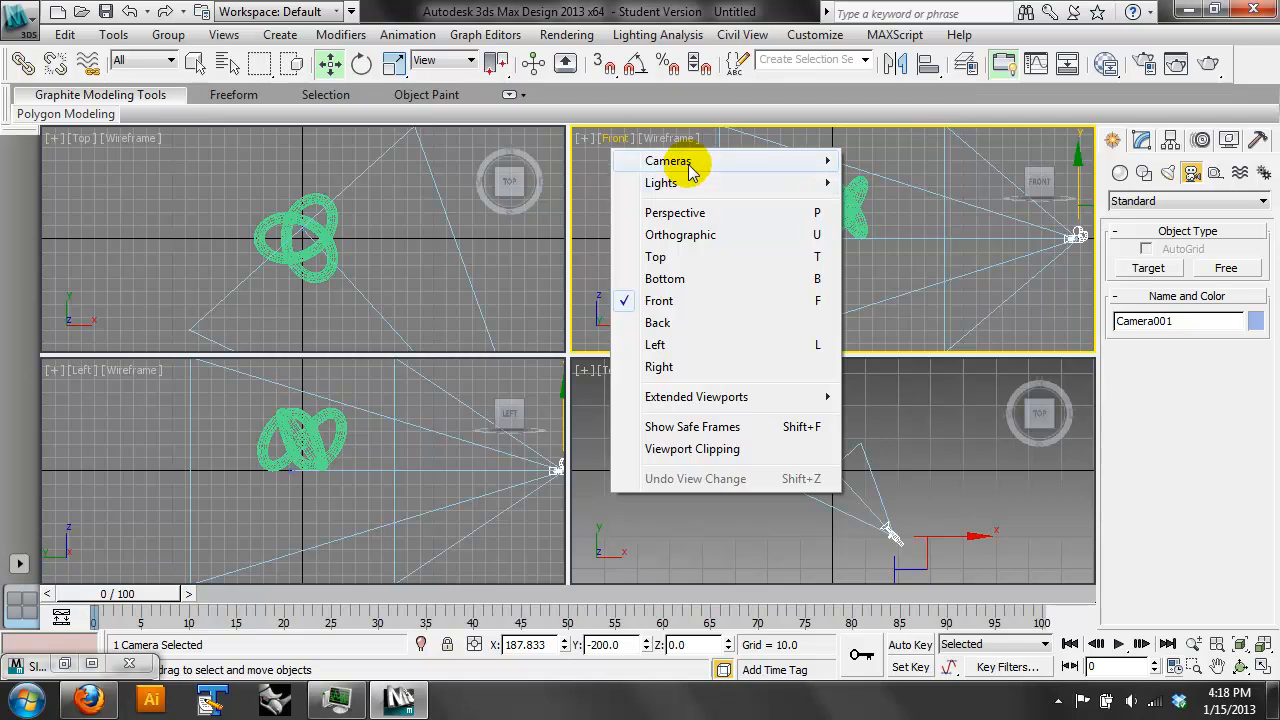
{"action": "mouse_move", "coordinate": [695, 163]}
{"action": "left_click", "coordinate": [963, 163]}
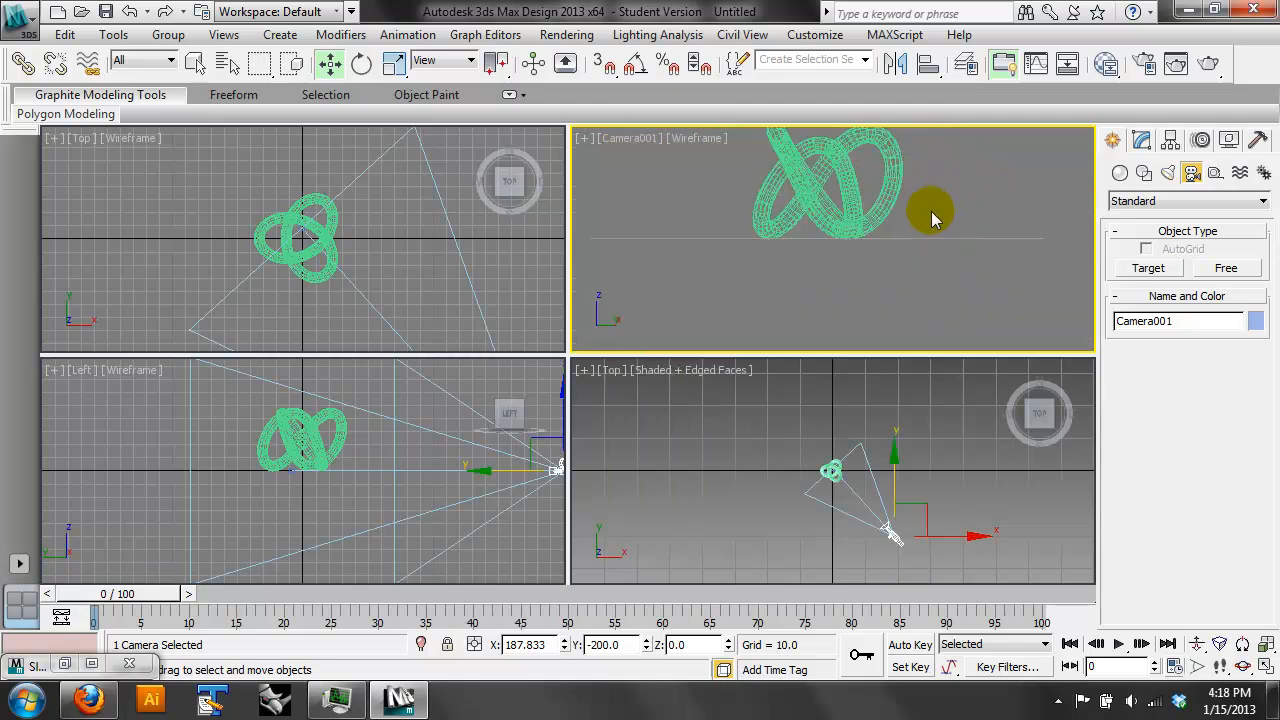
- Raise the camera and orbit it so the whole torus knot is framed at an angle from above
{"action": "middle_click_drag", "start_coordinate": [922, 204], "coordinate": [923, 251]}
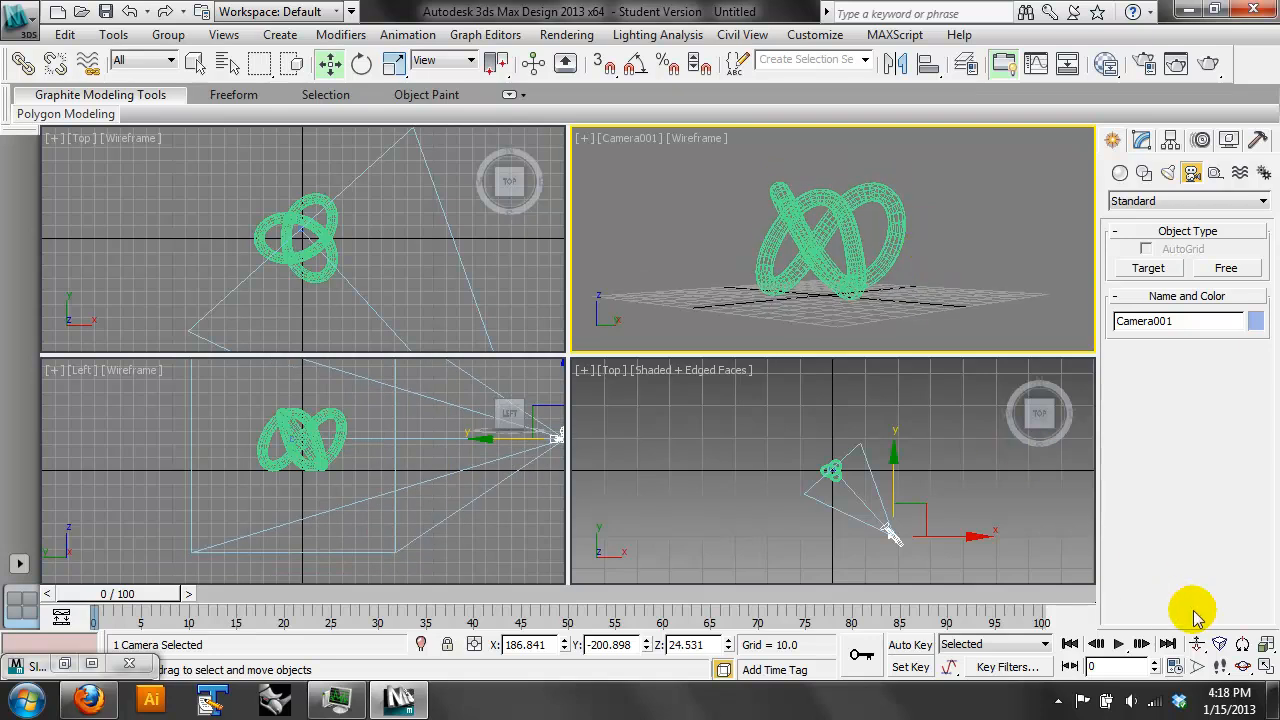
{"action": "left_click", "coordinate": [1250, 668]}
{"action": "left_click_drag", "start_coordinate": [828, 240], "coordinate": [850, 272]}
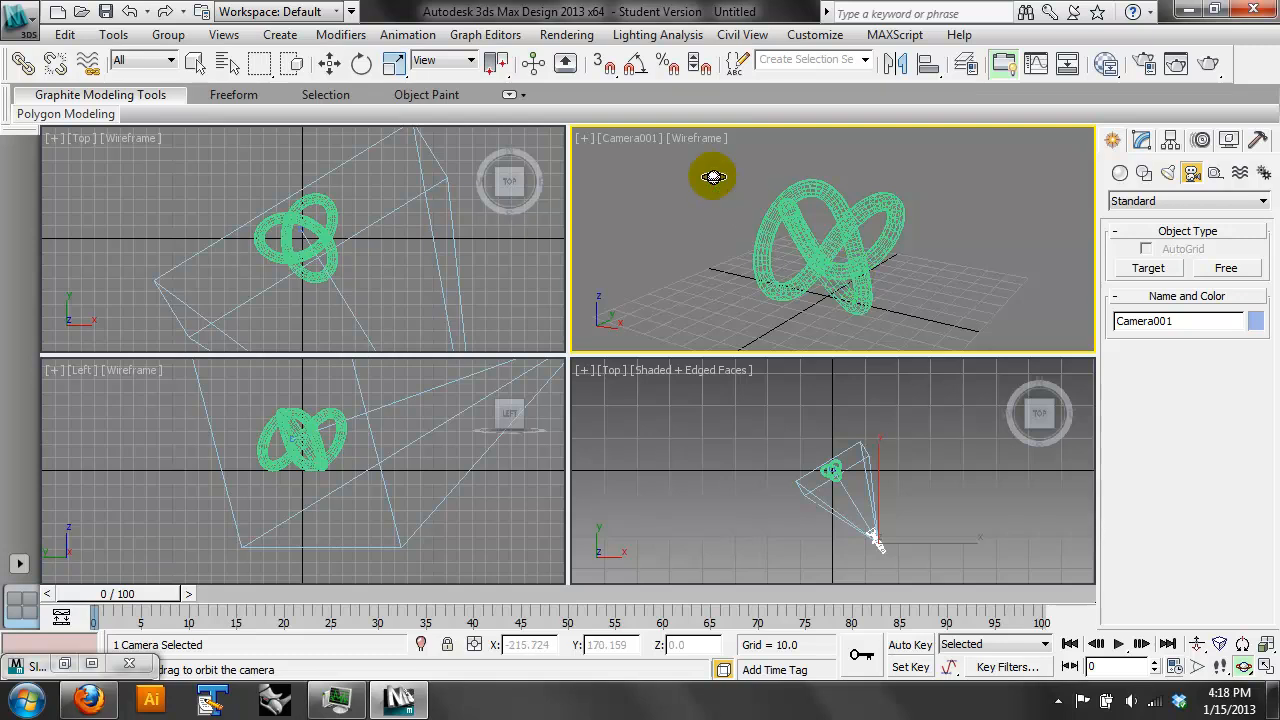
- Change the Camera001 viewport to Orthographic, maximize it, and rotate the view to an angled look at the centred torus knot
{"action": "left_click", "coordinate": [632, 138]}
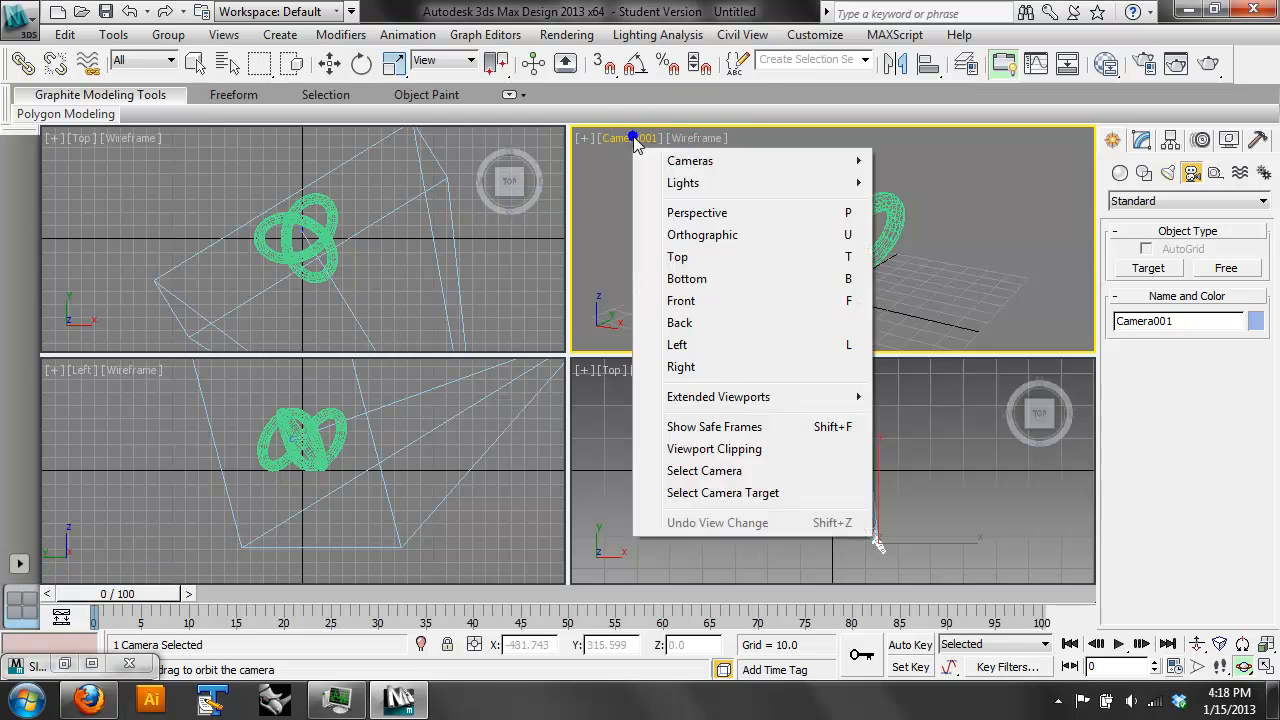
{"action": "left_click", "coordinate": [737, 240]}
{"action": "left_click_drag", "start_coordinate": [903, 240], "coordinate": [906, 238]}
{"action": "left_click_drag", "start_coordinate": [835, 163], "coordinate": [900, 214]}
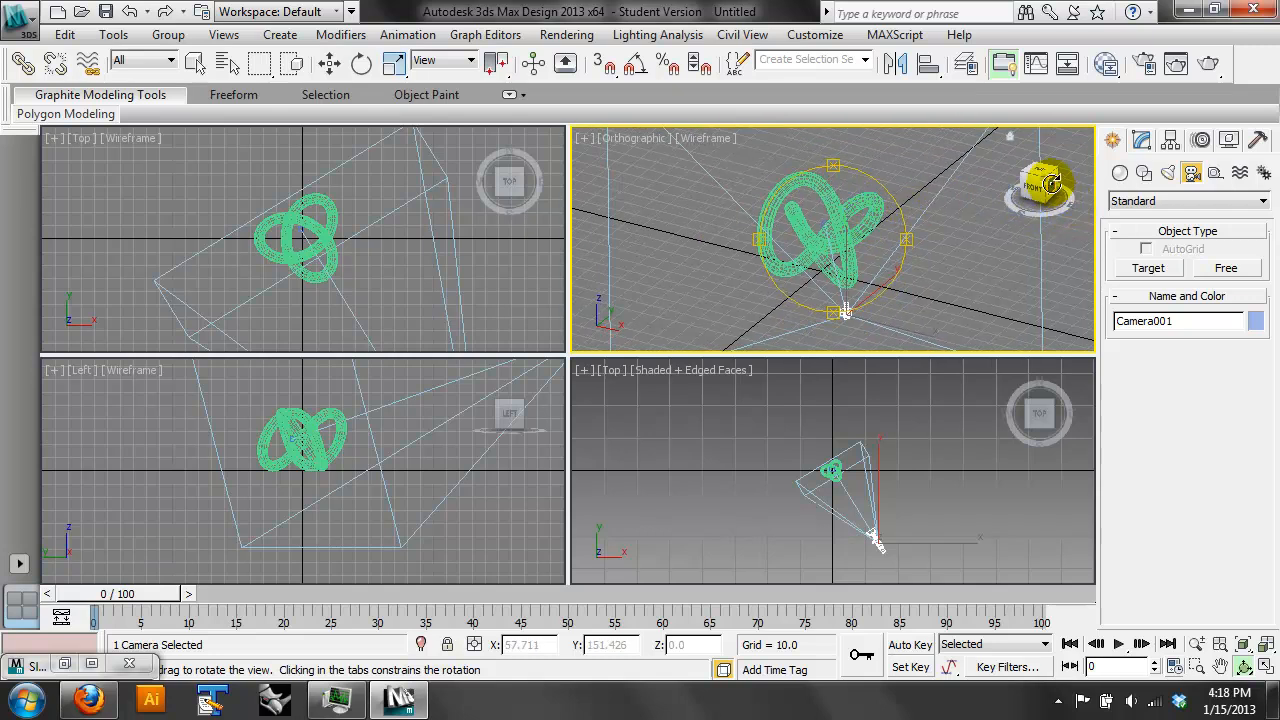
{"action": "left_click_drag", "start_coordinate": [1045, 178], "coordinate": [1022, 188]}
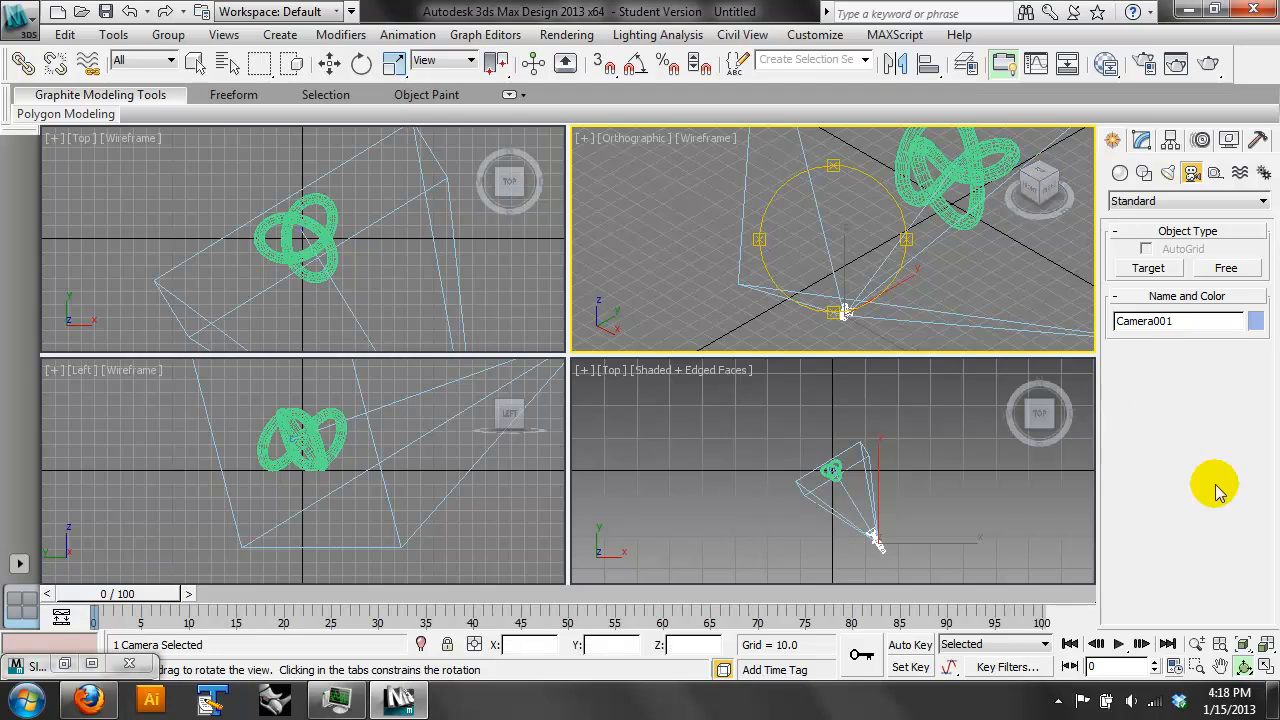
{"action": "left_click", "coordinate": [1266, 666]}
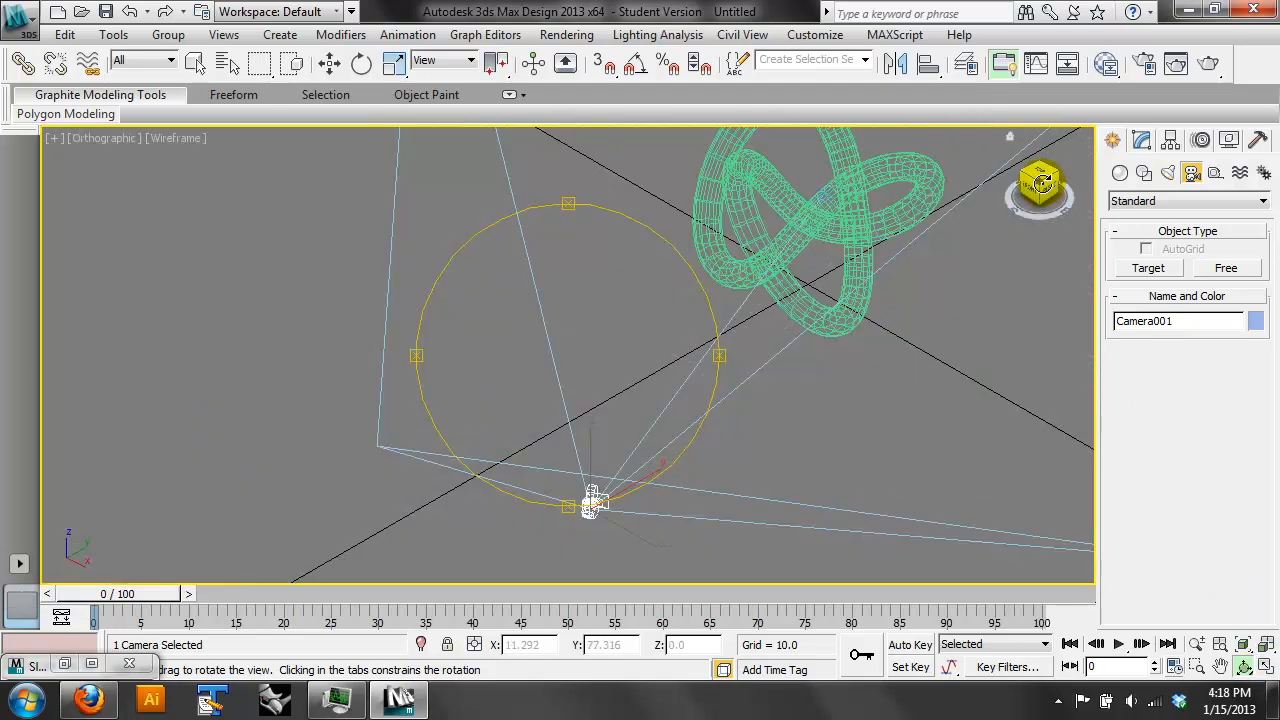
{"action": "left_click_drag", "start_coordinate": [1040, 183], "coordinate": [711, 336]}
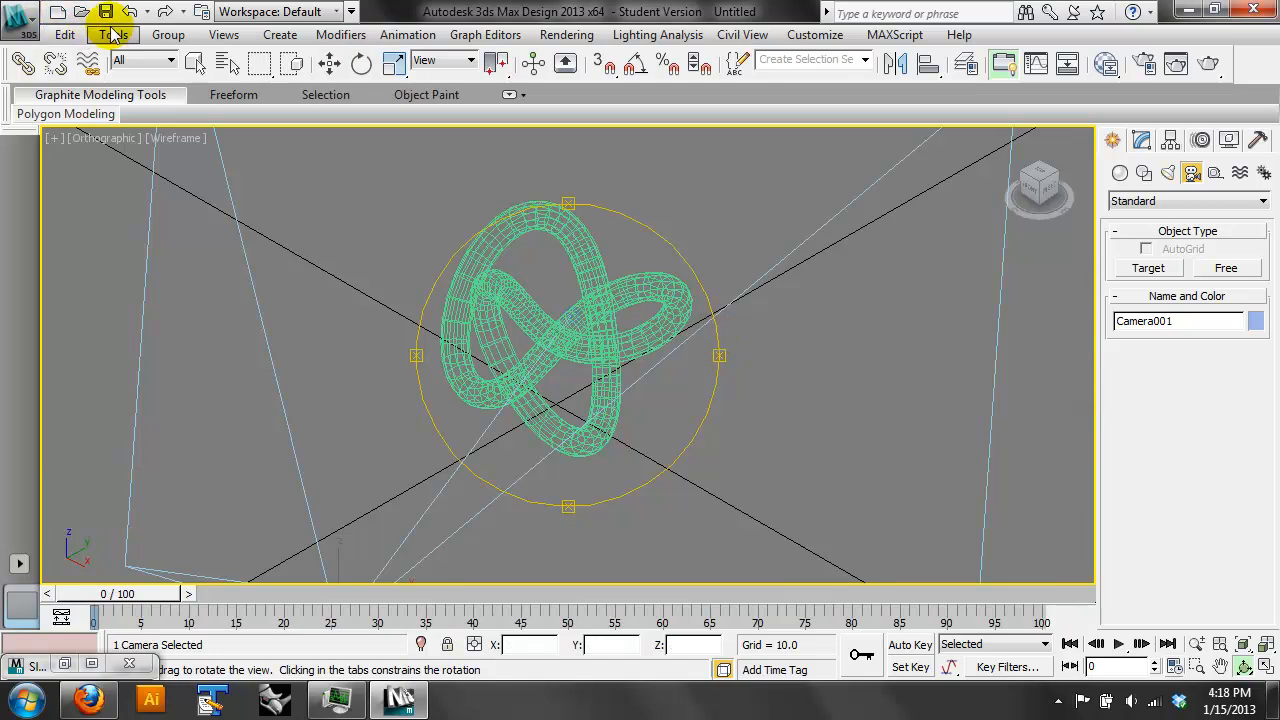
{"action": "left_click", "coordinate": [224, 35]}
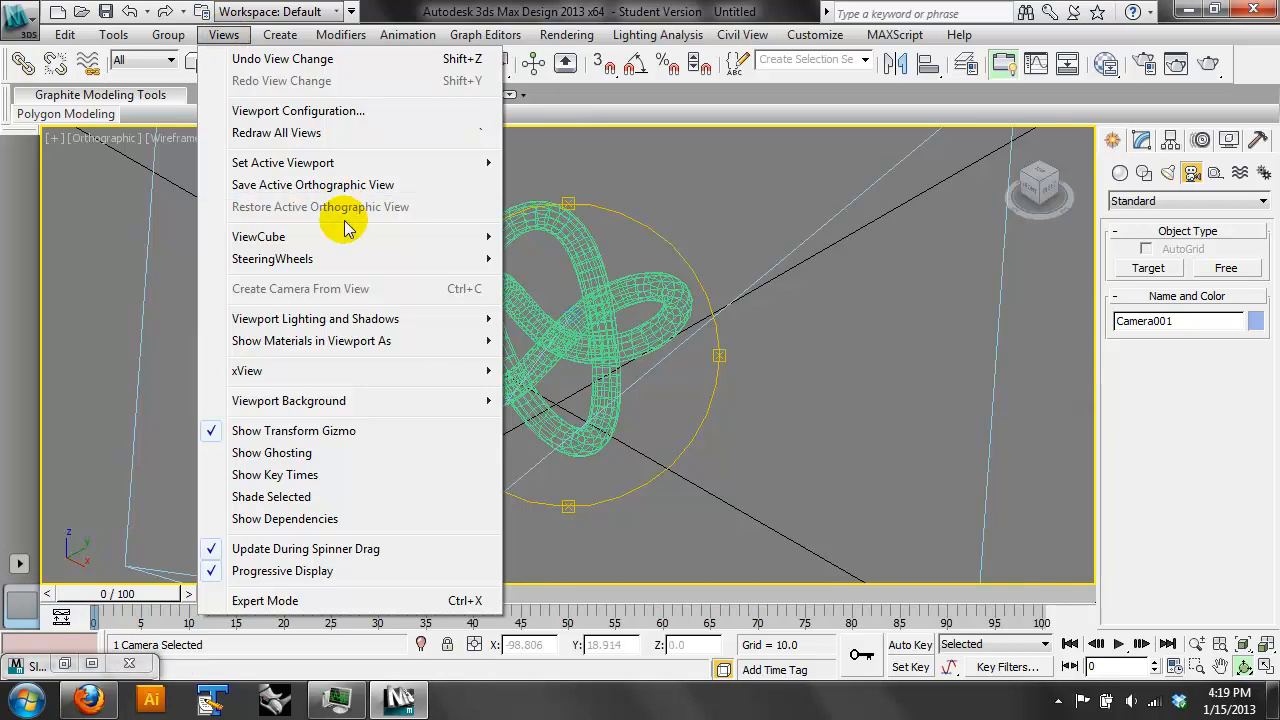
{"action": "mouse_move", "coordinate": [391, 240]}
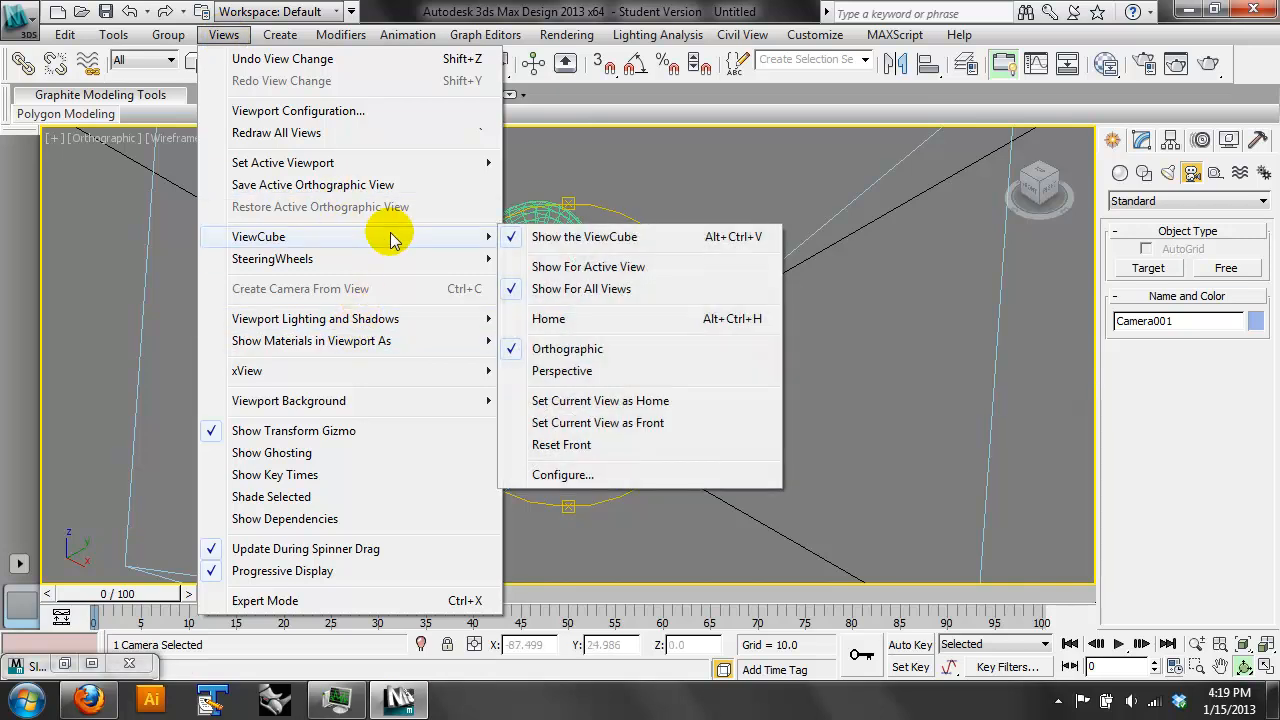
{"action": "mouse_move", "coordinate": [400, 318]}
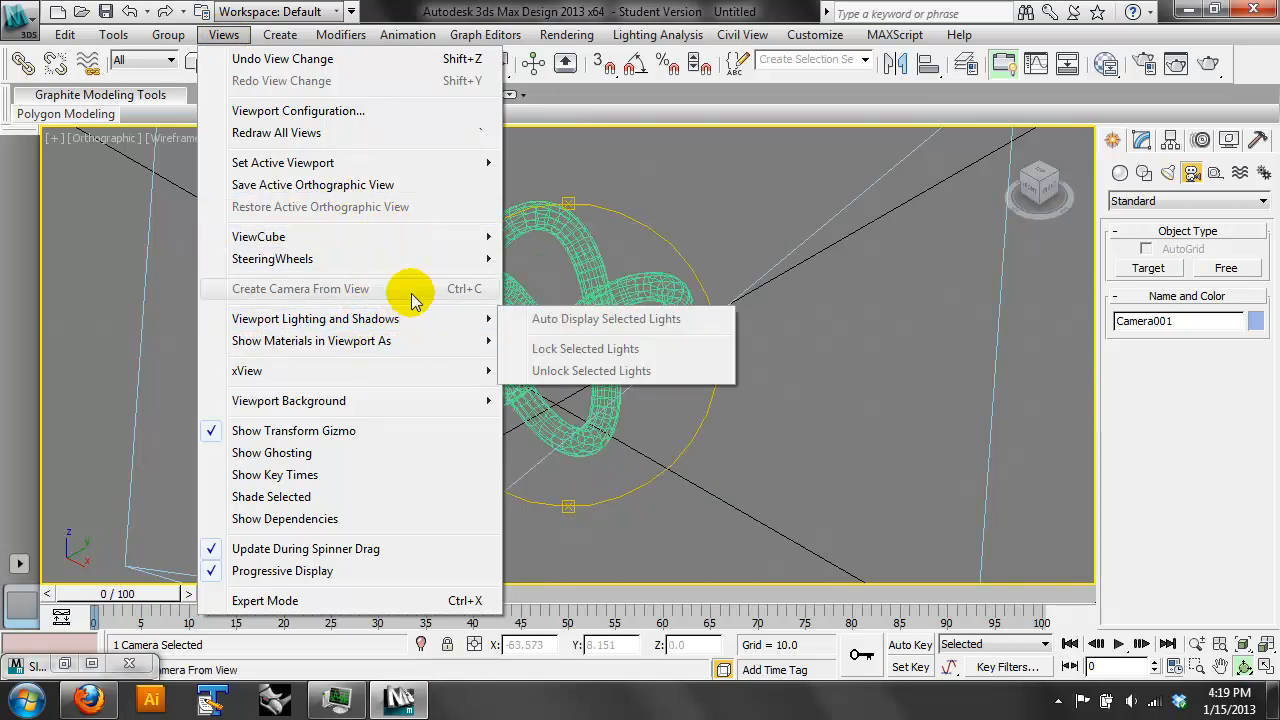
{"action": "mouse_move", "coordinate": [280, 30]}
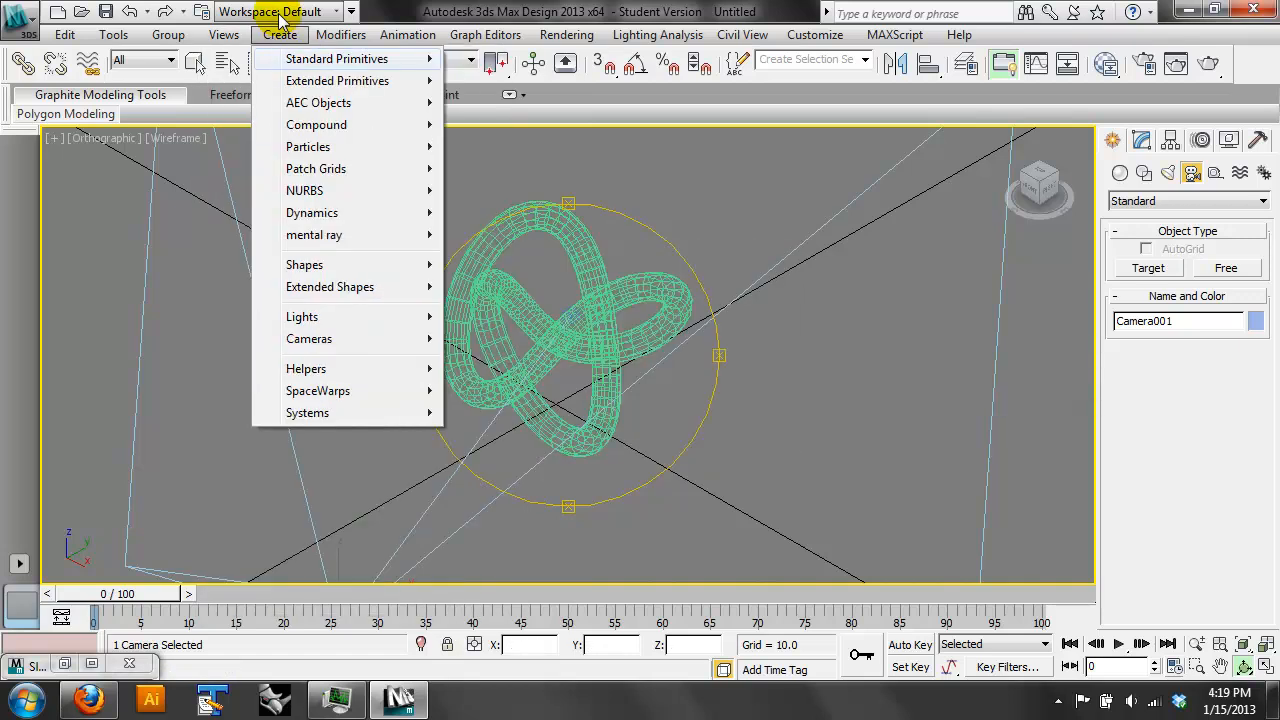
{"action": "mouse_move", "coordinate": [351, 341]}
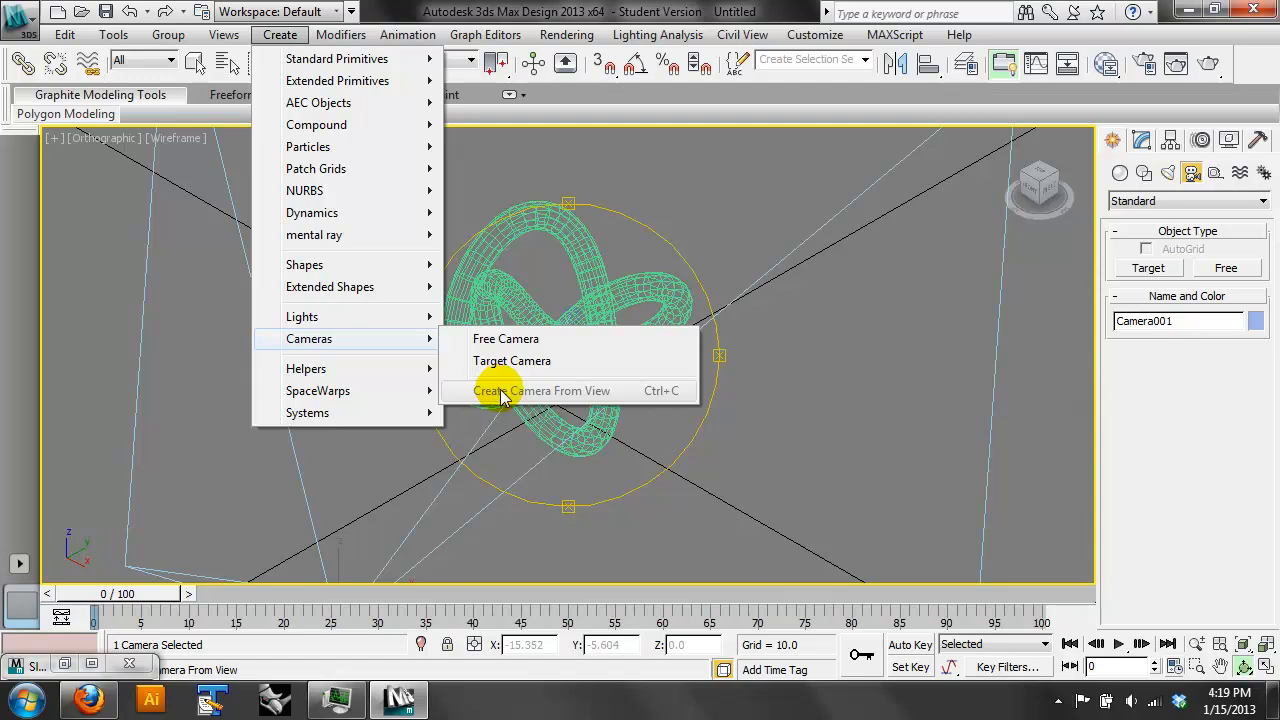
{"action": "left_click", "coordinate": [768, 86]}
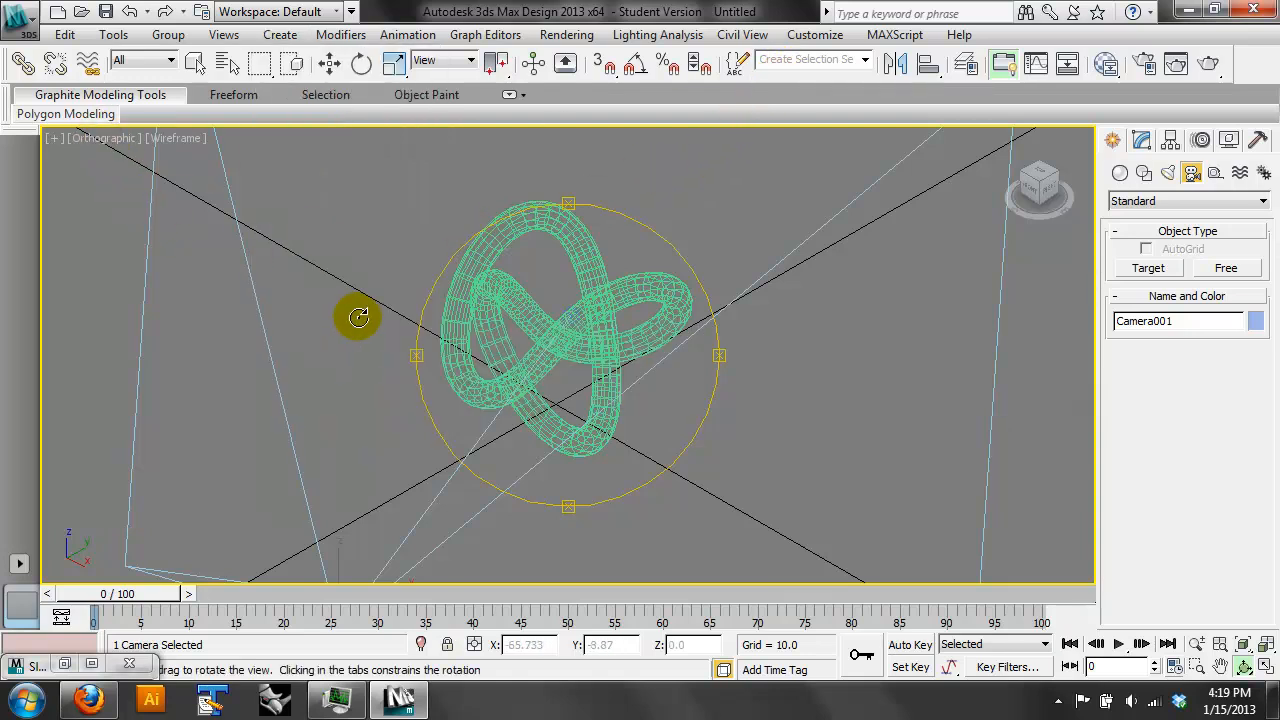
- Return the viewport to Camera001, orbit the camera around the torus knot, render the camera view, and close the image
{"action": "key", "text": "p"}
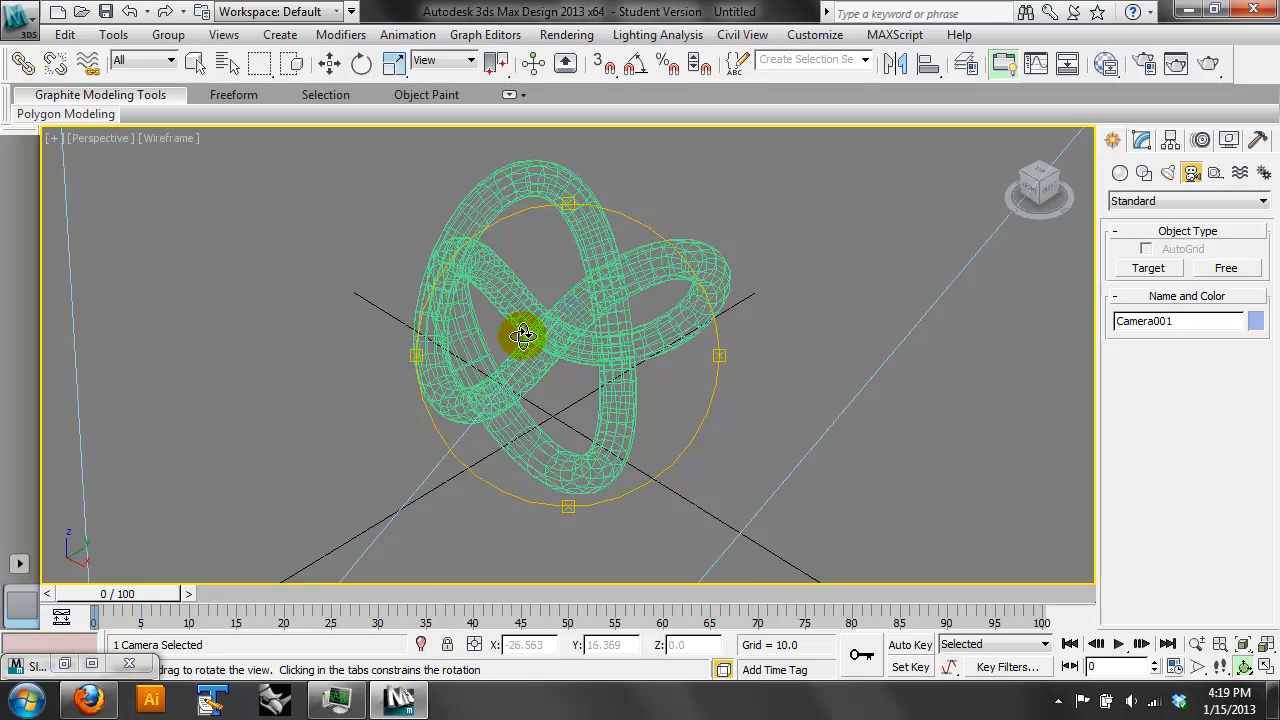
{"action": "key", "text": "c"}
{"action": "left_click_drag", "start_coordinate": [551, 329], "coordinate": [591, 337]}
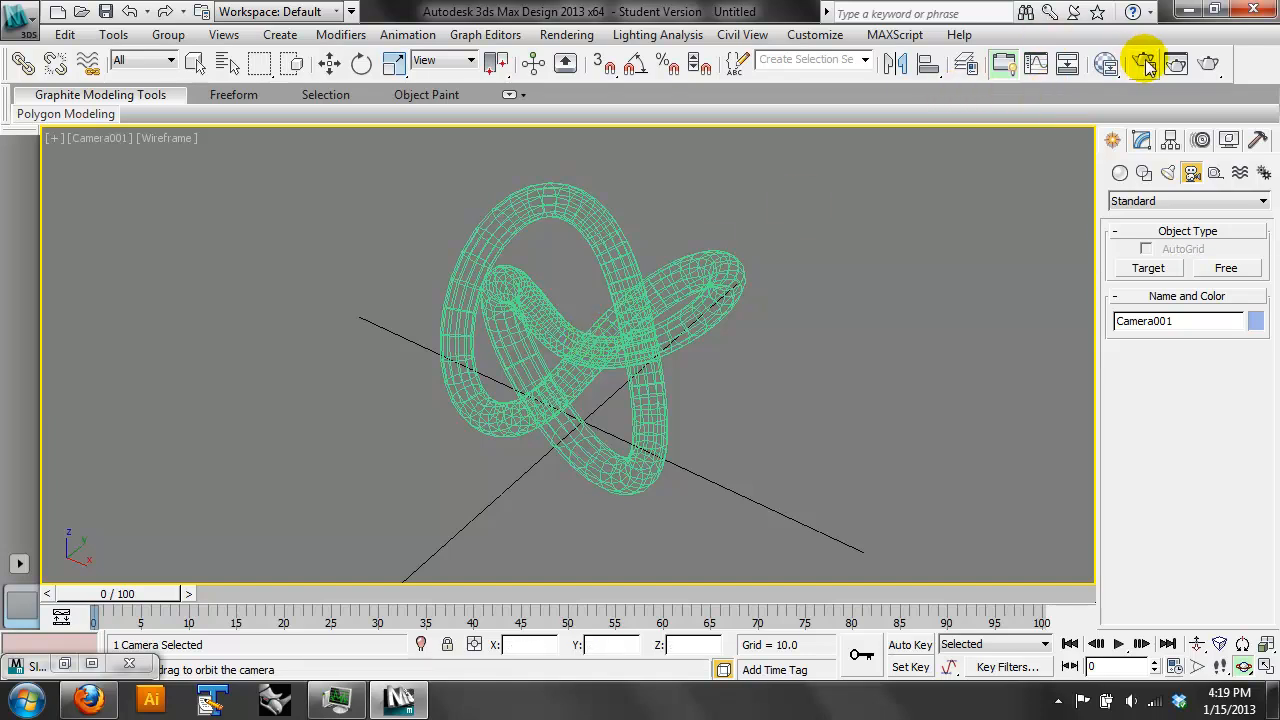
{"action": "left_click", "coordinate": [1208, 64]}
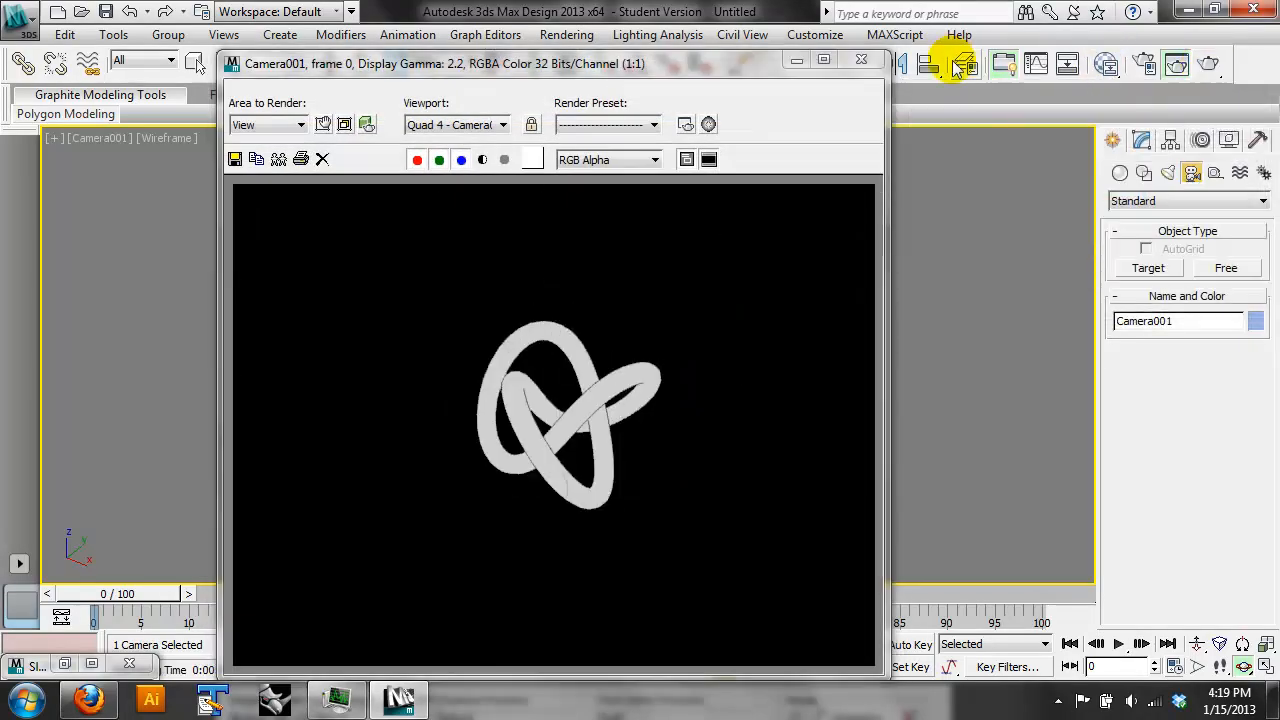
{"action": "left_click", "coordinate": [862, 61]}
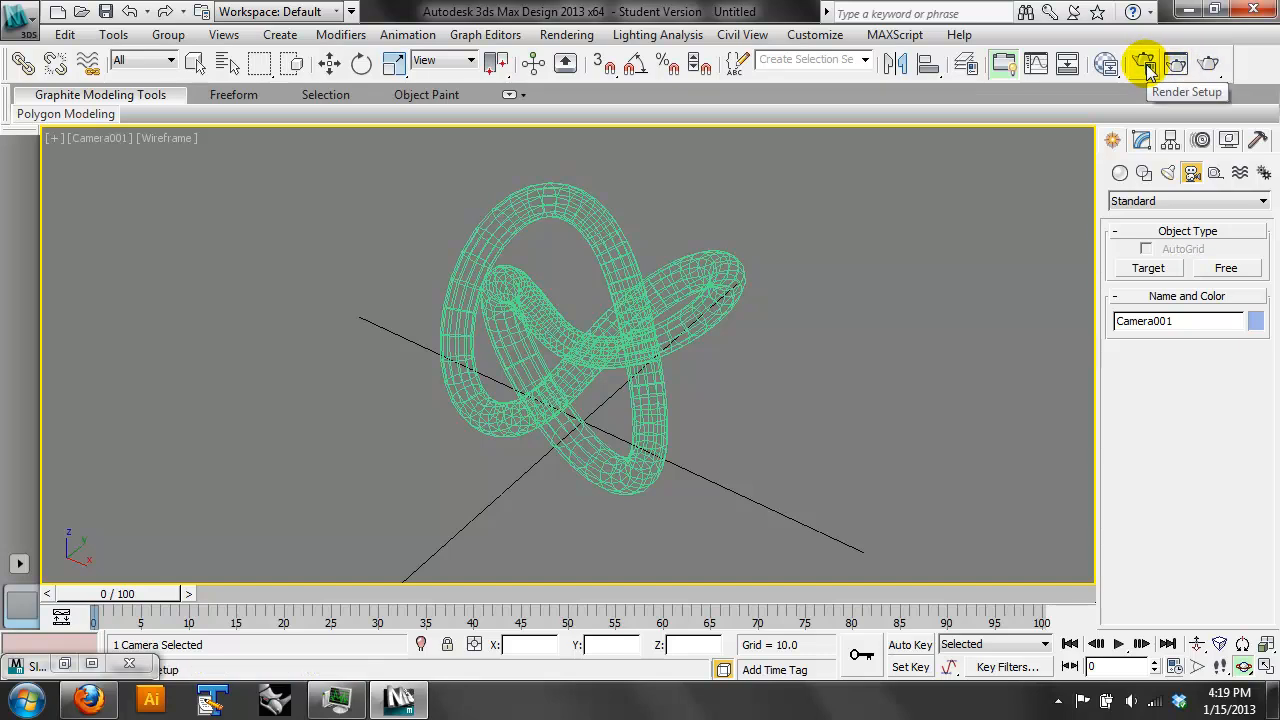
- Set the render output size to 800x600 with the image aspect locked, and check the renderer settings in Render Setup
{"action": "left_click", "coordinate": [1145, 66]}
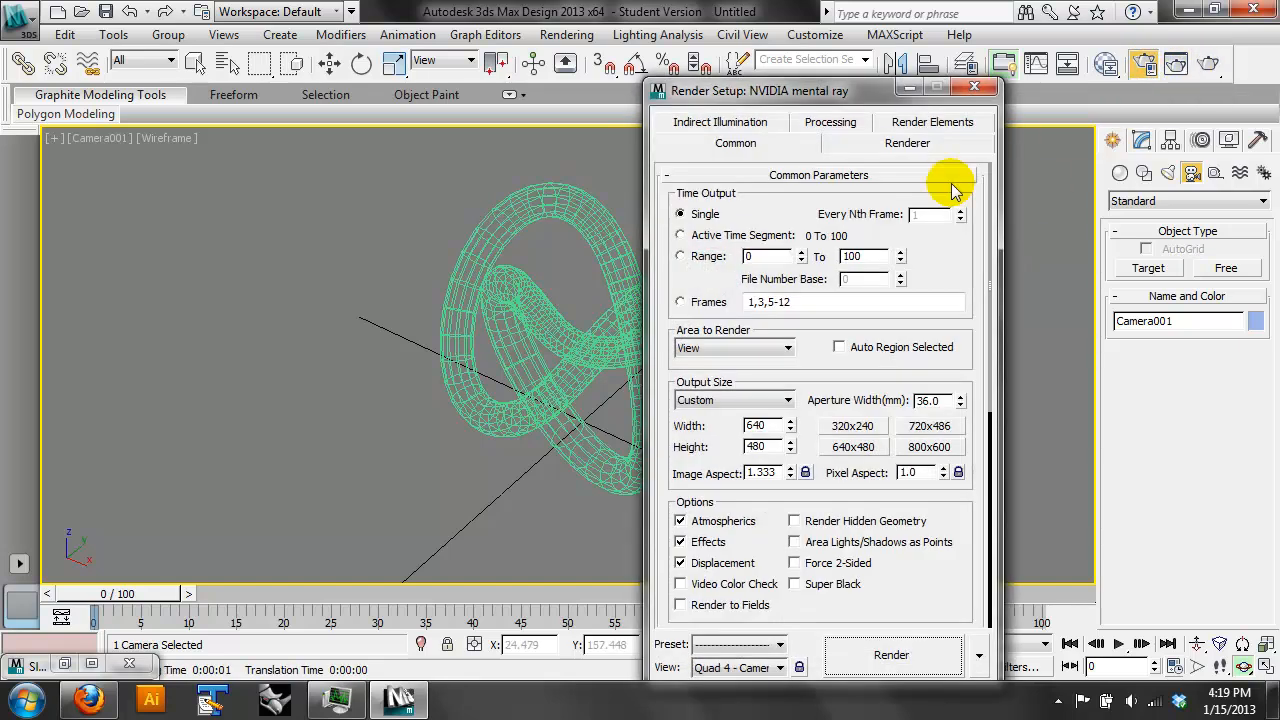
{"action": "left_click", "coordinate": [767, 398]}
{"action": "left_click", "coordinate": [965, 557]}
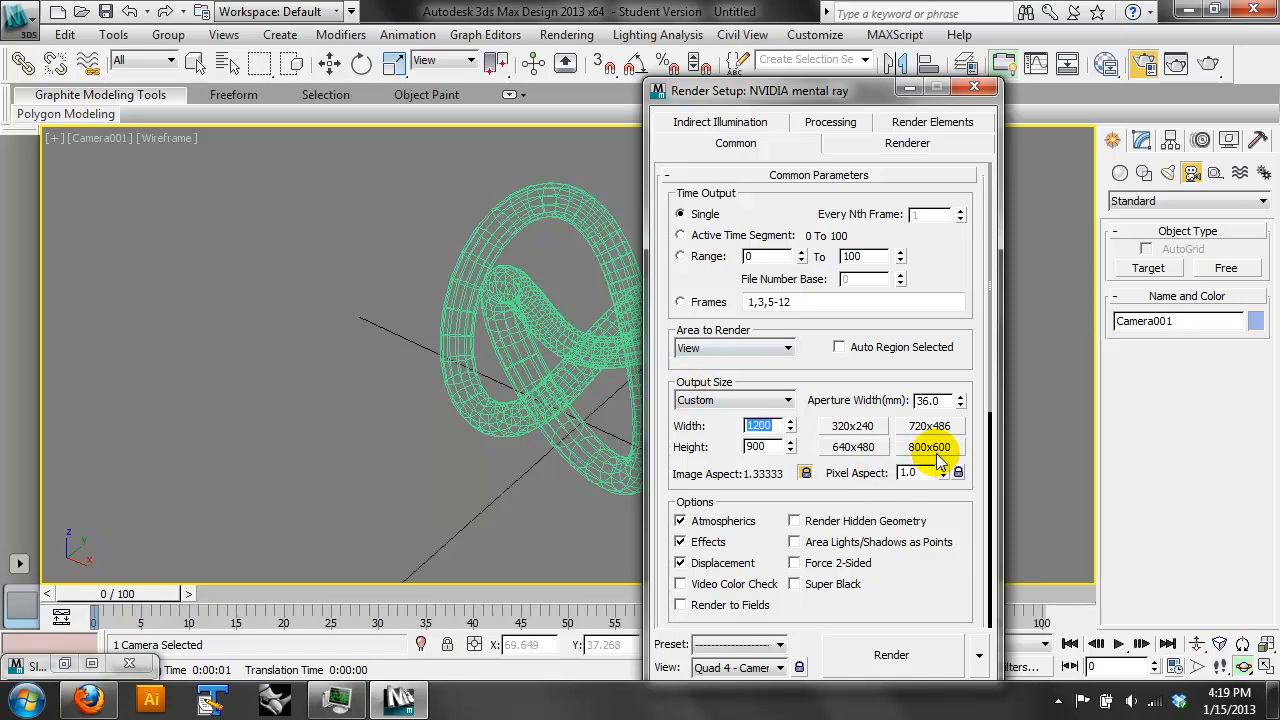
{"action": "left_click_drag", "start_coordinate": [954, 274], "coordinate": [1013, 332]}
{"action": "left_click", "coordinate": [903, 143]}
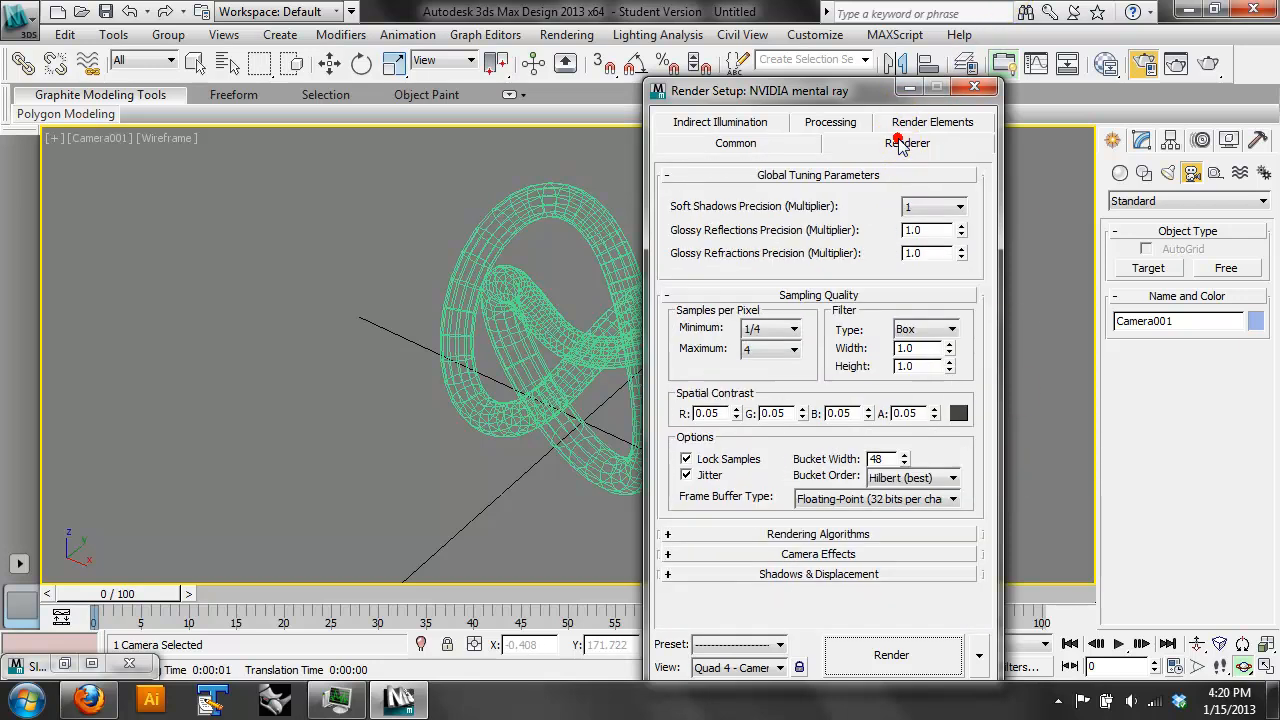
{"action": "left_click", "coordinate": [849, 123]}
{"action": "left_click", "coordinate": [764, 122]}
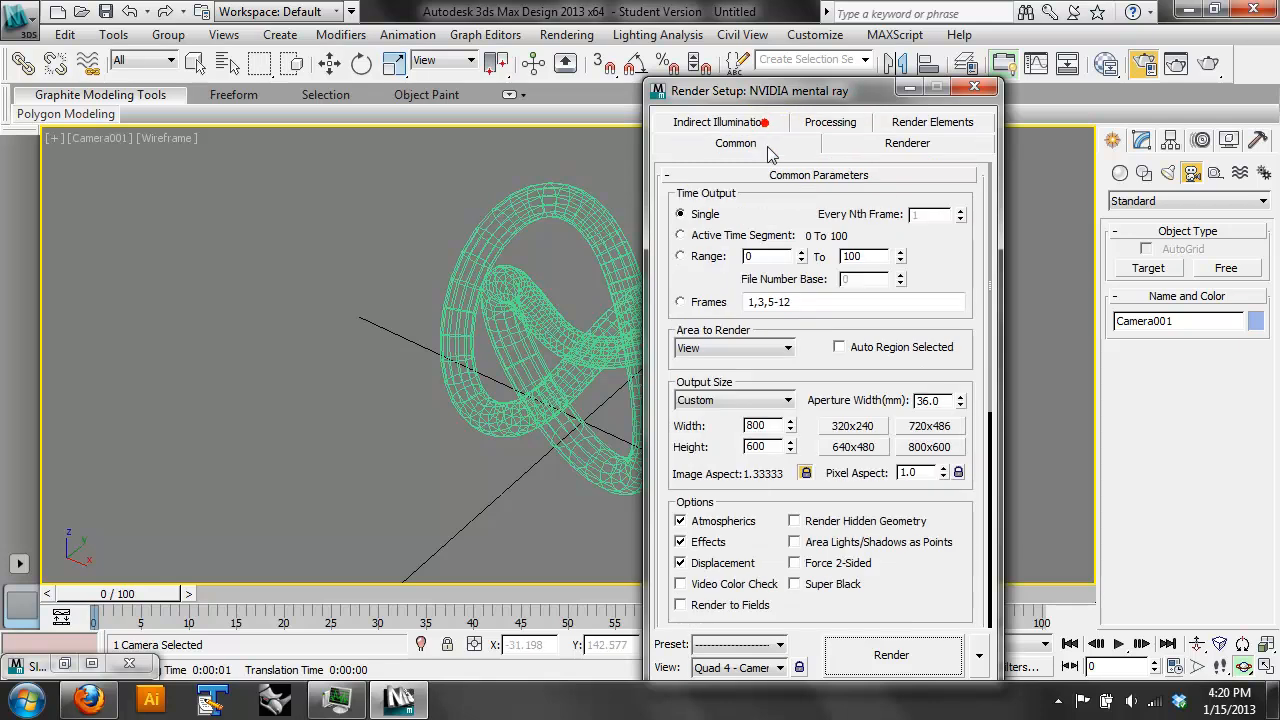
- Set the environment background color to white (255, 255, 255), render the camera view, and close the image
{"action": "left_click", "coordinate": [975, 87]}
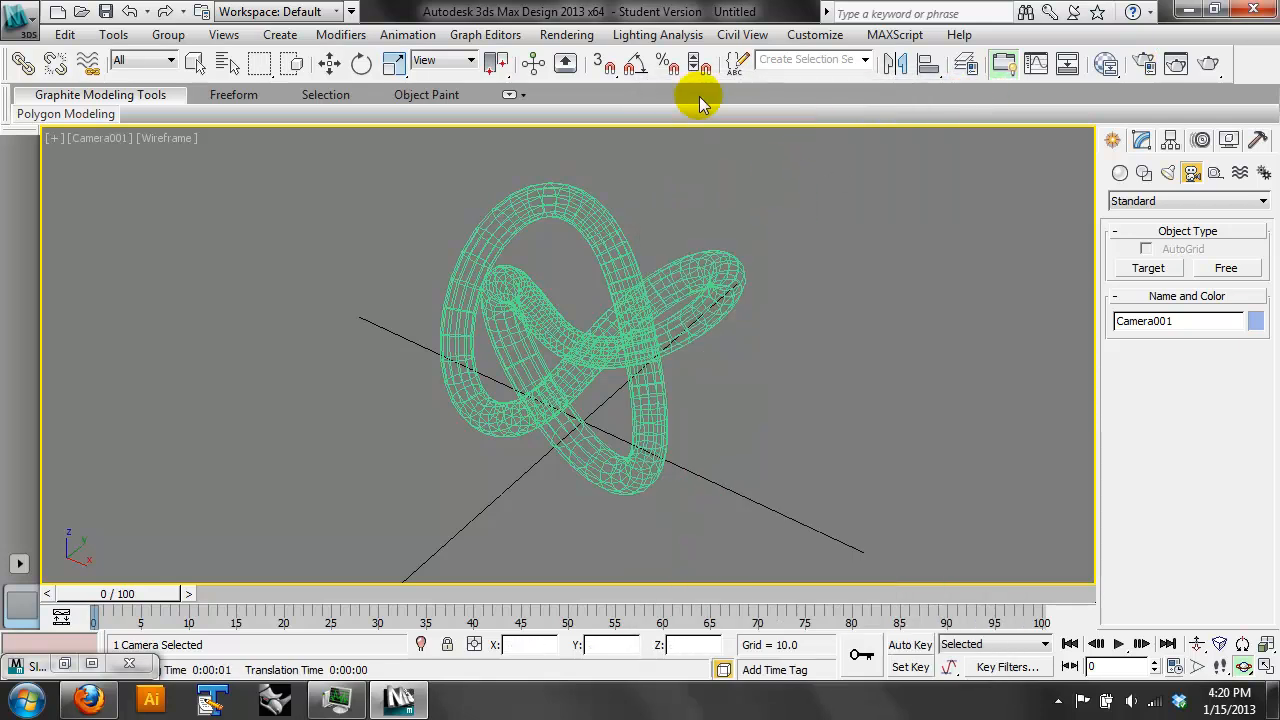
{"action": "left_click", "coordinate": [562, 37]}
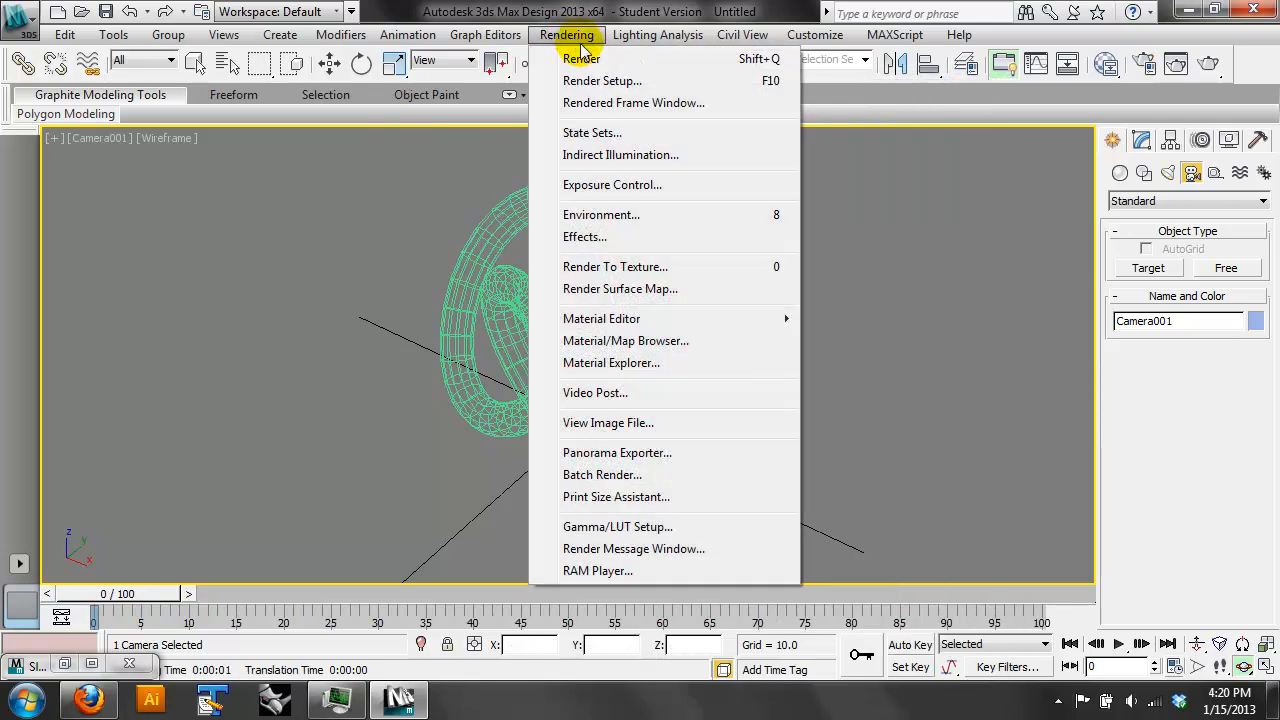
{"action": "left_click", "coordinate": [612, 216]}
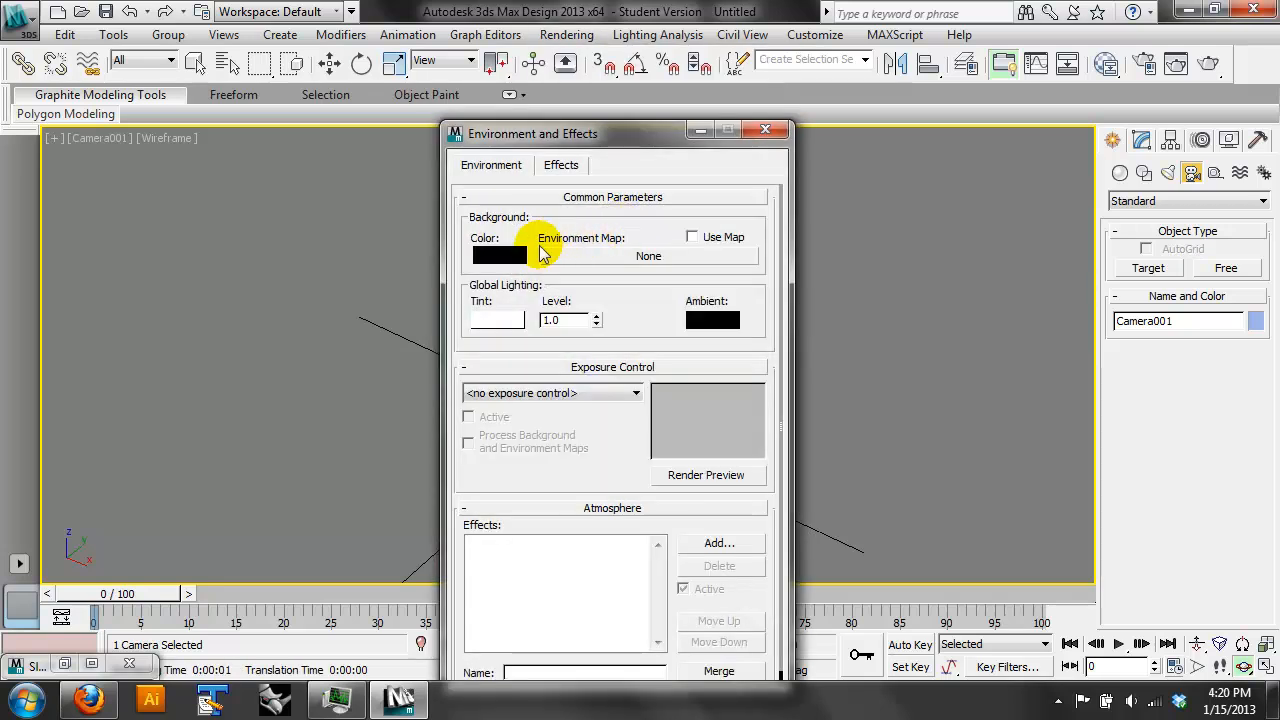
{"action": "left_click", "coordinate": [505, 255]}
{"action": "left_click_drag", "start_coordinate": [563, 258], "coordinate": [571, 277]}
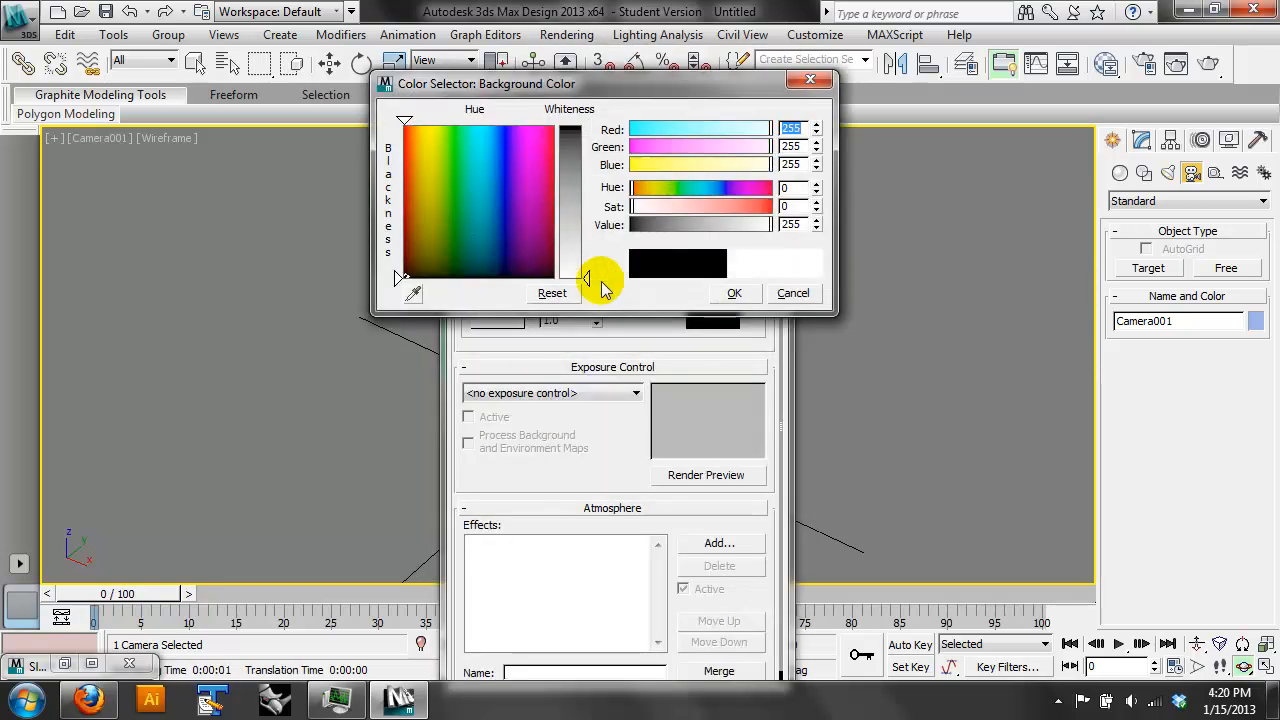
{"action": "left_click", "coordinate": [733, 291]}
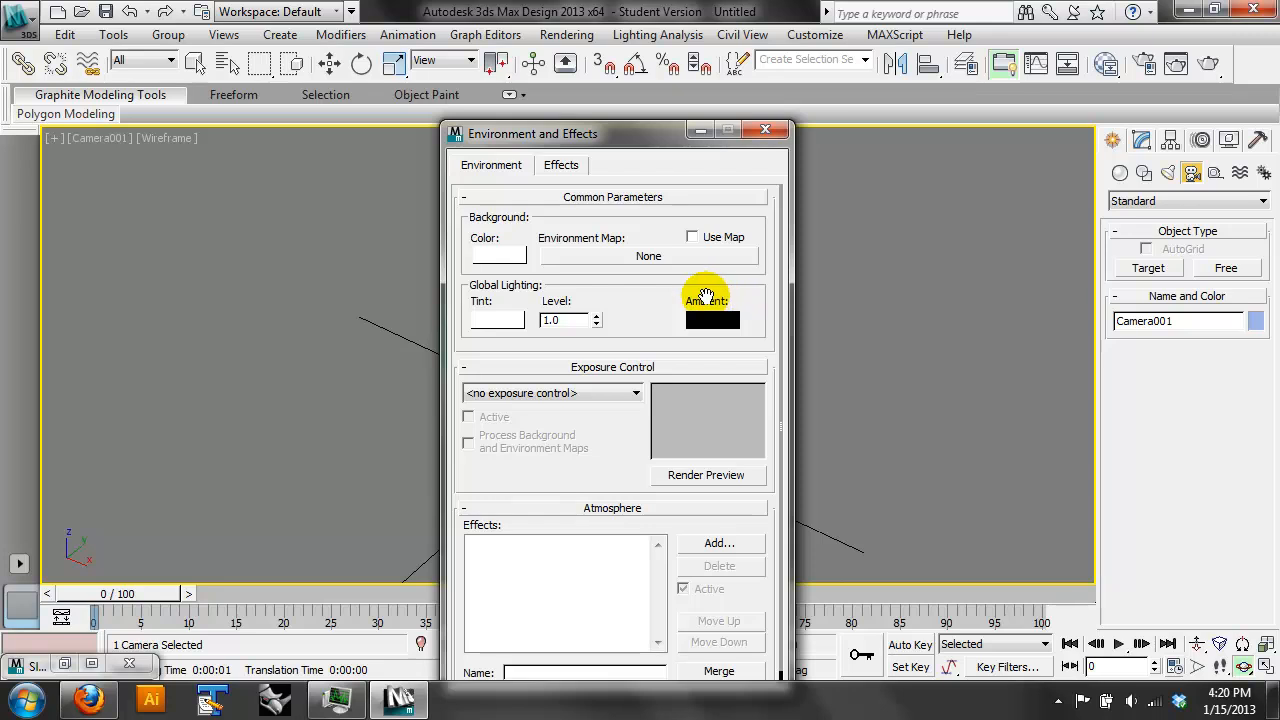
{"action": "left_click", "coordinate": [765, 130]}
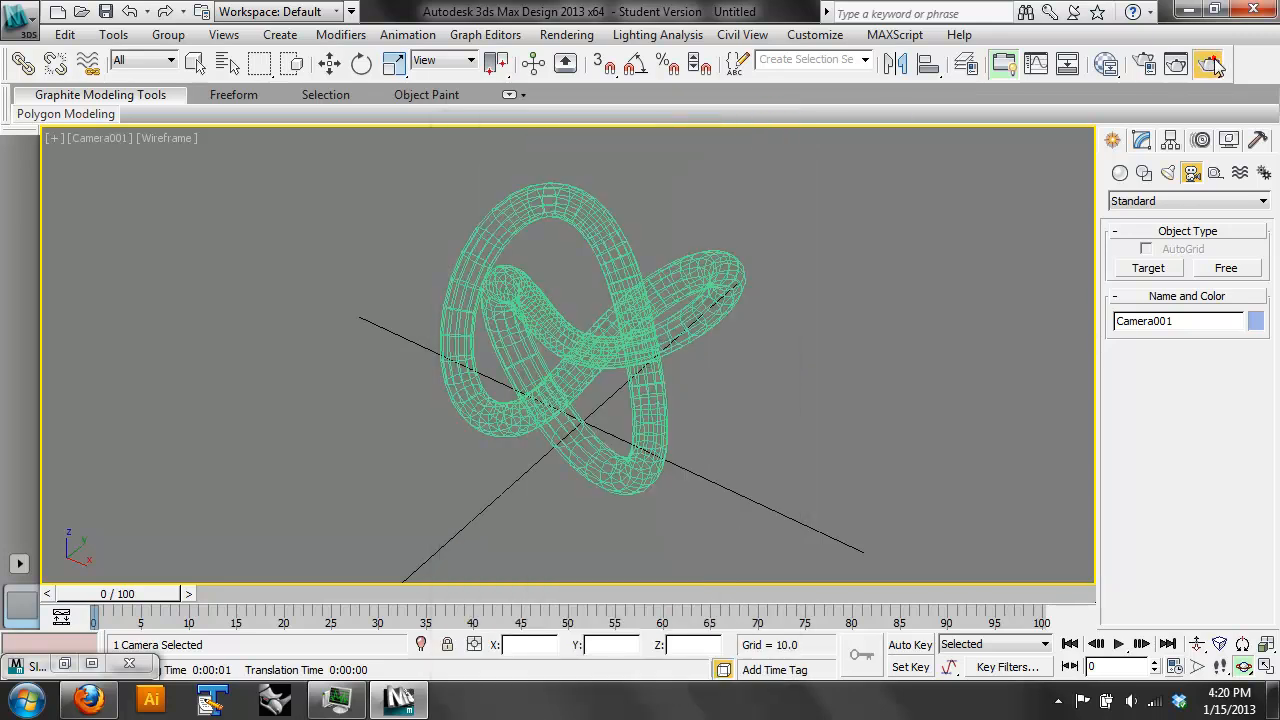
{"action": "left_click", "coordinate": [1210, 63]}
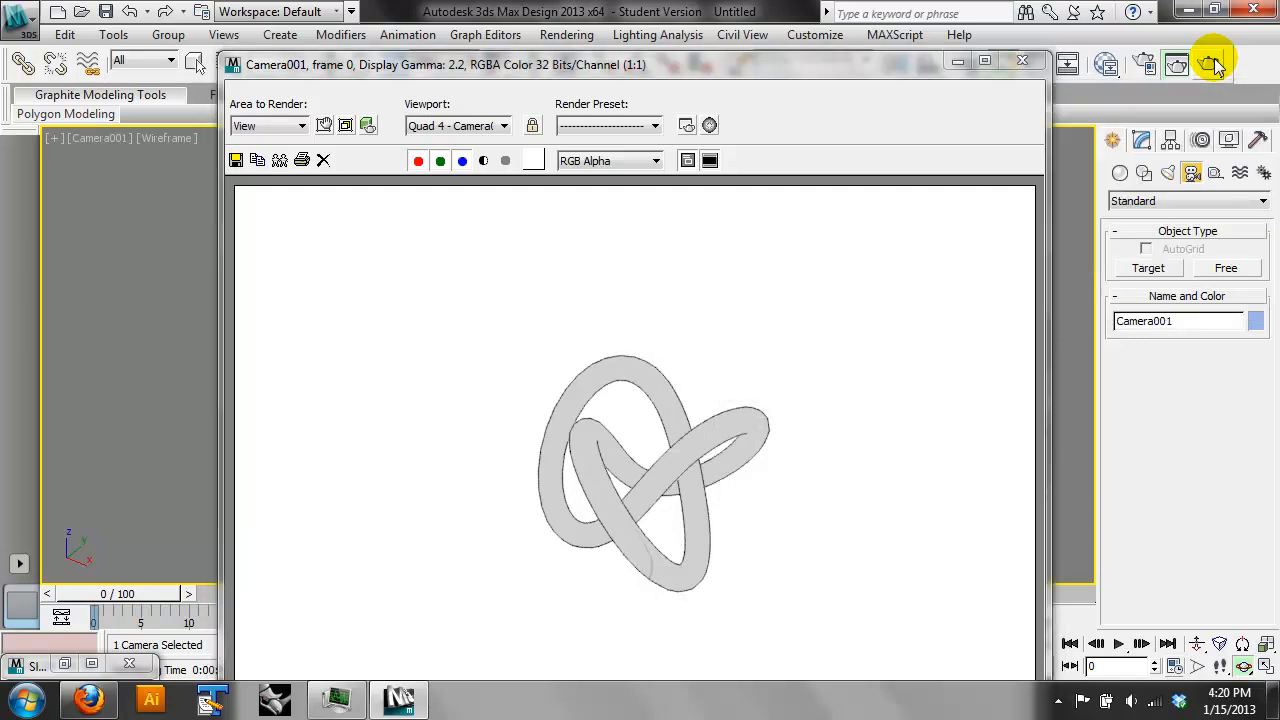
{"action": "left_click", "coordinate": [1022, 60]}
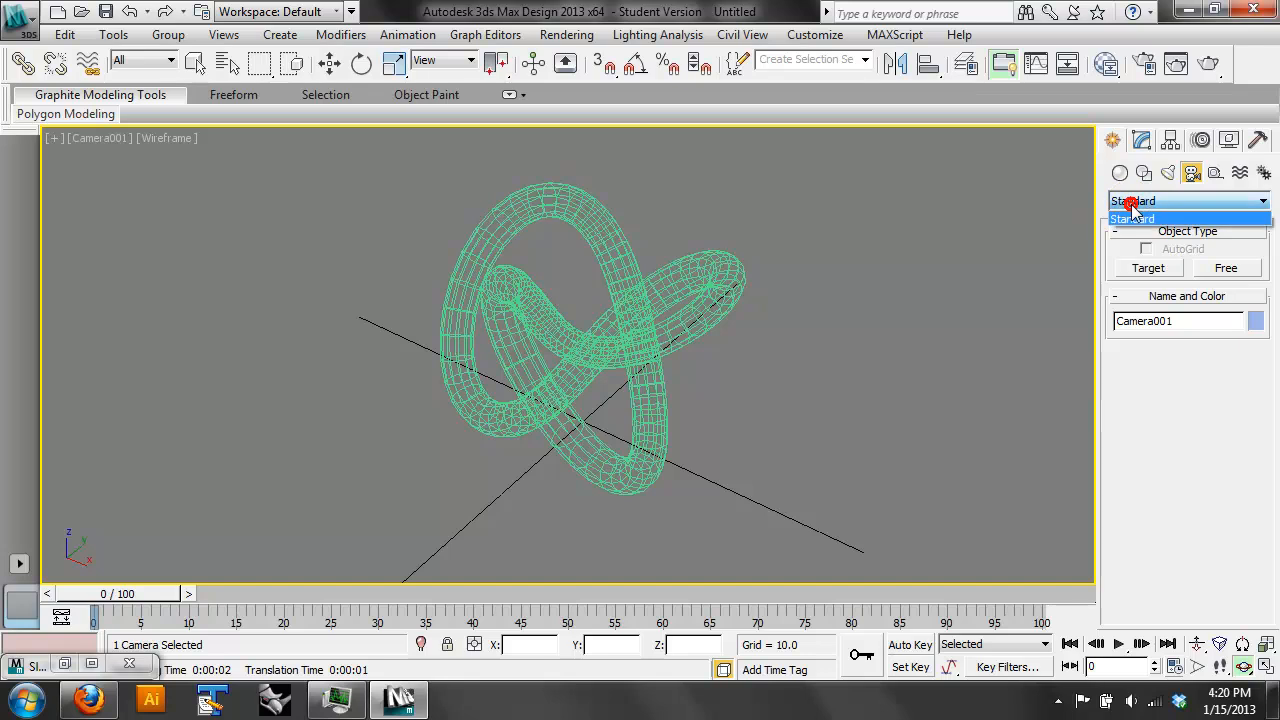
- Create a plane about 1192 wide and 1010 long around the torus knot in the Top view, and return to Camera001
{"action": "left_click", "coordinate": [1119, 175]}
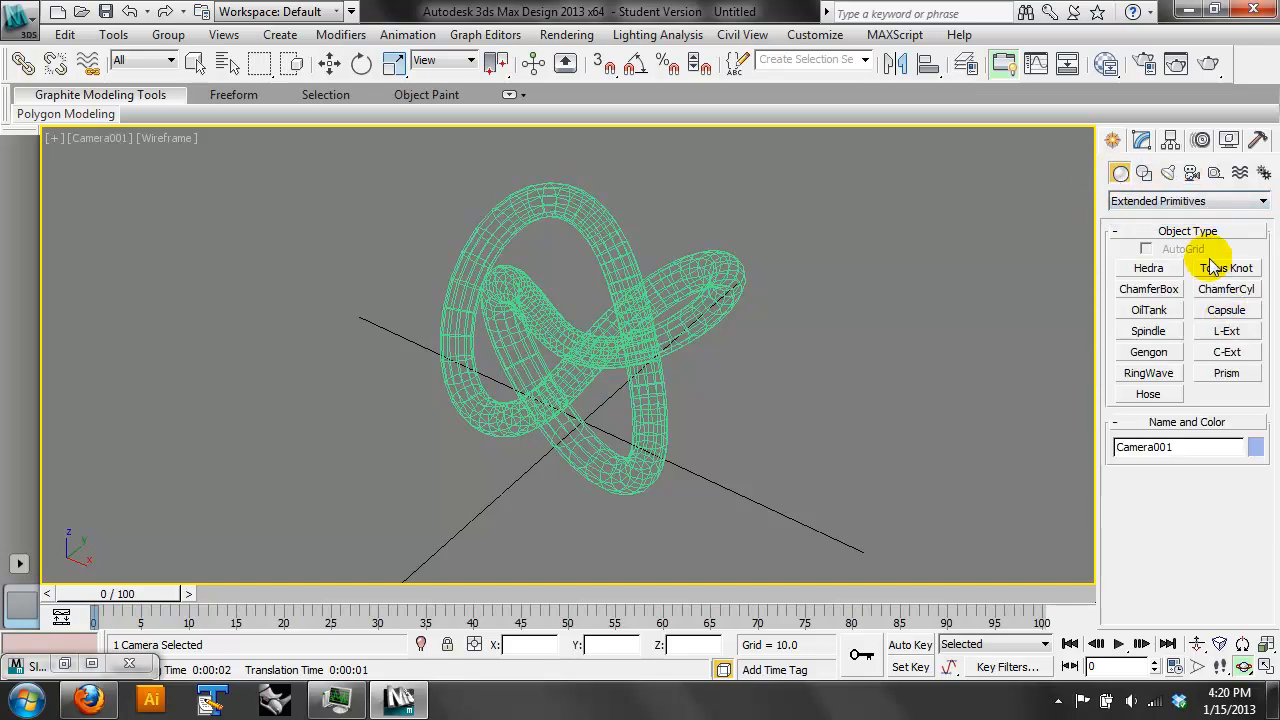
{"action": "left_click", "coordinate": [1165, 201]}
{"action": "left_click", "coordinate": [1157, 219]}
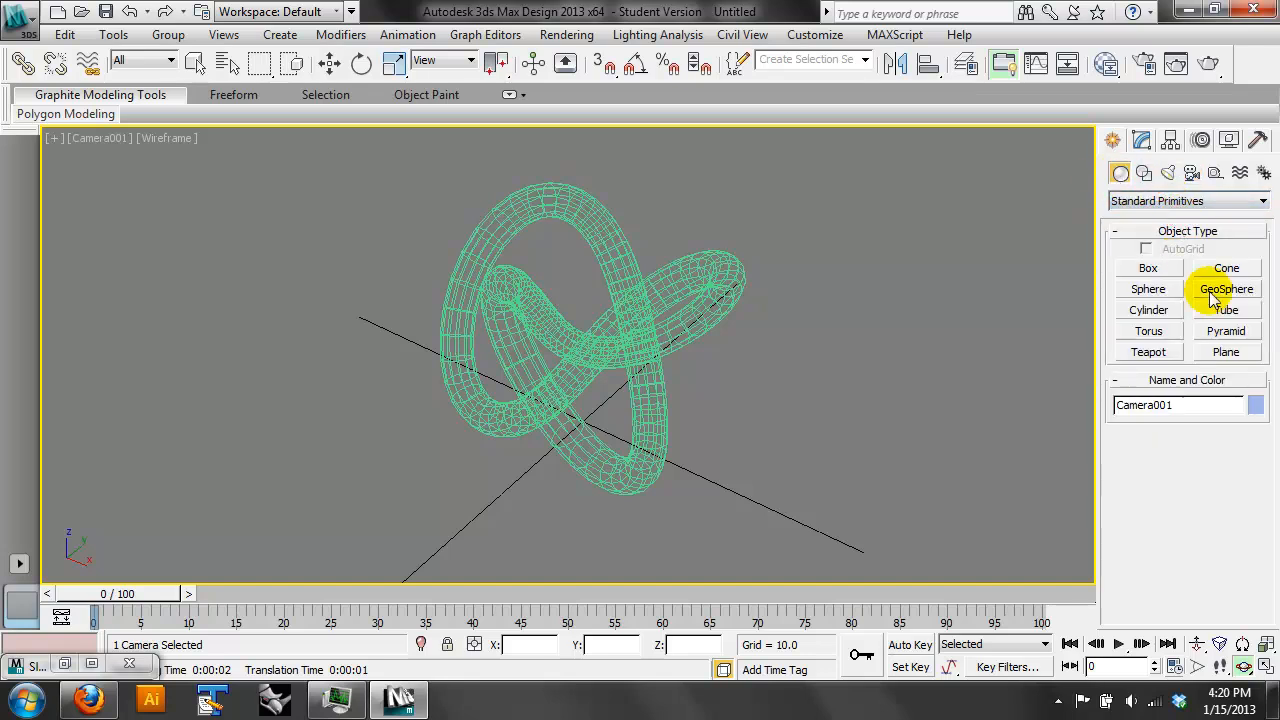
{"action": "left_click", "coordinate": [1226, 353]}
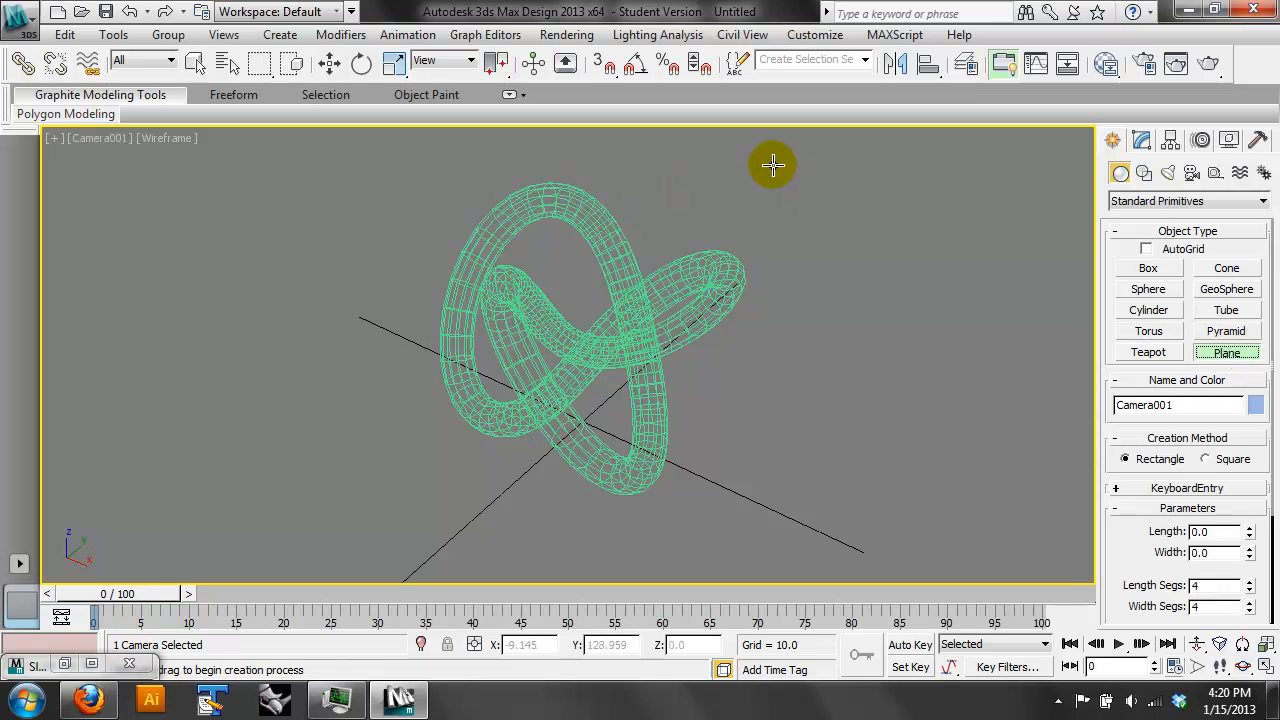
{"action": "key", "text": "t"}
{"action": "scroll", "coordinate": [680, 247], "scroll_direction": "down", "scroll_amount": 6}
{"action": "left_click_drag", "start_coordinate": [376, 184], "coordinate": [769, 517]}
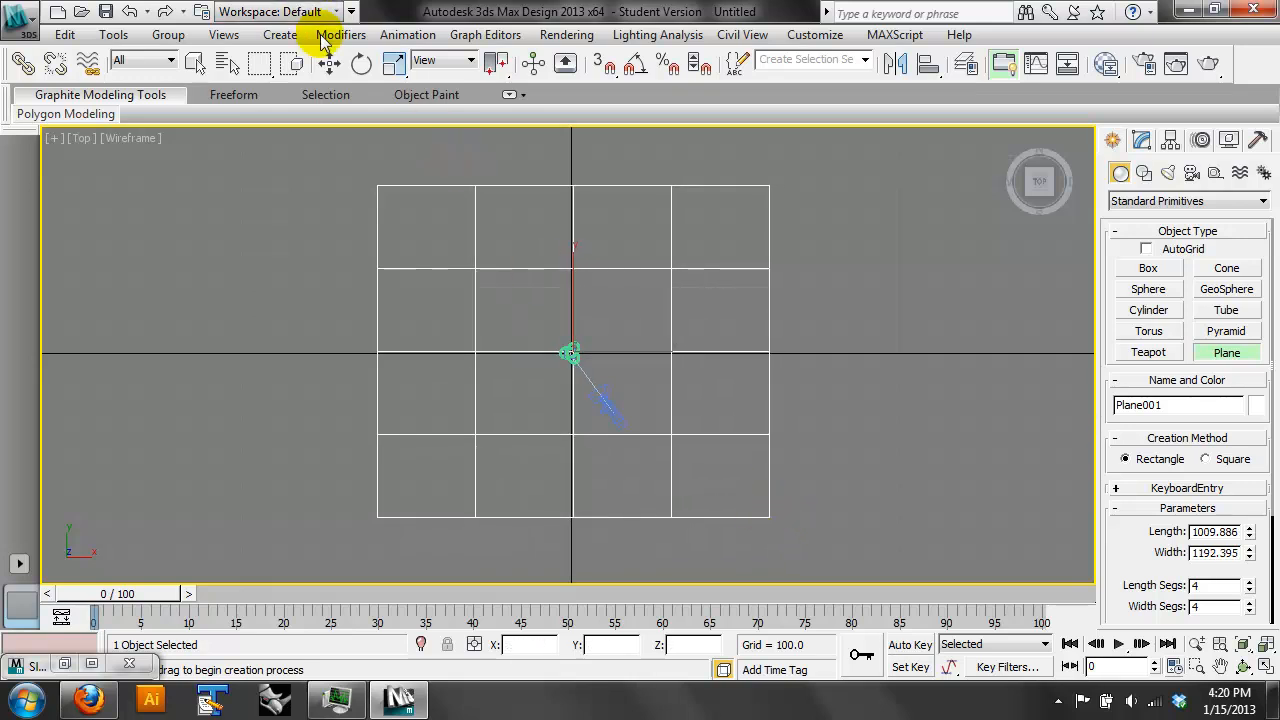
{"action": "left_click", "coordinate": [331, 64]}
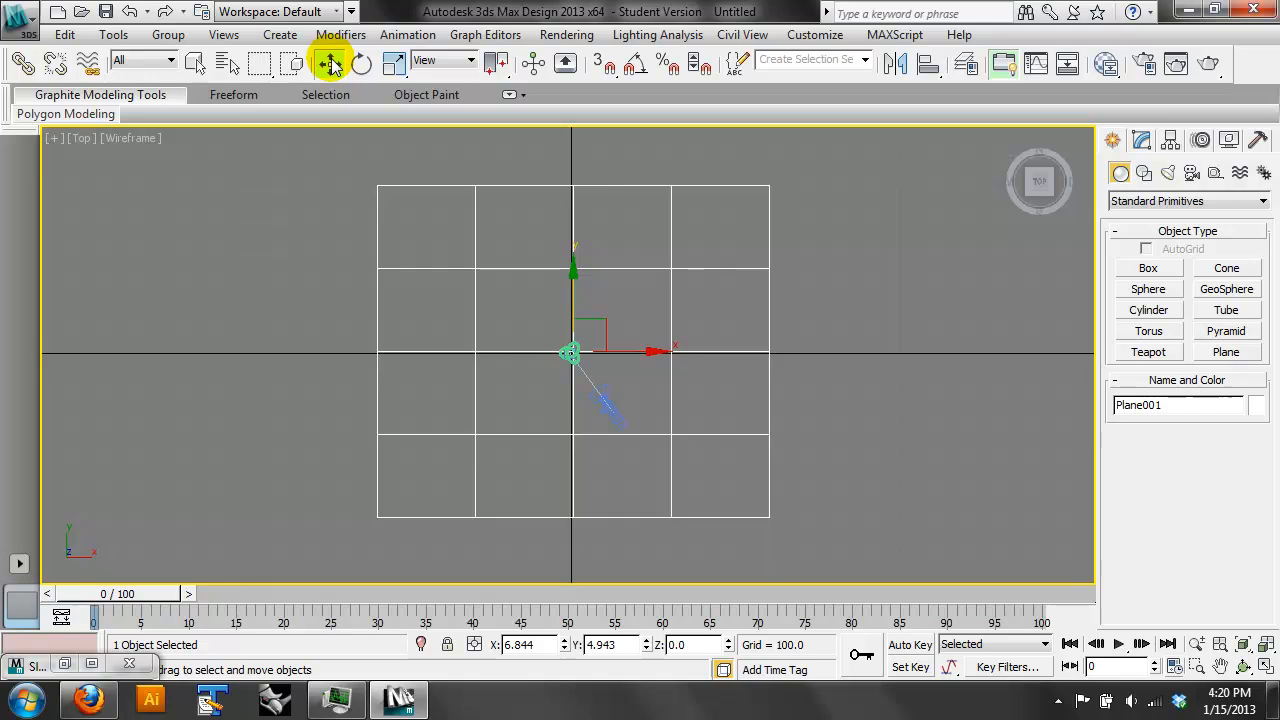
{"action": "key", "text": "c"}
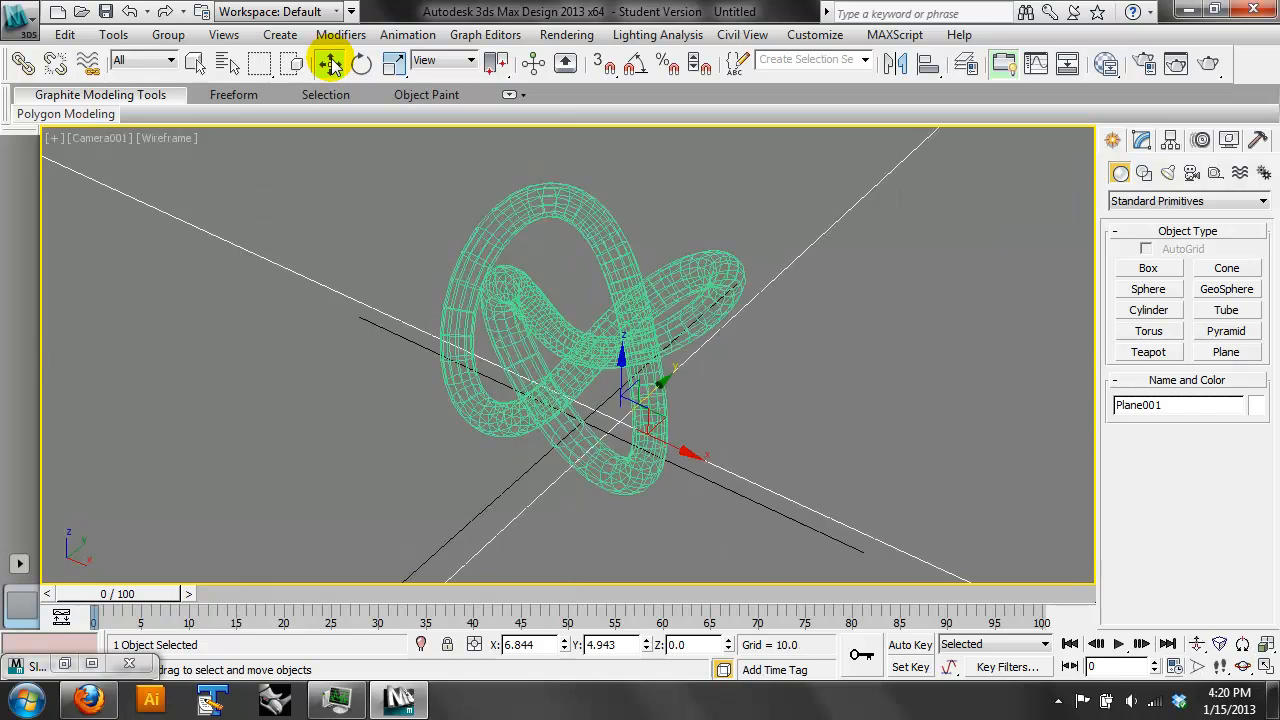
- Add a second Ink 'n Paint material in the Slate Material Editor, place it below the collapsed first one, and open its parameters
{"action": "left_click", "coordinate": [1105, 65]}
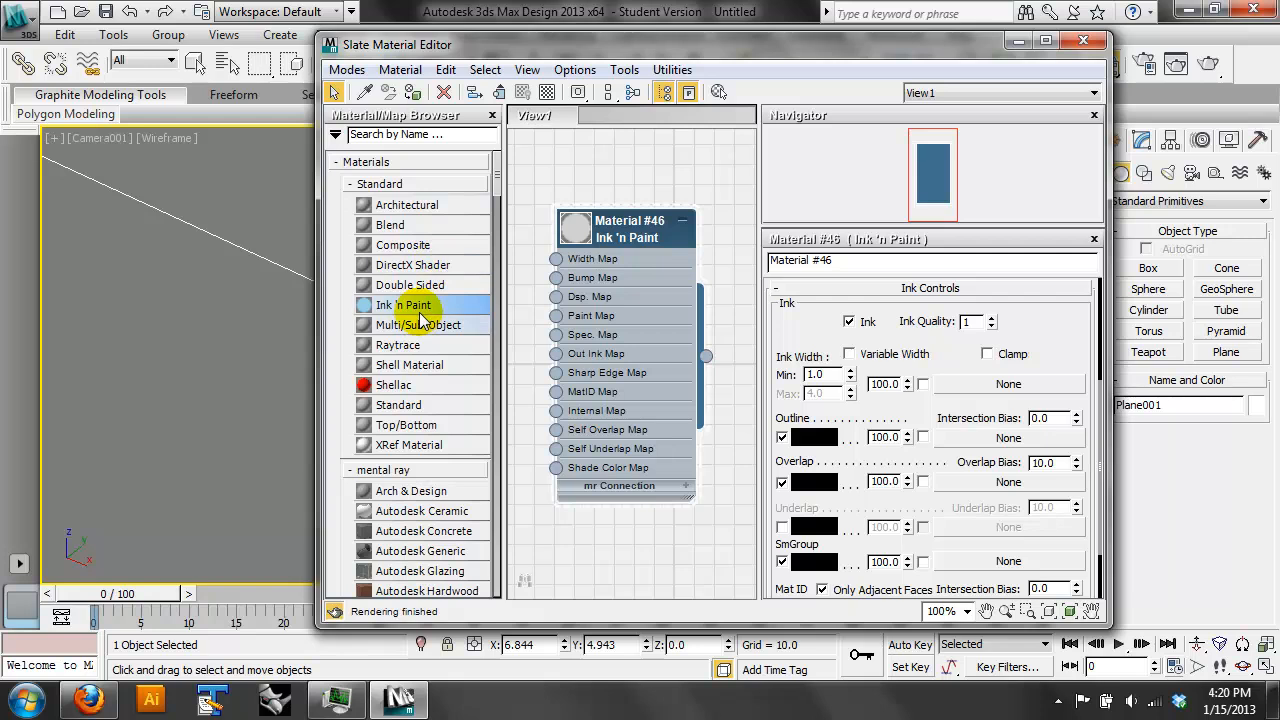
{"action": "mouse_move", "coordinate": [421, 312]}
{"action": "left_mouse_down"}
{"action": "mouse_move", "coordinate": [614, 225]}
{"action": "mouse_move", "coordinate": [620, 280]}
{"action": "mouse_move", "coordinate": [680, 436]}
{"action": "left_mouse_up"}
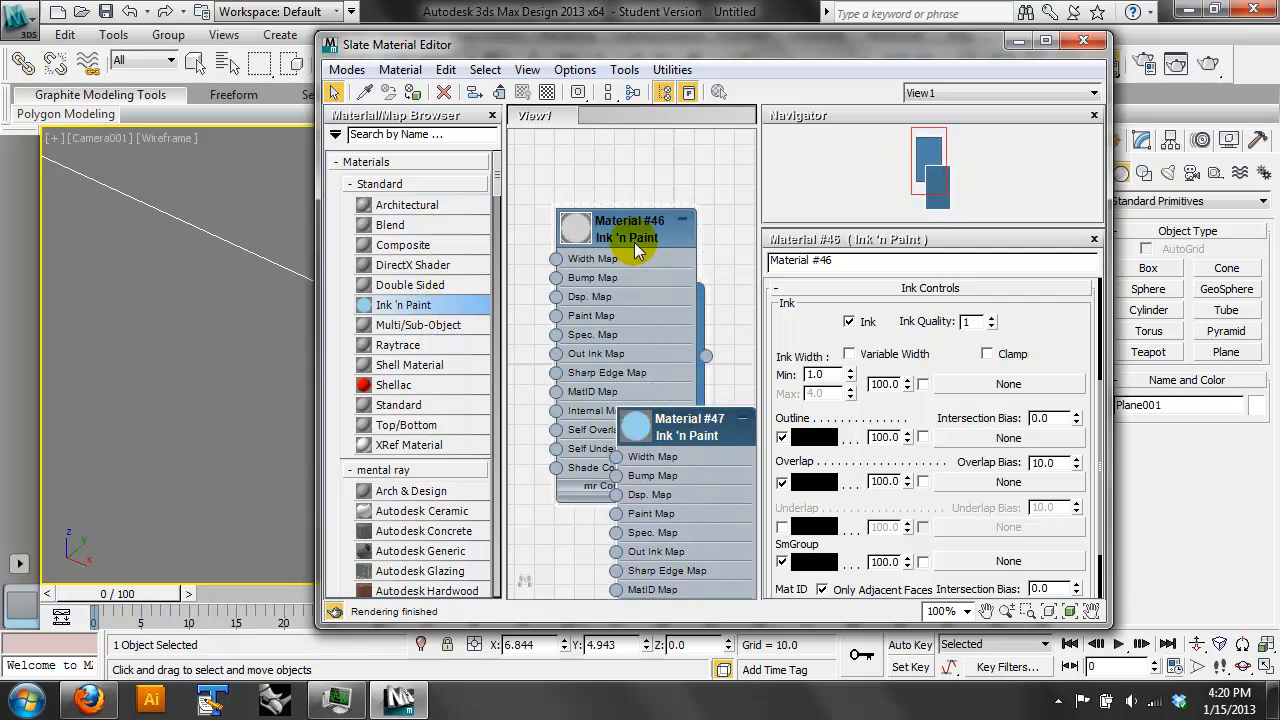
{"action": "left_click", "coordinate": [682, 218]}
{"action": "left_click_drag", "start_coordinate": [646, 240], "coordinate": [626, 199]}
{"action": "left_click_drag", "start_coordinate": [673, 472], "coordinate": [614, 312]}
{"action": "double_click", "coordinate": [614, 305]}
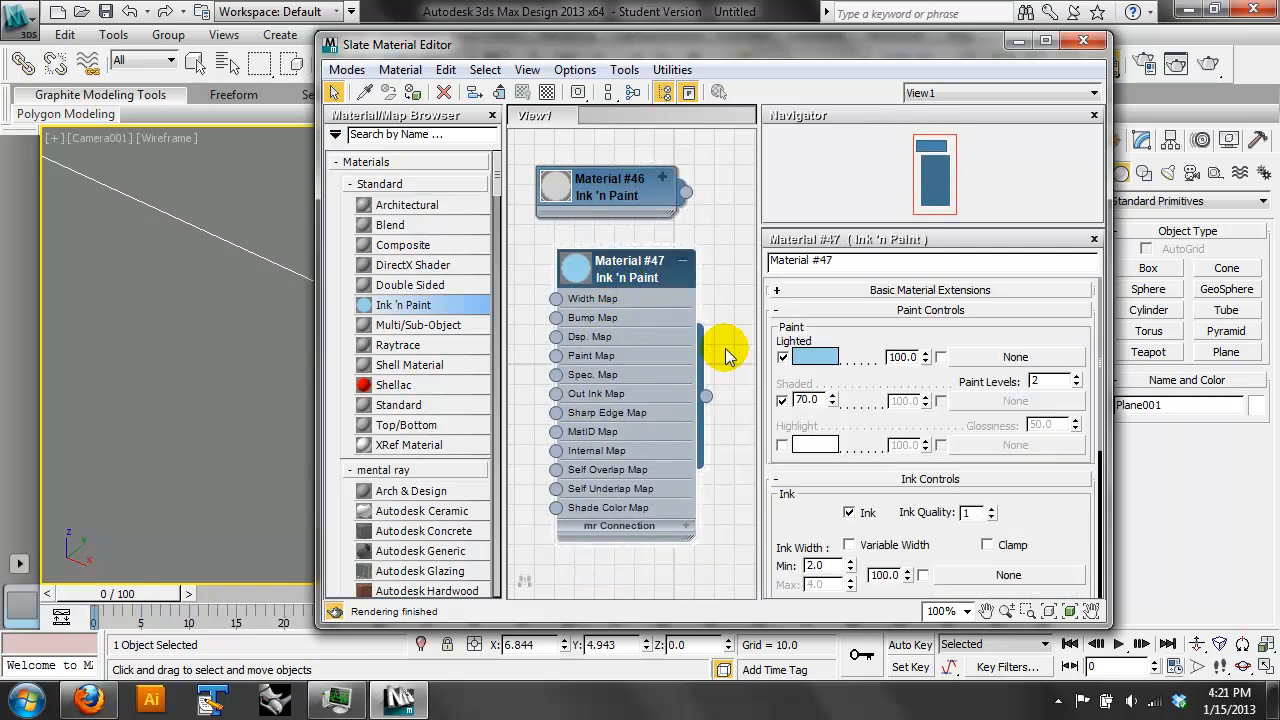
- Set the new material's lighted paint color to light grey with saturation 0 and value 210, and render the camera view
{"action": "left_click", "coordinate": [807, 356]}
{"action": "left_click_drag", "start_coordinate": [643, 206], "coordinate": [614, 204]}
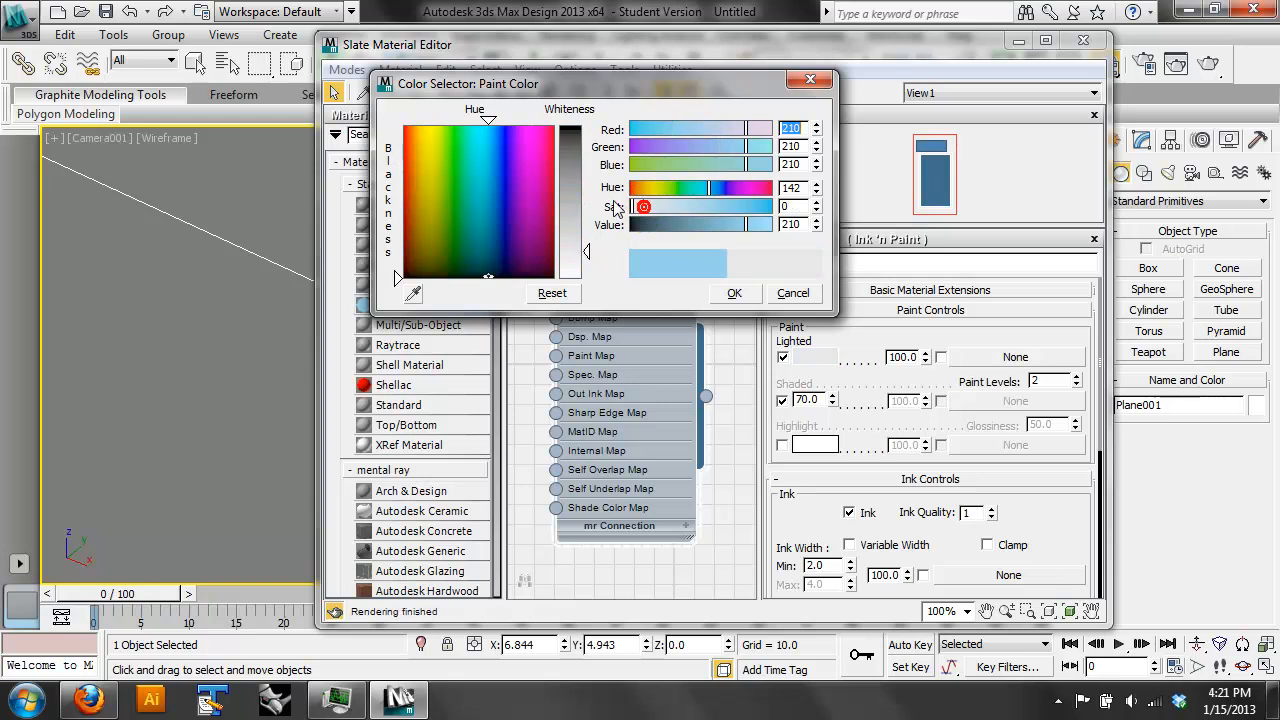
{"action": "left_click", "coordinate": [739, 296]}
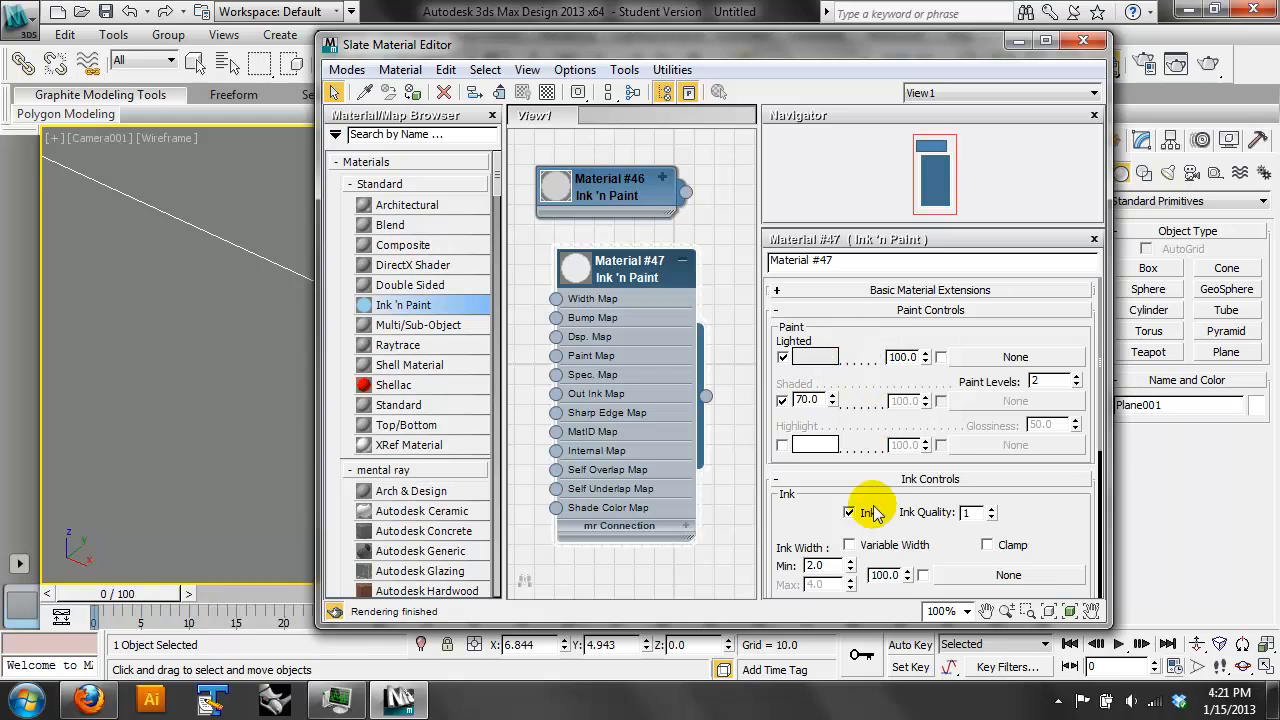
{"action": "left_click_drag", "start_coordinate": [855, 525], "coordinate": [851, 318]}
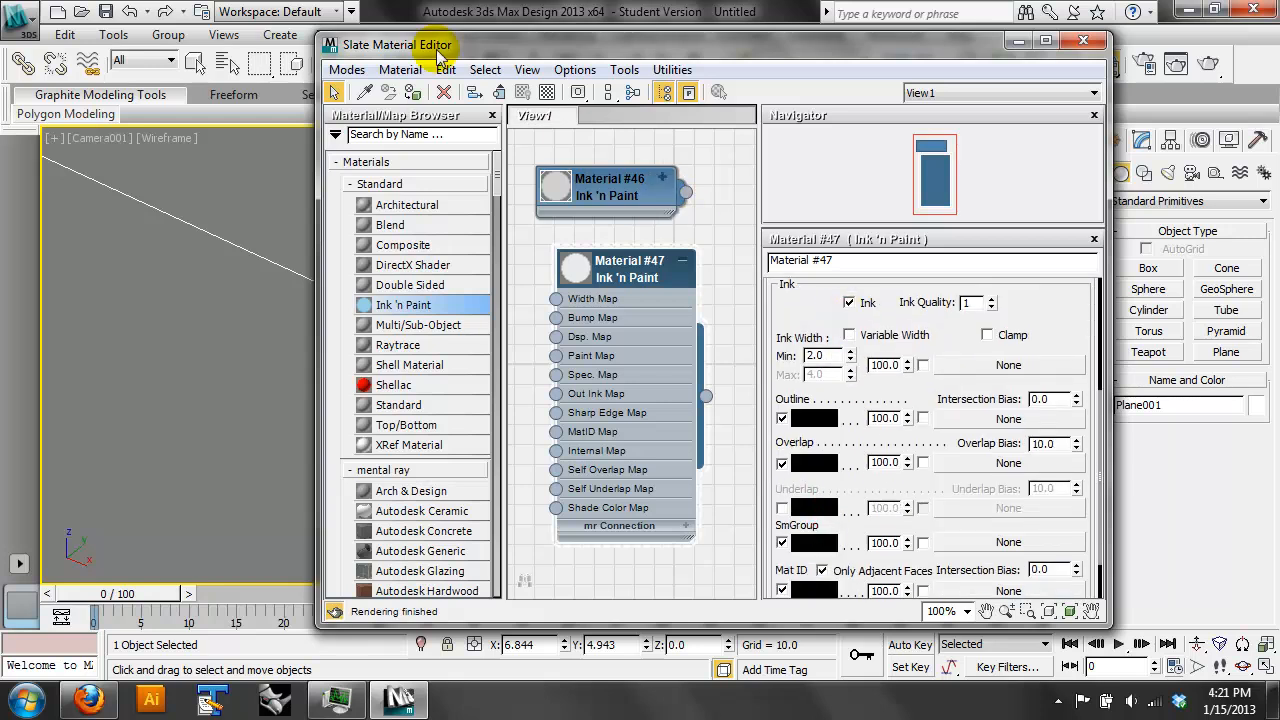
{"action": "left_click", "coordinate": [1033, 40]}
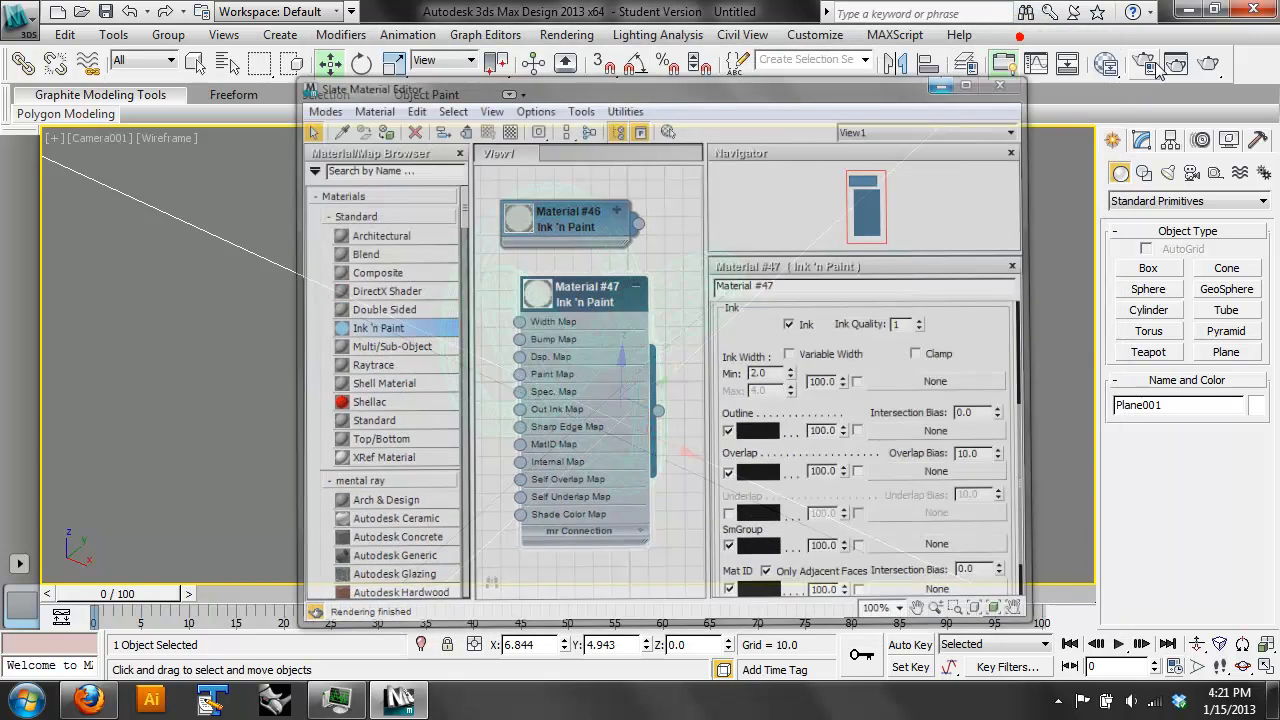
{"action": "left_click", "coordinate": [1208, 64]}
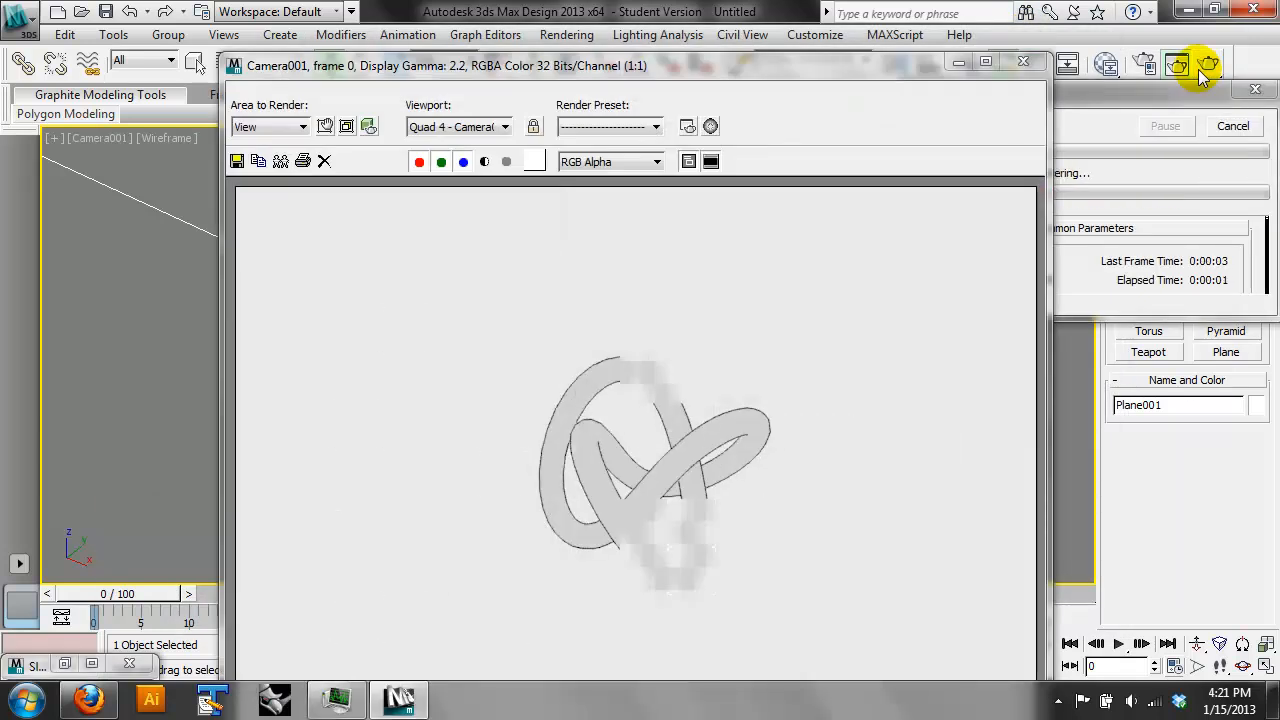
{"action": "left_click", "coordinate": [1030, 62]}
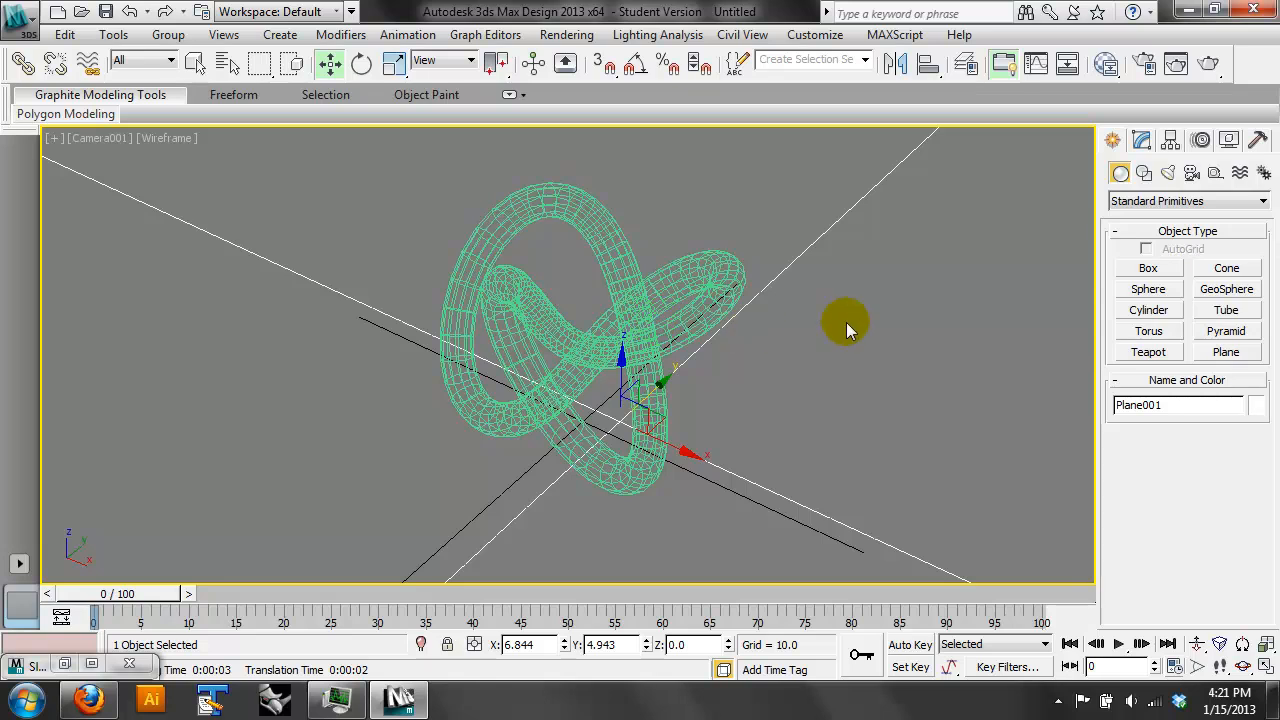
- Create a standard Target Spot in the Top view, aimed at the torus knot from about 325 units away
{"action": "key", "text": "t"}
{"action": "left_click", "coordinate": [1168, 174]}
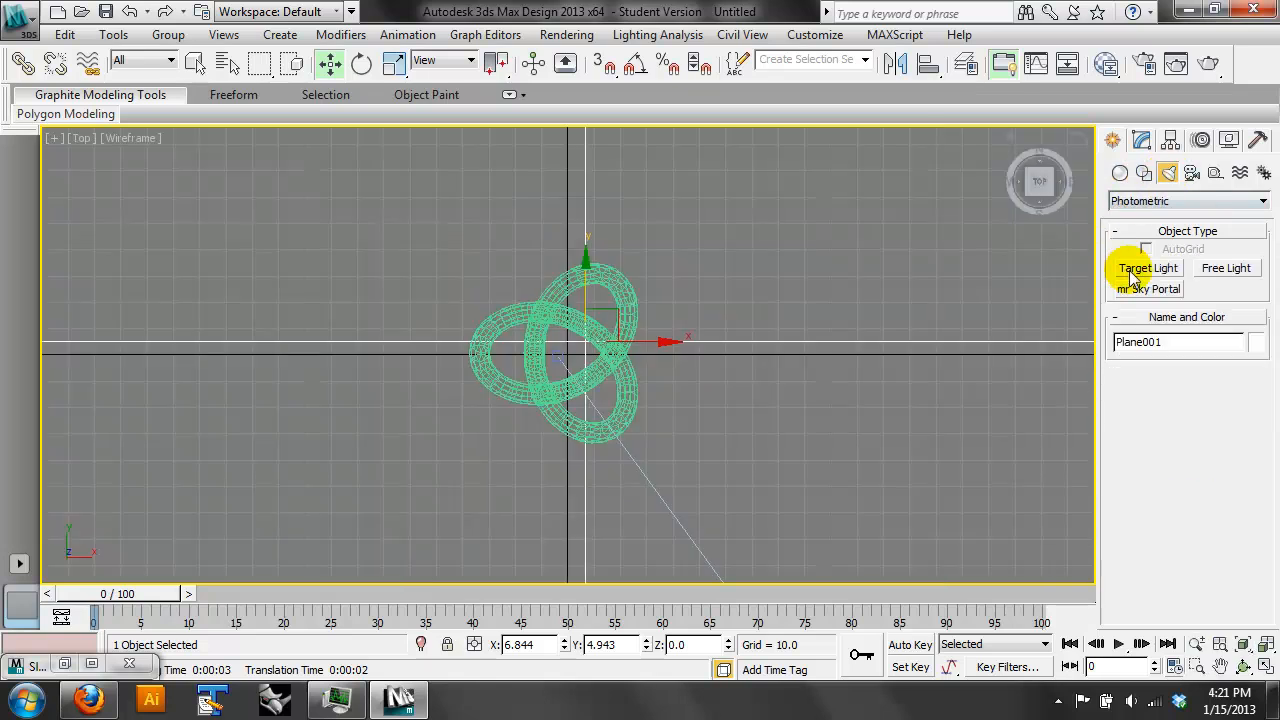
{"action": "left_click", "coordinate": [1176, 201]}
{"action": "left_click", "coordinate": [1176, 232]}
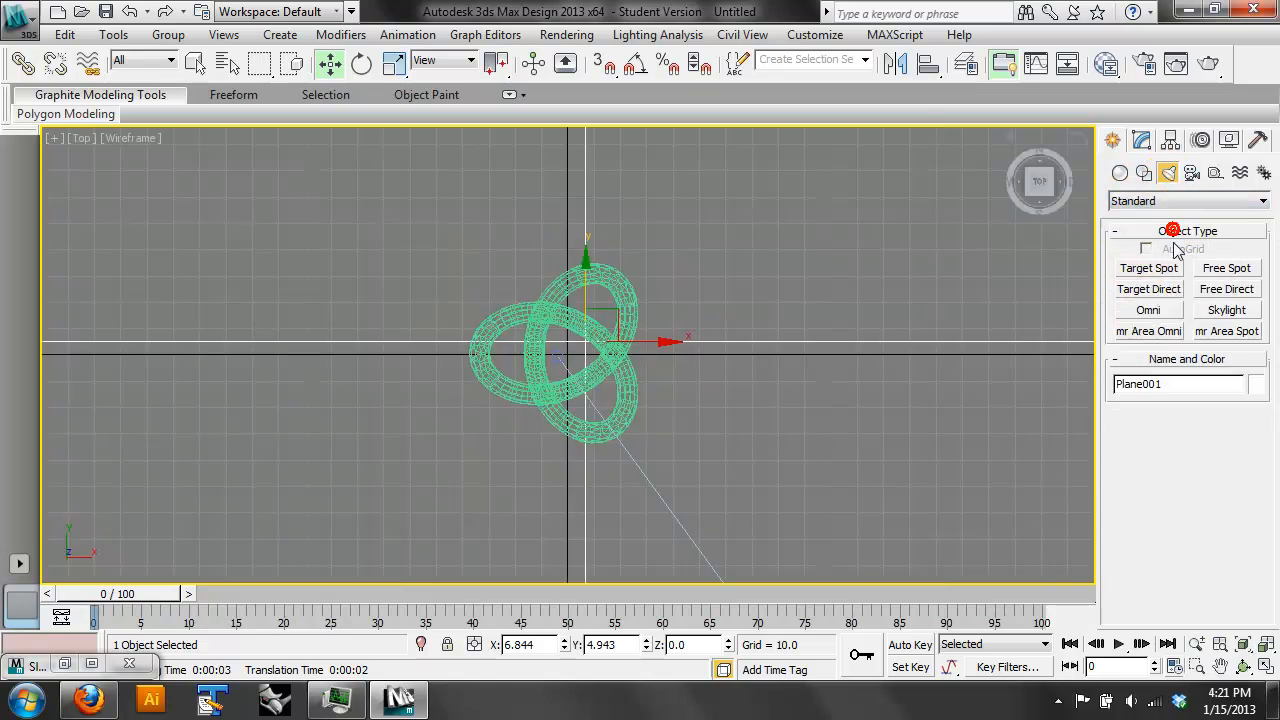
{"action": "left_click", "coordinate": [1178, 268]}
{"action": "scroll", "coordinate": [823, 294], "scroll_direction": "down", "scroll_amount": 5}
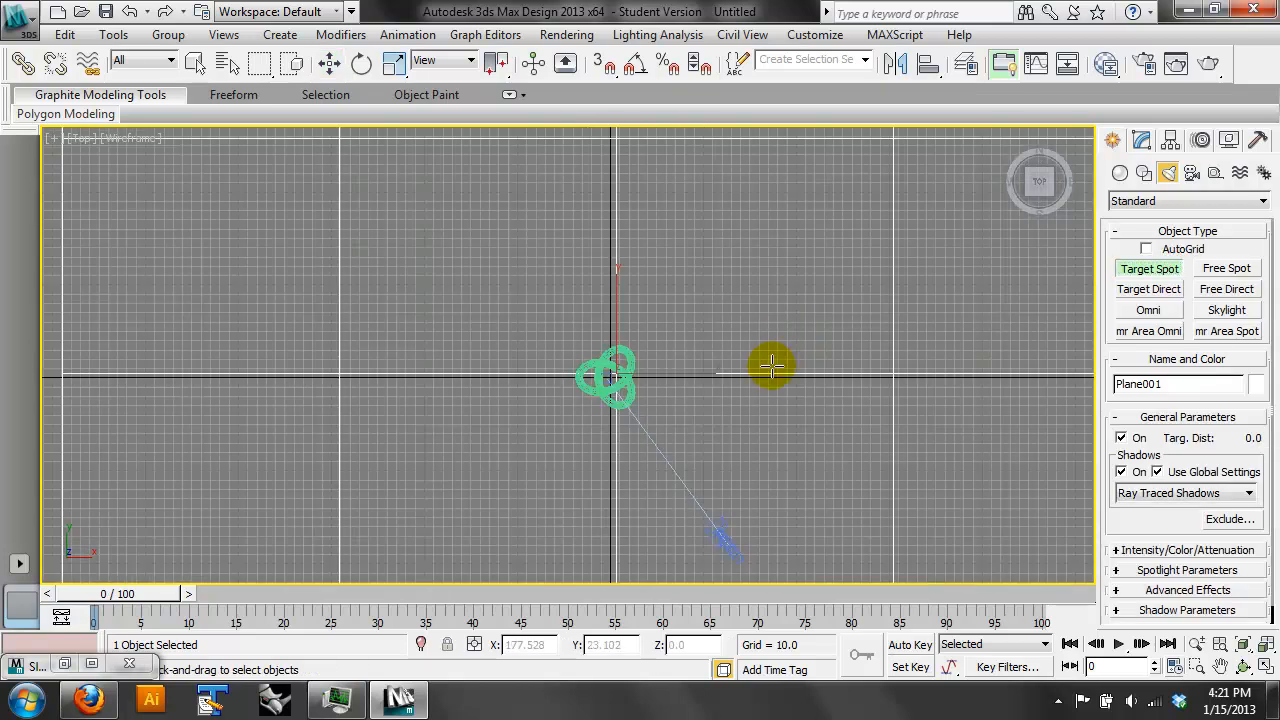
{"action": "scroll", "coordinate": [746, 400], "scroll_direction": "down", "scroll_amount": 3}
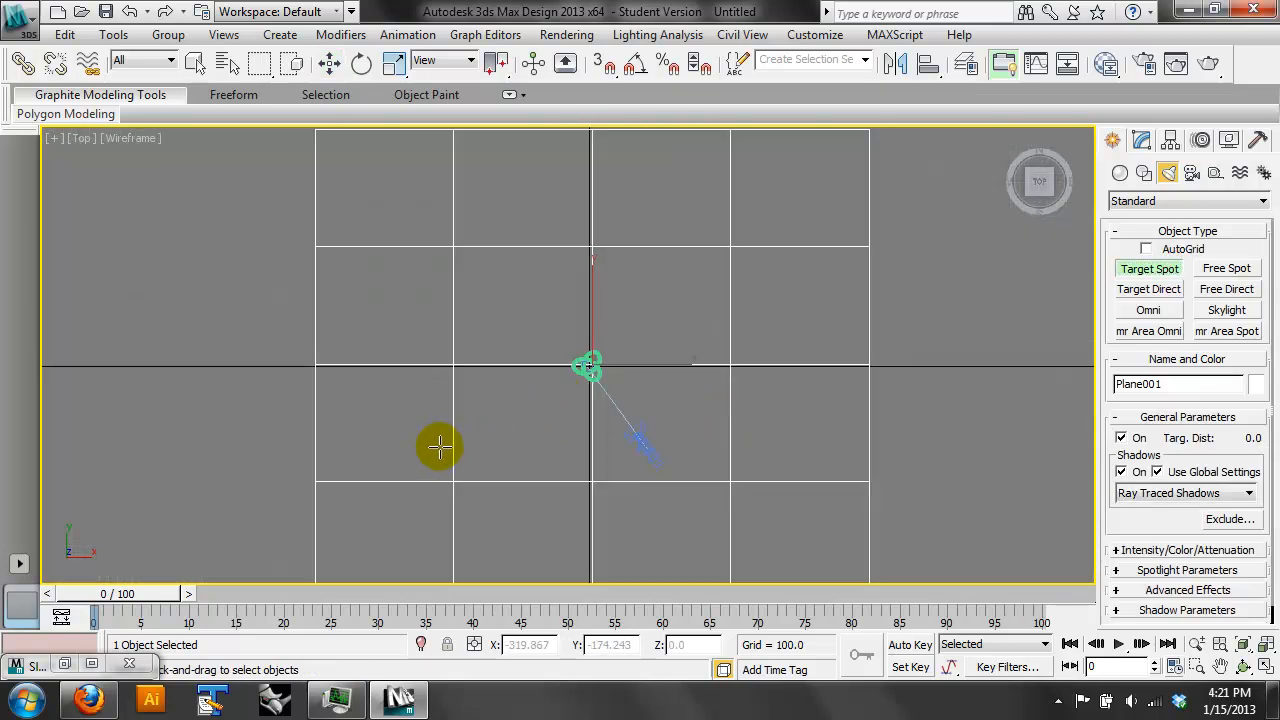
{"action": "left_click_drag", "start_coordinate": [454, 413], "coordinate": [587, 363]}
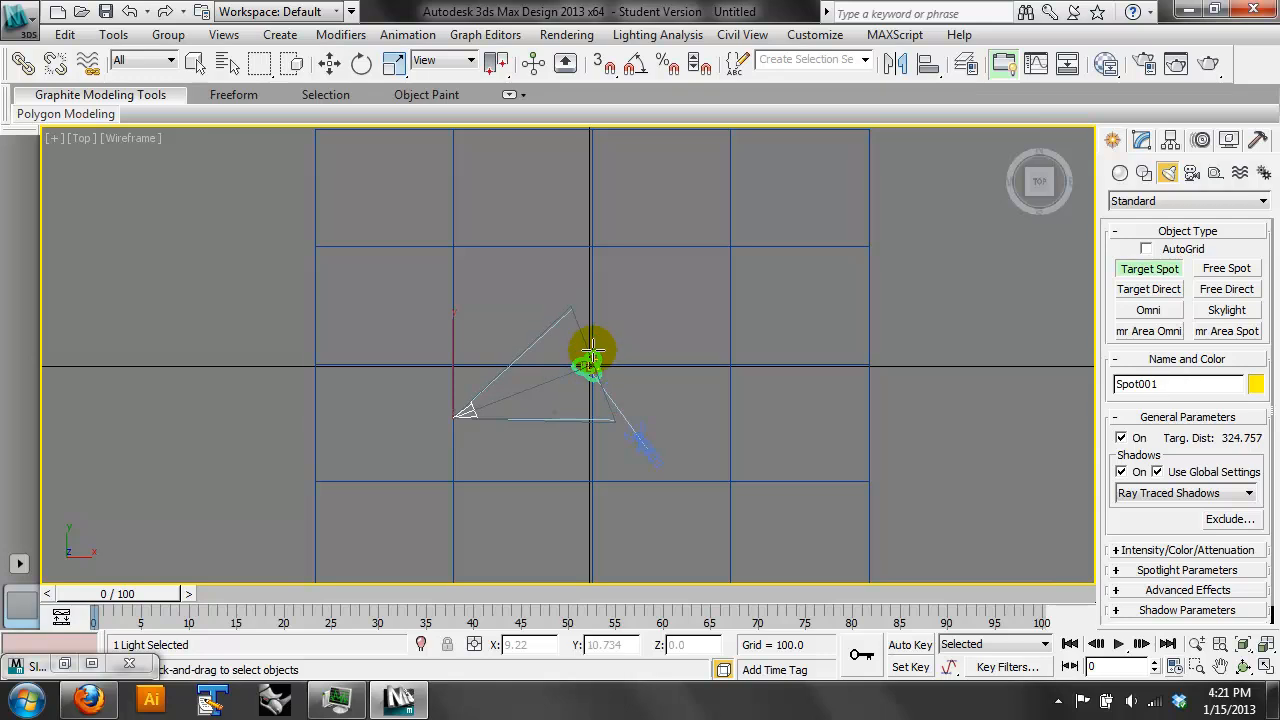
- Raise the spotlight to a Z height of about 275 in the Front view
{"action": "left_click", "coordinate": [336, 62]}
{"action": "key", "text": "f"}
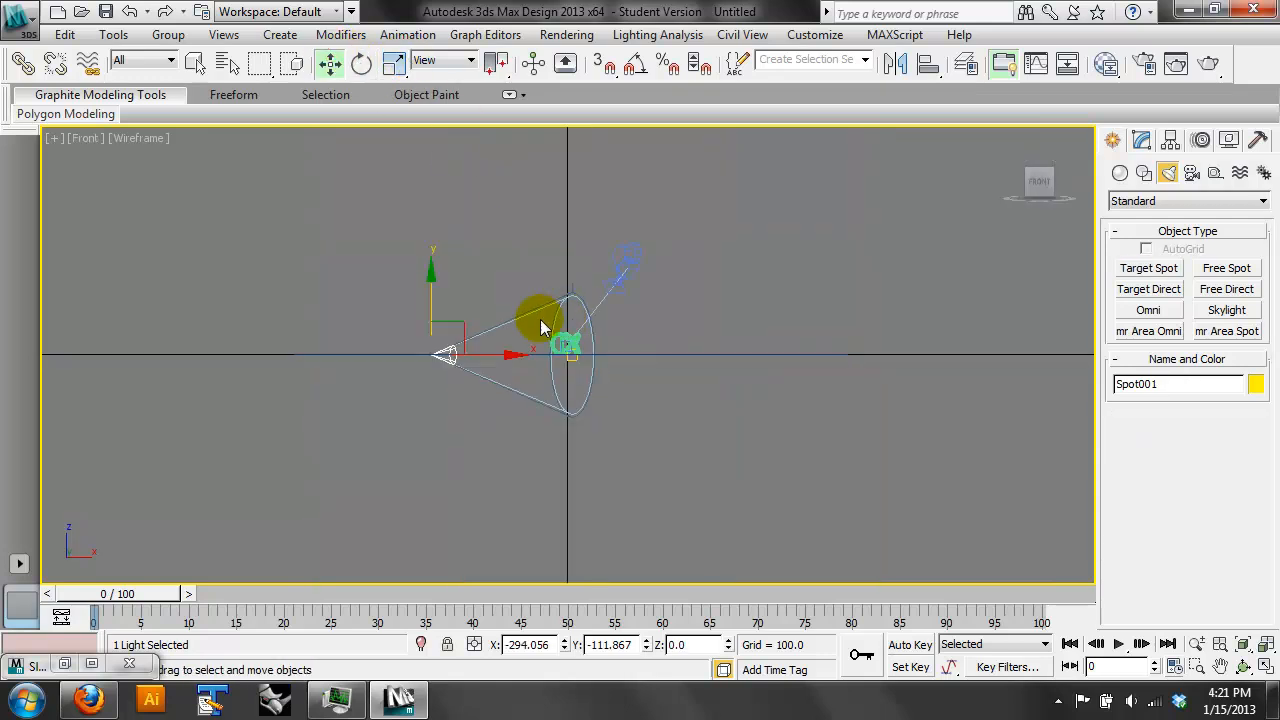
{"action": "left_click_drag", "start_coordinate": [430, 298], "coordinate": [472, 171]}
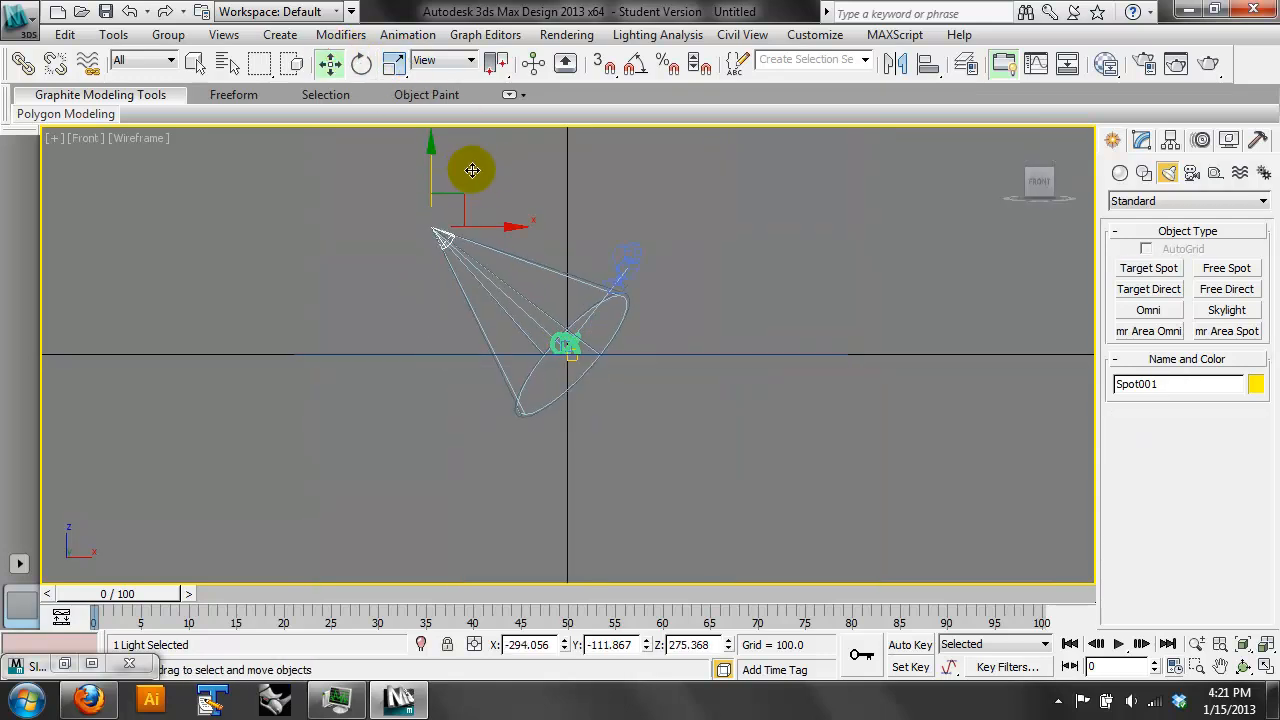
- Return to the Camera001 view and change its display from wireframe to shaded with shadows
{"action": "key", "text": "c"}
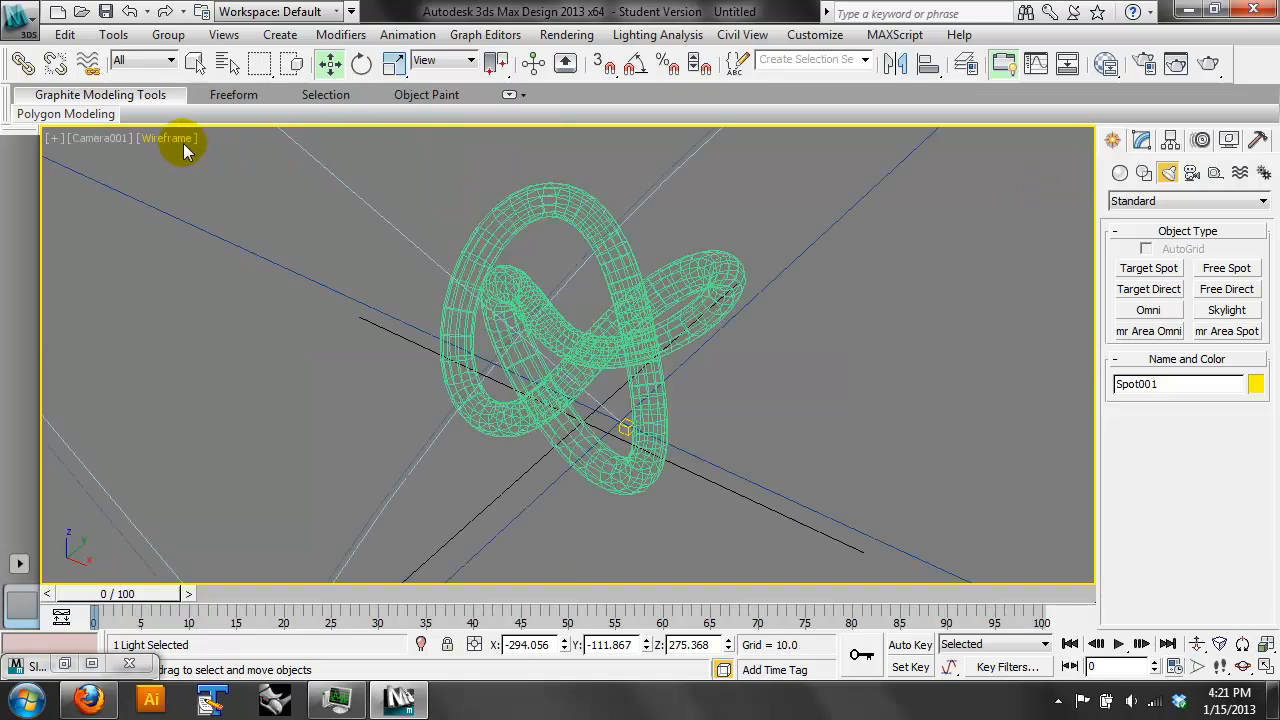
{"action": "left_click", "coordinate": [103, 140]}
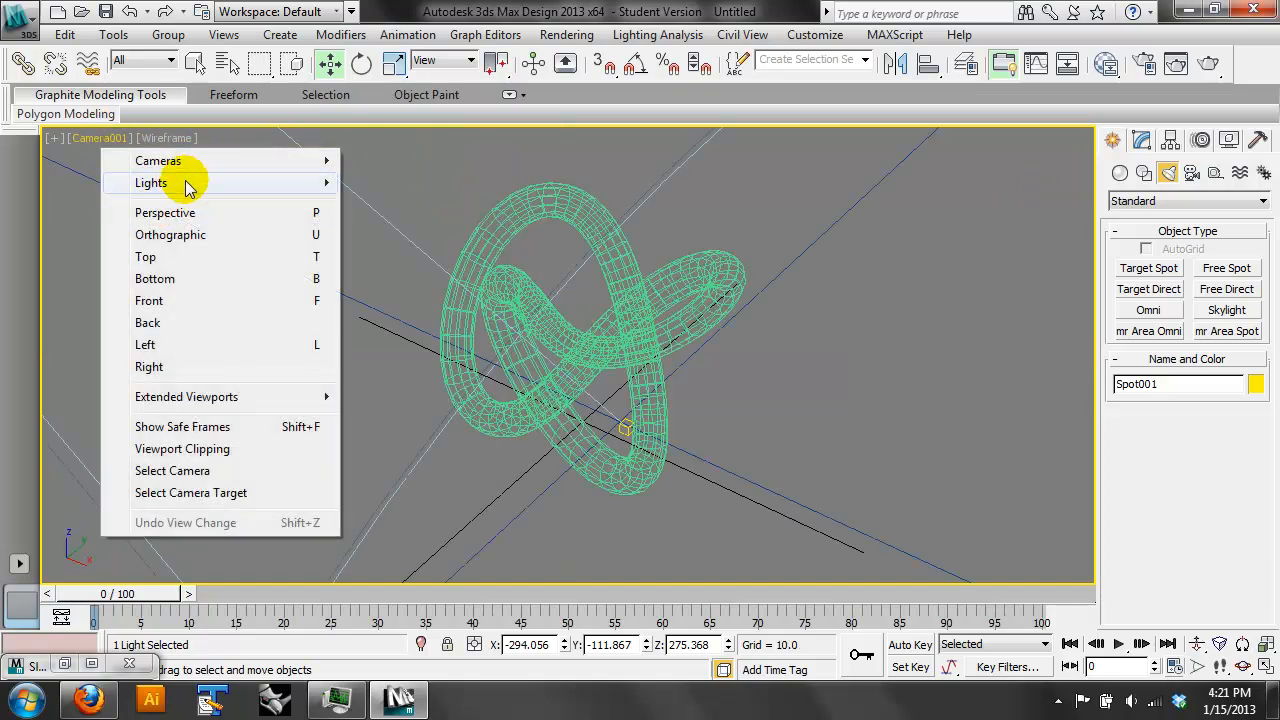
{"action": "left_click", "coordinate": [205, 136]}
{"action": "left_click", "coordinate": [161, 140]}
{"action": "left_click", "coordinate": [206, 161]}
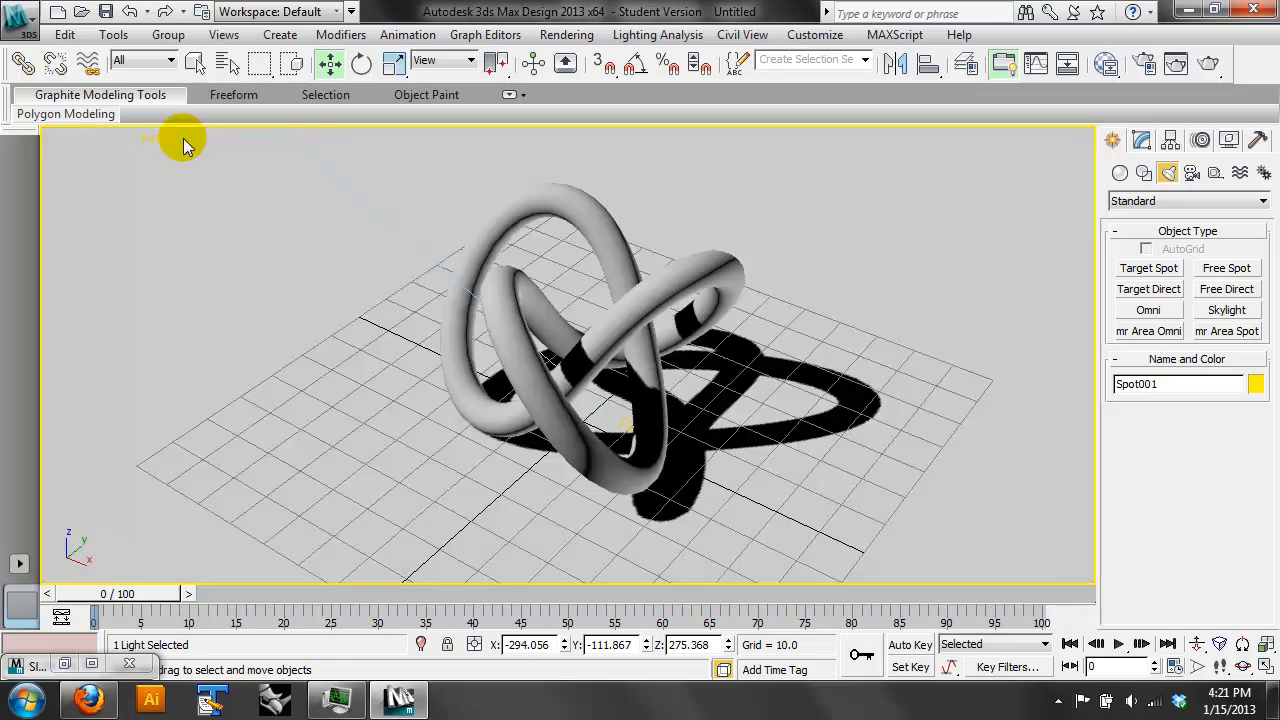
- Show all four viewports and move the spotlight in the positive Y direction in the Top view, then select the plane in the camera view
{"action": "left_click", "coordinate": [1266, 645]}
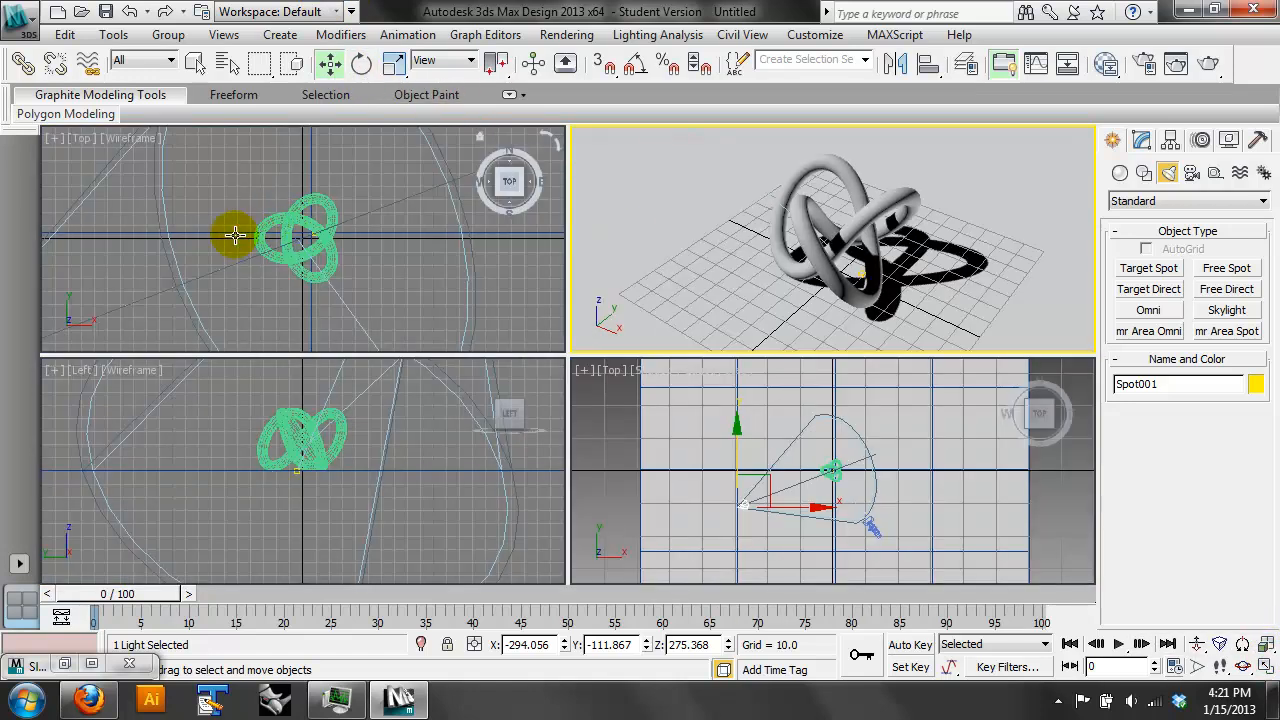
{"action": "middle_click_drag", "start_coordinate": [235, 235], "coordinate": [260, 237]}
{"action": "scroll", "coordinate": [255, 239], "scroll_direction": "down", "scroll_amount": 5}
{"action": "left_click_drag", "start_coordinate": [178, 241], "coordinate": [229, 171]}
{"action": "left_click", "coordinate": [668, 176]}
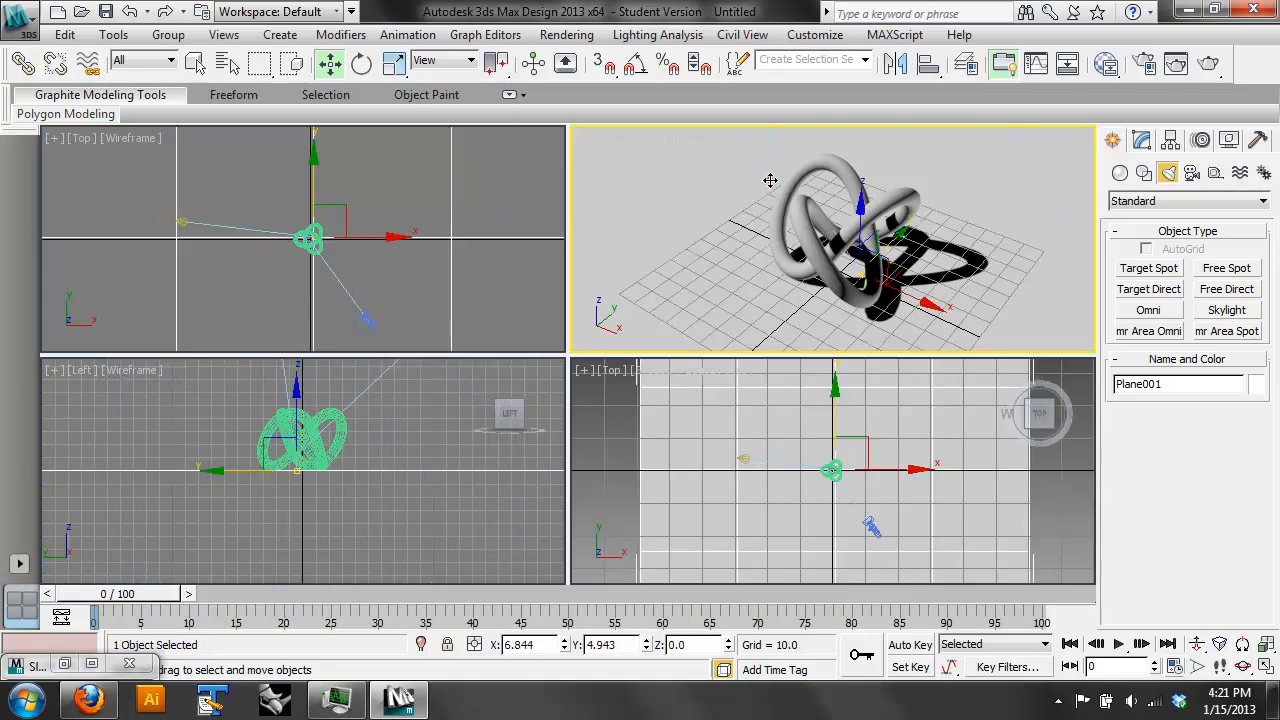
- Try moving the spotlight in the negative Y direction in the Top view, and undo the move
{"action": "left_click", "coordinate": [183, 224]}
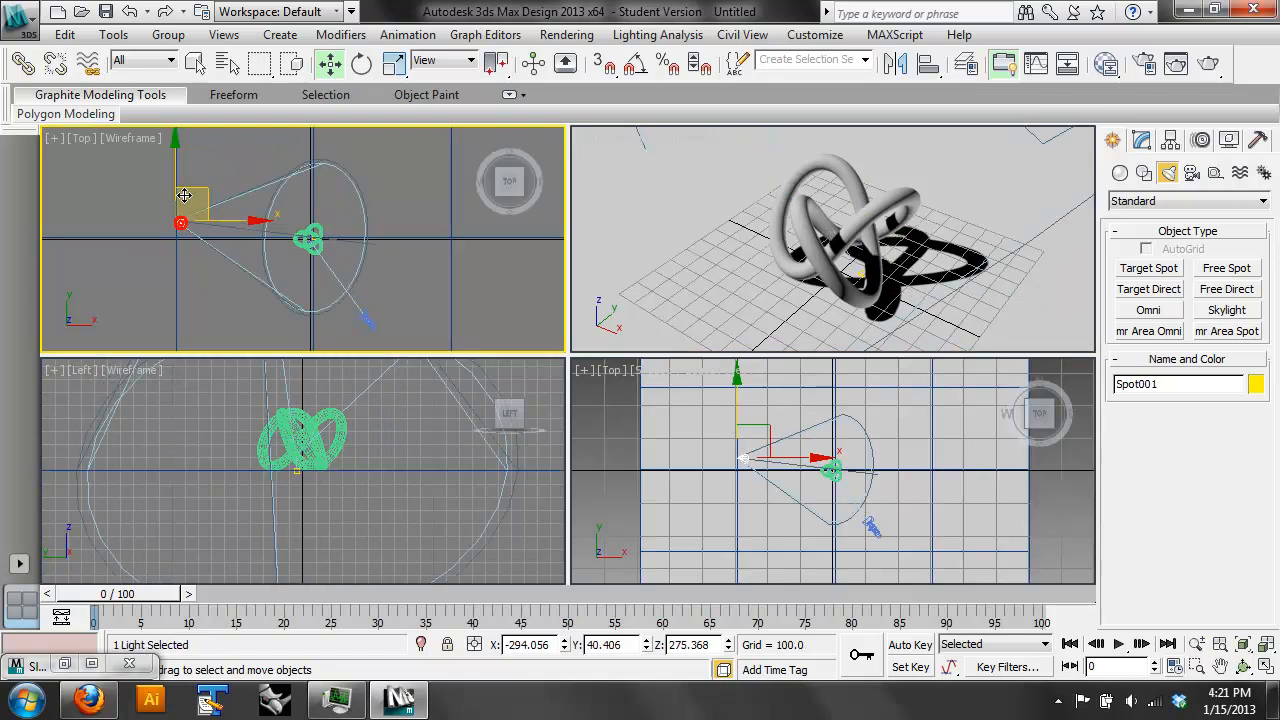
{"action": "left_click_drag", "start_coordinate": [176, 180], "coordinate": [168, 265]}
{"action": "left_click", "coordinate": [689, 209]}
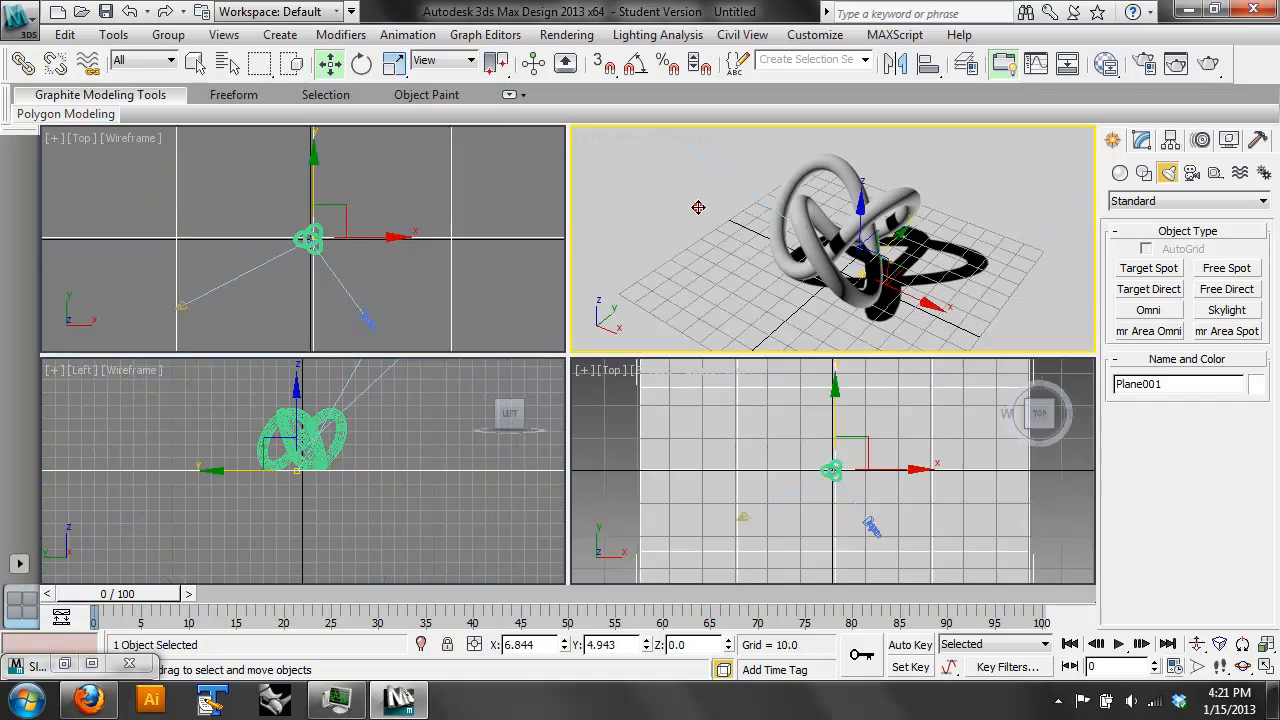
{"action": "key", "text": "ctrl+z"}
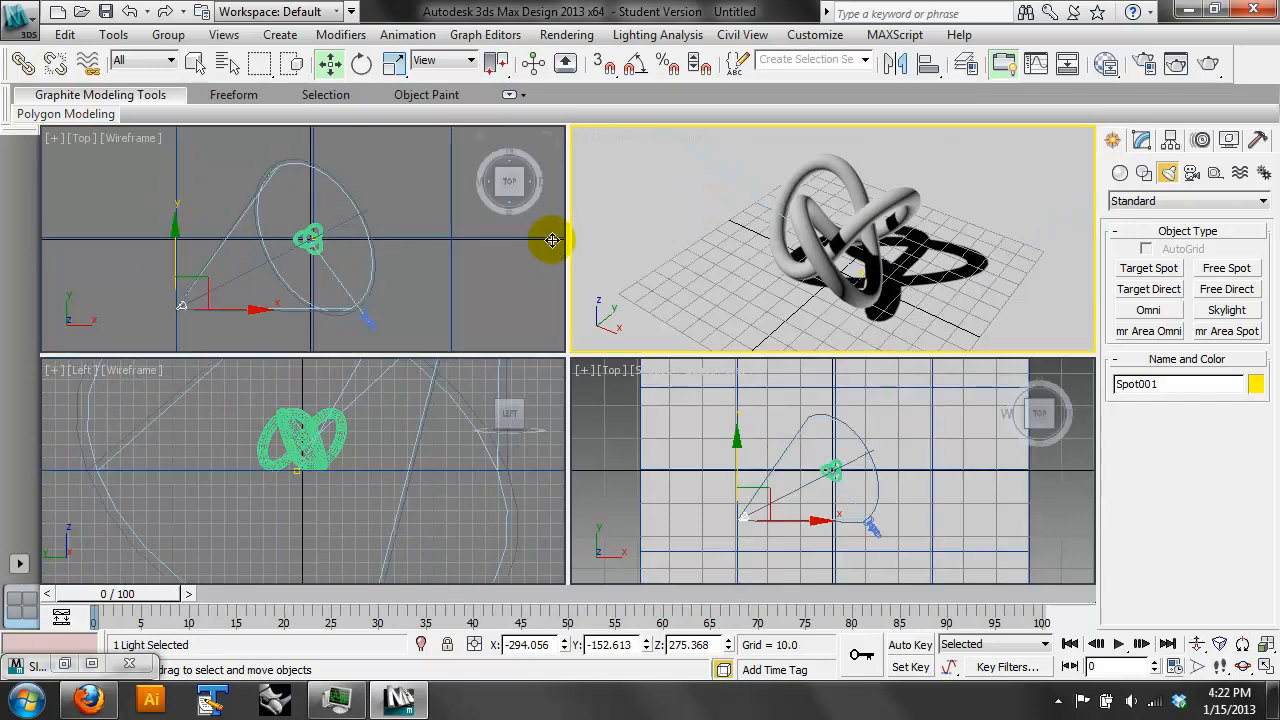
- Switch the camera view's display to Shaded and back to Realistic, and render the view
{"action": "left_click", "coordinate": [793, 188]}
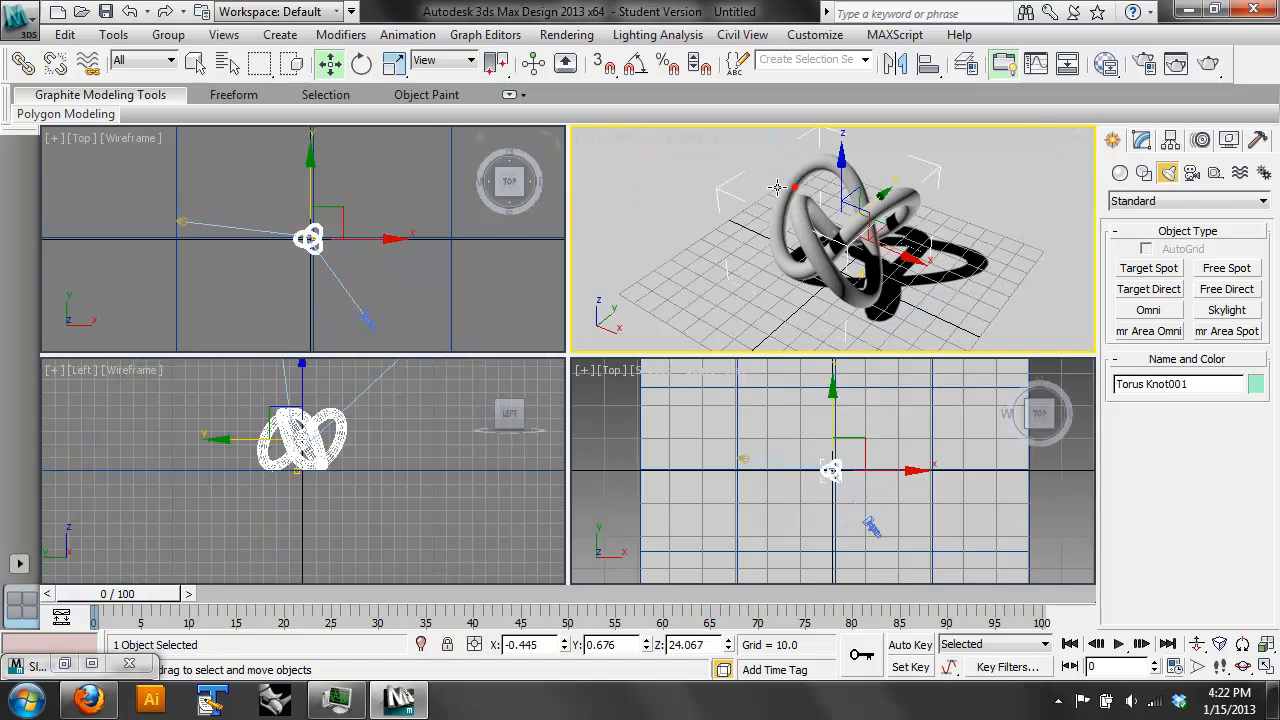
{"action": "left_click", "coordinate": [677, 141]}
{"action": "left_click", "coordinate": [716, 183]}
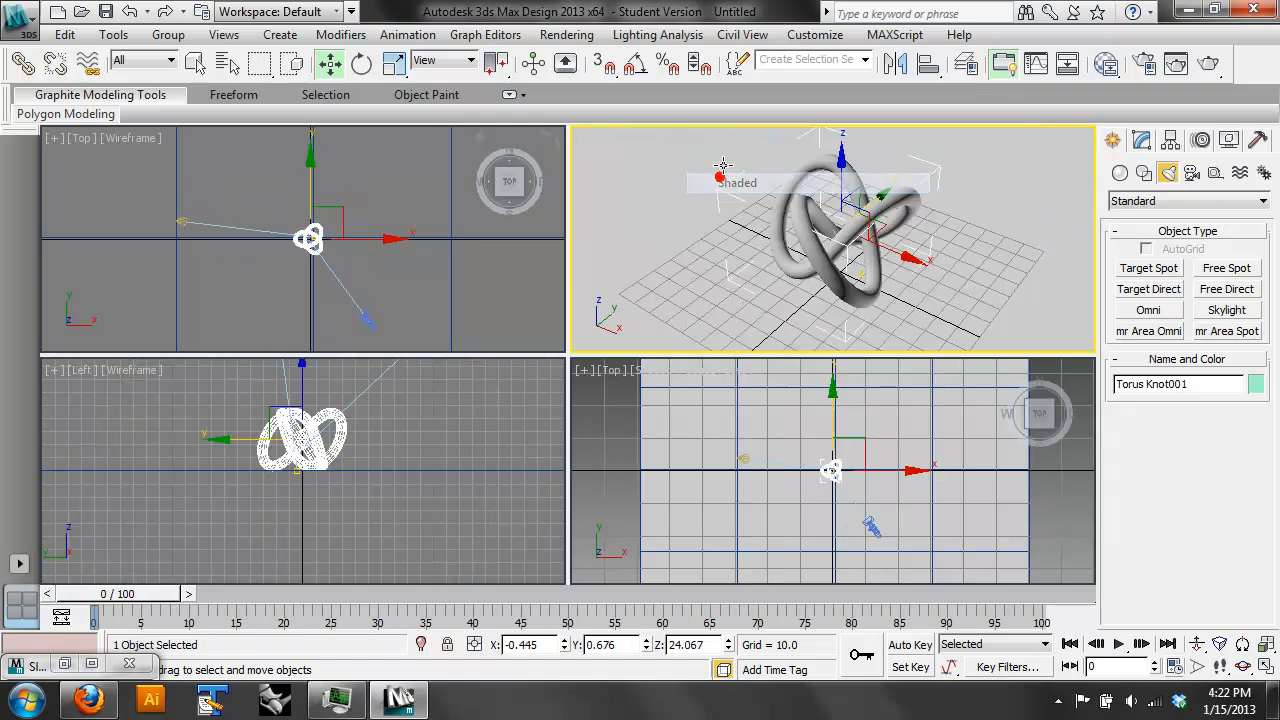
{"action": "left_click", "coordinate": [711, 140]}
{"action": "left_click", "coordinate": [725, 158]}
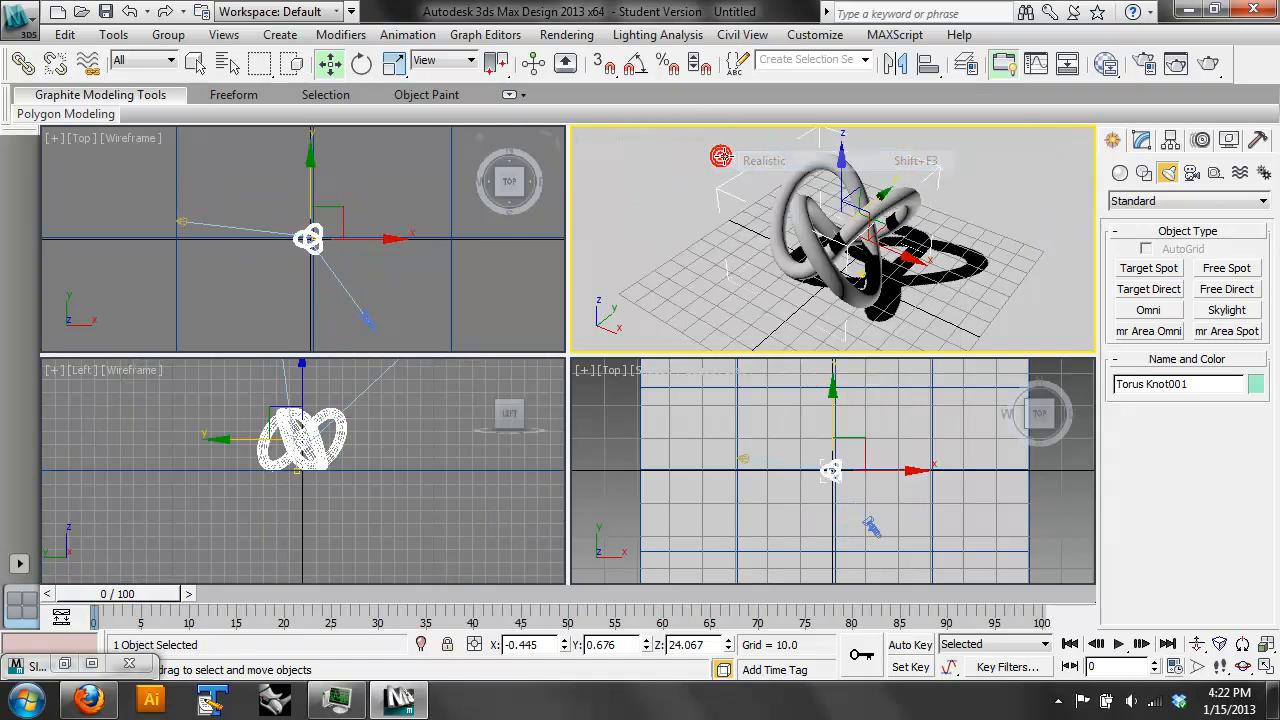
{"action": "left_click", "coordinate": [1210, 64]}
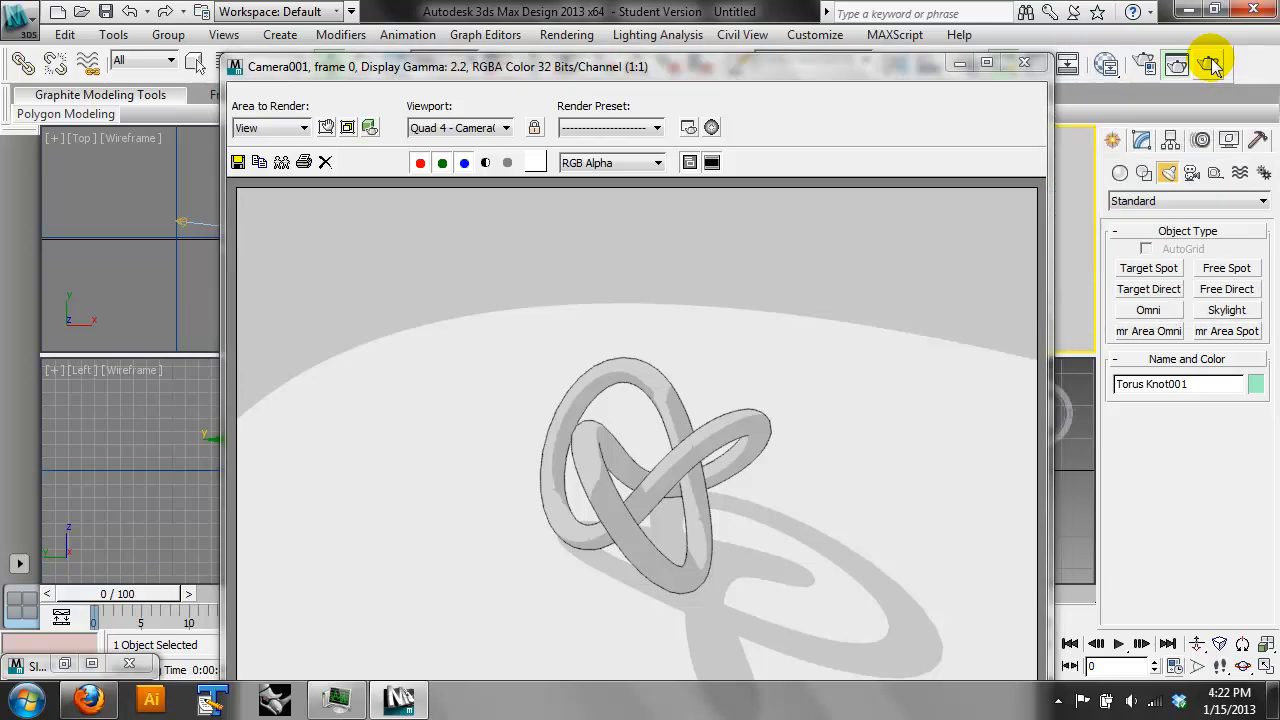
{"action": "left_click", "coordinate": [1024, 62]}
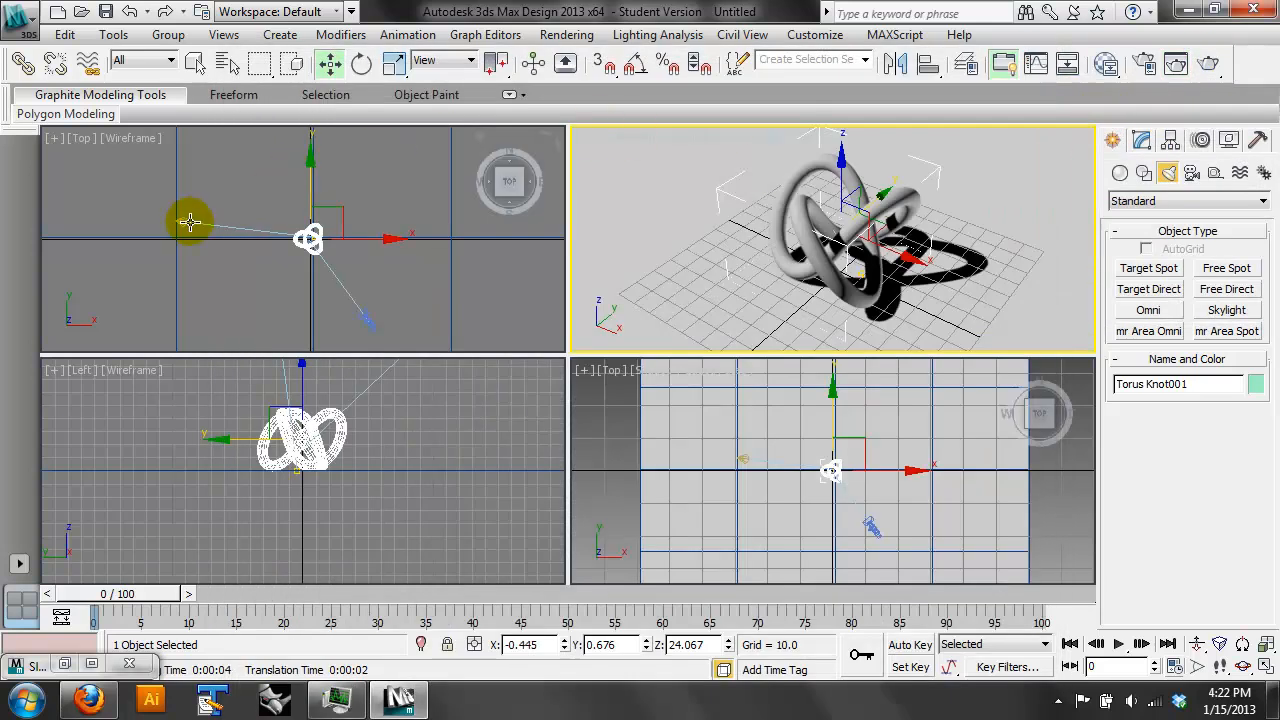
- Select the spotlight and set its shadow type to Shadow Map
{"action": "left_click", "coordinate": [182, 221]}
{"action": "left_click", "coordinate": [1142, 141]}
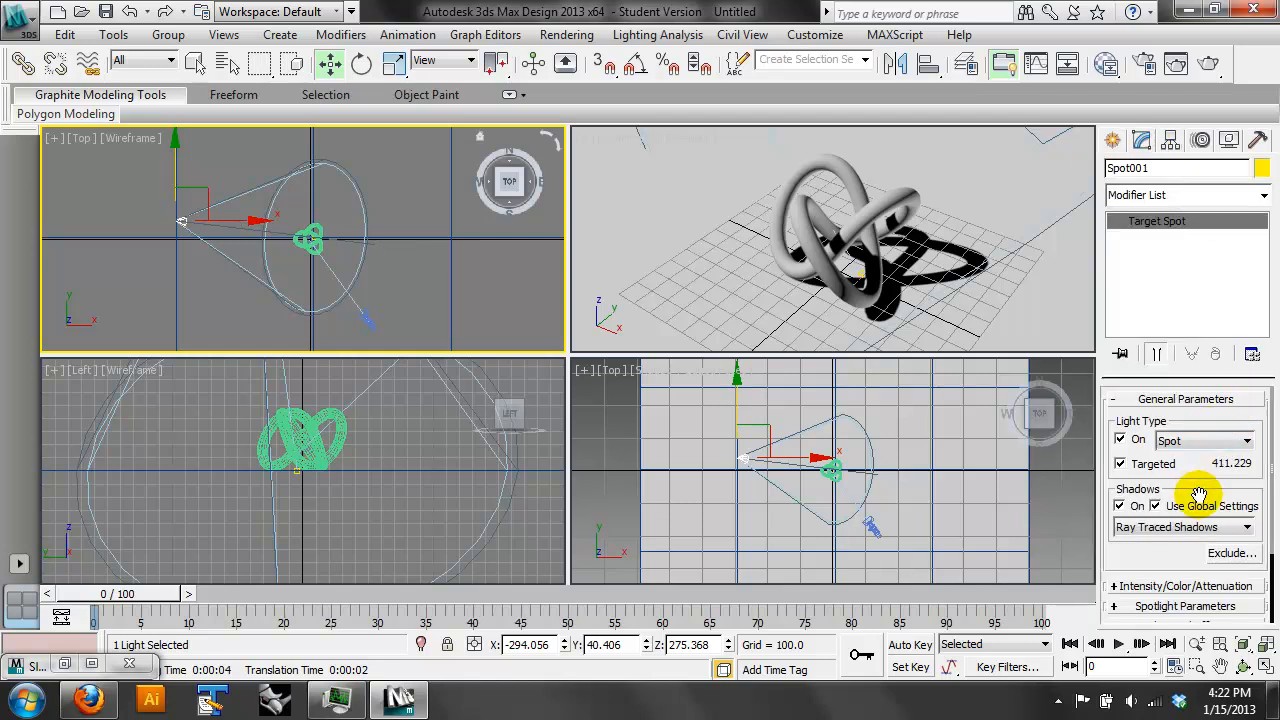
{"action": "left_click", "coordinate": [1147, 527]}
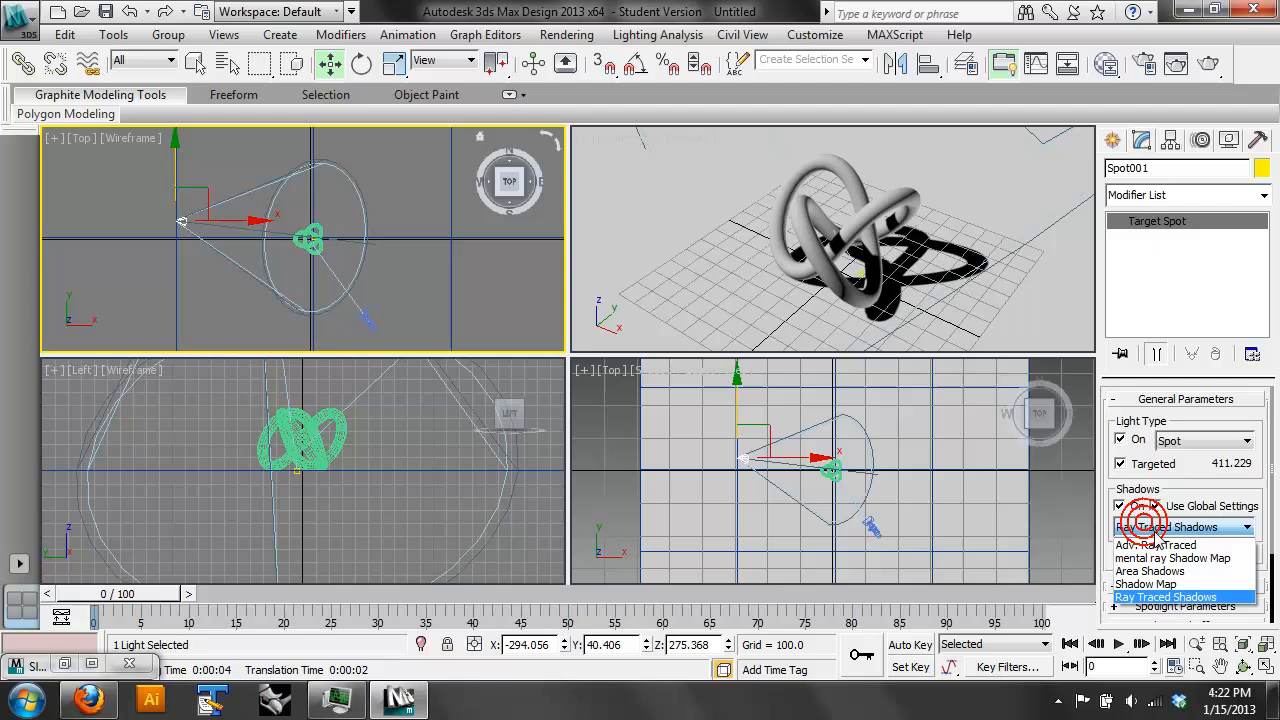
{"action": "left_click", "coordinate": [1165, 584]}
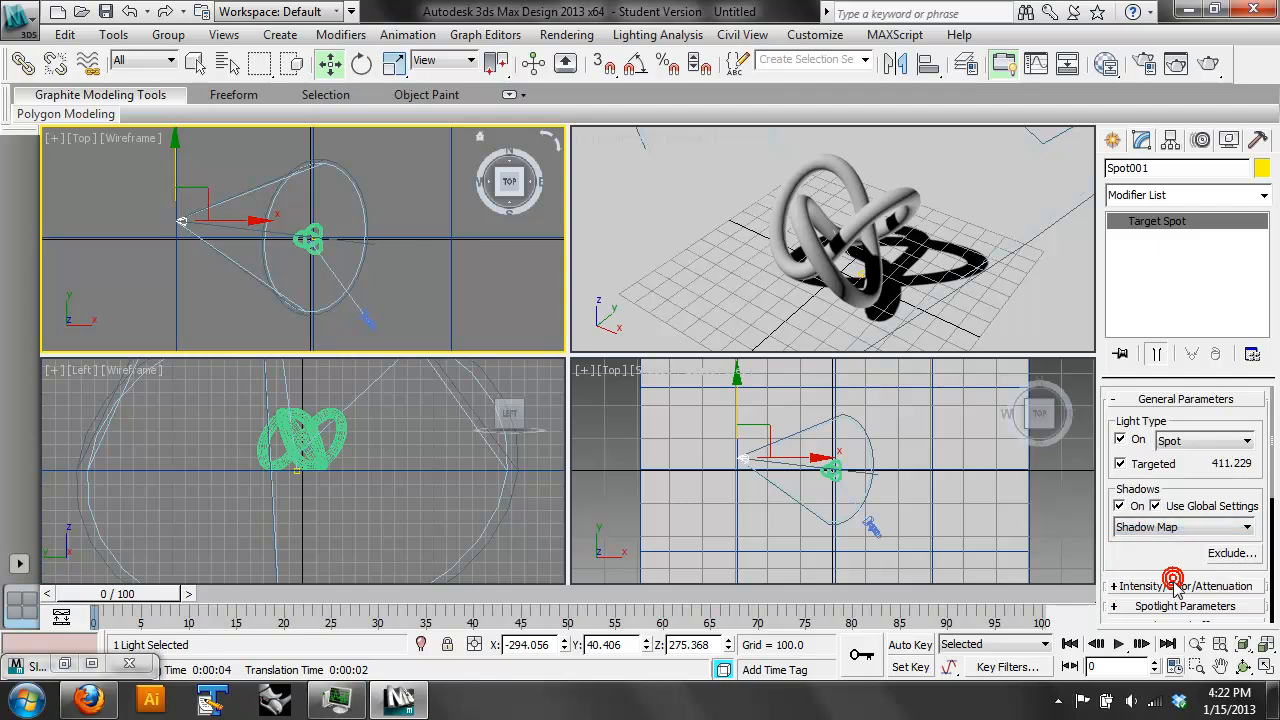
- Turn on Overshoot for the spotlight's light cone and render the camera view
{"action": "left_click_drag", "start_coordinate": [1172, 483], "coordinate": [1123, 355]}
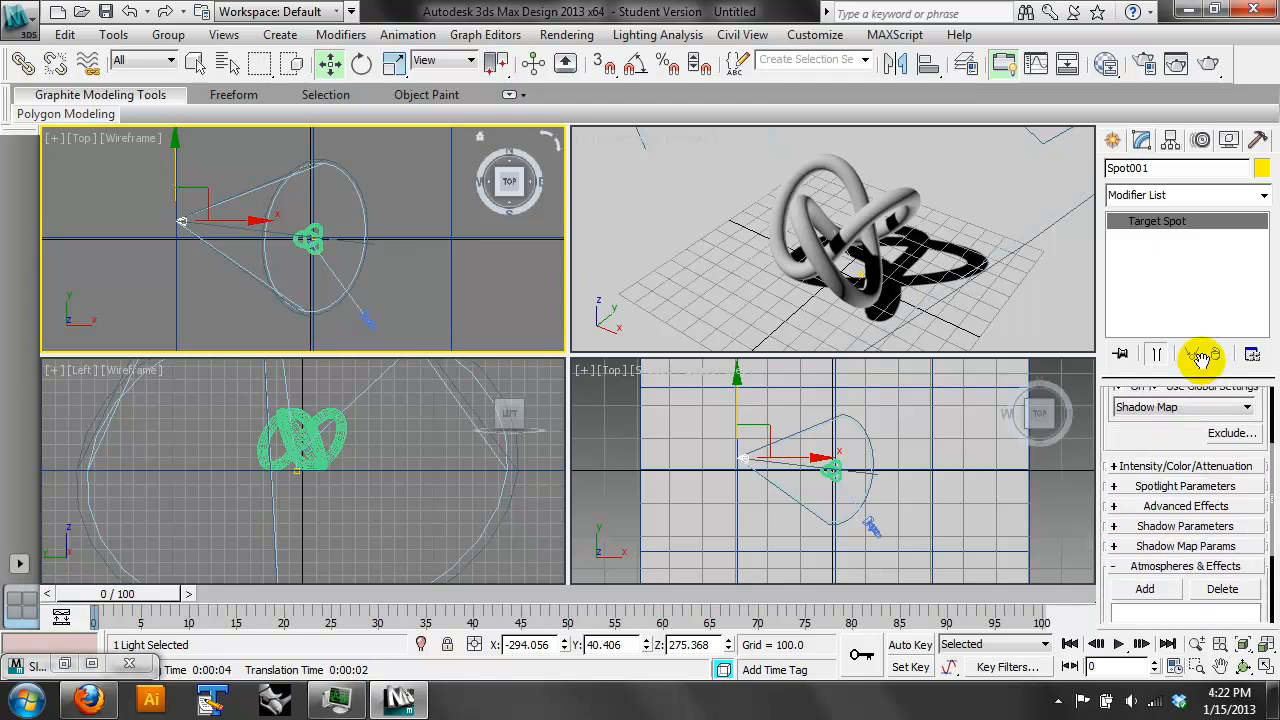
{"action": "left_click", "coordinate": [1190, 486]}
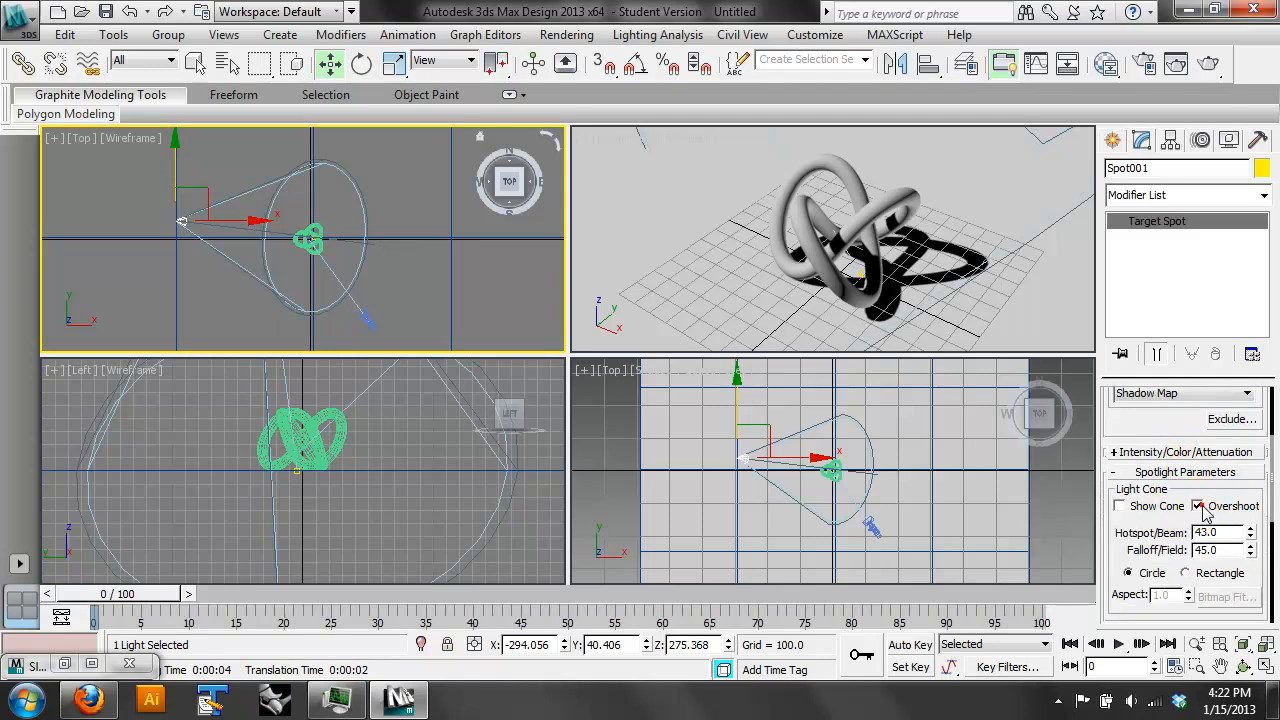
{"action": "left_click", "coordinate": [1208, 63]}
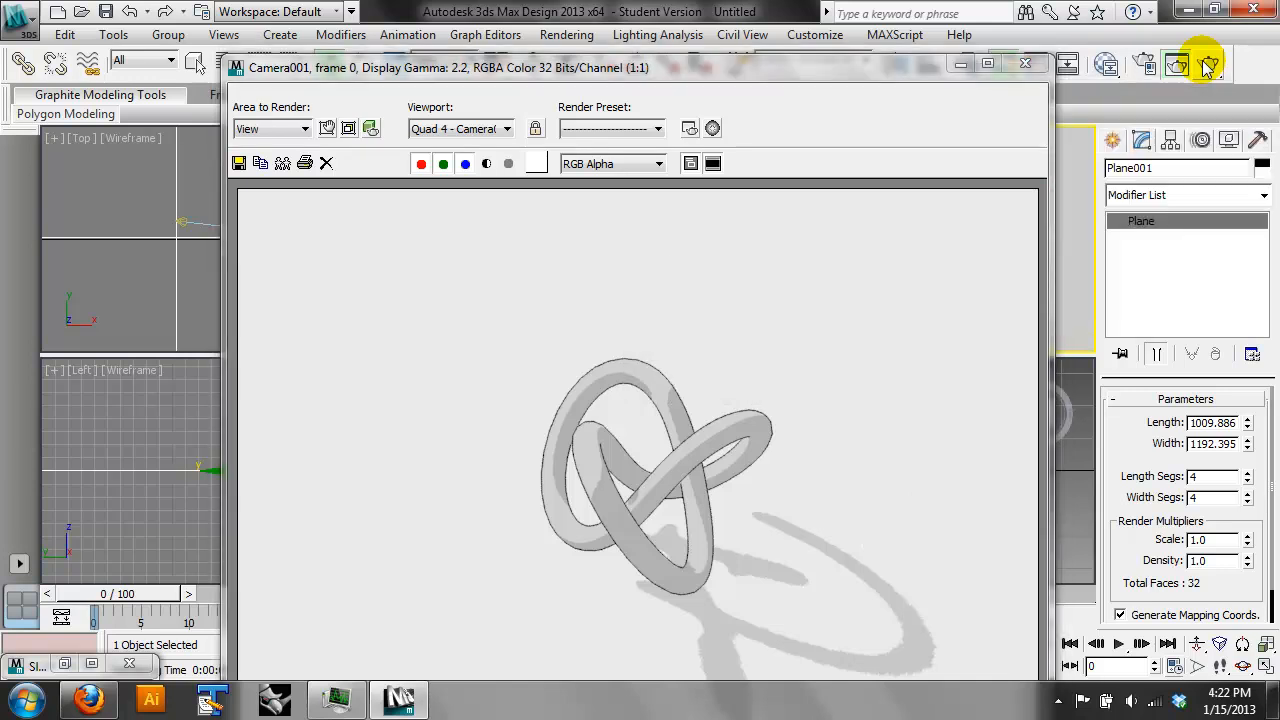
{"action": "left_click", "coordinate": [1025, 63]}
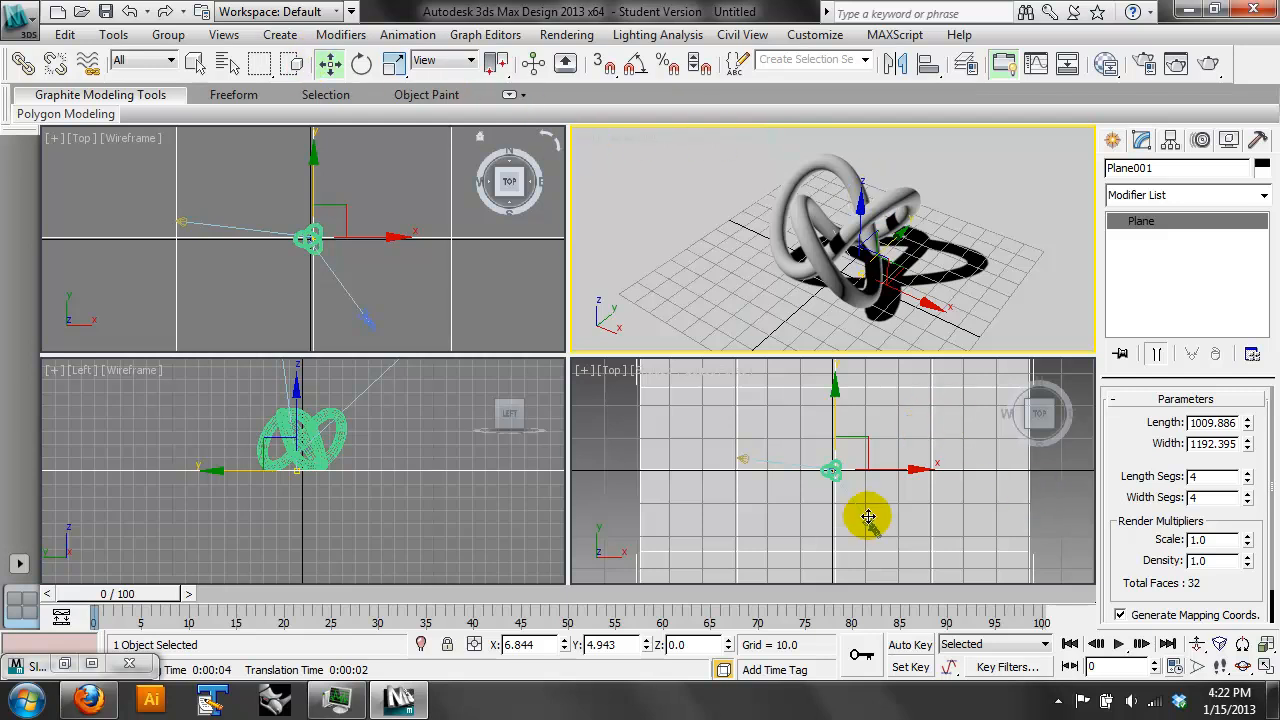
- Reselect the spotlight and set its shadow type back to Ray Traced Shadows
{"action": "right_click", "coordinate": [742, 454]}
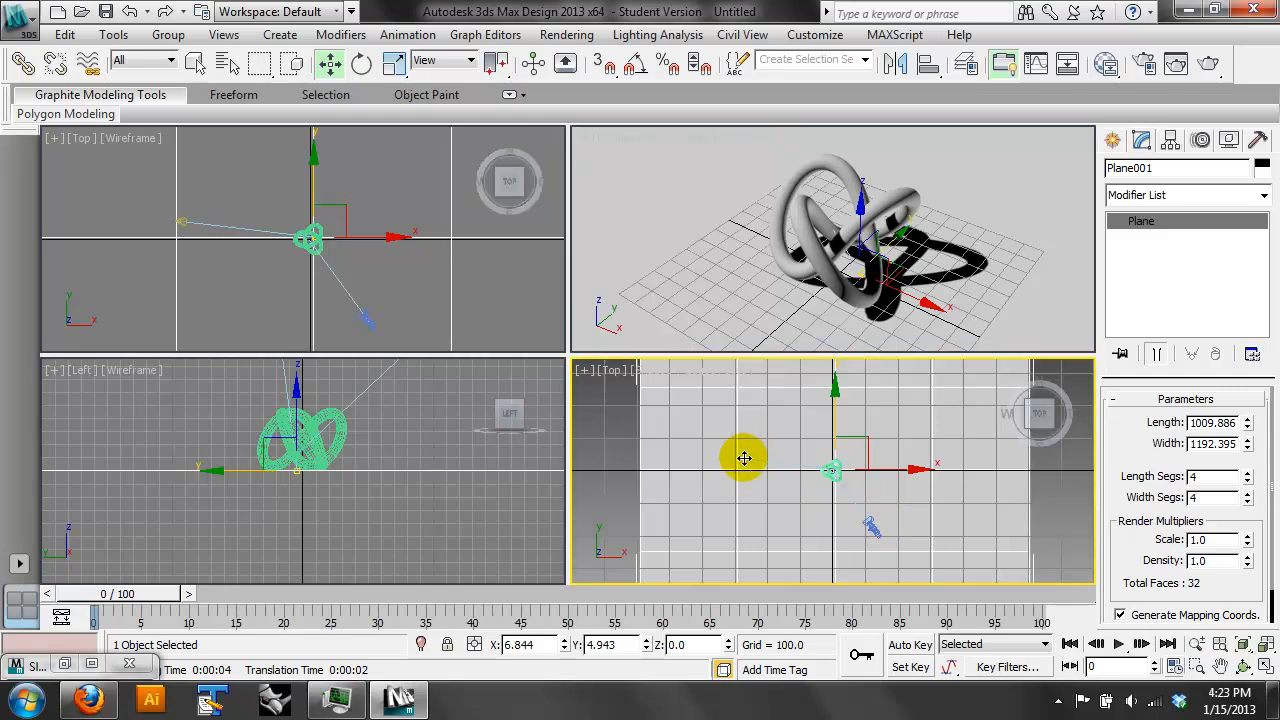
{"action": "left_click", "coordinate": [744, 458]}
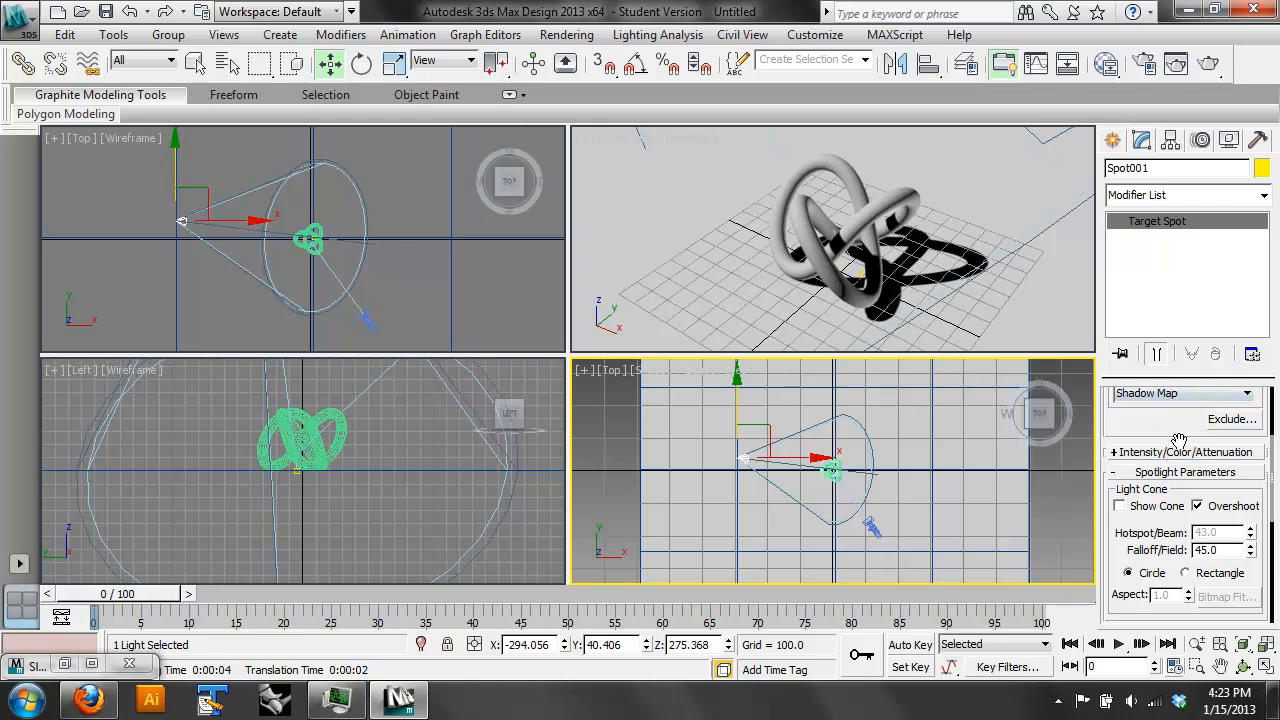
{"action": "left_click_drag", "start_coordinate": [1204, 430], "coordinate": [1273, 245]}
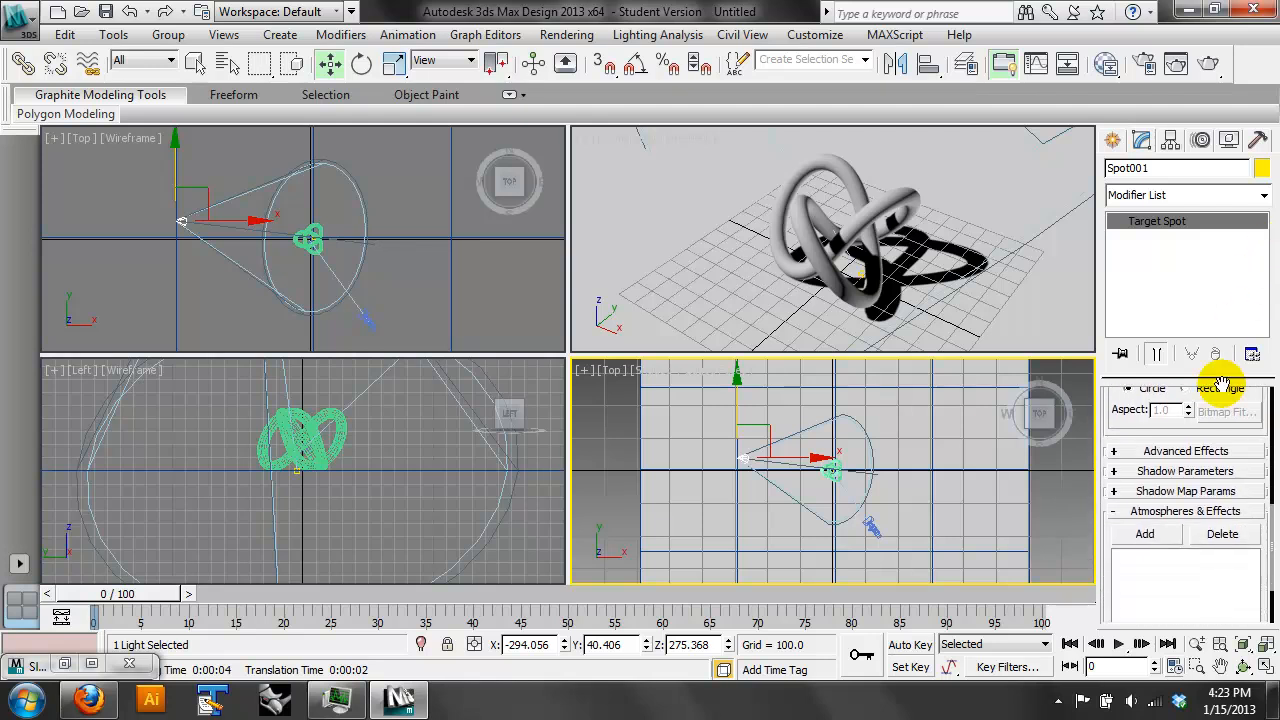
{"action": "left_click", "coordinate": [1180, 470]}
{"action": "left_click", "coordinate": [1205, 433]}
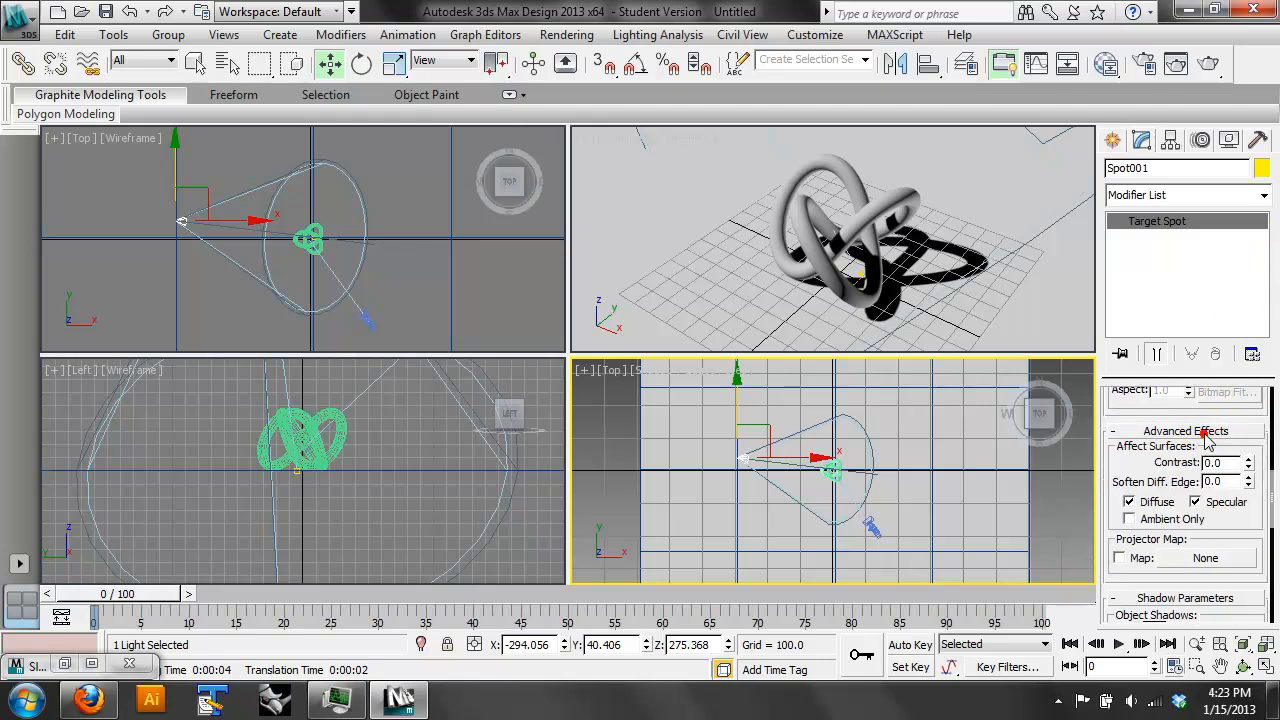
{"action": "scroll", "coordinate": [1180, 475], "scroll_direction": "up", "scroll_amount": 5}
{"action": "left_click", "coordinate": [1160, 440]}
{"action": "left_click", "coordinate": [1160, 512]}
{"action": "scroll", "coordinate": [1180, 527], "scroll_direction": "up", "scroll_amount": 3}
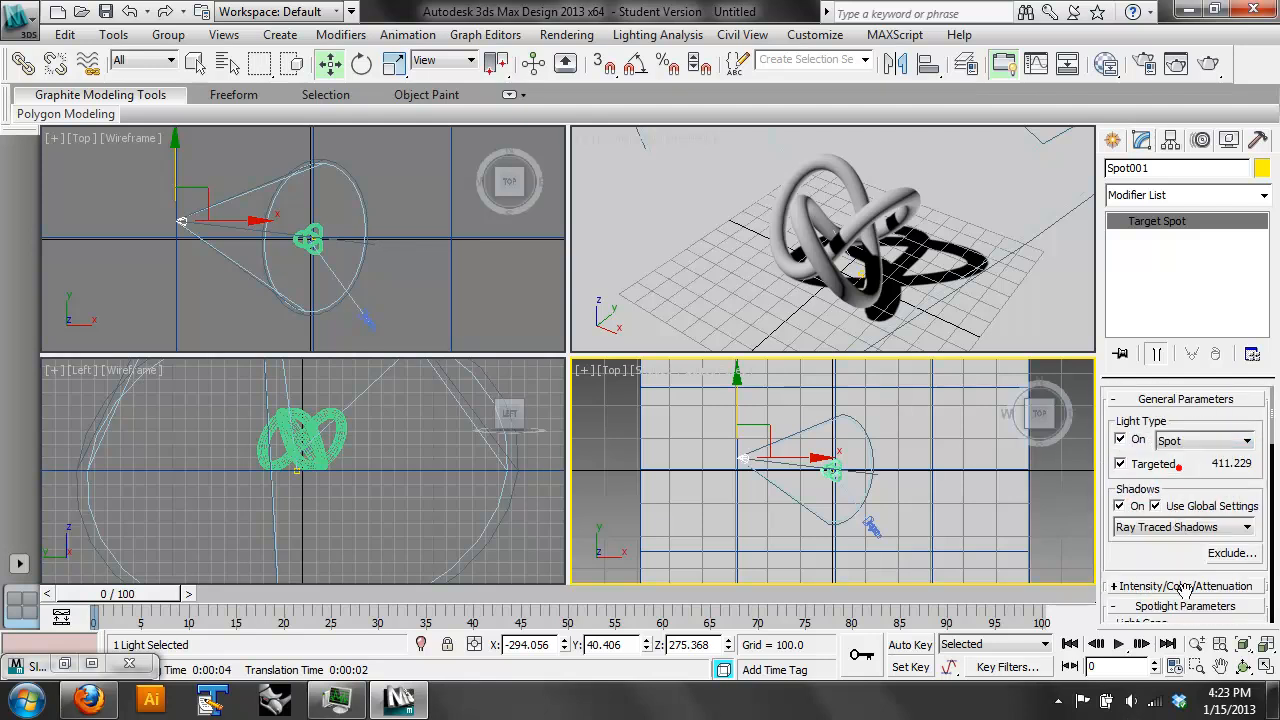
- Render the camera view with the ray-traced shadows and minimize the rendered frame window
{"action": "left_click", "coordinate": [1210, 63]}
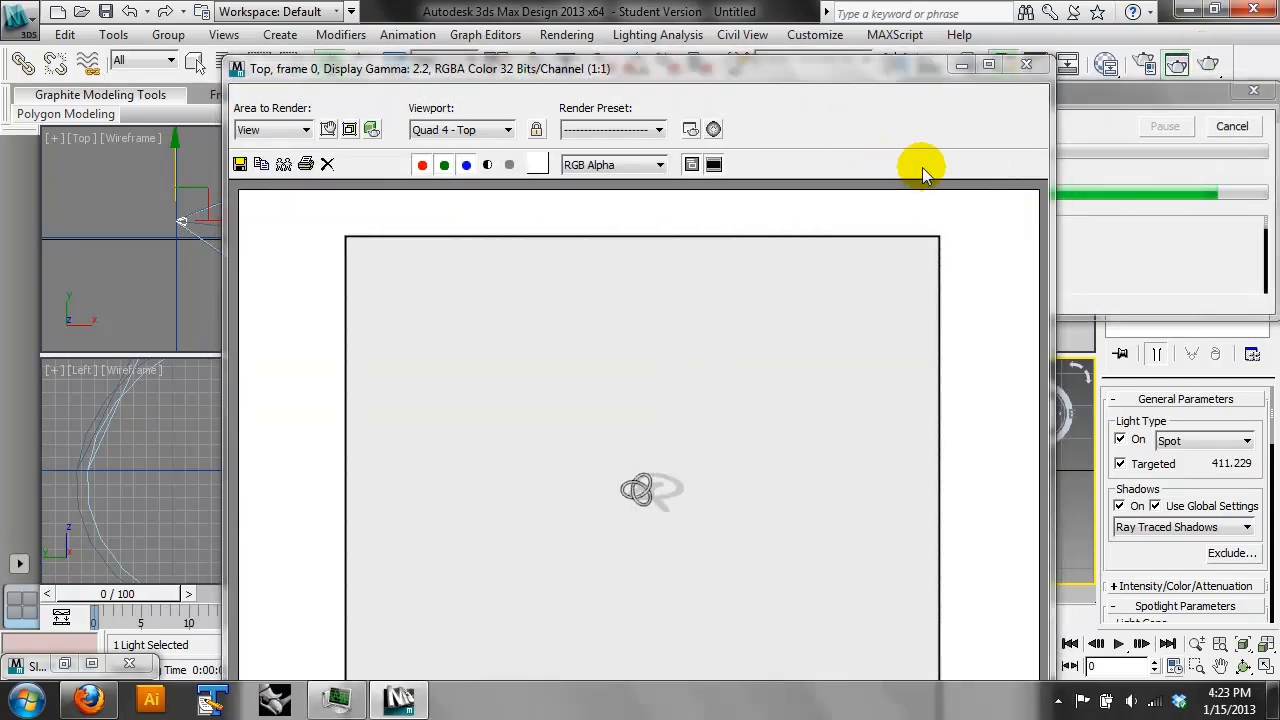
{"action": "left_click", "coordinate": [1026, 64]}
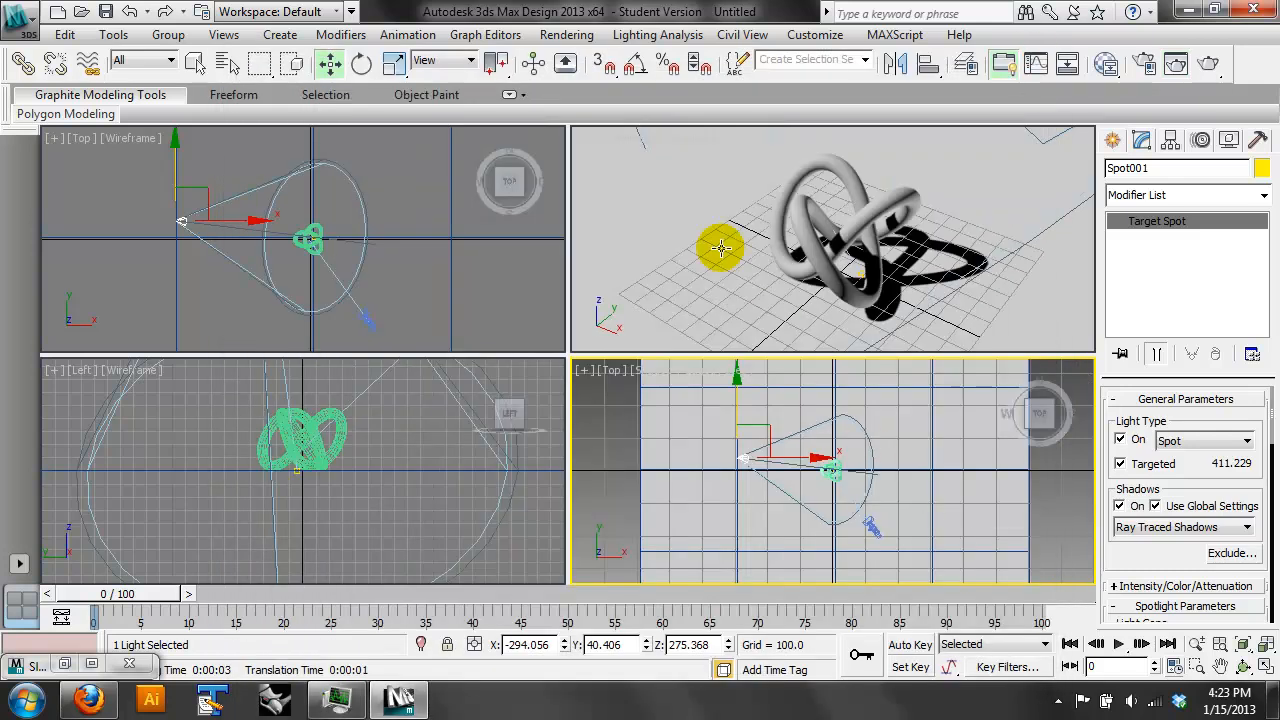
{"action": "left_click", "coordinate": [770, 320]}
{"action": "left_click", "coordinate": [1210, 63]}
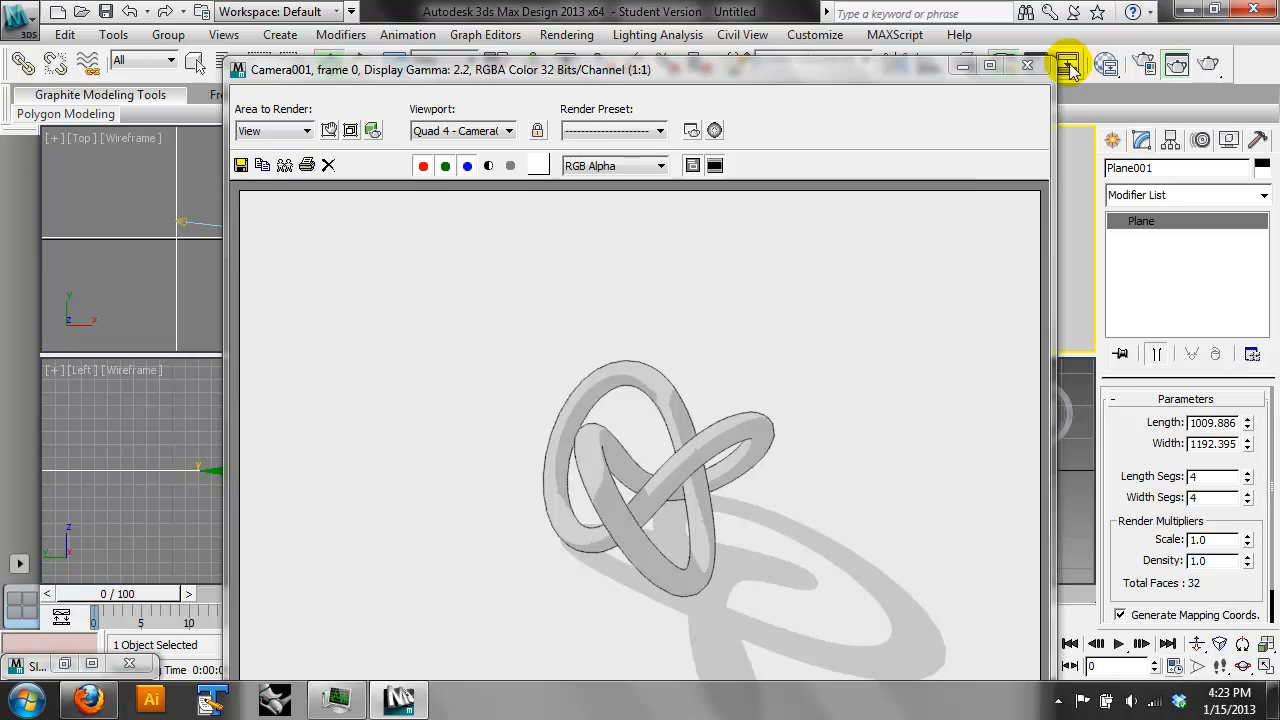
{"action": "left_click", "coordinate": [962, 65]}
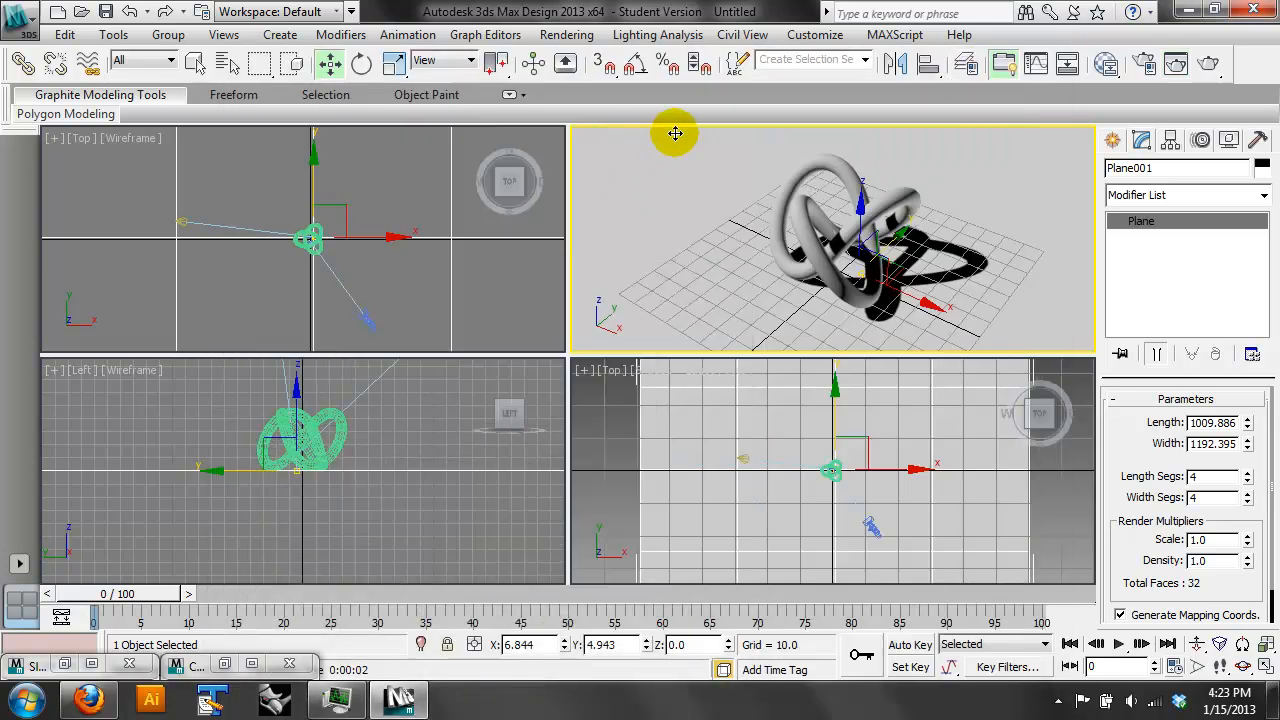
- Apply the Graphite stylized display to the camera view
{"action": "left_click", "coordinate": [679, 137]}
{"action": "mouse_move", "coordinate": [730, 376]}
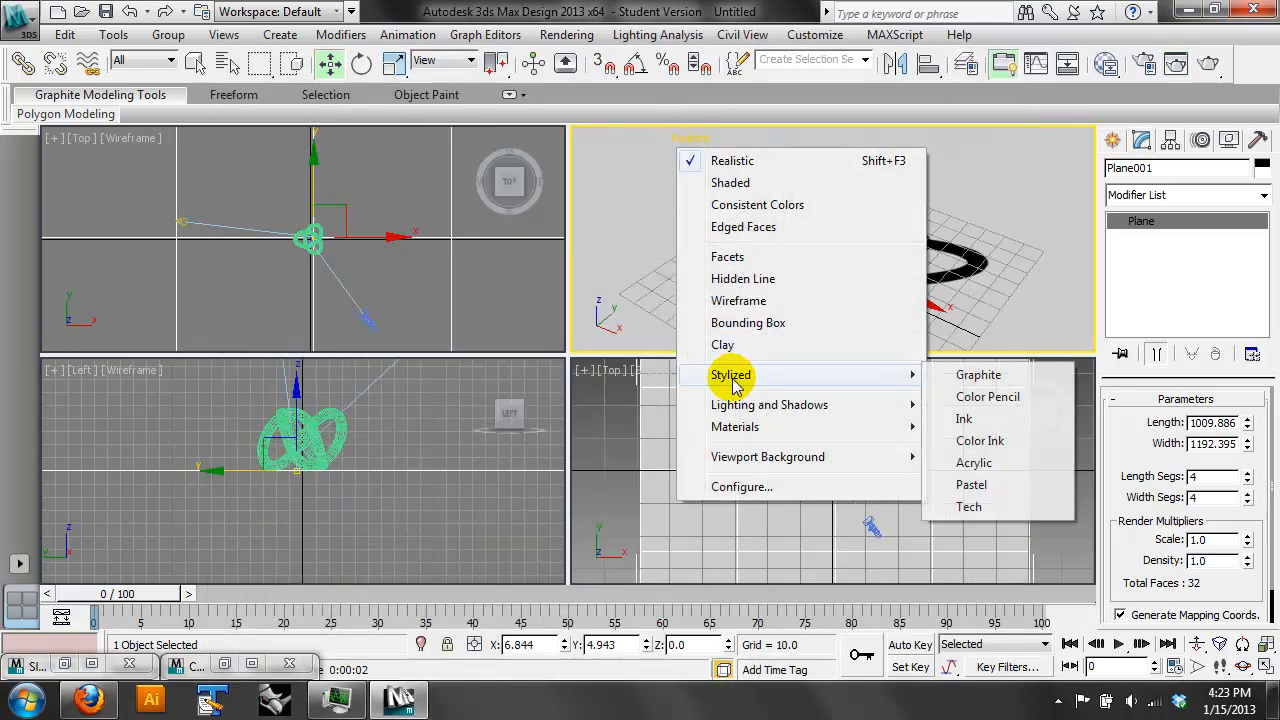
{"action": "left_click", "coordinate": [920, 374]}
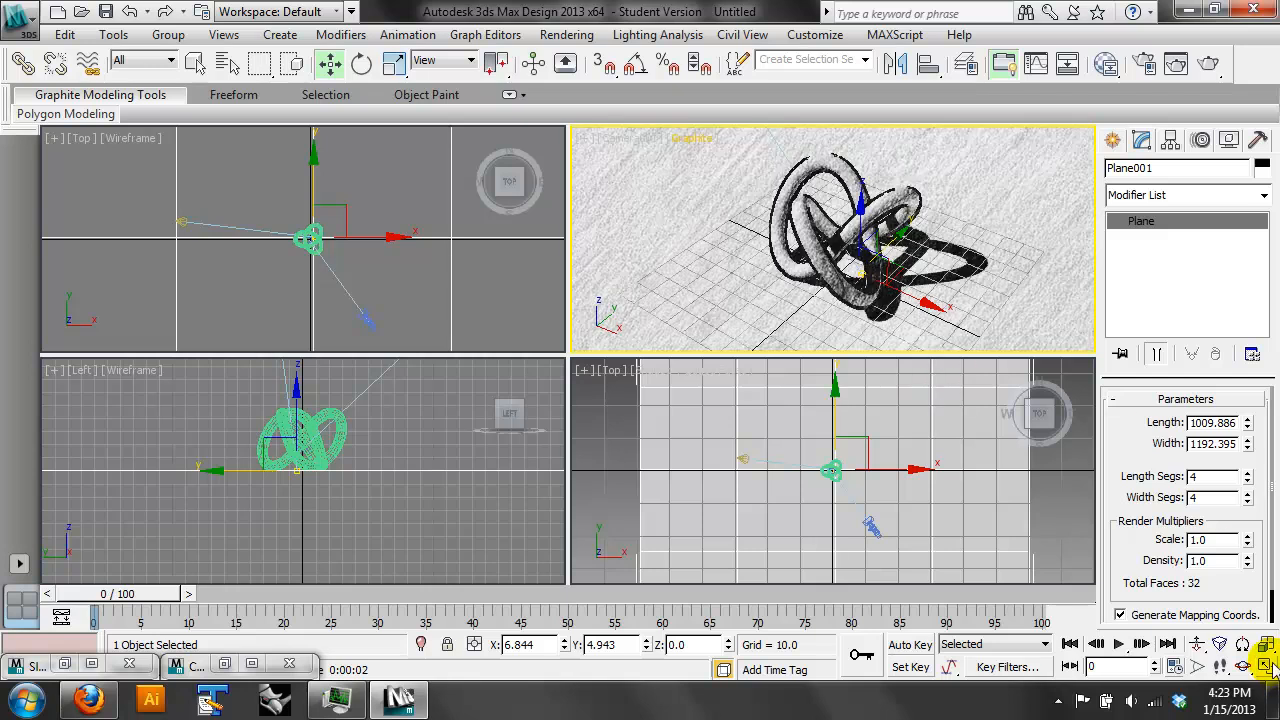
- Maximize the camera view and hide its grid
{"action": "left_click", "coordinate": [1265, 666]}
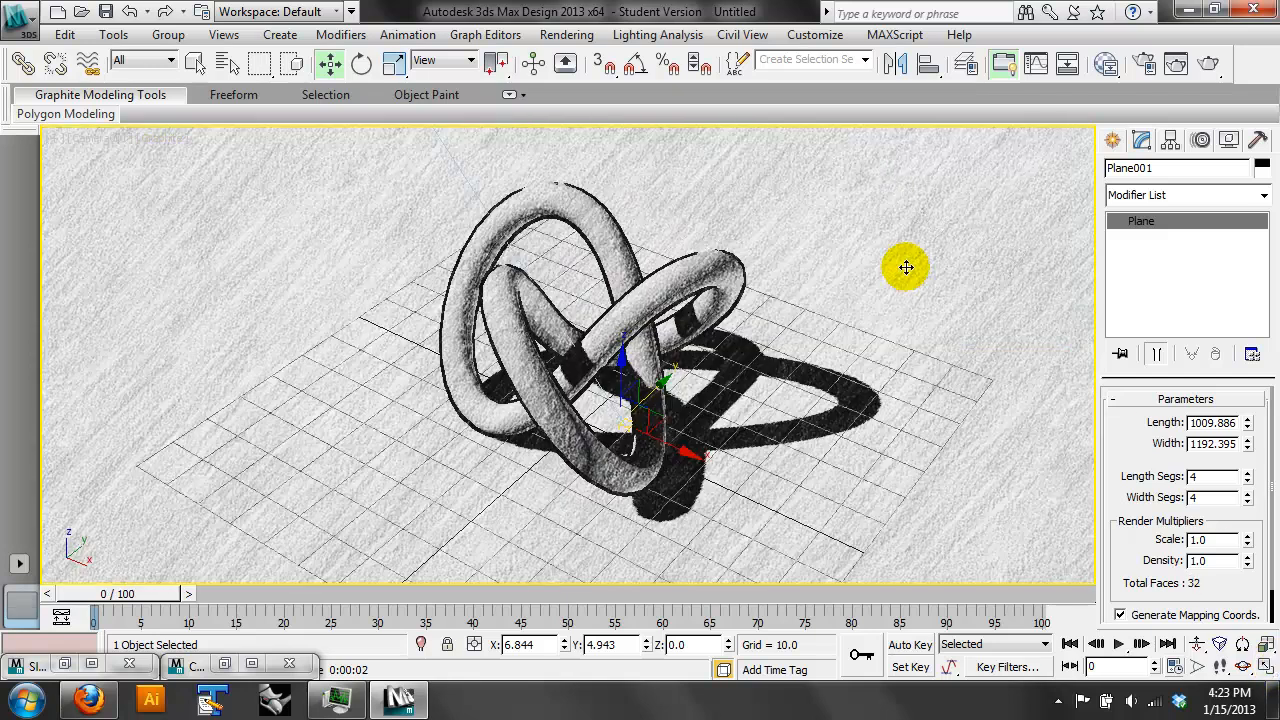
{"action": "key", "text": "g"}
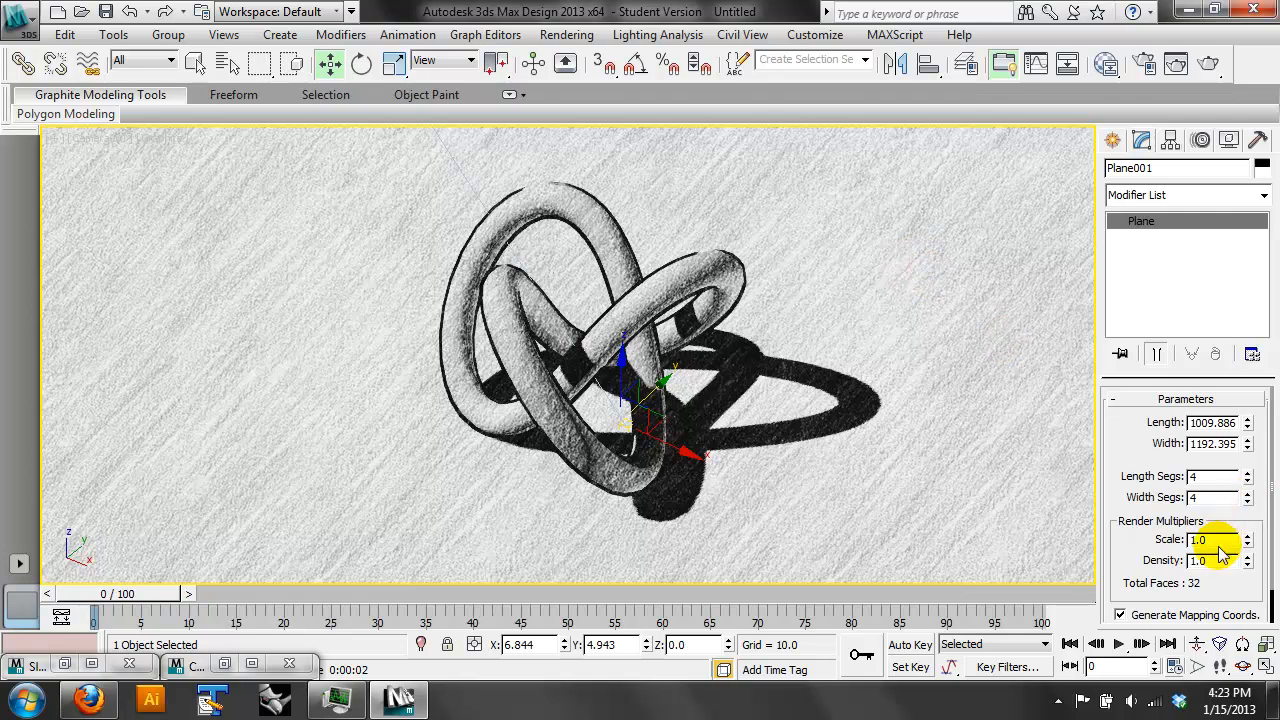
{"action": "left_click_drag", "start_coordinate": [1140, 422], "coordinate": [1143, 386]}
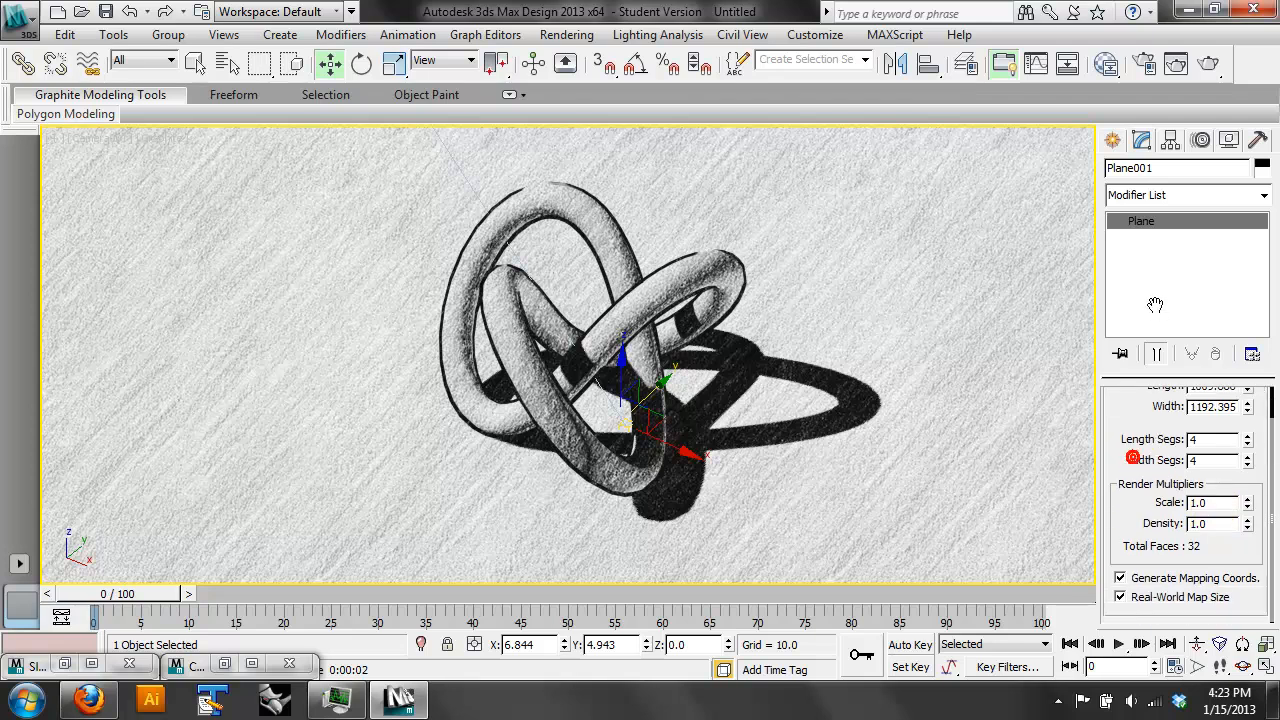
{"action": "left_click_drag", "start_coordinate": [1132, 457], "coordinate": [1174, 516]}
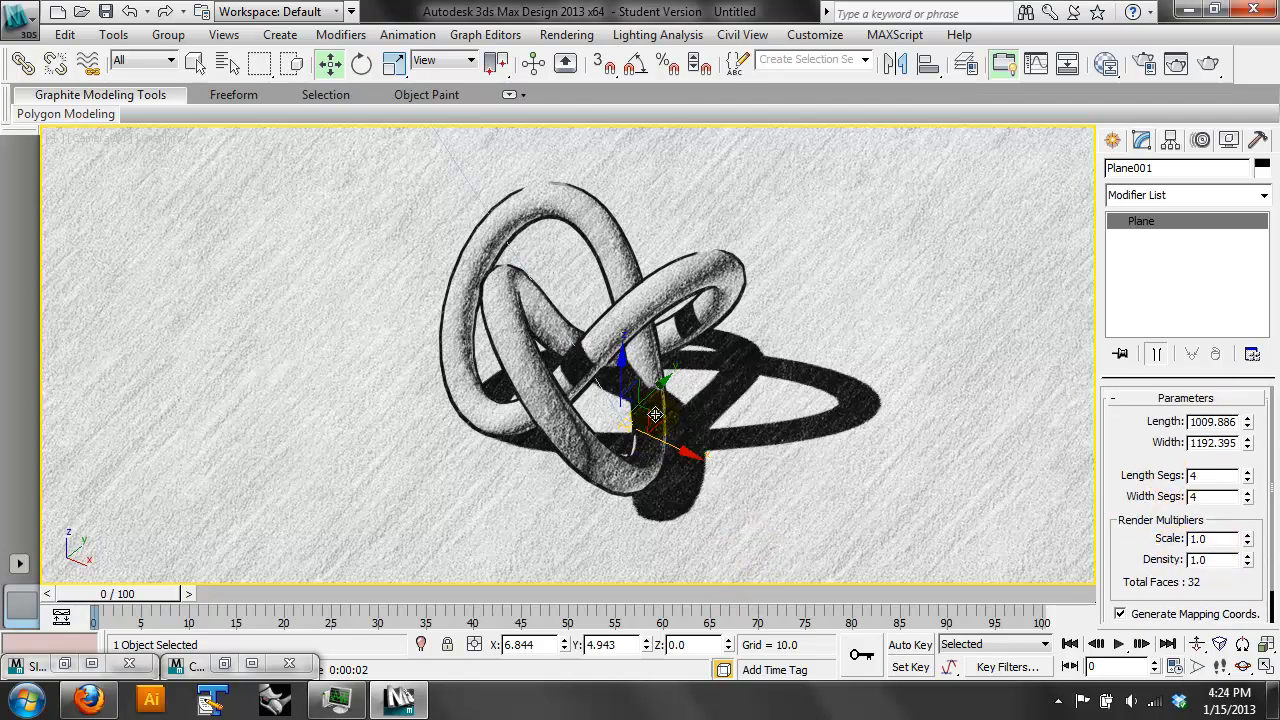
- Select the torus knot and change the camera view's stylized display to Color Pencil
{"action": "left_click", "coordinate": [678, 285]}
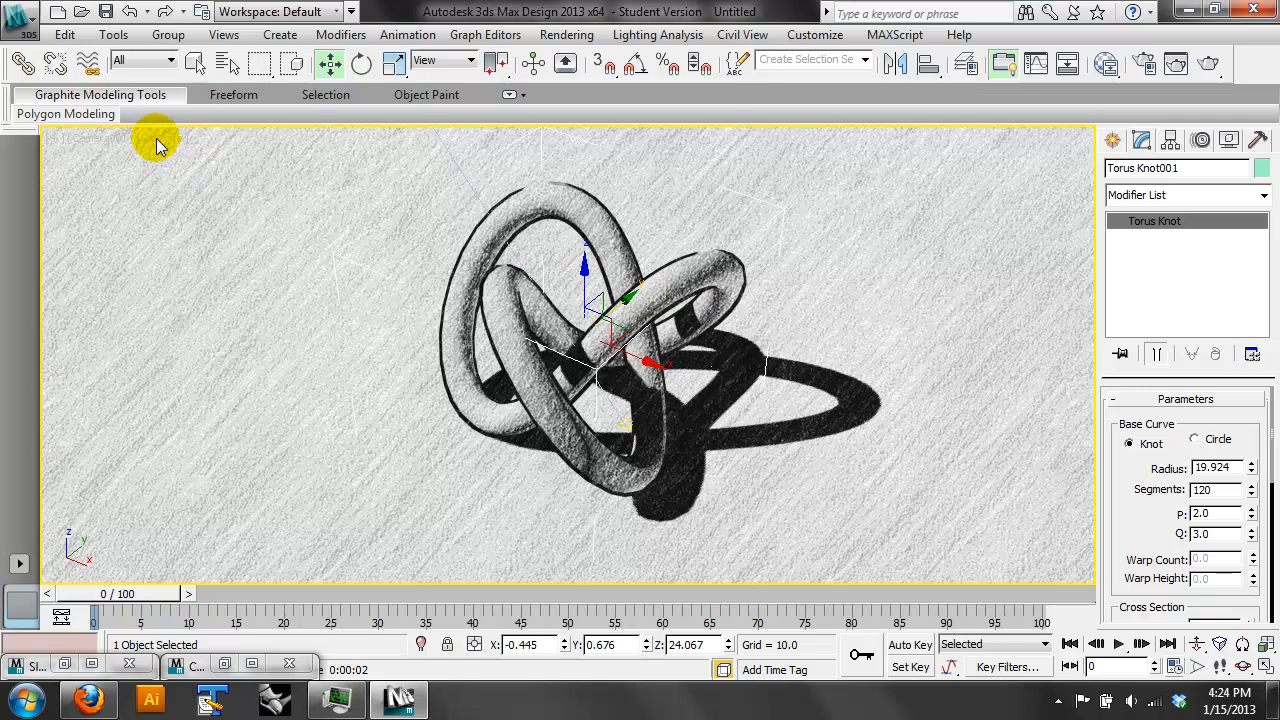
{"action": "left_click", "coordinate": [156, 140]}
{"action": "mouse_move", "coordinate": [295, 407]}
{"action": "mouse_move", "coordinate": [312, 376]}
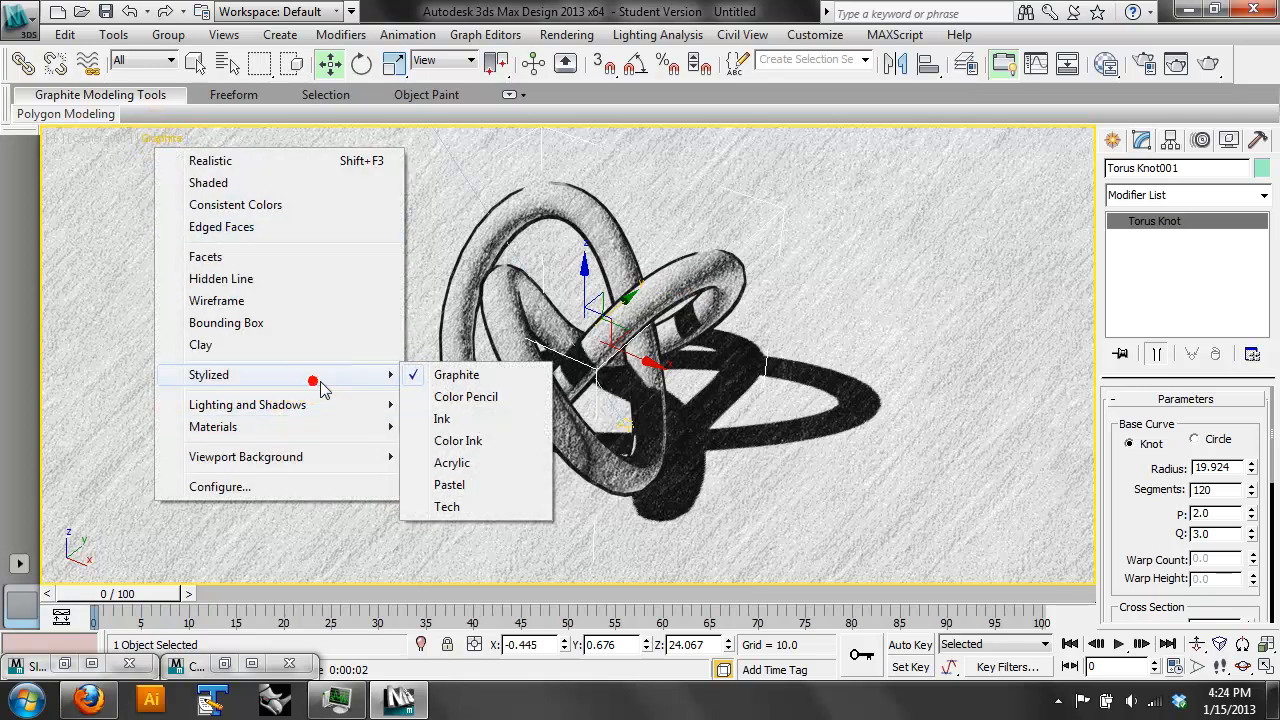
{"action": "left_click", "coordinate": [415, 399]}
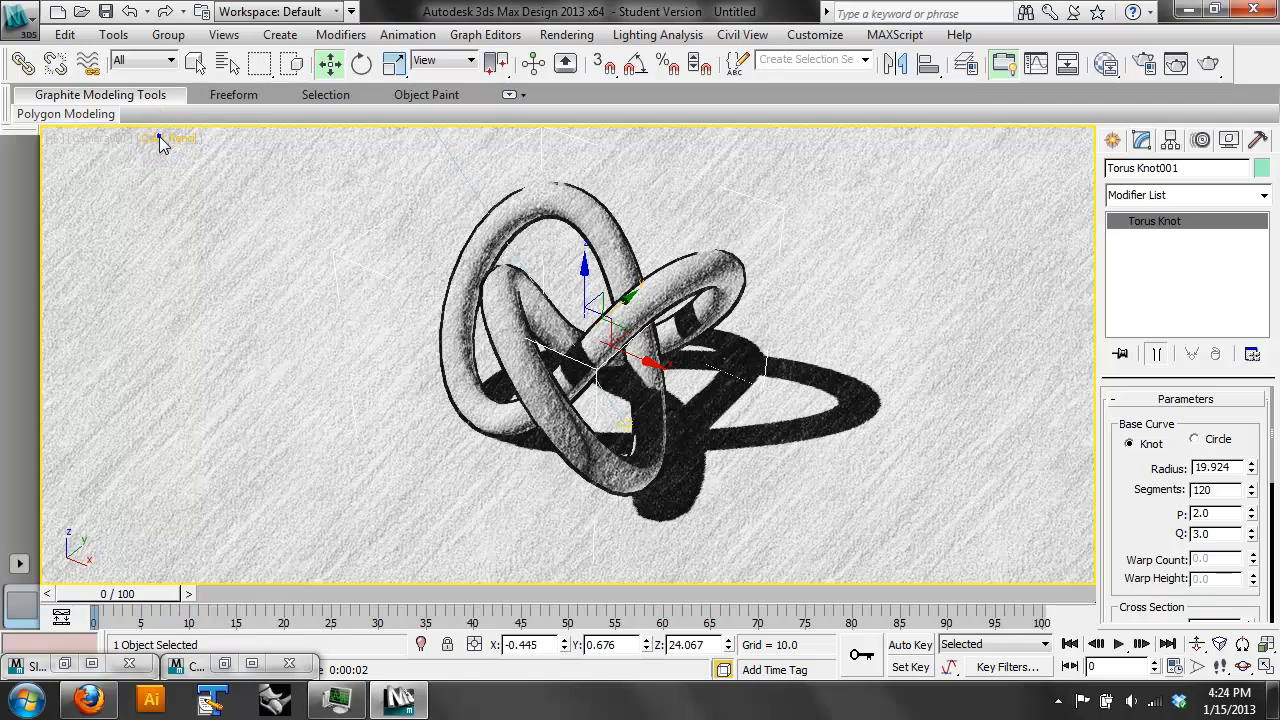
- Change the camera view's stylized display to Ink
{"action": "left_click", "coordinate": [158, 138]}
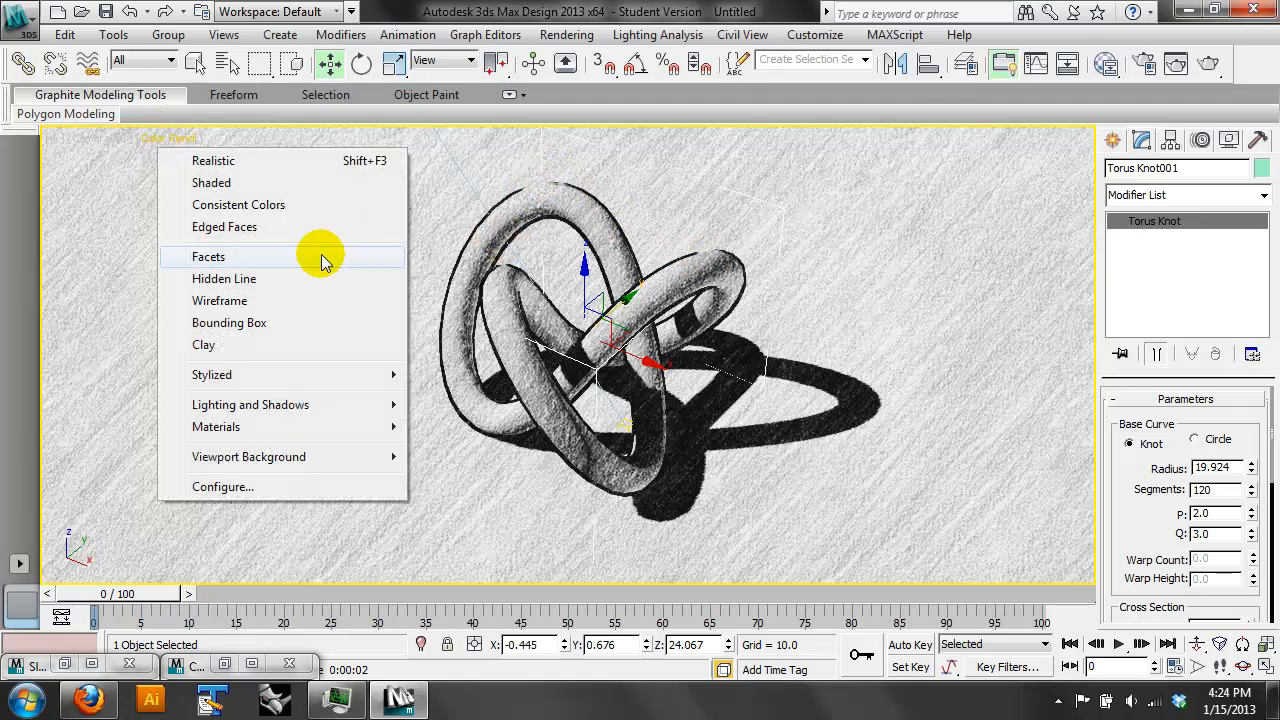
{"action": "left_click", "coordinate": [172, 130]}
{"action": "left_click", "coordinate": [184, 140]}
{"action": "left_click", "coordinate": [277, 365]}
{"action": "left_click", "coordinate": [493, 413]}
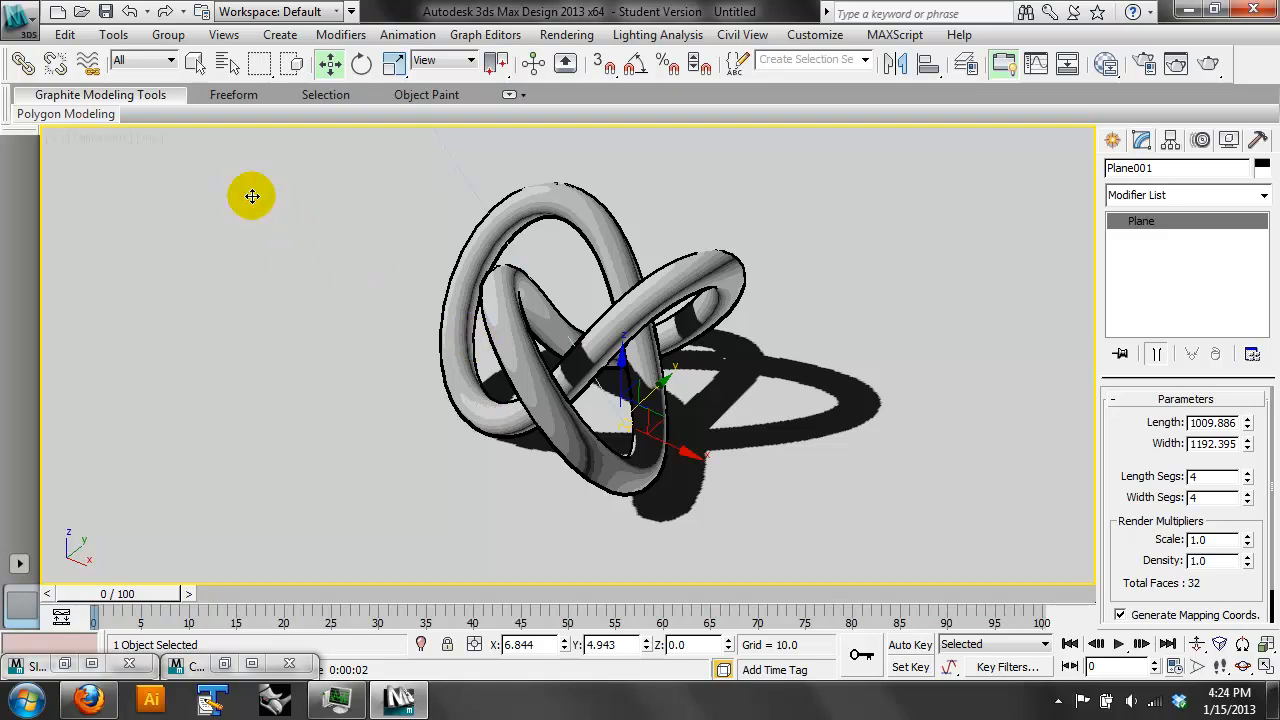
- Switch from the Move tool to the Select Object tool and try to deselect the ground plane in the camera view
{"action": "left_click", "coordinate": [831, 256]}
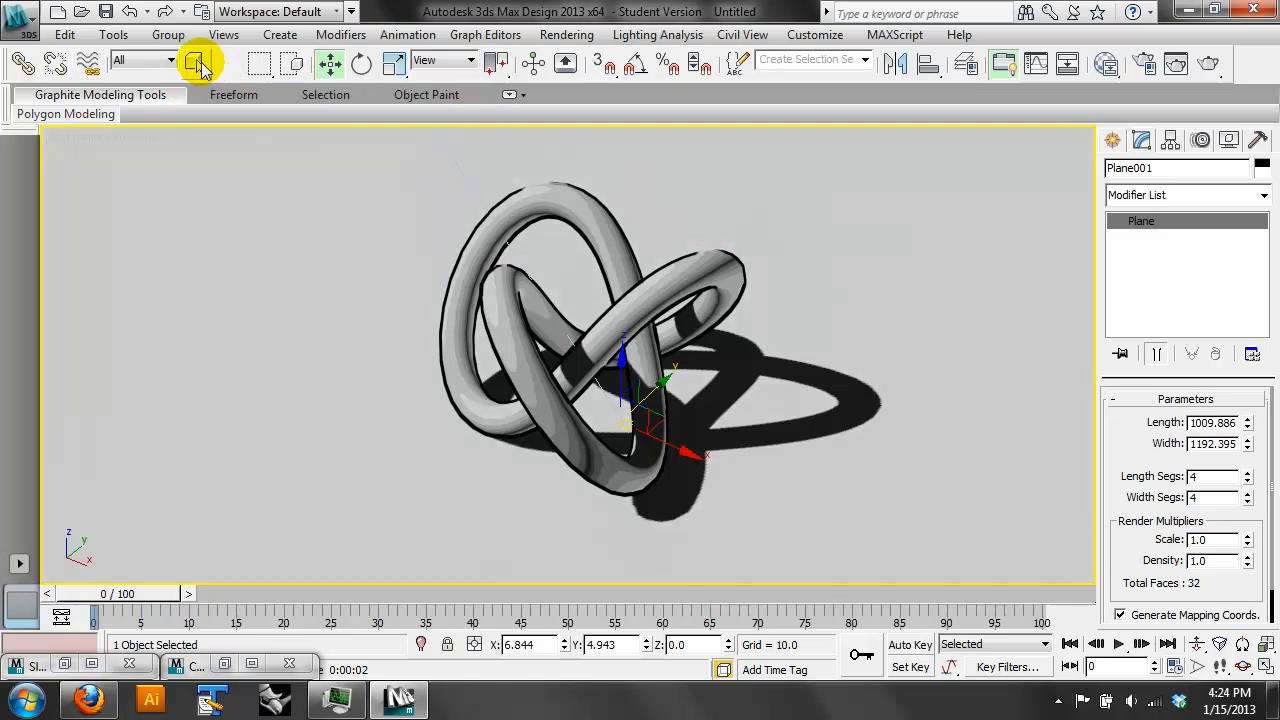
{"action": "left_click", "coordinate": [203, 65]}
{"action": "left_click", "coordinate": [200, 183]}
{"action": "left_click", "coordinate": [653, 415]}
{"action": "left_click", "coordinate": [881, 266]}
{"action": "left_click", "coordinate": [614, 418]}
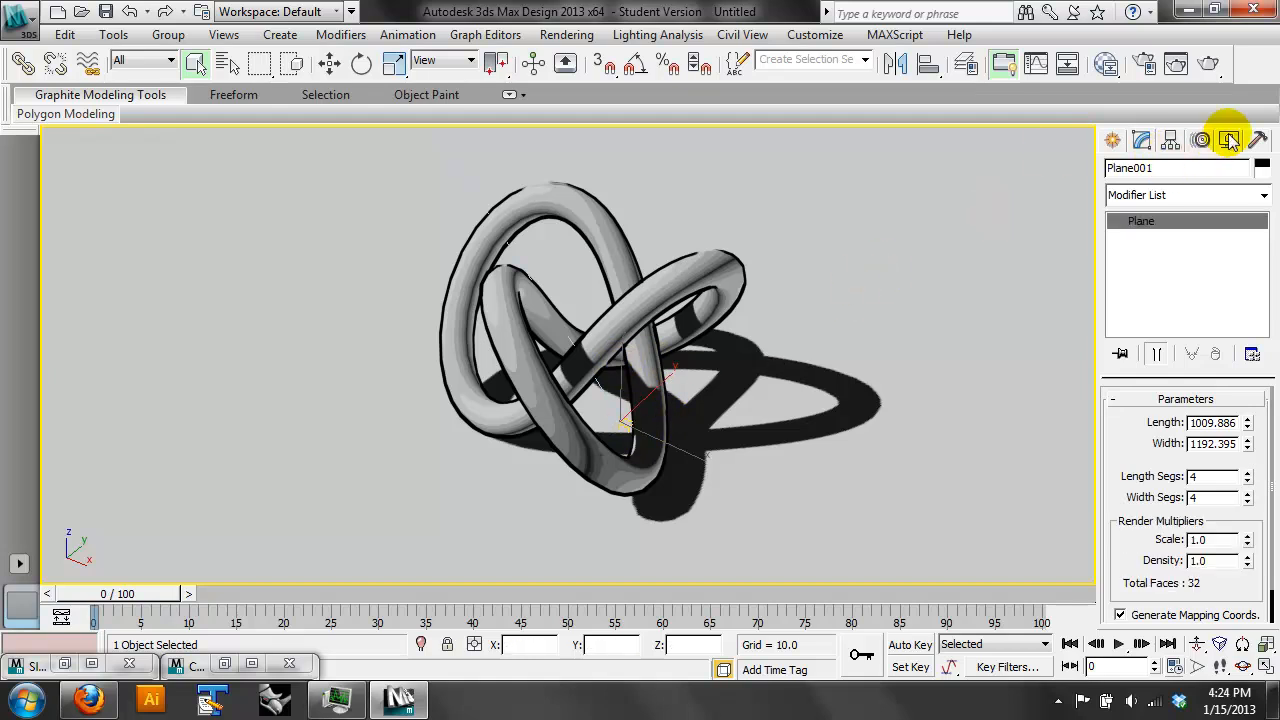
- Hide the Lights and Cameras categories in the scene
{"action": "left_click", "coordinate": [1228, 141]}
{"action": "left_click", "coordinate": [1140, 370]}
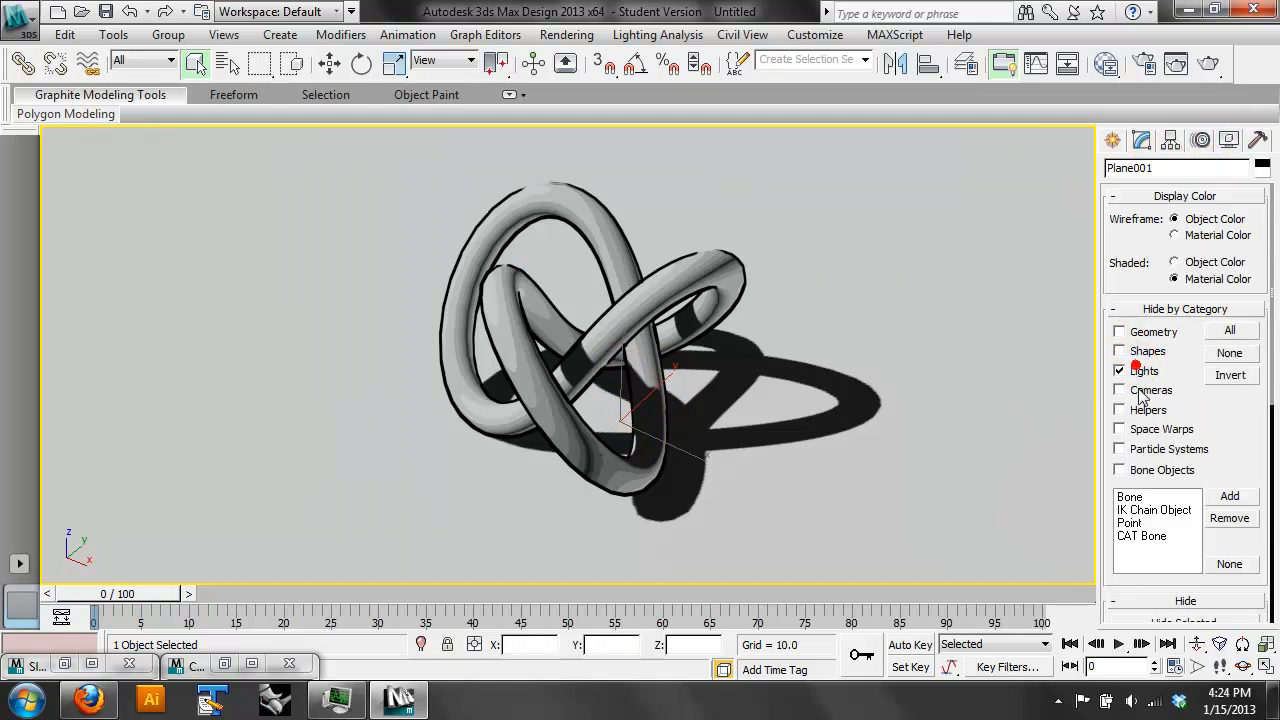
{"action": "left_click", "coordinate": [1125, 389]}
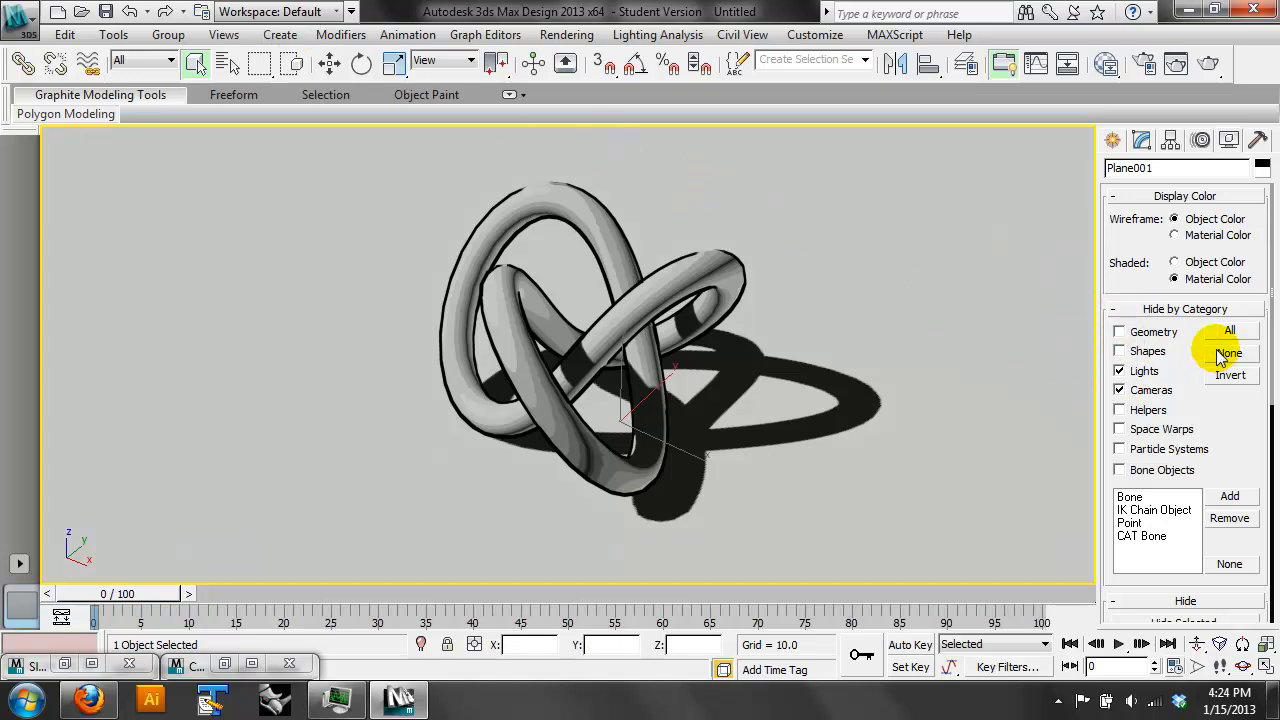
- Clear the object selection with Select None
{"action": "left_click", "coordinate": [118, 33]}
{"action": "mouse_move", "coordinate": [60, 37]}
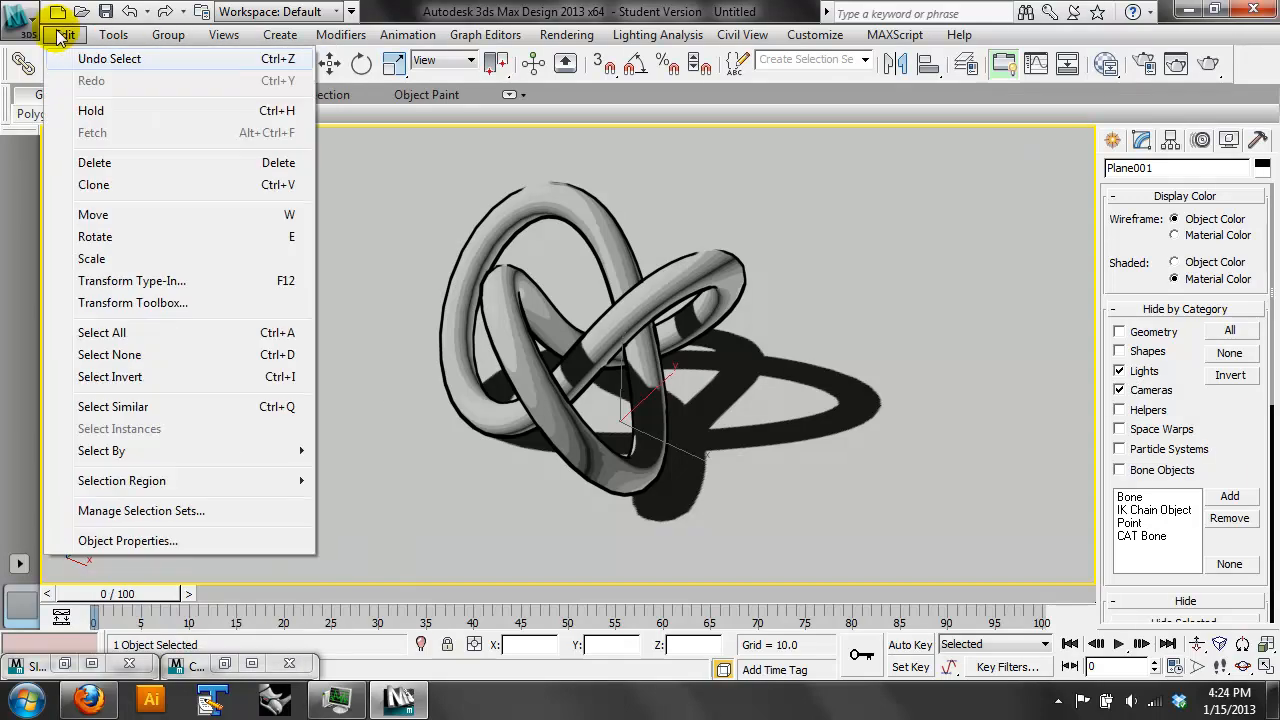
{"action": "left_click", "coordinate": [170, 357]}
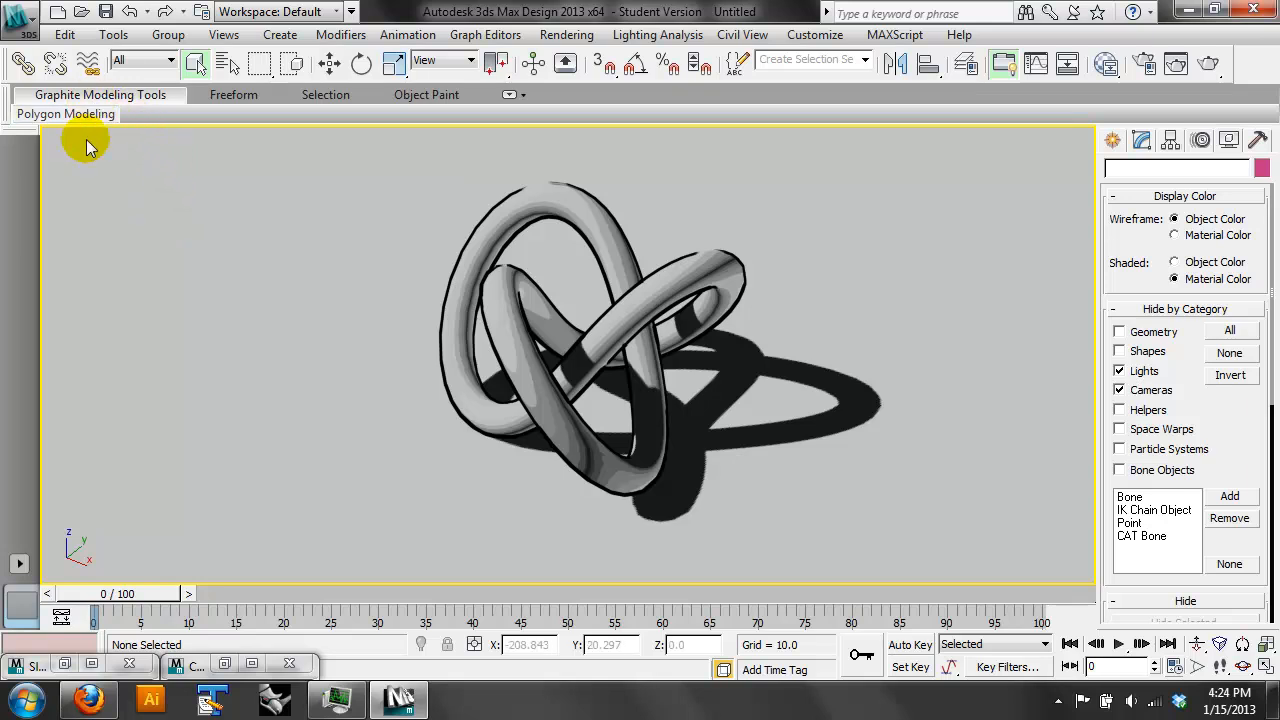
- Change the camera view's stylized display to Acrylic
{"action": "right_click", "coordinate": [171, 145]}
{"action": "left_click", "coordinate": [160, 138]}
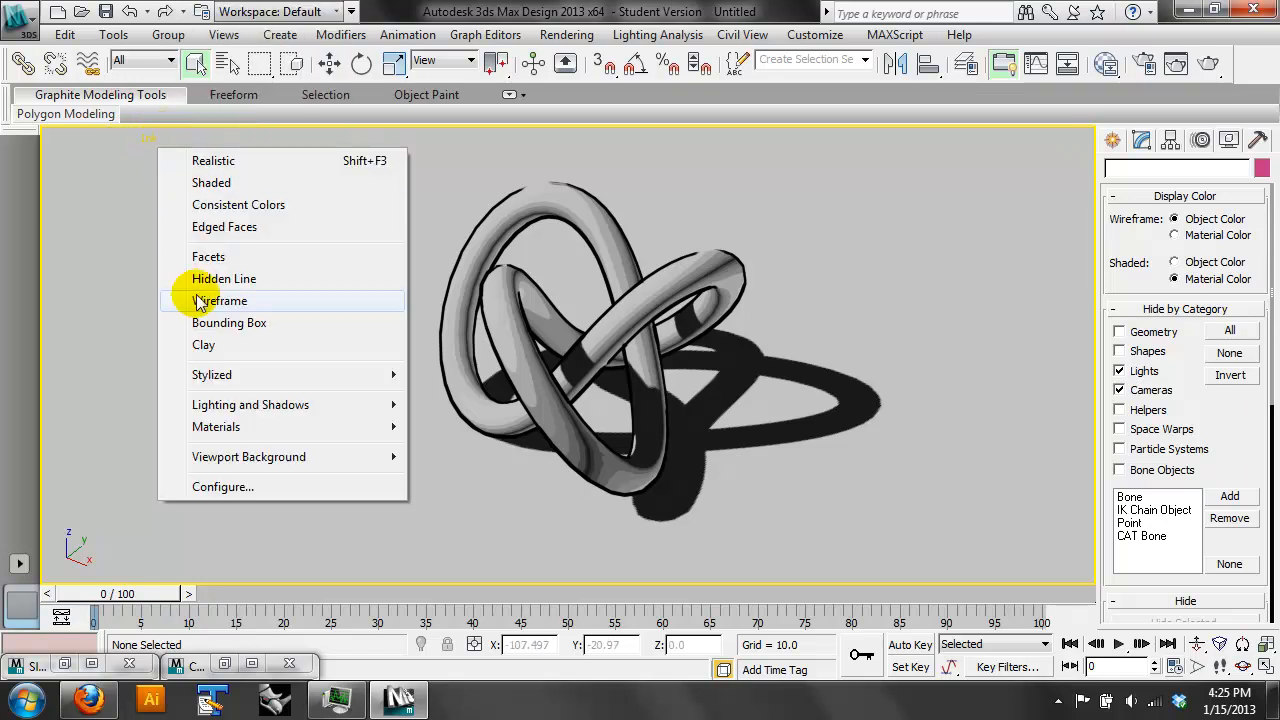
{"action": "mouse_move", "coordinate": [300, 405]}
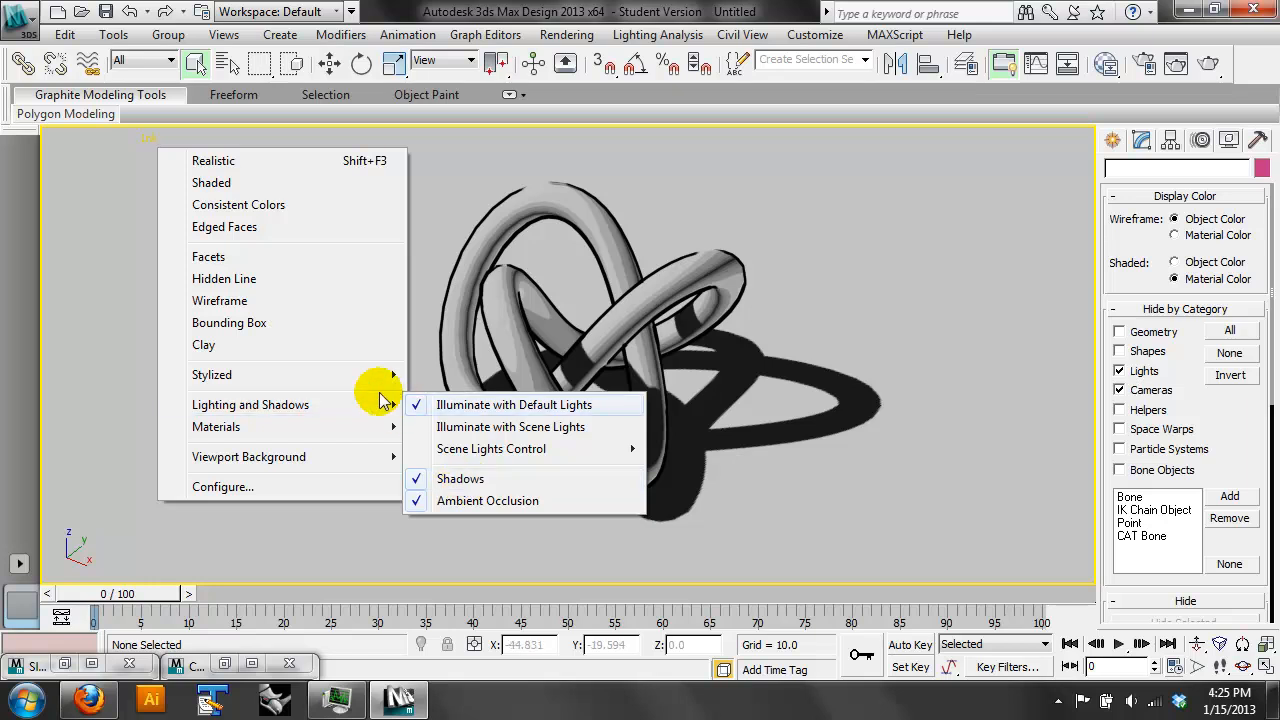
{"action": "mouse_move", "coordinate": [343, 375]}
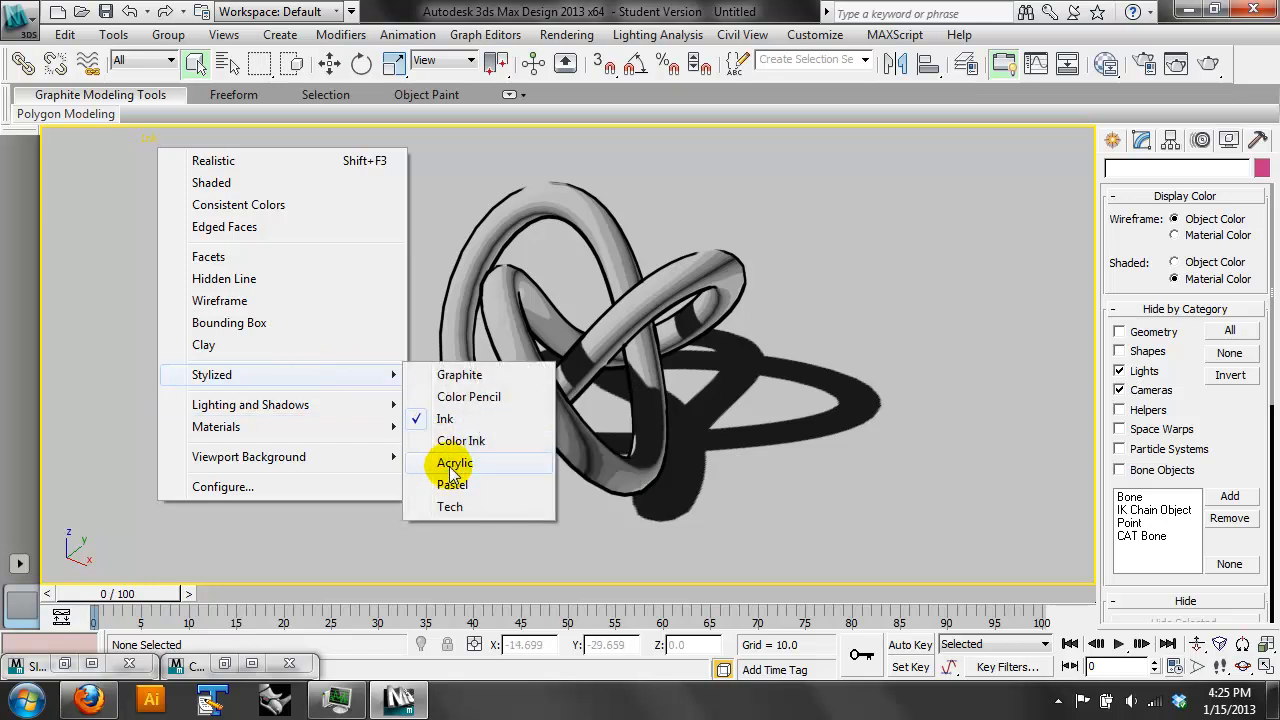
{"action": "left_click", "coordinate": [449, 463]}
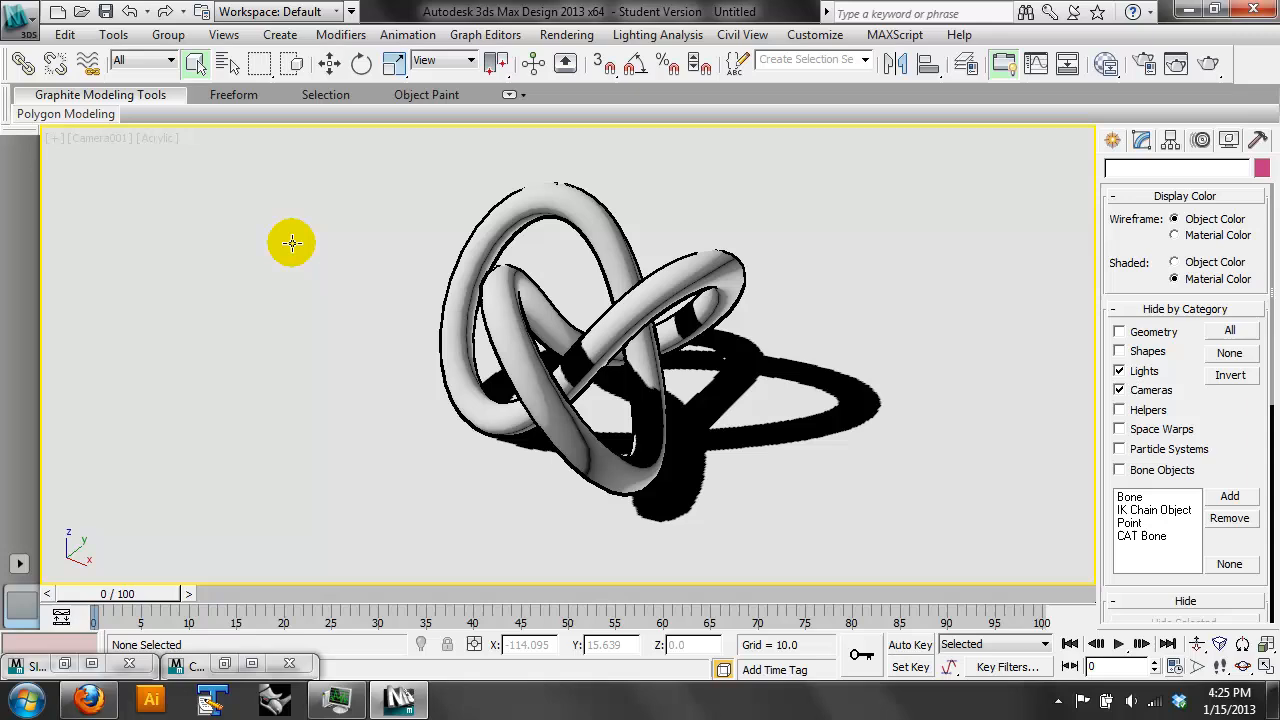
- Look at the Photometric light types available for creation and return to the Standard lights
{"action": "left_click", "coordinate": [158, 138]}
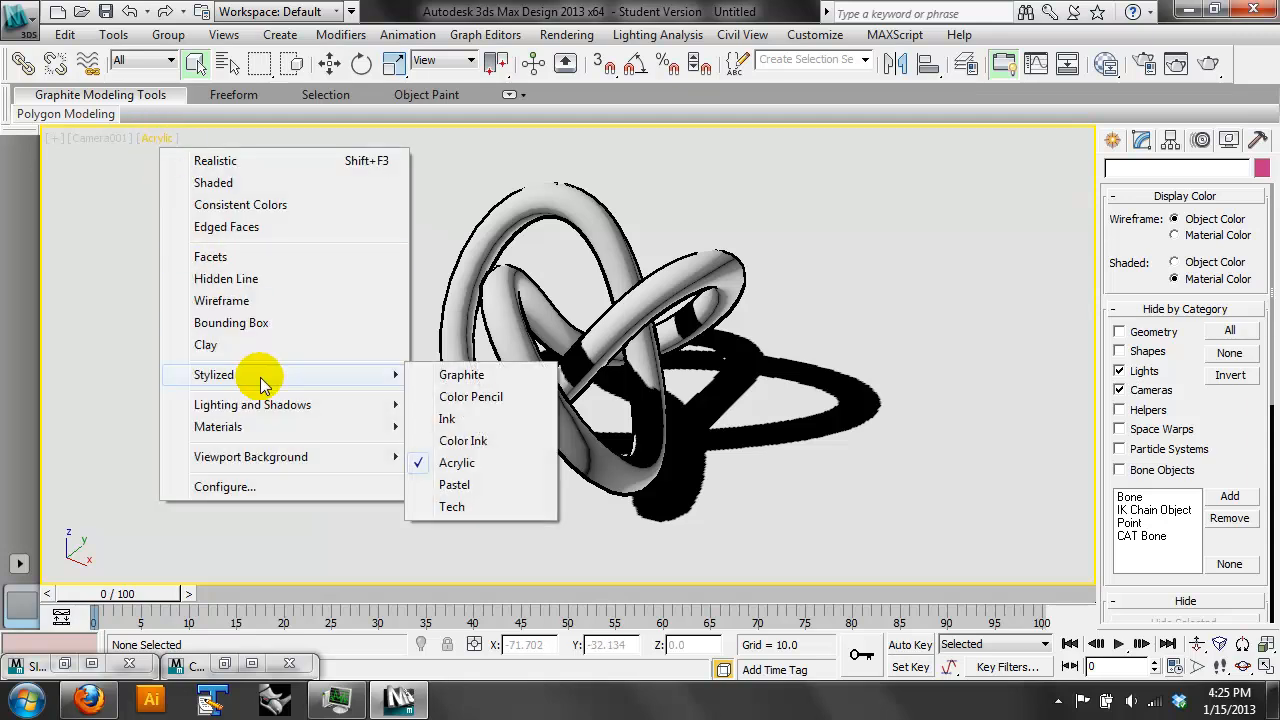
{"action": "left_click", "coordinate": [1118, 136]}
{"action": "left_click", "coordinate": [1112, 139]}
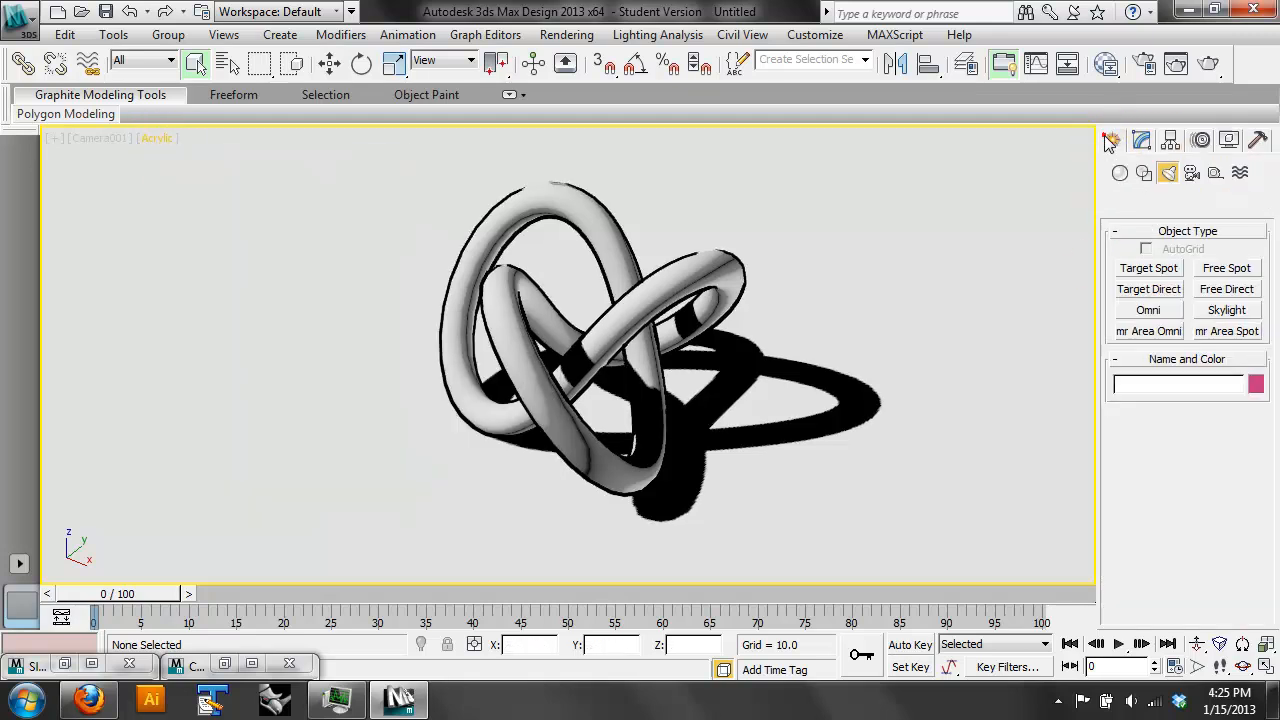
{"action": "left_click", "coordinate": [1157, 201]}
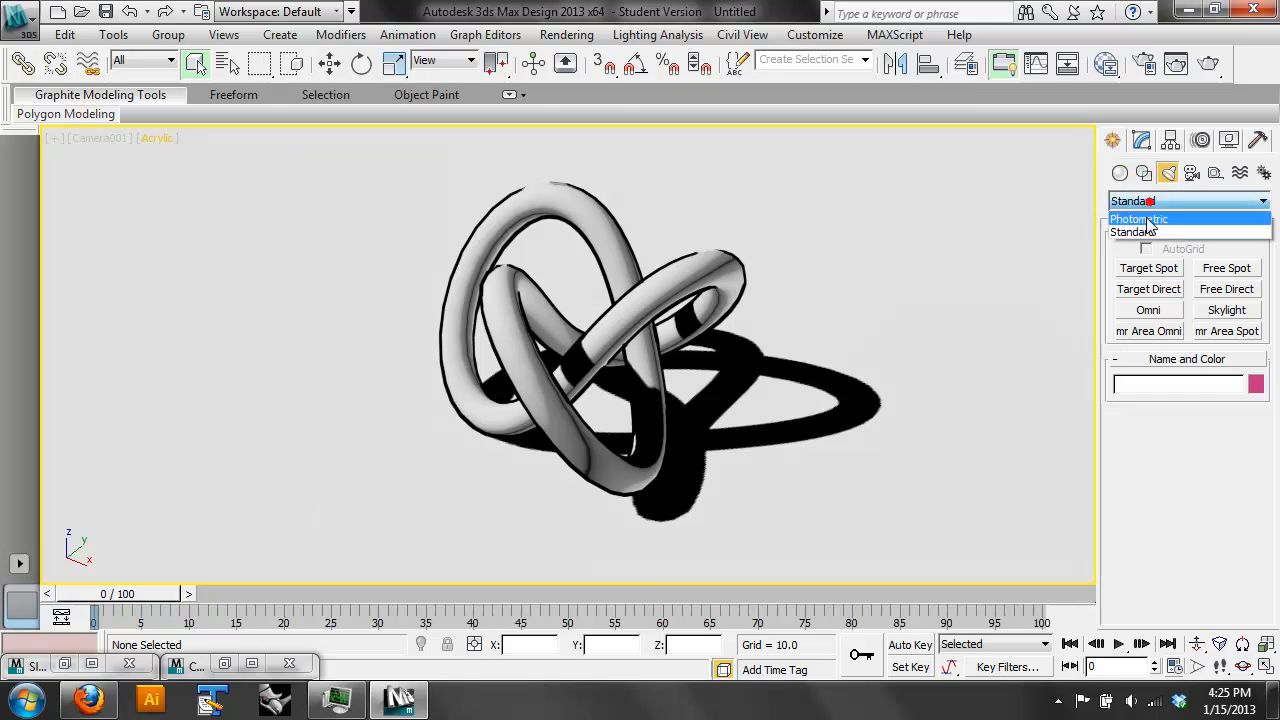
{"action": "left_click", "coordinate": [1142, 214]}
{"action": "left_click", "coordinate": [1163, 292]}
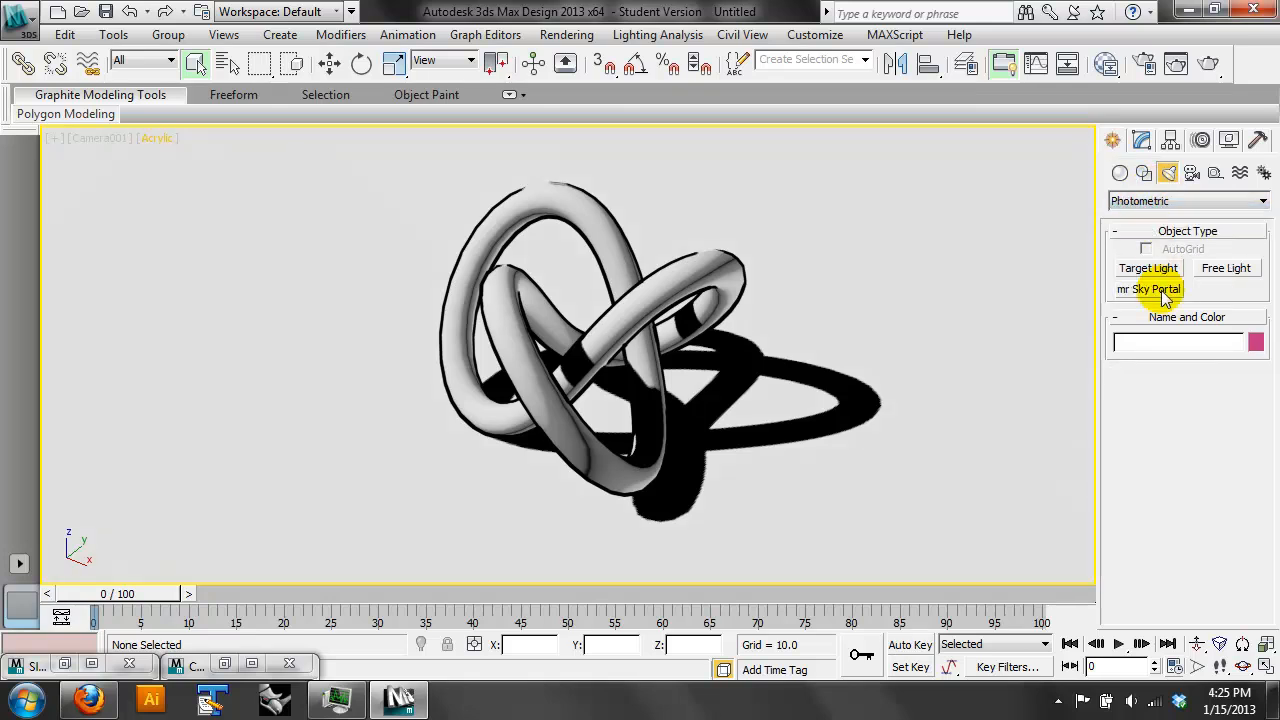
{"action": "left_click", "coordinate": [1165, 201]}
{"action": "left_click", "coordinate": [1172, 234]}
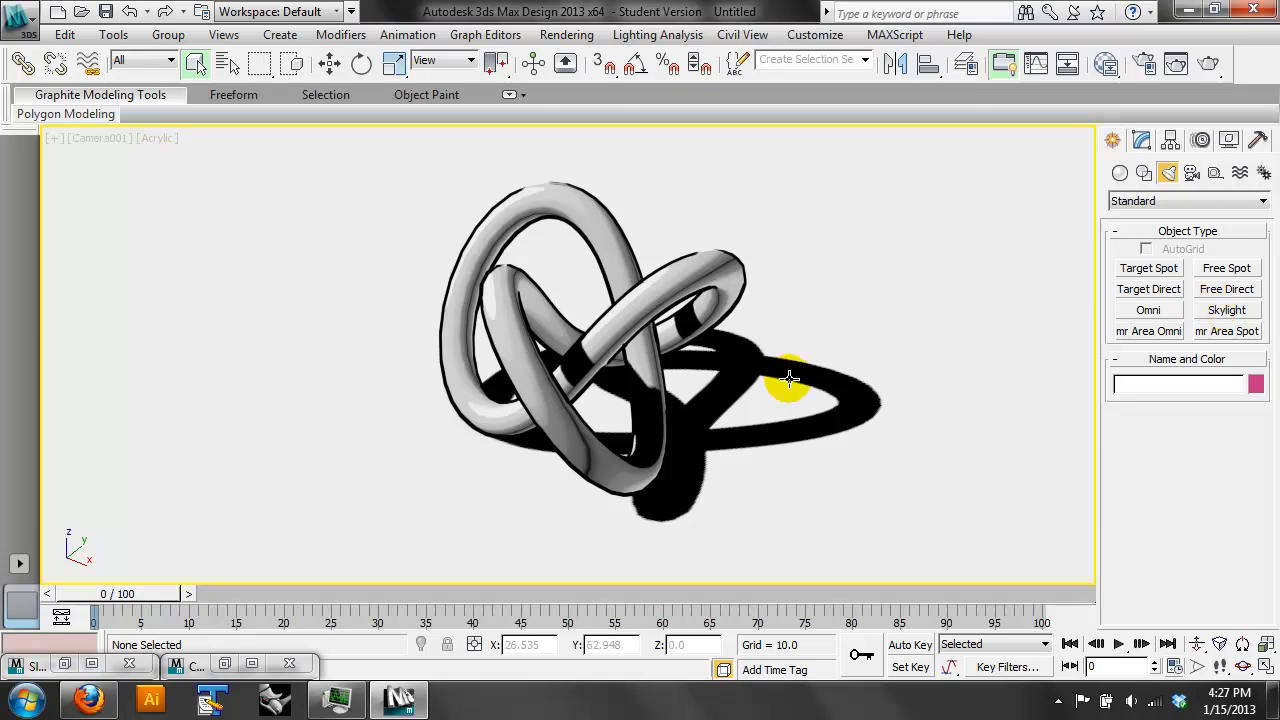
- Switch to Firefox and view the reference forms on page 5 of siteless.pdf
{"action": "left_click", "coordinate": [113, 701]}
{"action": "left_click", "coordinate": [616, 272]}
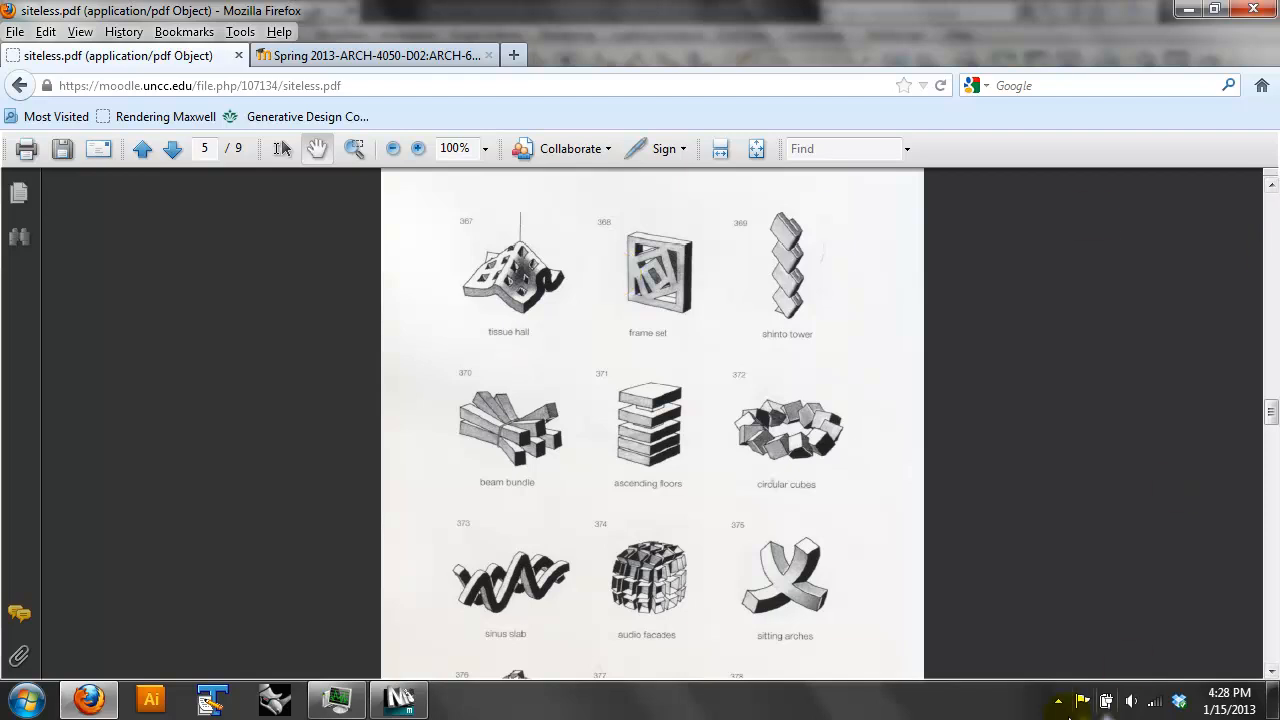
{"action": "left_click", "coordinate": [1058, 700]}
{"action": "left_click", "coordinate": [1057, 567]}
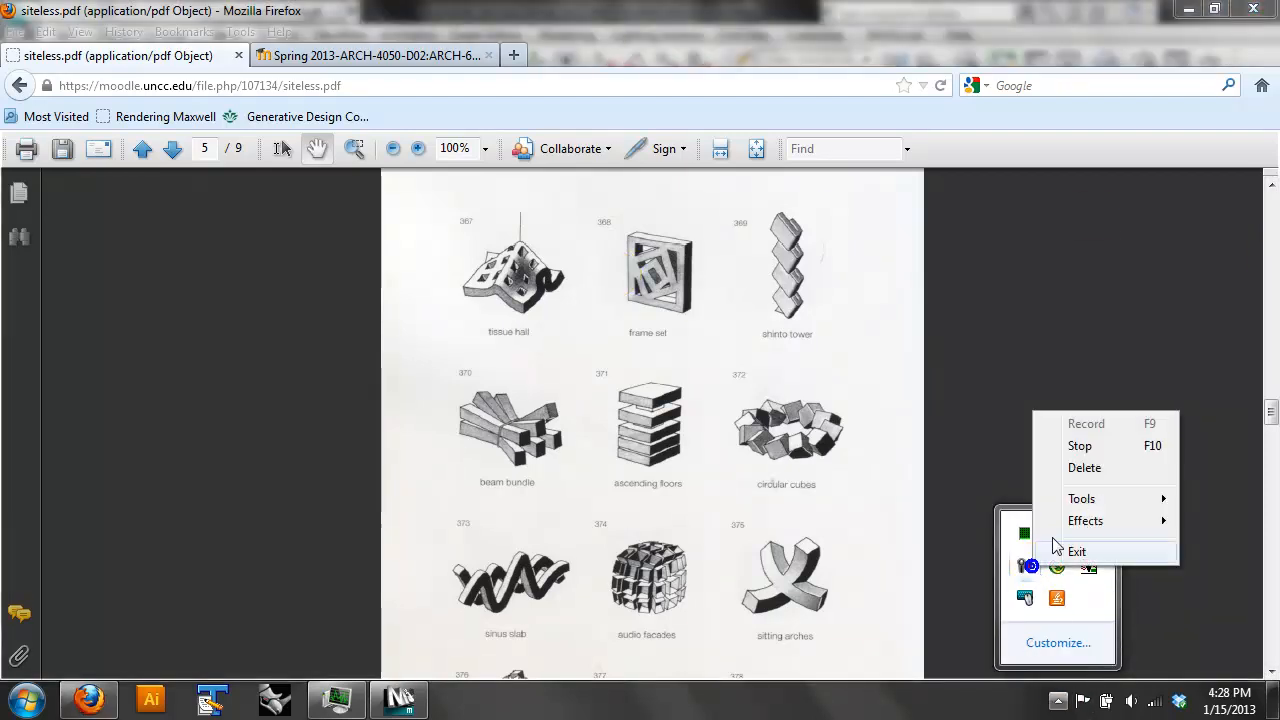